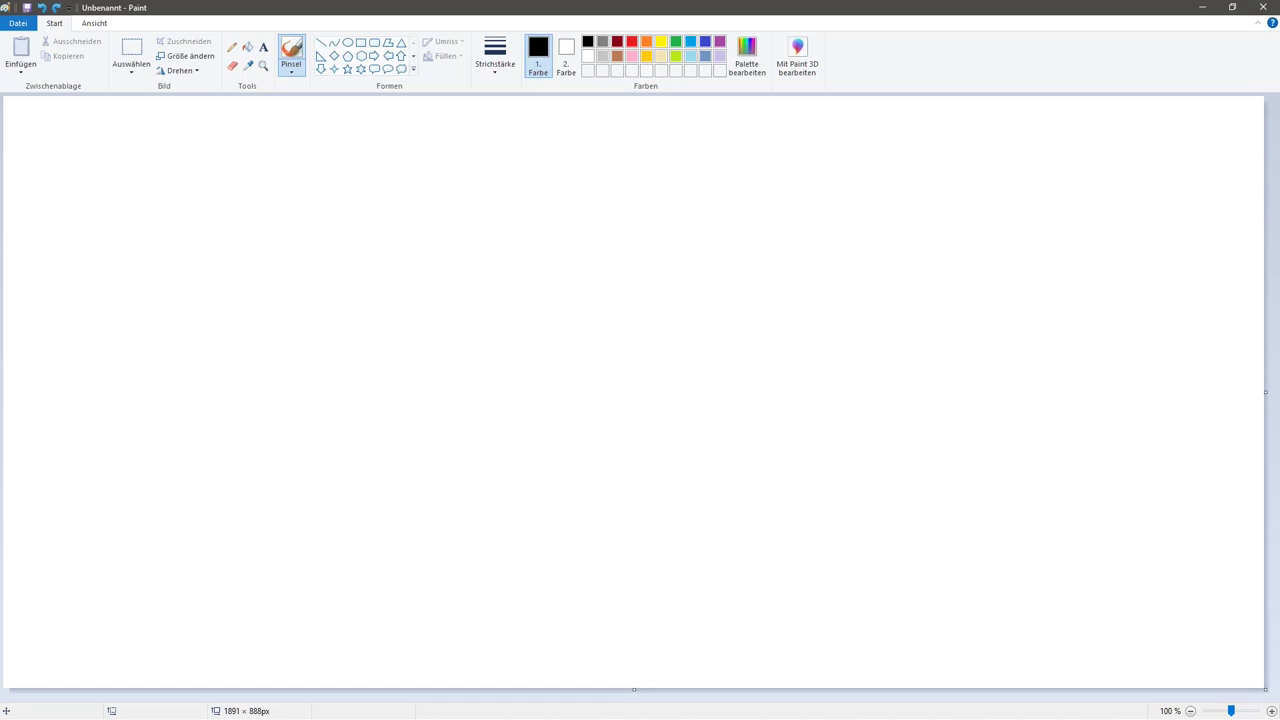
- Draw a vertical axis in the canvas's right part and handwrite the values 20, 19, 18, 17 and 16 down its right side
left_click_drag(909, 186, 917, 509)
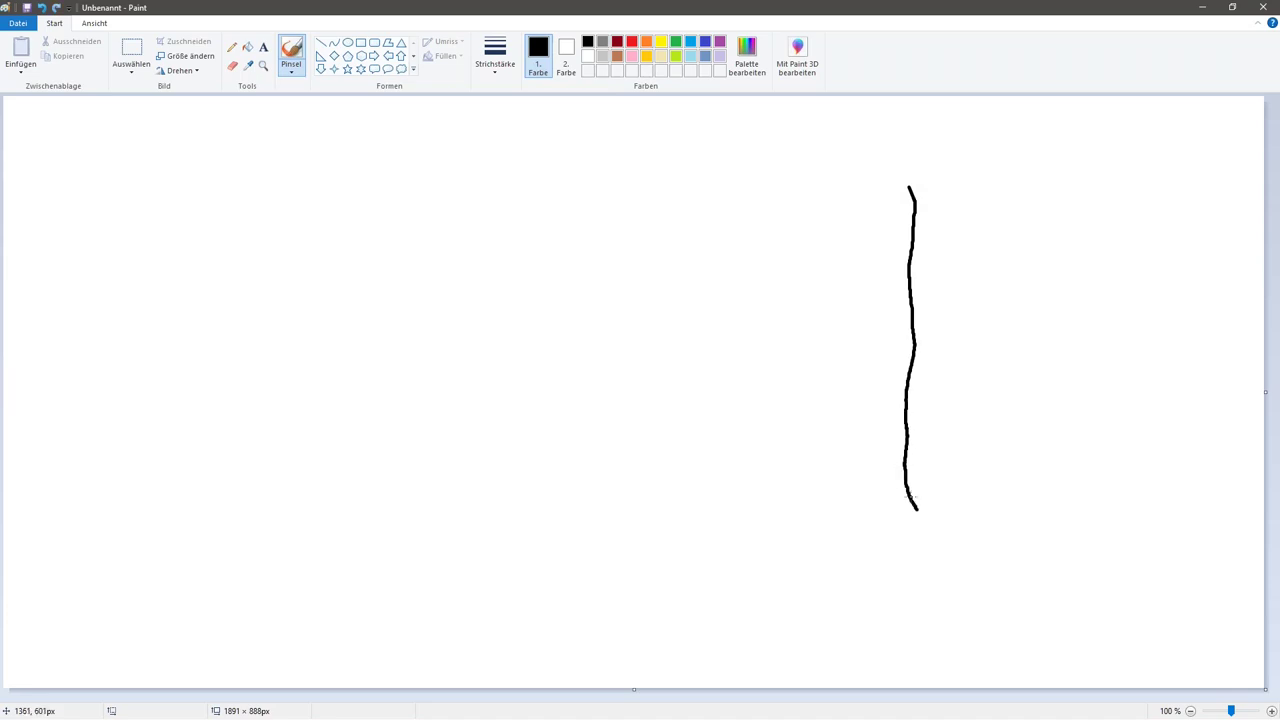
mouse_move(934, 208)
left_mouse_down()
mouse_move(948, 237)
mouse_move(966, 230)
left_mouse_up()
mouse_move(918, 295)
left_mouse_down()
mouse_move(943, 266)
mouse_move(936, 292)
left_mouse_up()
mouse_move(965, 264)
left_mouse_down()
mouse_move(956, 304)
mouse_move(980, 268)
left_mouse_up()
mouse_move(918, 352)
left_mouse_down()
mouse_move(938, 356)
mouse_move(957, 330)
left_mouse_up()
left_click_drag(922, 393, 927, 413)
mouse_move(946, 384)
left_mouse_down()
mouse_move(956, 412)
mouse_move(985, 395)
left_mouse_up()
mouse_move(917, 463)
left_mouse_down()
mouse_move(937, 430)
mouse_move(937, 476)
left_mouse_up()
mouse_move(965, 434)
left_mouse_down()
mouse_move(956, 466)
mouse_move(970, 472)
left_mouse_up()
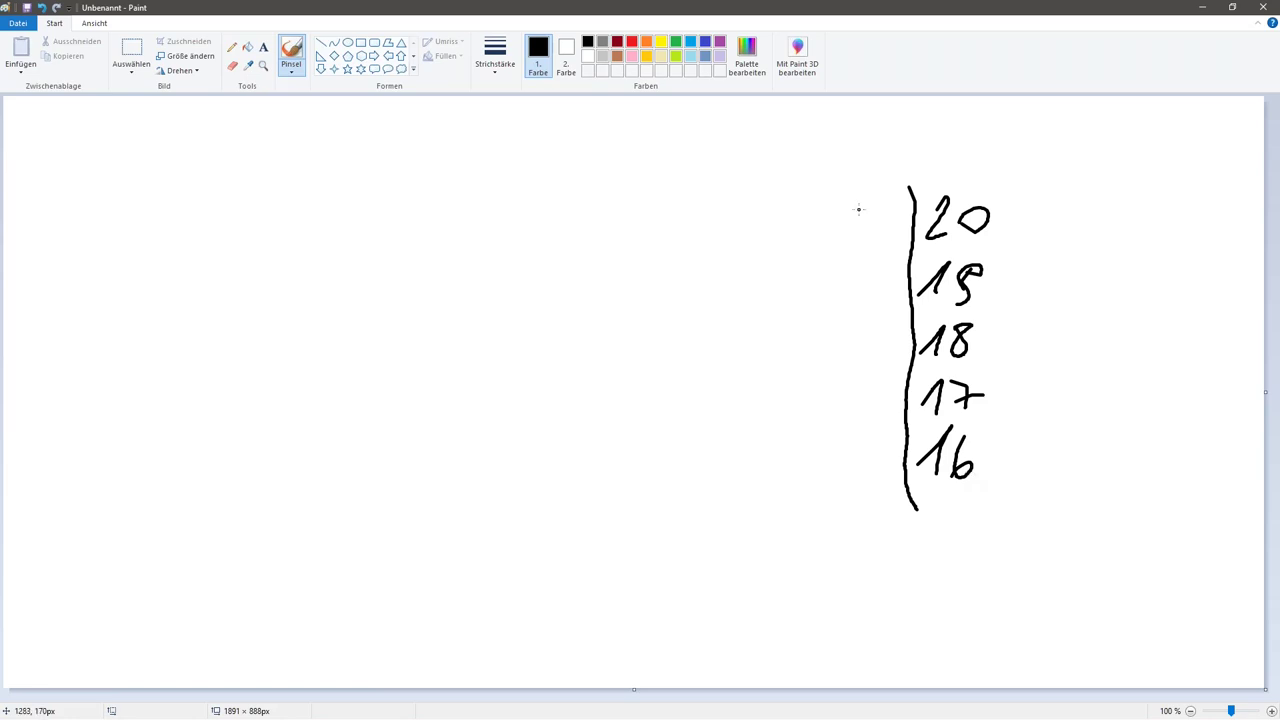
- Handwrite the counts 1, 5, 10, 20, 2 and 1 in a column left of the axis
mouse_move(824, 238)
left_mouse_down()
mouse_move(845, 212)
mouse_move(820, 292)
left_mouse_up()
mouse_move(812, 346)
left_mouse_down()
mouse_move(830, 356)
mouse_move(840, 337)
left_mouse_up()
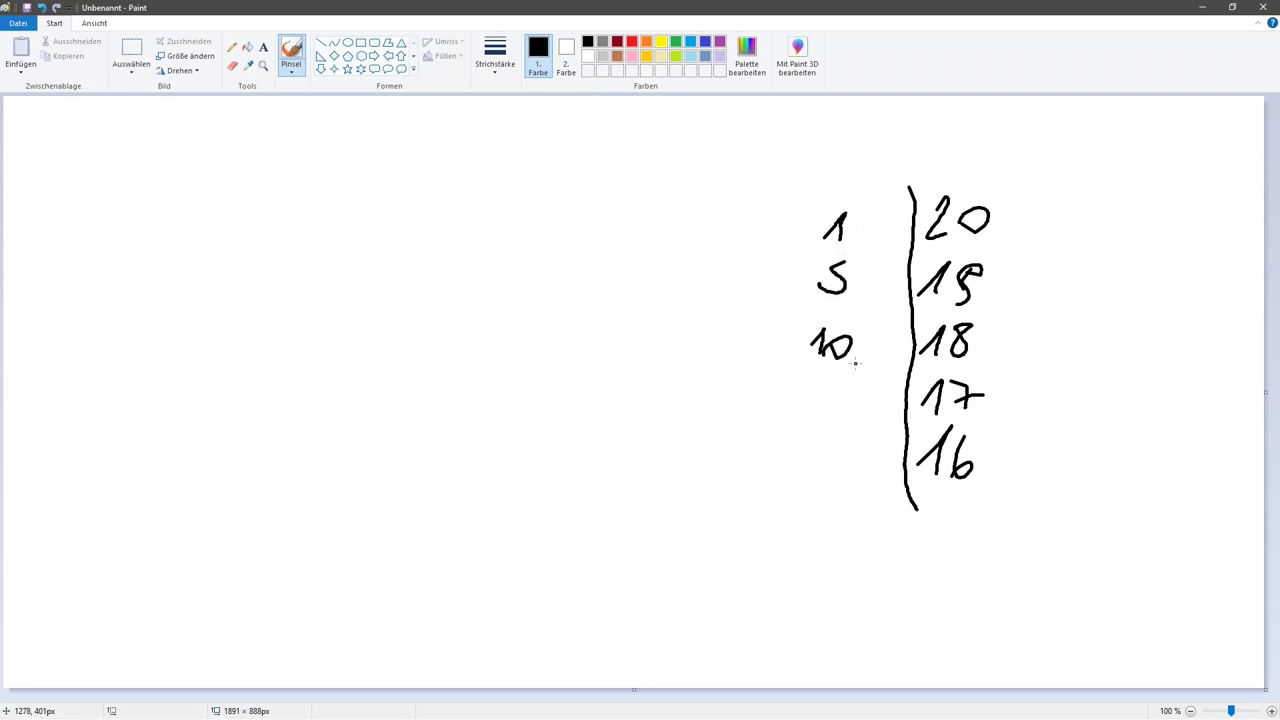
mouse_move(803, 401)
left_mouse_down()
mouse_move(833, 410)
mouse_move(796, 397)
mouse_move(801, 418)
mouse_move(830, 412)
left_mouse_up()
left_click_drag(811, 450, 828, 474)
left_click_drag(792, 532, 809, 543)
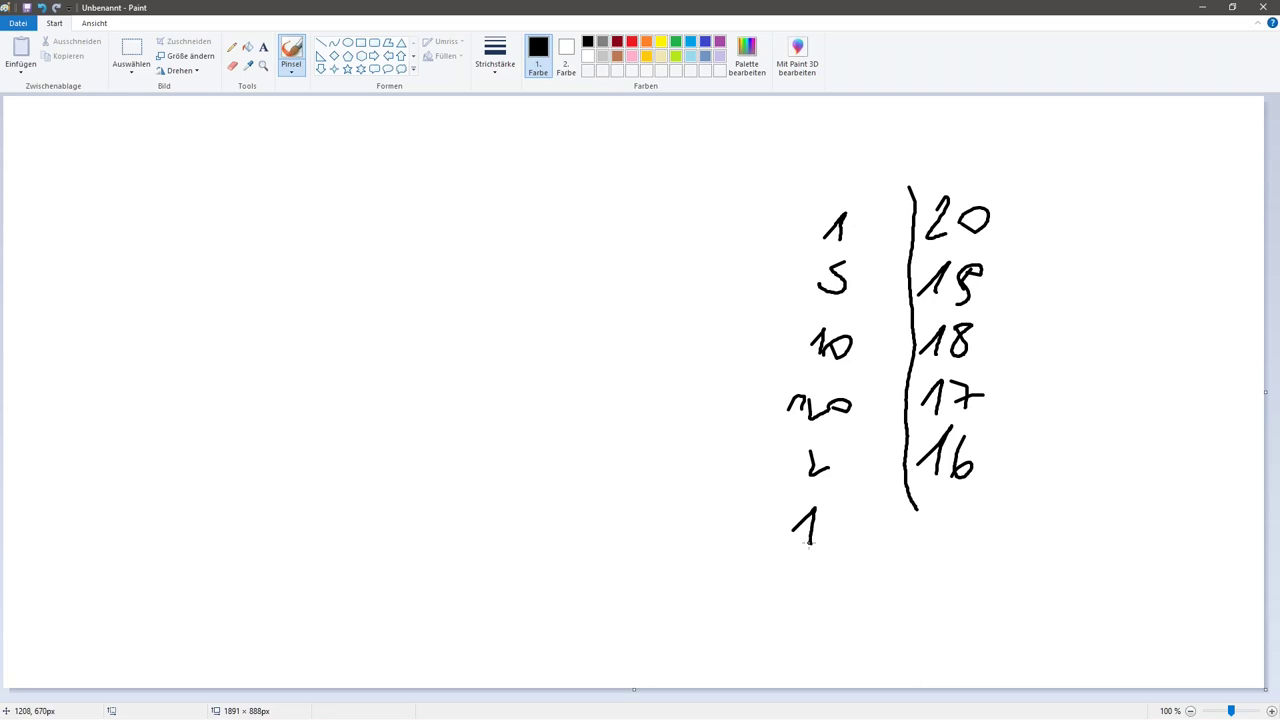
- Label the vertical axis "y" and draw a long horizontal axis beneath the numbers labelled "X"
mouse_move(904, 113)
left_mouse_down()
mouse_move(930, 145)
mouse_move(885, 154)
left_mouse_up()
left_click_drag(386, 577, 998, 570)
mouse_move(1064, 544)
left_mouse_down()
mouse_move(1036, 580)
mouse_move(1074, 579)
left_mouse_up()
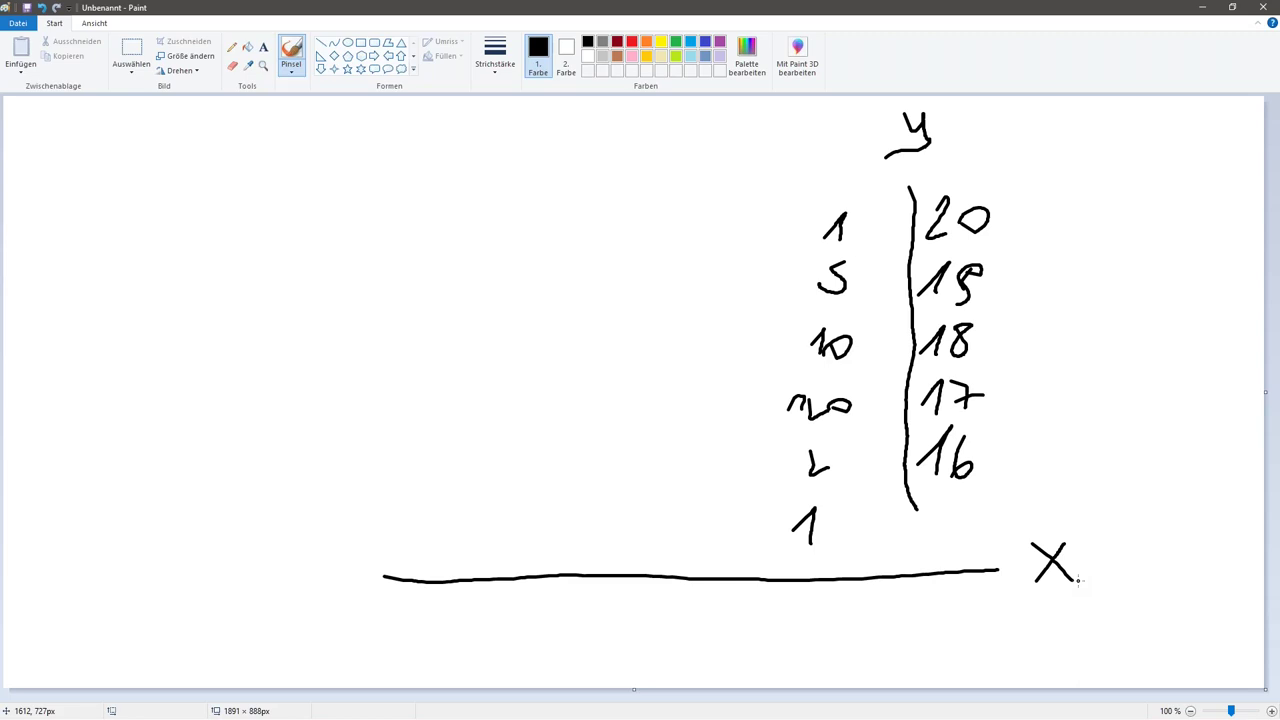
- Sketch a sideways histogram of six horizontal bars on a vertical baseline left of the counts, and outline it with a bell curve
left_click_drag(421, 213, 409, 530)
mouse_move(421, 214)
left_mouse_down()
mouse_move(452, 217)
mouse_move(411, 242)
mouse_move(506, 238)
mouse_move(490, 268)
mouse_move(424, 274)
mouse_move(533, 263)
mouse_move(555, 294)
mouse_move(422, 314)
mouse_move(665, 297)
mouse_move(652, 348)
mouse_move(432, 365)
mouse_move(466, 388)
mouse_move(412, 404)
mouse_move(453, 436)
mouse_move(416, 441)
left_mouse_up()
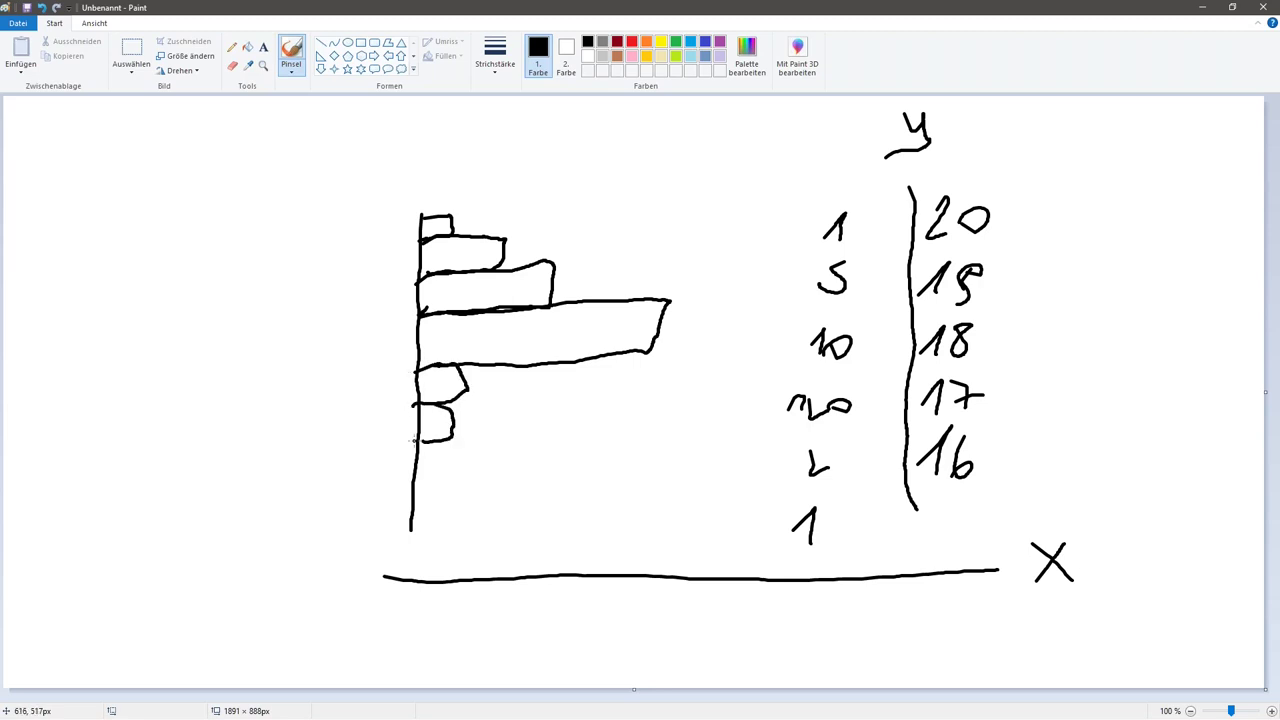
mouse_move(414, 209)
left_mouse_down()
mouse_move(662, 292)
mouse_move(520, 430)
mouse_move(420, 472)
left_mouse_up()
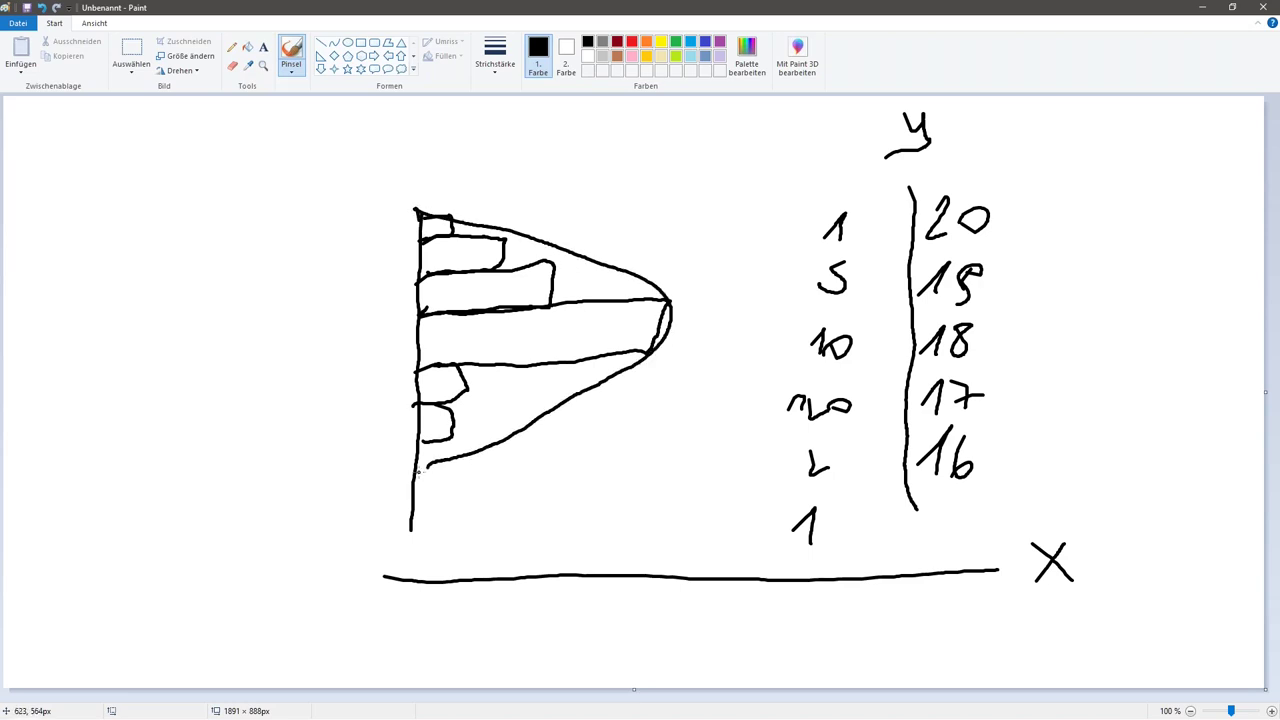
- Draw horizontal boundary lines above and below the histogram and write "POC" beside its longest bar
left_click_drag(409, 206, 796, 201)
left_click_drag(420, 550, 785, 544)
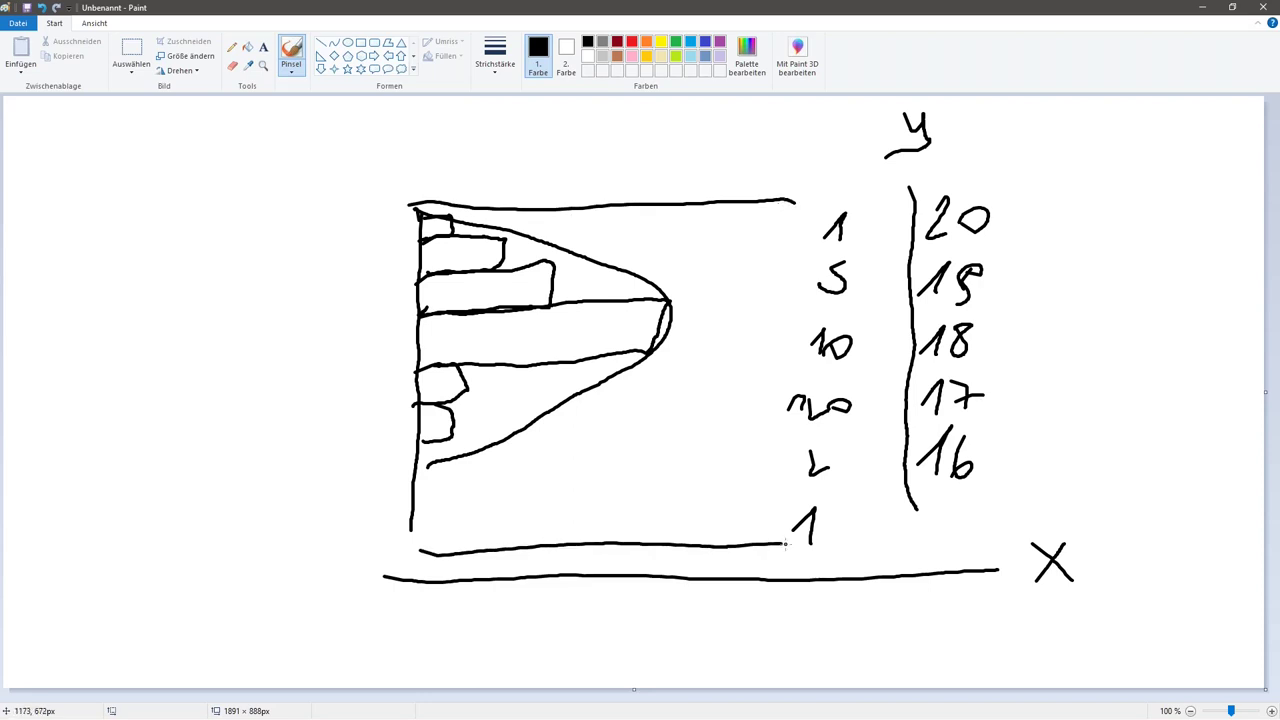
mouse_move(689, 305)
left_mouse_down()
mouse_move(690, 350)
mouse_move(704, 305)
mouse_move(692, 326)
mouse_move(714, 340)
mouse_move(716, 318)
mouse_move(762, 350)
left_mouse_up()
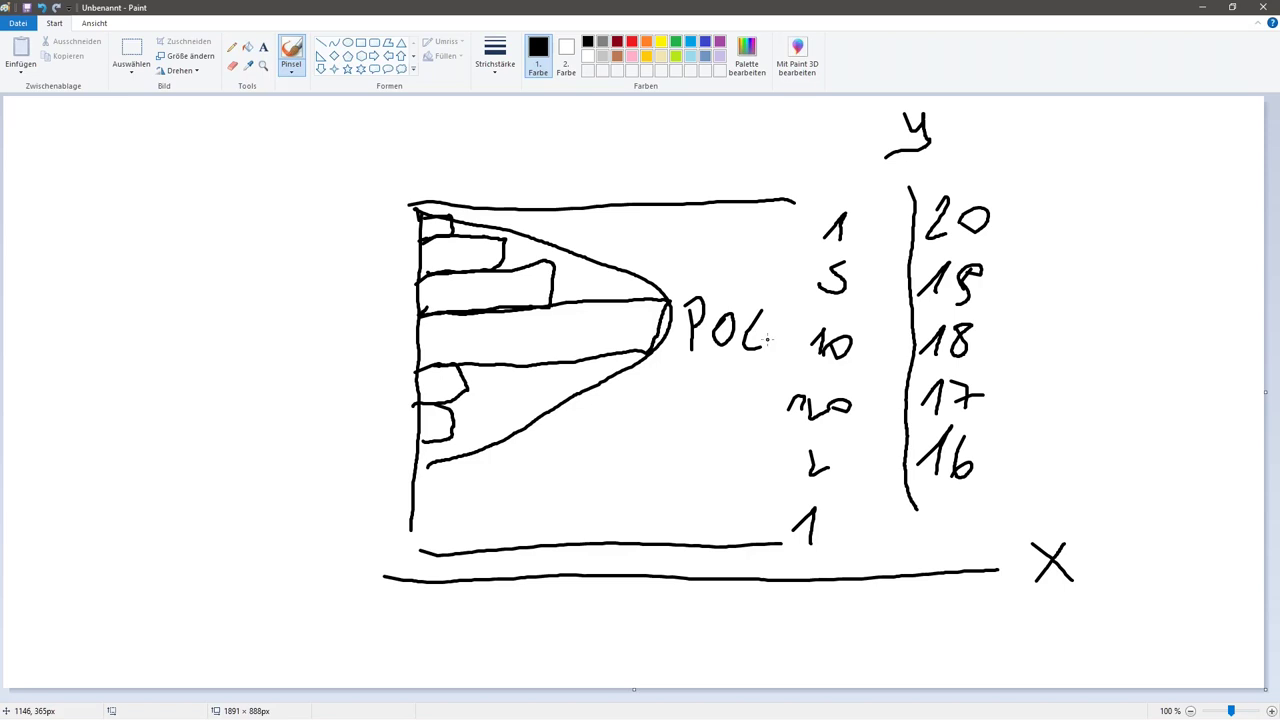
left_click_drag(769, 367, 809, 409)
- Undo the whole histogram, axis and number sketch until the canvas is blank
key("ctrl+z")
key("ctrl+z")
key("ctrl+z")
key("ctrl+z")
key("ctrl+z")
key("ctrl+z")
key("ctrl+z")
key("ctrl+z")
key("ctrl+z")
key("ctrl+z")
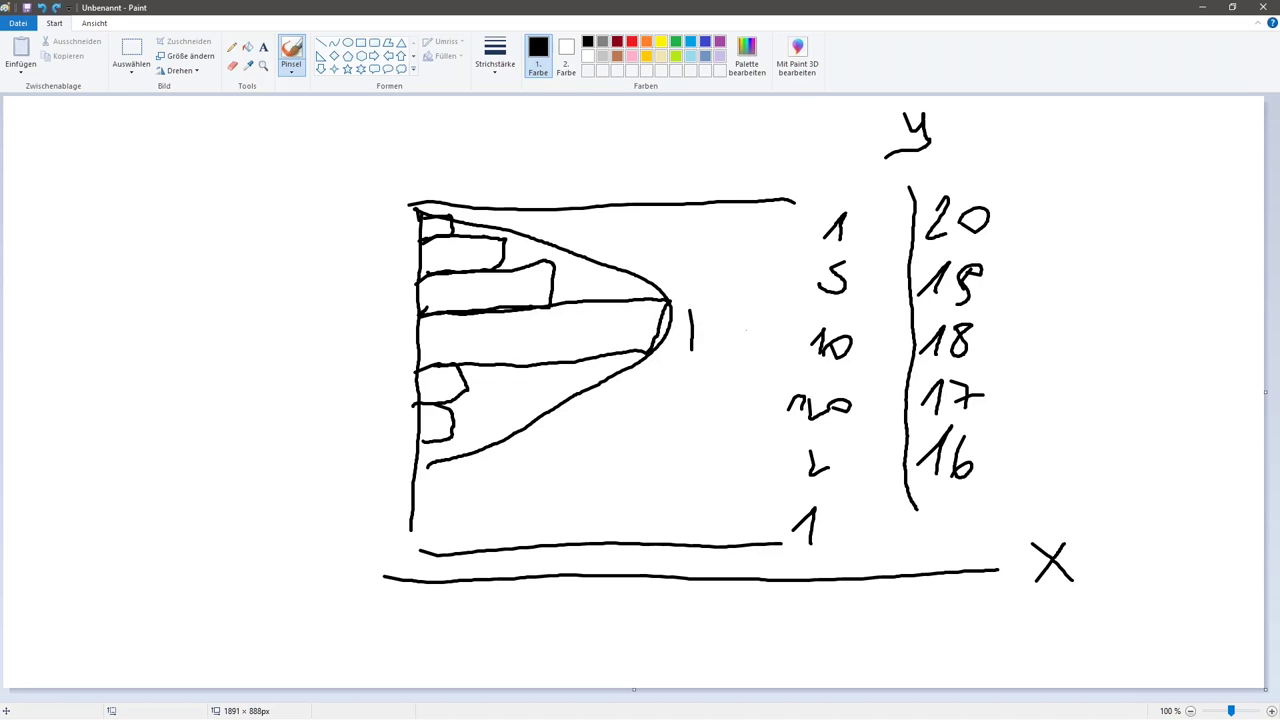
key("ctrl+z")
key("ctrl+z")
key("ctrl+z")
key("ctrl+z")
key("ctrl+z")
key("ctrl+z")
key("ctrl+z")
key("ctrl+z")
key("ctrl+z")
key("ctrl+z")
key("ctrl+z")
key("ctrl+z")
key("ctrl+z")
key("ctrl+z")
key("ctrl+z")
key("ctrl+z")
key("ctrl+z")
key("ctrl+z")
key("ctrl+z")
key("ctrl+z")
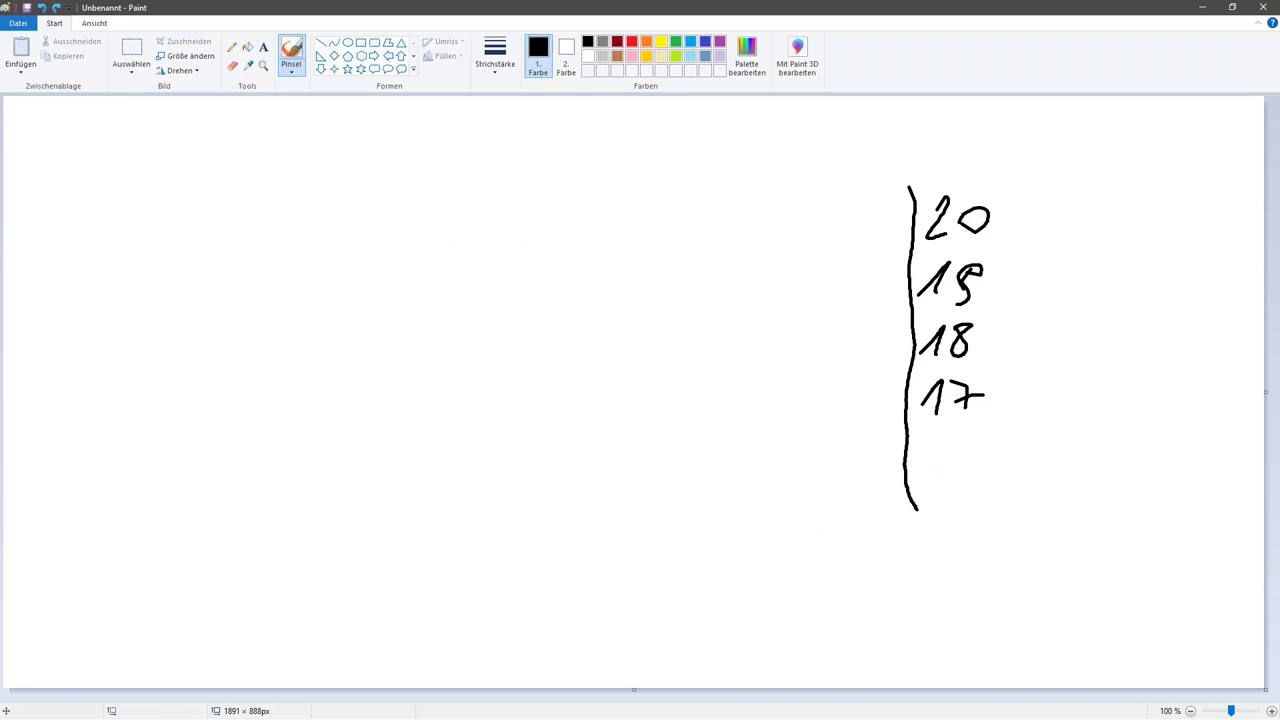
key("ctrl+z")
key("ctrl+z")
key("ctrl+z")
key("ctrl+z")
key("ctrl+z")
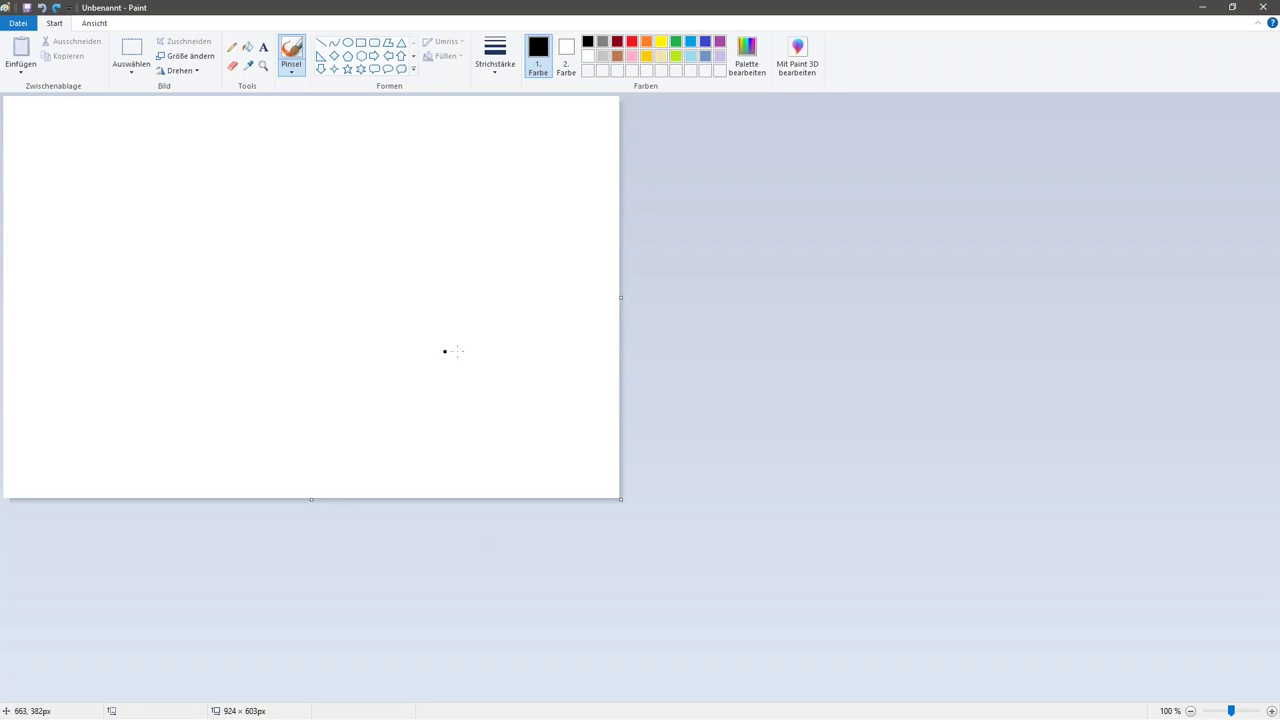
- Enlarge the canvas to 1762 × 865 px and sketch a circled sideways zigzag above a rising wavy line
left_click_drag(620, 499, 1180, 674)
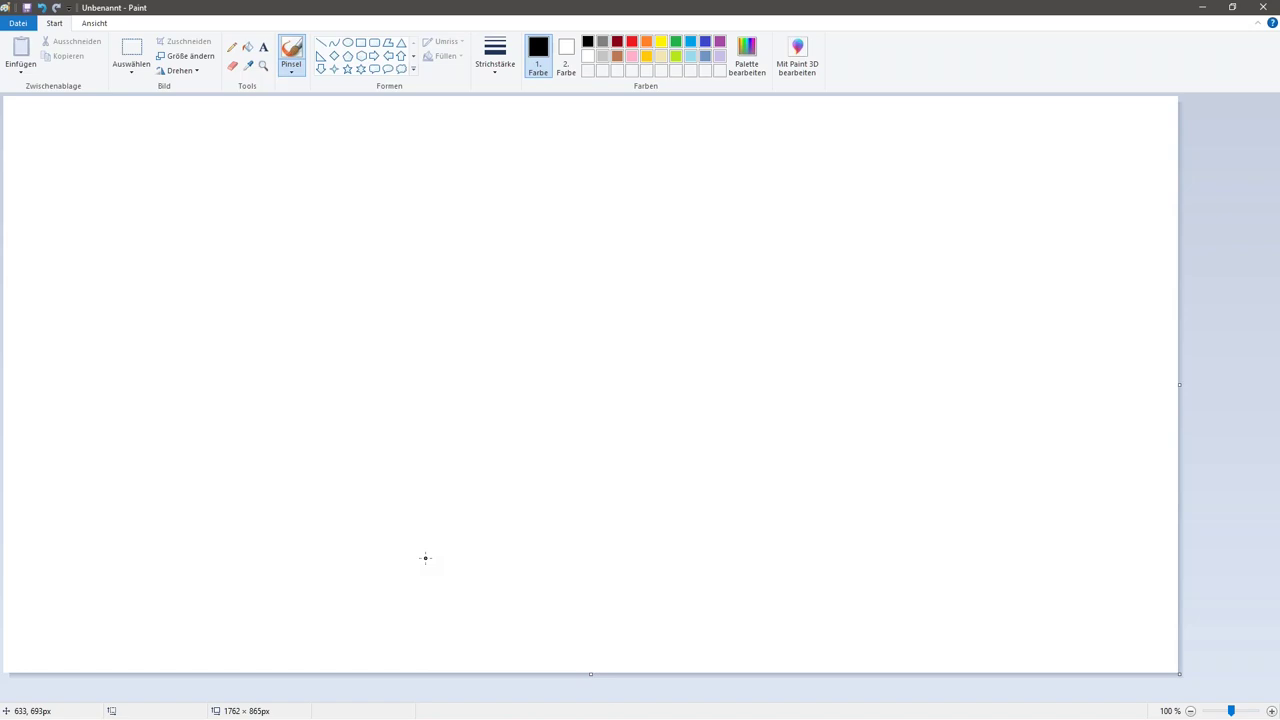
mouse_move(315, 308)
left_mouse_down()
mouse_move(366, 251)
mouse_move(434, 217)
mouse_move(591, 309)
mouse_move(669, 280)
mouse_move(760, 203)
mouse_move(776, 313)
left_mouse_up()
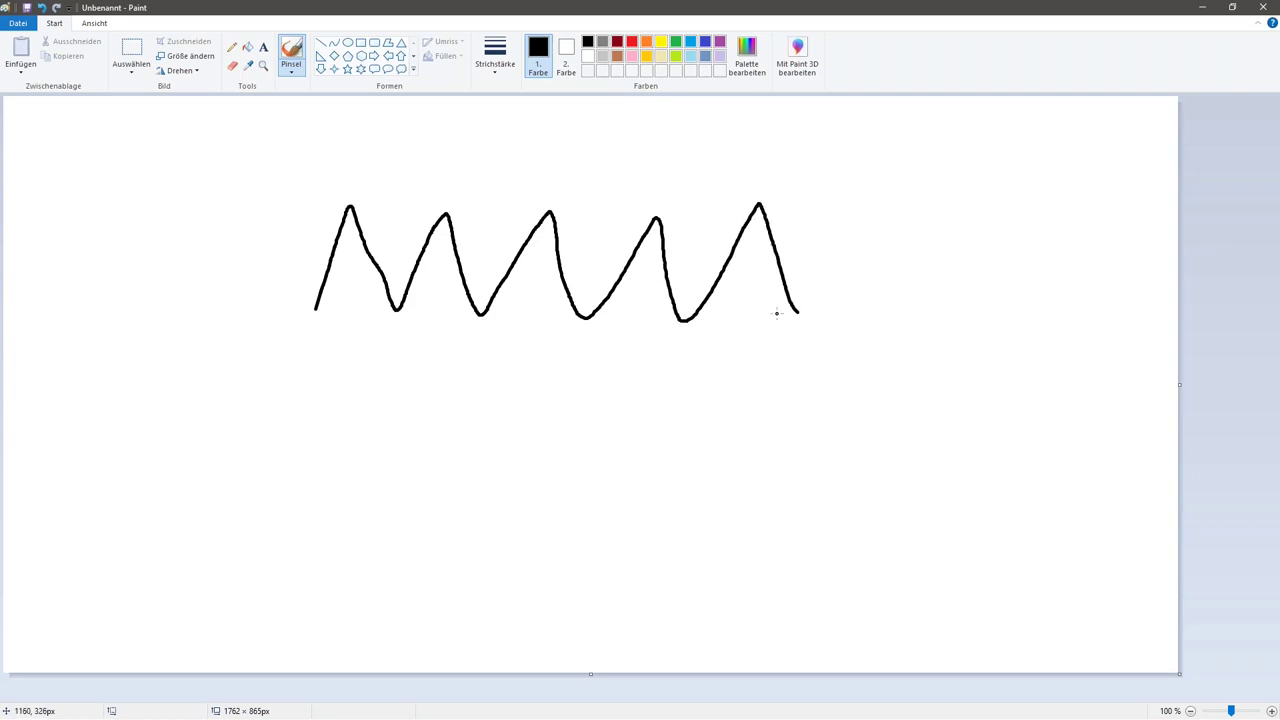
mouse_move(647, 619)
left_mouse_down()
mouse_move(803, 528)
mouse_move(1000, 378)
mouse_move(1146, 159)
left_mouse_up()
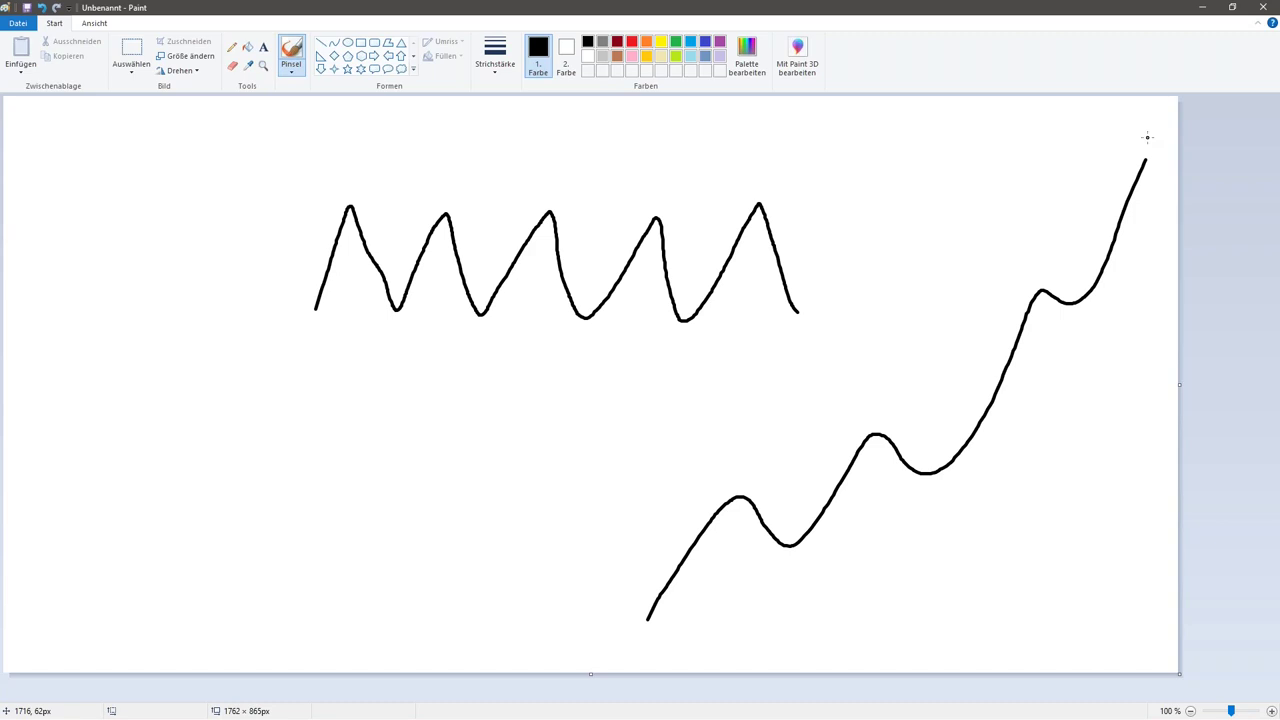
mouse_move(350, 175)
left_mouse_down()
mouse_move(279, 220)
mouse_move(431, 366)
mouse_move(801, 343)
mouse_move(910, 212)
mouse_move(660, 146)
mouse_move(334, 182)
left_mouse_up()
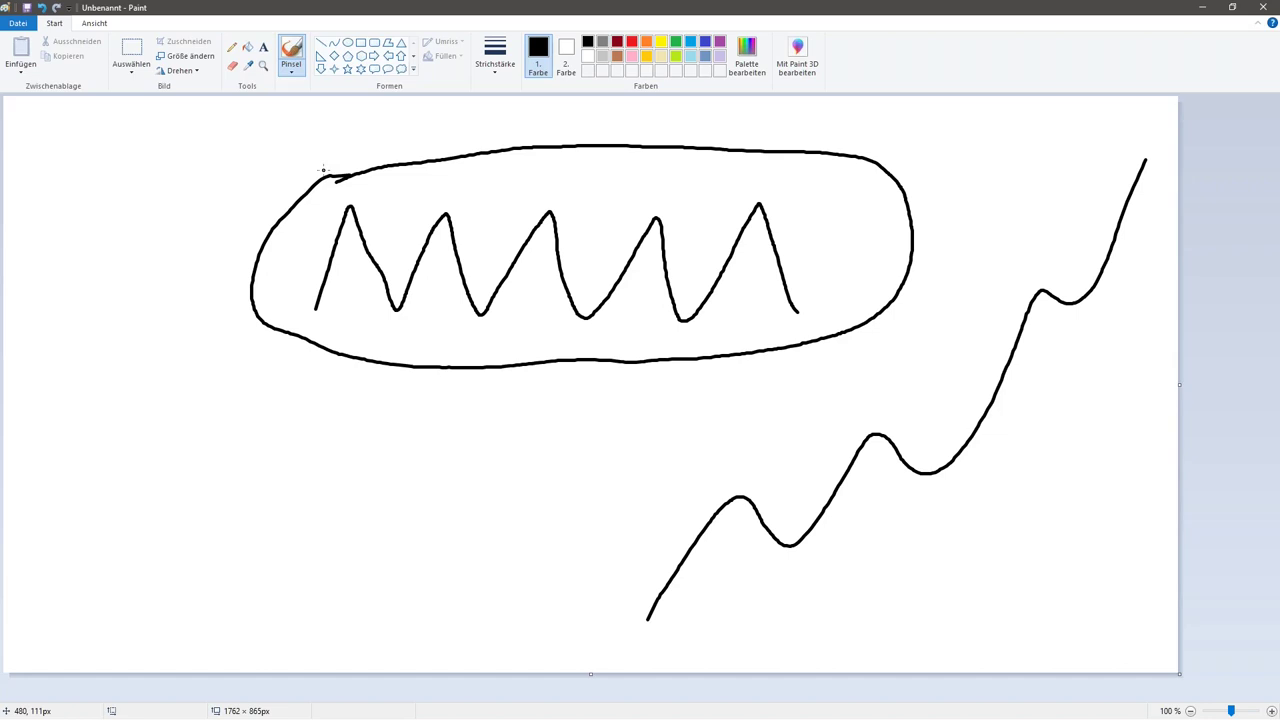
- Sketch a bell-shaped profile on a vertical line below the zigzag, with upper and lower boundary lines and a centre line labelled "POC"
left_click_drag(156, 370, 133, 581)
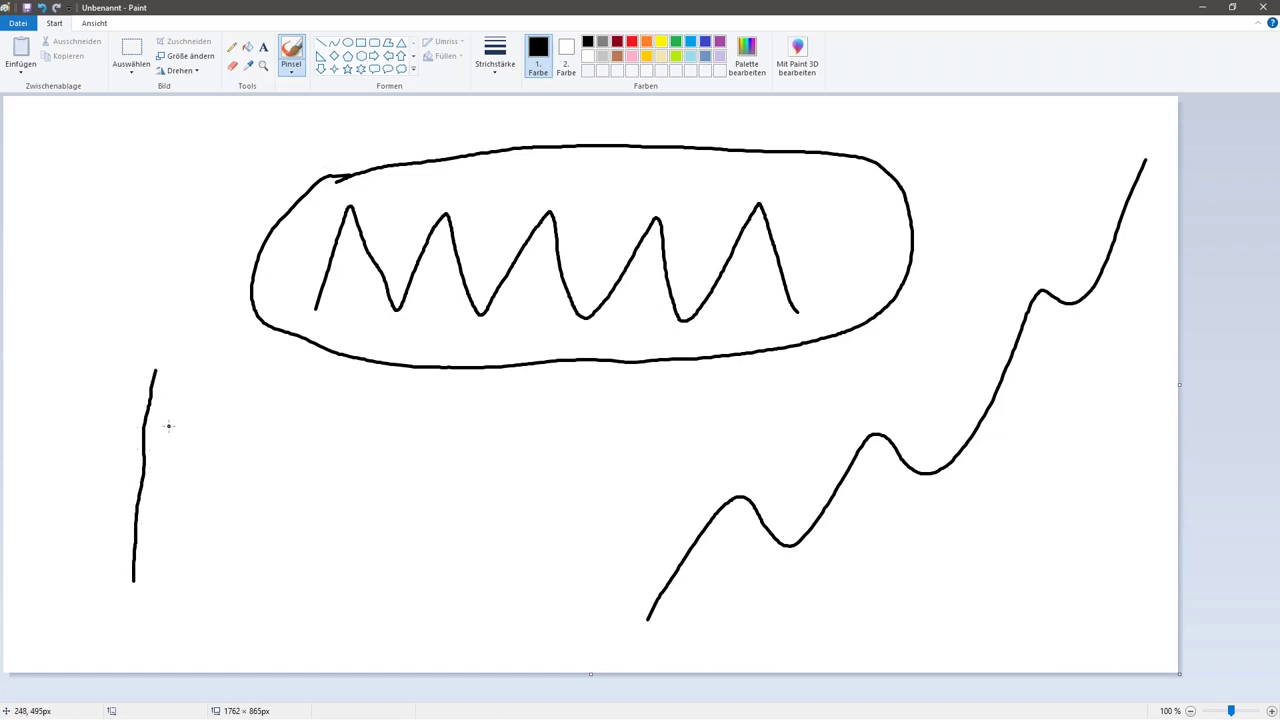
mouse_move(147, 402)
left_mouse_down()
mouse_move(234, 462)
mouse_move(187, 535)
mouse_move(138, 562)
left_mouse_up()
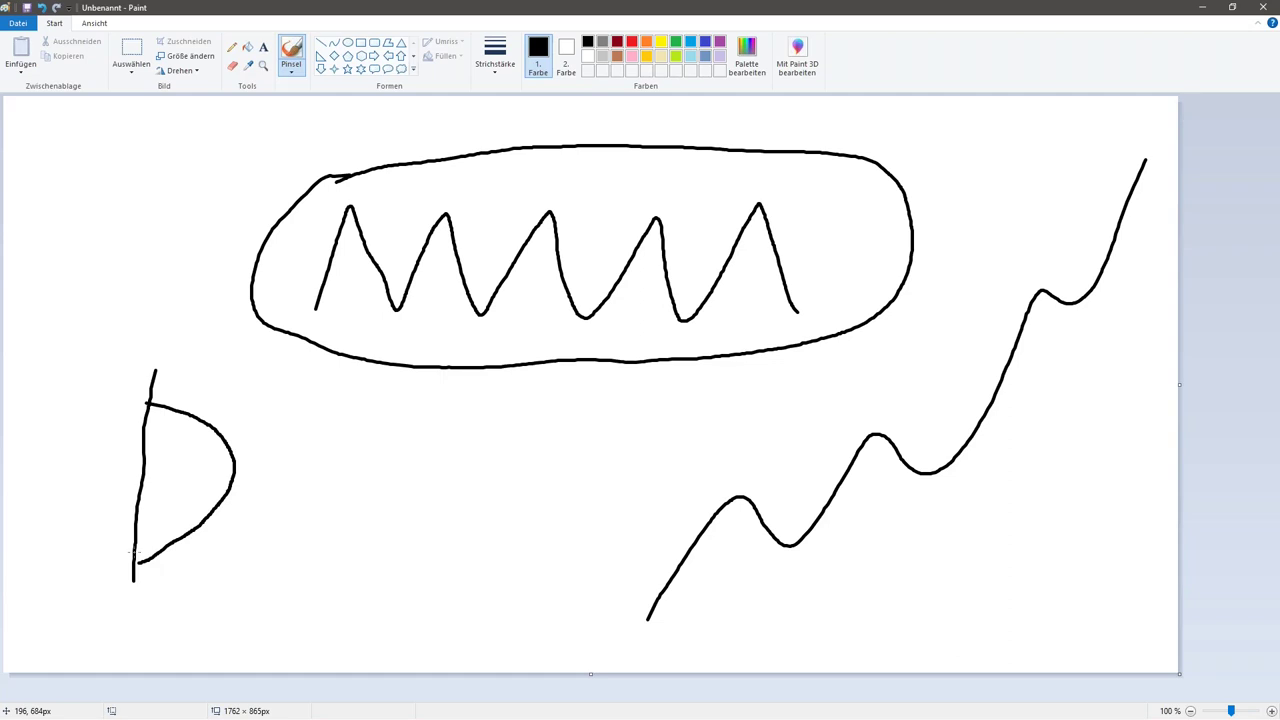
left_click_drag(146, 406, 375, 411)
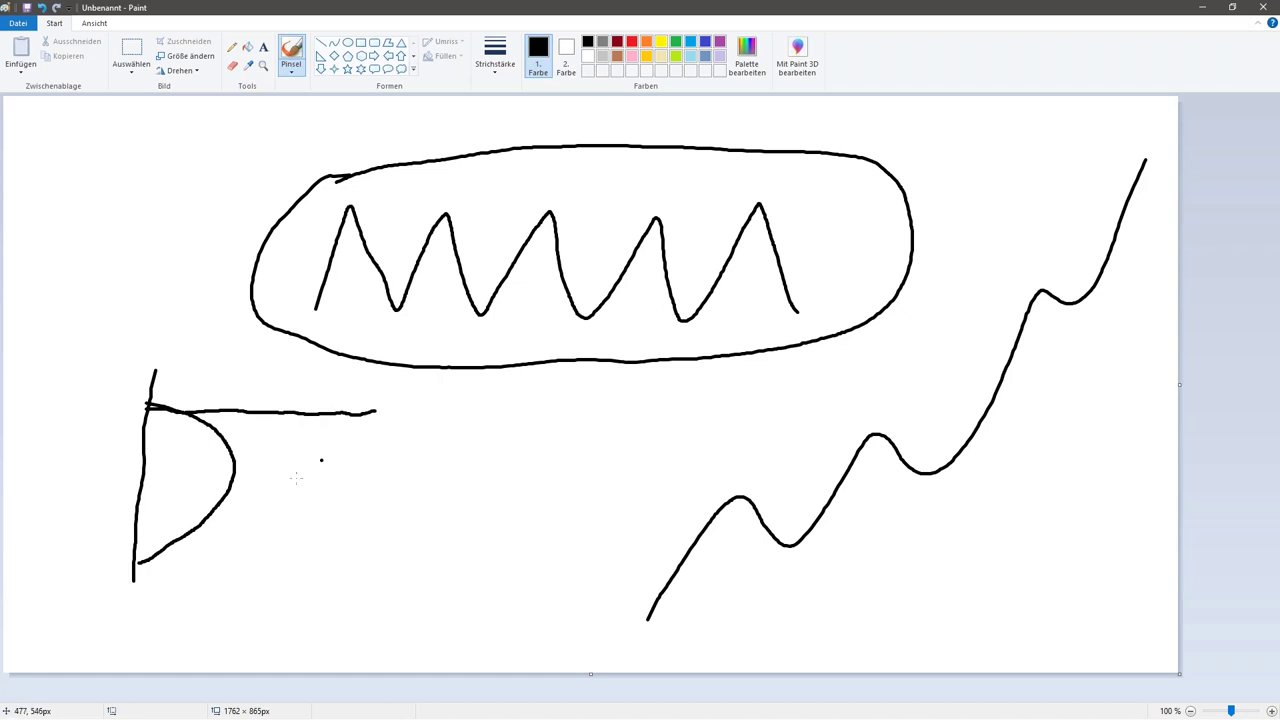
left_click_drag(136, 566, 357, 561)
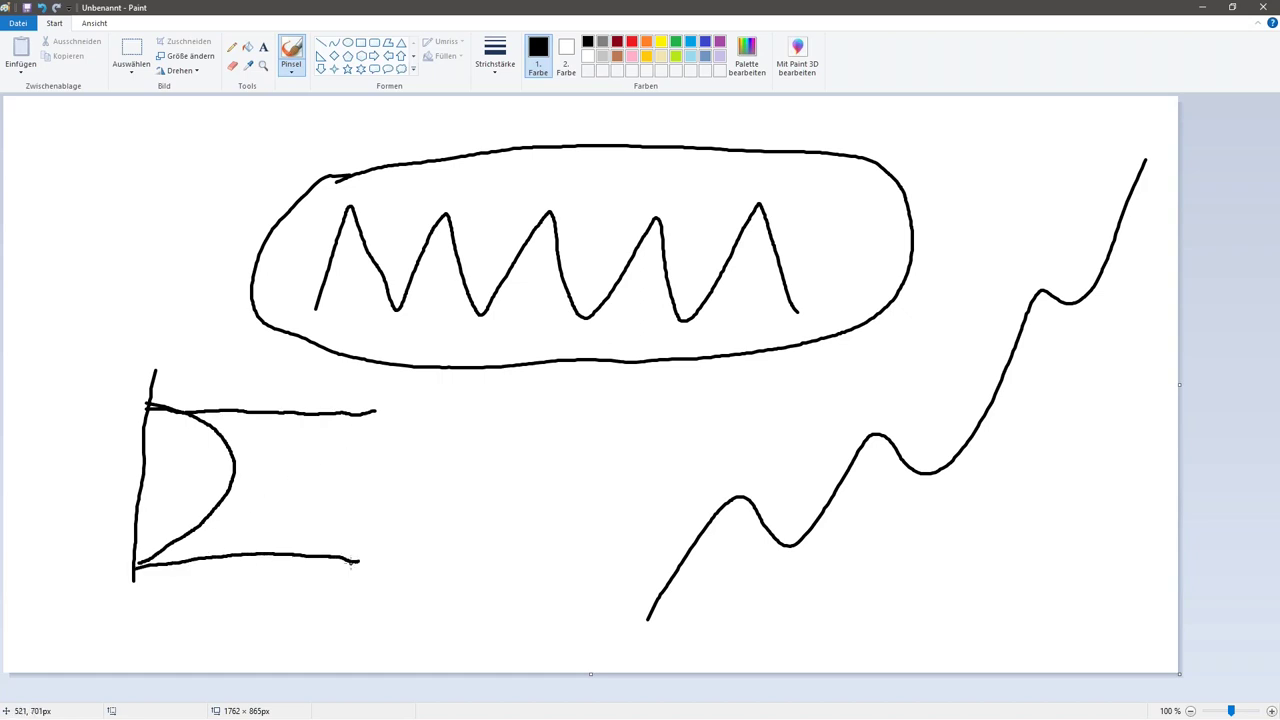
mouse_move(140, 486)
left_mouse_down()
mouse_move(233, 478)
mouse_move(275, 499)
mouse_move(277, 484)
left_mouse_up()
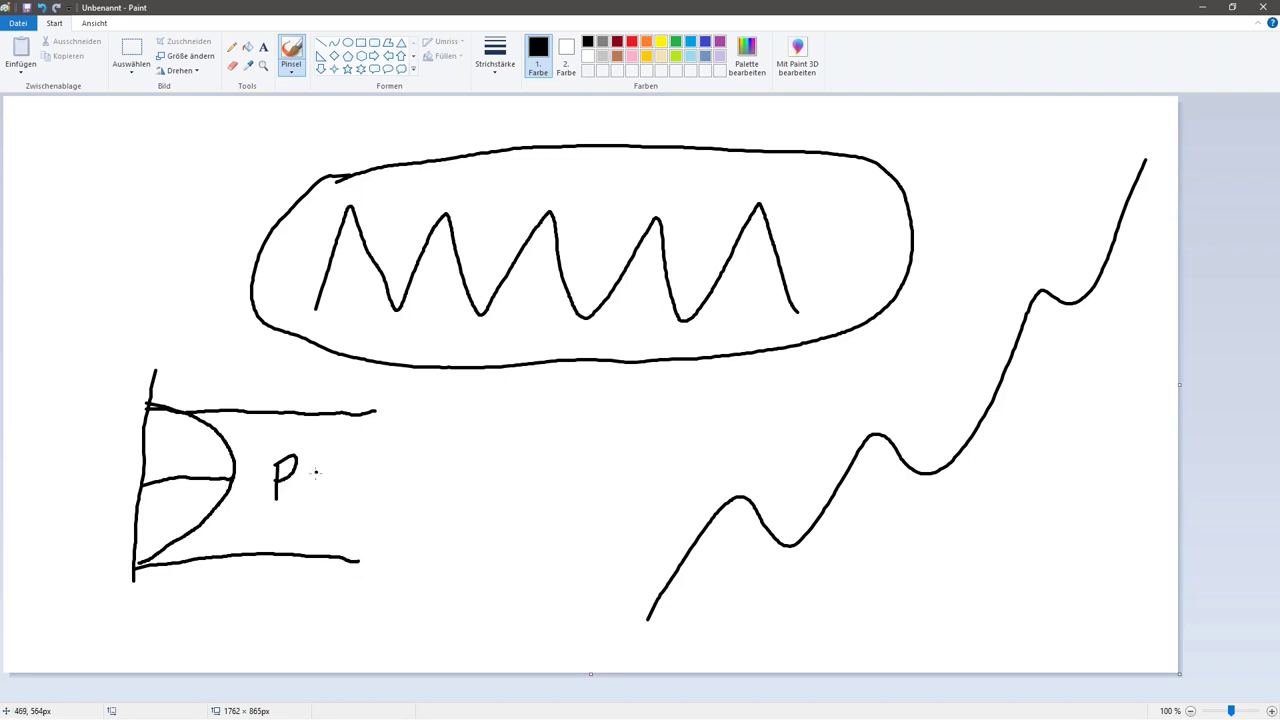
mouse_move(315, 473)
left_mouse_down()
mouse_move(308, 487)
mouse_move(334, 472)
mouse_move(317, 465)
mouse_move(379, 498)
left_mouse_up()
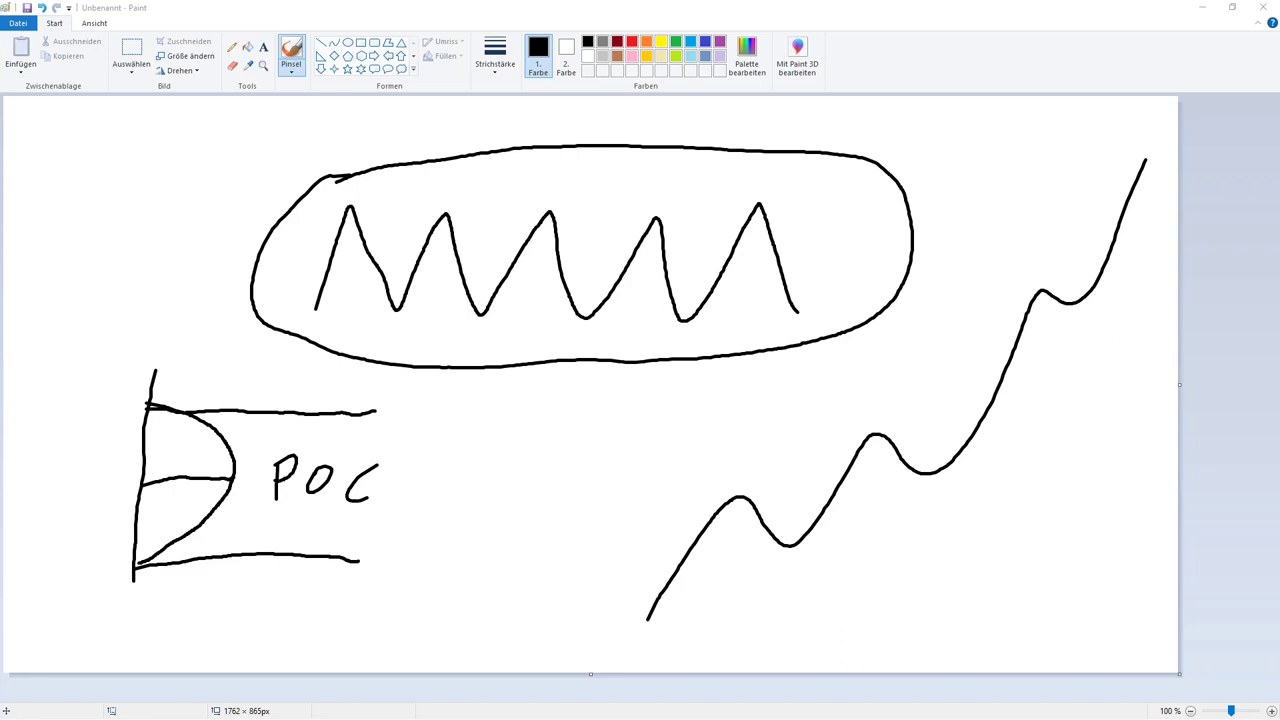
- Undo the profile, the trend sketches and the canvas enlargement
left_click(500, 489)
key("ctrl+z")
key("ctrl+z")
key("ctrl+z")
key("ctrl+z")
key("ctrl+z")
key("ctrl+z")
key("ctrl+z")
key("ctrl+z")
key("ctrl+z")
key("ctrl+z")
key("ctrl+z")
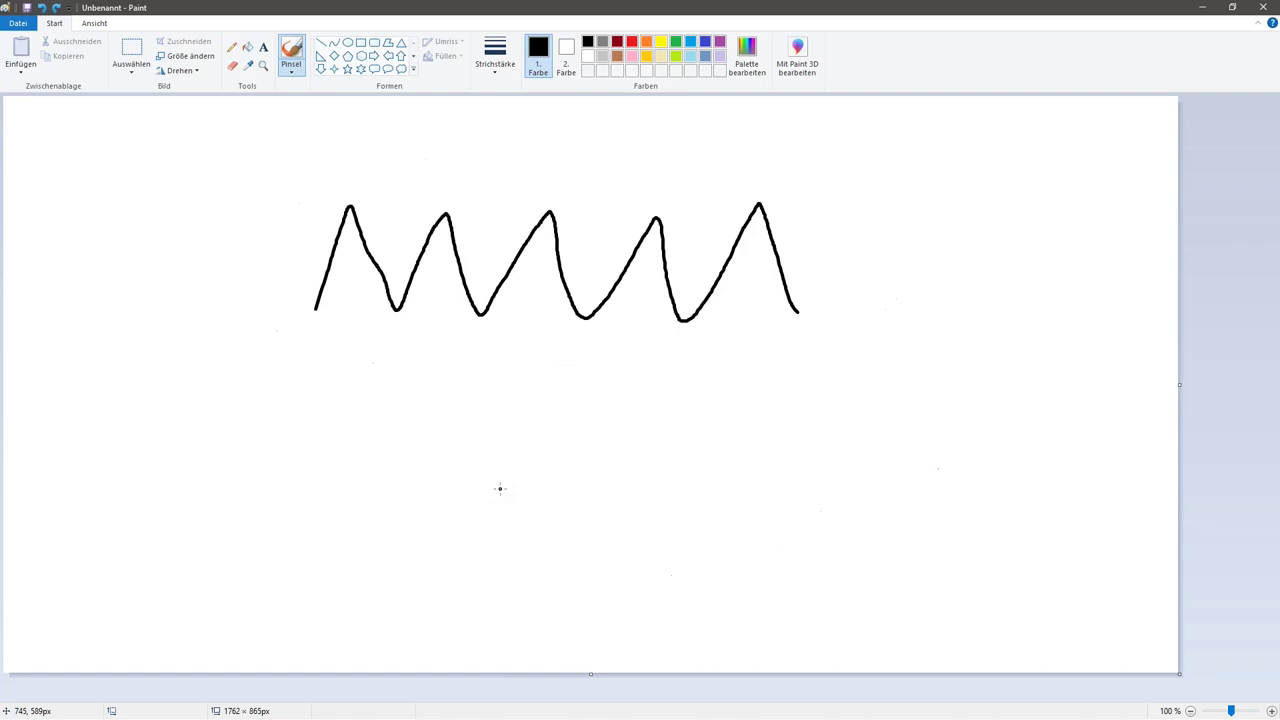
key("ctrl+z")
key("ctrl+z")
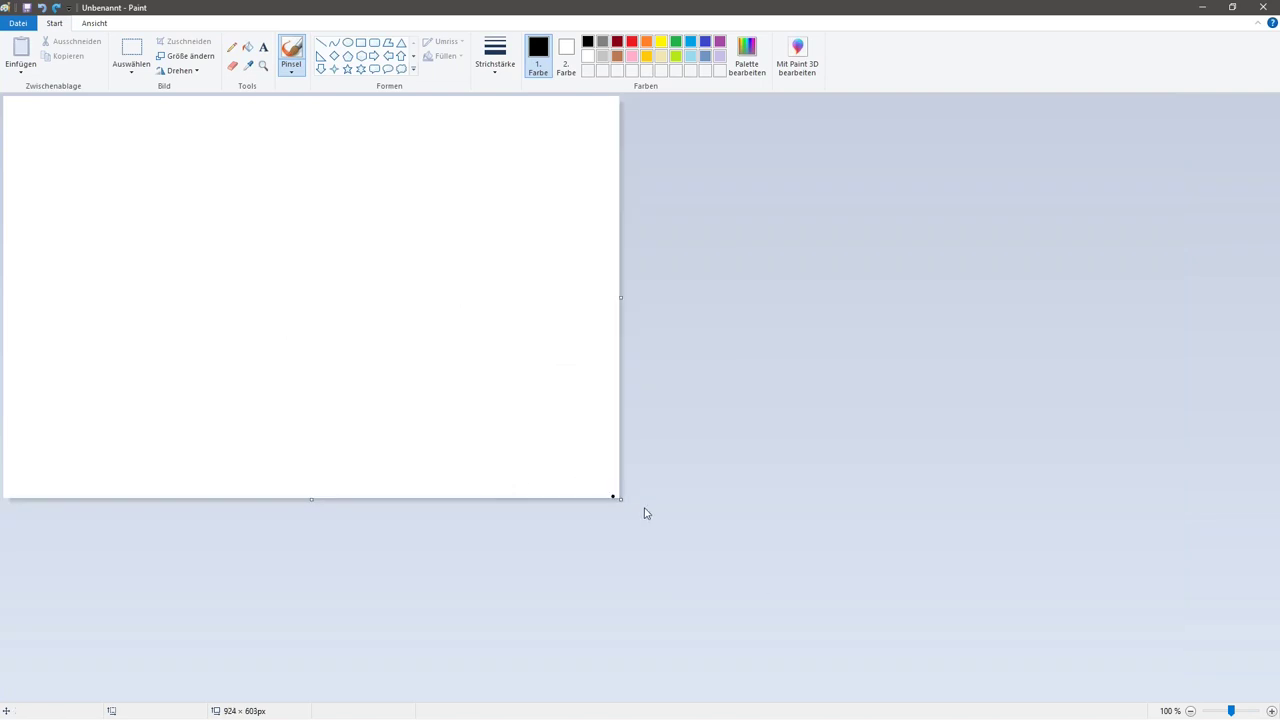
- Enlarge the canvas to 1742 × 868 px and handwrite "35 k" left of its centre
left_click_drag(620, 498, 1165, 676)
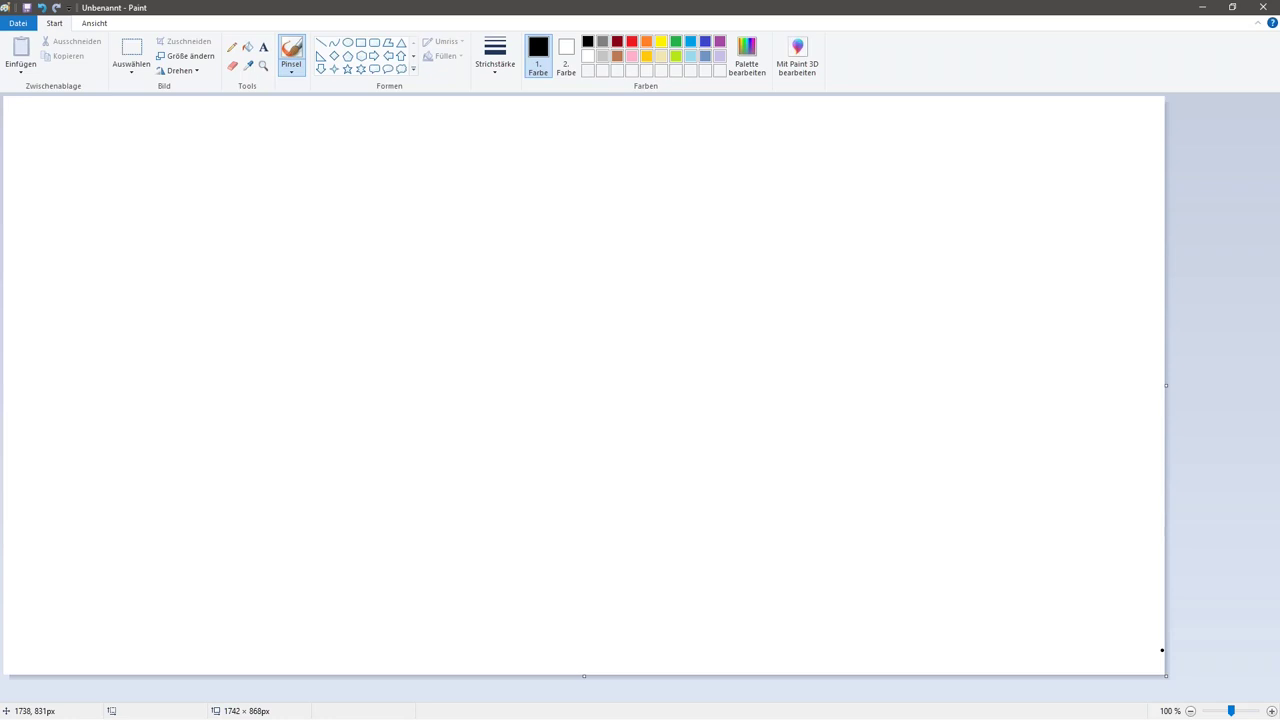
mouse_move(347, 334)
left_mouse_down()
mouse_move(373, 332)
mouse_move(333, 382)
left_mouse_up()
mouse_move(433, 328)
left_mouse_down()
mouse_move(420, 372)
mouse_move(392, 381)
left_mouse_up()
mouse_move(474, 322)
left_mouse_down()
mouse_move(460, 383)
mouse_move(496, 387)
left_mouse_up()
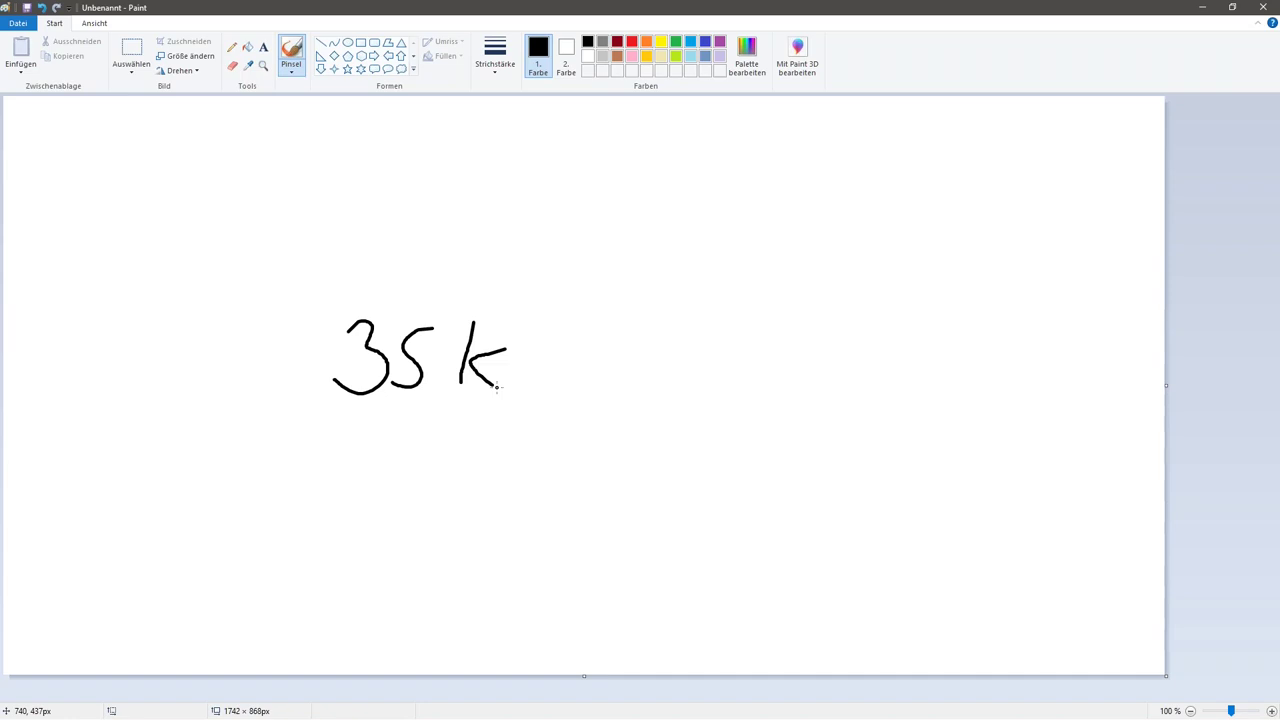
- Handwrite the values 40, 45 and 50 in ascending order above "35 k"
mouse_move(365, 241)
left_mouse_down()
mouse_move(358, 281)
mouse_move(378, 280)
left_mouse_up()
left_click_drag(376, 257, 377, 295)
mouse_move(415, 262)
left_mouse_down()
mouse_move(438, 264)
mouse_move(418, 255)
left_mouse_up()
left_click_drag(368, 160, 362, 201)
left_click_drag(362, 201, 386, 195)
left_click_drag(378, 172, 376, 218)
mouse_move(423, 170)
left_mouse_down()
mouse_move(427, 216)
mouse_move(465, 156)
left_mouse_up()
mouse_move(395, 100)
left_mouse_down()
mouse_move(386, 132)
mouse_move(364, 143)
left_mouse_up()
left_click_drag(430, 110, 427, 111)
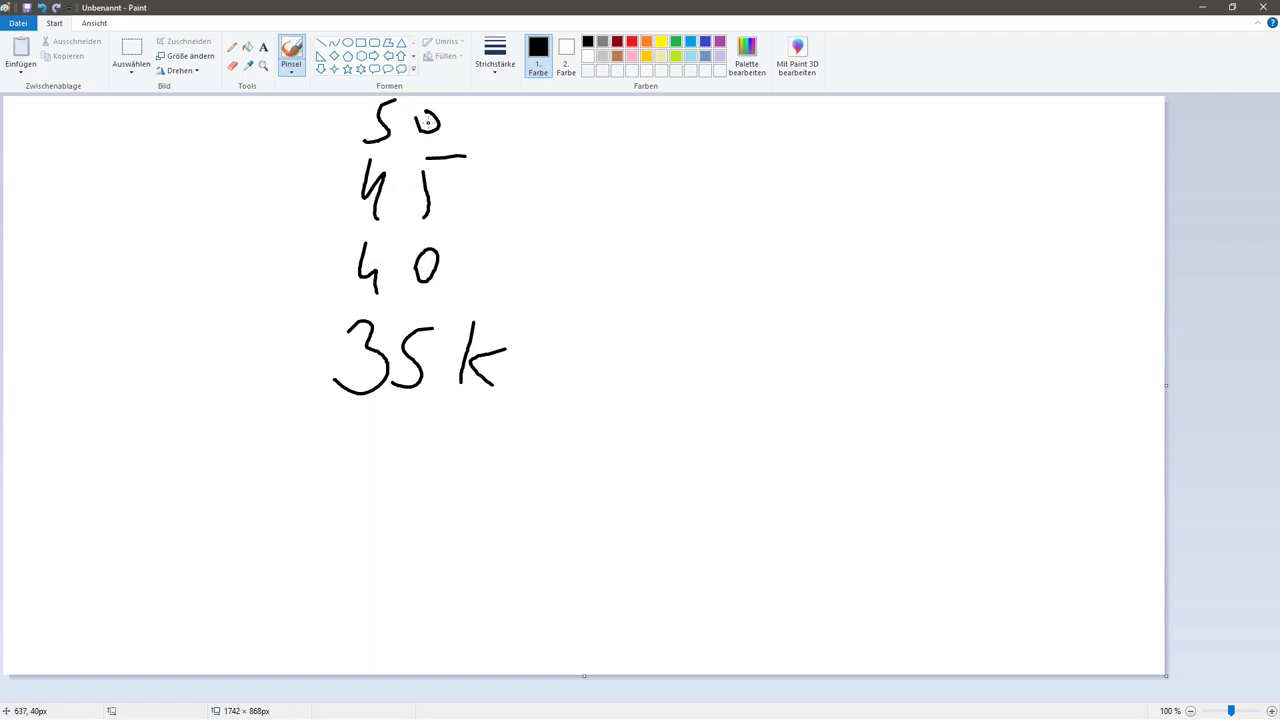
- Handwrite the values 30, 25 and 20 in descending order beneath "35 k"
mouse_move(334, 428)
left_mouse_down()
mouse_move(352, 446)
mouse_move(336, 470)
left_mouse_up()
mouse_move(396, 428)
left_mouse_down()
mouse_move(398, 443)
mouse_move(397, 430)
left_mouse_up()
mouse_move(334, 508)
left_mouse_down()
mouse_move(362, 540)
mouse_move(398, 530)
left_mouse_up()
left_click_drag(391, 499, 430, 497)
left_click_drag(336, 586, 361, 610)
mouse_move(400, 580)
left_mouse_down()
mouse_move(392, 608)
mouse_move(418, 607)
left_mouse_up()
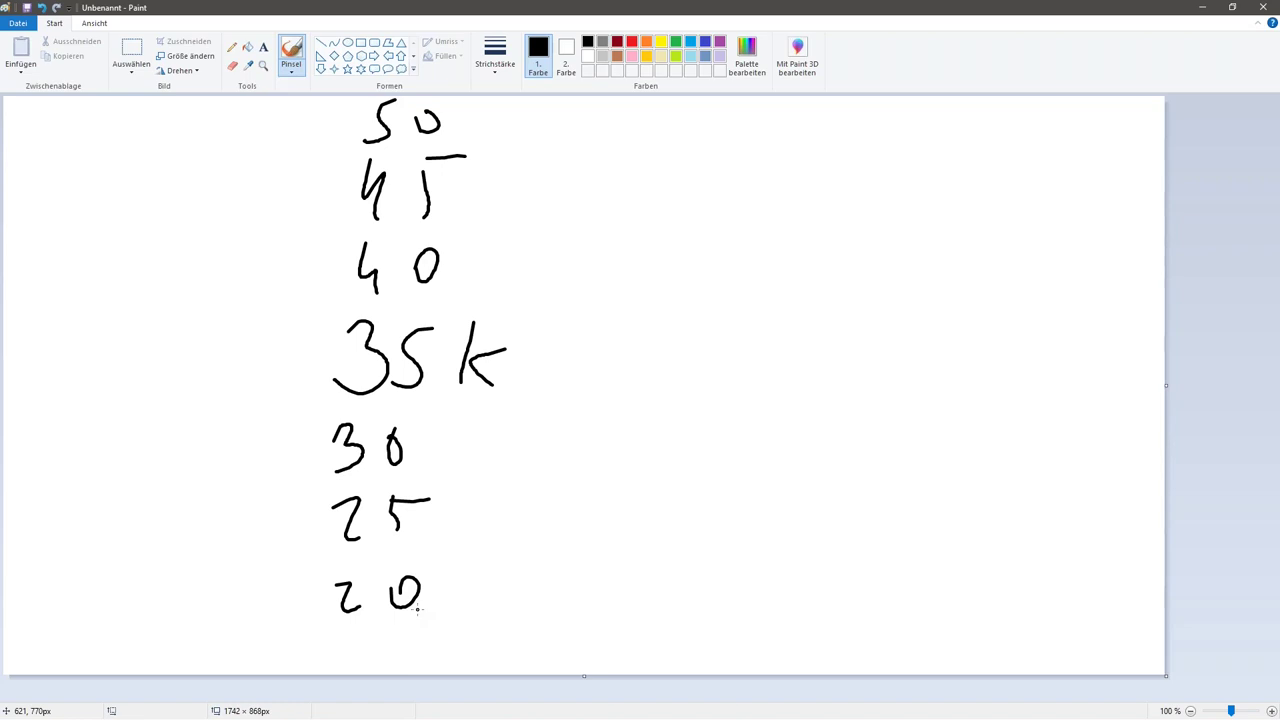
- Draw check marks beside the values, clustering most around the "35 k" row and placing single ones near 45 and 25
left_click_drag(567, 374, 619, 316)
left_click_drag(643, 297, 682, 270)
mouse_move(657, 368)
left_mouse_down()
mouse_move(659, 394)
mouse_move(703, 366)
left_mouse_up()
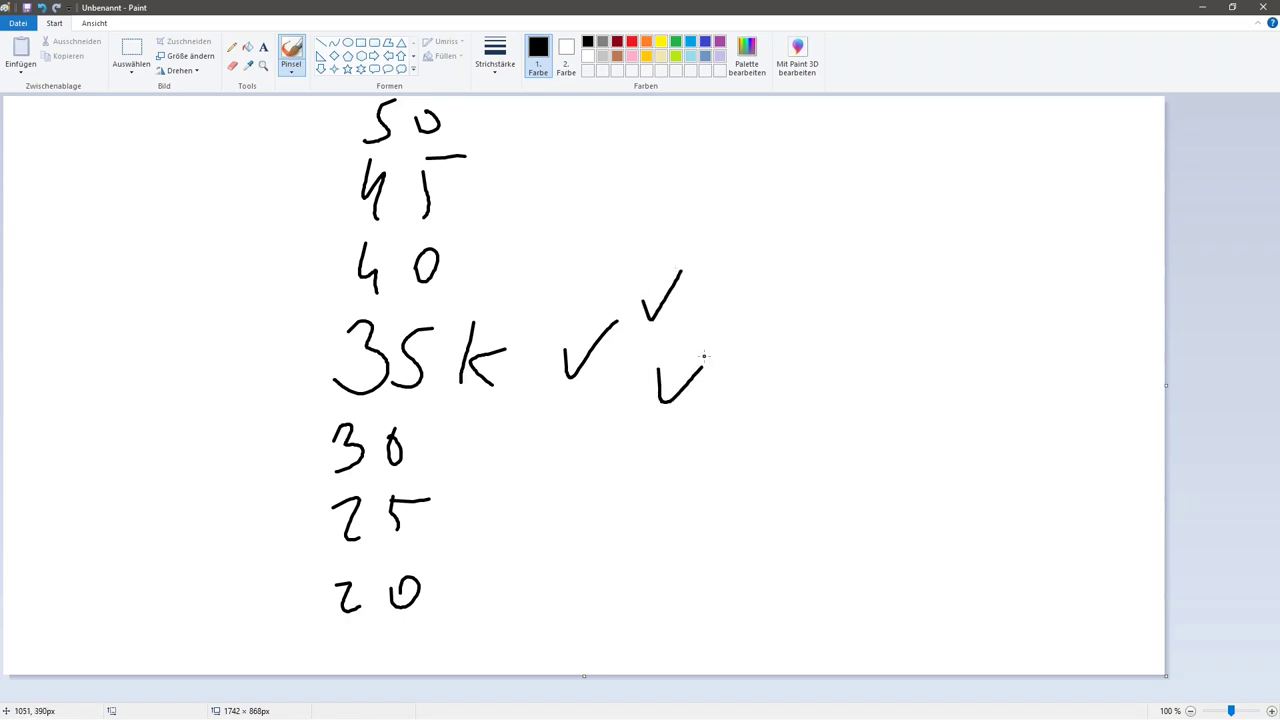
mouse_move(692, 196)
left_mouse_down()
mouse_move(695, 210)
mouse_move(740, 155)
left_mouse_up()
mouse_move(729, 484)
left_mouse_down()
mouse_move(732, 508)
mouse_move(780, 466)
left_mouse_up()
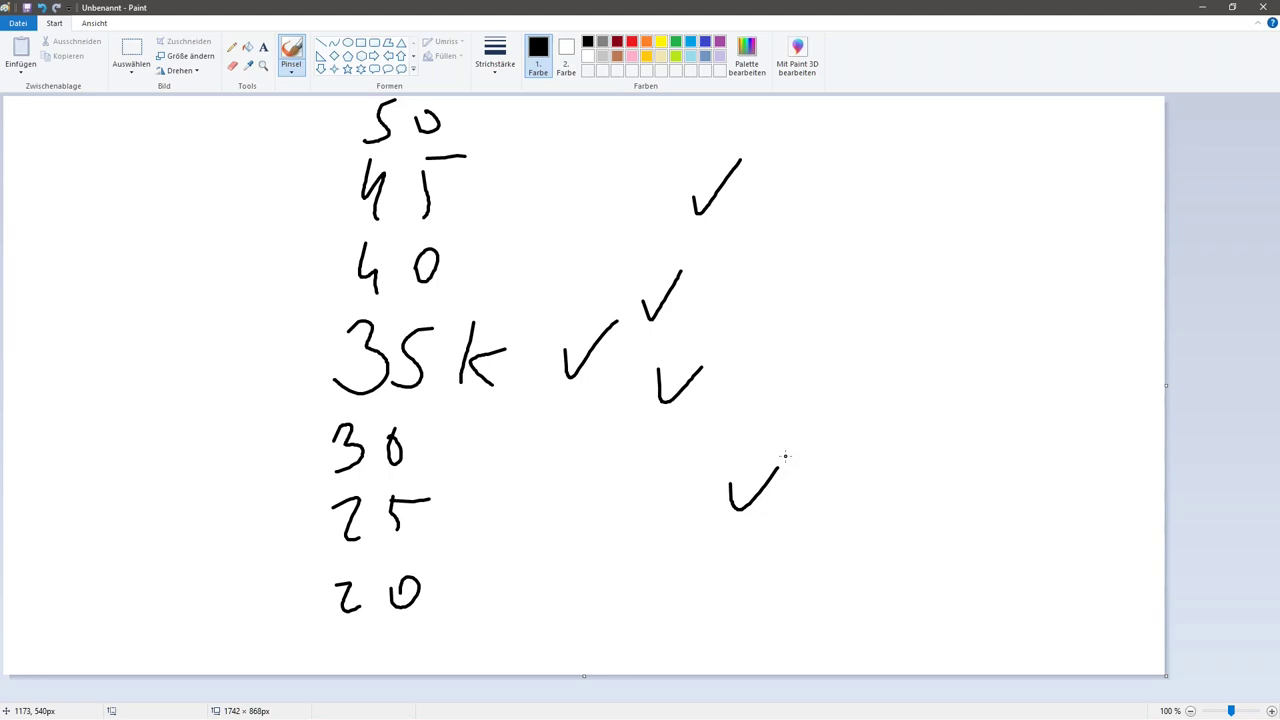
mouse_move(740, 352)
left_mouse_down()
mouse_move(788, 332)
mouse_move(777, 307)
left_mouse_up()
left_click_drag(822, 353, 839, 340)
- Sketch a bell-shaped profile on a vertical line beside the check marks, and draw horizontal lines above and below the "35 k" row
left_click_drag(936, 170, 924, 576)
mouse_move(929, 204)
left_mouse_down()
mouse_move(1026, 312)
mouse_move(980, 504)
mouse_move(927, 557)
left_mouse_up()
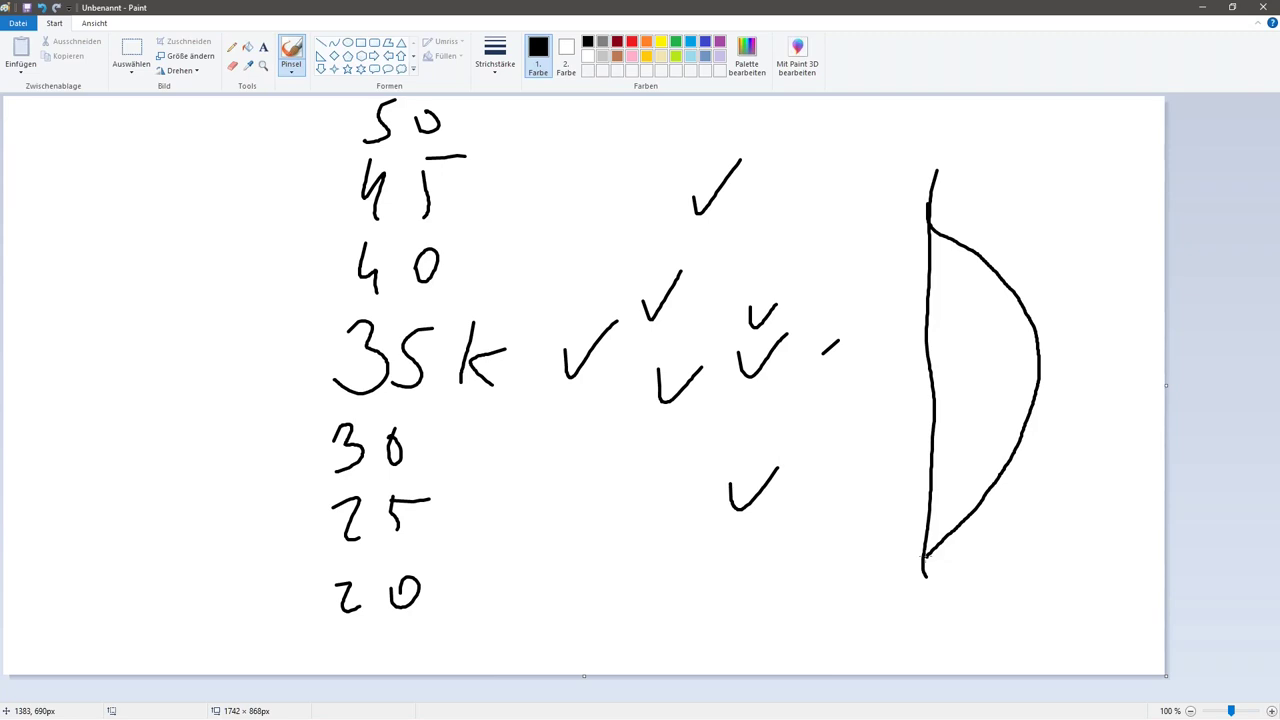
left_click_drag(282, 302, 898, 286)
left_click_drag(228, 462, 902, 428)
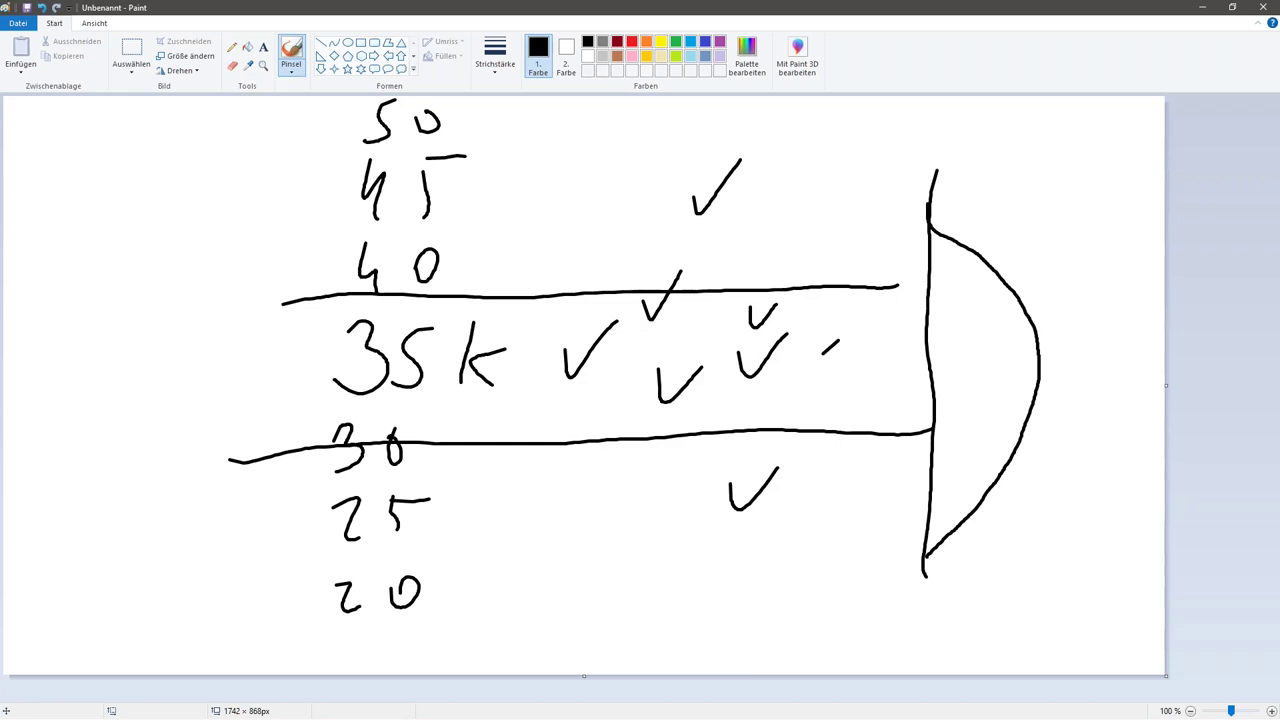
- Undo every brush stroke of the price-level sketch until the canvas is blank
key("ctrl+z")
key("ctrl+z")
key("ctrl+z")
key("ctrl+z")
key("ctrl+z")
key("ctrl+z")
key("ctrl+z")
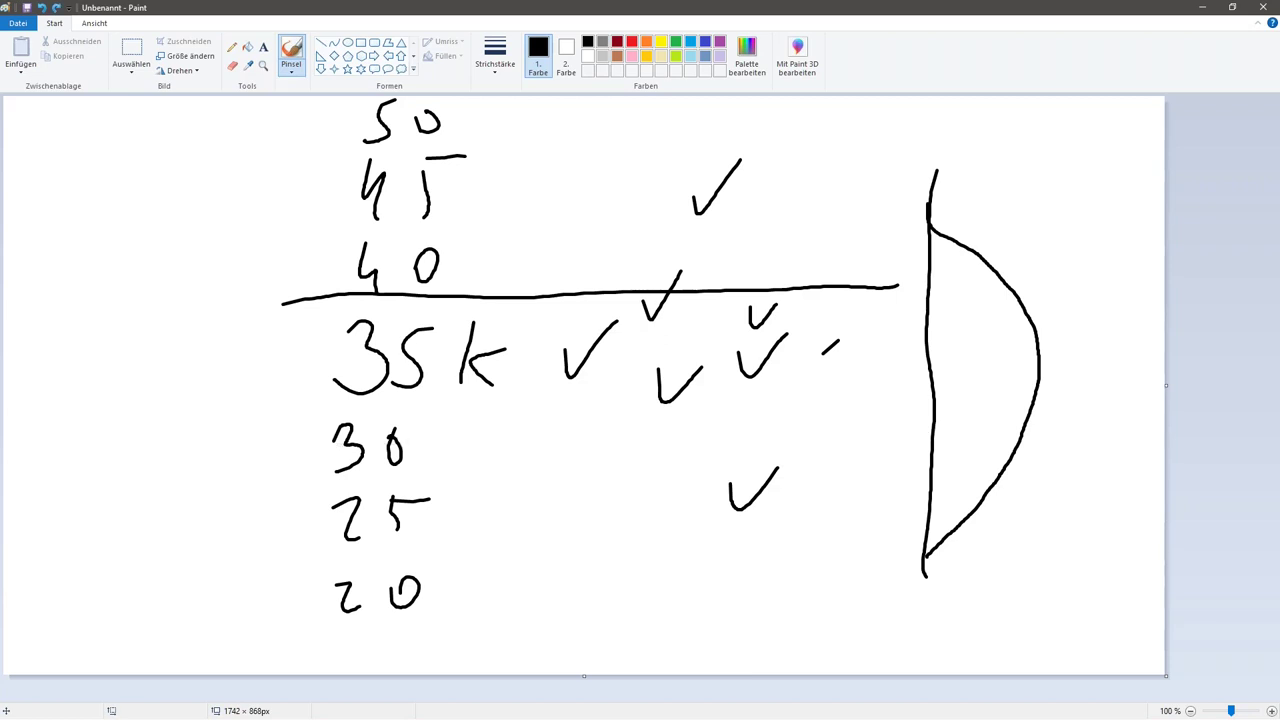
key("ctrl+z")
key("ctrl+z")
key("ctrl+z")
key("ctrl+z")
key("ctrl+z")
key("ctrl+z")
key("ctrl+z")
key("ctrl+z")
key("ctrl+z")
key("ctrl+z")
key("ctrl+z")
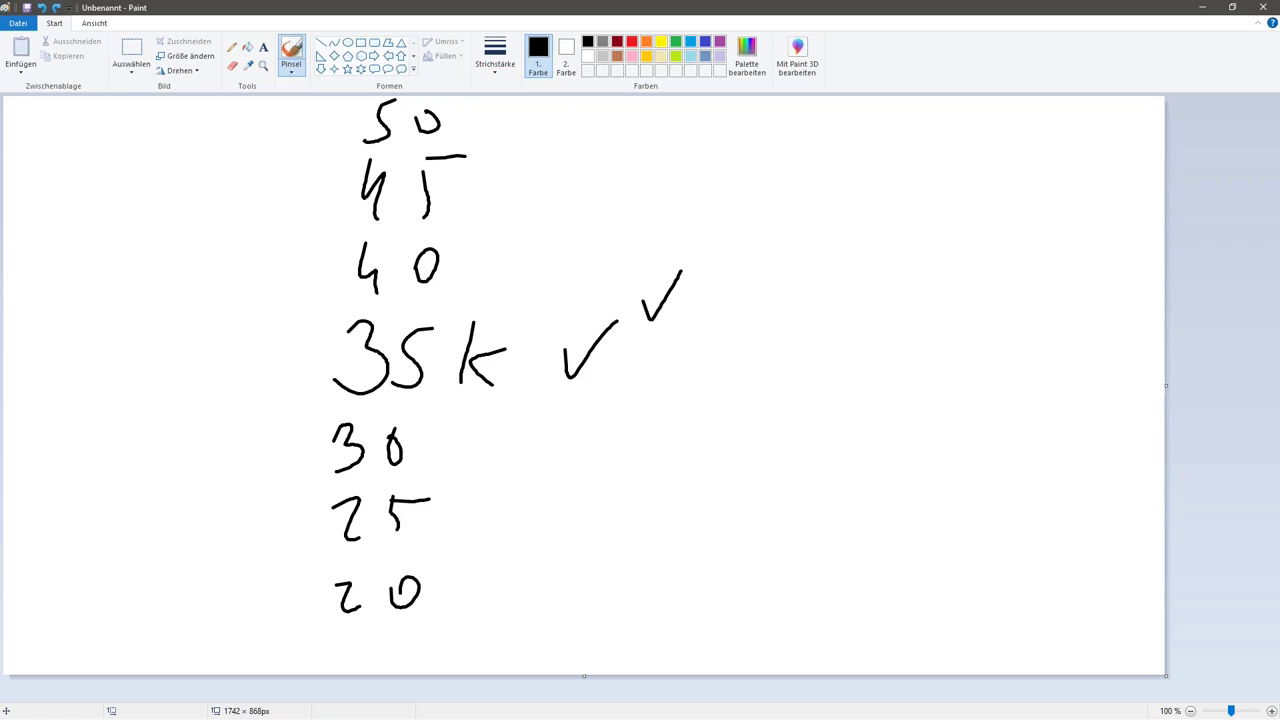
key("ctrl+z")
key("ctrl+z")
key("ctrl+z")
key("ctrl+z")
key("ctrl+z")
key("ctrl+z")
key("ctrl+z")
key("ctrl+z")
key("ctrl+z")
key("ctrl+z")
key("ctrl+z")
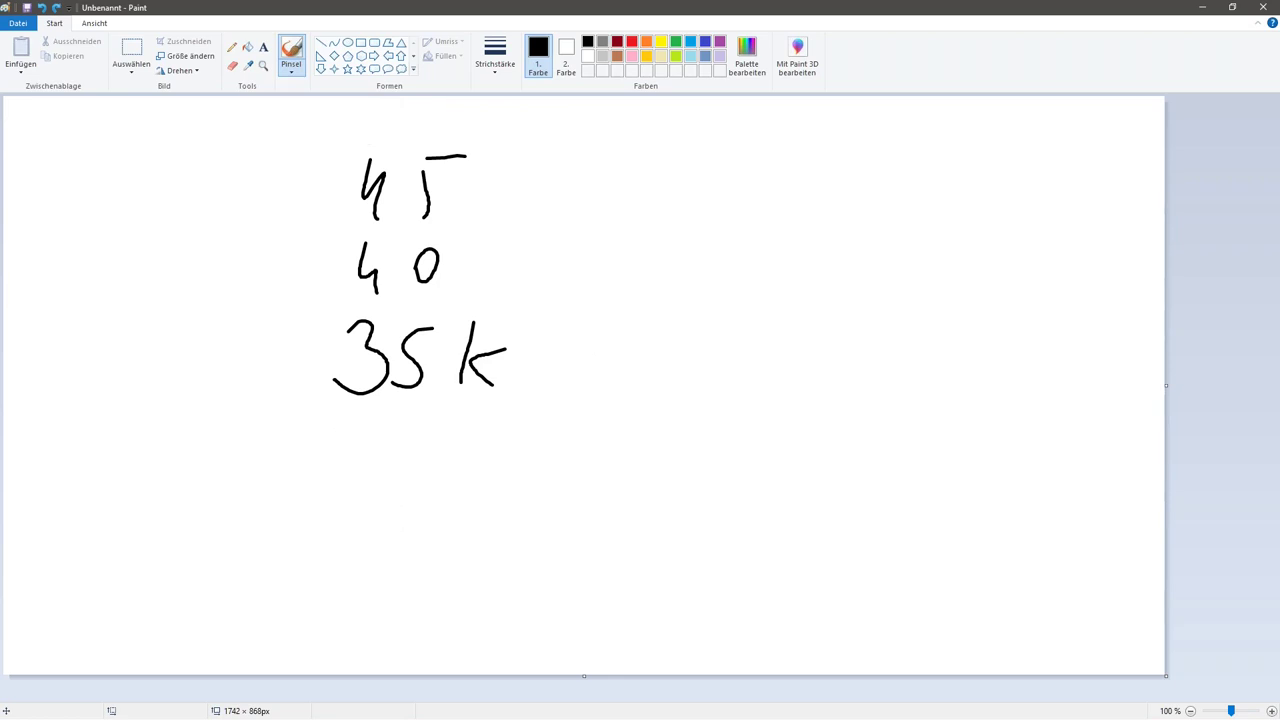
key("ctrl+z")
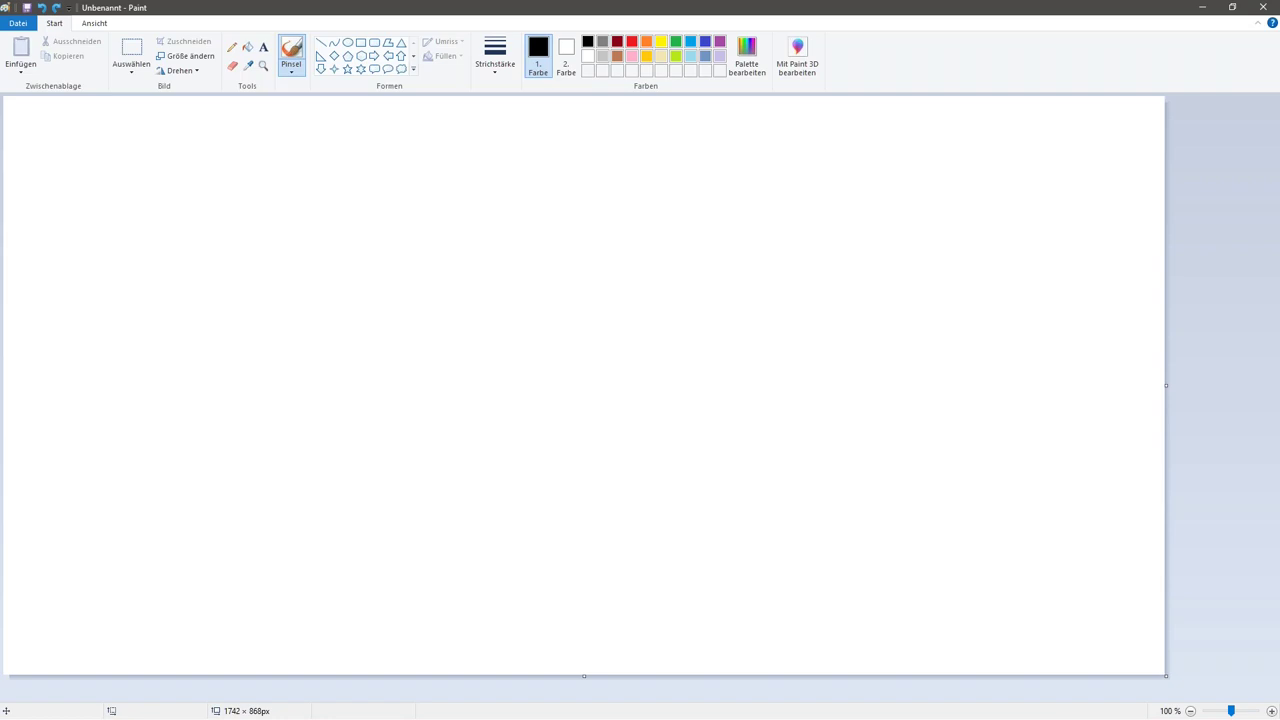
- Sketch a D-shaped profile on a vertical line, with a jagged falling path leading to a second D-shaped profile
left_click_drag(256, 298, 252, 425)
mouse_move(223, 334)
left_mouse_down()
mouse_move(323, 362)
mouse_move(242, 394)
left_mouse_up()
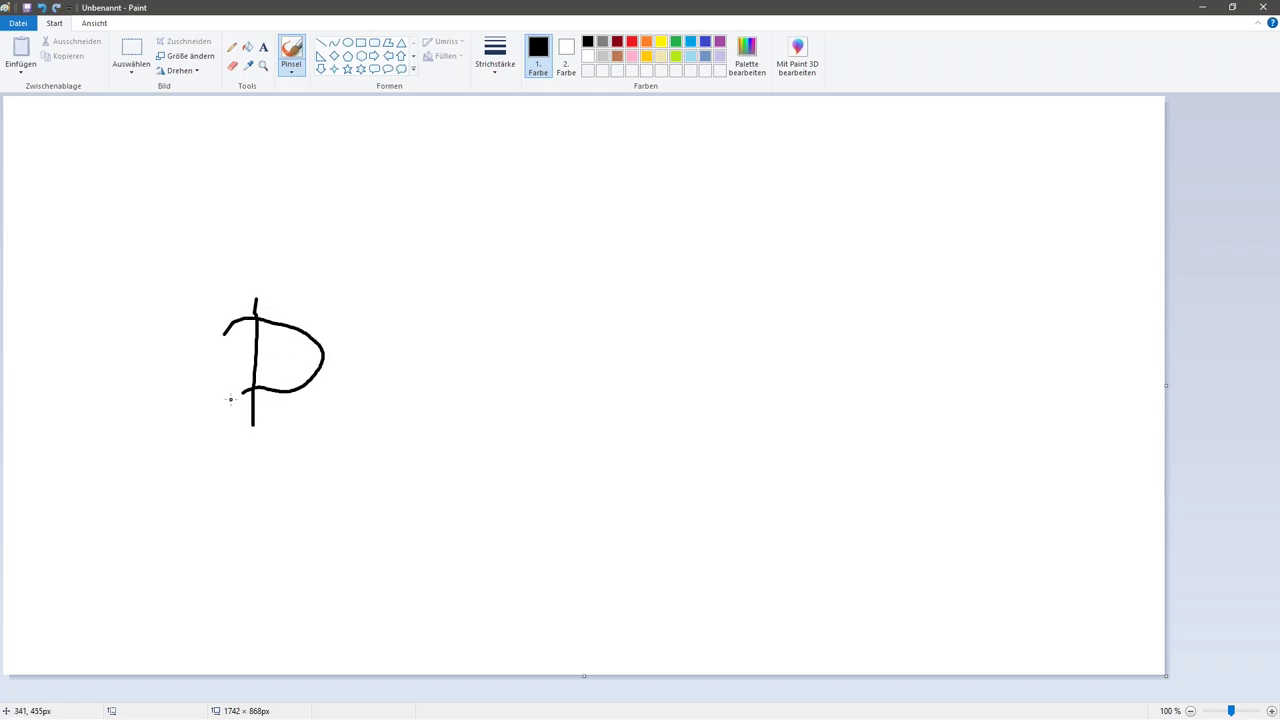
mouse_move(307, 396)
left_mouse_down()
mouse_move(414, 480)
mouse_move(442, 538)
left_mouse_up()
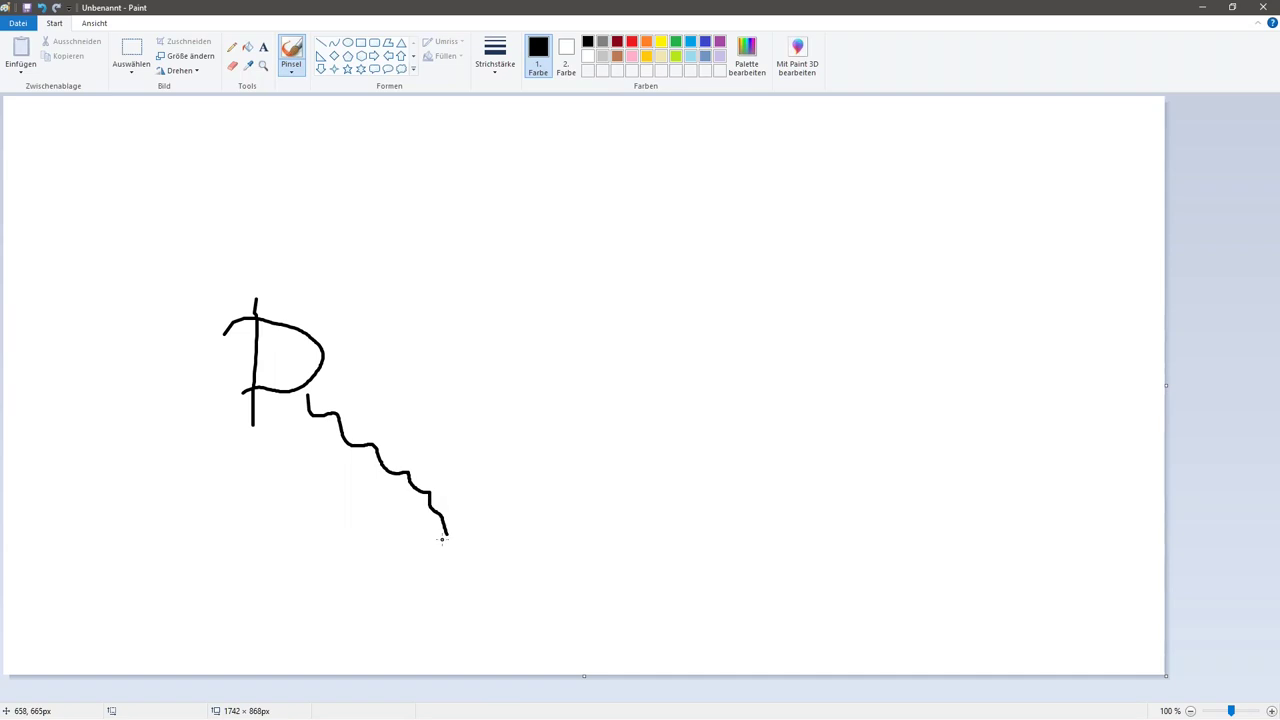
left_click_drag(489, 500, 486, 592)
mouse_move(453, 532)
left_mouse_down()
mouse_move(552, 566)
mouse_move(466, 575)
left_mouse_up()
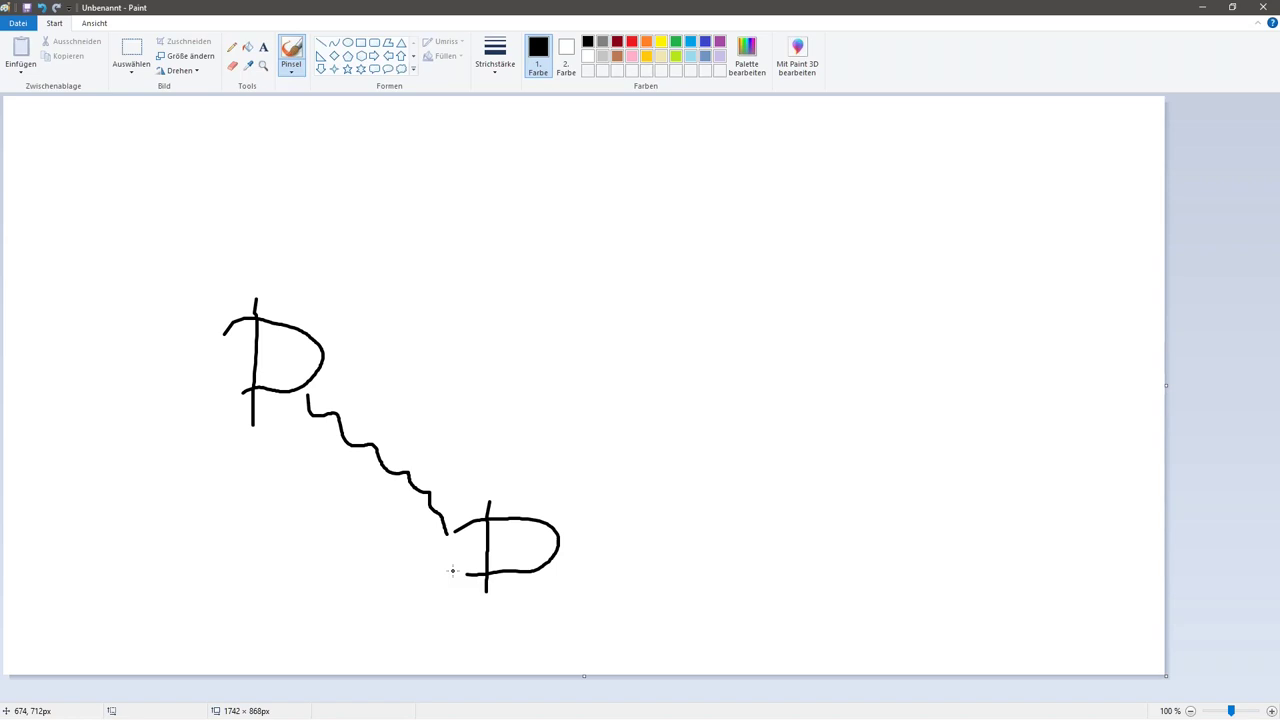
- Add a small third profile joined by a wavy line, and a steep rising line to a fourth, higher profile
left_click_drag(797, 587, 792, 651)
left_click_drag(757, 605, 790, 640)
left_click_drag(589, 567, 750, 615)
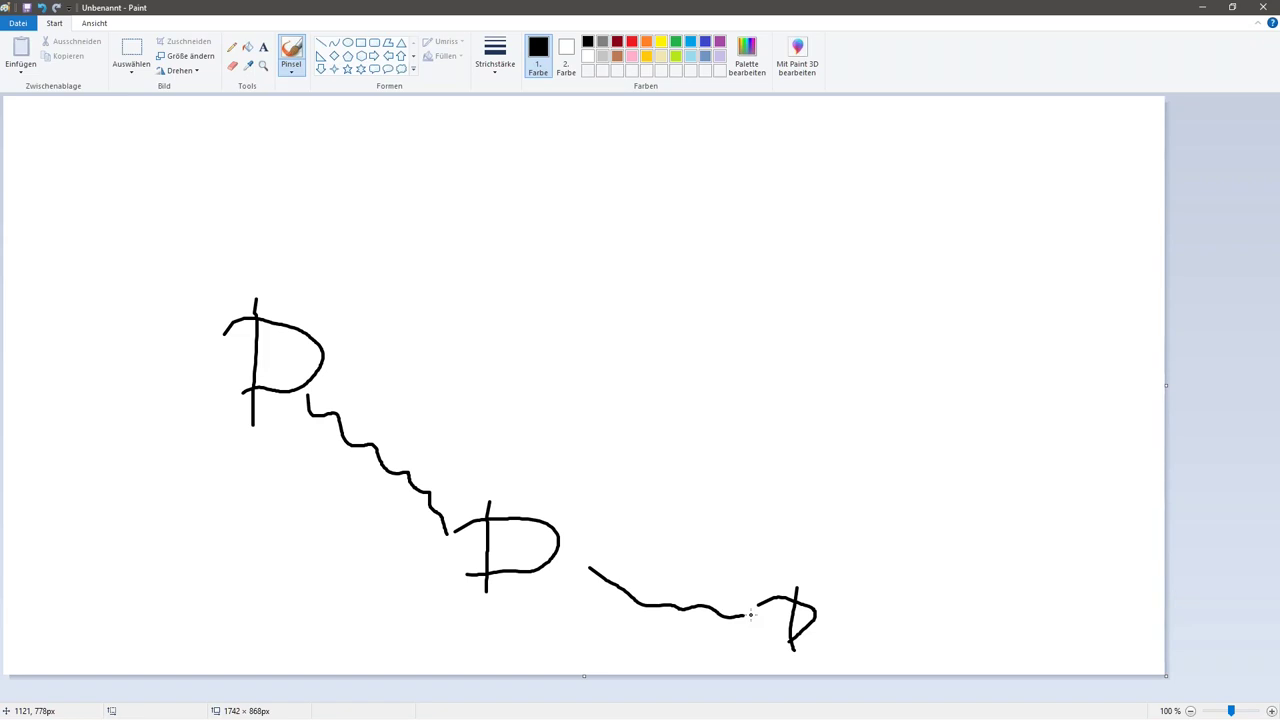
left_click_drag(845, 622, 995, 325)
mouse_move(1015, 256)
left_mouse_down()
mouse_move(1022, 356)
mouse_move(1000, 328)
left_mouse_up()
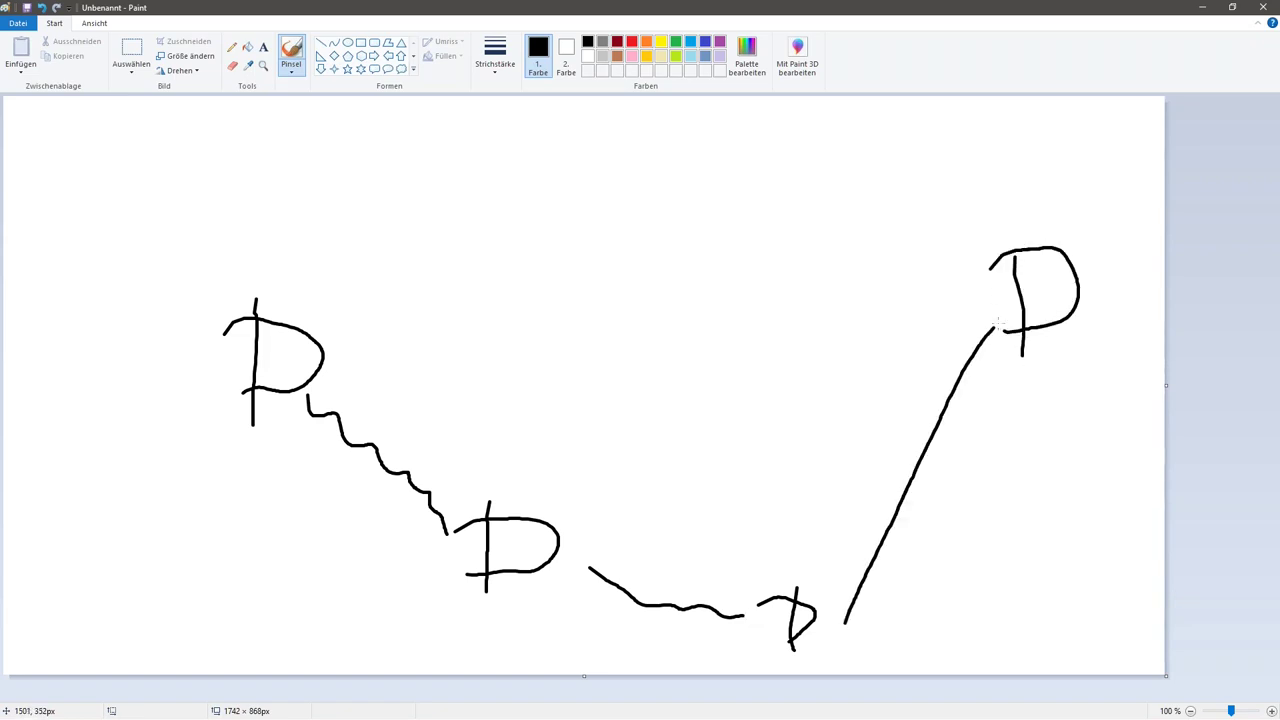
- Undo all strokes of the four connected profiles to clear the canvas
key("ctrl+z")
key("ctrl+z")
key("ctrl+z")
key("ctrl+z")
key("ctrl+z")
key("ctrl+z")
key("ctrl+z")
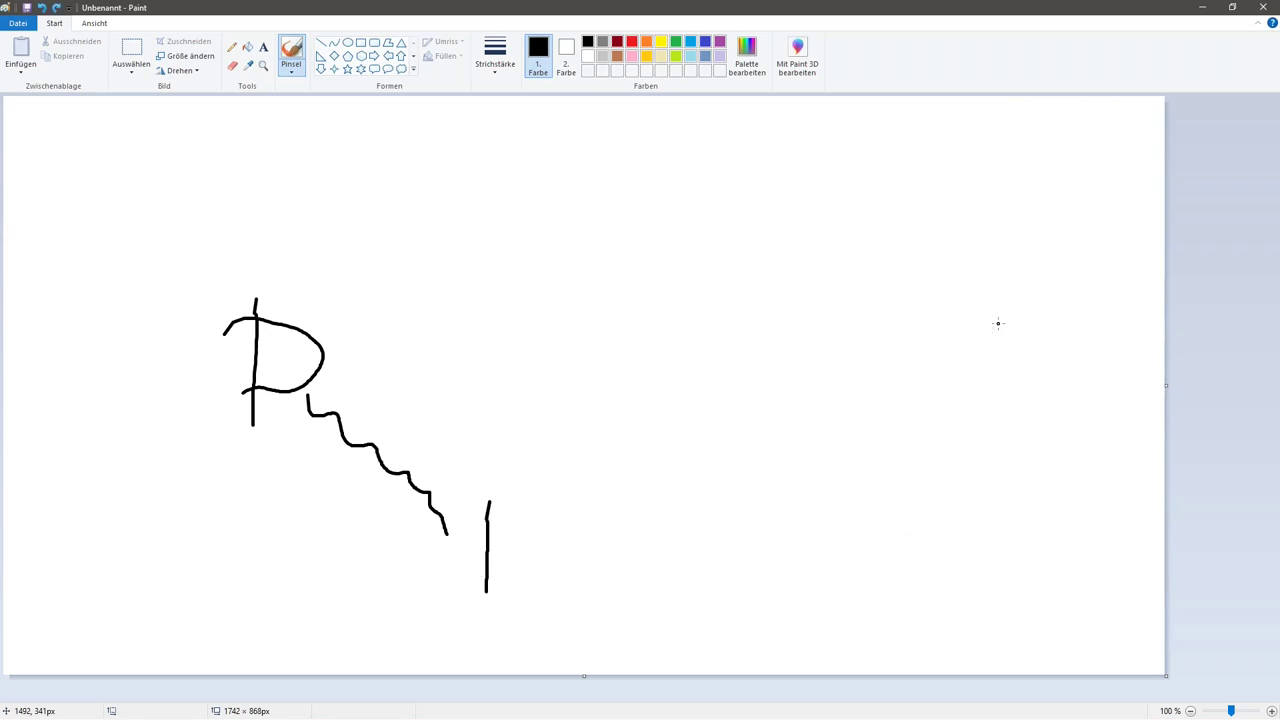
key("ctrl+z")
key("ctrl+z")
key("ctrl+z")
key("ctrl+z")
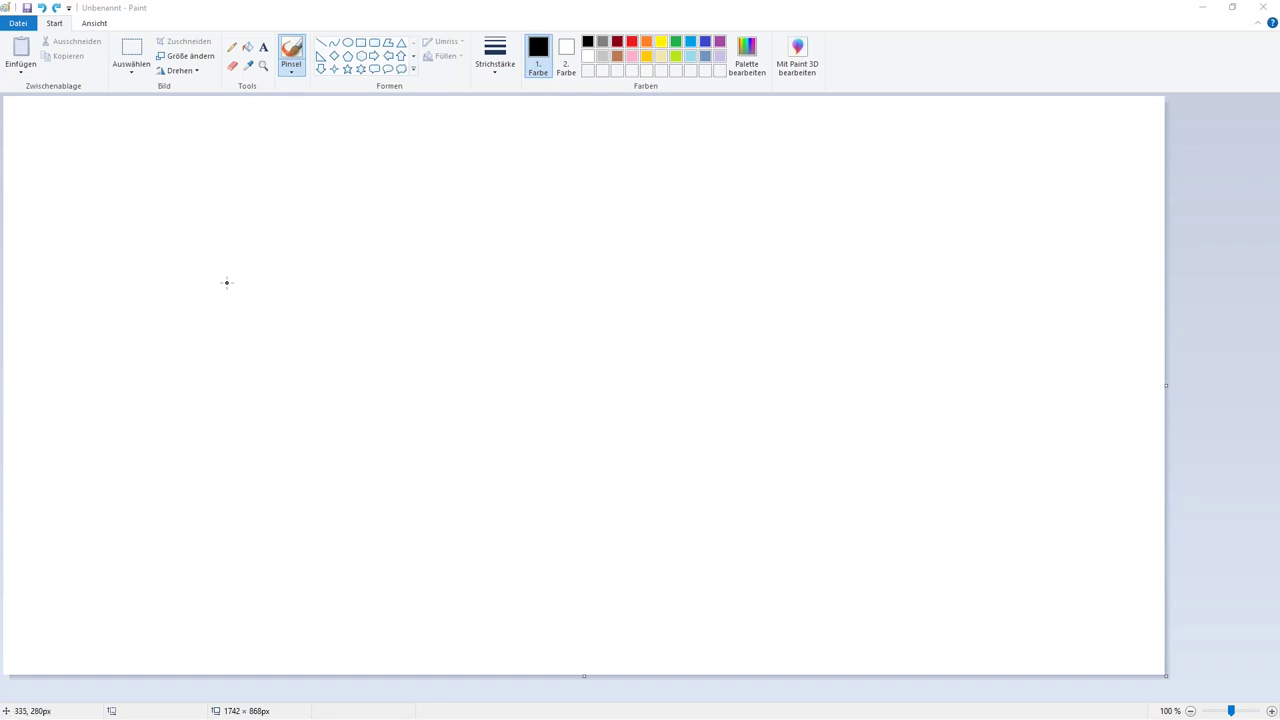
- Sketch one large D-shaped profile on a vertical line and handwrite "500k" beside its flat side
left_click_drag(261, 256, 247, 440)
mouse_move(231, 291)
left_mouse_down()
mouse_move(343, 329)
mouse_move(231, 412)
left_mouse_up()
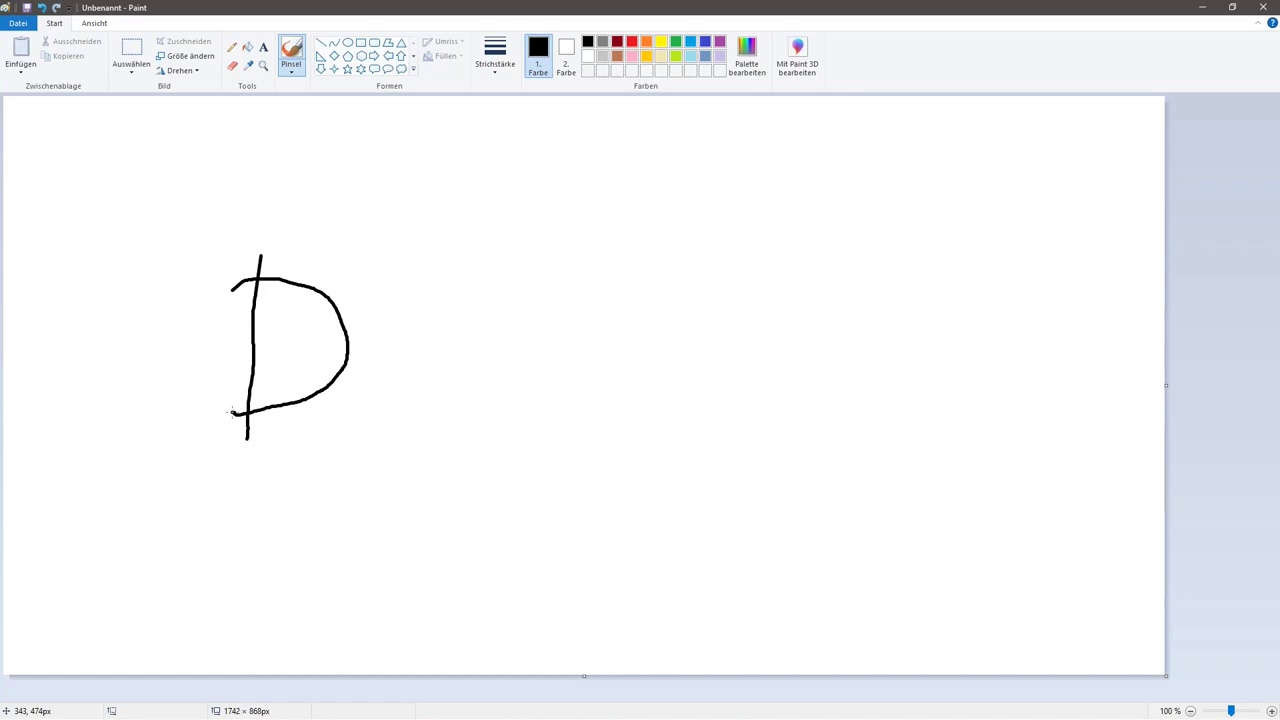
mouse_move(127, 322)
left_mouse_down()
mouse_move(86, 372)
mouse_move(178, 352)
mouse_move(186, 382)
mouse_move(222, 386)
left_mouse_up()
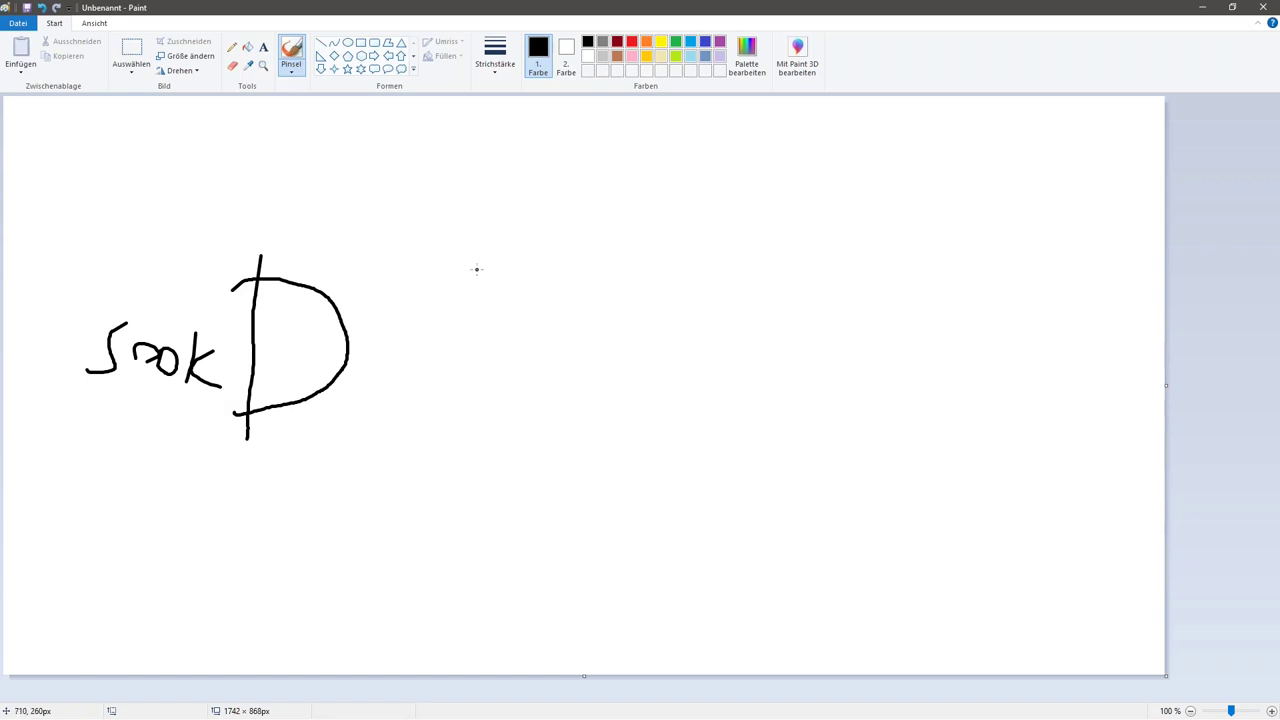
- Draw a jagged path rising to a second, higher profile and continuing sideways from it, and lengthen both profiles' vertical lines
left_click_drag(323, 323, 481, 186)
mouse_move(533, 122)
left_mouse_down()
mouse_move(540, 215)
mouse_move(610, 154)
mouse_move(522, 220)
left_mouse_up()
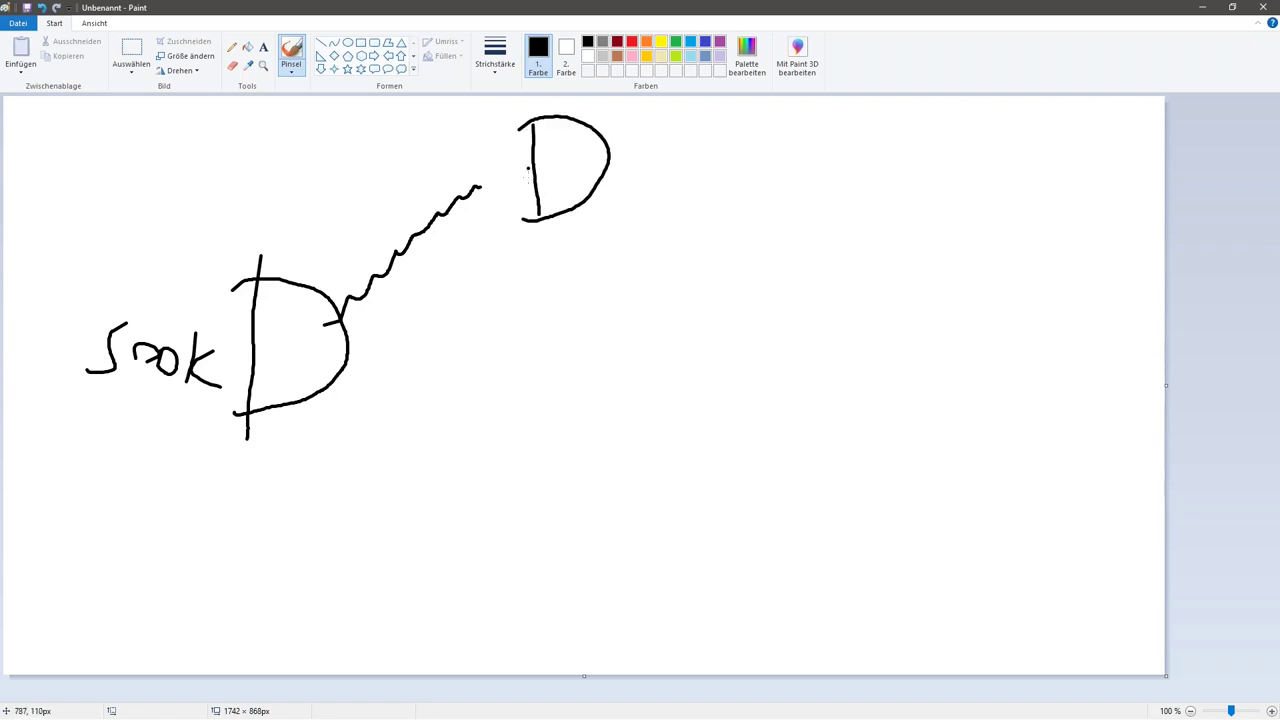
left_click_drag(537, 247, 535, 97)
left_click_drag(232, 457, 268, 222)
left_click_drag(612, 160, 770, 159)
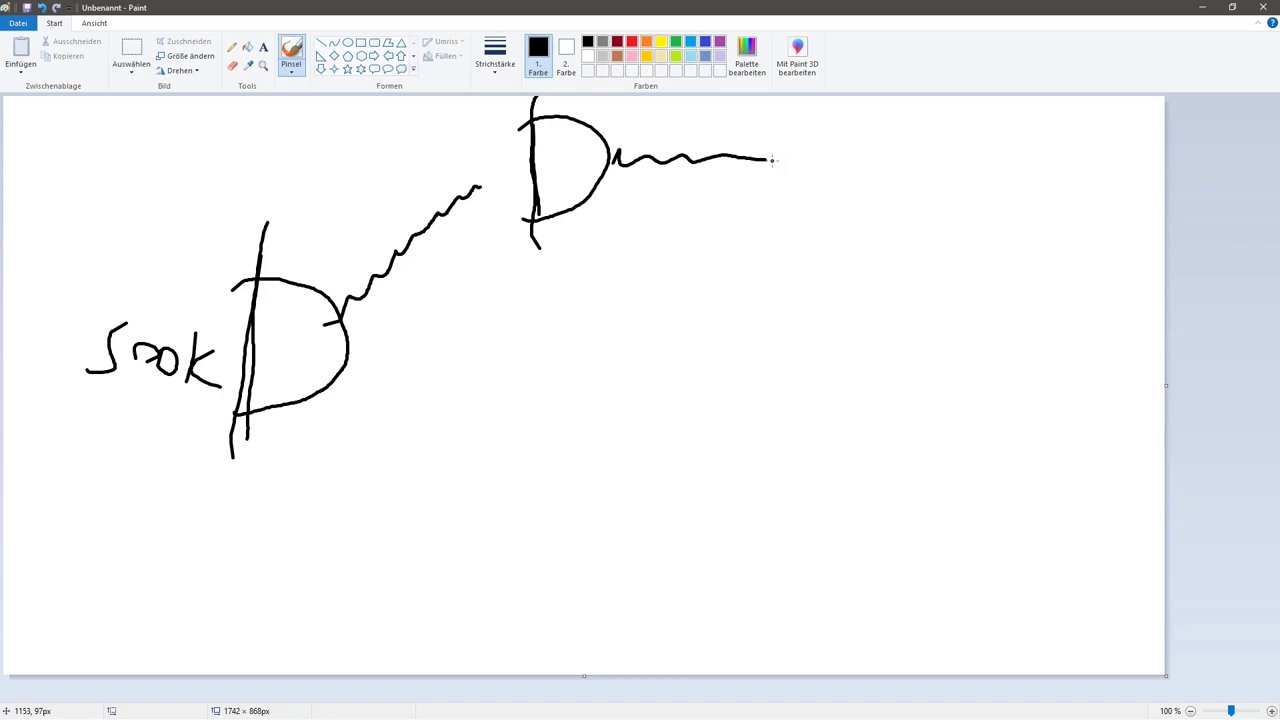
- Extend the "500k" profile's upper and lower boundaries as horizontal lines, and draw a jagged path falling between them
left_click_drag(245, 283, 980, 285)
left_click_drag(236, 414, 1046, 404)
mouse_move(765, 158)
left_mouse_down()
mouse_move(850, 360)
mouse_move(912, 364)
left_mouse_up()
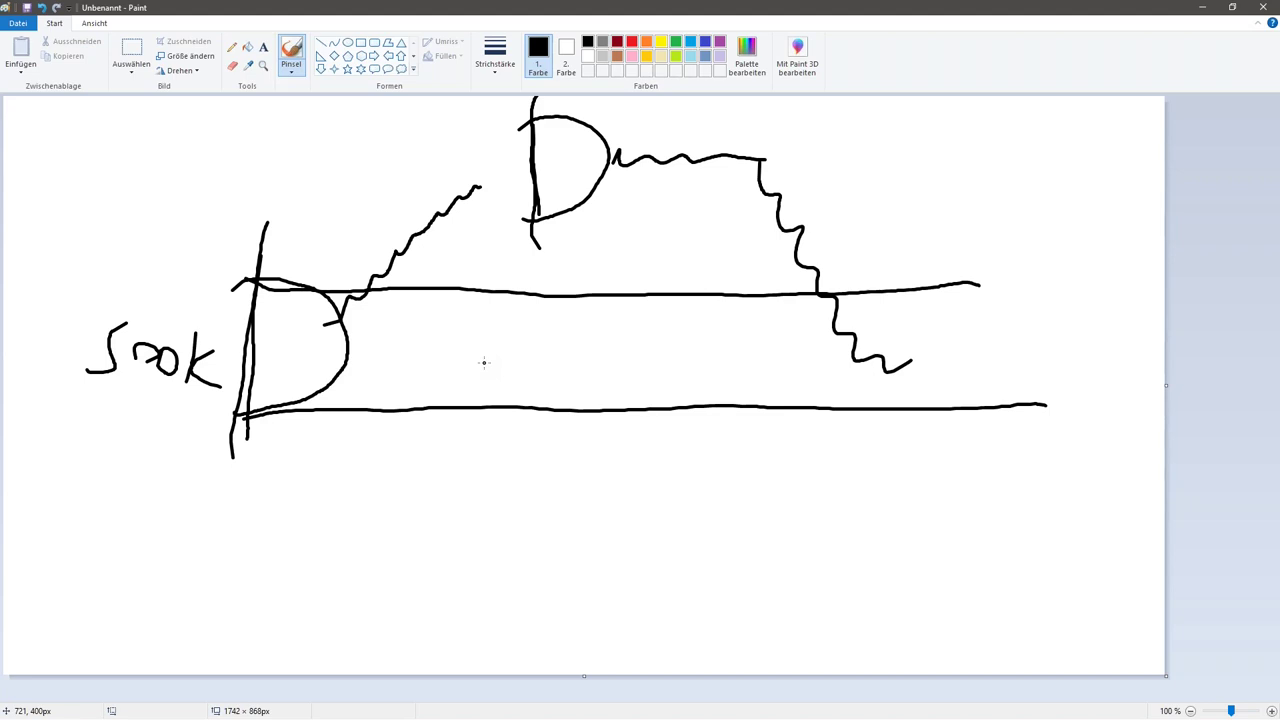
- Undo all strokes of the "500k" profile sketch to clear the canvas
key("ctrl+z")
key("ctrl+z")
key("ctrl+z")
key("ctrl+z")
key("ctrl+z")
key("ctrl+z")
key("ctrl+z")
key("ctrl+z")
key("ctrl+z")
key("ctrl+z")
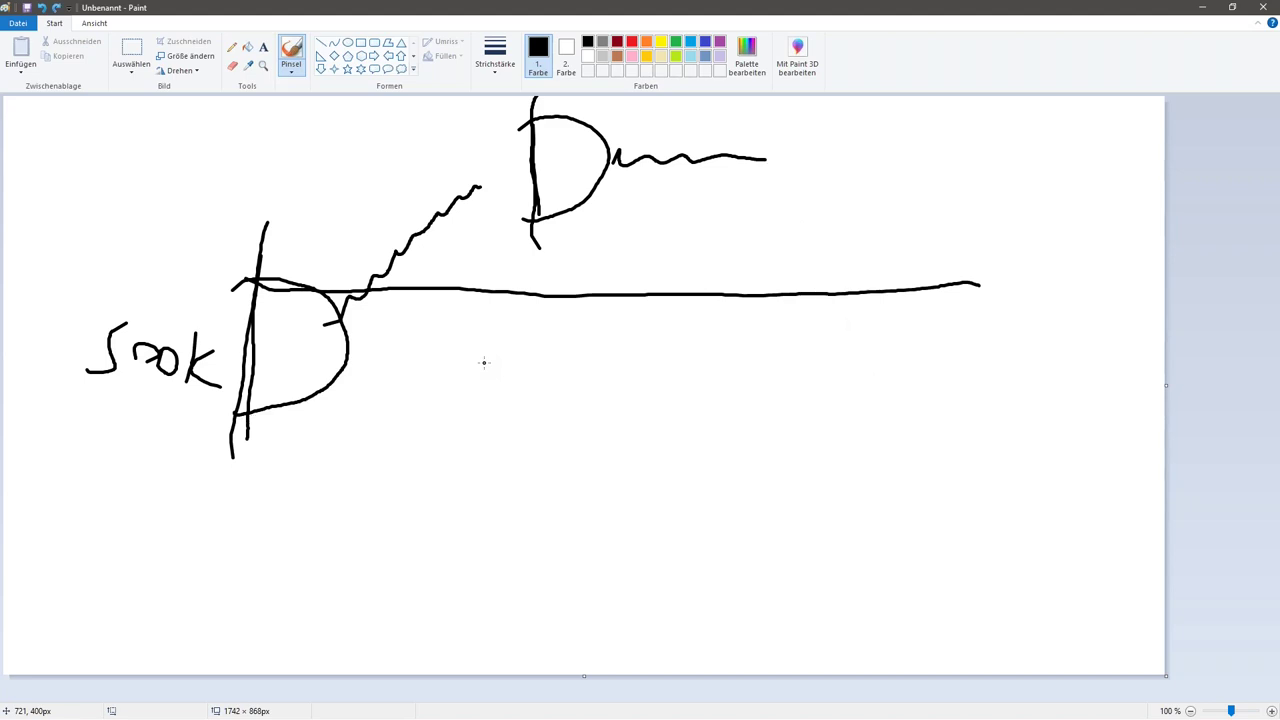
key("ctrl+z")
key("ctrl+z")
key("ctrl+z")
key("ctrl+z")
key("ctrl+z")
key("ctrl+z")
key("ctrl+z")
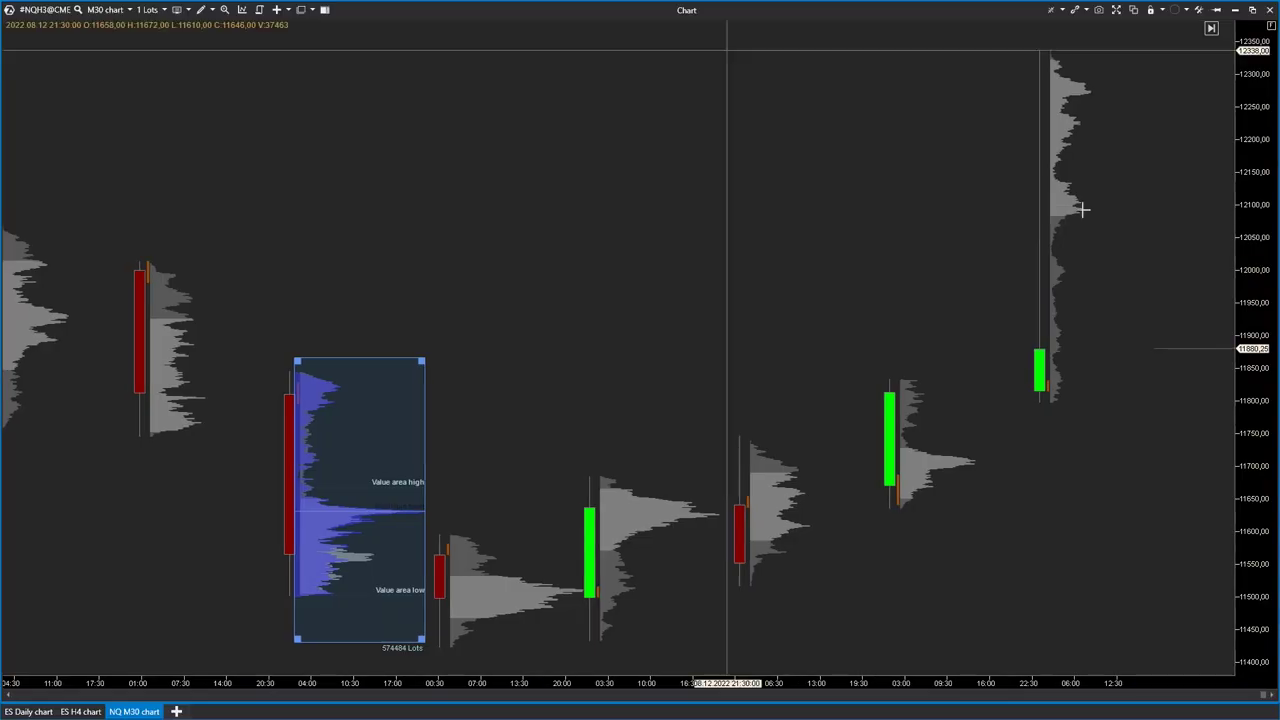
- Draw an ellipse around the volume profile of the short red candle that follows the tall green candle
mouse_move(712, 309)
left_mouse_down()
mouse_move(586, 337)
mouse_move(528, 371)
mouse_move(623, 334)
left_mouse_up()
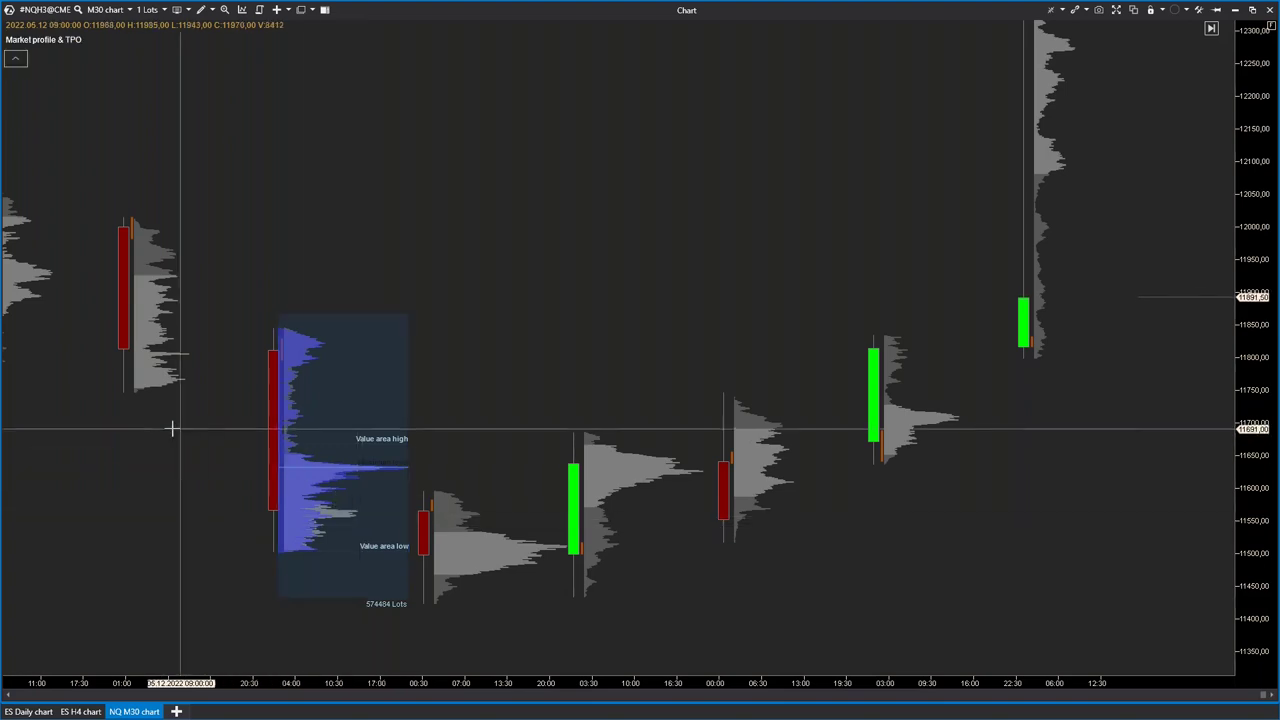
left_click_drag(177, 428, 603, 343)
left_click_drag(177, 597, 425, 310)
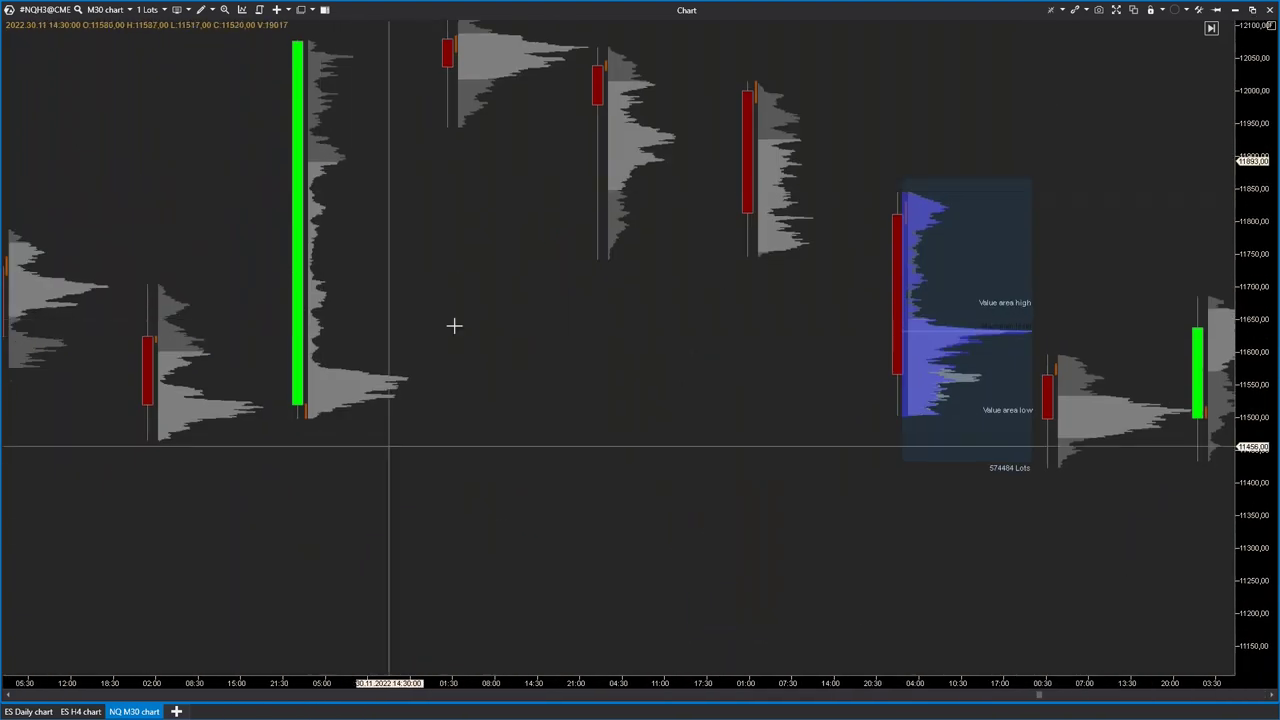
left_click_drag(369, 429, 775, 555)
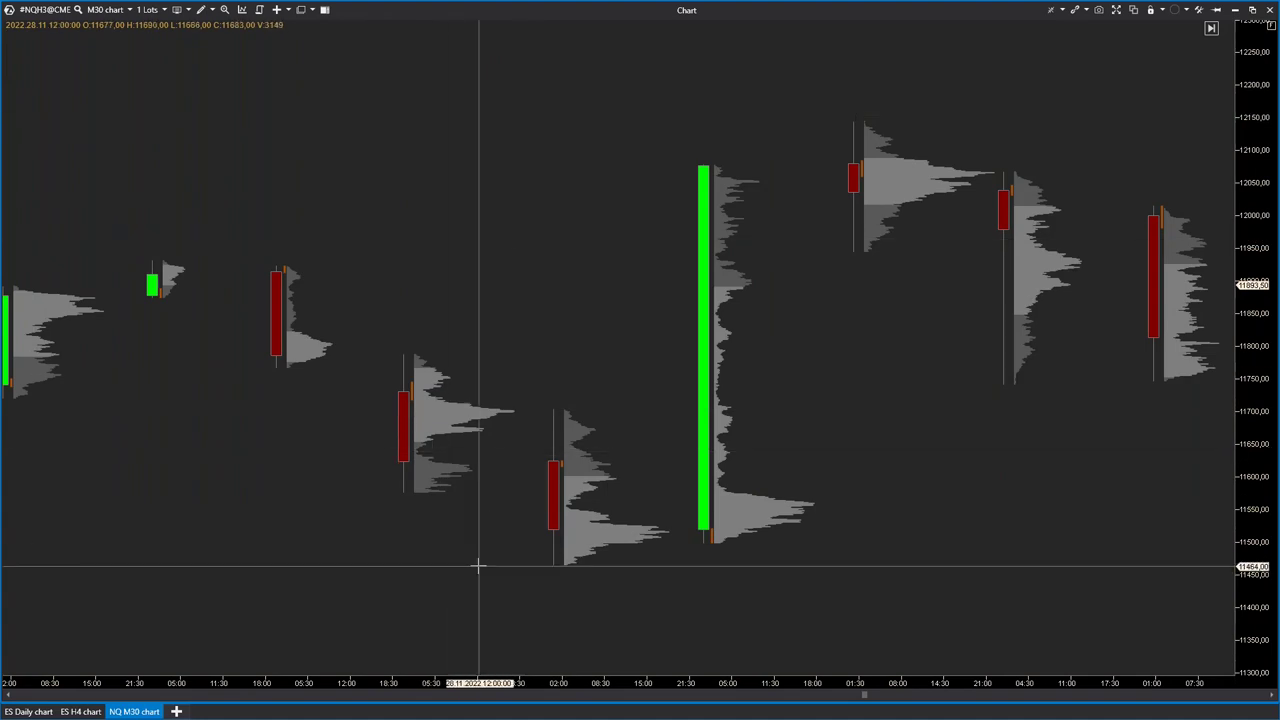
scroll(737, 503, "down", 3)
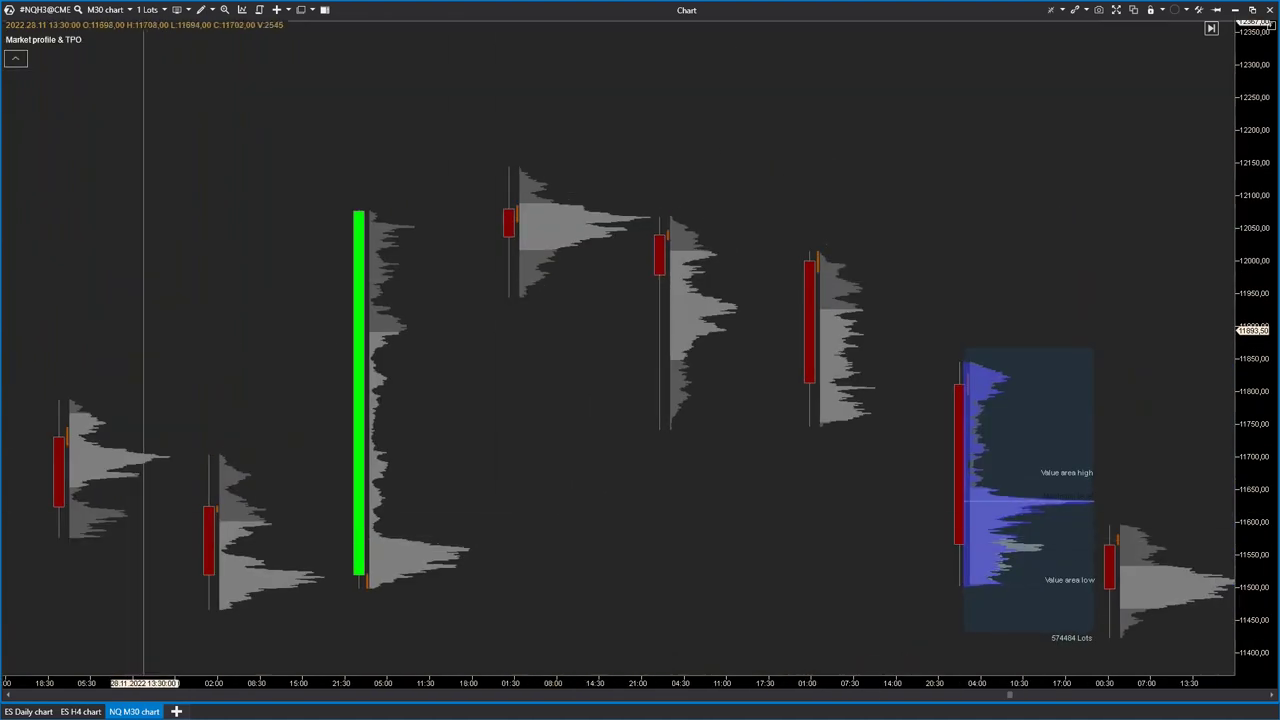
left_click(204, 9)
left_click(256, 256)
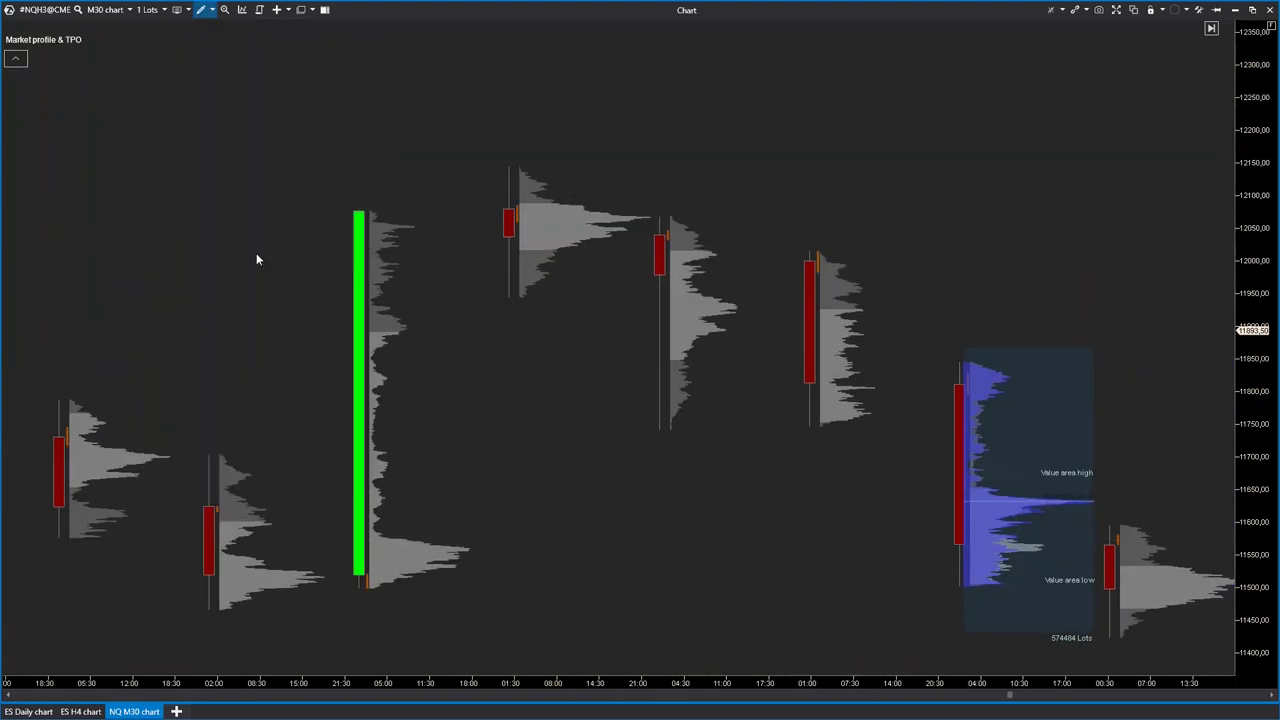
mouse_move(438, 133)
left_mouse_down()
mouse_move(623, 269)
mouse_move(649, 322)
left_mouse_up()
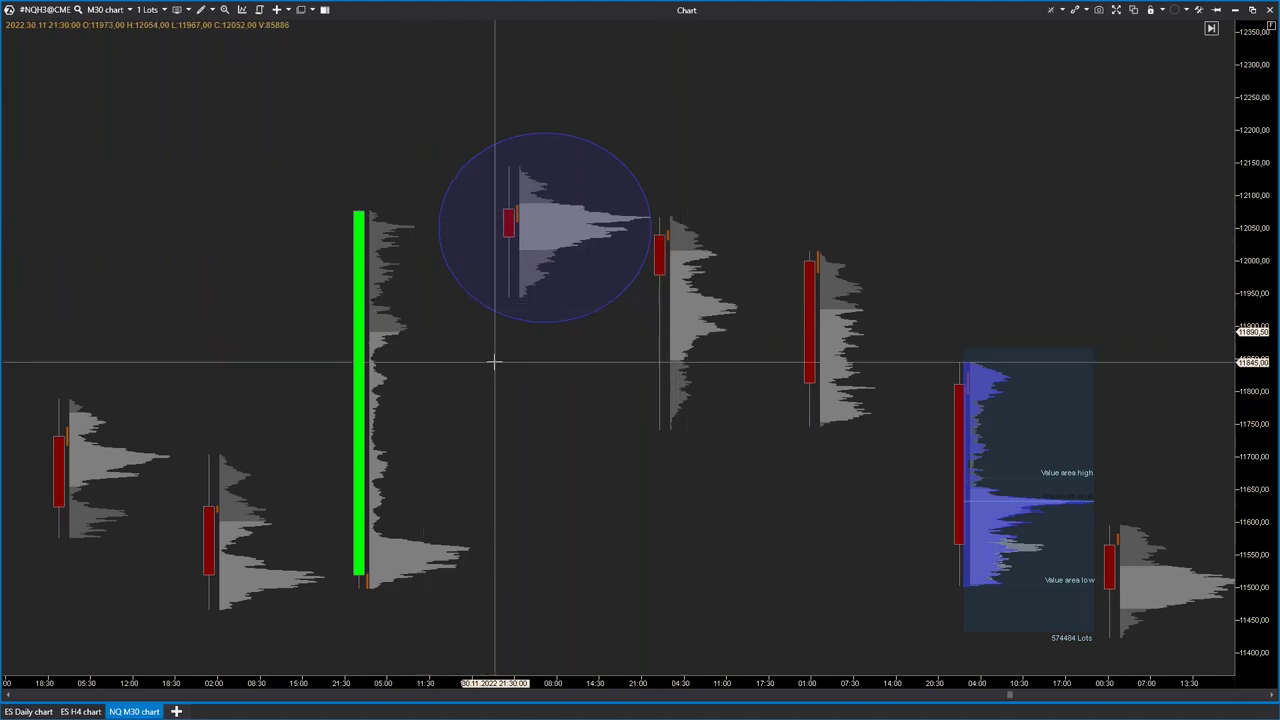
- Move the ellipse onto the tall green candle and stretch it to enclose the candle's entire volume profile
left_click_drag(549, 471, 649, 354)
left_click_drag(585, 222, 463, 237)
left_click_drag(599, 301, 590, 604)
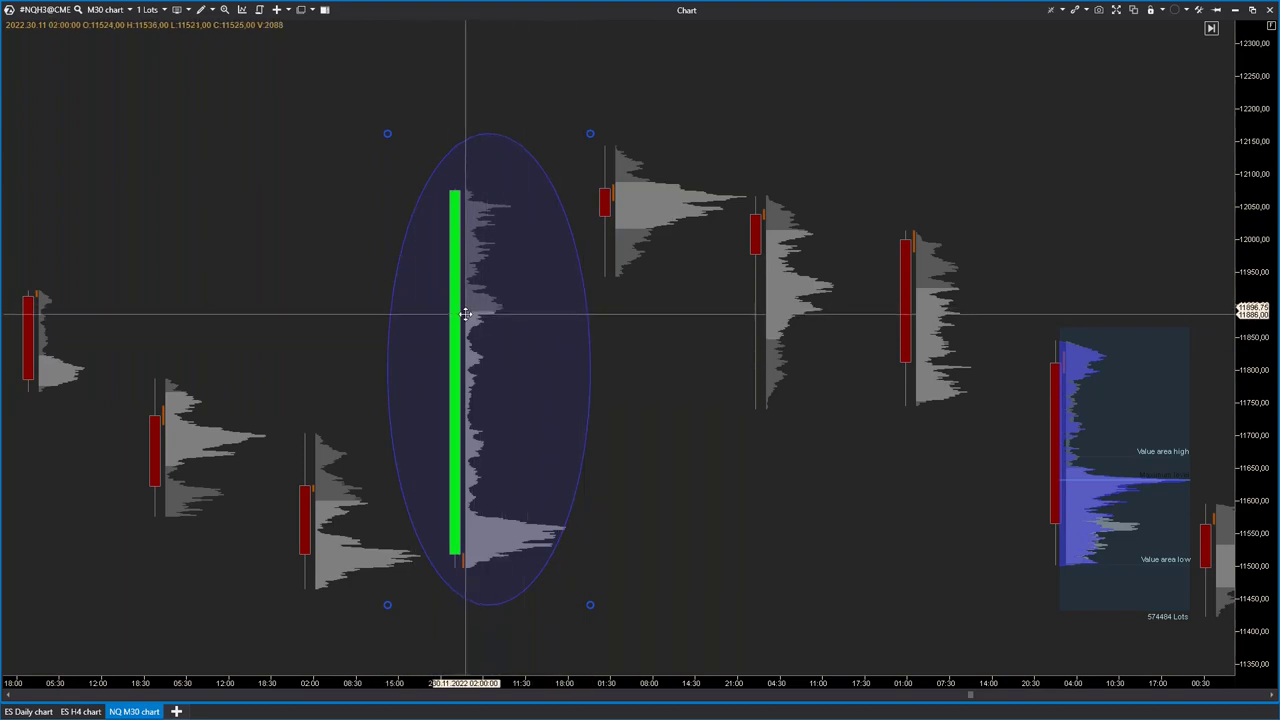
left_click(683, 463)
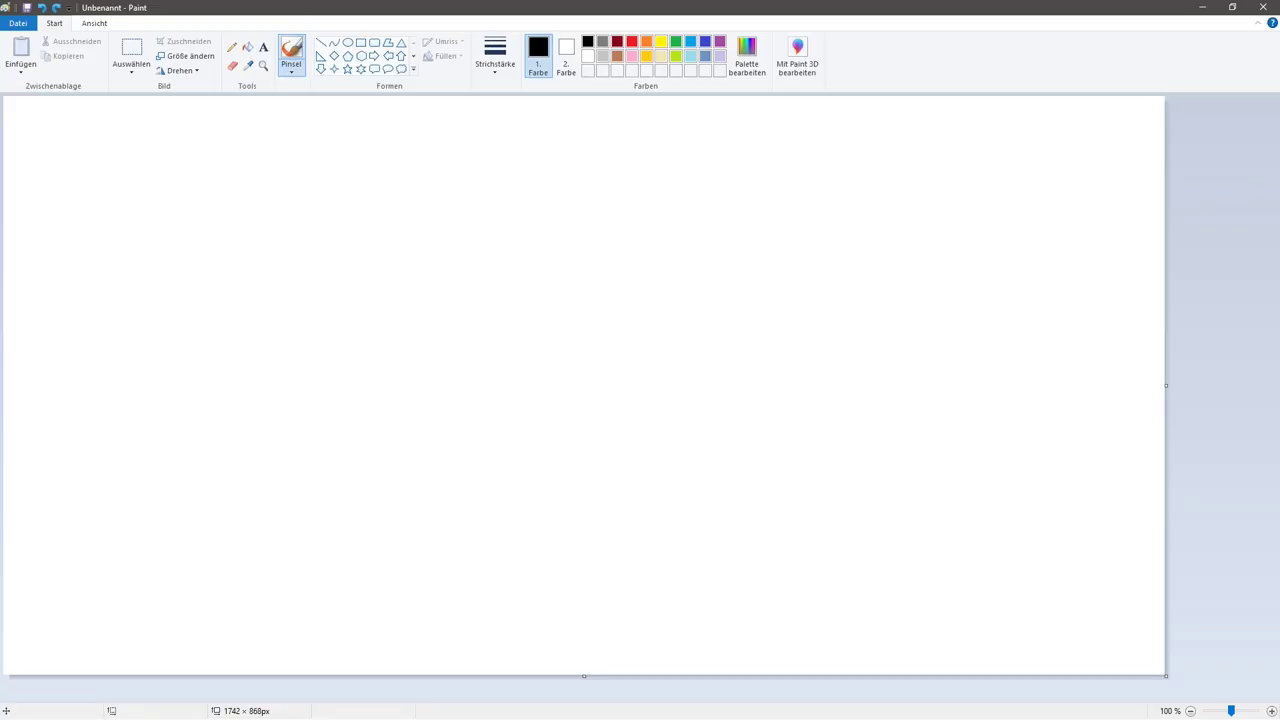
- Sketch a long vertical line with one rounded bulge near its upper end and another near its lower end
left_click_drag(564, 155, 513, 576)
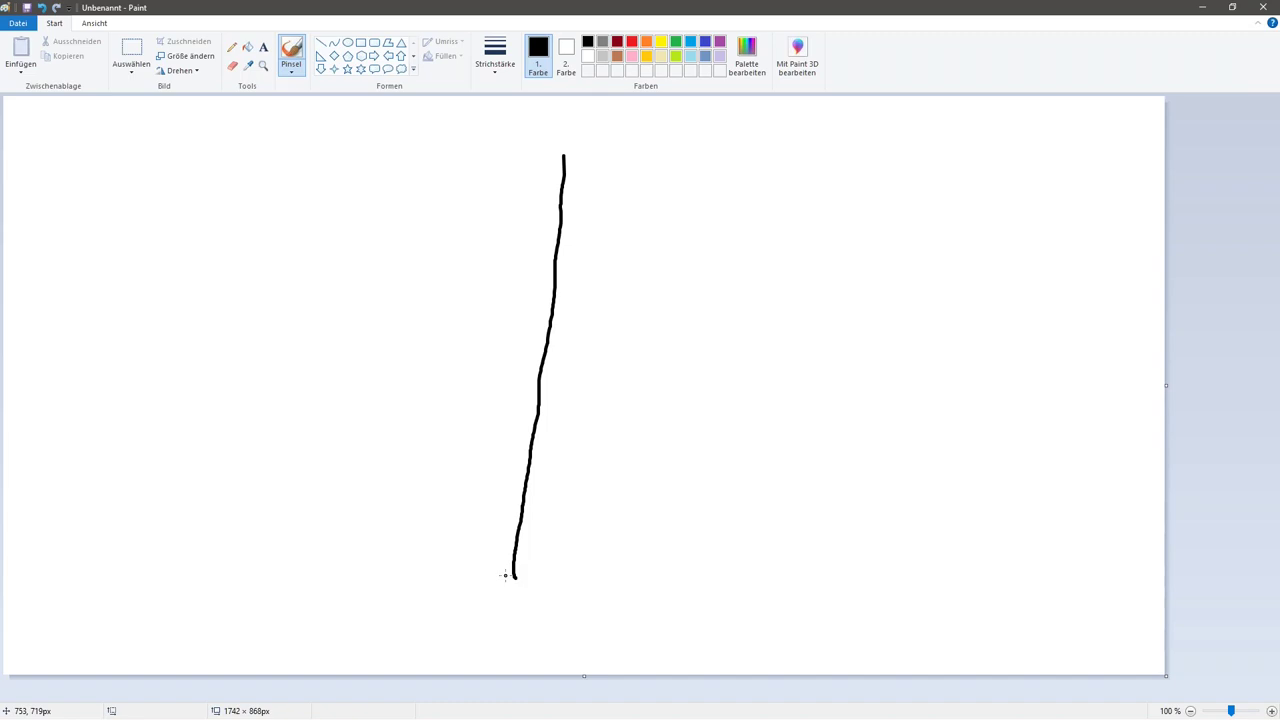
mouse_move(575, 171)
left_mouse_down()
mouse_move(666, 222)
mouse_move(598, 270)
mouse_move(555, 279)
left_mouse_up()
mouse_move(531, 467)
left_mouse_down()
mouse_move(645, 498)
mouse_move(582, 552)
mouse_move(517, 553)
left_mouse_up()
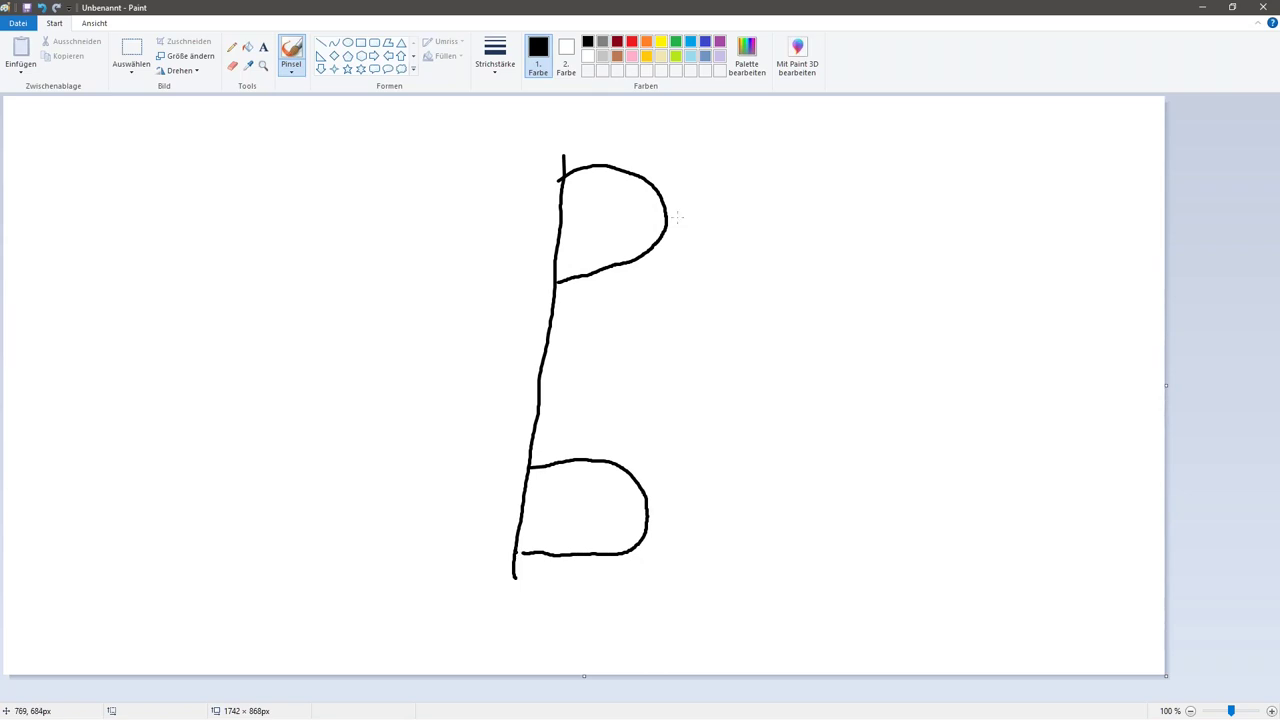
left_click_drag(668, 206, 1043, 211)
left_click_drag(662, 526, 1084, 535)
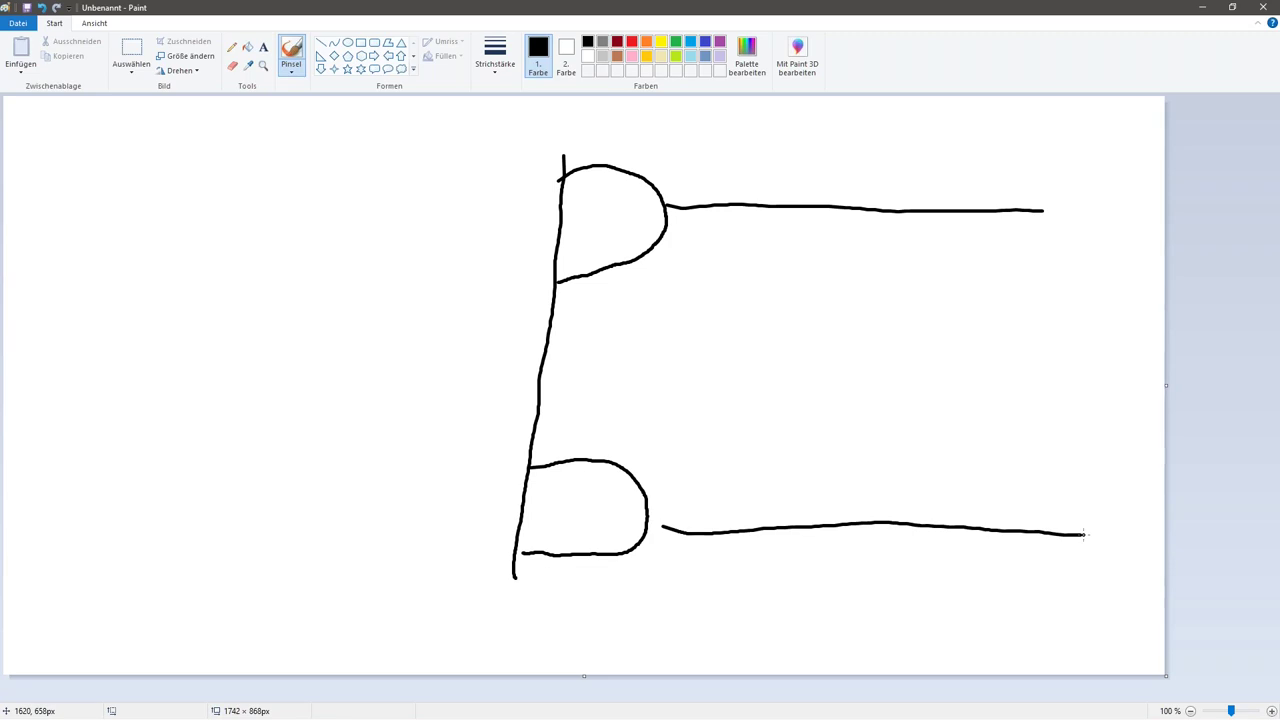
key("ctrl+z")
key("ctrl+z")
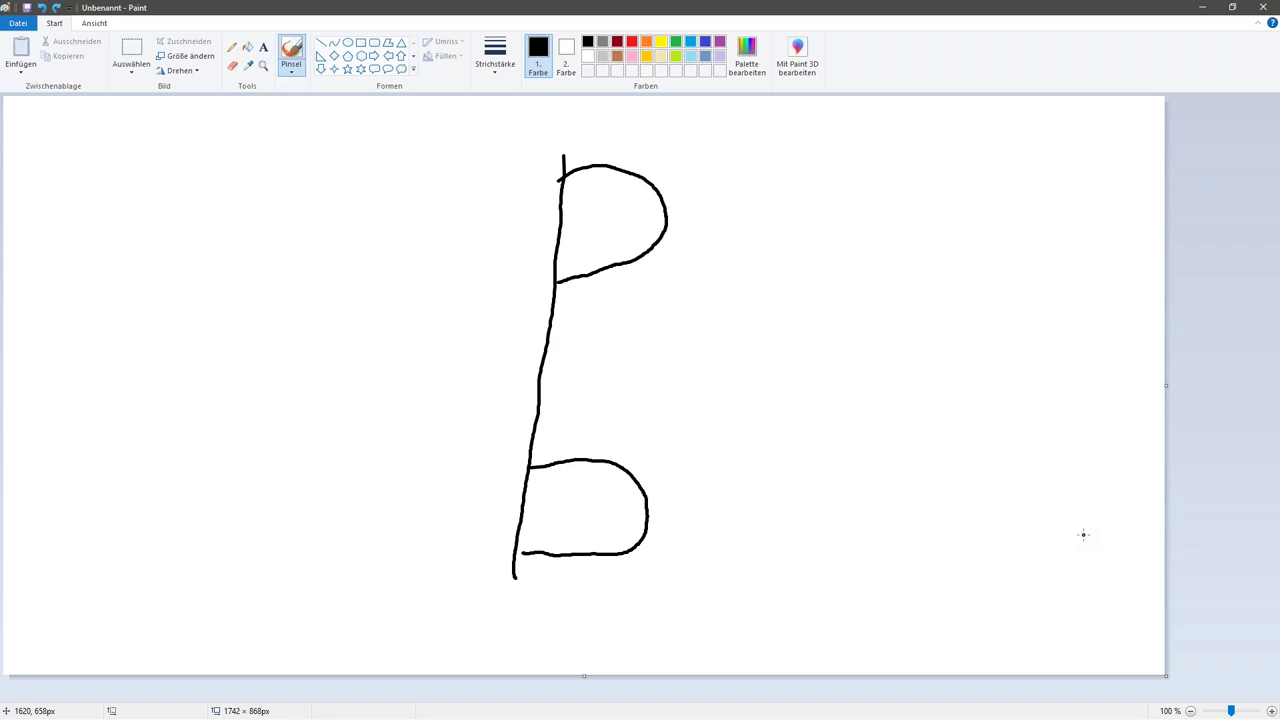
- Draw three horizontal level lines from each bulge, and a jagged path rising from the lower bulge toward an oval beside the upper levels
left_click_drag(621, 464, 825, 477)
left_click_drag(620, 550, 808, 549)
left_click_drag(630, 505, 902, 507)
left_click_drag(616, 266, 807, 263)
left_click_drag(608, 160, 907, 154)
left_click_drag(645, 210, 856, 209)
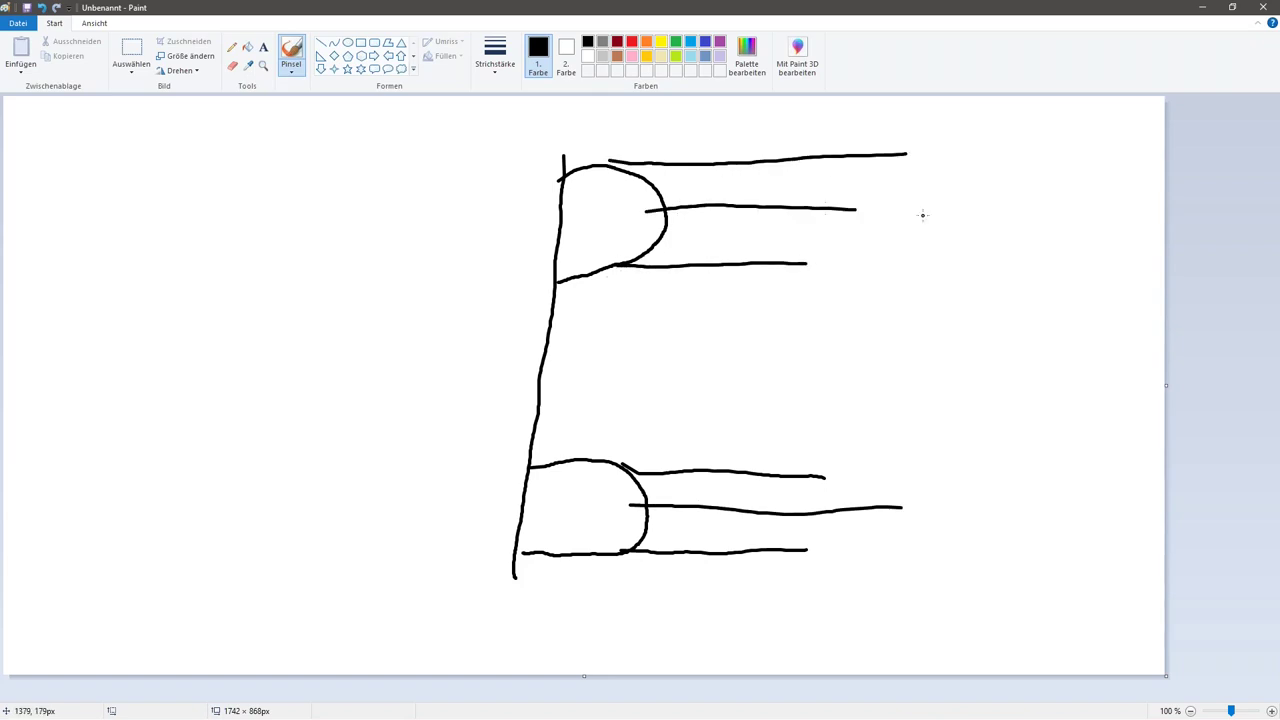
mouse_move(638, 490)
left_mouse_down()
mouse_move(673, 435)
mouse_move(737, 412)
mouse_move(853, 293)
left_mouse_up()
left_click_drag(980, 176, 950, 189)
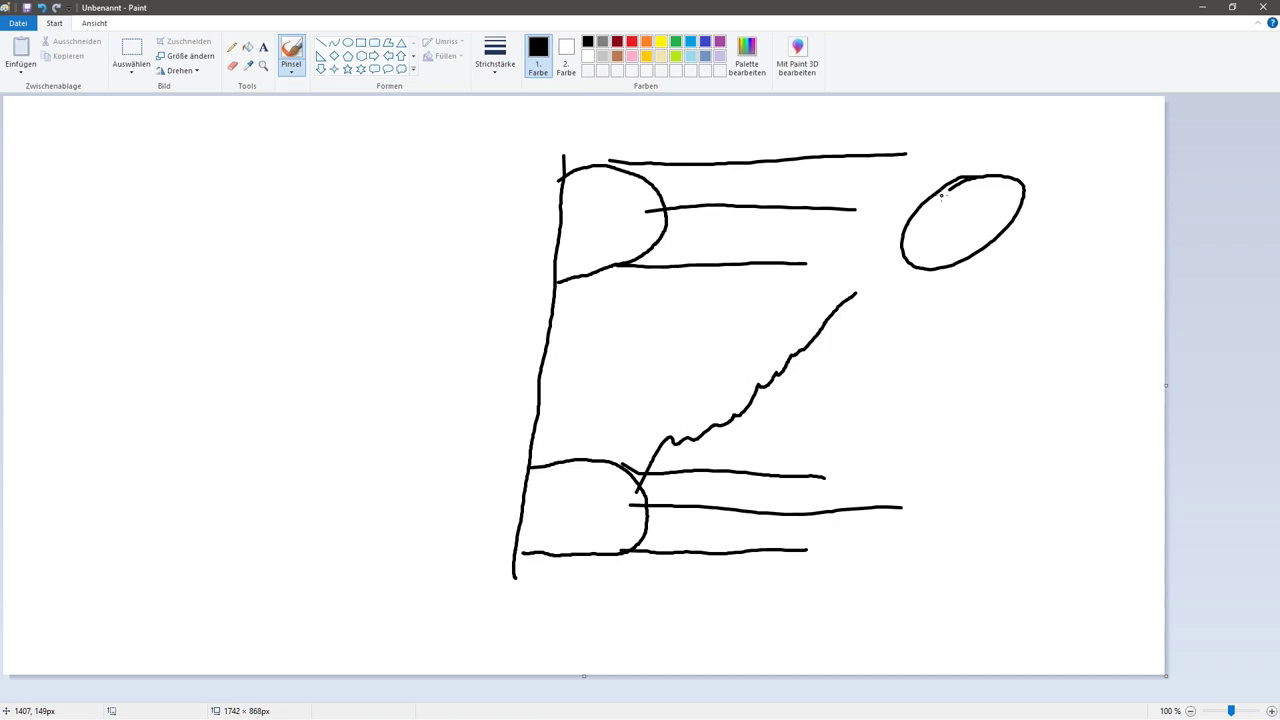
- Undo all strokes of the double-bulge profile sketch to clear the canvas
key("ctrl+z")
key("ctrl+z")
key("ctrl+z")
key("ctrl+z")
key("ctrl+z")
key("ctrl+z")
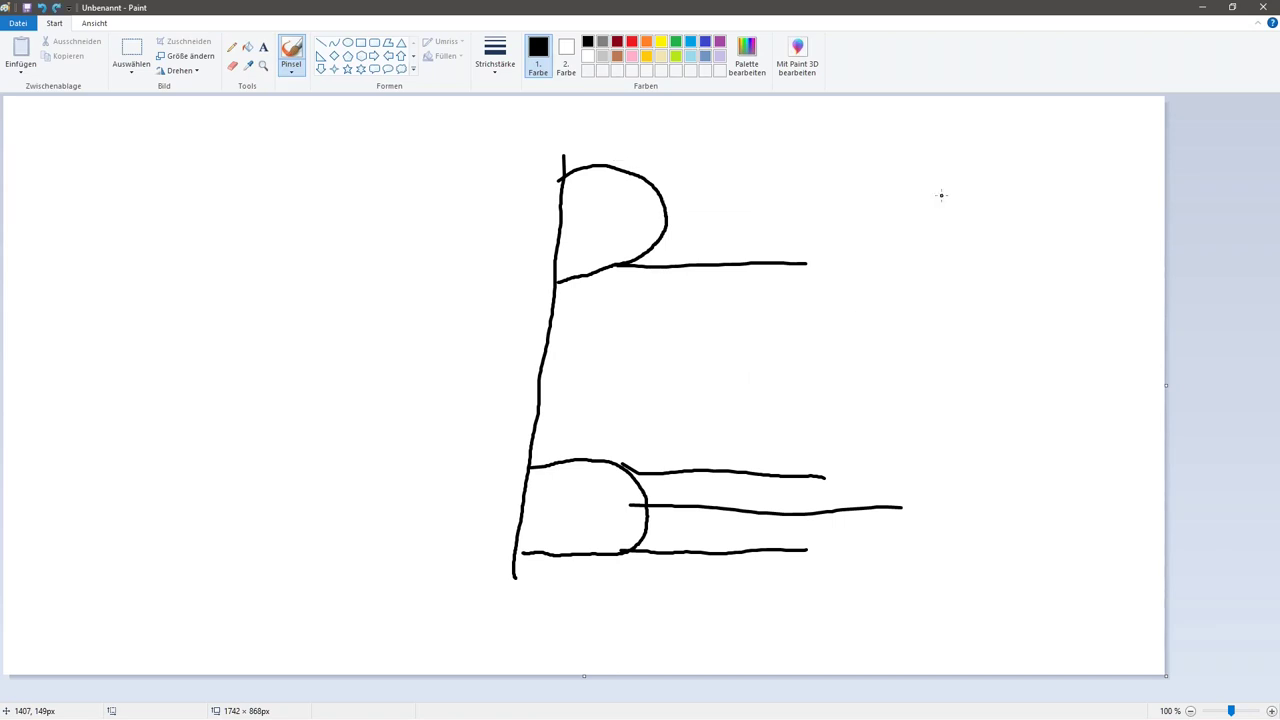
key("ctrl+z")
key("ctrl+z")
key("ctrl+z")
key("ctrl+z")
key("ctrl+z")
key("ctrl+z")
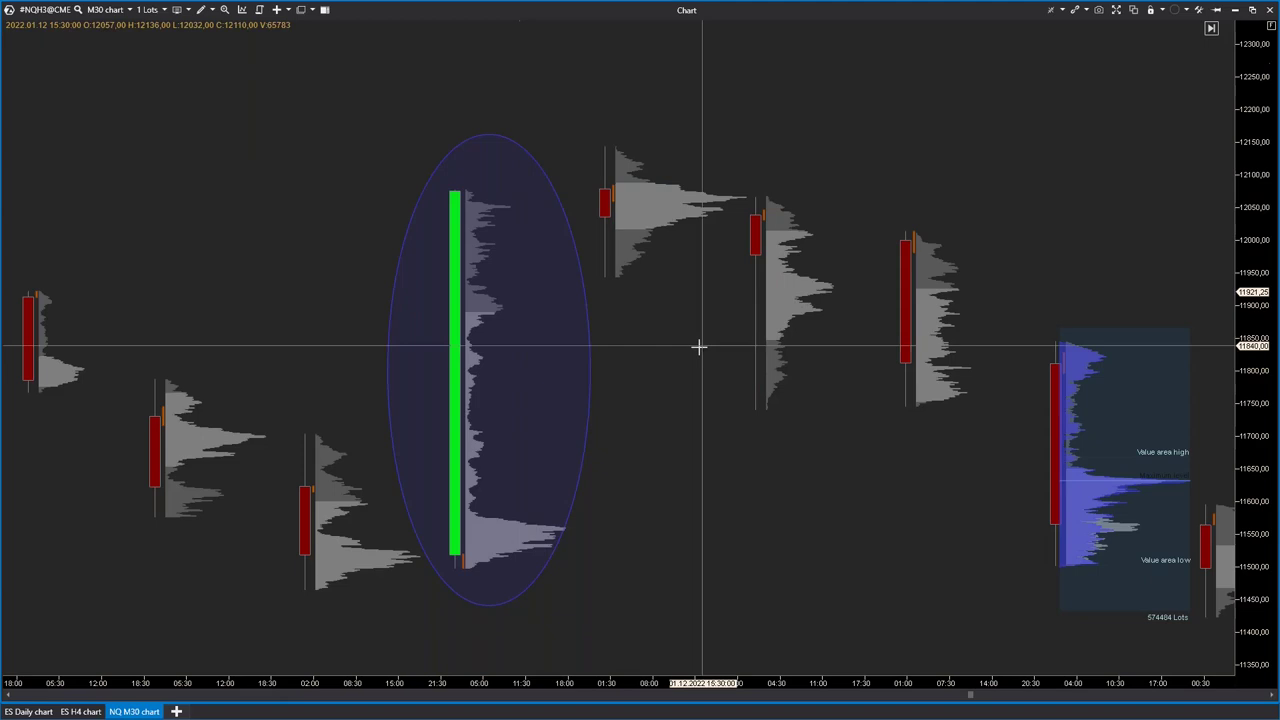
left_click_drag(684, 349, 594, 437)
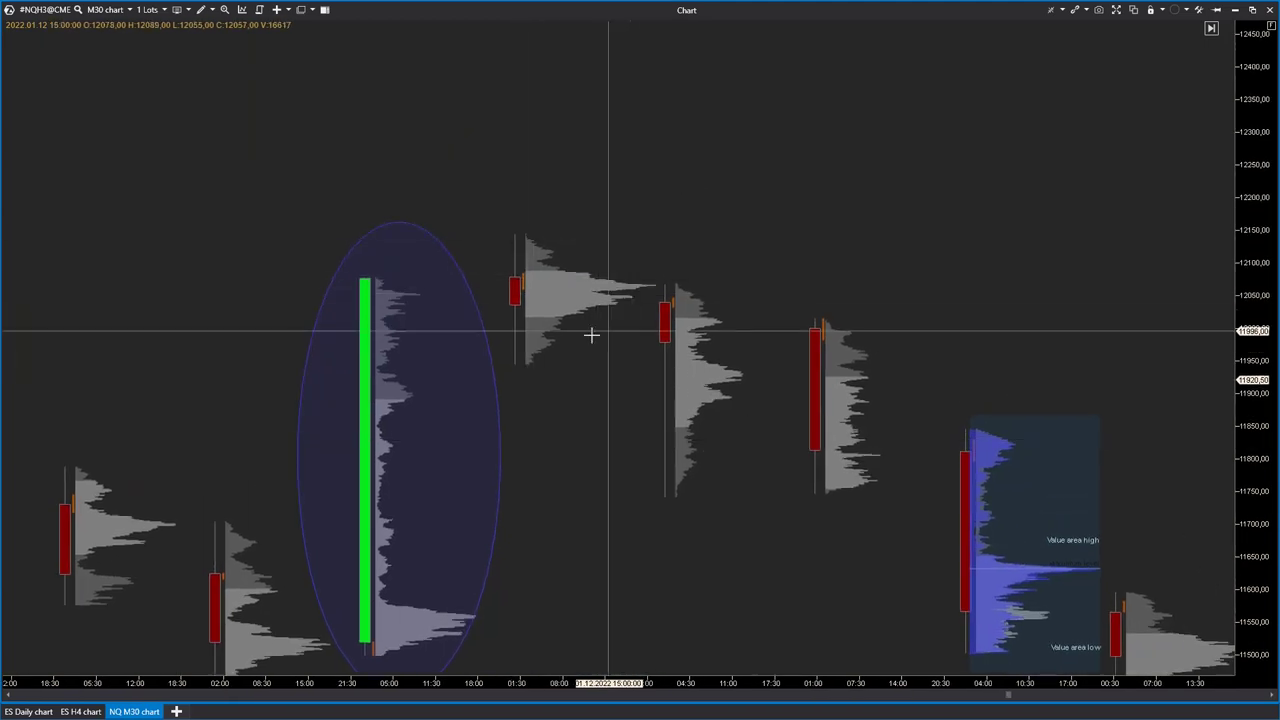
- Draw a rectangle from about 11,465 to 11,535 over the volume bulge of the red candle following the blue profile, extending past the next three candles
left_click_drag(551, 366, 365, 334)
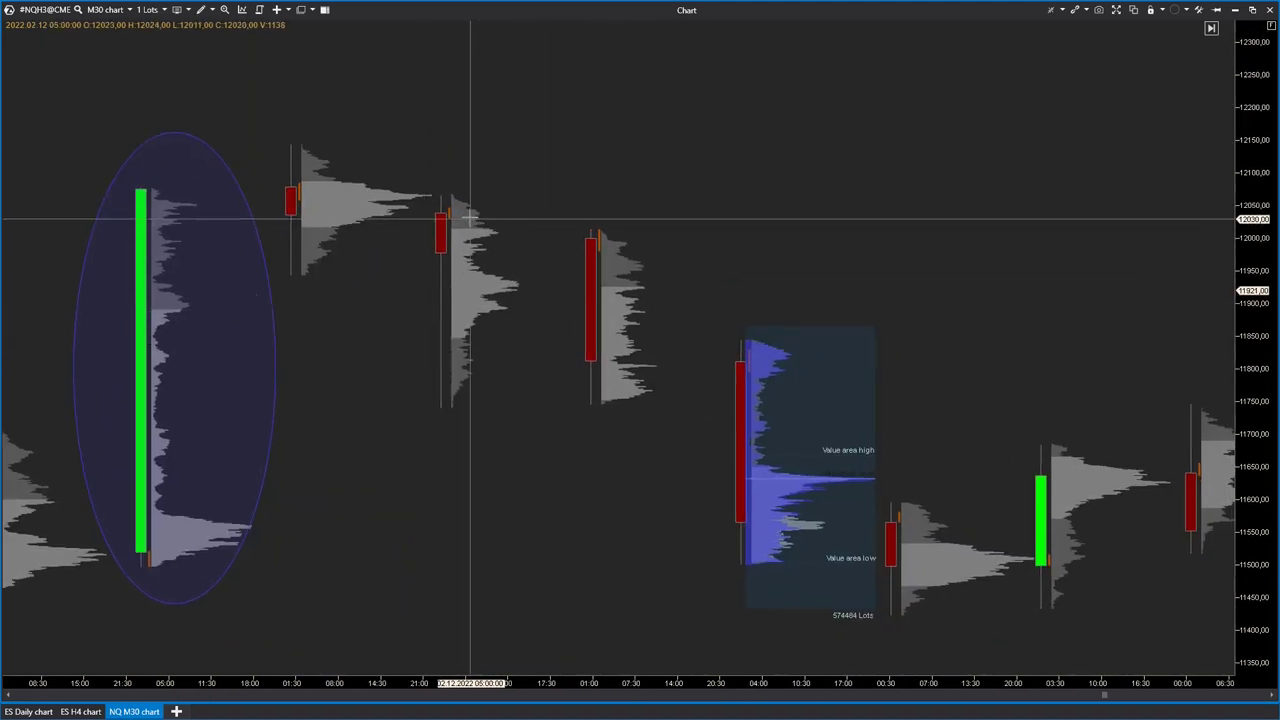
left_click_drag(637, 477, 351, 380)
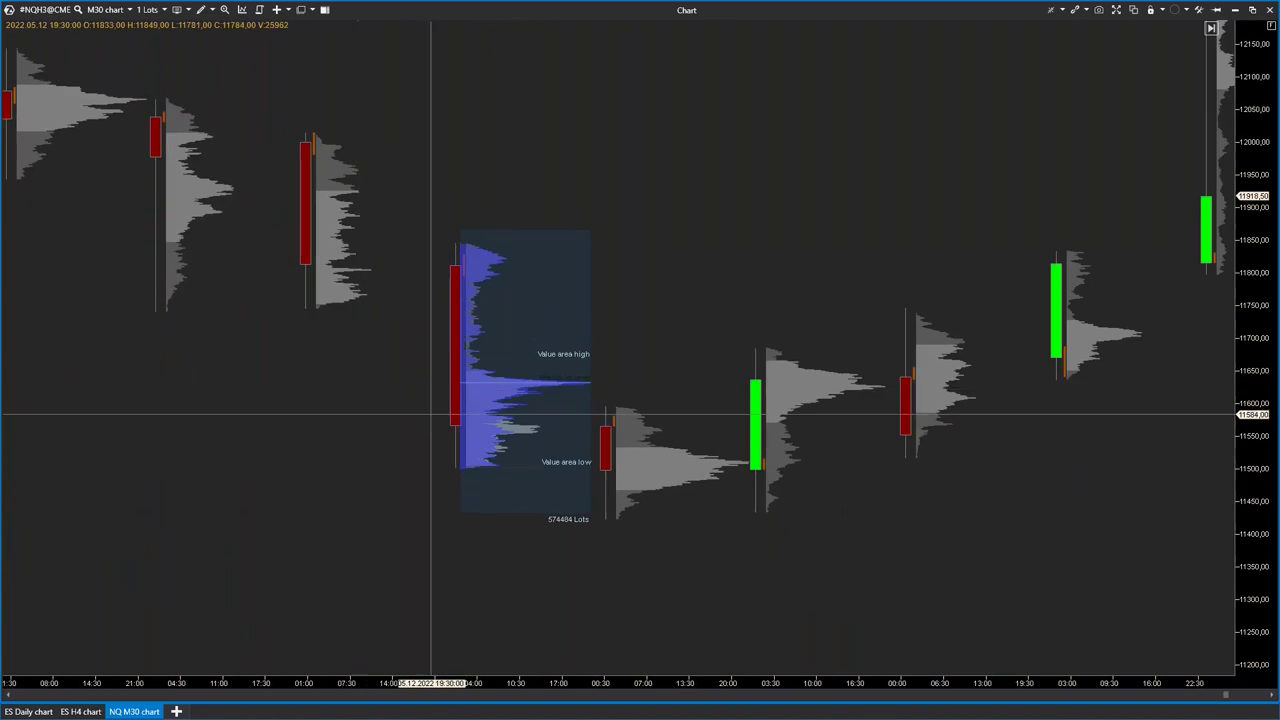
left_click_drag(751, 520, 611, 497)
left_click_drag(1240, 417, 1177, 132)
left_click_drag(959, 499, 966, 454)
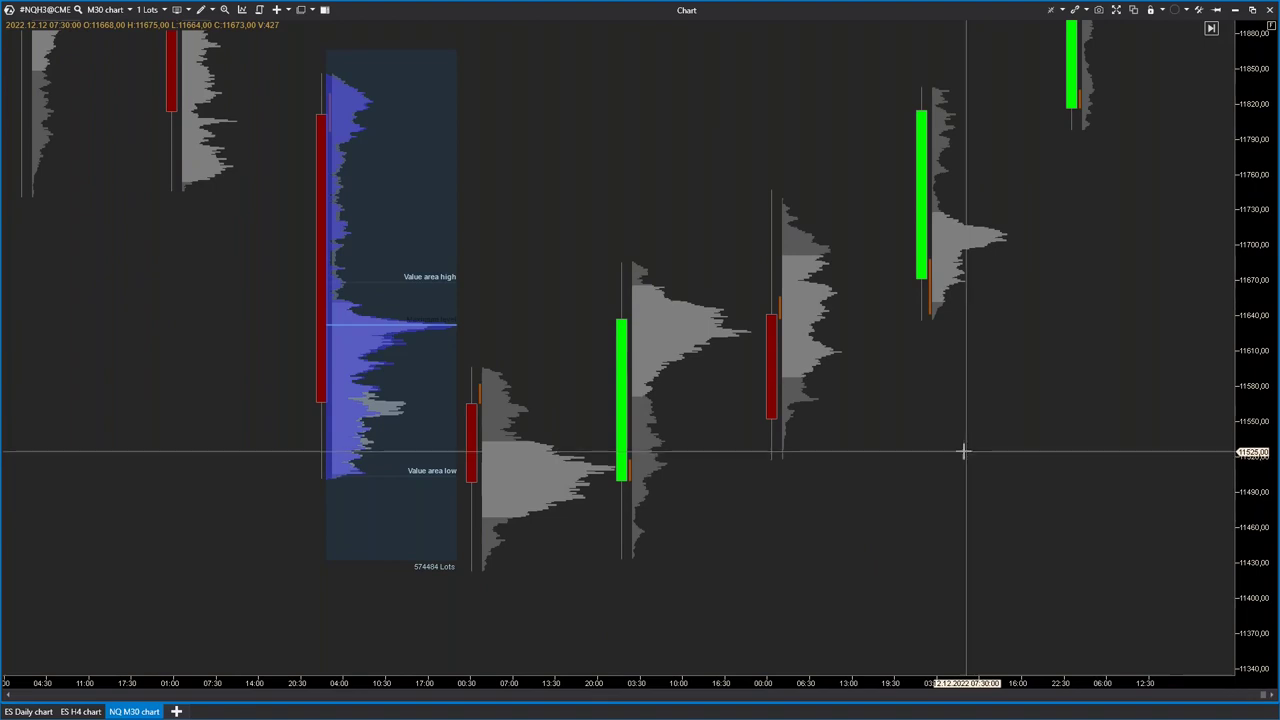
left_click(205, 10)
left_click(245, 224)
mouse_move(482, 442)
left_mouse_down()
mouse_move(957, 551)
mouse_move(1027, 521)
left_mouse_up()
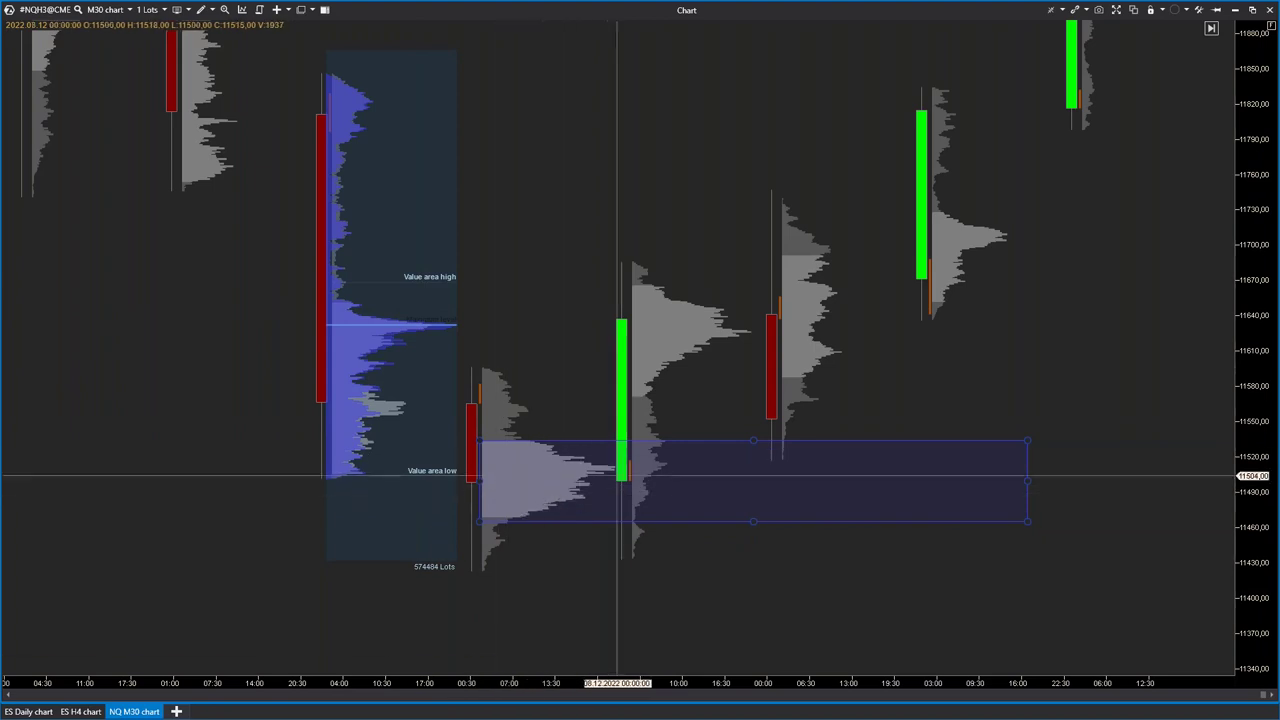
- Examine how price moves between the volume profiles, from the encircled green candle through the rectangle to the most recent session
mouse_move(934, 402)
left_mouse_down()
mouse_move(813, 487)
mouse_move(580, 615)
left_mouse_up()
left_click_drag(497, 397, 1018, 420)
mouse_move(300, 436)
left_mouse_down()
mouse_move(624, 529)
mouse_move(824, 309)
left_mouse_up()
left_click_drag(663, 300, 721, 404)
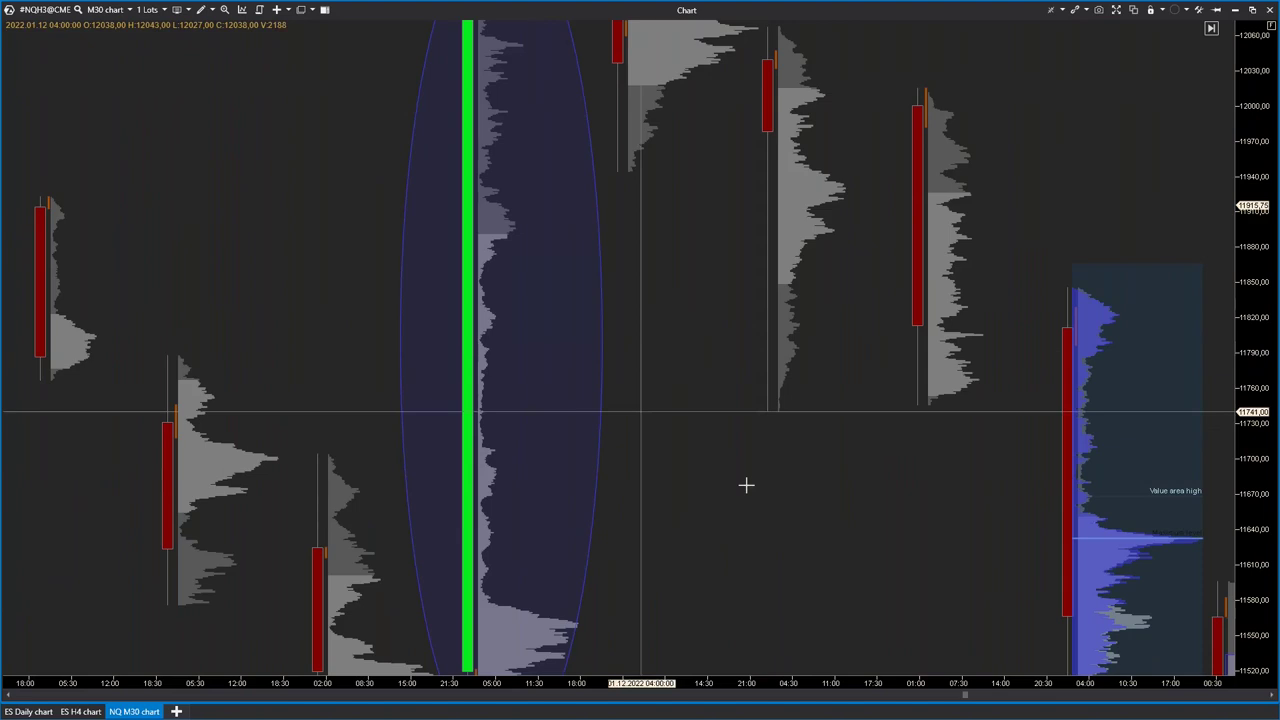
scroll(746, 486, "down", 10)
left_click_drag(696, 444, 570, 662)
left_click_drag(1254, 180, 1254, 370)
left_click_drag(878, 478, 897, 349)
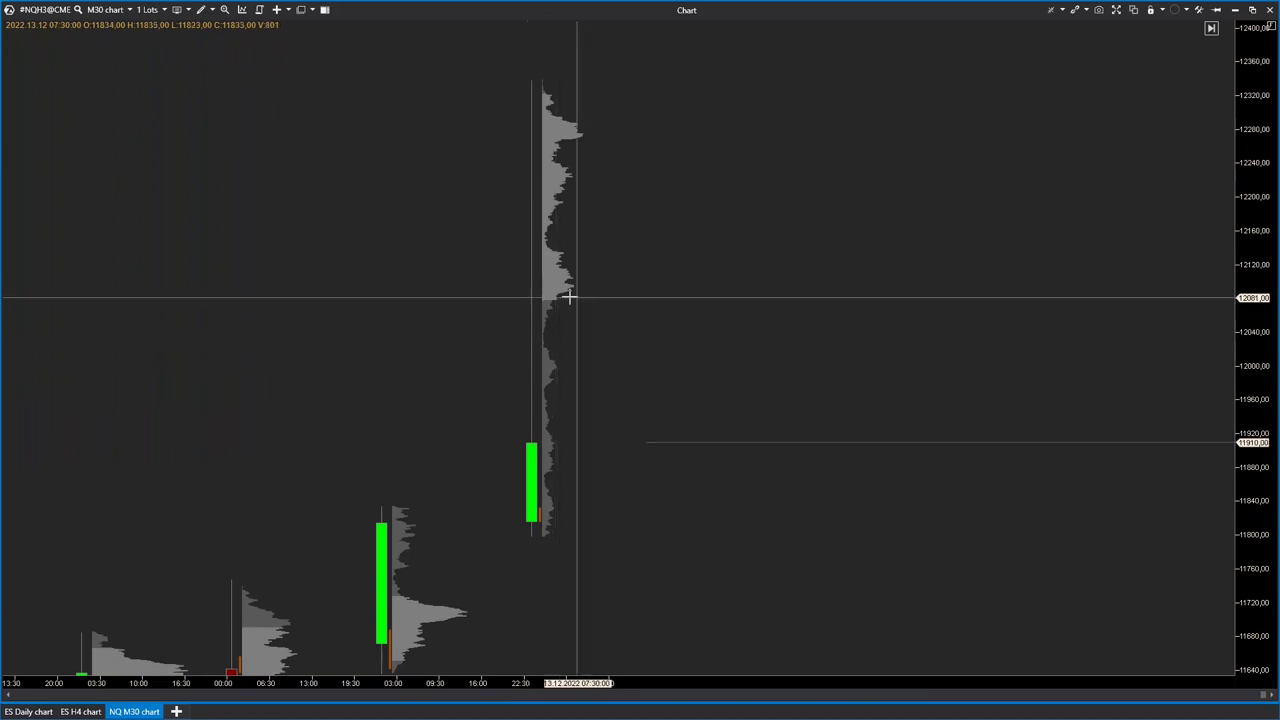
left_click_drag(539, 561, 916, 332)
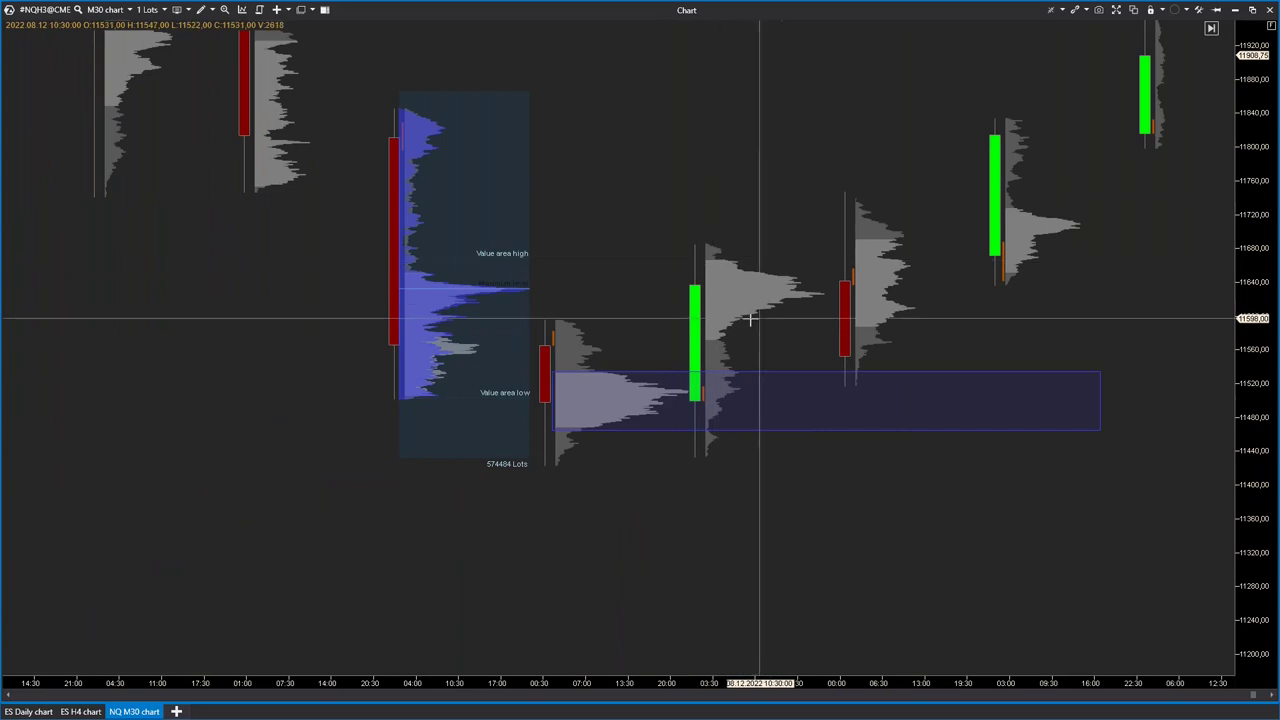
left_click_drag(164, 298, 754, 458)
left_click_drag(508, 557, 582, 560)
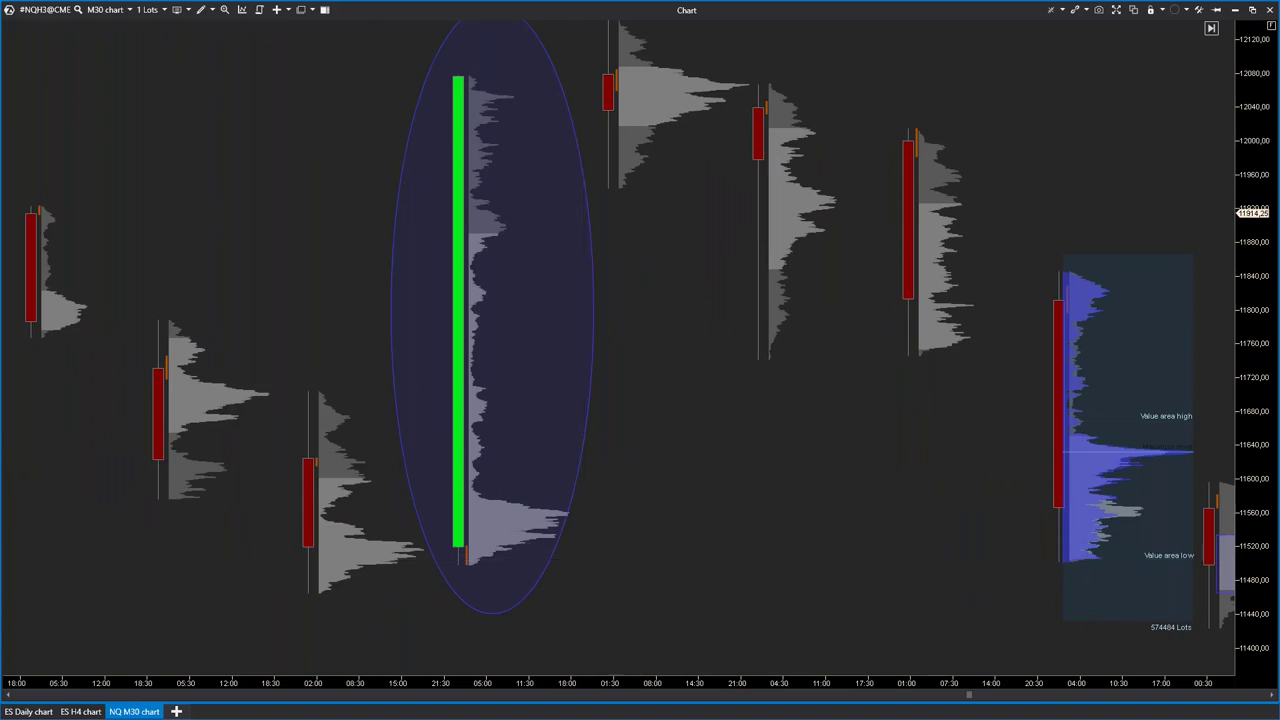
left_click_drag(680, 526, 649, 640)
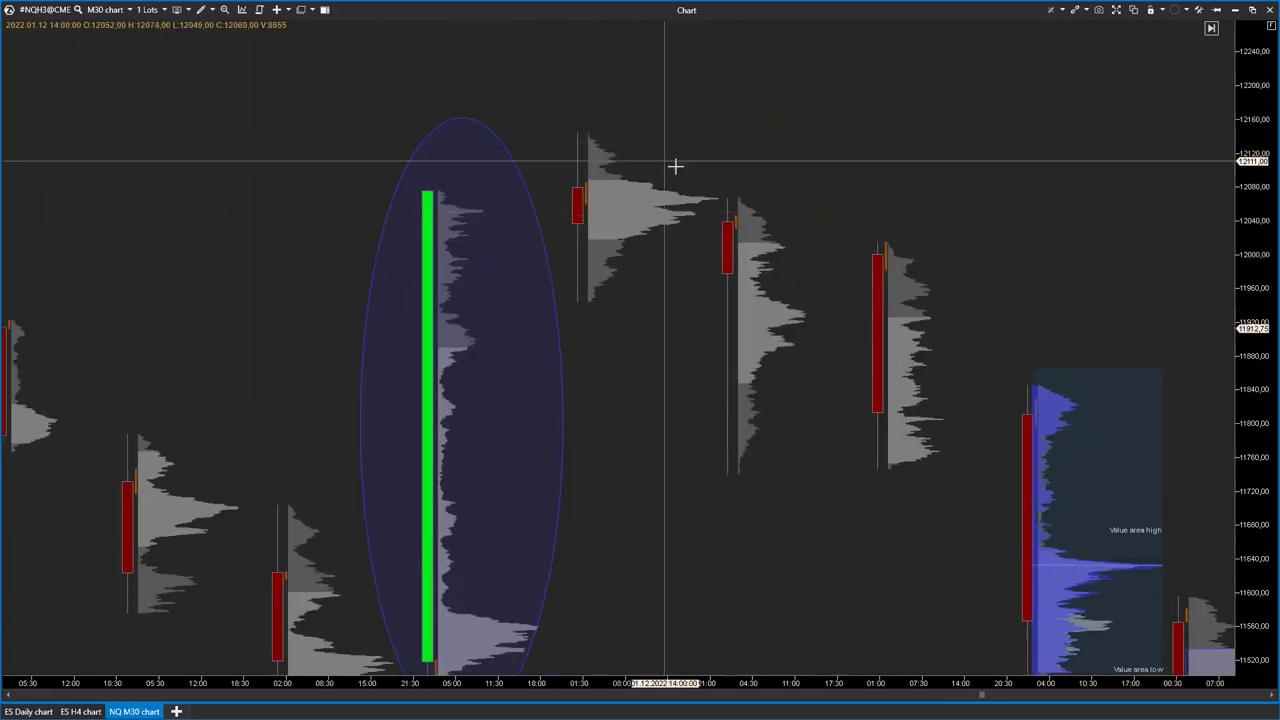
- Draw a rectangle from about 11,775 to 11,820 over the lower volume bulge of the third red candle before the encircled green candle
left_click_drag(227, 501, 557, 313)
left_click_drag(343, 416, 395, 430)
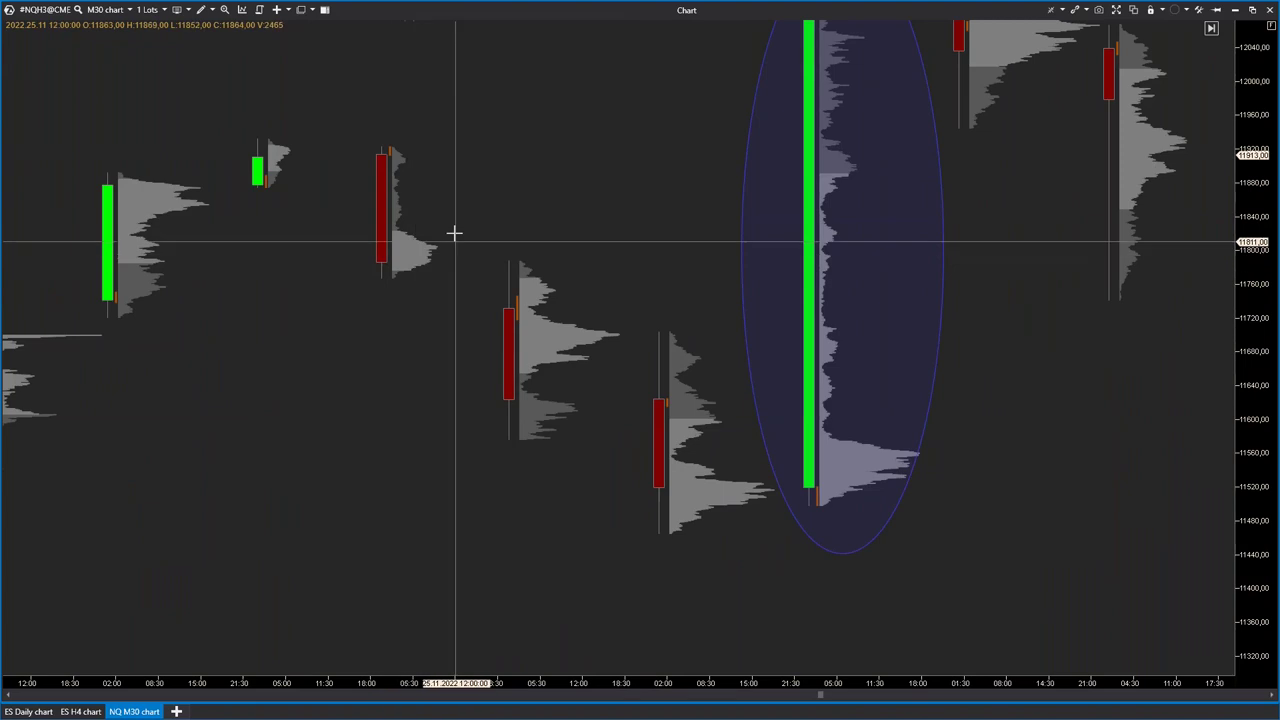
left_click(201, 12)
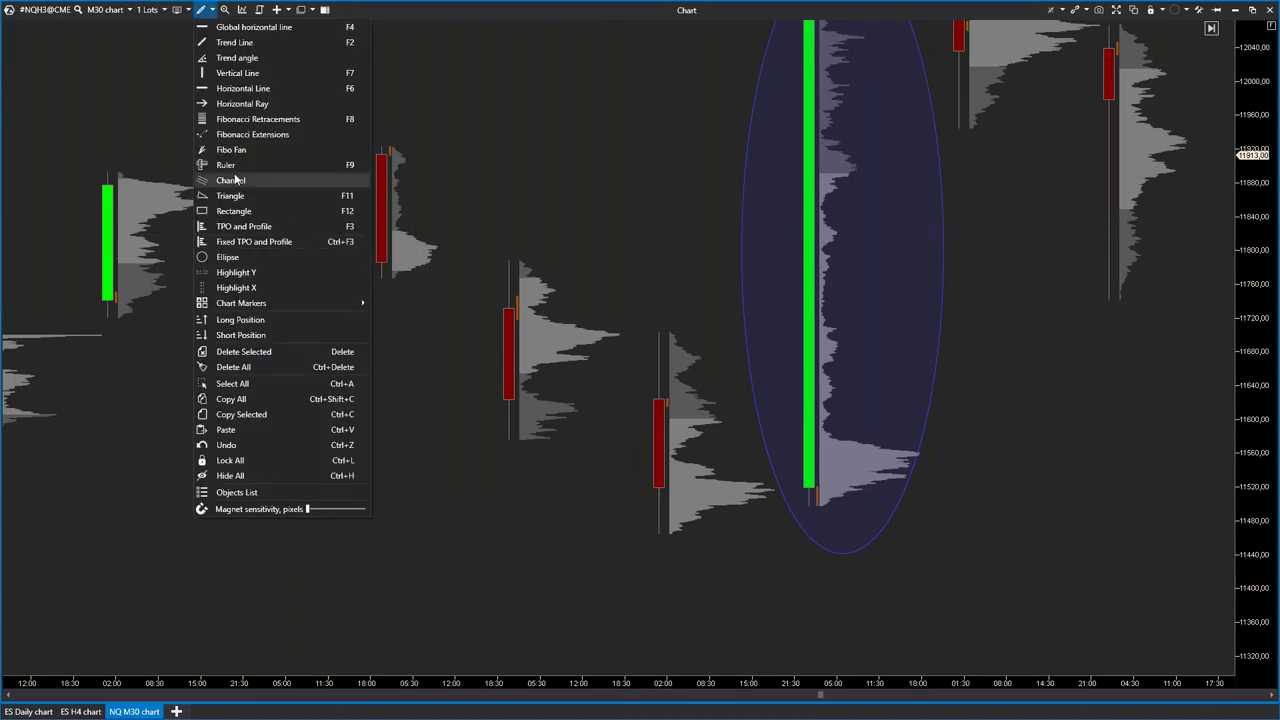
left_click(237, 212)
mouse_move(380, 232)
left_mouse_down()
mouse_move(434, 264)
mouse_move(620, 270)
left_mouse_up()
- Compare the two rectangle-marked volume areas with the encircled candle's profile and the profiles of the following sessions
left_click_drag(847, 323, 562, 451)
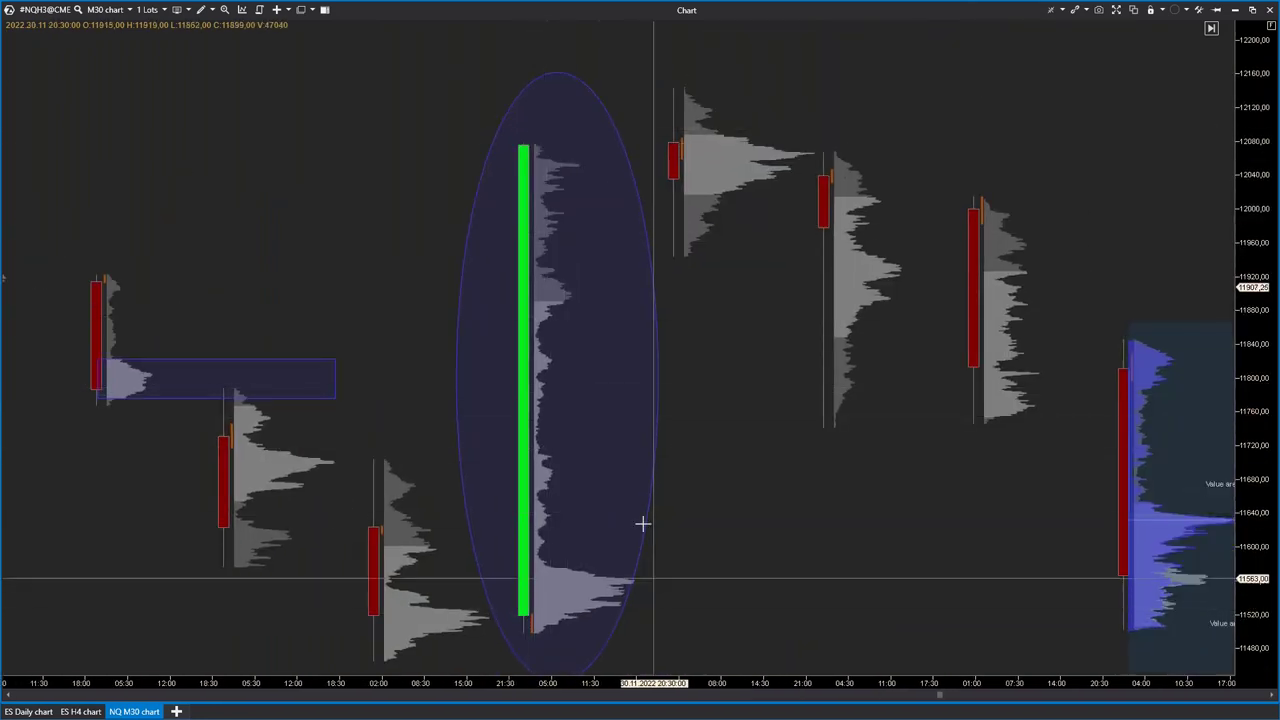
left_click_drag(584, 361, 554, 229)
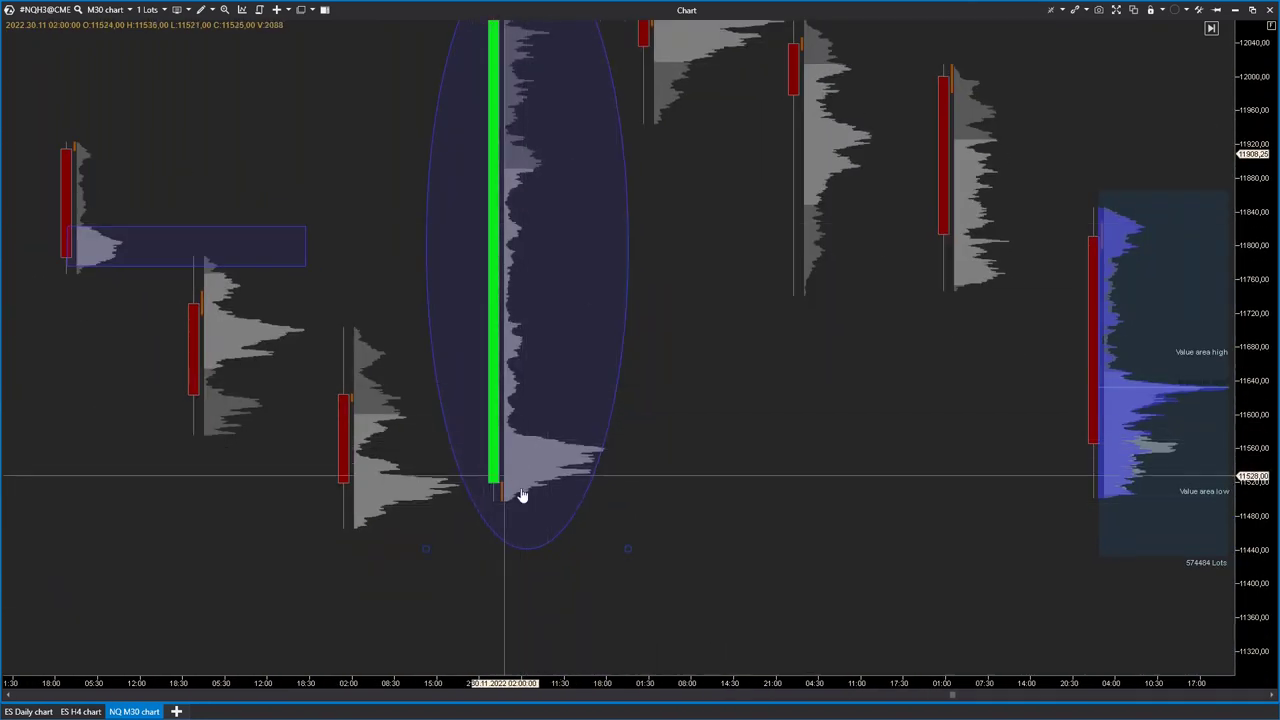
left_click_drag(533, 357, 519, 492)
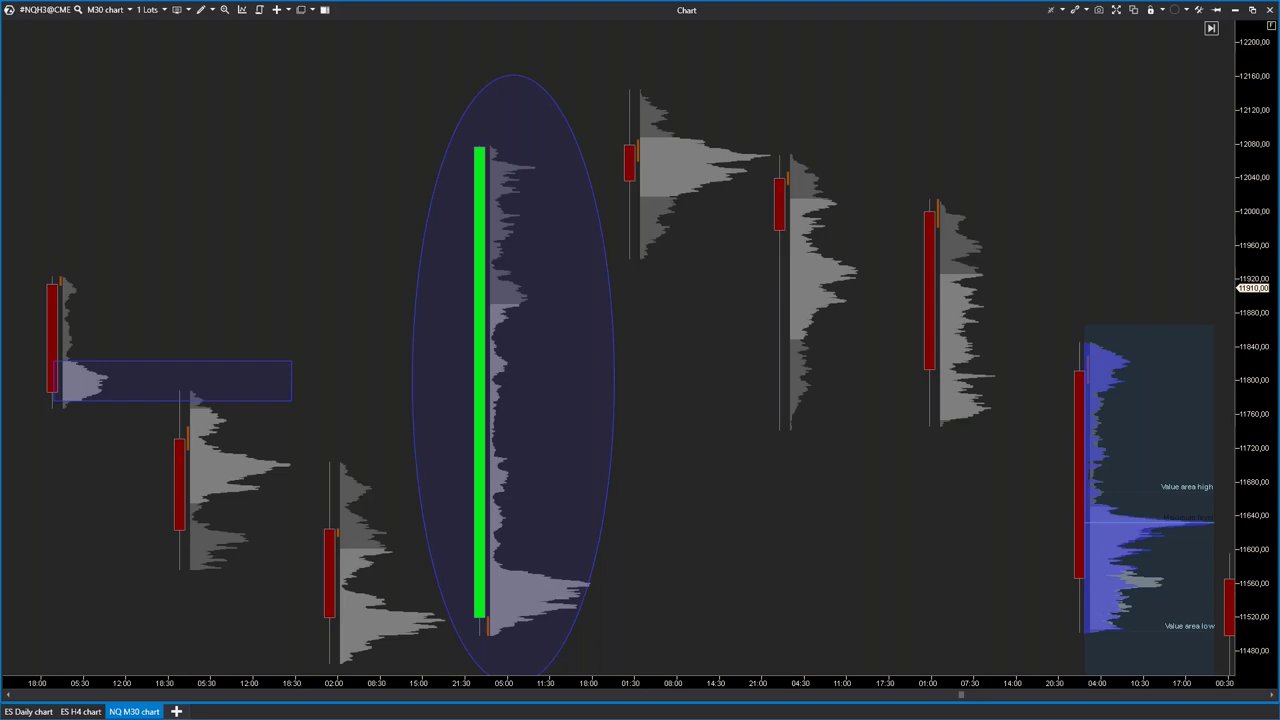
left_click_drag(846, 440, 838, 375)
mouse_move(831, 483)
left_mouse_down()
mouse_move(560, 514)
mouse_move(134, 334)
left_mouse_up()
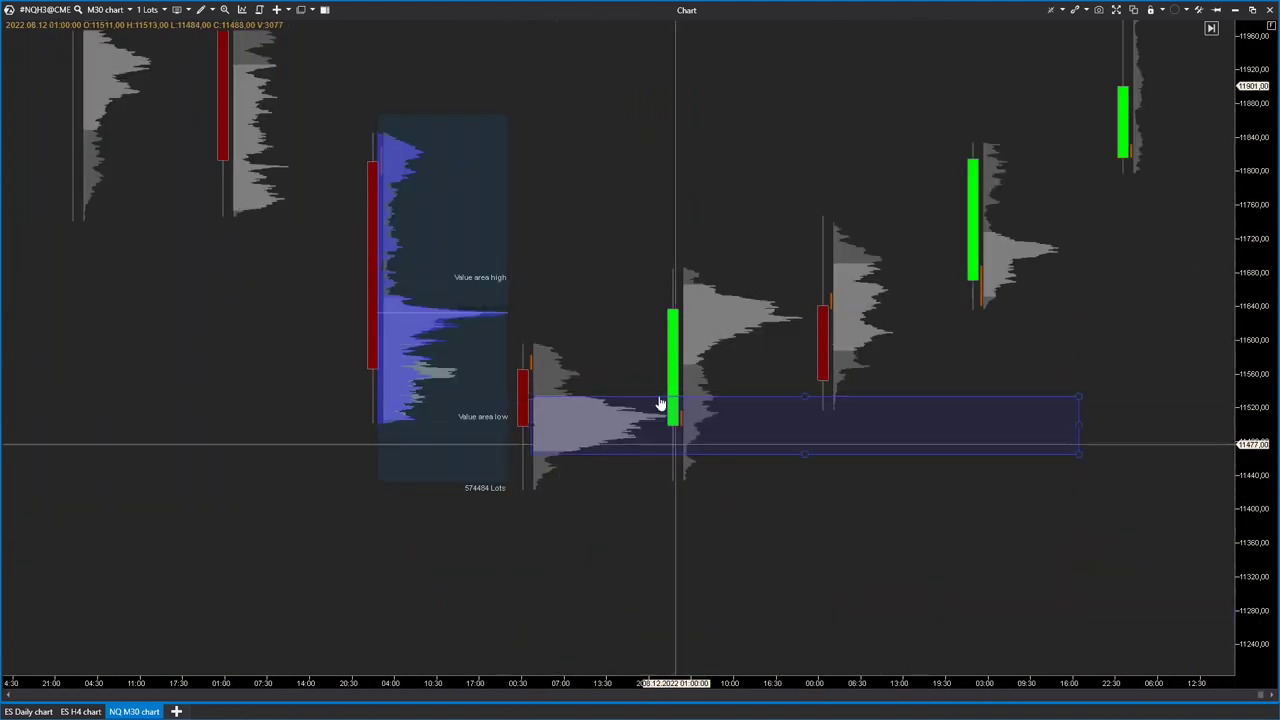
left_click_drag(600, 697, 478, 698)
left_click_drag(582, 569, 1177, 560)
left_click_drag(1266, 548, 1120, 95)
left_click_drag(836, 313, 589, 380)
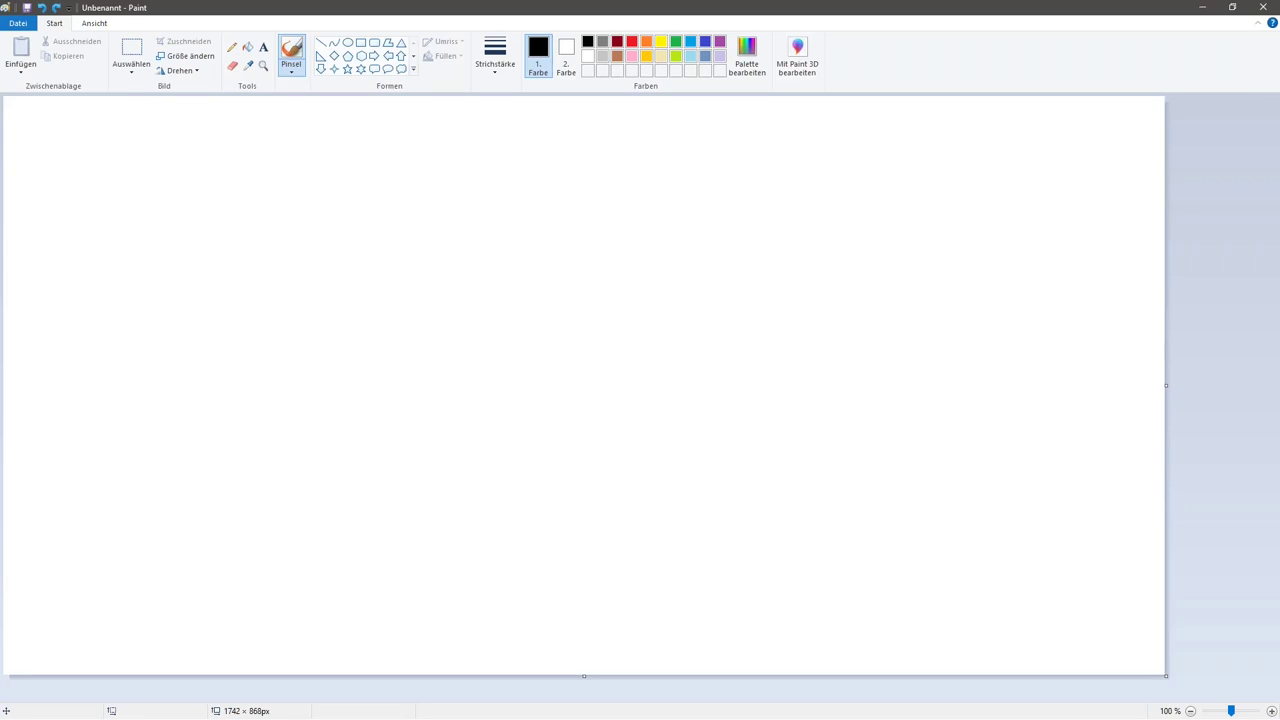
- Switch to Paint and sketch a D-shaped volume profile with horizontal boundary lines at both ends and two oscillating price paths between them
left_click_drag(450, 210, 421, 548)
mouse_move(446, 250)
left_mouse_down()
mouse_move(523, 271)
mouse_move(586, 429)
mouse_move(434, 517)
left_mouse_up()
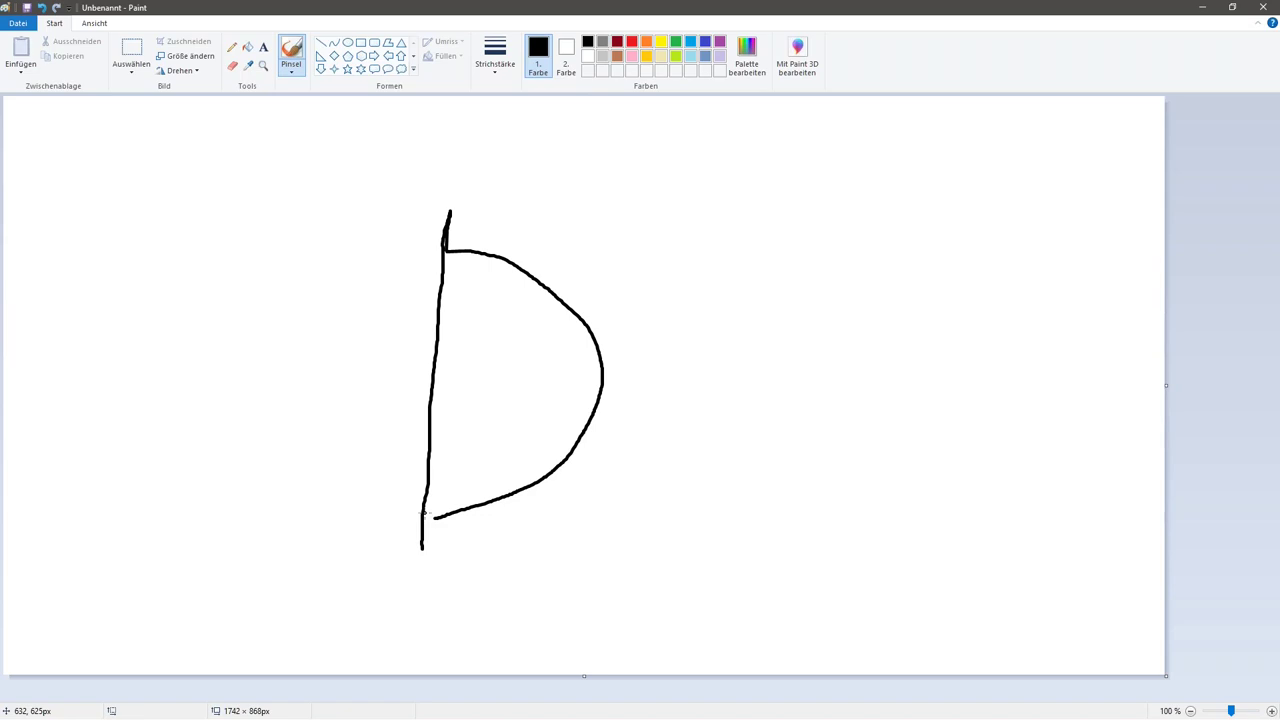
mouse_move(437, 262)
left_mouse_down()
mouse_move(757, 246)
mouse_move(964, 256)
left_mouse_up()
mouse_move(406, 523)
left_mouse_down()
mouse_move(743, 491)
mouse_move(988, 492)
left_mouse_up()
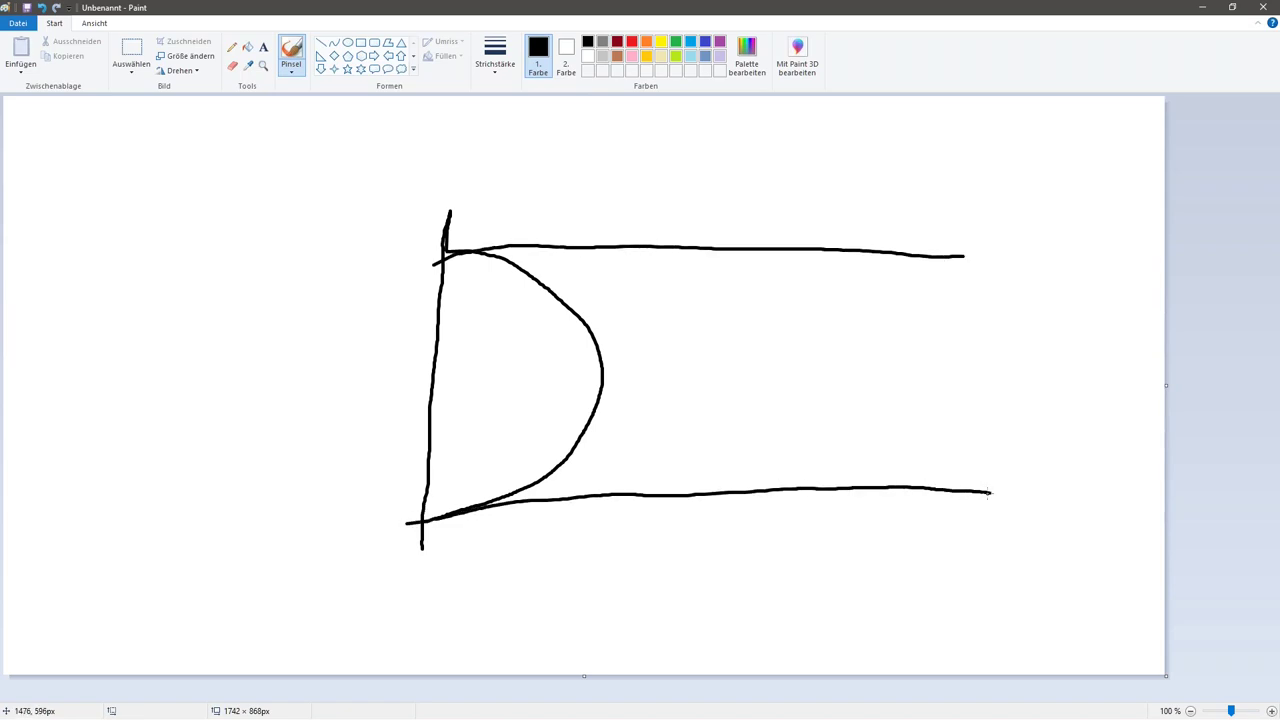
mouse_move(510, 450)
left_mouse_down()
mouse_move(625, 312)
mouse_move(692, 398)
mouse_move(771, 430)
mouse_move(938, 336)
mouse_move(960, 423)
left_mouse_up()
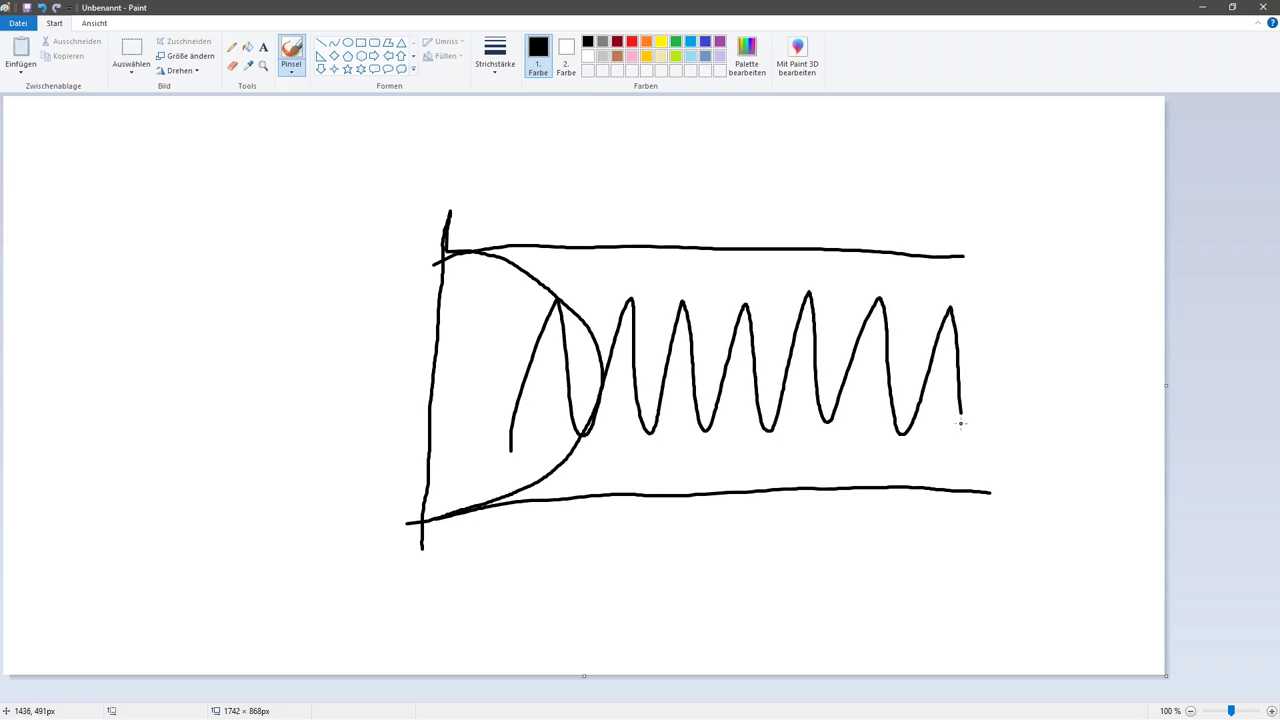
left_click_drag(526, 360, 870, 405)
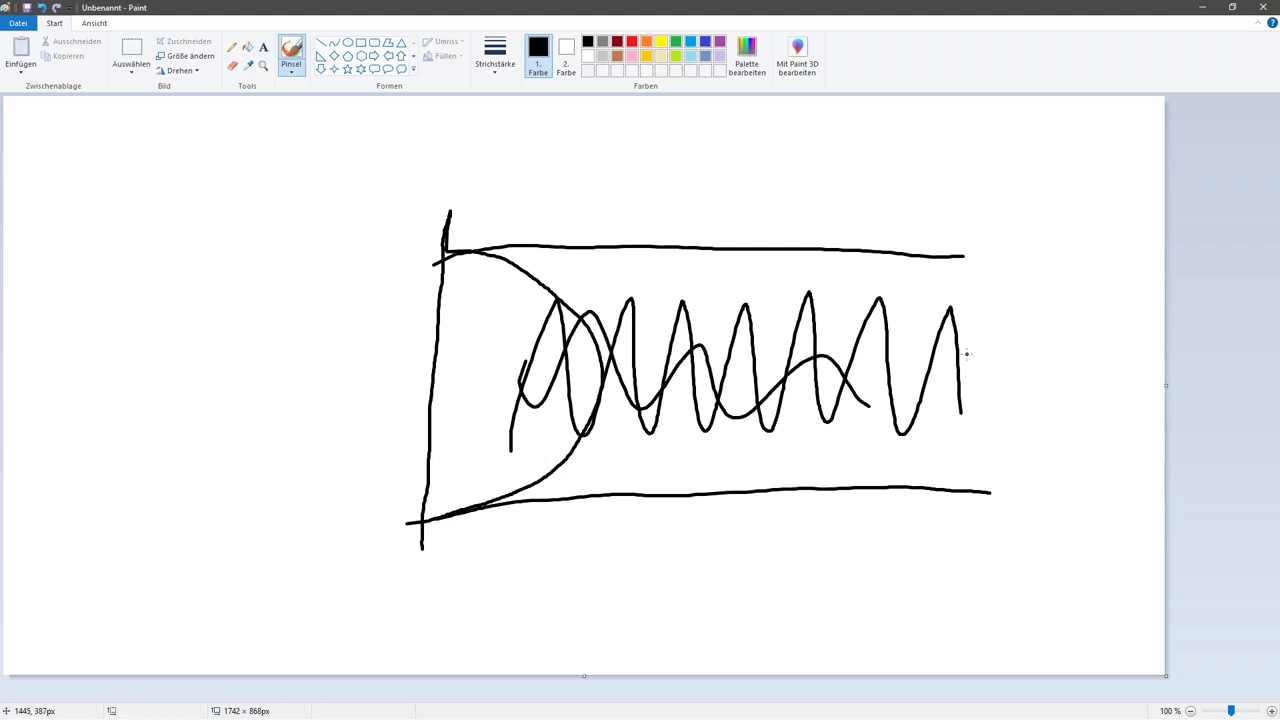
- Add a small circled target above the range, a rising diagonal, and a price path that overshoots both boundaries before breaking out upward
left_click_drag(1070, 125, 1102, 101)
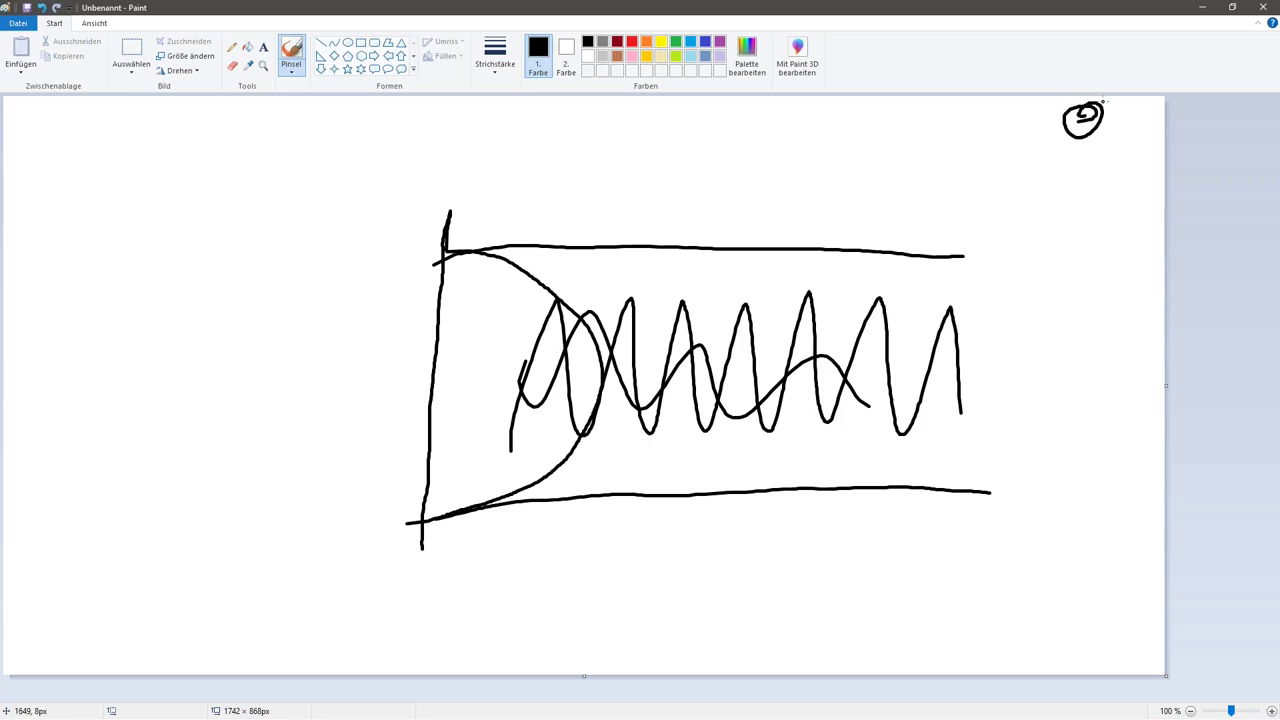
left_click_drag(636, 364, 848, 136)
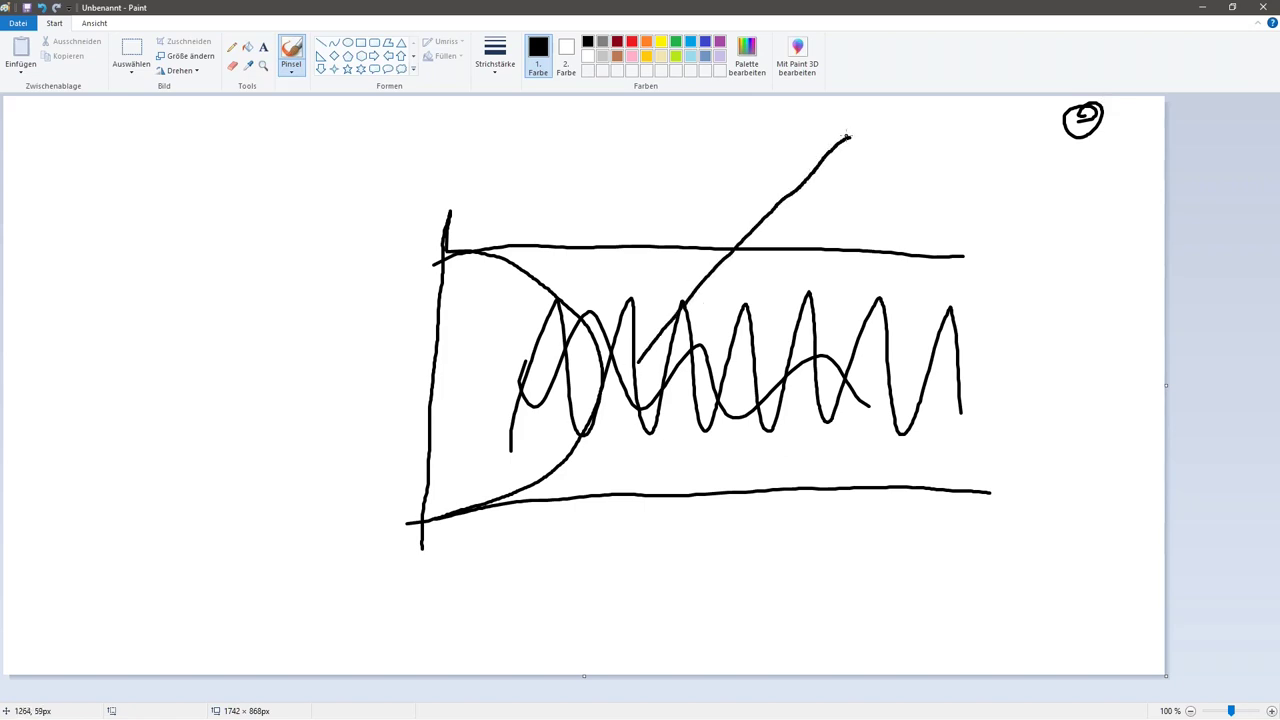
mouse_move(746, 325)
left_mouse_down()
mouse_move(826, 234)
mouse_move(847, 262)
mouse_move(848, 427)
mouse_move(882, 514)
mouse_move(905, 322)
mouse_move(980, 182)
left_mouse_up()
mouse_move(996, 157)
left_mouse_down()
mouse_move(1055, 250)
mouse_move(1128, 242)
mouse_move(1155, 117)
left_mouse_up()
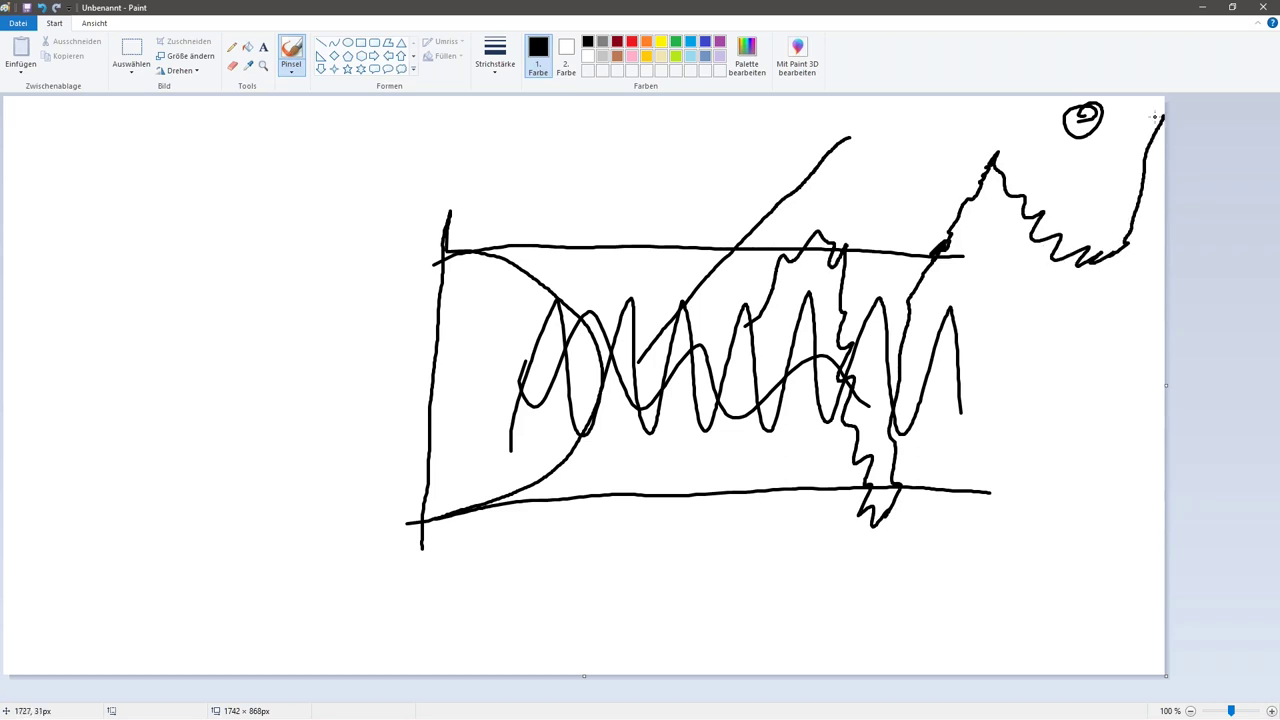
- Undo all strokes of the range and breakout sketch to clear the canvas
key("ctrl+z")
key("ctrl+z")
key("ctrl+z")
key("ctrl+z")
key("ctrl+z")
key("ctrl+z")
key("ctrl+z")
key("ctrl+z")
key("ctrl+z")
key("ctrl+z")
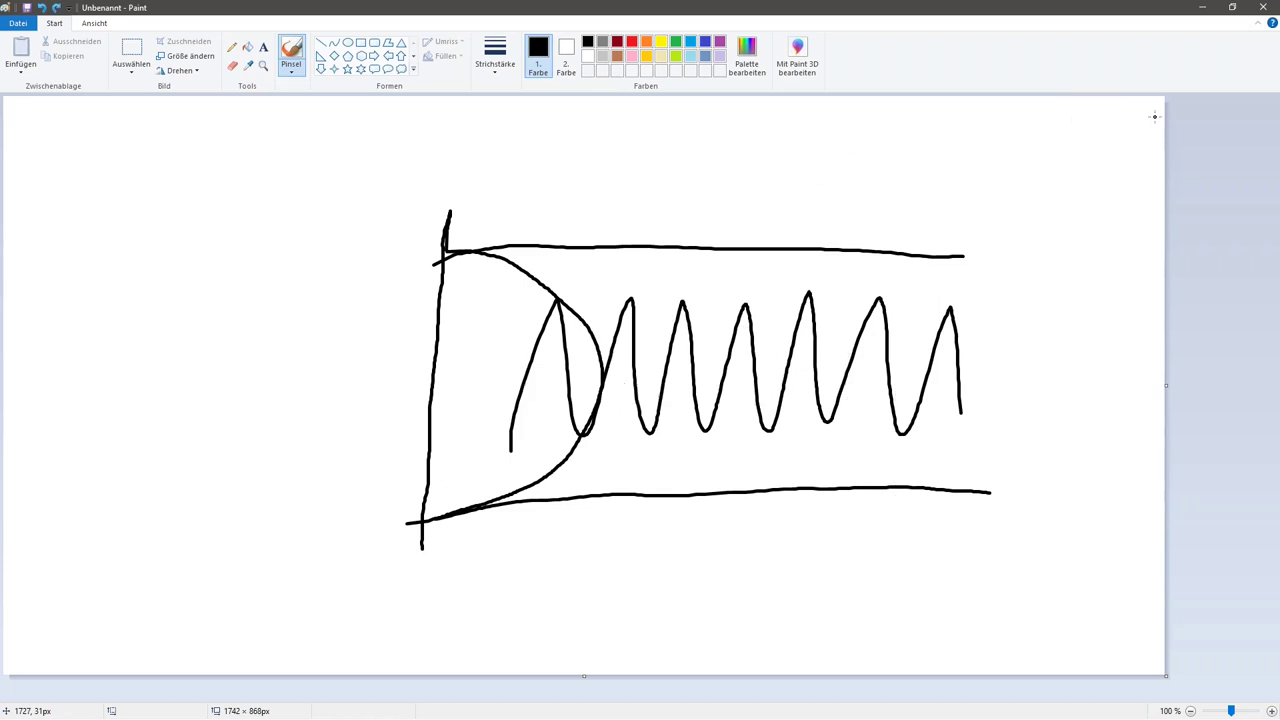
key("ctrl+z")
key("ctrl+z")
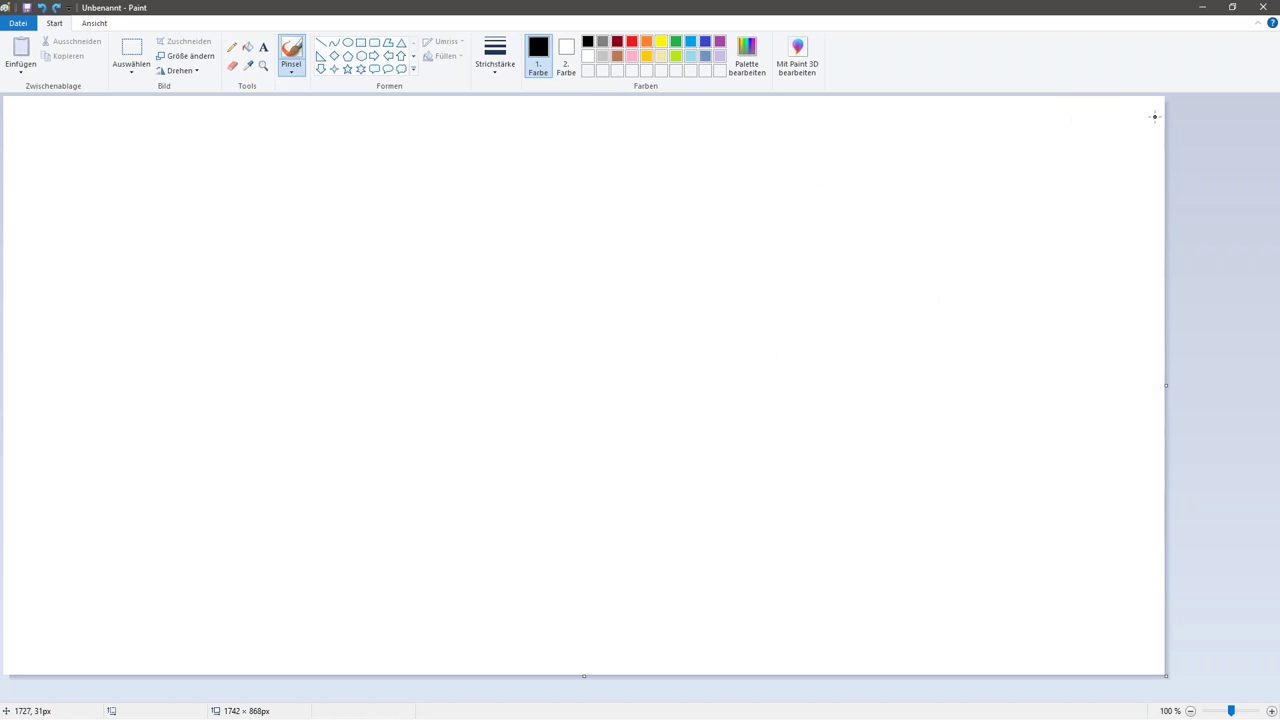
- Sketch a small D-shaped profile low on the canvas, another higher up to its right, and a jagged price path rising between them
left_click_drag(284, 440, 274, 553)
left_click_drag(198, 462, 250, 548)
left_click_drag(733, 183, 717, 318)
mouse_move(706, 204)
left_mouse_down()
mouse_move(796, 232)
mouse_move(722, 272)
left_mouse_up()
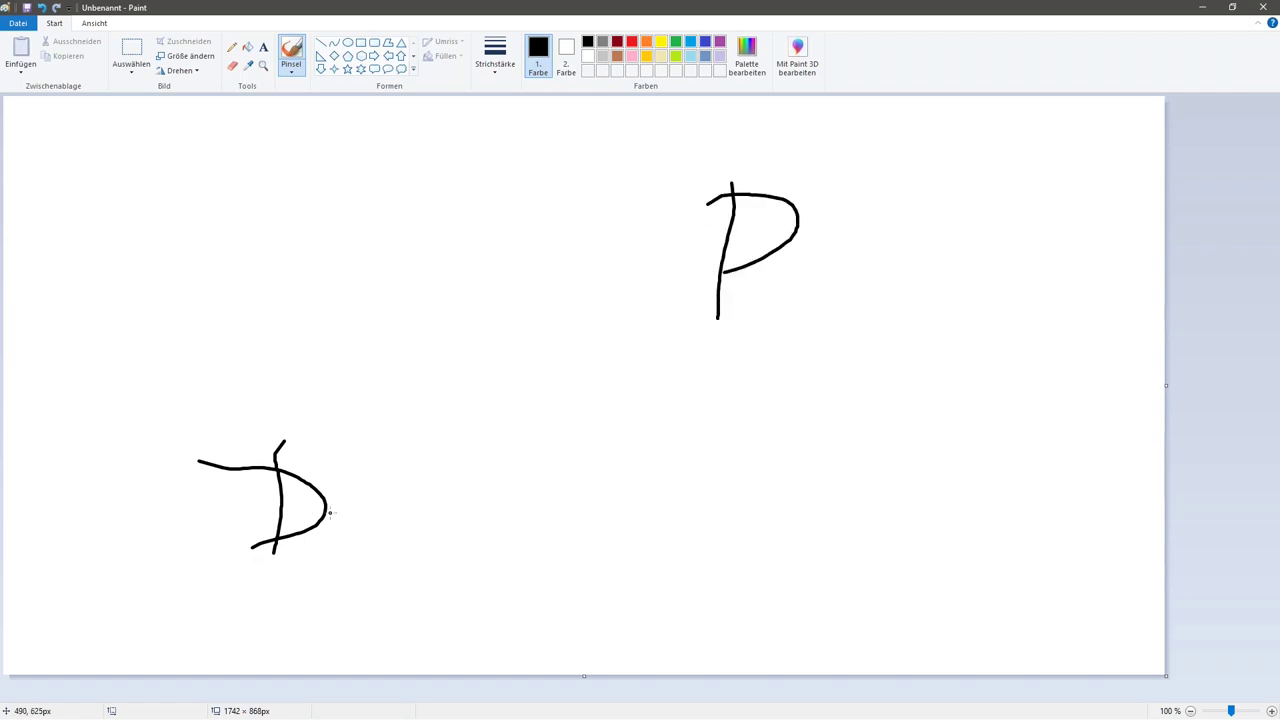
mouse_move(318, 510)
left_mouse_down()
mouse_move(409, 404)
mouse_move(537, 370)
mouse_move(702, 354)
mouse_move(786, 286)
left_mouse_up()
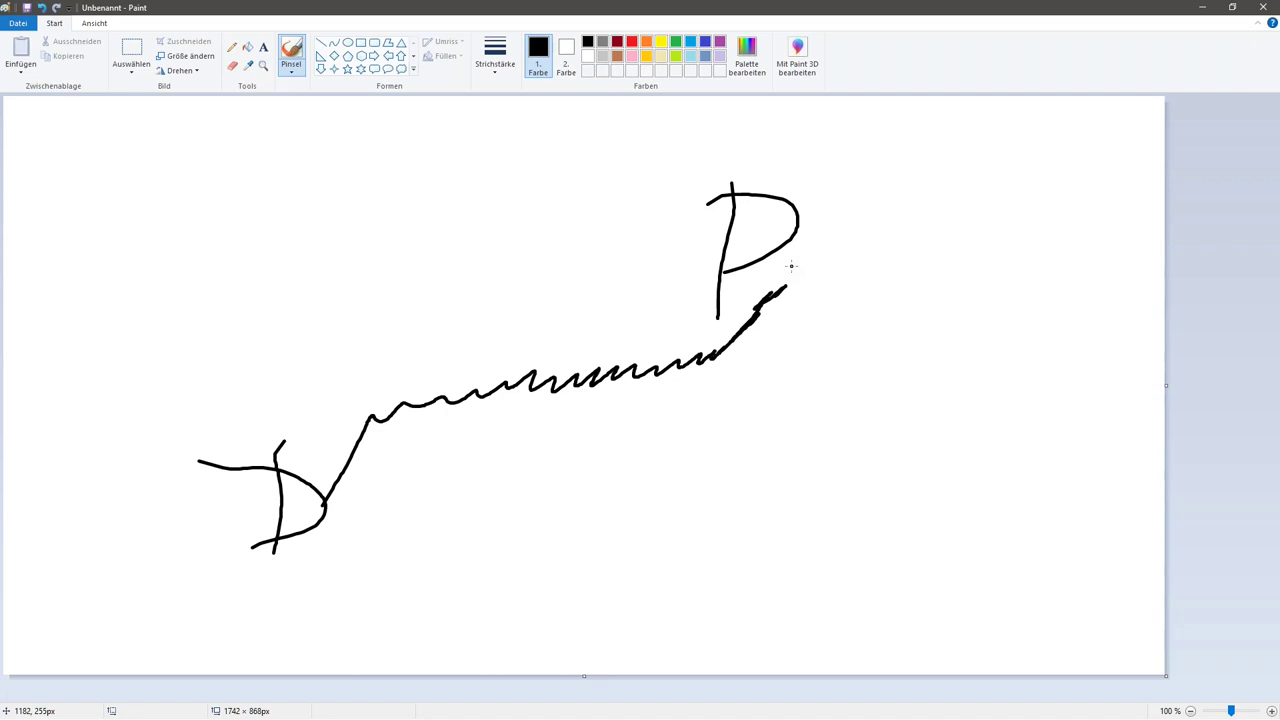
- Draw a curved double-headed arrow beneath the path, and mark the lower profile with two horizontal boundary lines and a small zigzag
mouse_move(398, 477)
left_mouse_down()
mouse_move(831, 409)
mouse_move(828, 347)
mouse_move(474, 466)
mouse_move(396, 468)
left_mouse_up()
mouse_move(802, 352)
left_mouse_down()
mouse_move(770, 392)
mouse_move(870, 362)
mouse_move(779, 388)
left_mouse_up()
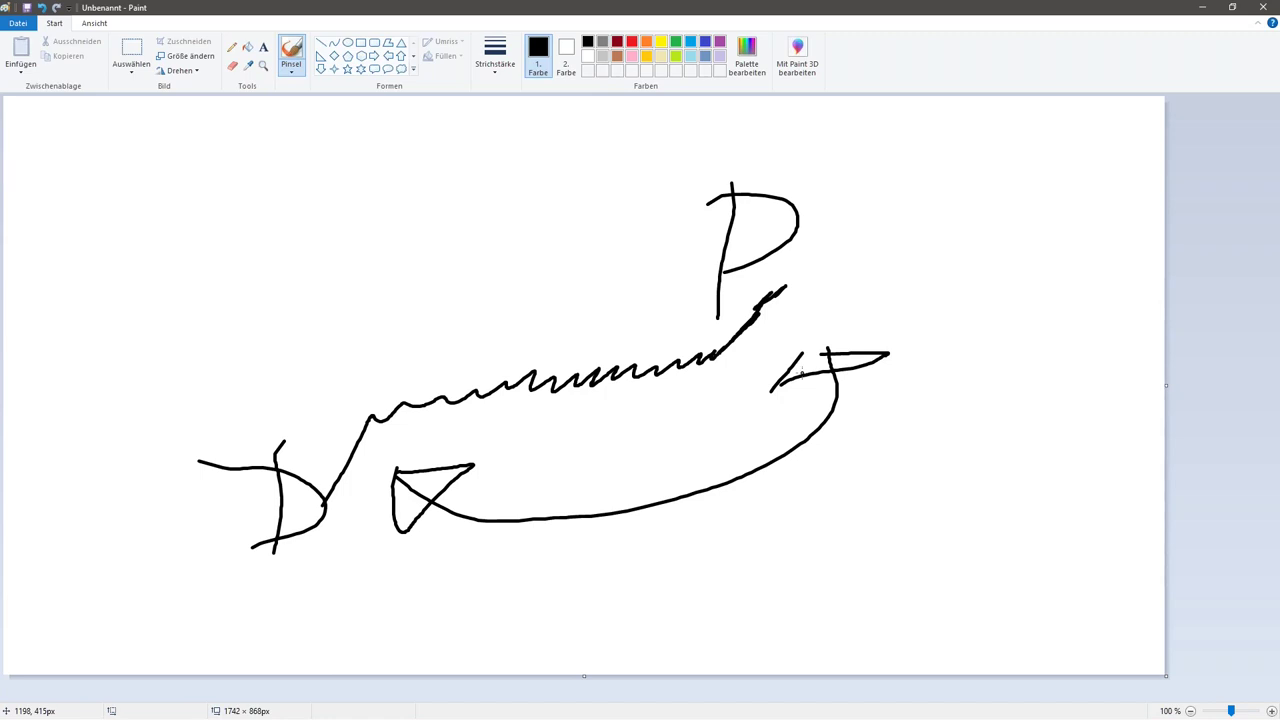
left_click_drag(222, 470, 352, 466)
left_click_drag(192, 540, 352, 533)
mouse_move(238, 502)
left_mouse_down()
mouse_move(284, 505)
mouse_move(296, 522)
left_mouse_up()
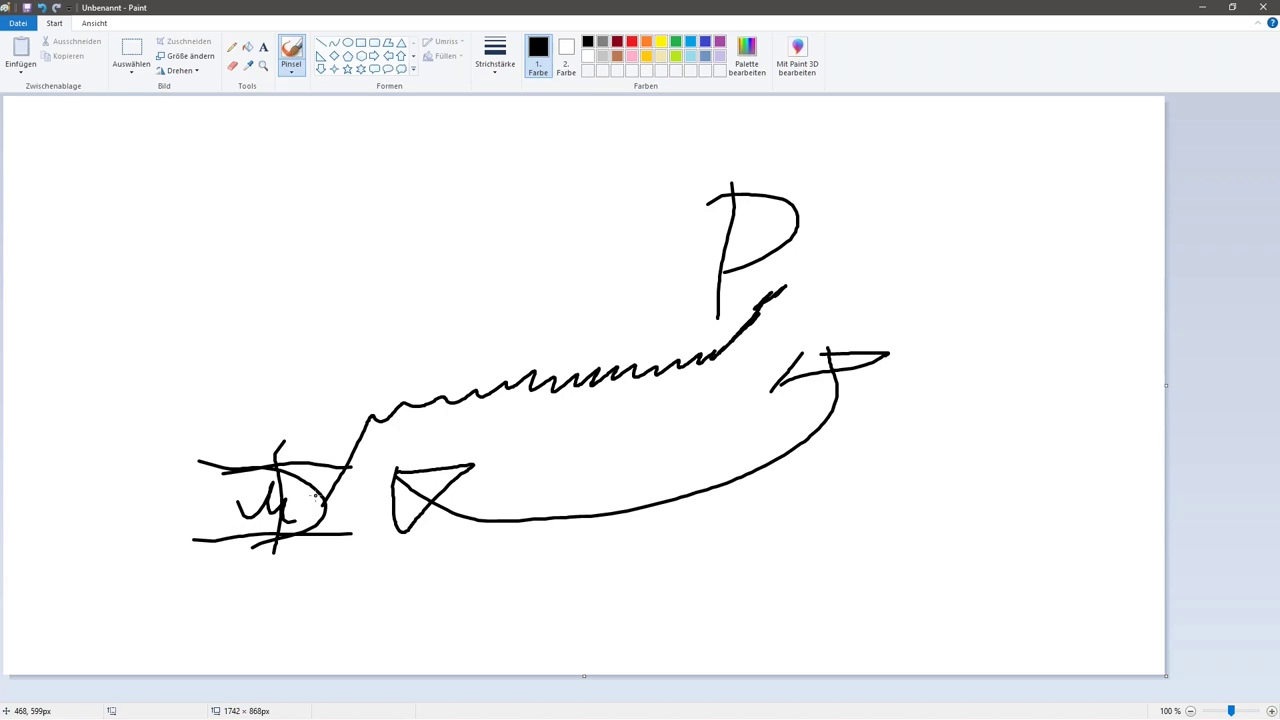
- Sketch a separate horizontal range with price zigzagging between its two lines, breaking out upward, retesting the upper line, and continuing higher
left_click_drag(720, 543, 1045, 550)
left_click_drag(679, 621, 998, 628)
mouse_move(727, 621)
left_mouse_down()
mouse_move(925, 622)
mouse_move(949, 576)
mouse_move(1006, 535)
left_mouse_up()
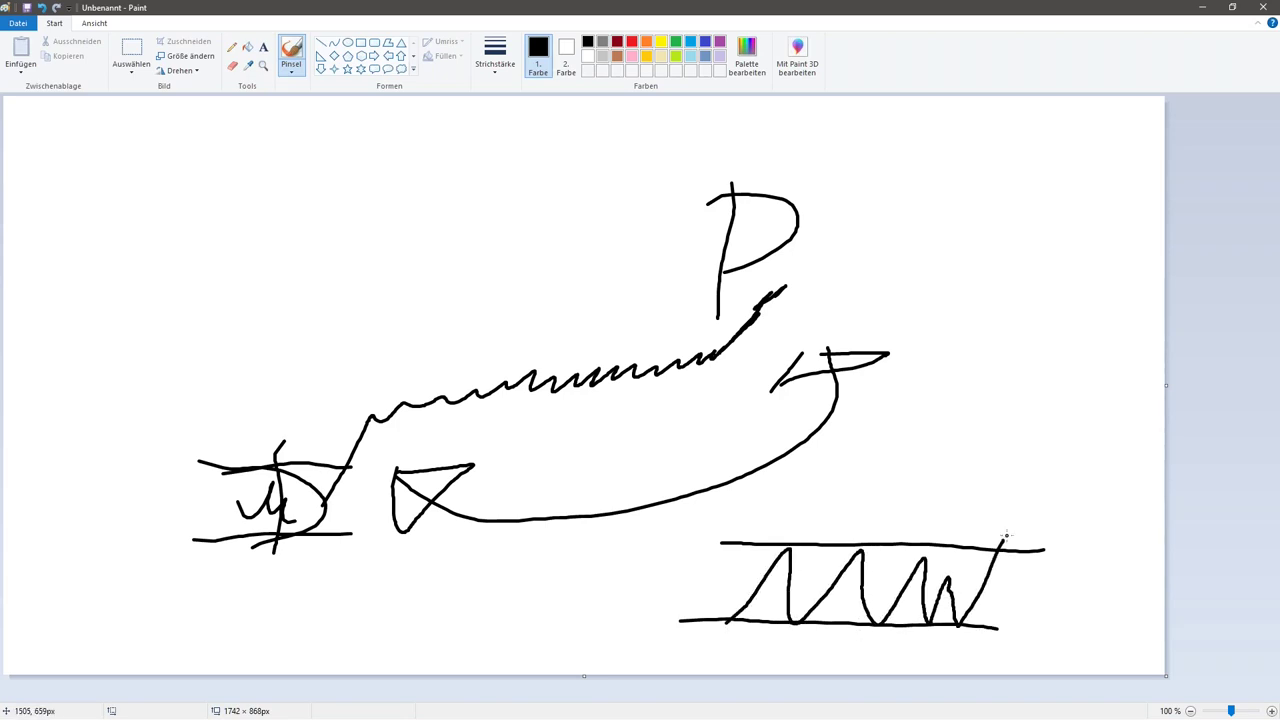
mouse_move(736, 563)
left_mouse_down()
mouse_move(748, 605)
mouse_move(773, 582)
left_mouse_up()
mouse_move(1002, 542)
left_mouse_down()
mouse_move(1022, 483)
mouse_move(1086, 502)
mouse_move(1150, 382)
left_mouse_up()
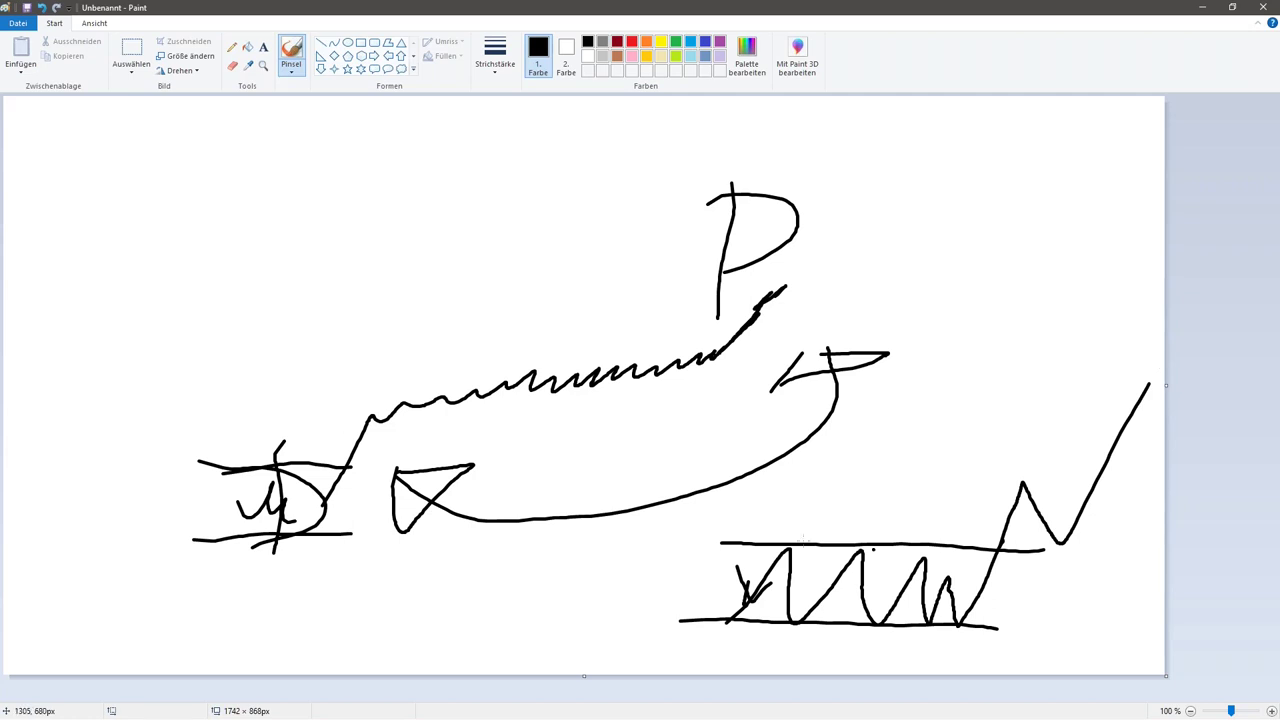
- Switch back to the trading chart and examine the profiles around the long rectangle and the candles rising above it
left_click(54, 717)
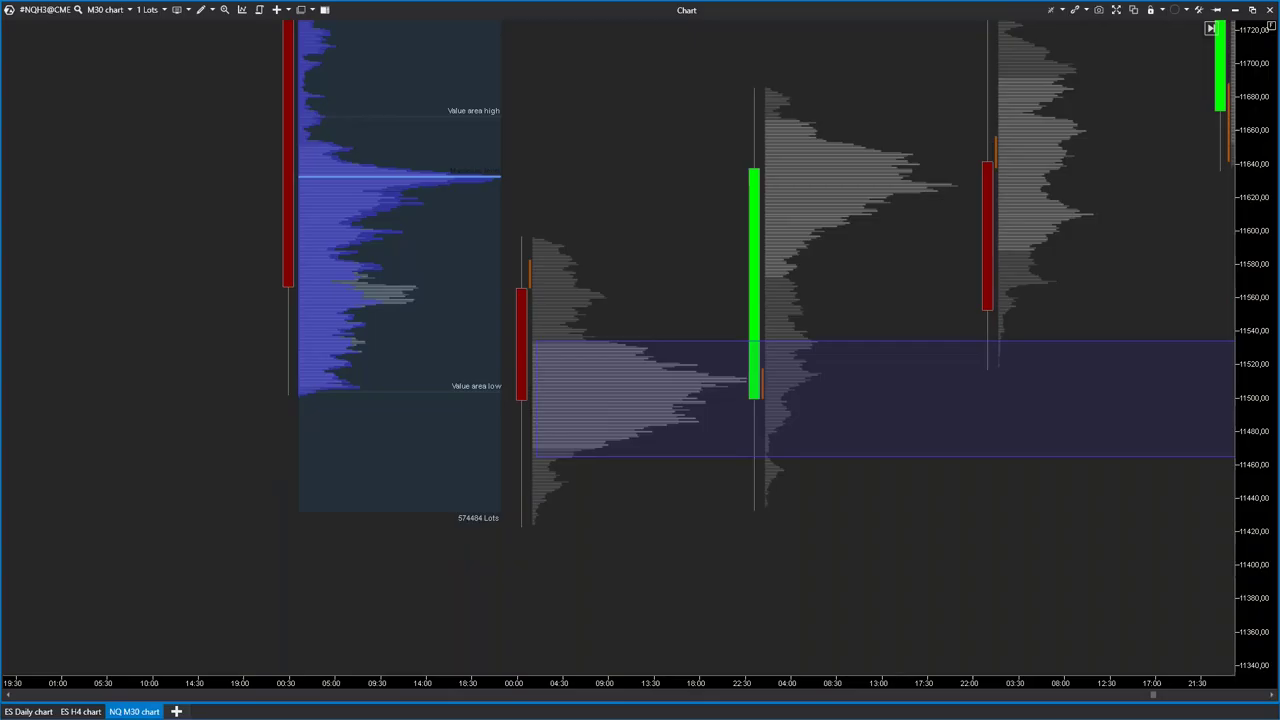
left_click_drag(750, 485, 584, 559)
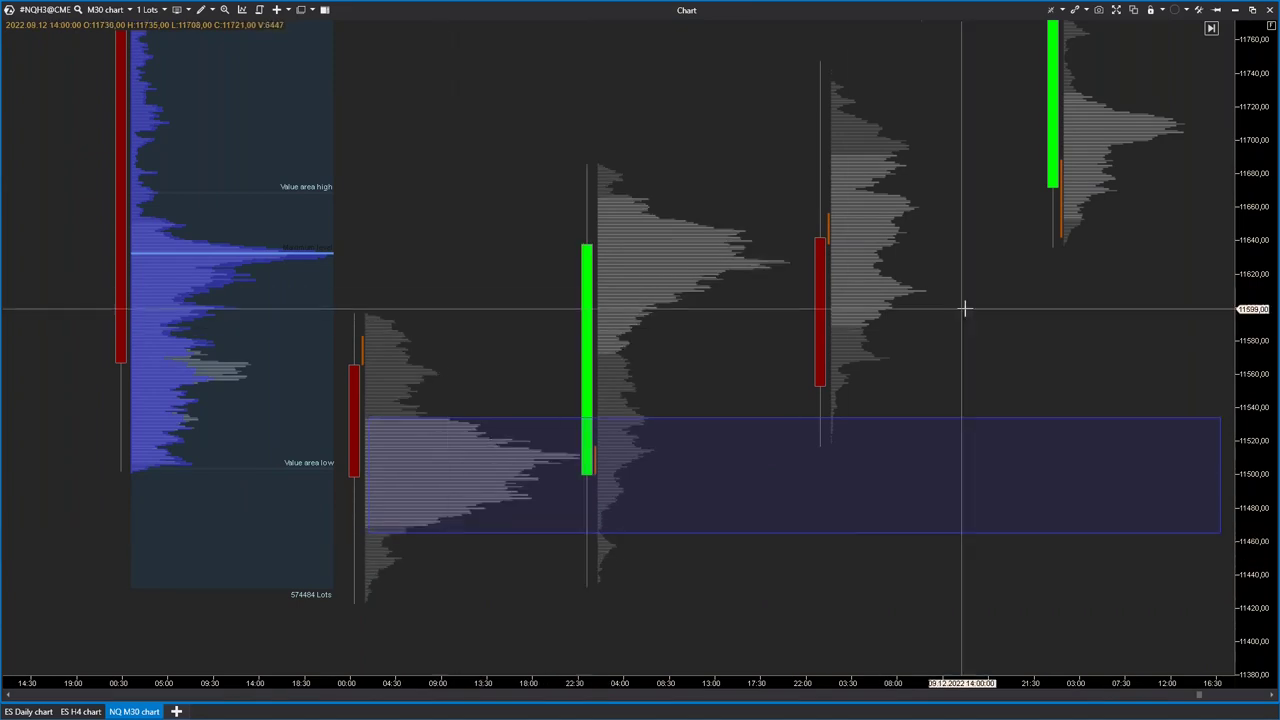
left_click_drag(963, 309, 841, 330)
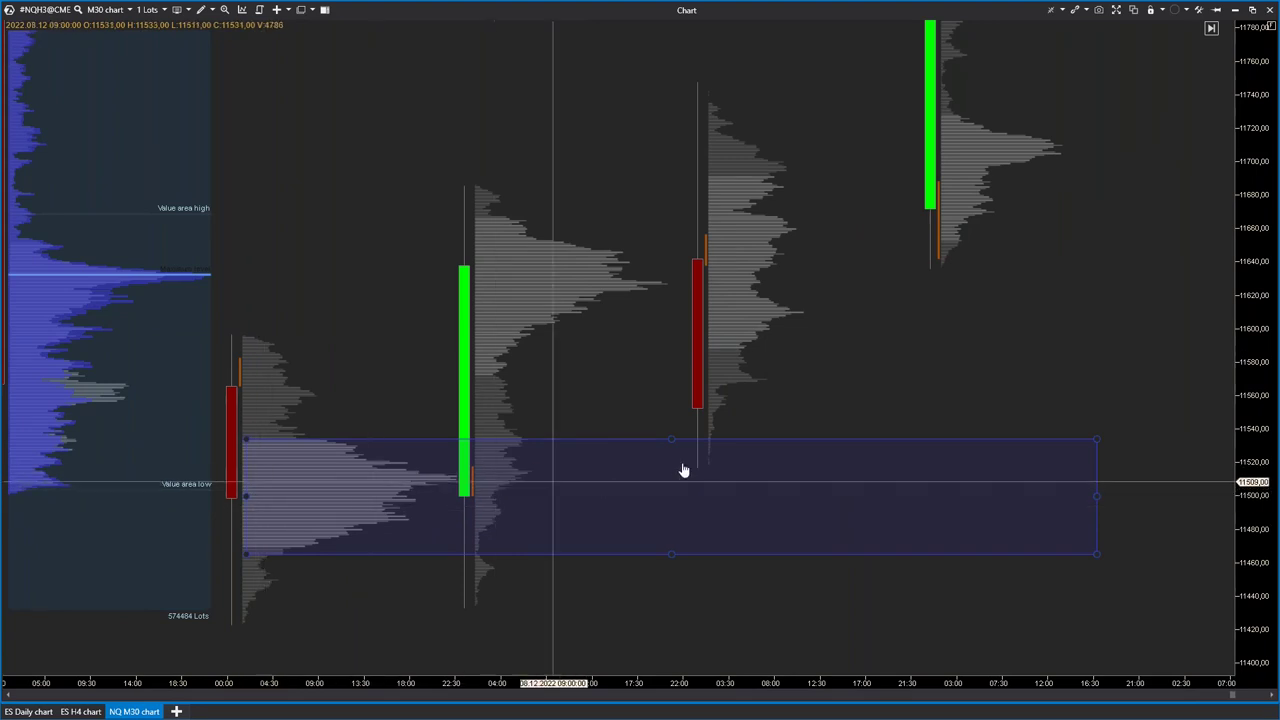
left_click_drag(669, 372, 1024, 341)
left_click_drag(479, 524, 149, 609)
left_click_drag(975, 372, 695, 481)
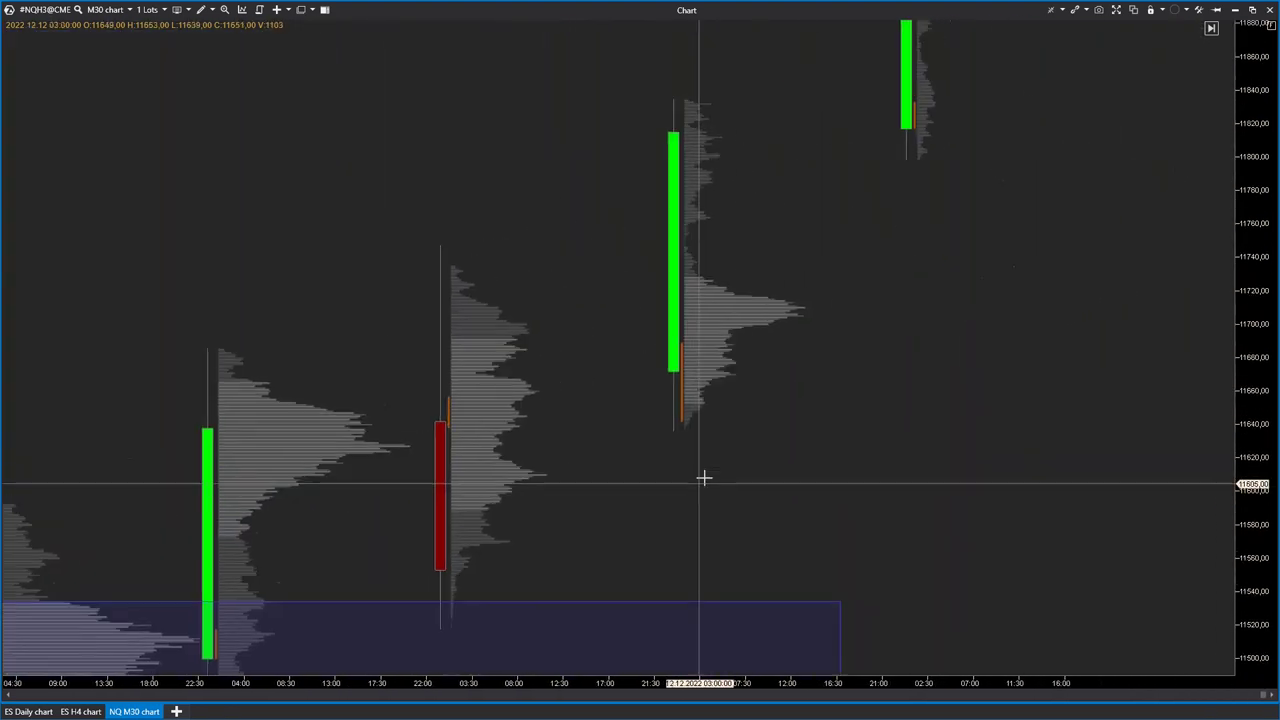
- Draw a rectangle over the widest volume area of the tall green candle's profile, from about 11728 down to 11696, extending it to the right
left_click_drag(760, 418, 654, 483)
left_click(210, 9)
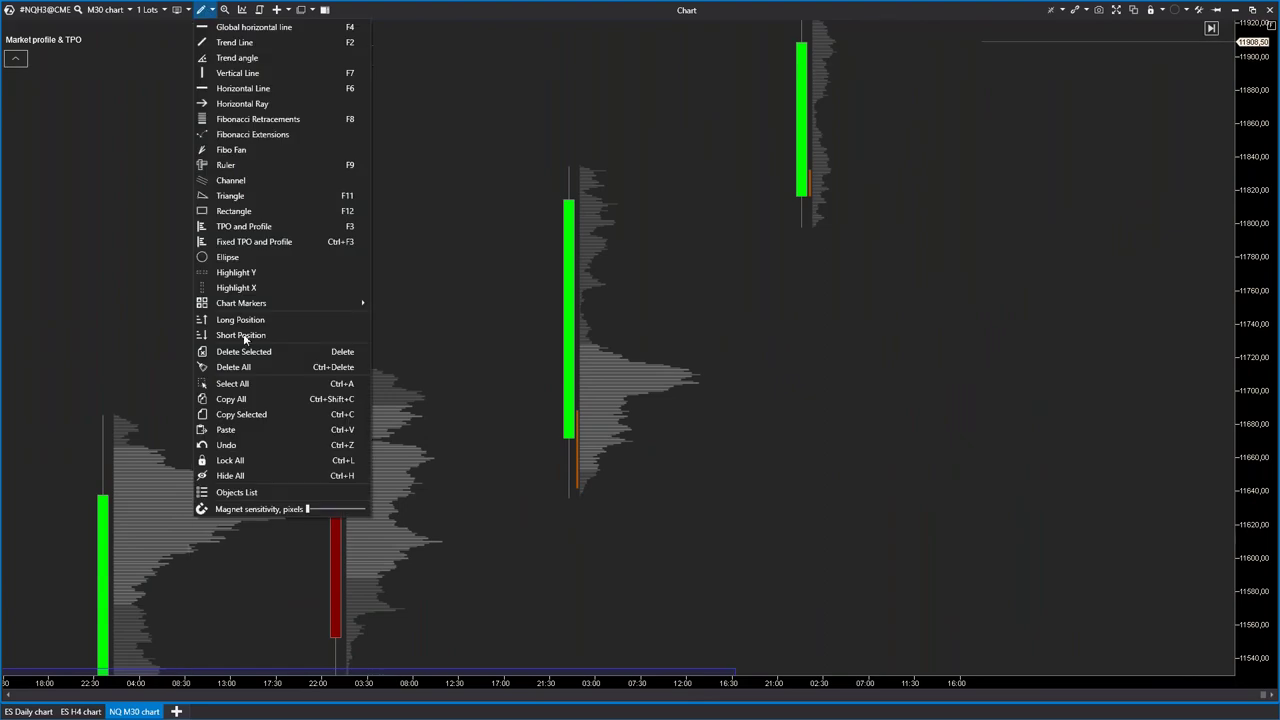
left_click(233, 211)
left_click(643, 347)
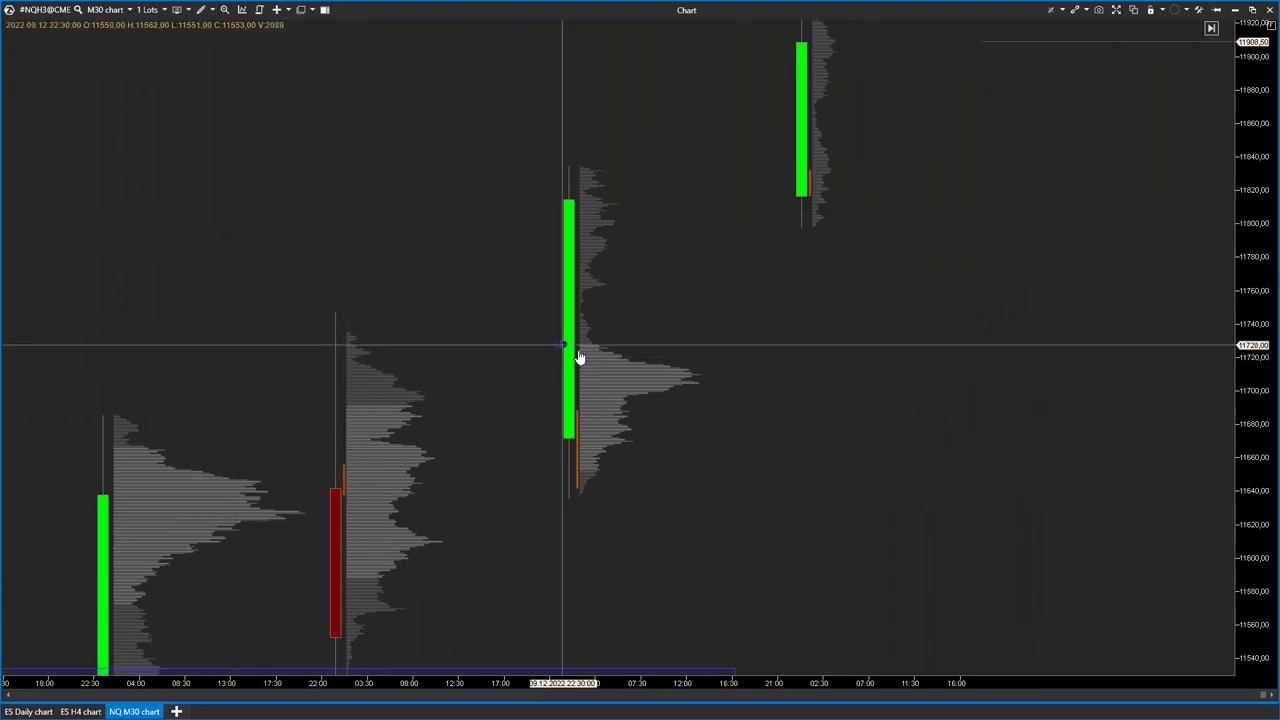
left_click(1180, 403)
- Examine the stepwise-rising profiles between the long lower rectangle and the rectangle on the tall green candle
left_click_drag(1060, 499, 734, 616)
left_click_drag(757, 268, 639, 479)
left_click_drag(548, 416, 556, 195)
left_click_drag(428, 540, 809, 377)
left_click_drag(557, 537, 586, 429)
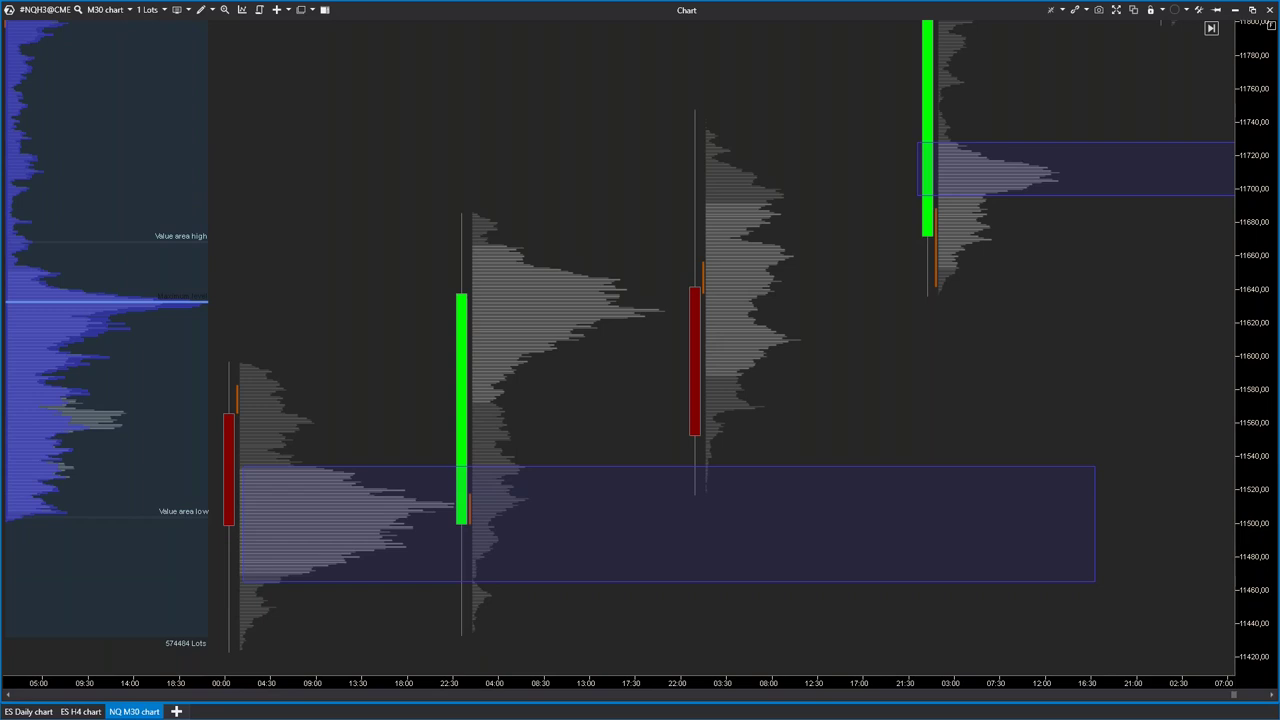
- Switch back to Paint and undo all strokes of the earlier sketch until the canvas is blank
key("alt+Tab")
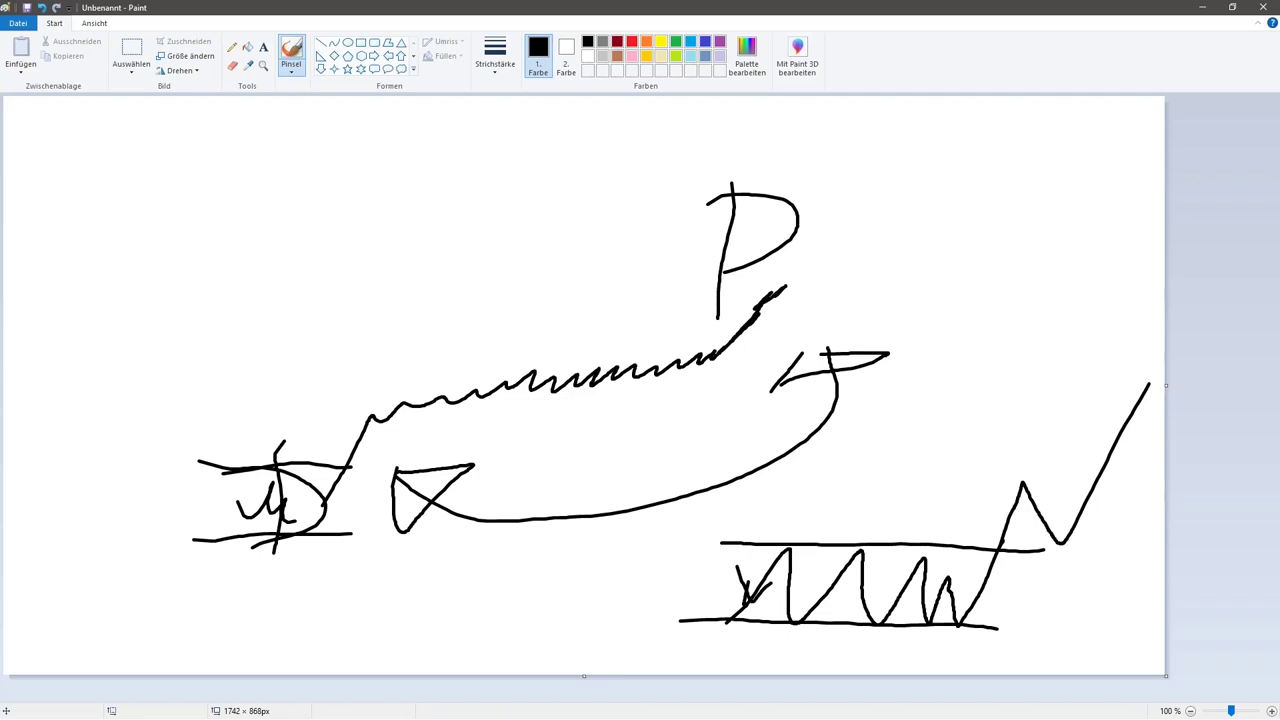
key("ctrl+z")
key("ctrl+z")
key("ctrl+z")
key("ctrl+z")
key("ctrl+z")
key("ctrl+z")
key("ctrl+z")
key("ctrl+z")
key("ctrl+z")
key("ctrl+z")
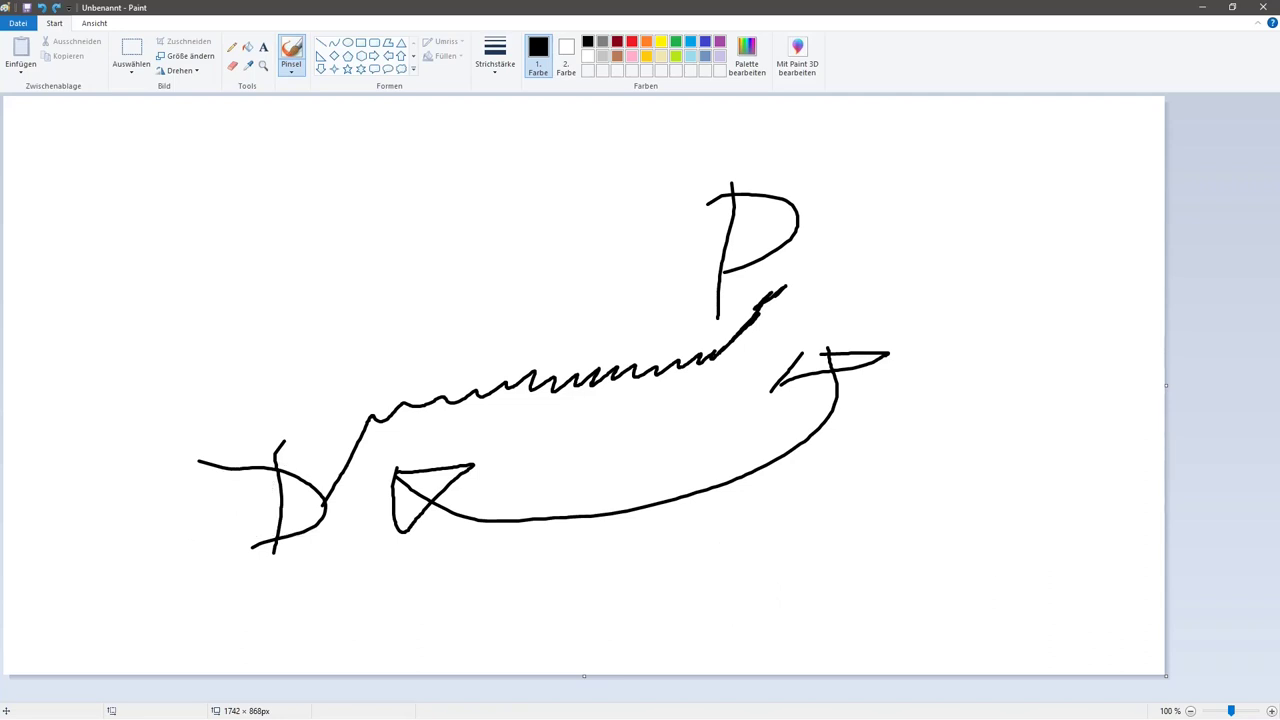
key("ctrl+z")
key("ctrl+z")
key("ctrl+z")
key("ctrl+z")
key("ctrl+z")
key("ctrl+z")
key("ctrl+z")
key("ctrl+z")
key("ctrl+z")
key("ctrl+z")
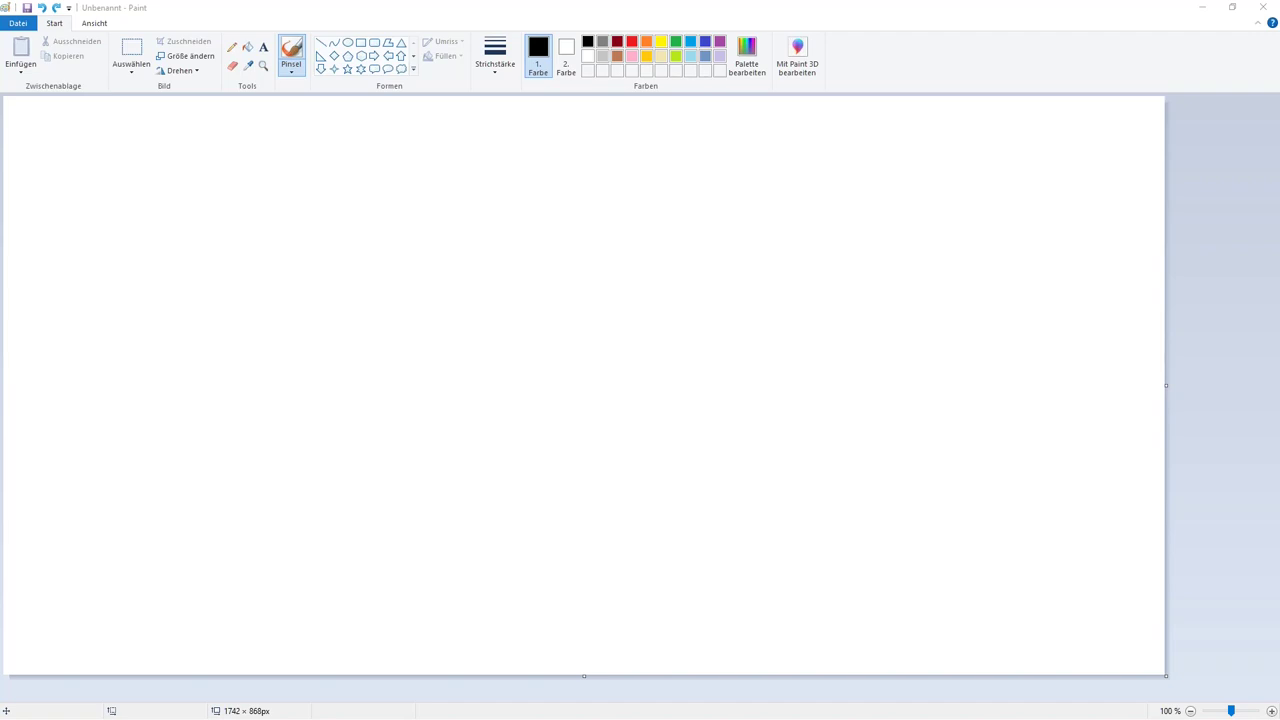
- Sketch two D-shaped profiles side by side, each with horizontal upper and lower boundary lines and a short dash inside
left_click_drag(160, 218, 134, 532)
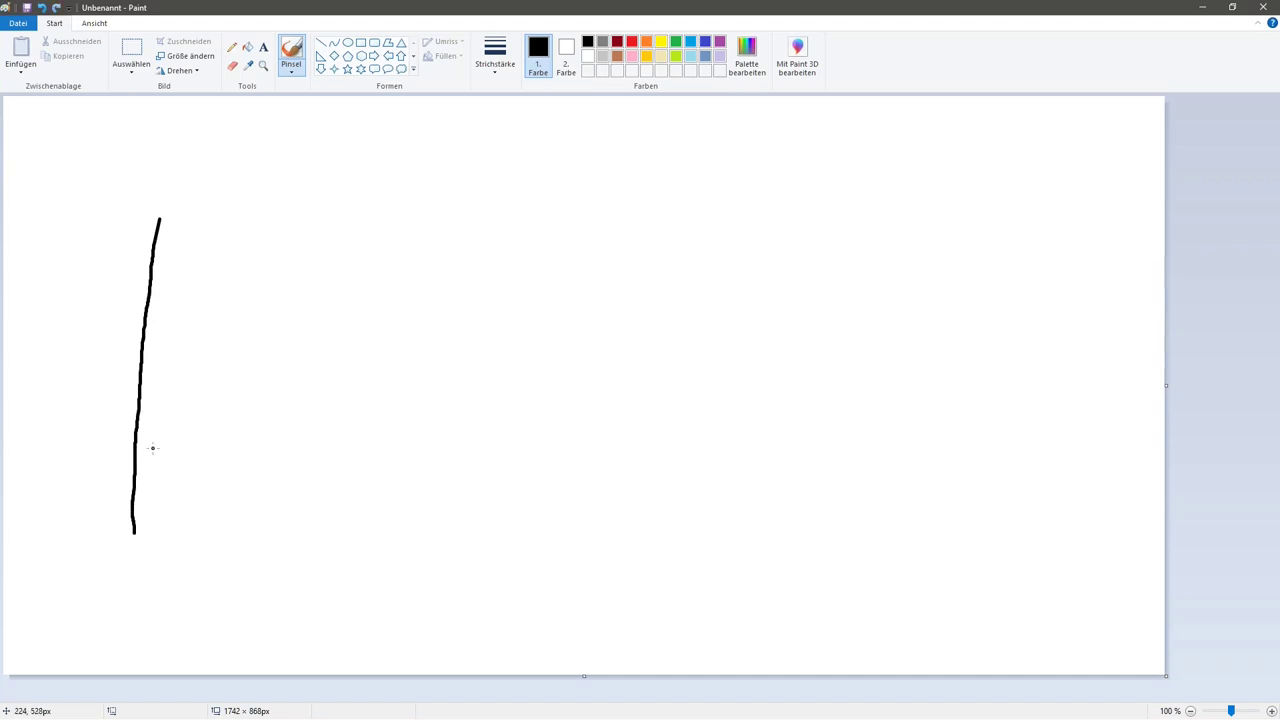
mouse_move(156, 266)
left_mouse_down()
mouse_move(250, 345)
mouse_move(133, 494)
mouse_move(460, 481)
mouse_move(224, 262)
mouse_move(588, 238)
left_mouse_up()
left_click_drag(772, 259, 794, 513)
mouse_move(768, 308)
left_mouse_down()
mouse_move(886, 400)
mouse_move(794, 467)
mouse_move(1105, 453)
mouse_move(1000, 281)
mouse_move(1098, 280)
left_mouse_up()
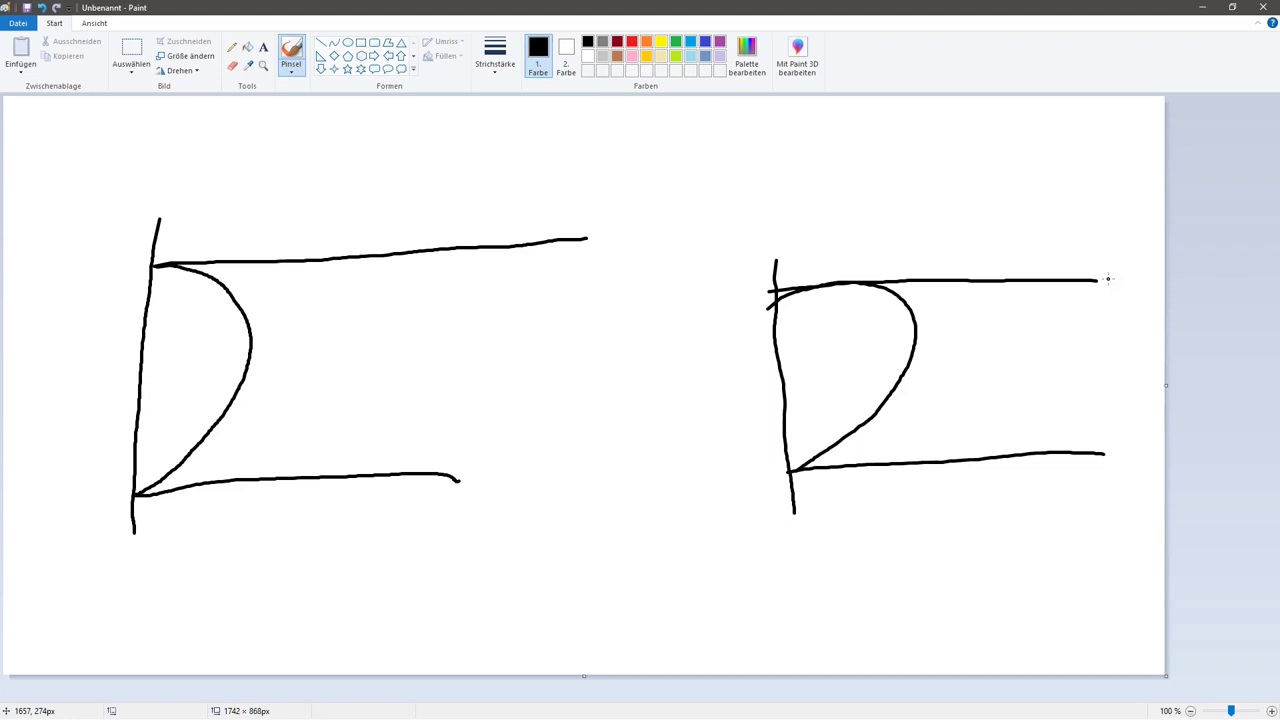
left_click_drag(164, 376, 233, 368)
left_click_drag(852, 358, 895, 361)
- Sketch price falling into the left range and price breaking upward from the right one, circling each retest of the upper line
mouse_move(148, 117)
left_mouse_down()
mouse_move(214, 152)
mouse_move(337, 338)
mouse_move(384, 258)
mouse_move(433, 350)
left_mouse_up()
mouse_move(370, 244)
left_mouse_down()
mouse_move(402, 274)
mouse_move(371, 266)
left_mouse_up()
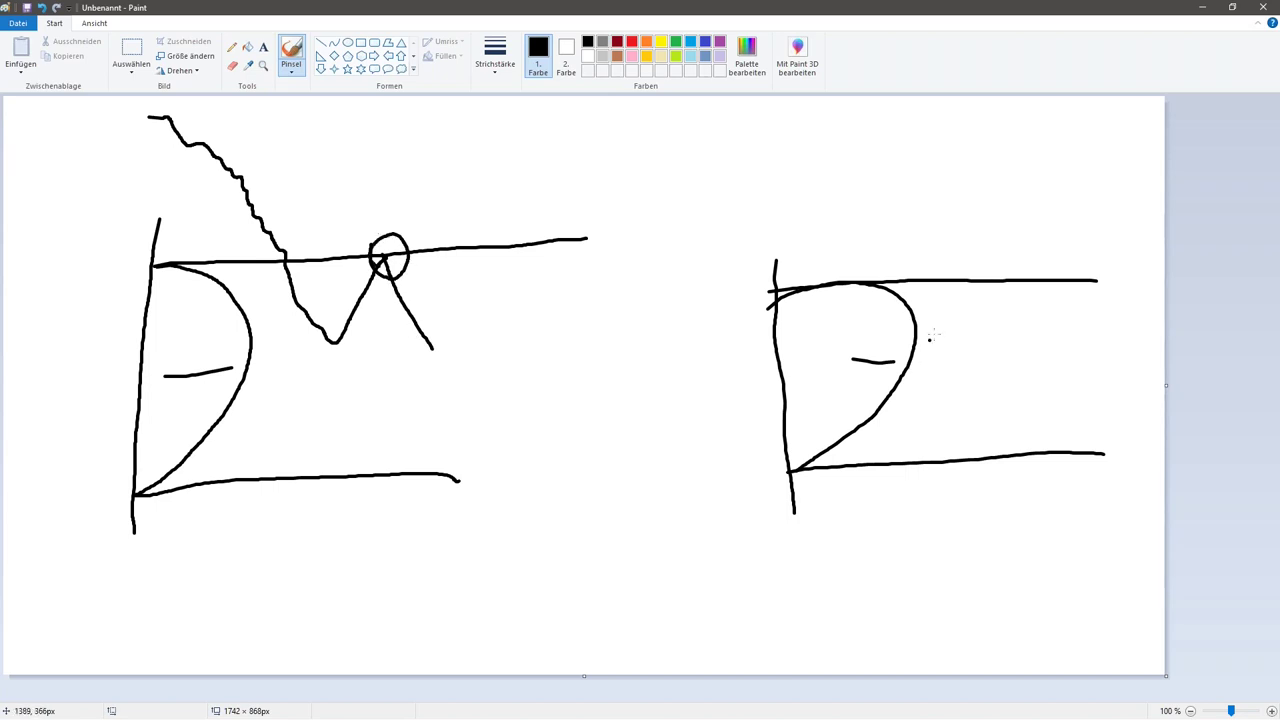
mouse_move(907, 369)
left_mouse_down()
mouse_move(1034, 194)
mouse_move(1070, 270)
mouse_move(1133, 132)
left_mouse_up()
left_click_drag(1090, 270, 1074, 272)
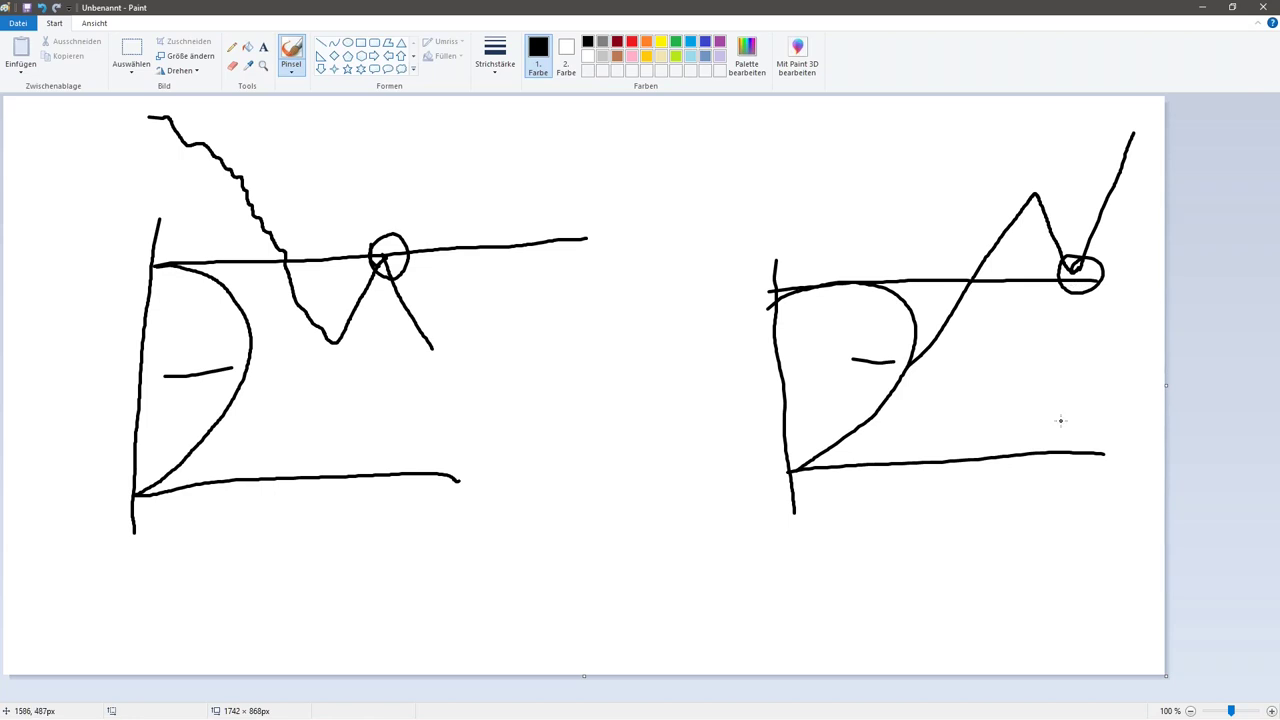
- Add a stroke parallel to the right breakout and two short lines beneath the right circle and above the left circle
left_click_drag(950, 364, 1068, 147)
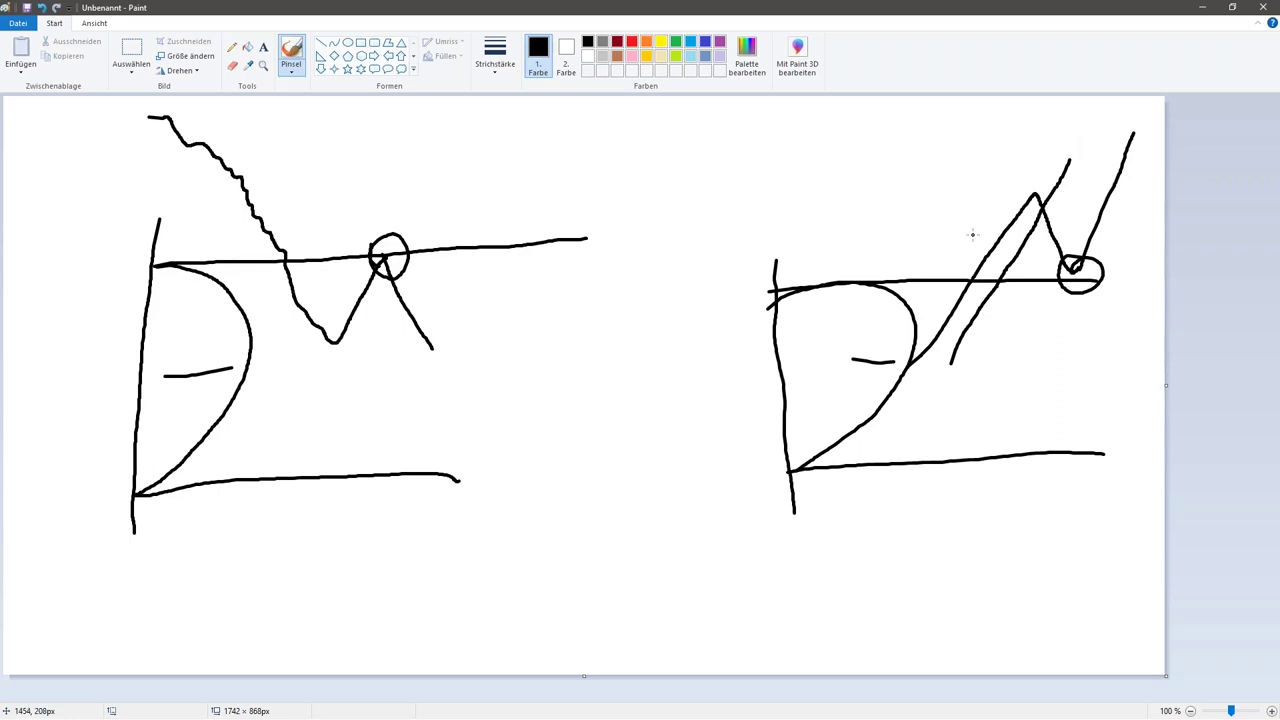
mouse_move(1042, 307)
left_mouse_down()
mouse_move(1114, 300)
mouse_move(1104, 318)
mouse_move(1116, 321)
left_mouse_up()
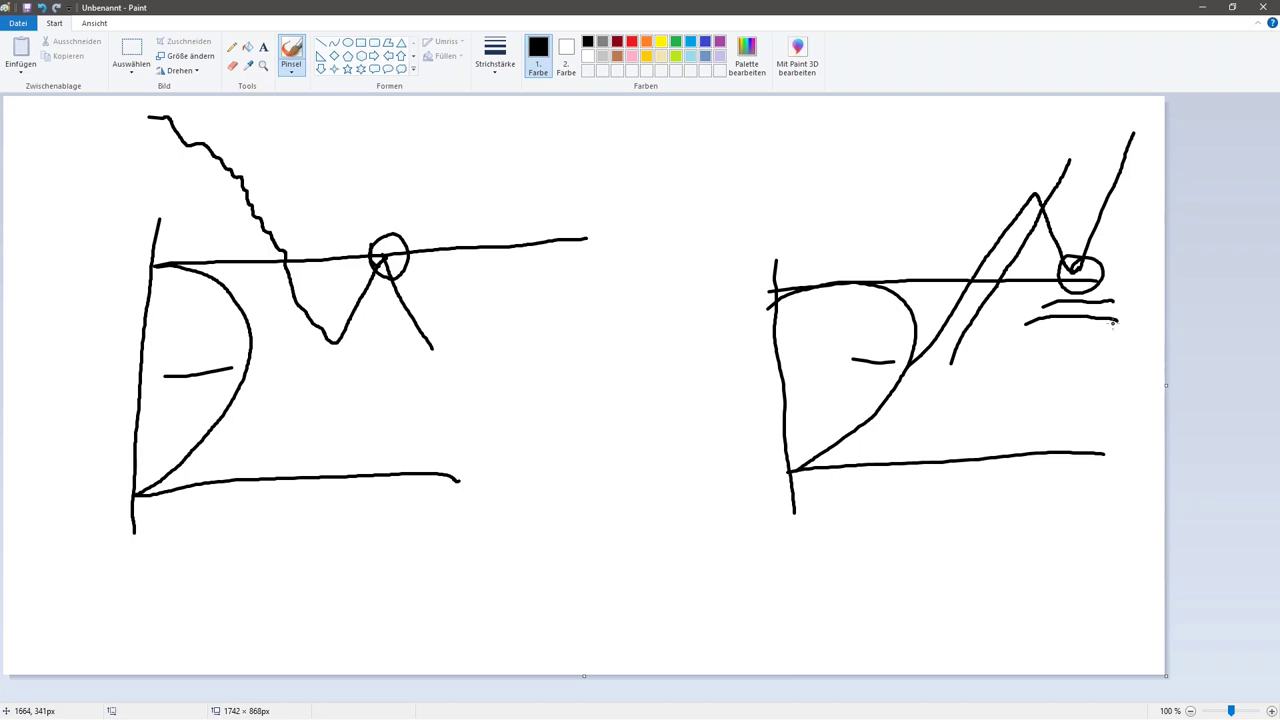
left_click_drag(358, 210, 442, 207)
left_click_drag(346, 188, 465, 181)
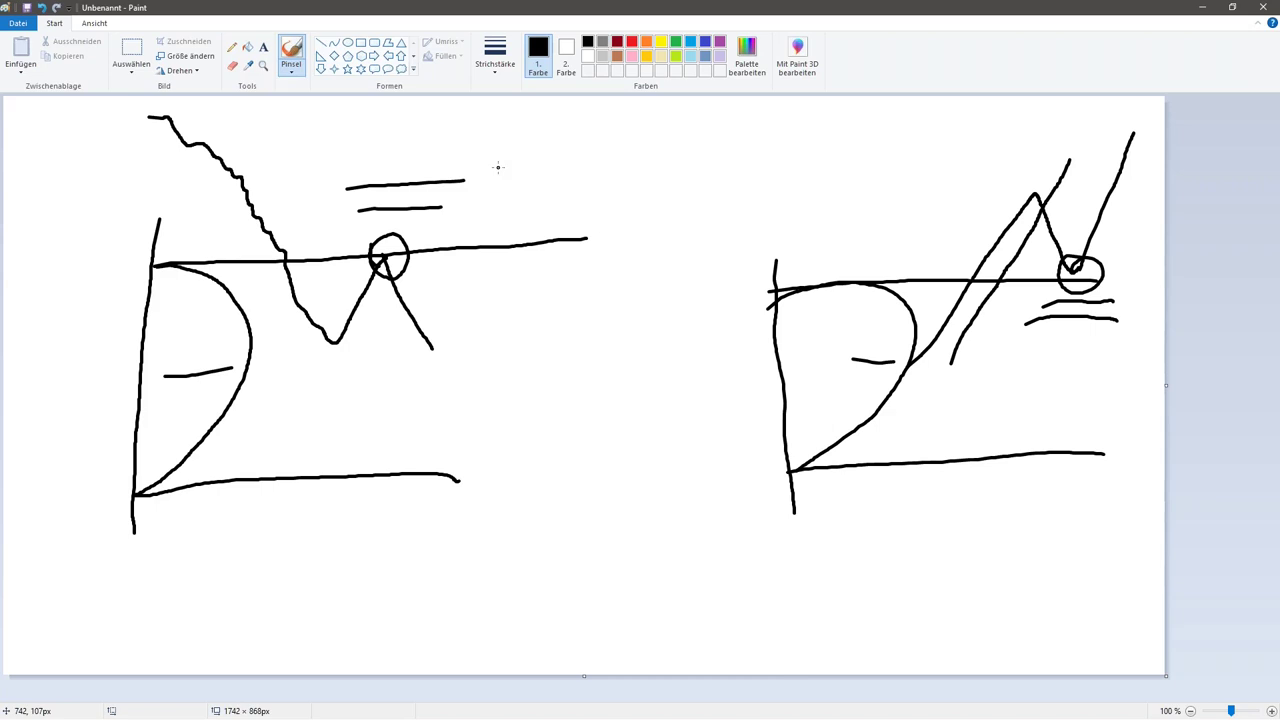
- Undo every stroke of the two-profile sketch until the canvas is blank
key("ctrl+z")
key("ctrl+z")
key("ctrl+z")
key("ctrl+z")
key("ctrl+z")
key("ctrl+z")
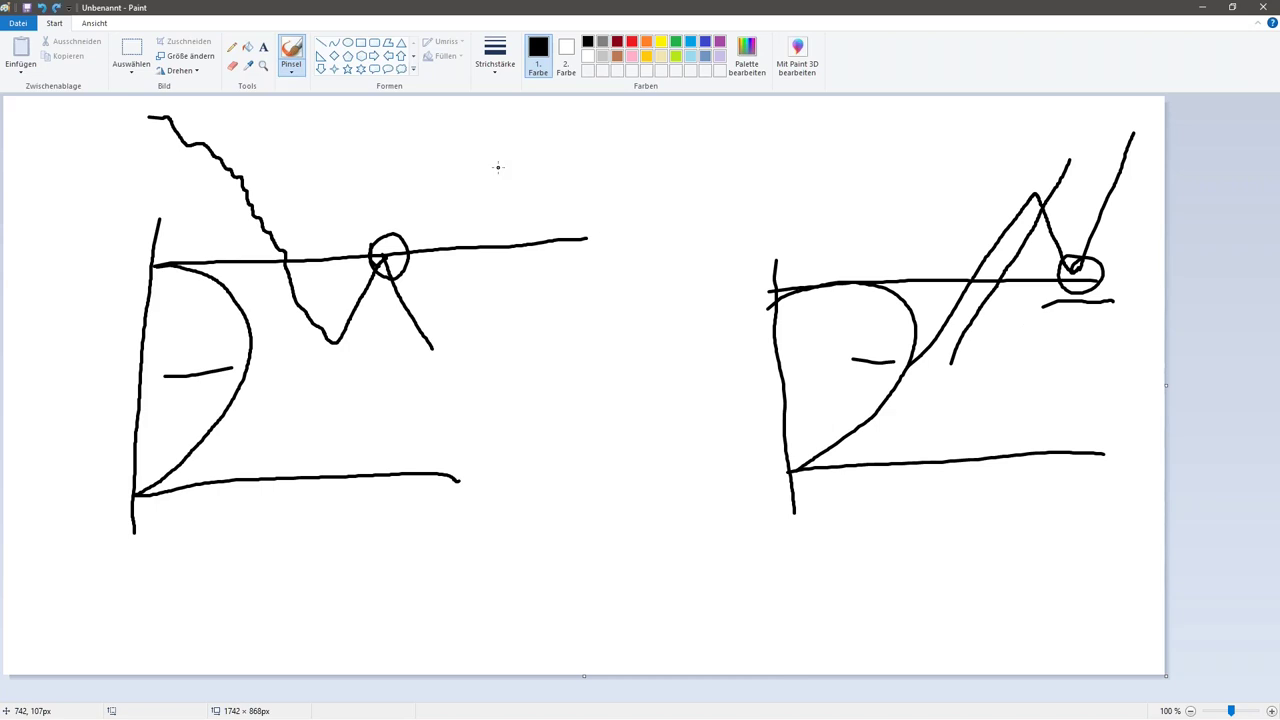
key("ctrl+z")
key("ctrl+z")
key("ctrl+z")
key("ctrl+z")
key("ctrl+z")
key("ctrl+z")
key("ctrl+z")
key("ctrl+z")
key("ctrl+z")
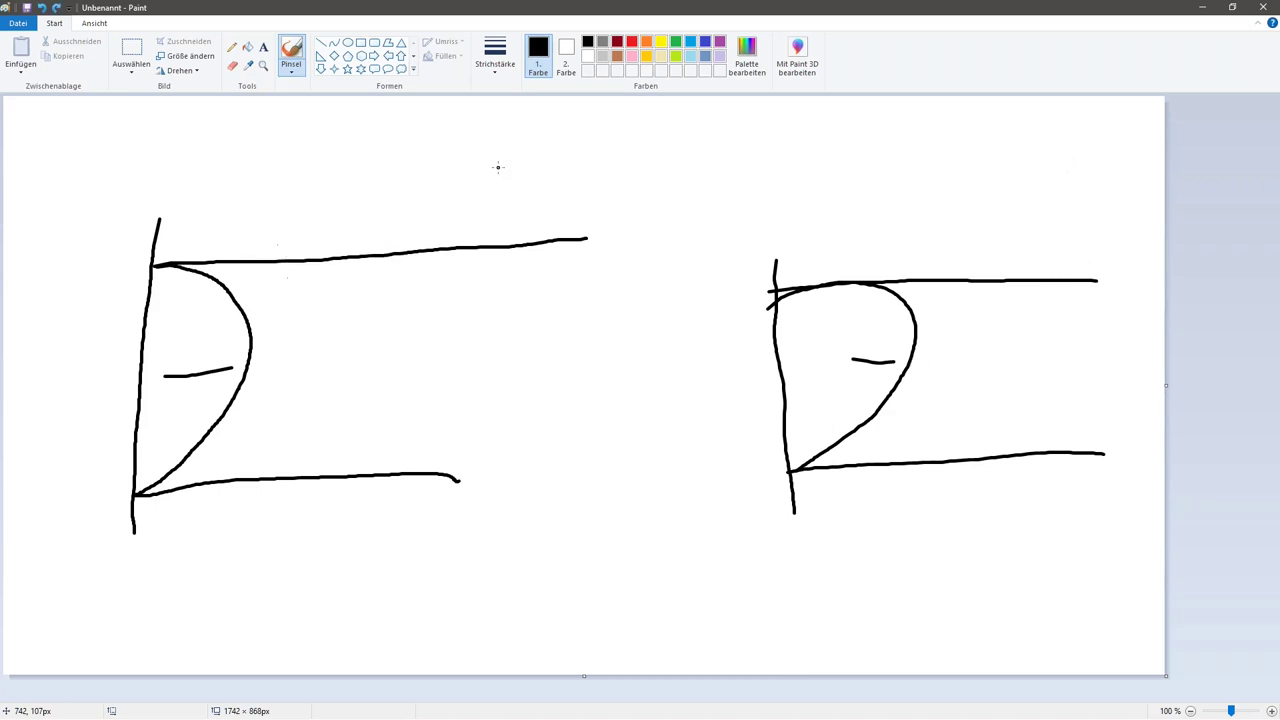
key("ctrl+z")
key("ctrl+z")
key("ctrl+z")
key("ctrl+z")
key("ctrl+z")
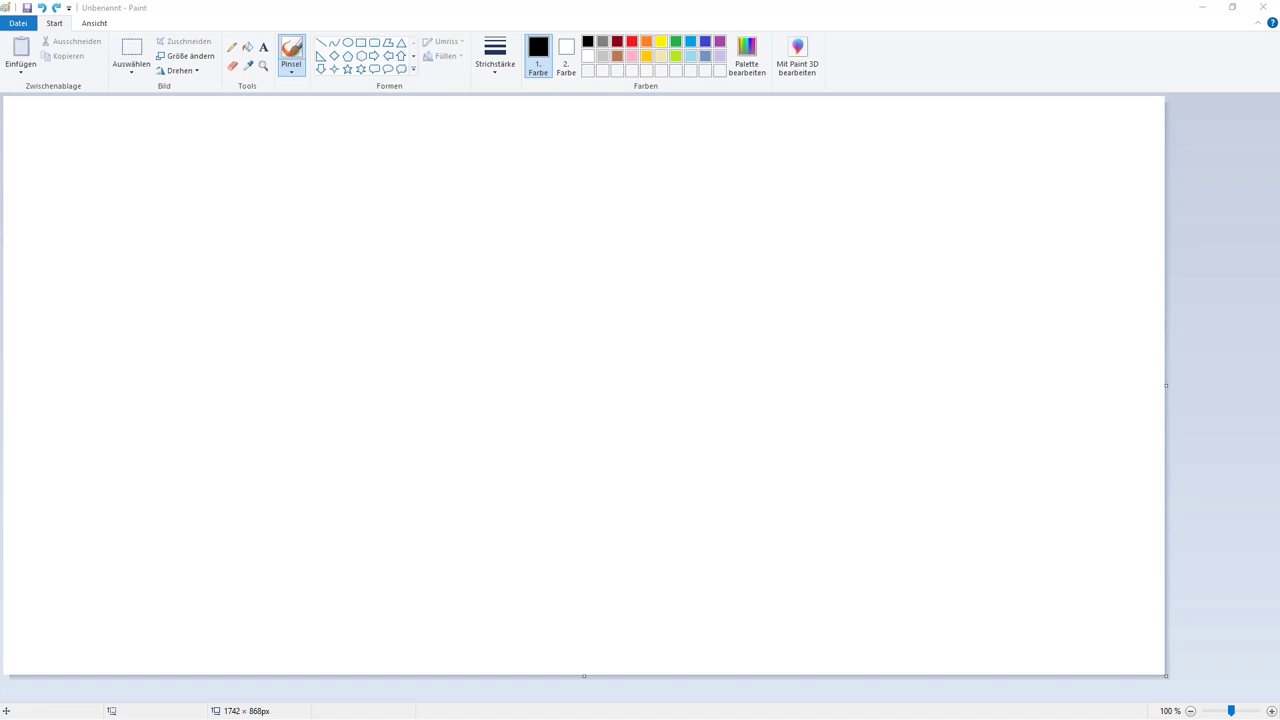
- Sketch one large D-shaped profile with long horizontal boundary lines running right from its upper and lower ends
left_click_drag(357, 189, 362, 546)
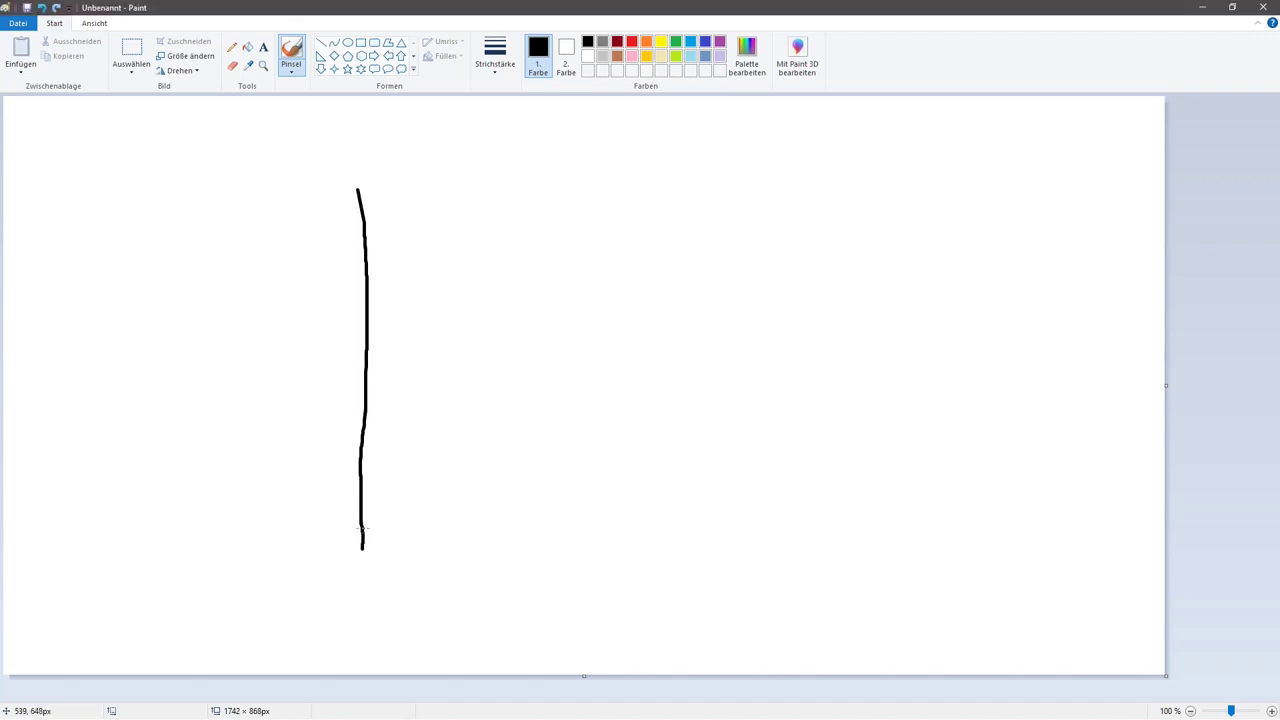
mouse_move(368, 236)
left_mouse_down()
mouse_move(517, 386)
mouse_move(368, 481)
left_mouse_up()
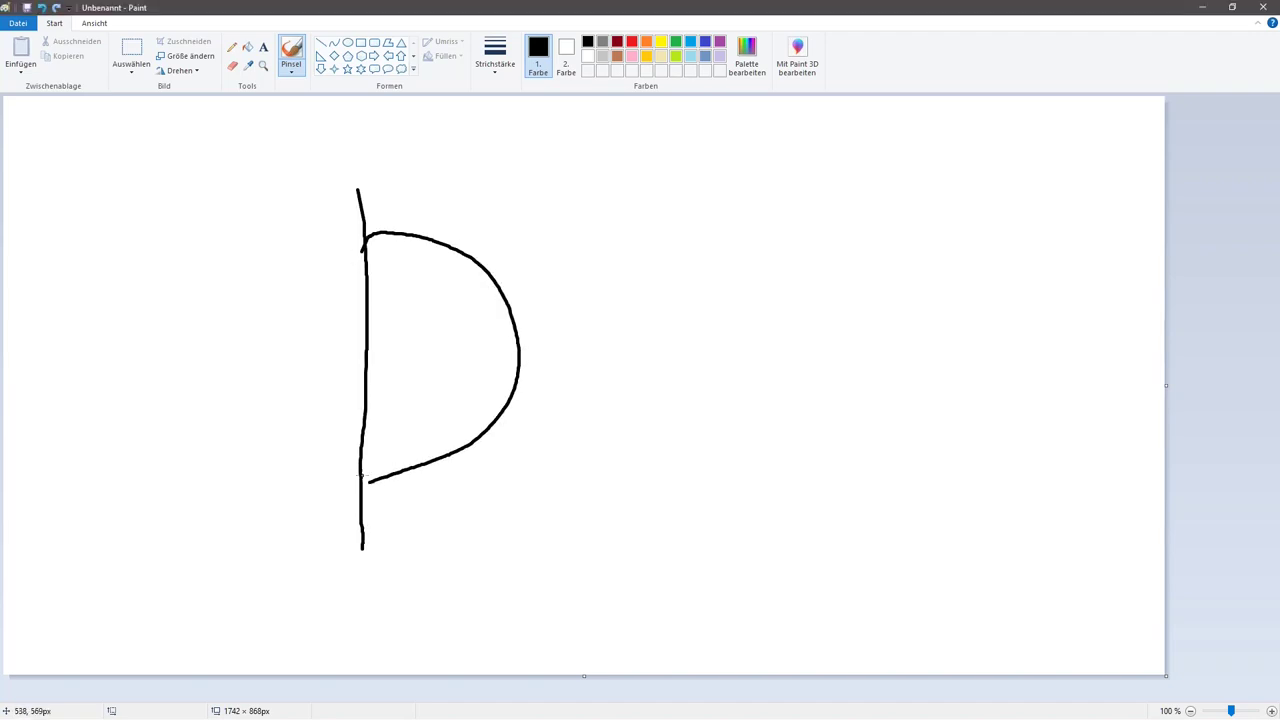
left_click_drag(366, 228, 981, 243)
left_click_drag(366, 484, 946, 474)
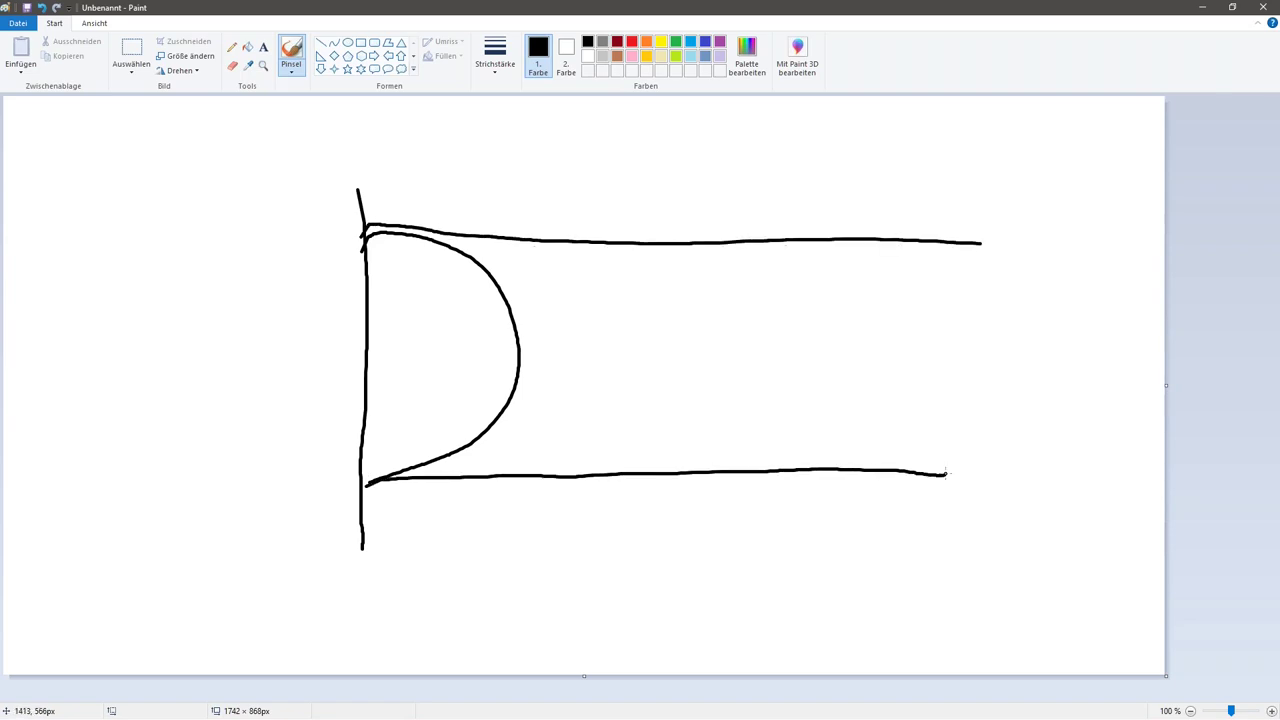
- Sketch shrinking price swings beneath the upper boundary, a circled breakout with retest and continuation, and flat and rising lines framing the swings
mouse_move(424, 399)
left_mouse_down()
mouse_move(444, 393)
mouse_move(548, 245)
mouse_move(566, 325)
mouse_move(614, 330)
mouse_move(629, 255)
mouse_move(666, 280)
mouse_move(712, 276)
mouse_move(798, 258)
mouse_move(797, 237)
left_mouse_up()
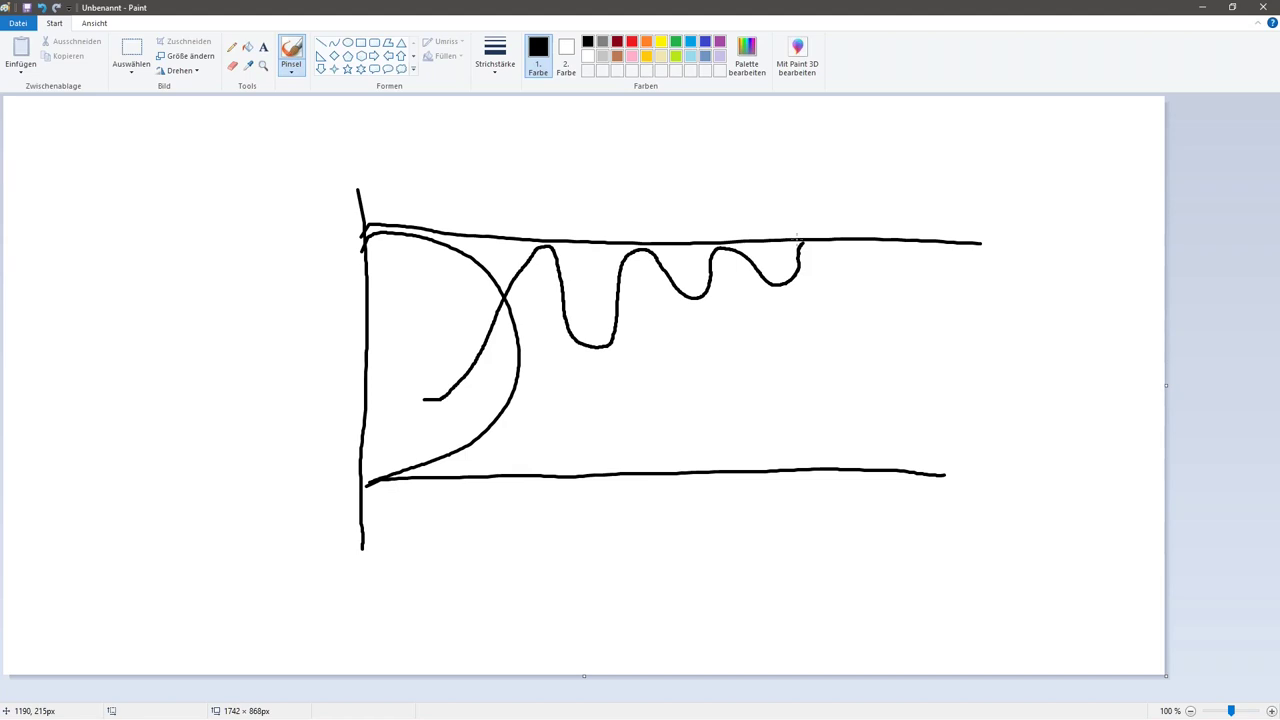
mouse_move(798, 238)
left_mouse_down()
mouse_move(870, 131)
mouse_move(1126, 39)
left_mouse_up()
mouse_move(429, 434)
left_mouse_down()
mouse_move(740, 296)
mouse_move(888, 251)
left_mouse_up()
left_click_drag(428, 231, 866, 230)
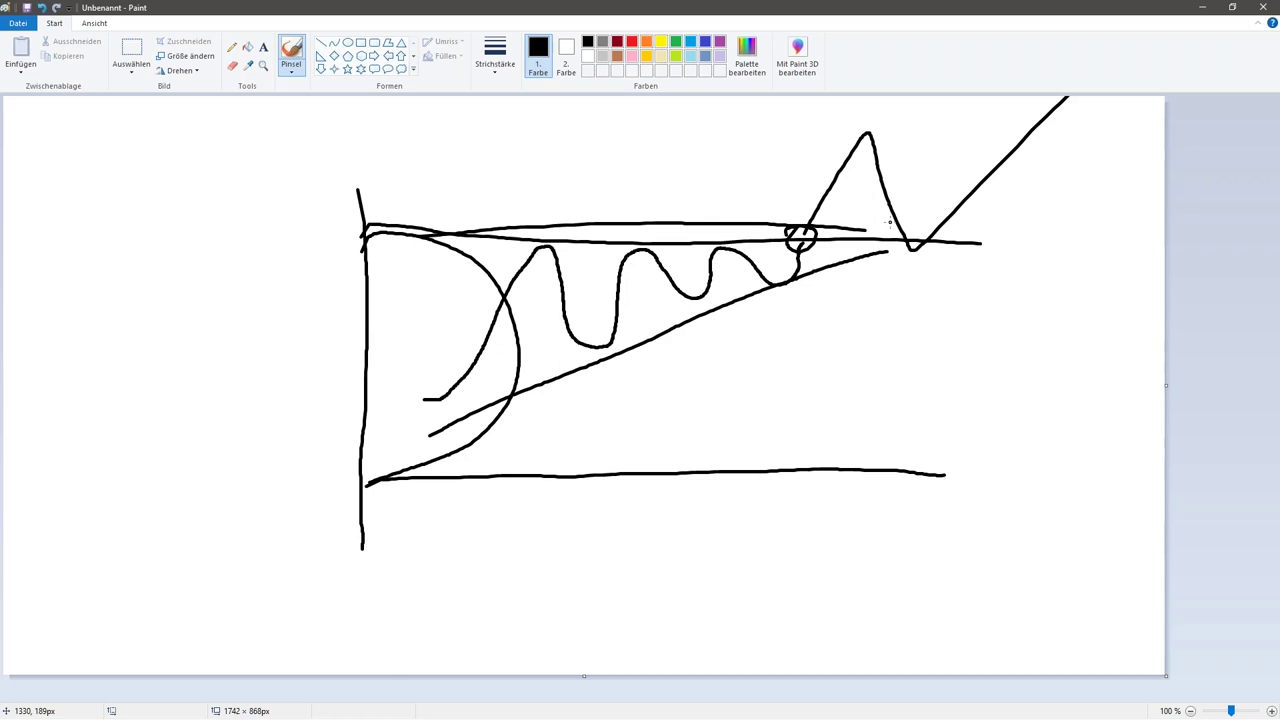
- Add a second rising line and a small triangle beside the range, retrace the breakout path, and circle its retest of the upper boundary
mouse_move(450, 434)
left_mouse_down()
mouse_move(550, 412)
mouse_move(868, 281)
left_mouse_up()
left_click(1006, 355)
mouse_move(983, 331)
left_mouse_down()
mouse_move(1026, 394)
mouse_move(1052, 346)
mouse_move(987, 344)
left_mouse_up()
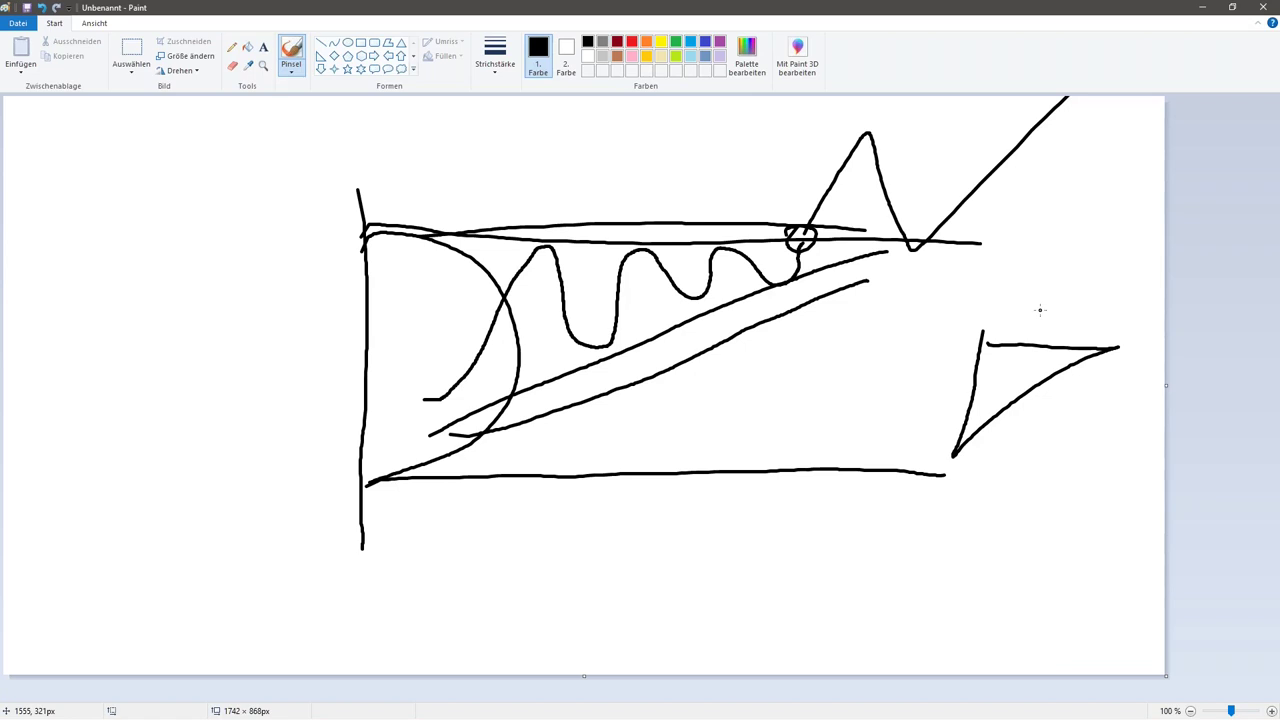
mouse_move(780, 258)
left_mouse_down()
mouse_move(862, 134)
mouse_move(908, 246)
mouse_move(1043, 105)
left_mouse_up()
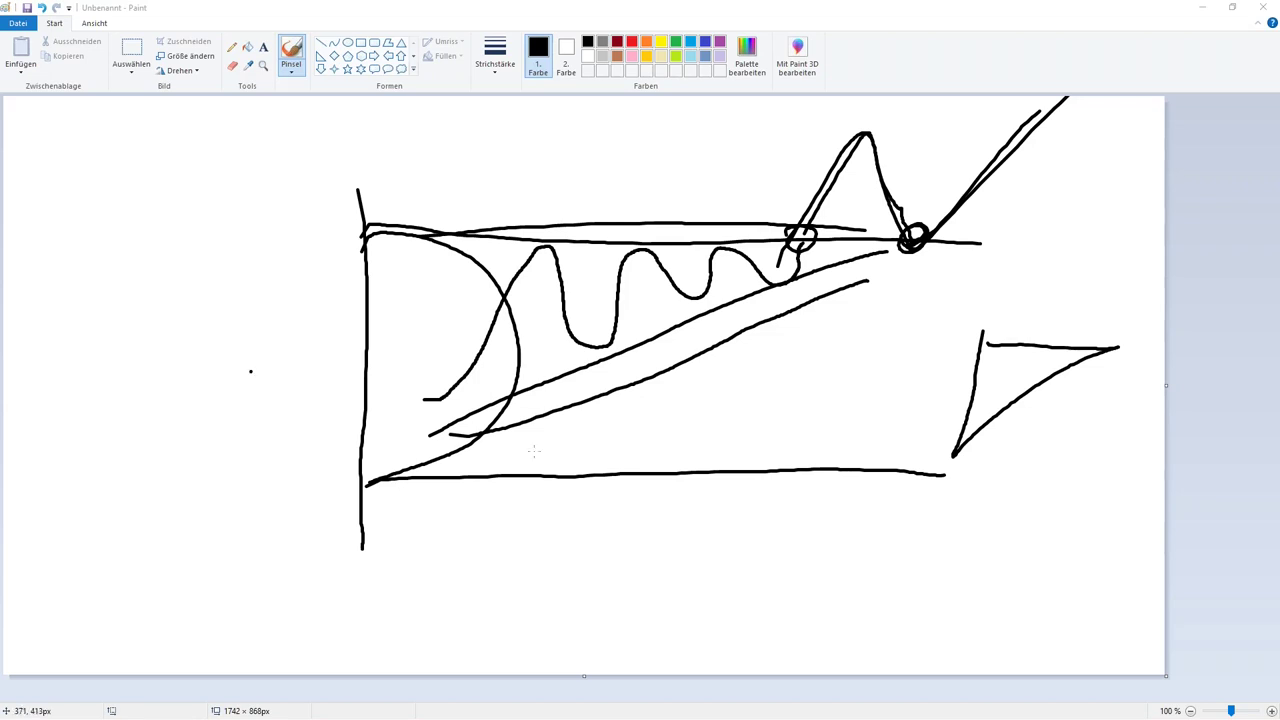
- Switch back to the trading chart and examine the marked rectangles and the sequence of profiles around them
left_click(1203, 9)
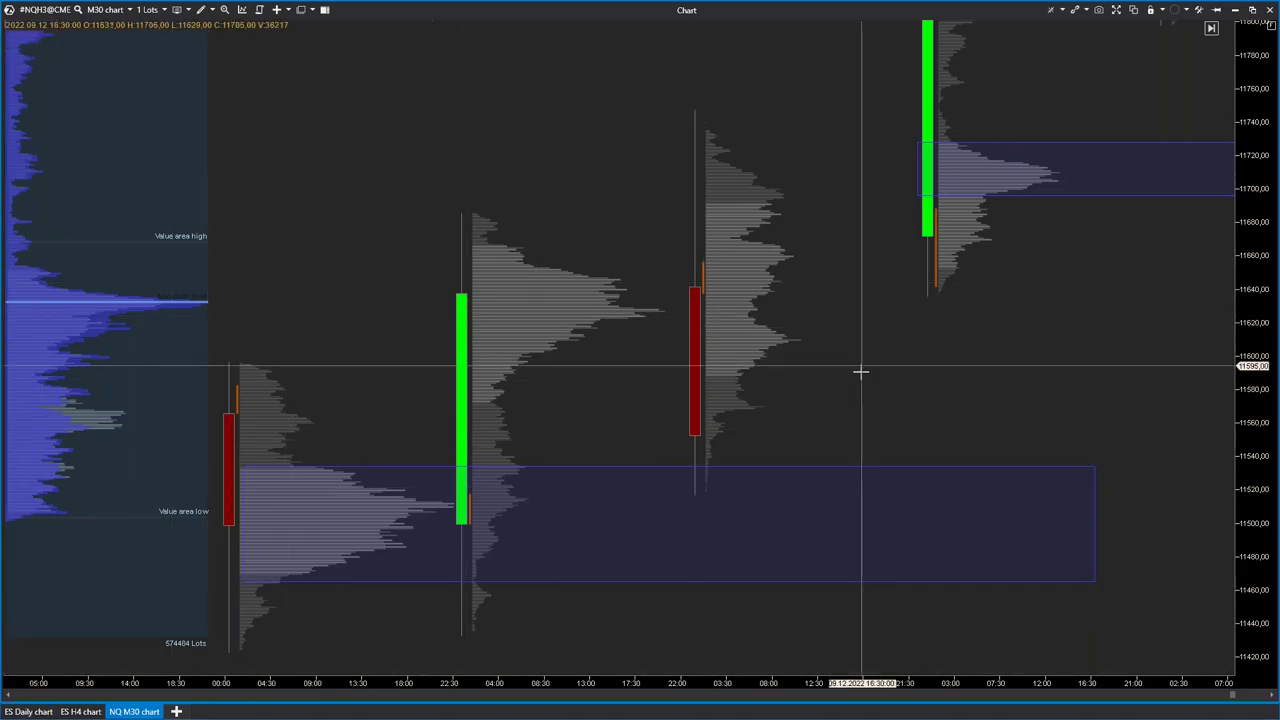
left_click_drag(860, 369, 771, 426)
left_click_drag(570, 673, 763, 649)
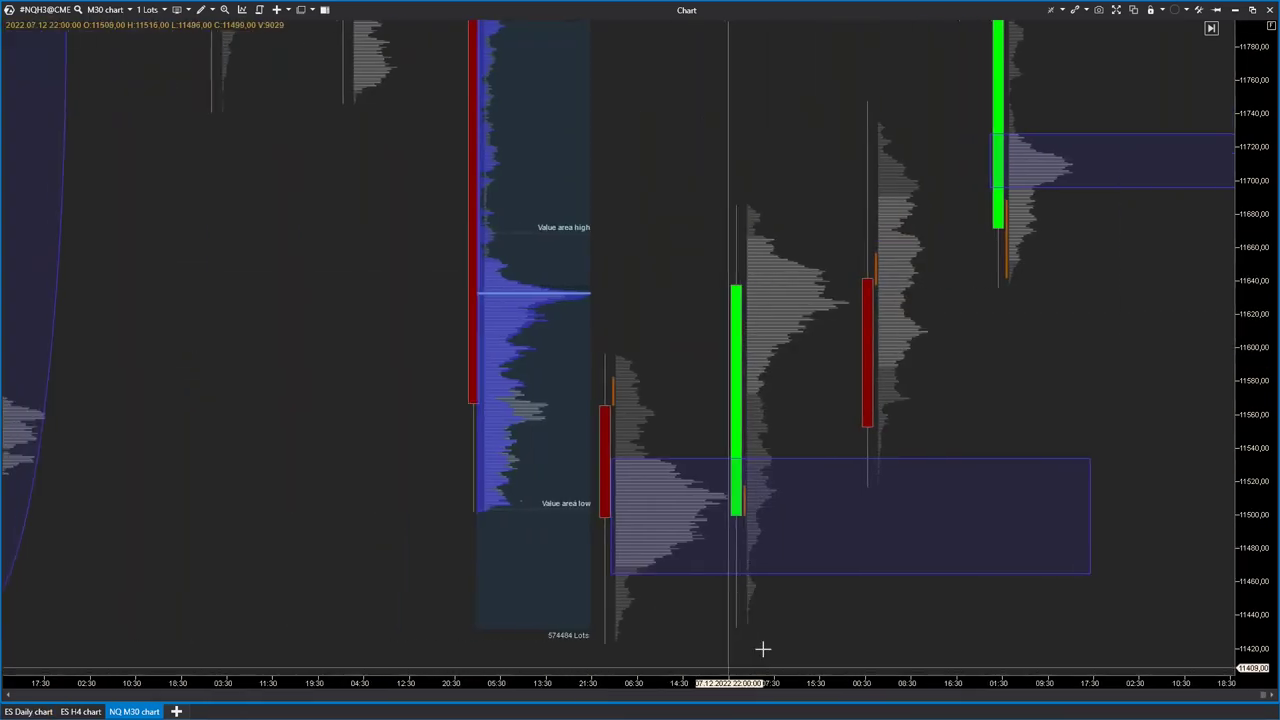
left_click_drag(1262, 181, 1240, 585)
left_click_drag(931, 532, 720, 542)
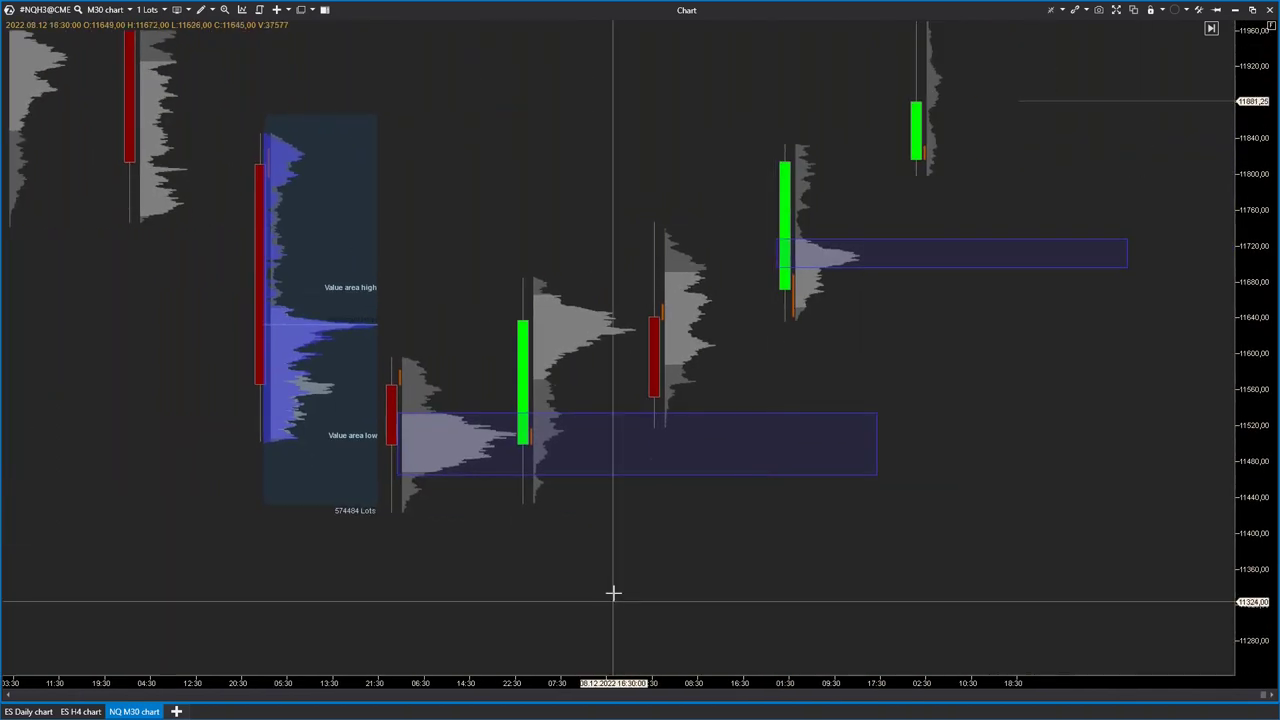
left_click_drag(453, 679, 545, 654)
left_click_drag(794, 569, 622, 577)
left_click_drag(891, 271, 800, 72)
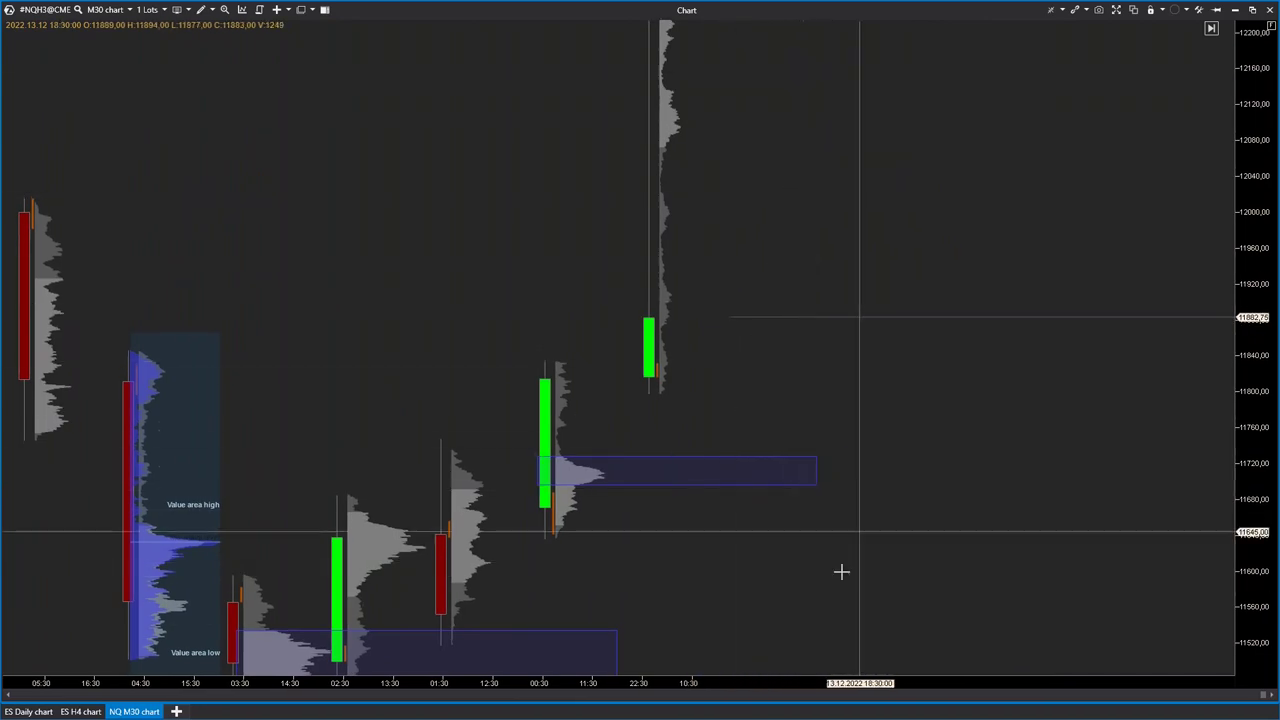
left_click_drag(821, 625, 869, 428)
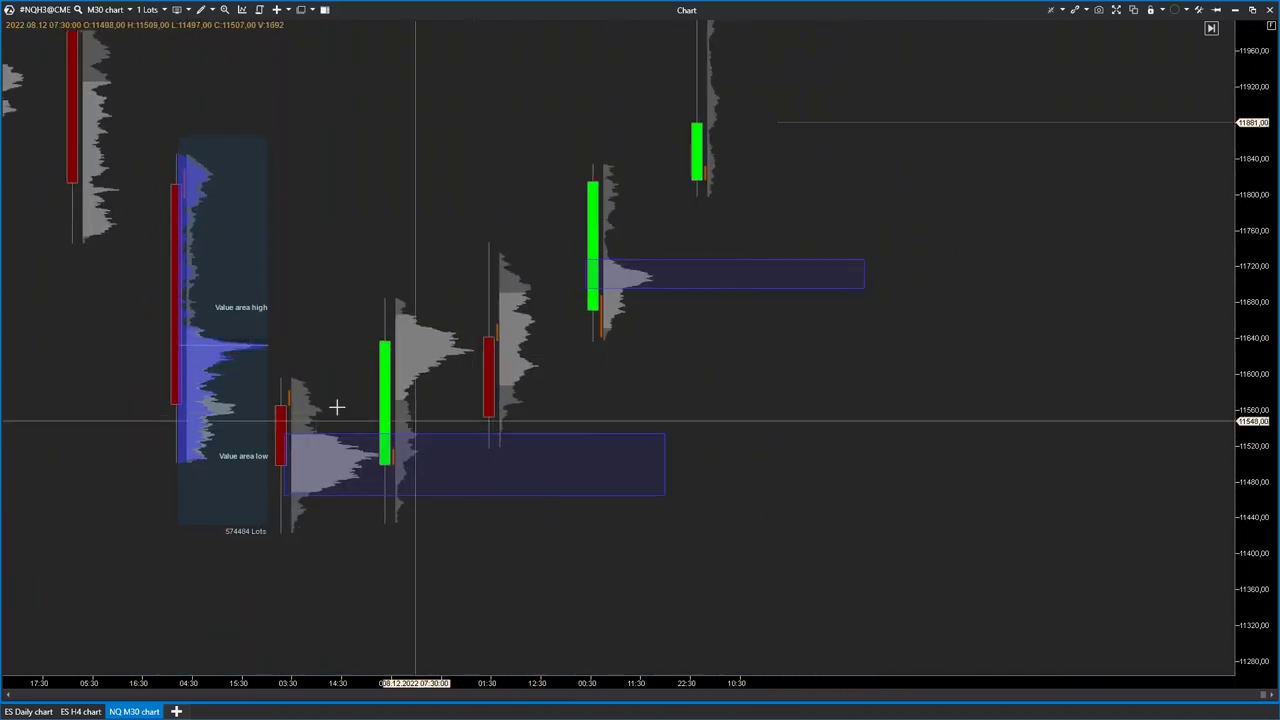
- Draw a rectangle over the first mid-November red candle's main volume area, about 11820 to 11720, and extend it past the tall green candle
left_click_drag(311, 291, 753, 333)
mouse_move(337, 571)
left_mouse_down()
mouse_move(611, 500)
mouse_move(845, 521)
left_mouse_up()
left_click_drag(150, 448, 787, 487)
left_click_drag(684, 500, 557, 526)
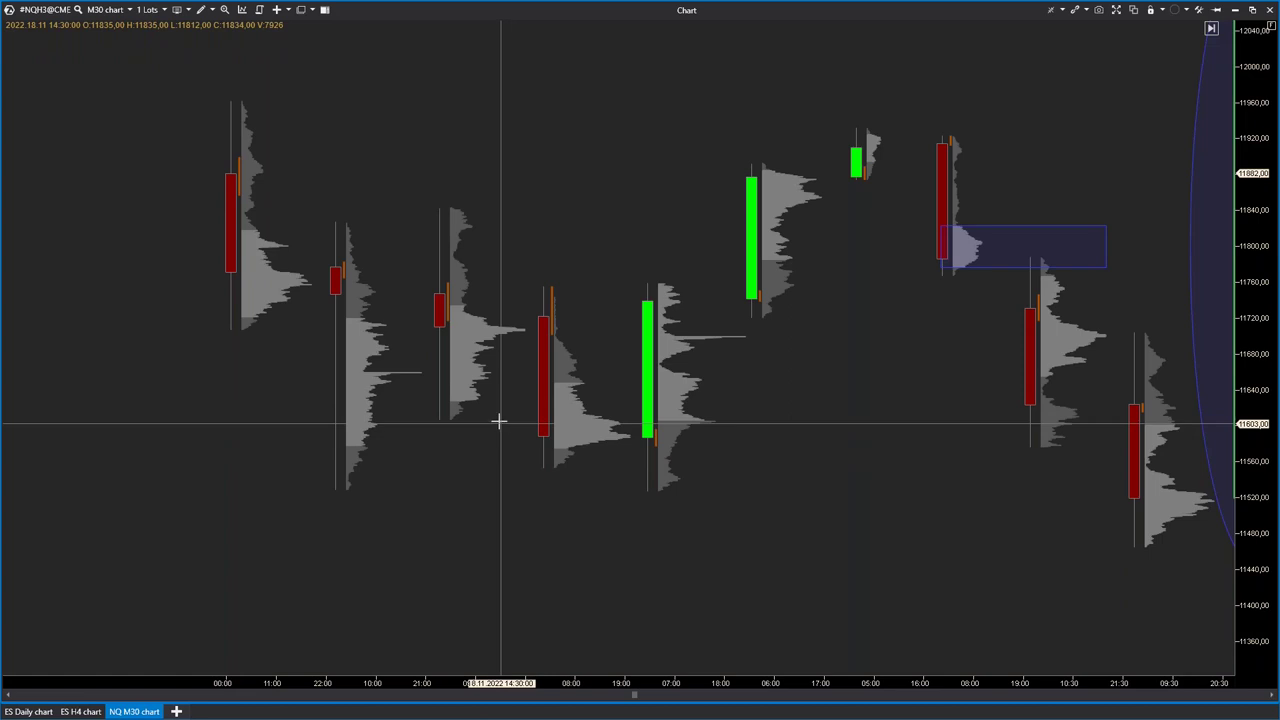
left_click(205, 9)
left_click(355, 208)
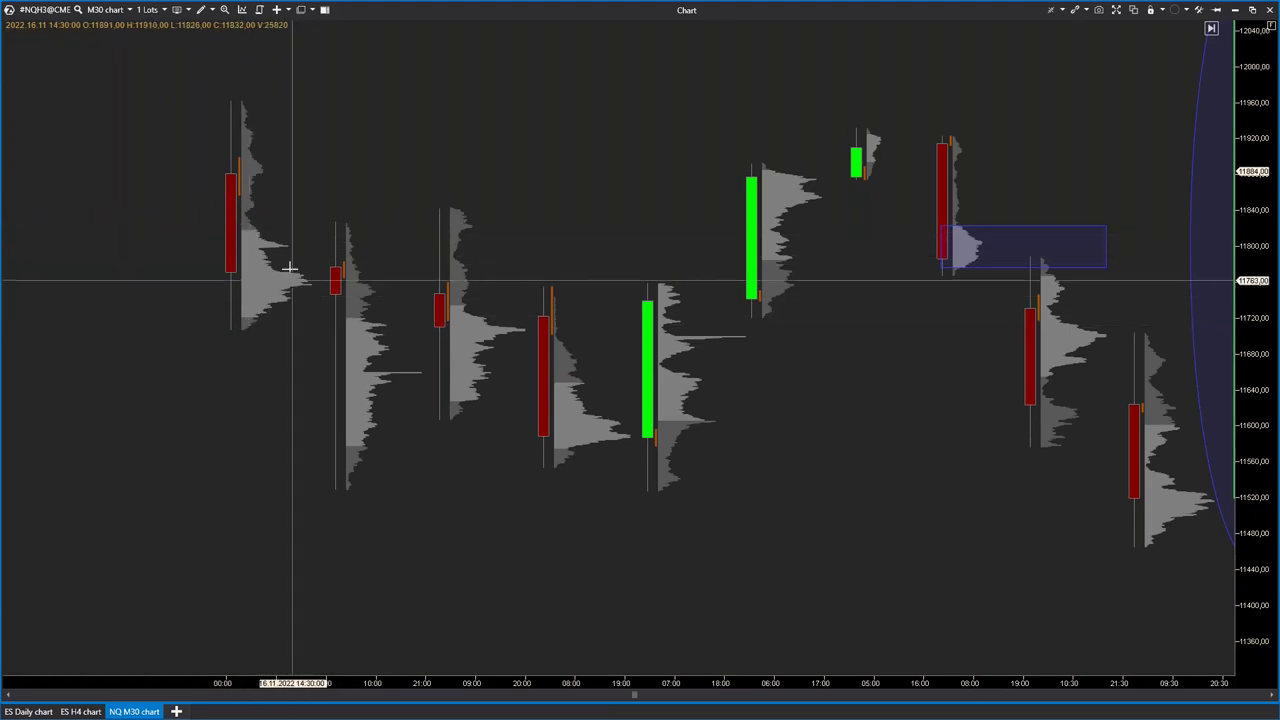
left_click(210, 9)
left_click(222, 220)
left_click_drag(230, 226, 593, 320)
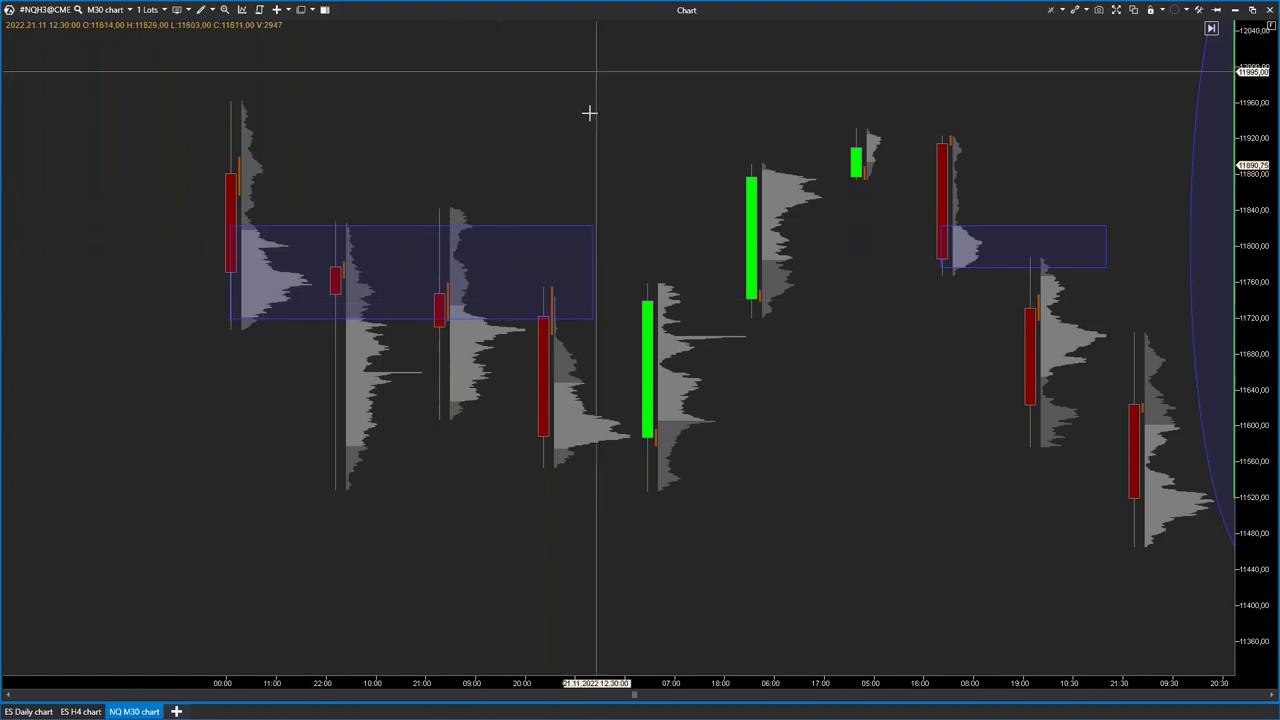
left_click_drag(592, 270, 858, 271)
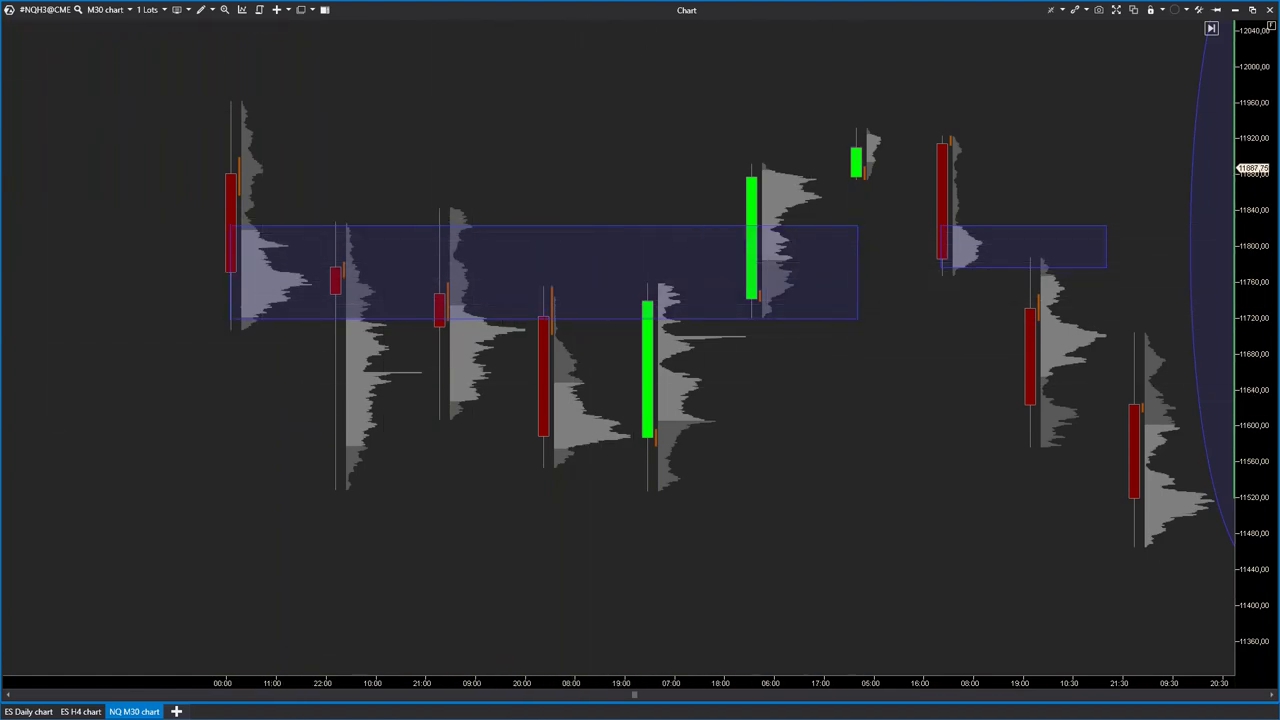
- Examine the profiles inside and below the new rectangle and the following sessions up to the ellipse at a larger scale
left_click_drag(1271, 553, 1178, 62)
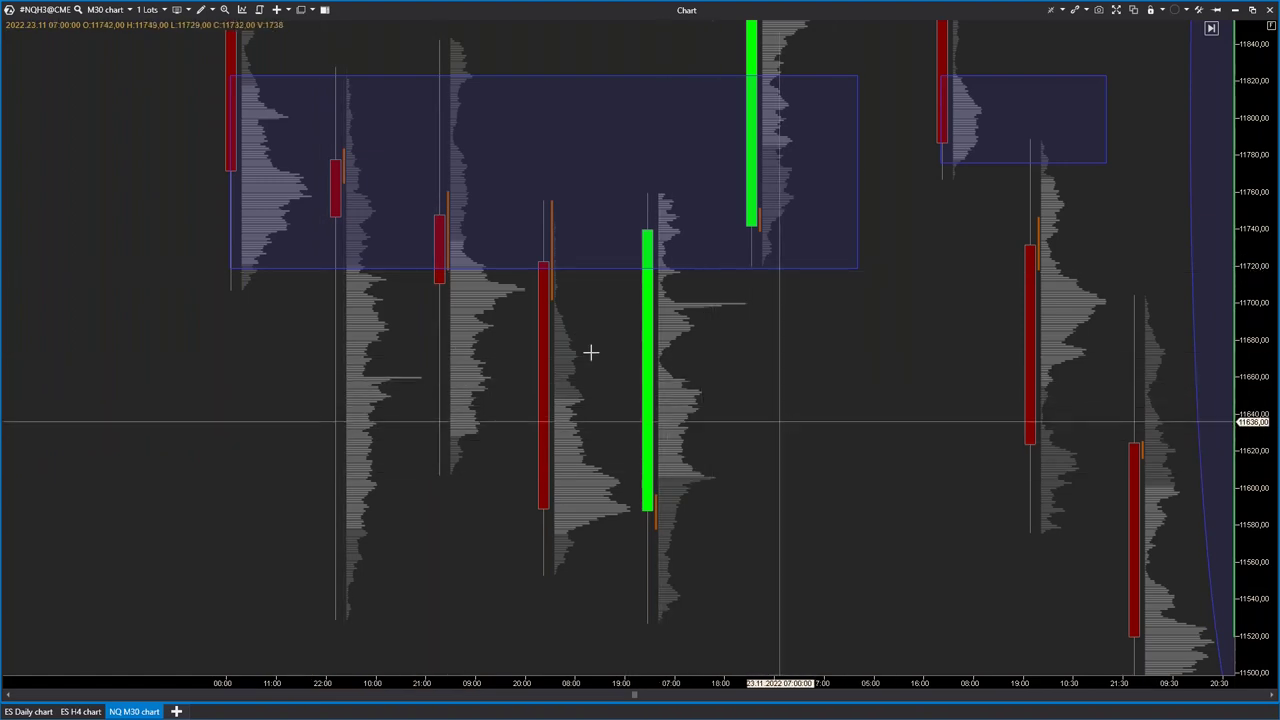
left_click_drag(669, 679, 540, 657)
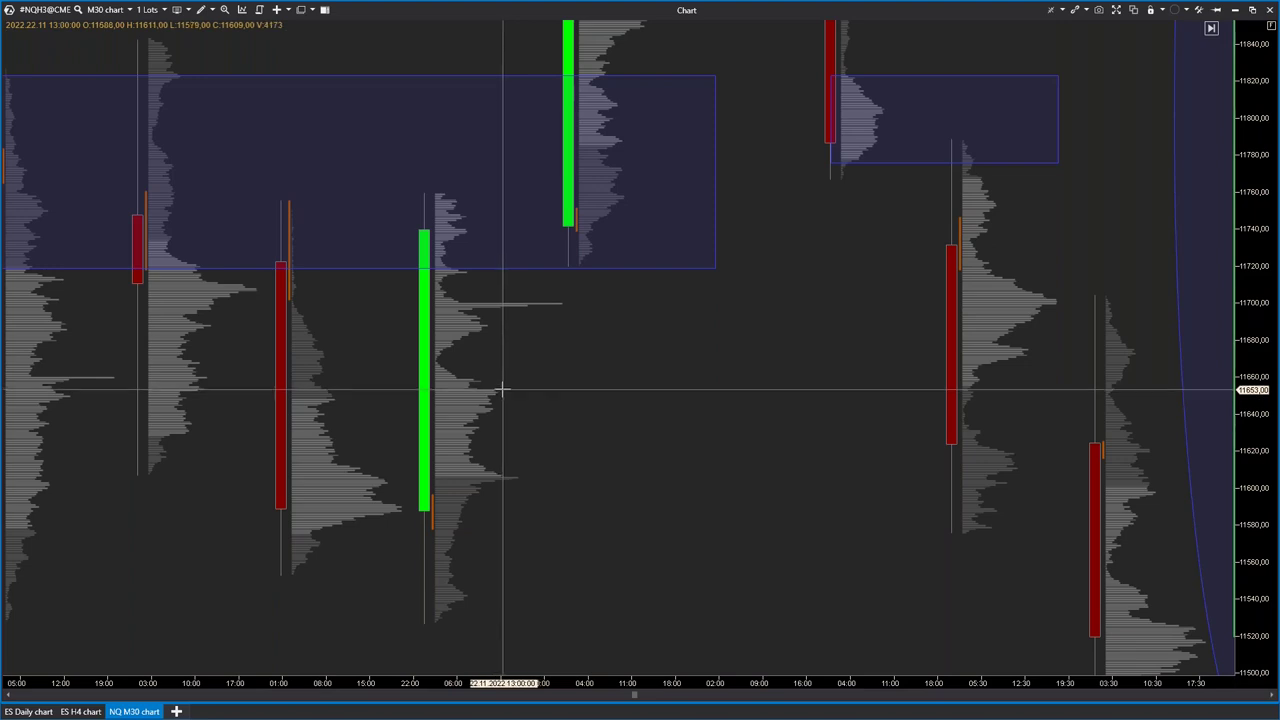
scroll(614, 494, "down", 5)
left_click_drag(368, 508, 348, 482)
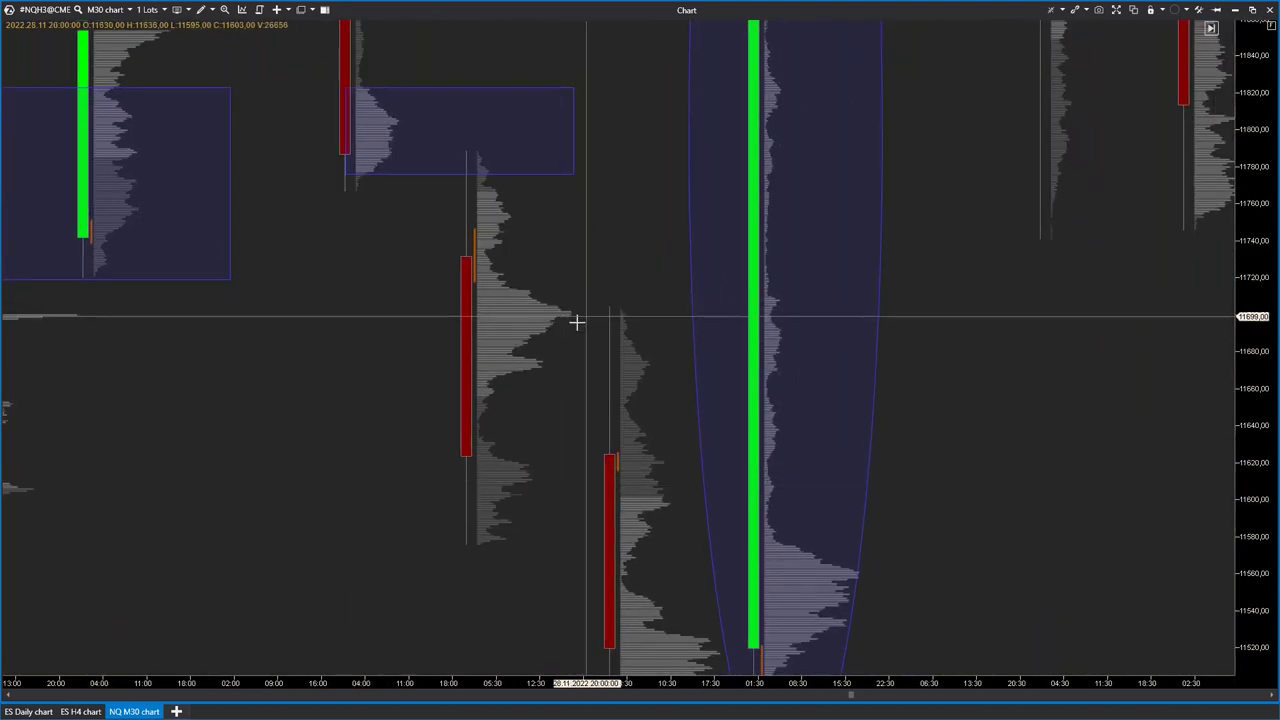
- Examine the red candle's main volume area around 11700 and the neighbouring profiles at larger and smaller scales
scroll(1193, 364, "up", 1)
left_click_drag(1245, 529, 1246, 330)
left_click_drag(1243, 553, 1183, 103)
left_click_drag(826, 240, 790, 433)
left_click_drag(1251, 480, 1251, 303)
left_click_drag(456, 683, 355, 683)
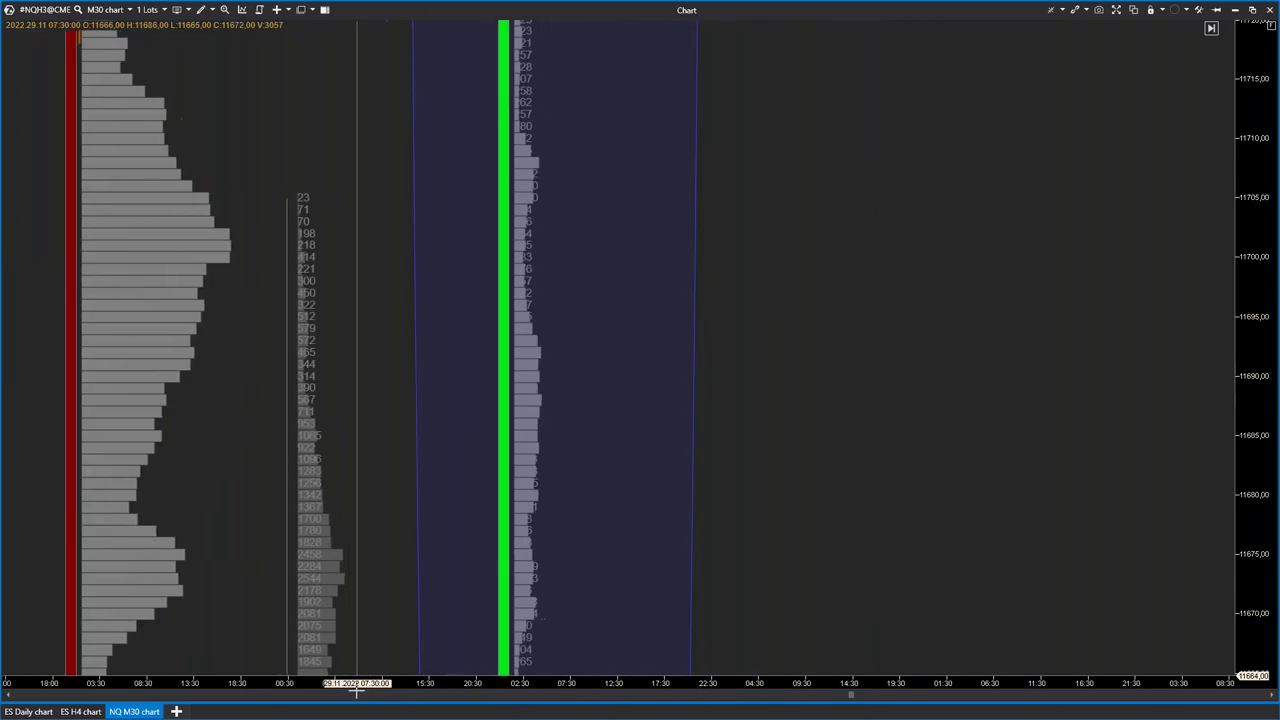
left_click_drag(403, 485, 615, 528)
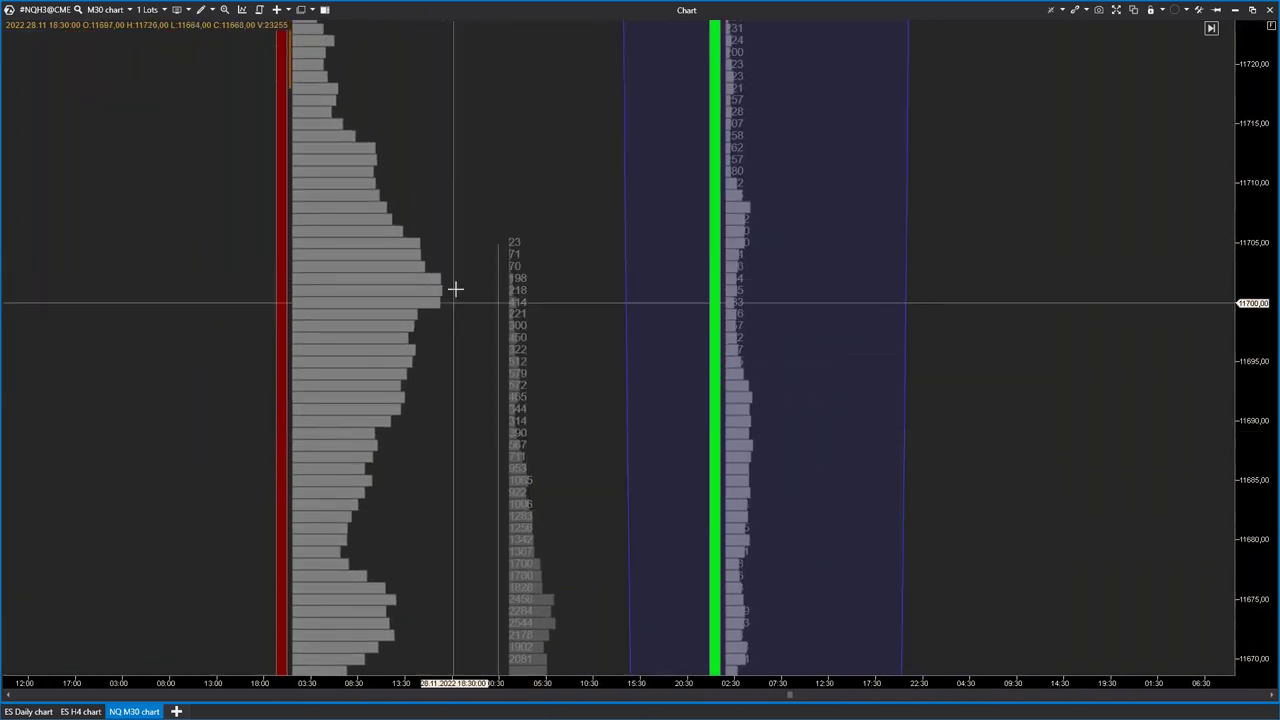
left_click_drag(1256, 165, 1212, 577)
left_click_drag(388, 687, 470, 686)
left_click_drag(1242, 136, 1238, 580)
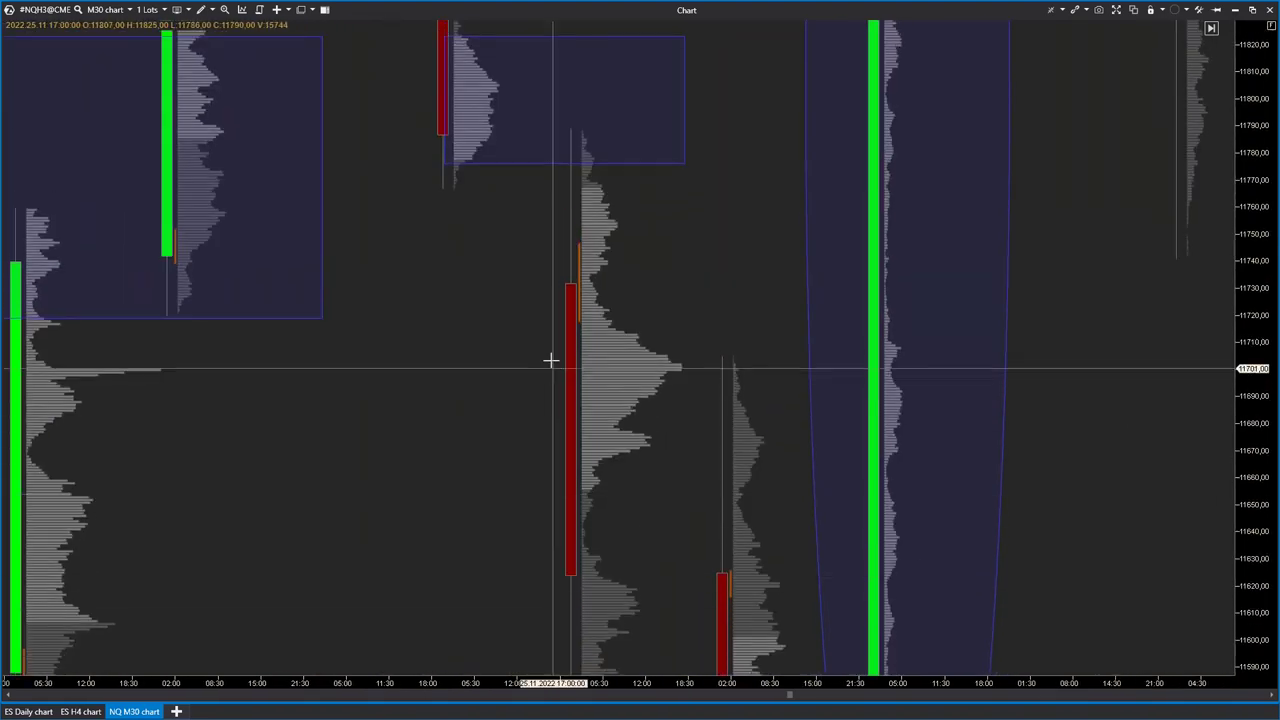
left_click_drag(457, 431, 506, 549)
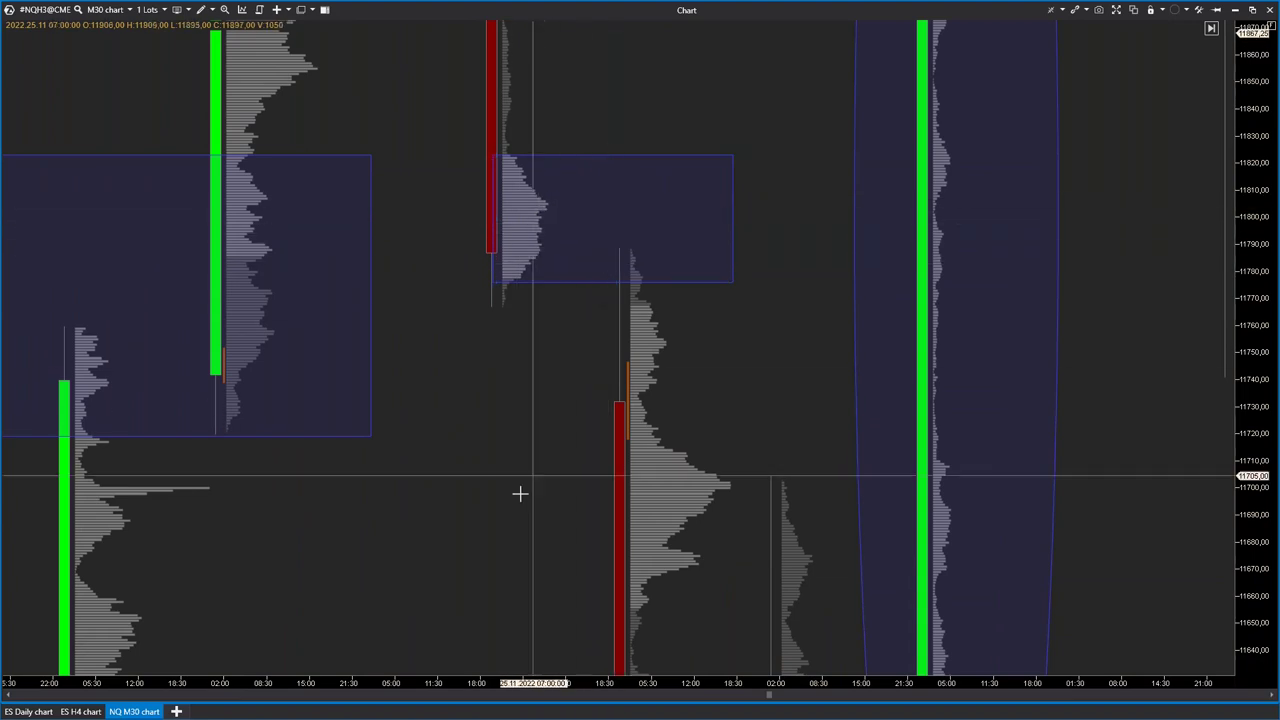
- Examine the following December sessions and their marked volume areas up to the latest candle of 13 December
scroll(520, 494, "down", 7)
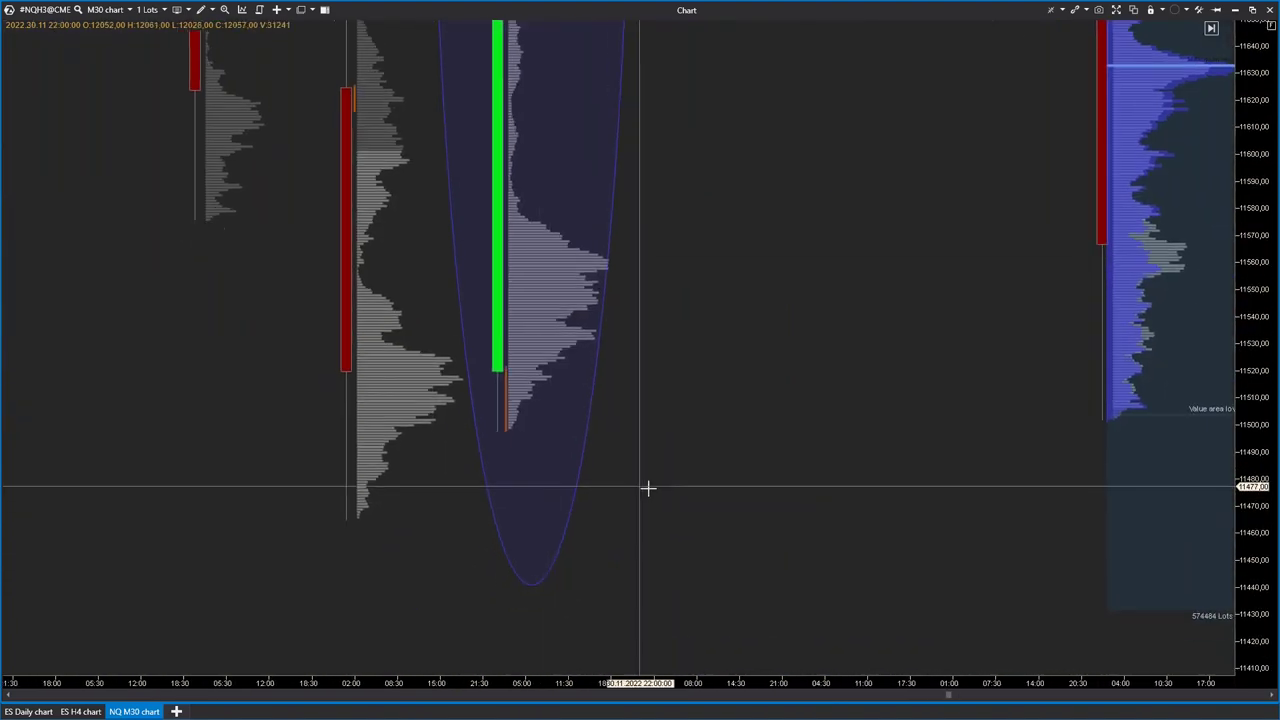
scroll(649, 489, "down", 10)
scroll(537, 476, "down", 3)
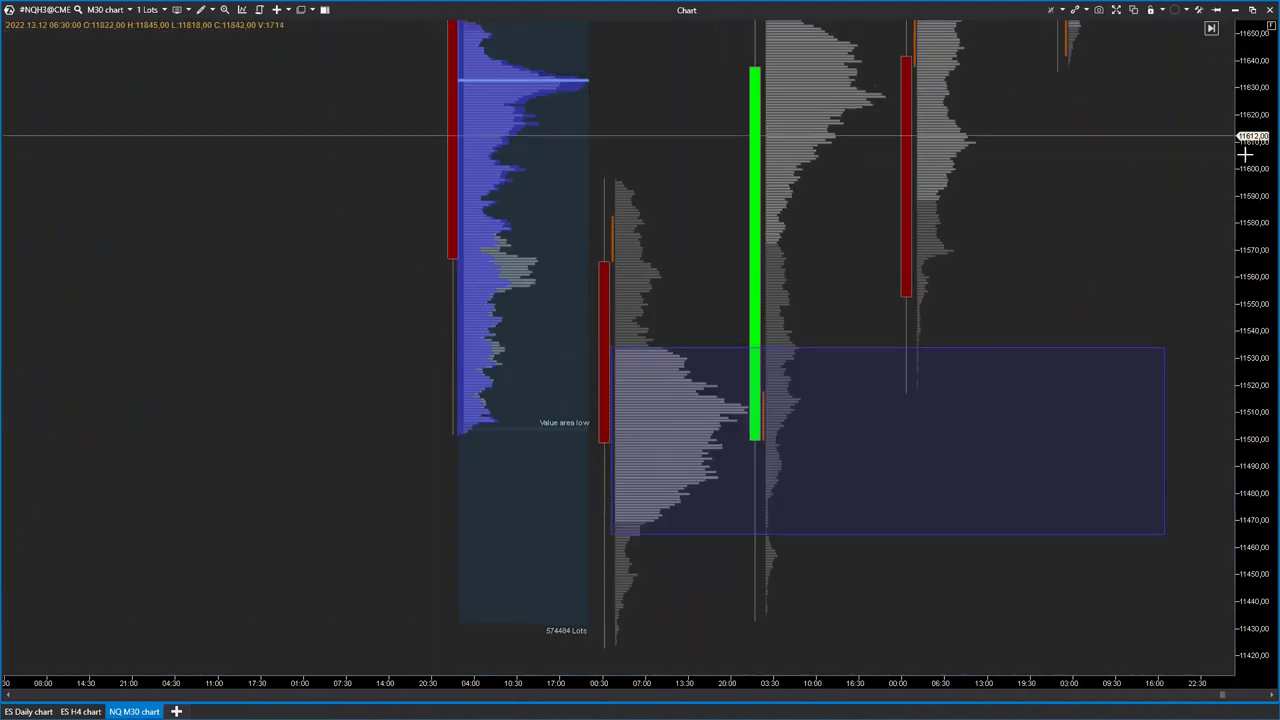
left_click_drag(554, 679, 830, 663)
left_click_drag(930, 537, 523, 514)
left_click_drag(800, 295, 752, 485)
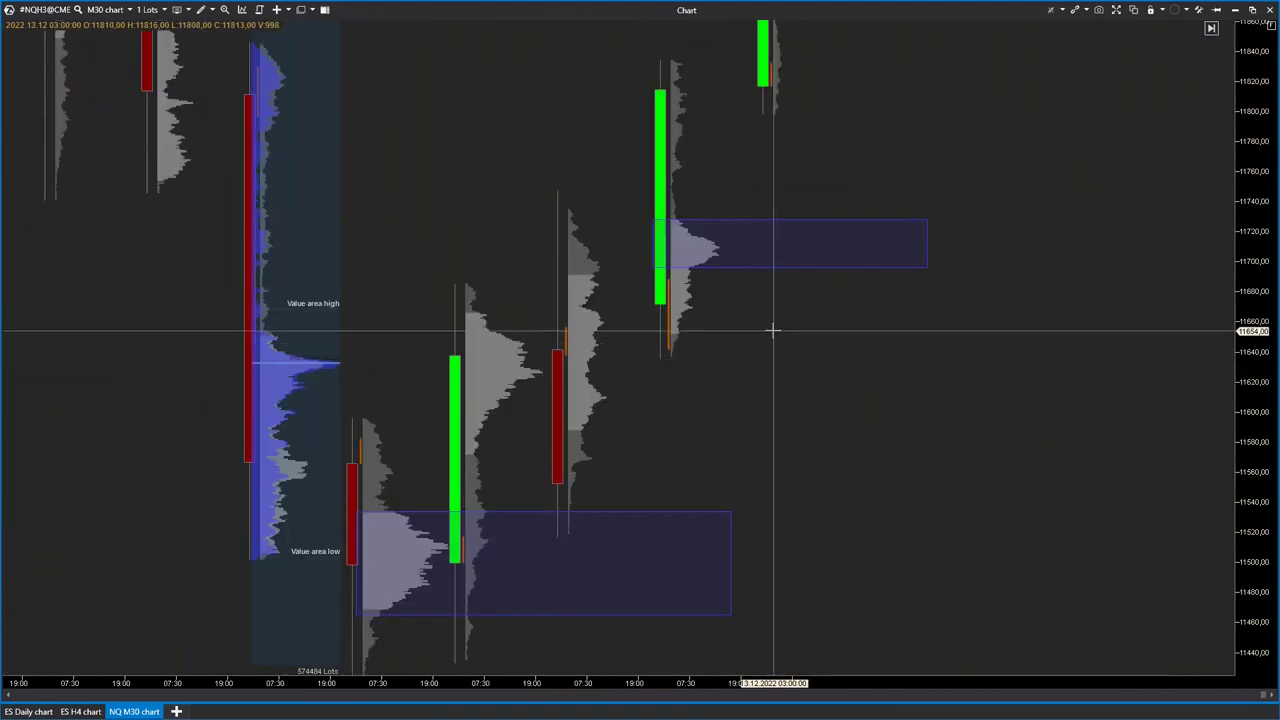
scroll(757, 391, "down", 10)
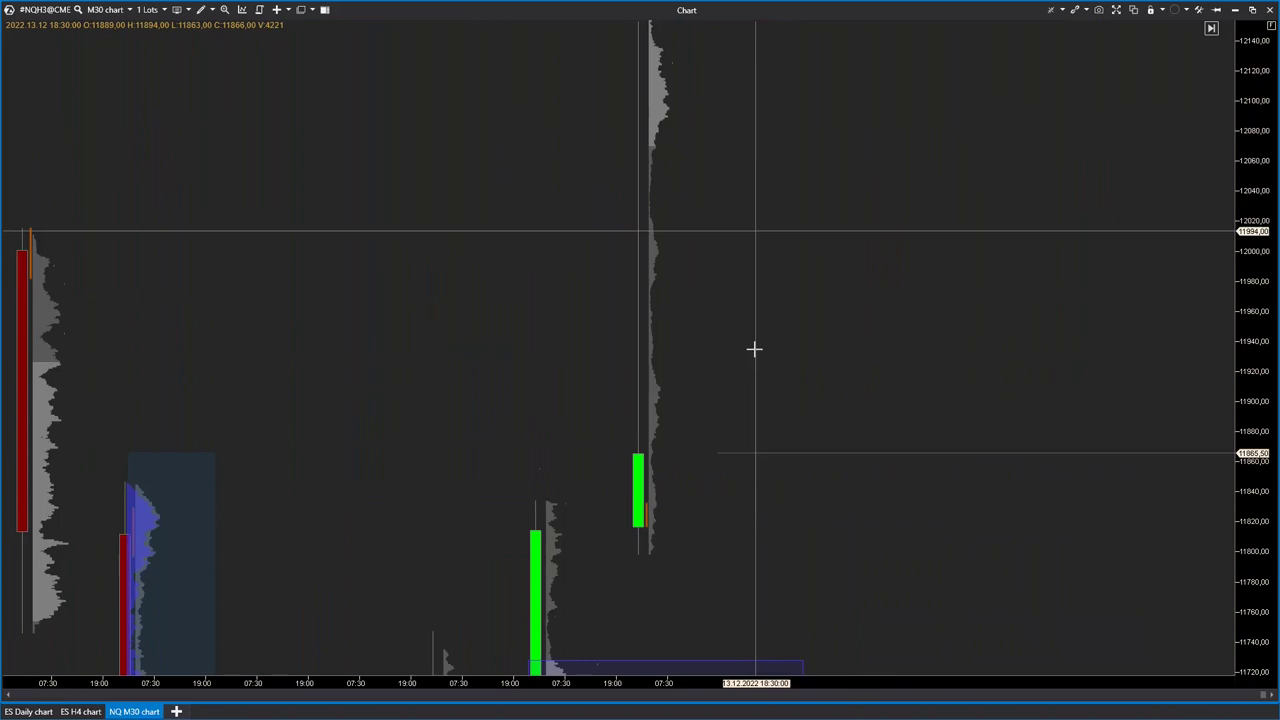
scroll(752, 379, "down", 4)
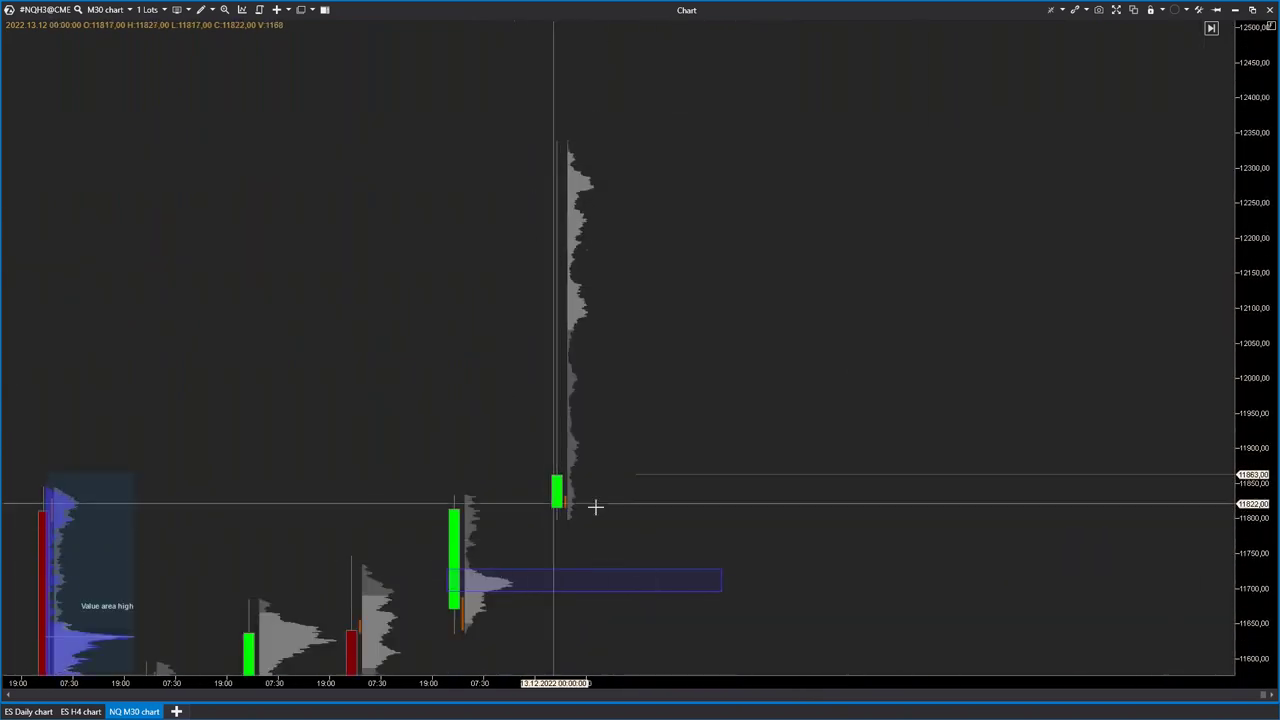
left_click_drag(751, 549, 637, 537)
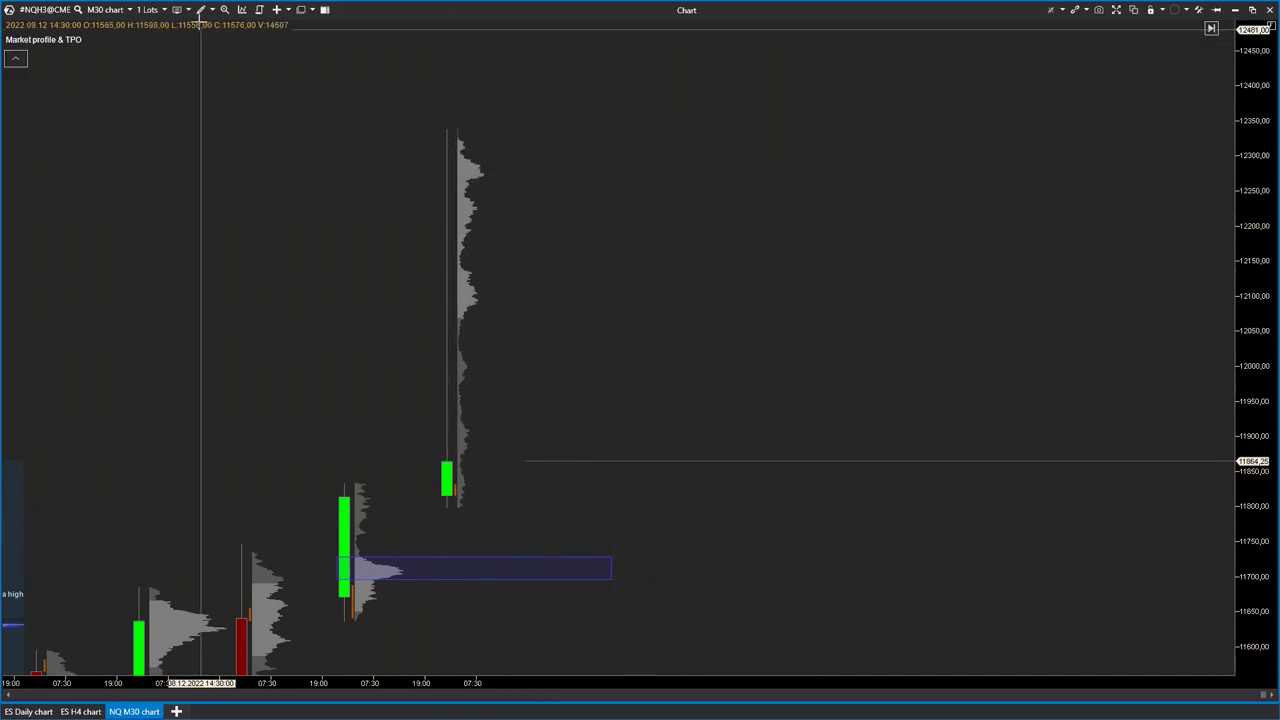
- Draw rectangles over the latest candle's two volume areas, about 12300 to 12270 and 12135 to 12080, extending both past the candle
left_click(203, 9)
left_click(240, 229)
left_click_drag(440, 160, 800, 180)
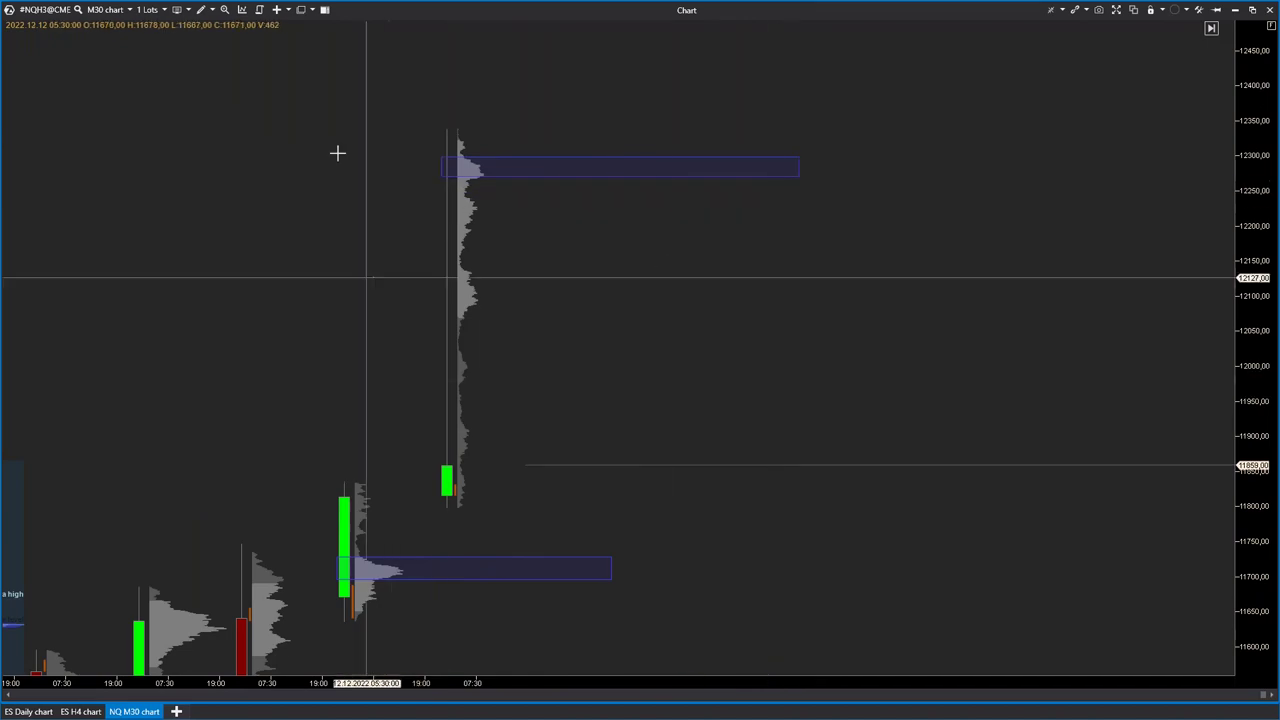
left_click(203, 9)
left_click(237, 213)
mouse_move(437, 271)
left_mouse_down()
mouse_move(620, 334)
mouse_move(948, 312)
left_mouse_up()
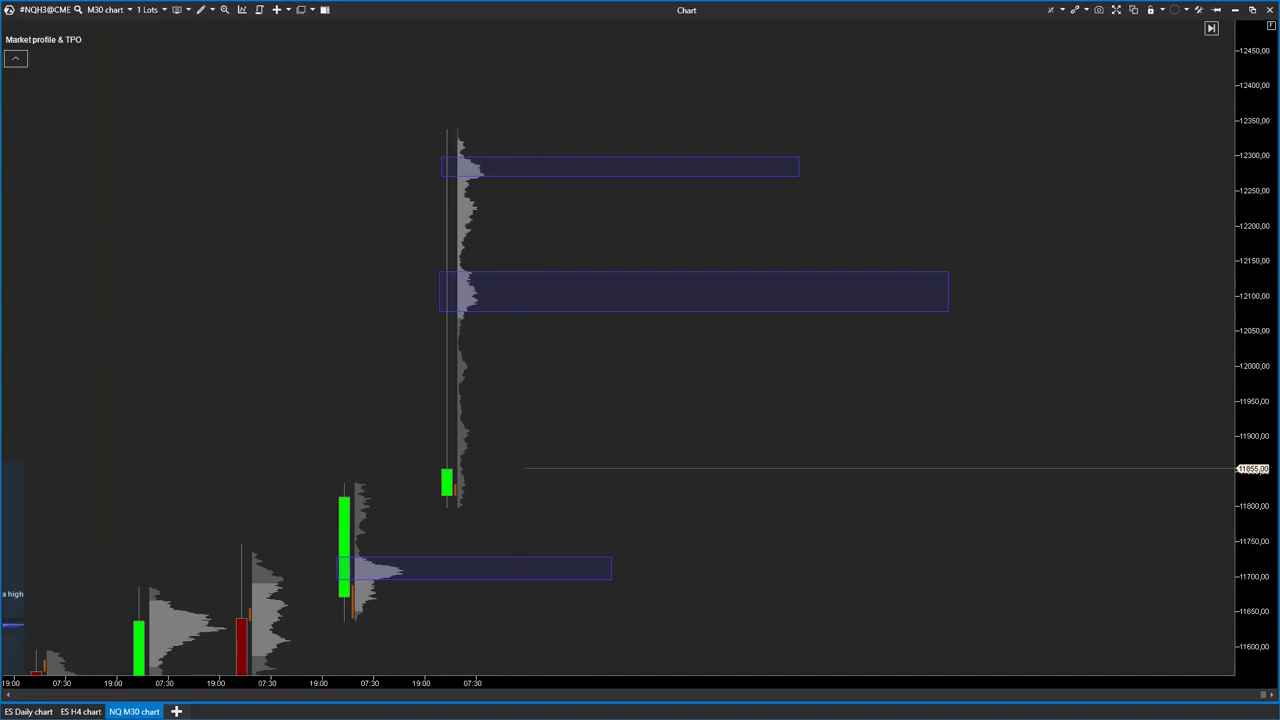
- Switch to the ES H4 chart and examine the most recent profiles up to 13 December
left_click(72, 712)
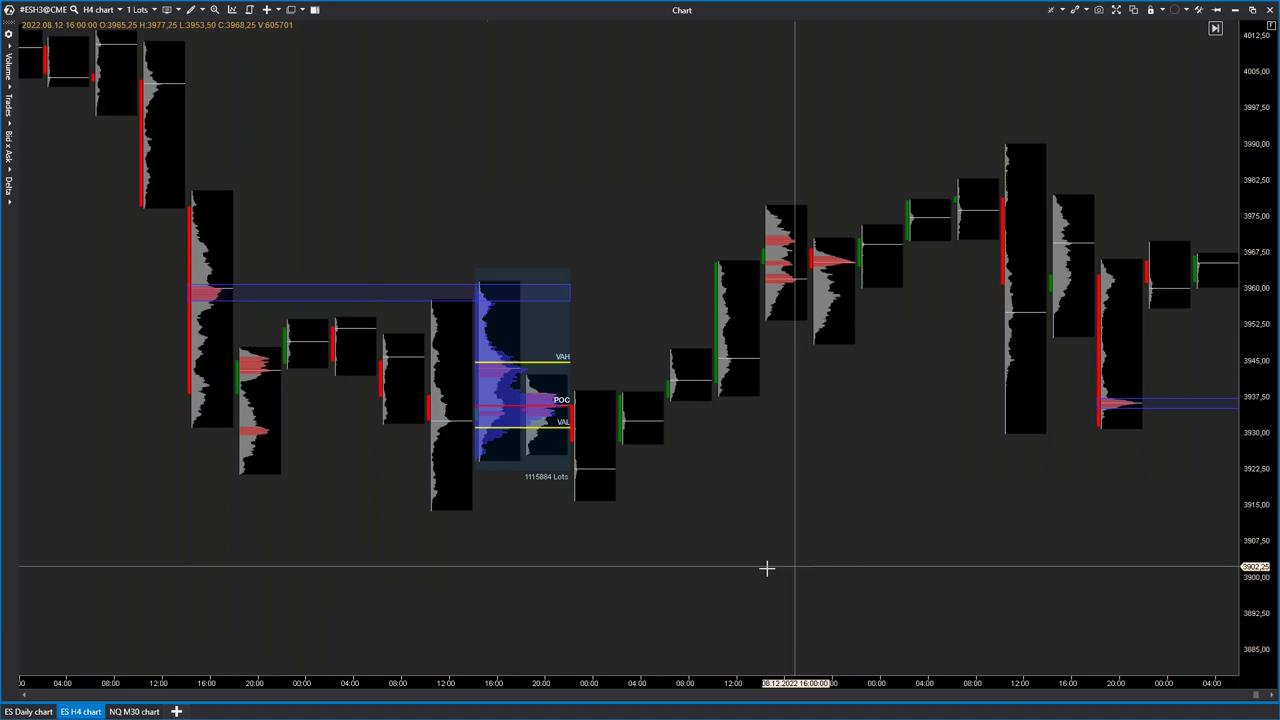
scroll(846, 566, "down", 10)
scroll(795, 321, "down", 10)
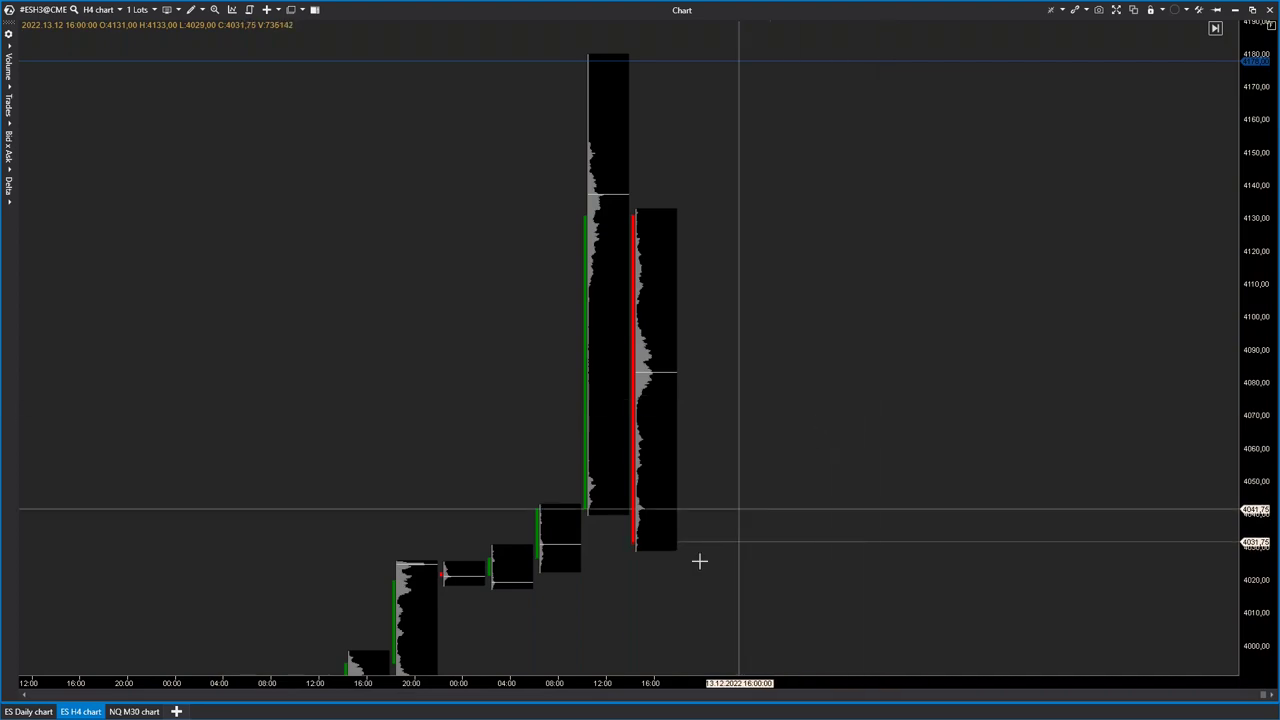
scroll(777, 560, "up", 3)
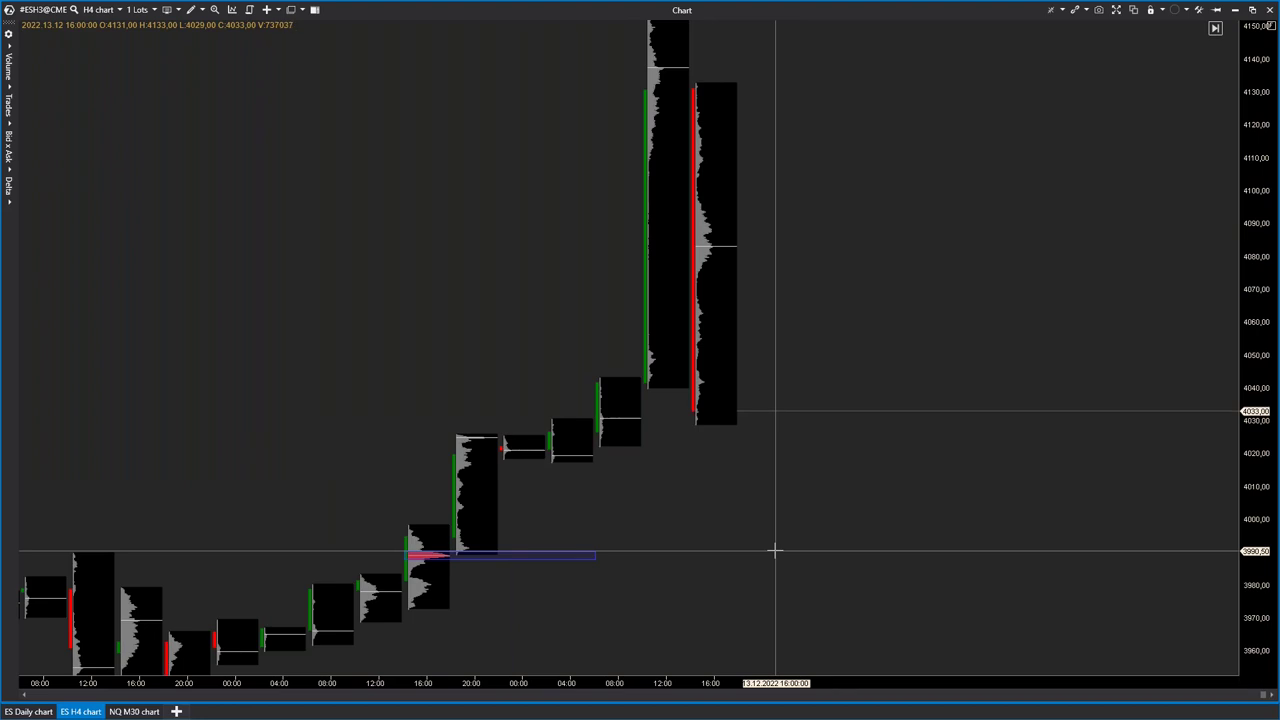
scroll(789, 551, "up", 2)
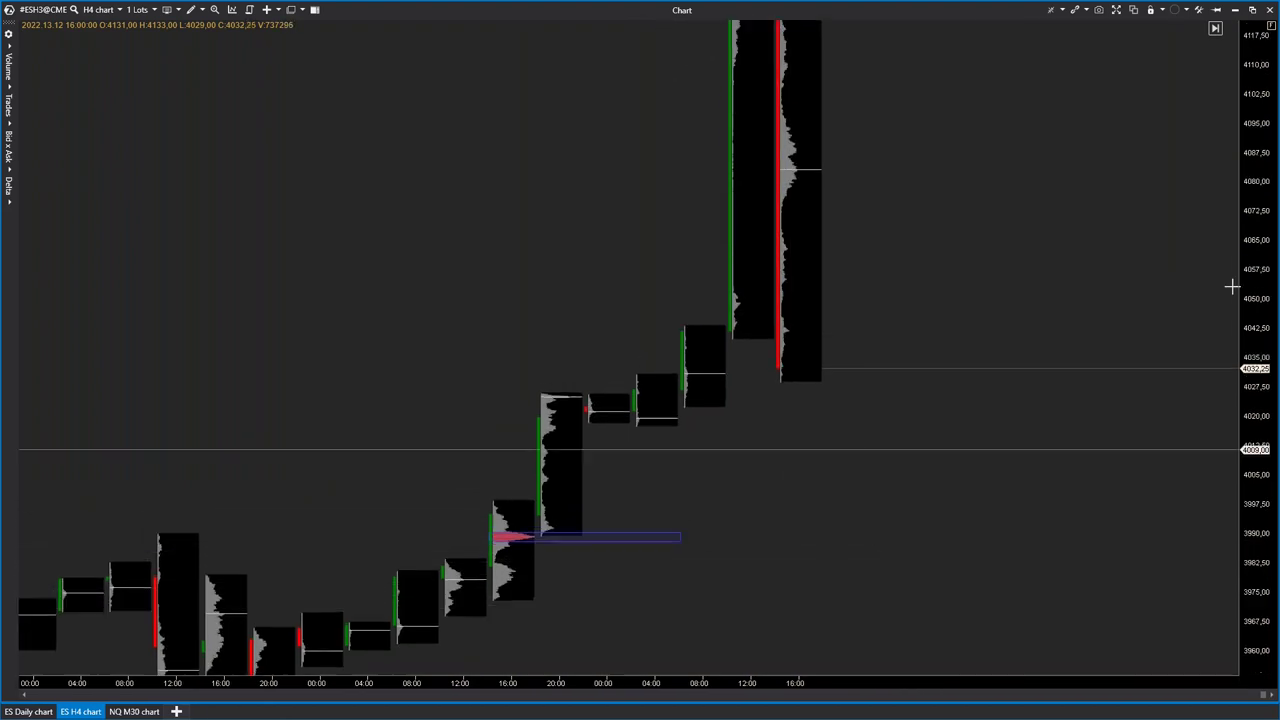
- Examine the red volume cluster near 3990, its rectangle and the following candle's low at a larger scale
left_click_drag(1232, 286, 1232, 154)
left_click_drag(883, 482, 961, 277)
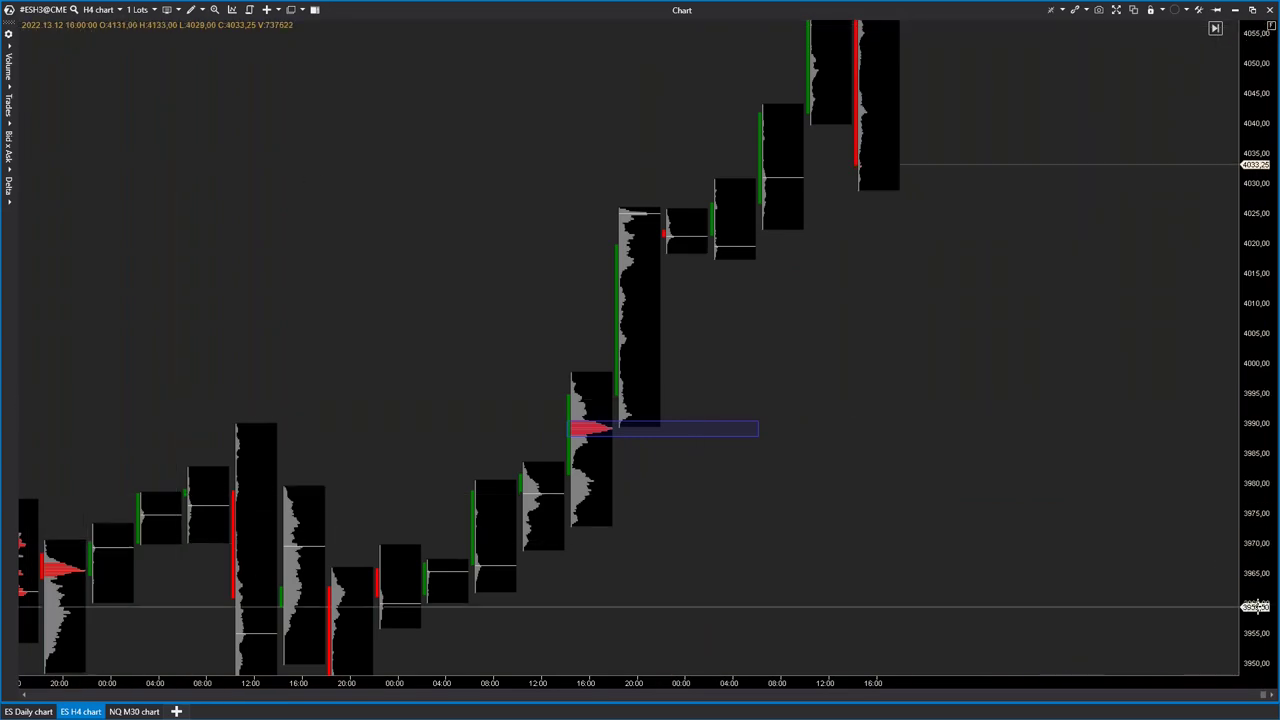
left_click_drag(1255, 606, 1250, 330)
left_click_drag(913, 400, 935, 391)
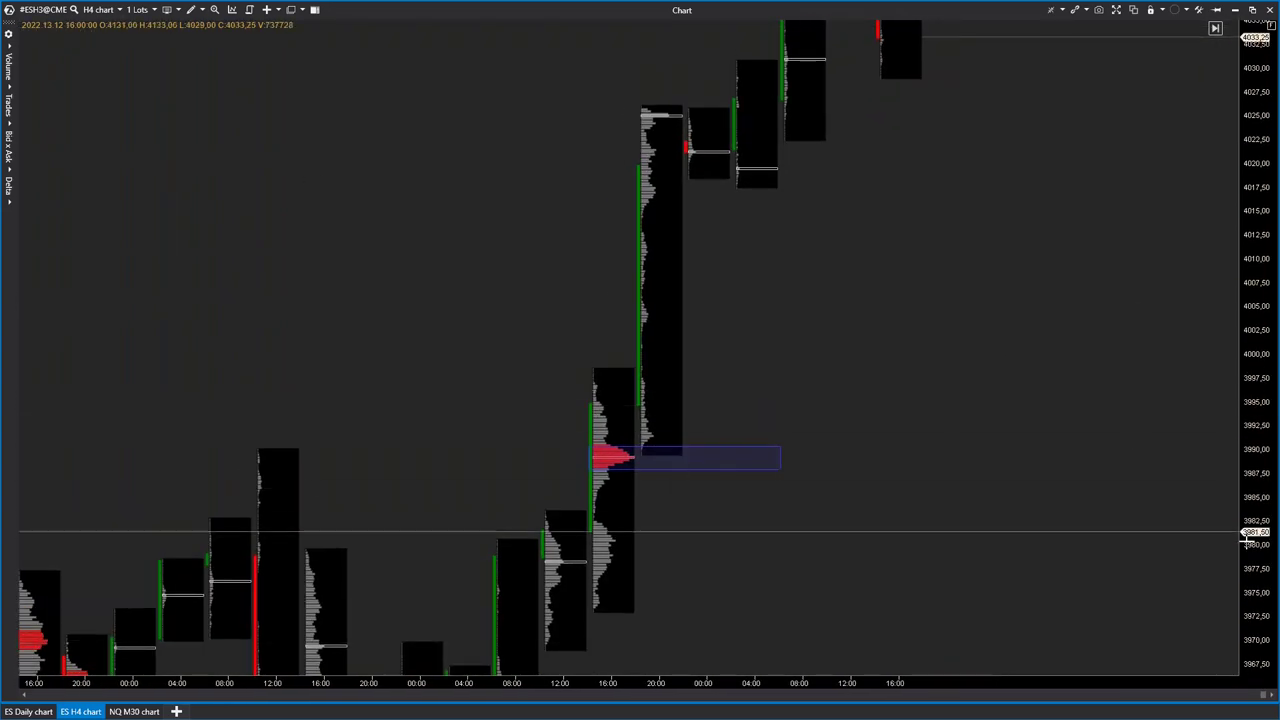
left_click_drag(1247, 540, 1245, 235)
left_click_drag(977, 512, 1014, 423)
left_click_drag(749, 680, 694, 680)
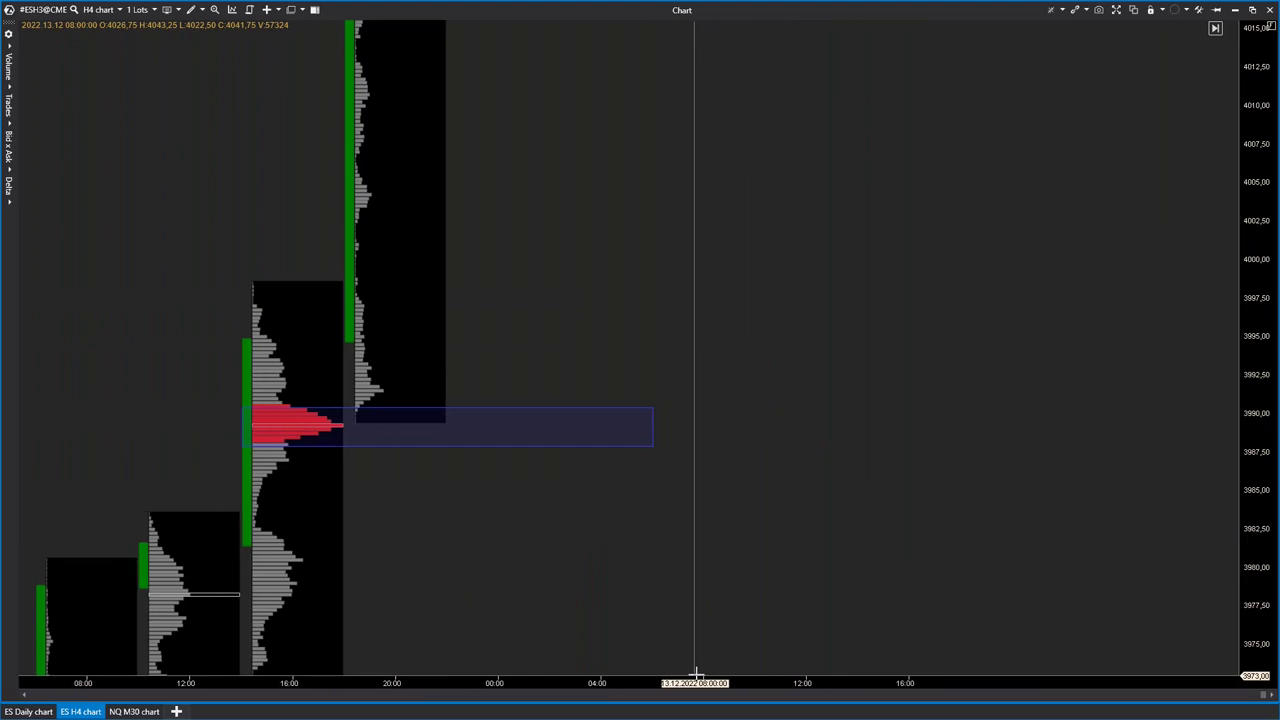
left_click_drag(580, 539, 715, 530)
left_click(434, 409)
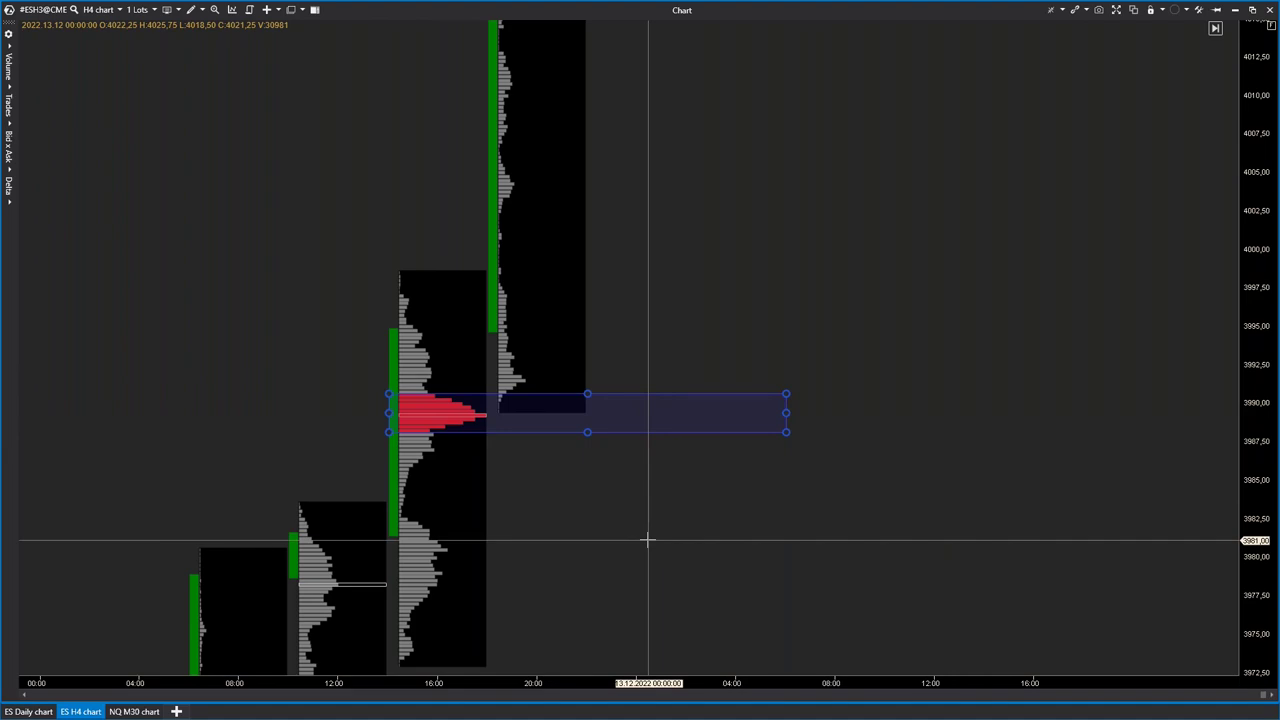
- Review the Cluster Search indicator's calculation and filter settings, then close them without changes
right_click(868, 303)
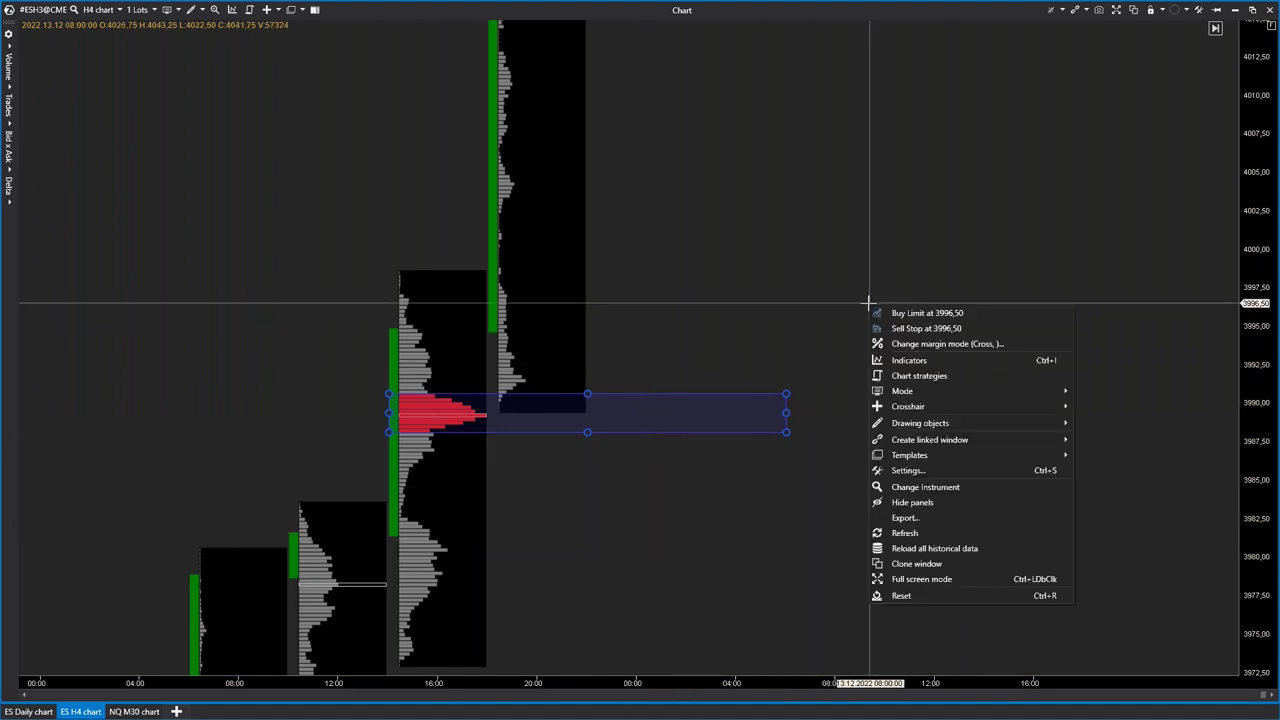
left_click(912, 360)
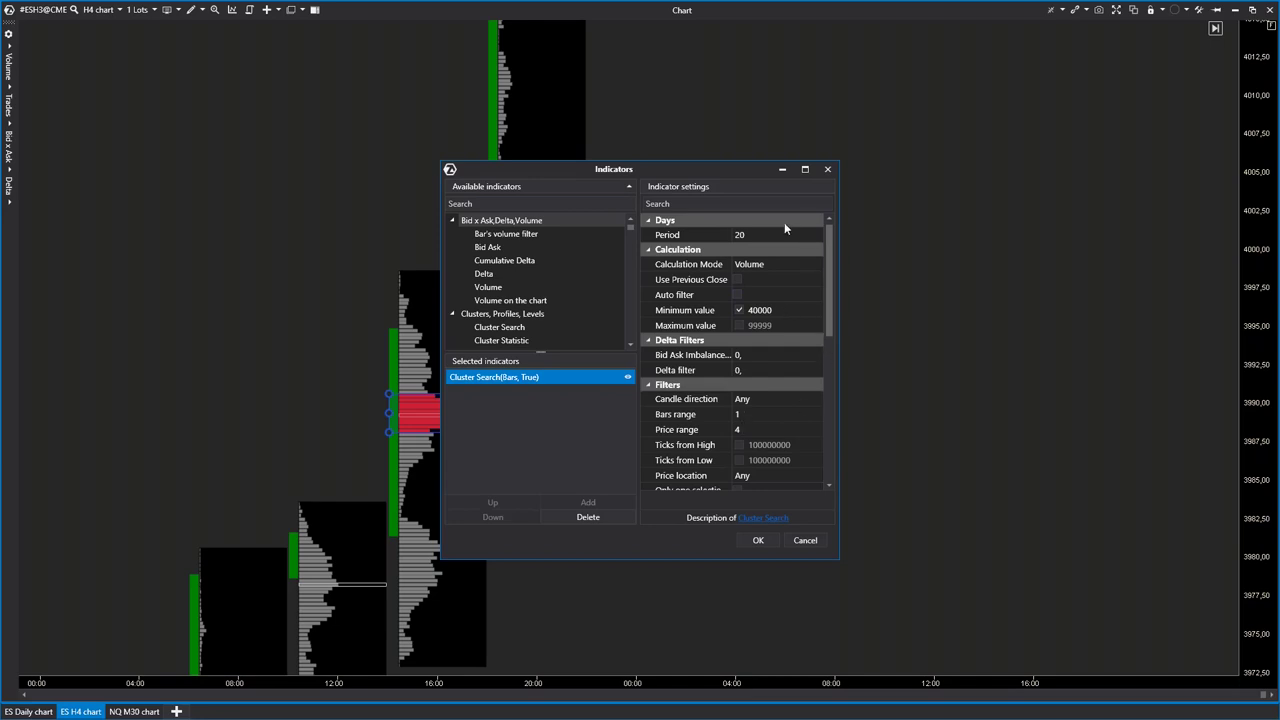
left_click(781, 170)
left_click(762, 544)
- Compare the marked cluster near 3990 with earlier sessions, and examine its per-price volume figures at a larger scale
left_click_drag(1251, 169, 1217, 391)
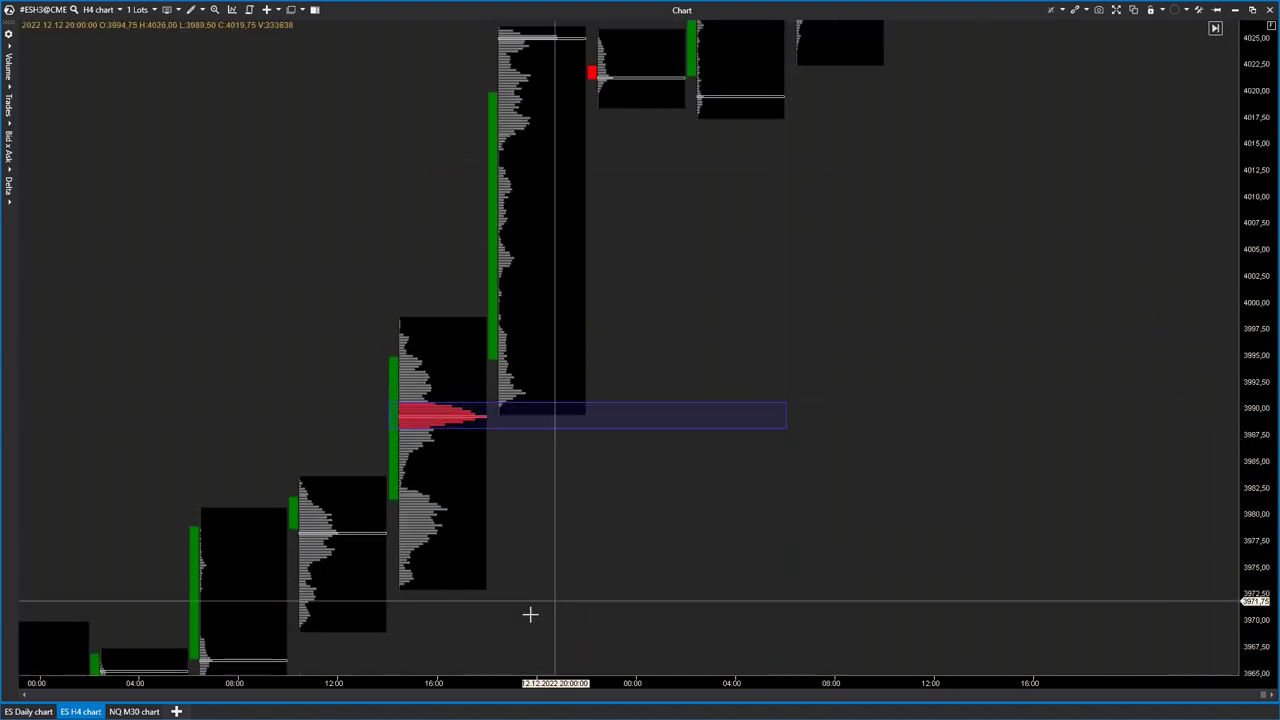
left_click_drag(470, 683, 560, 683)
left_click_drag(655, 656, 439, 544)
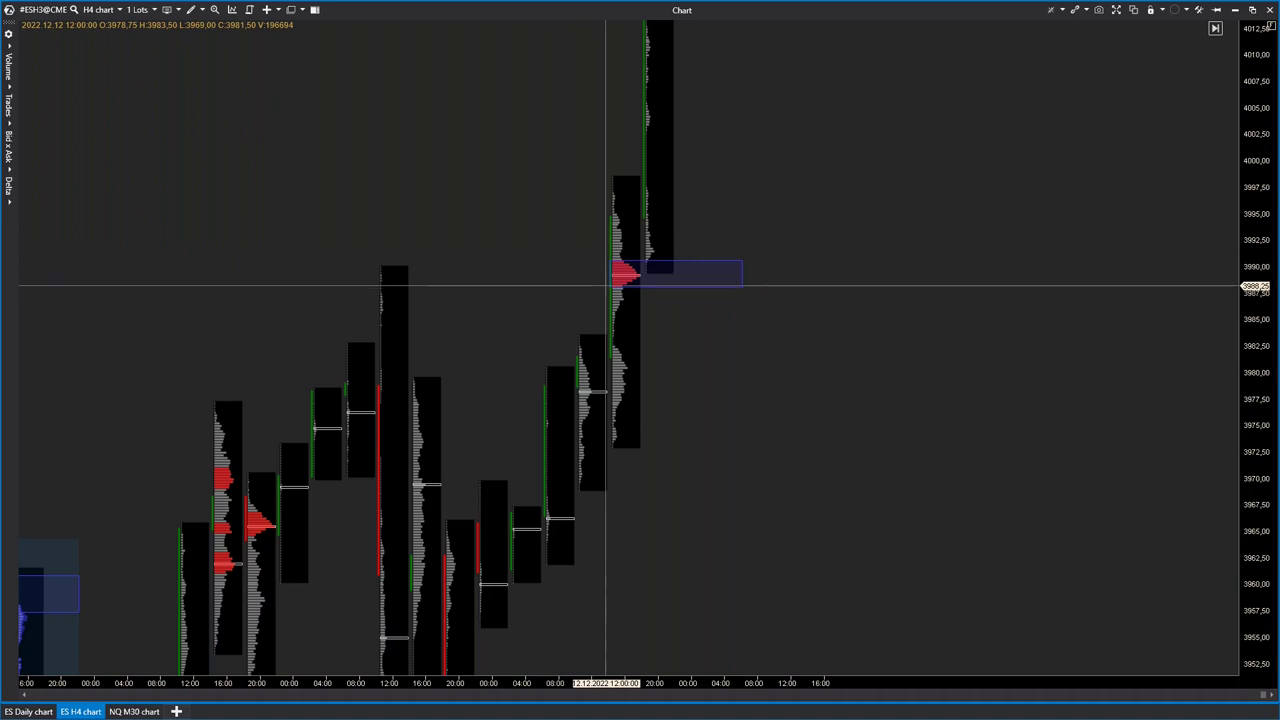
left_click_drag(1240, 423, 1240, 268)
left_click_drag(991, 267, 1022, 414)
left_click_drag(797, 688, 586, 686)
left_click_drag(340, 436, 447, 456)
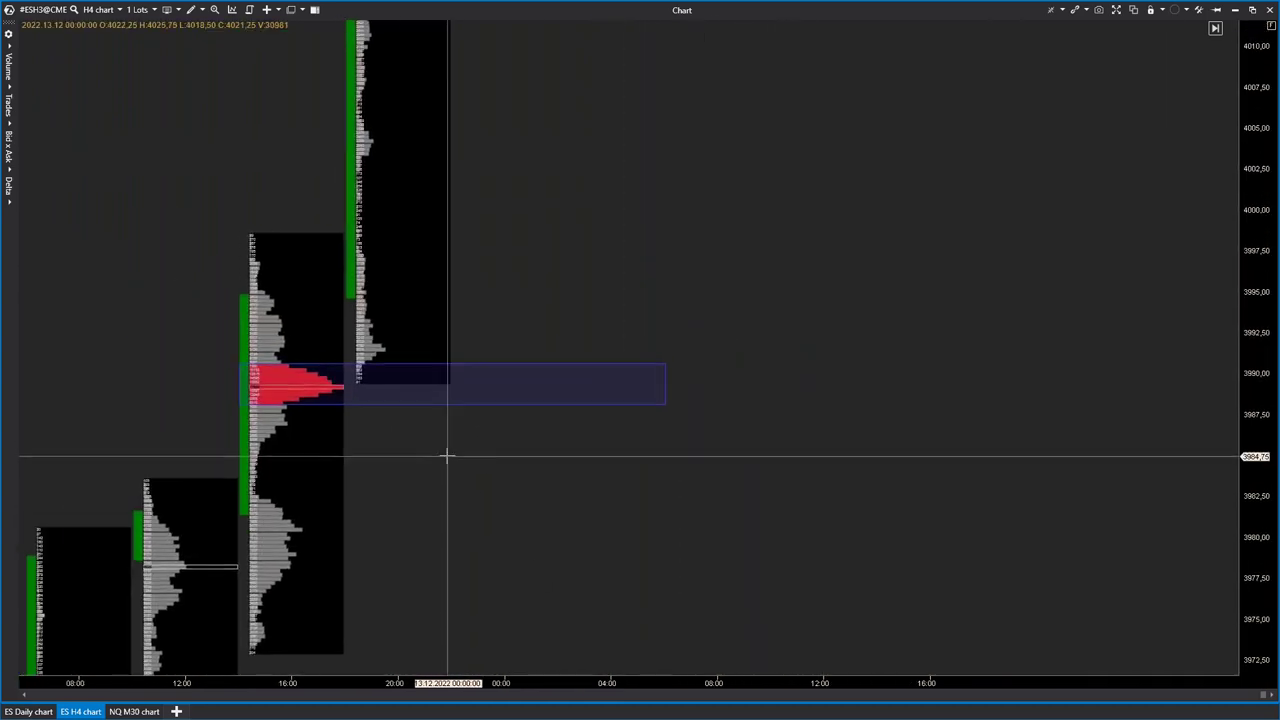
left_click_drag(1255, 528, 1200, 140)
left_click_drag(928, 325, 1075, 410)
left_click_drag(630, 687, 530, 683)
left_click_drag(471, 551, 887, 560)
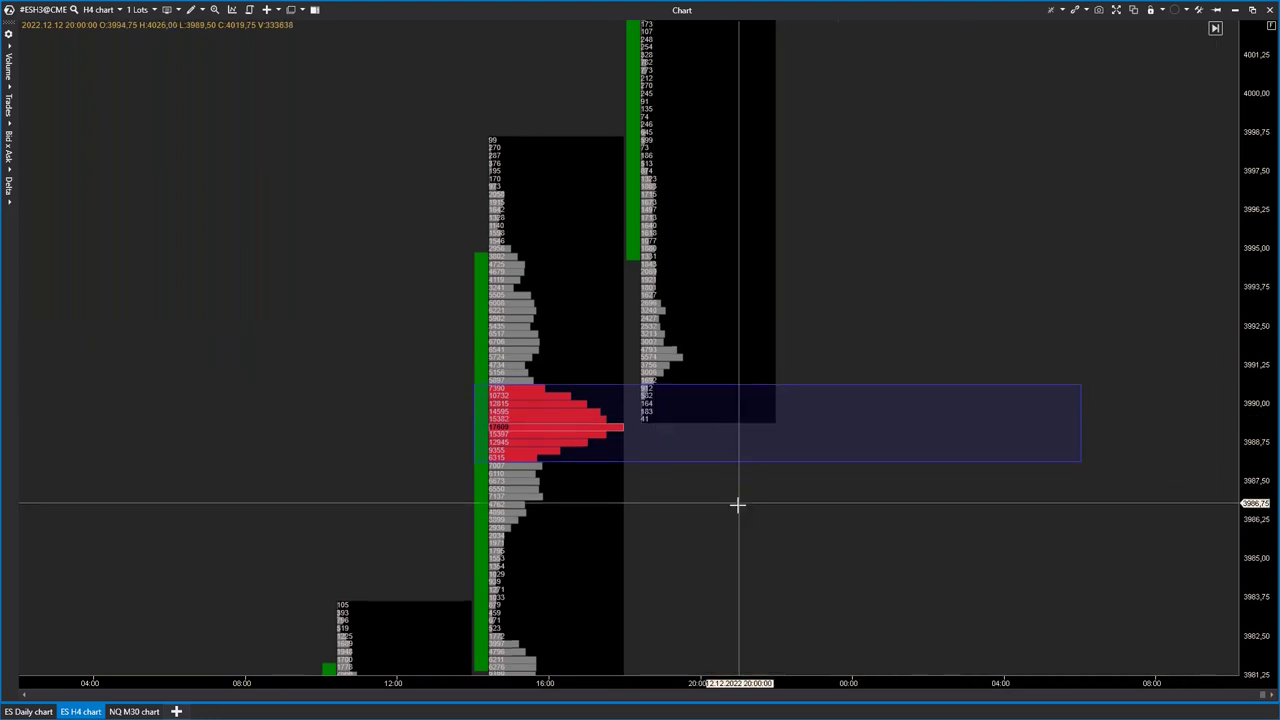
- Examine the following candle's lowest volume levels where they enter the rectangle near 3990
left_click_drag(737, 503, 729, 532)
left_click_drag(1250, 212, 1250, 430)
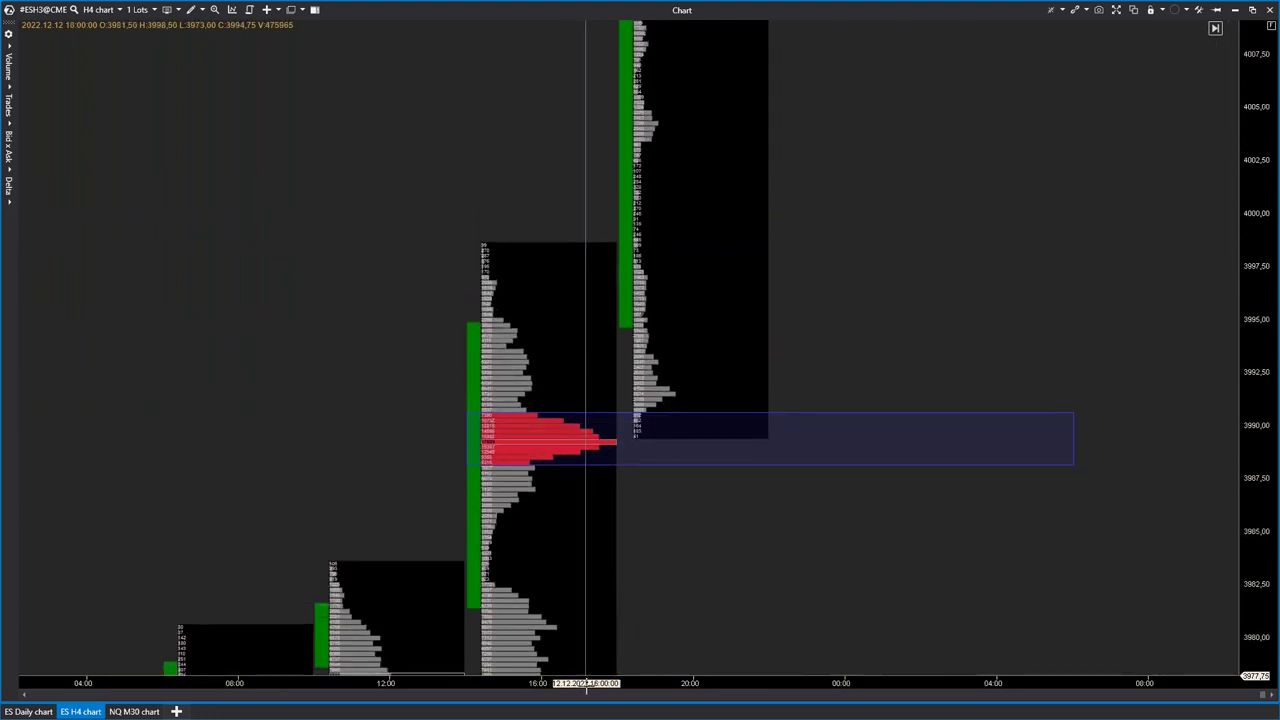
left_click_drag(586, 686, 636, 686)
left_click_drag(766, 560, 474, 543)
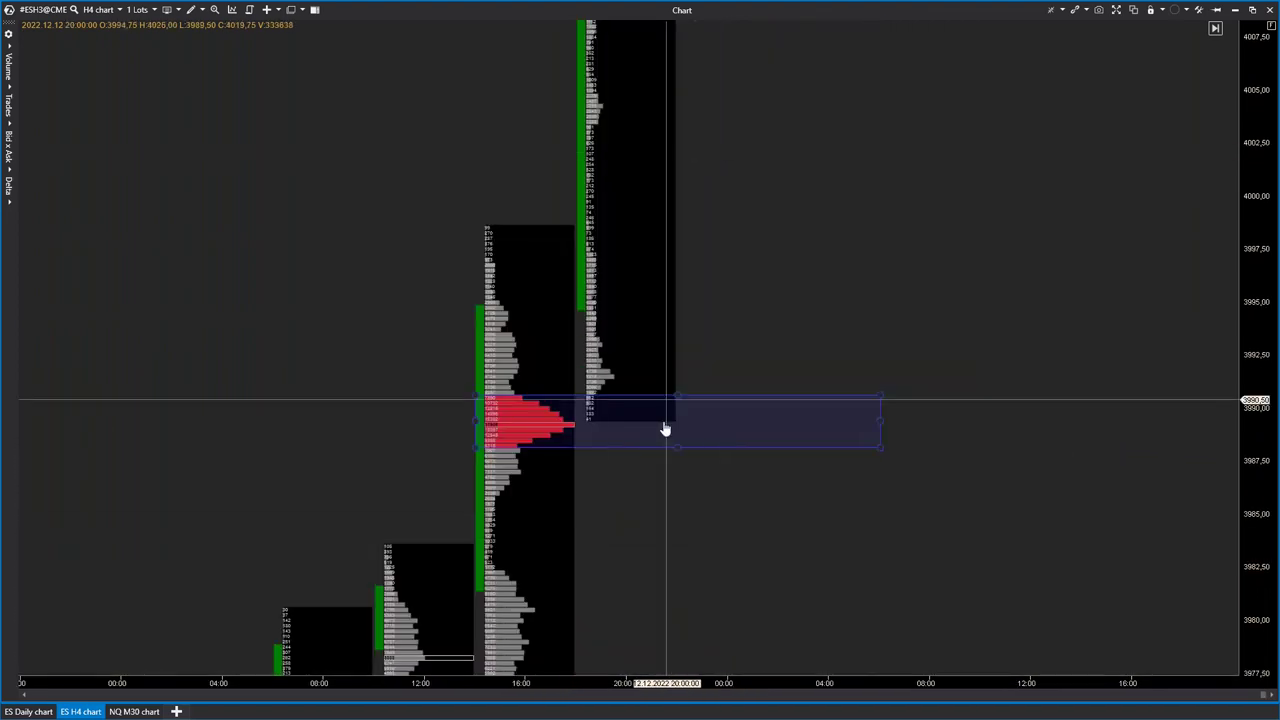
left_click(614, 415)
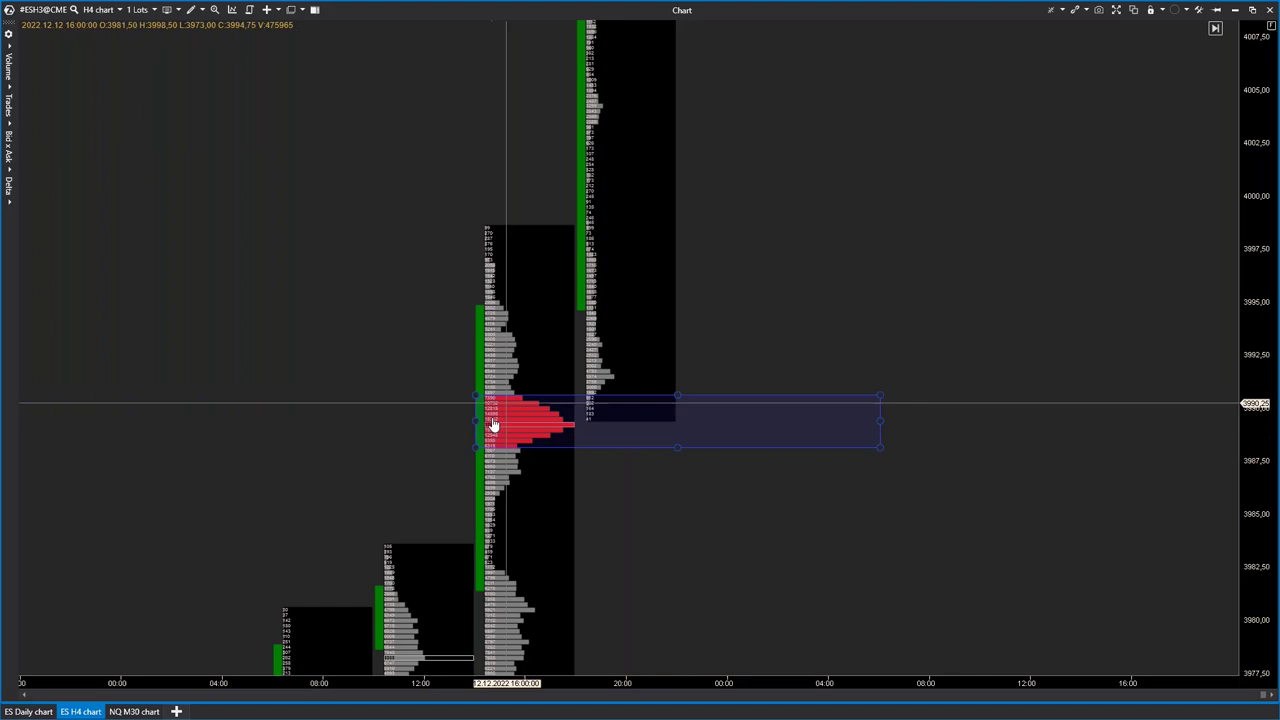
left_click(719, 165)
left_click(586, 420)
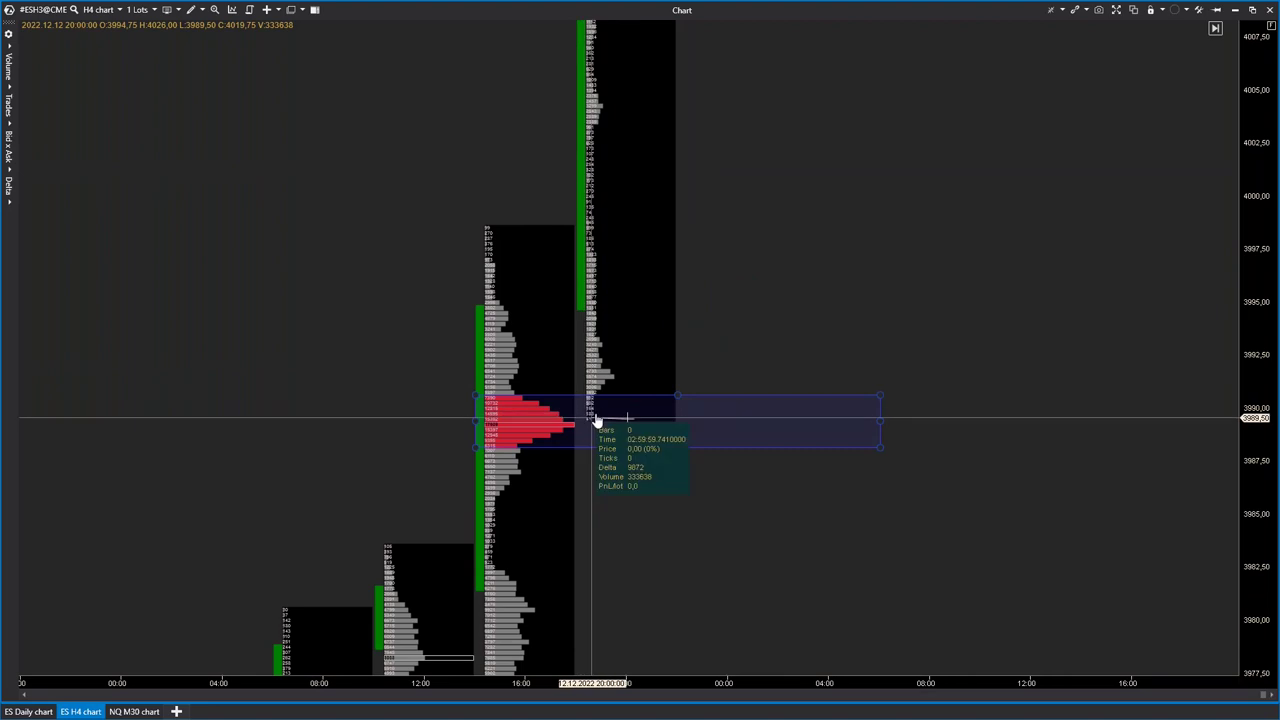
mouse_move(614, 386)
left_mouse_down()
mouse_move(632, 358)
mouse_move(663, 386)
left_mouse_up()
left_click(577, 423)
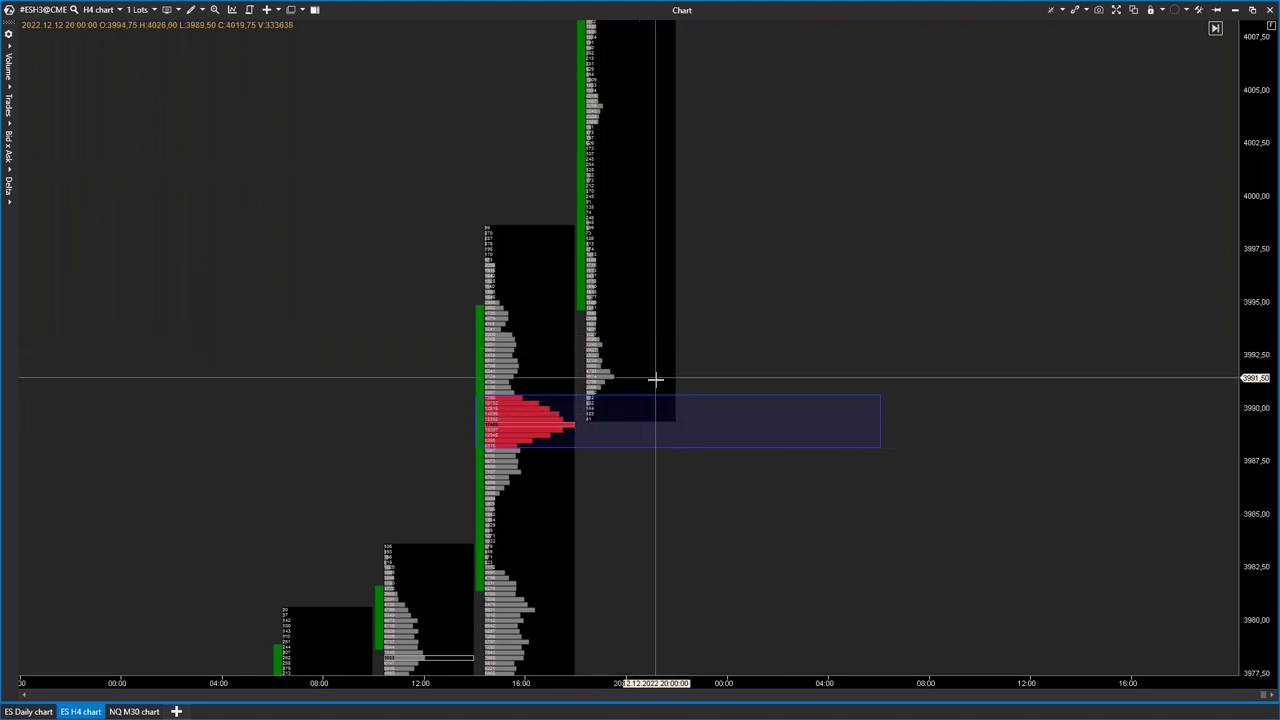
left_click(731, 409)
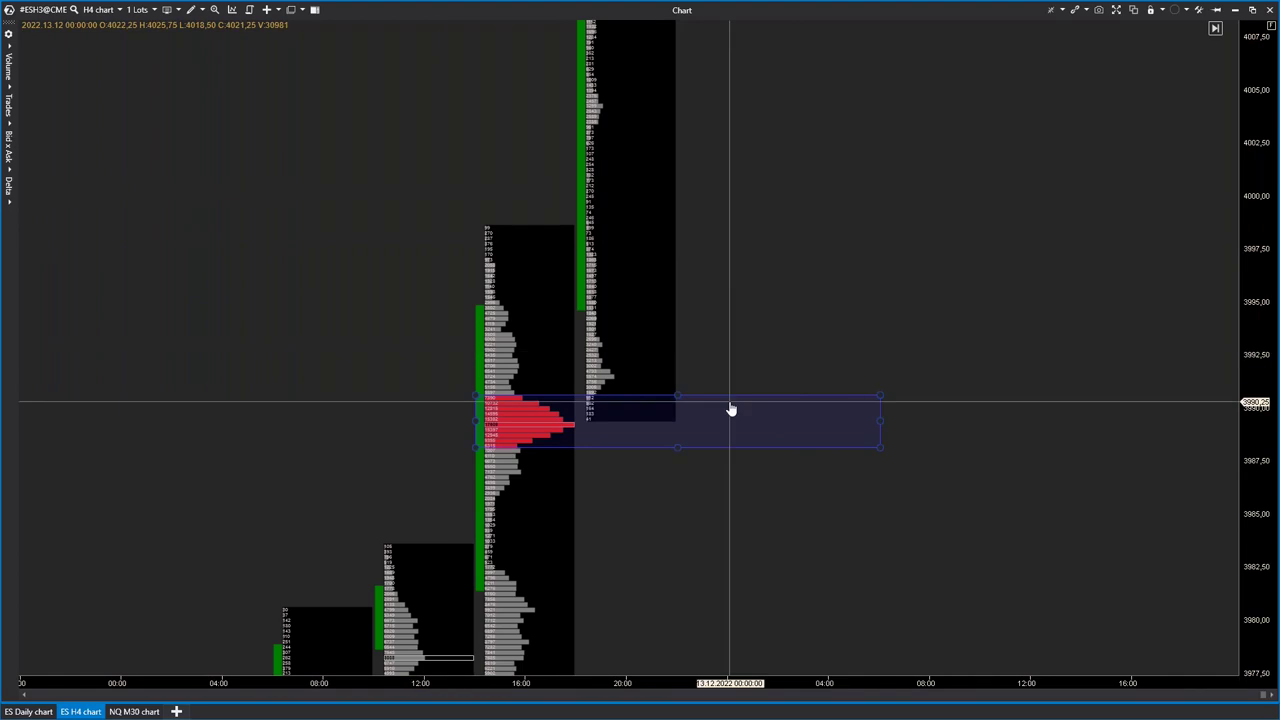
- Examine the preceding sessions back to the red volume cluster and its extended rectangle near 3936
left_click_drag(663, 537, 691, 340)
left_click_drag(1254, 135, 1254, 350)
left_click_drag(505, 640, 491, 537)
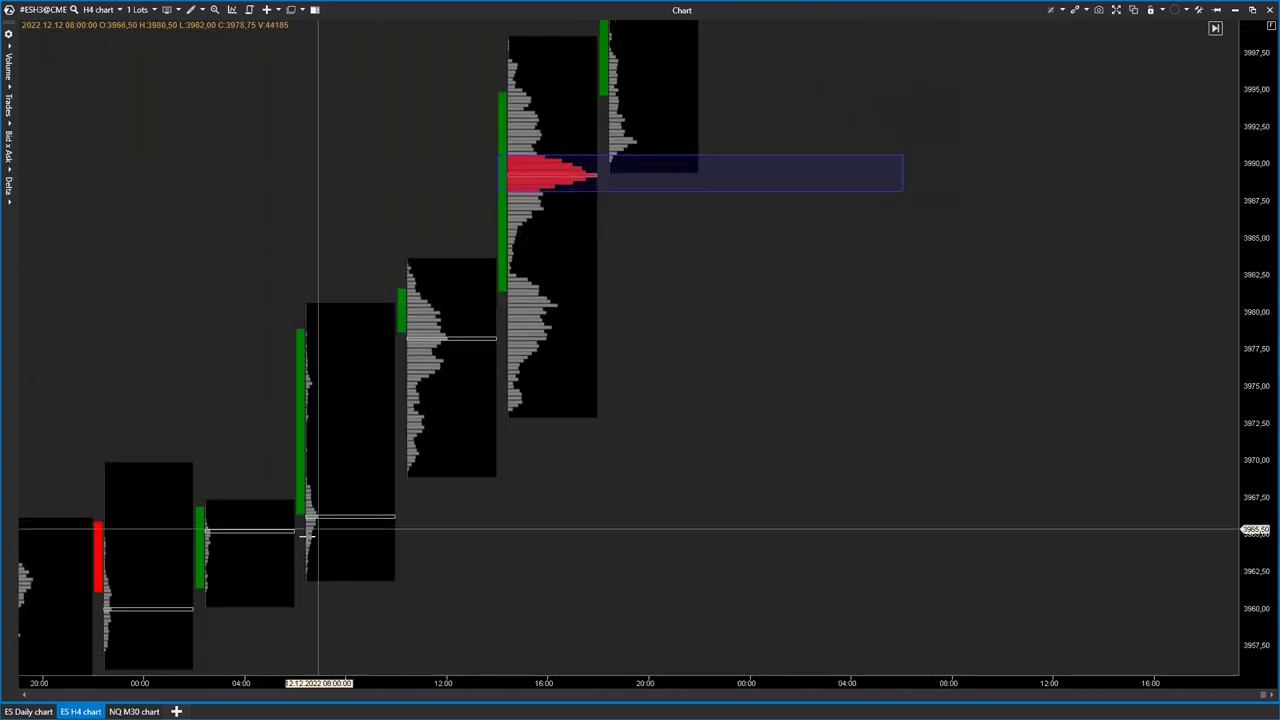
left_click_drag(285, 545, 766, 240)
left_click_drag(484, 522, 478, 316)
left_click_drag(1250, 178, 1237, 365)
left_click_drag(506, 683, 173, 704)
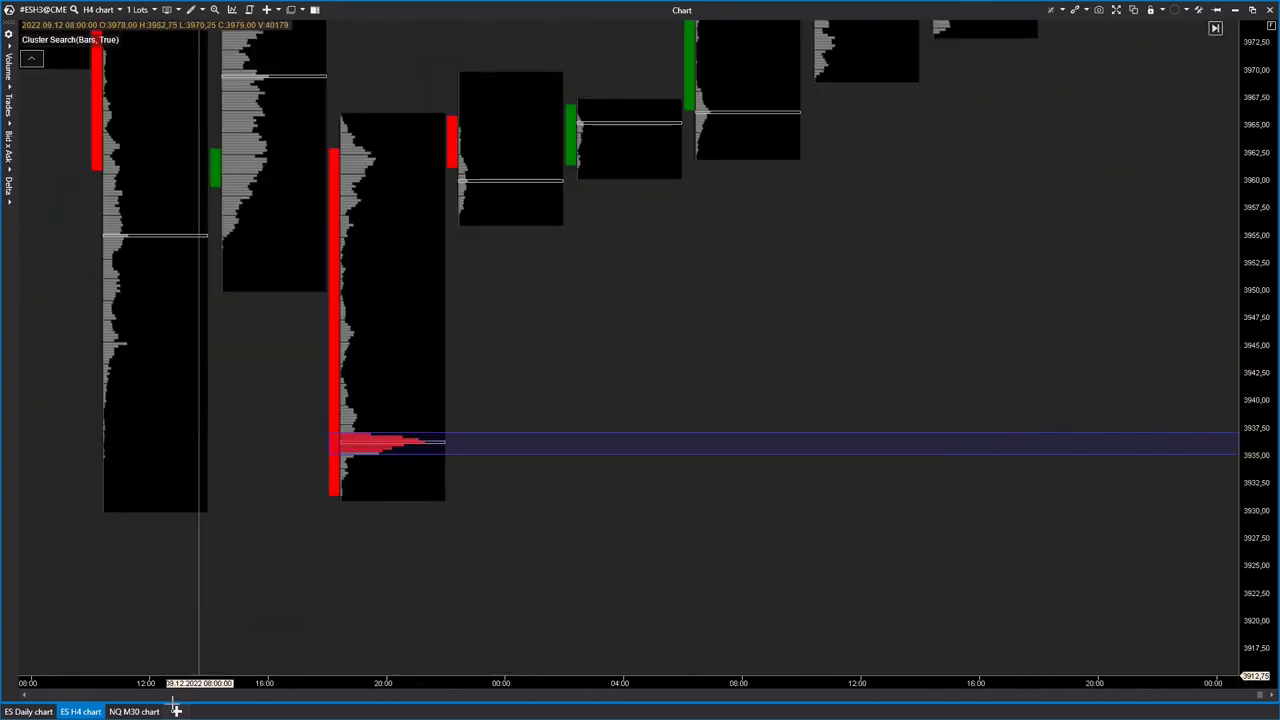
scroll(191, 677, "down", 3)
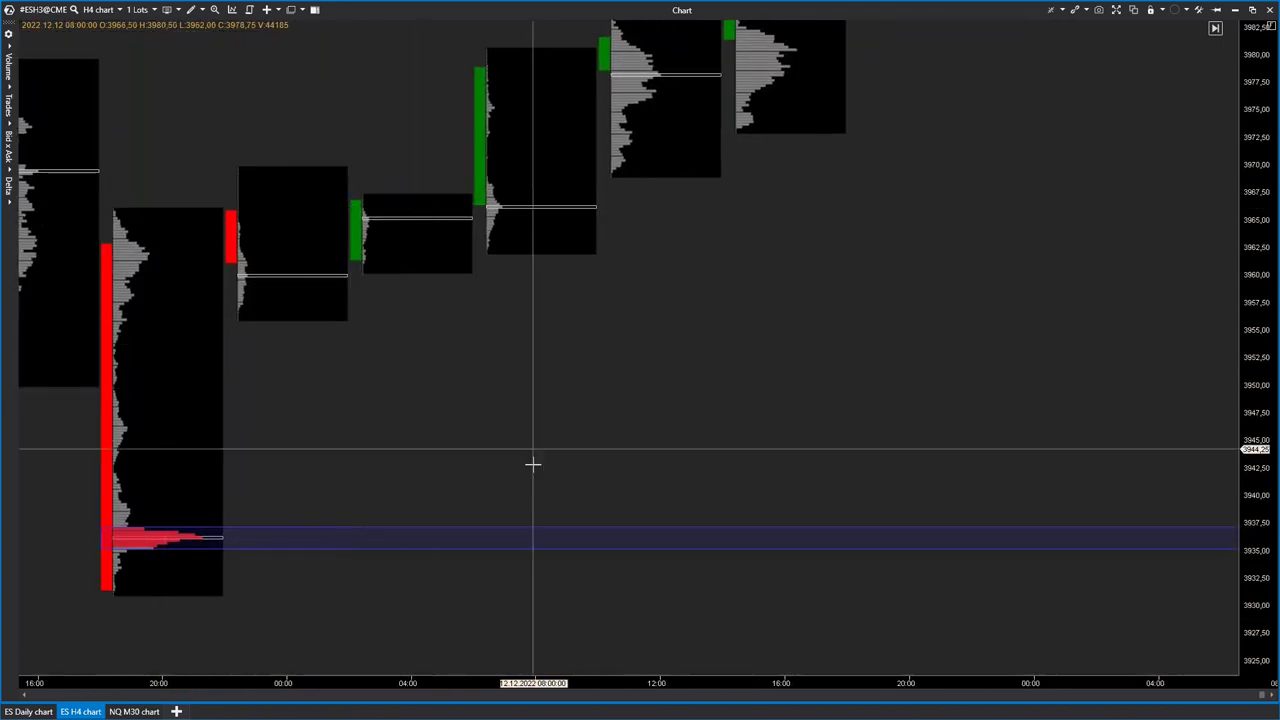
- Examine the sessions around the 3990 and 3936 clusters, back to the red clusters of the 8 December 16:00 and 20:00 candles
left_click_drag(822, 204, 677, 574)
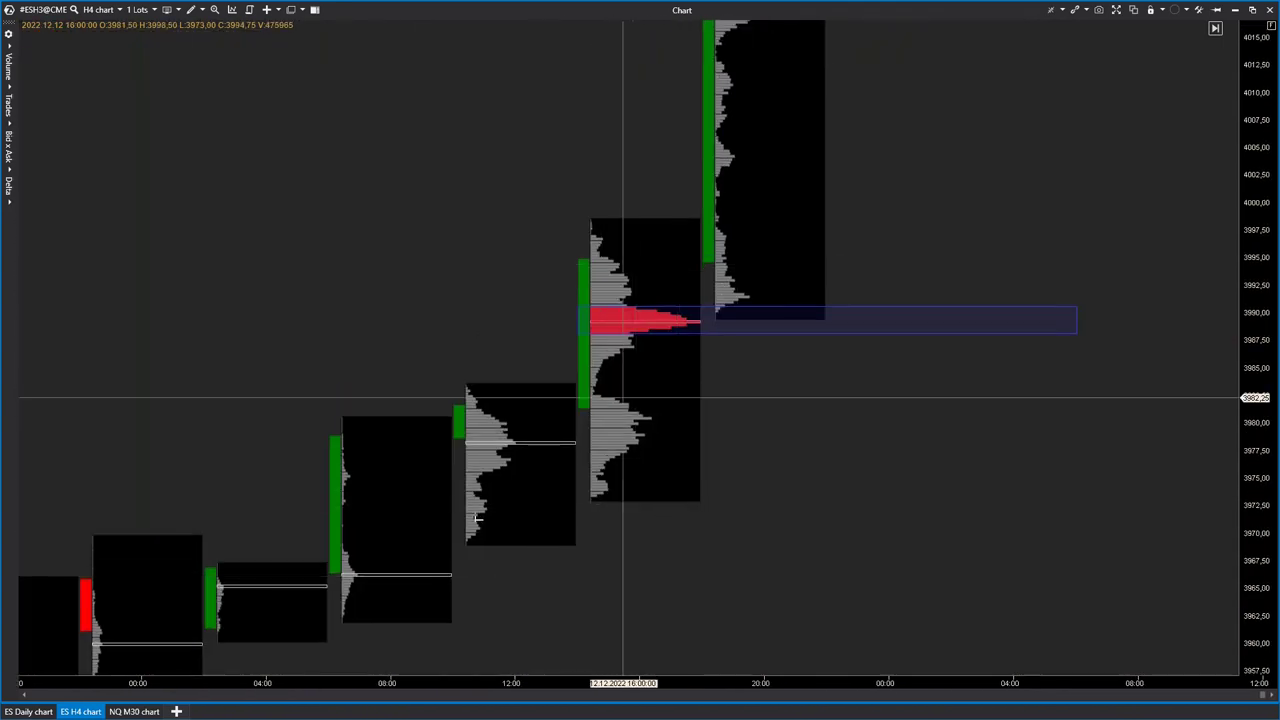
left_click_drag(290, 590, 667, 296)
left_click_drag(375, 539, 654, 420)
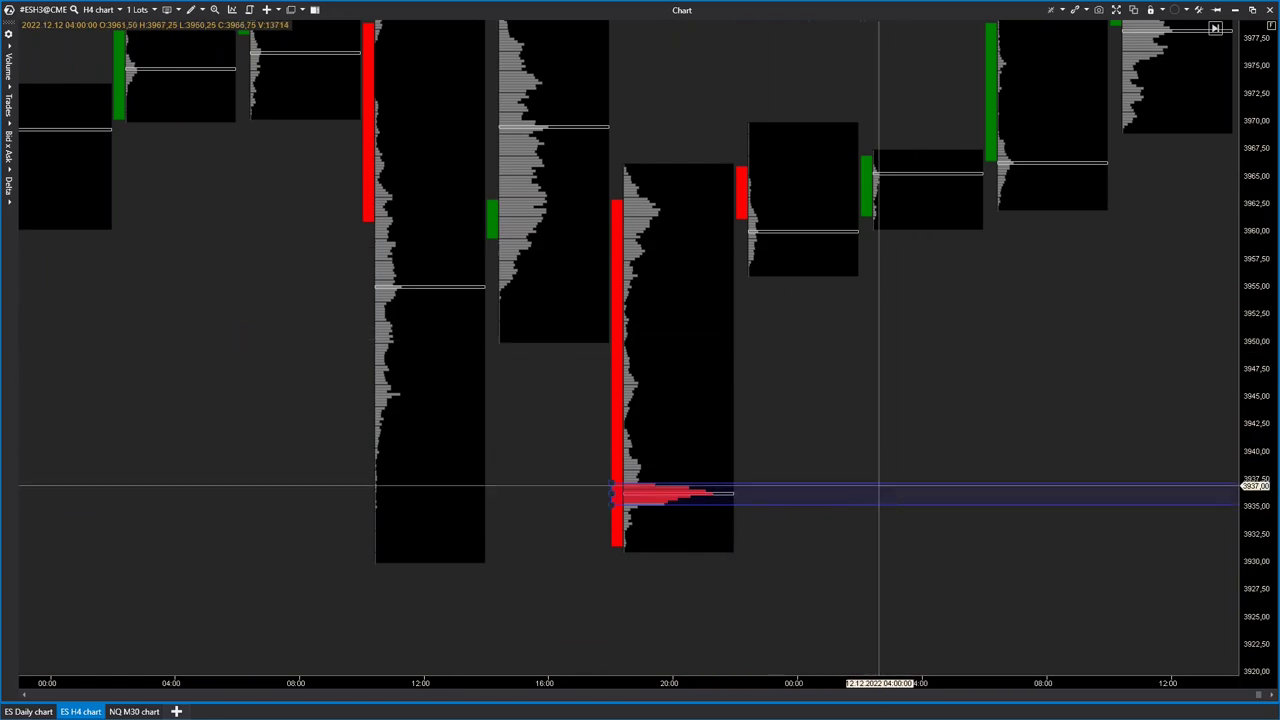
scroll(817, 503, "up", 5)
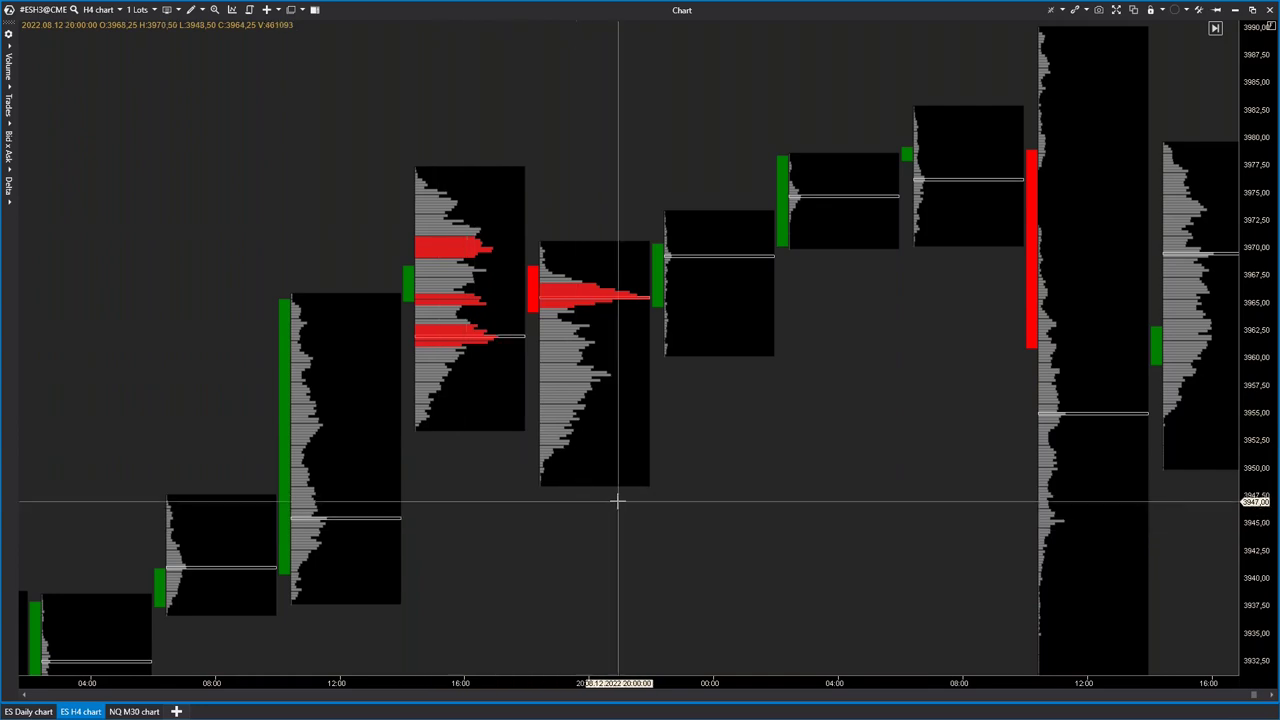
left_click_drag(1253, 131, 1253, 300)
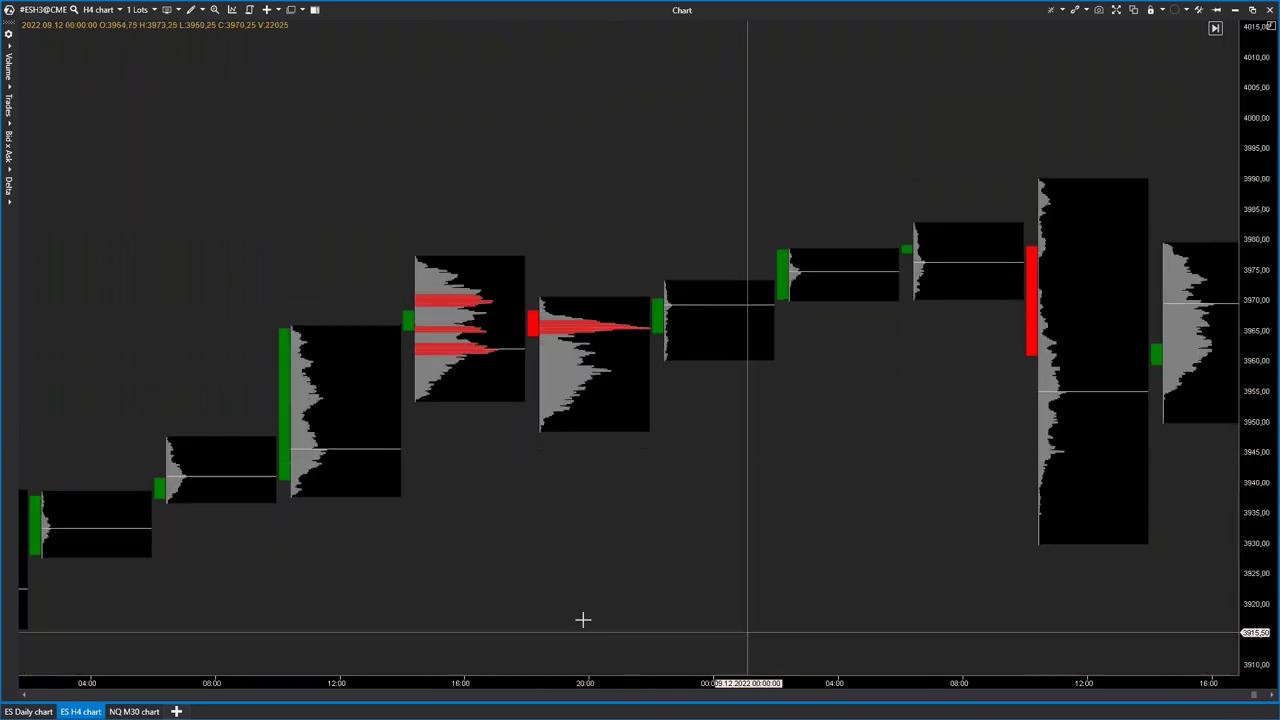
mouse_move(431, 680)
left_mouse_down()
mouse_move(560, 677)
mouse_move(537, 677)
left_mouse_up()
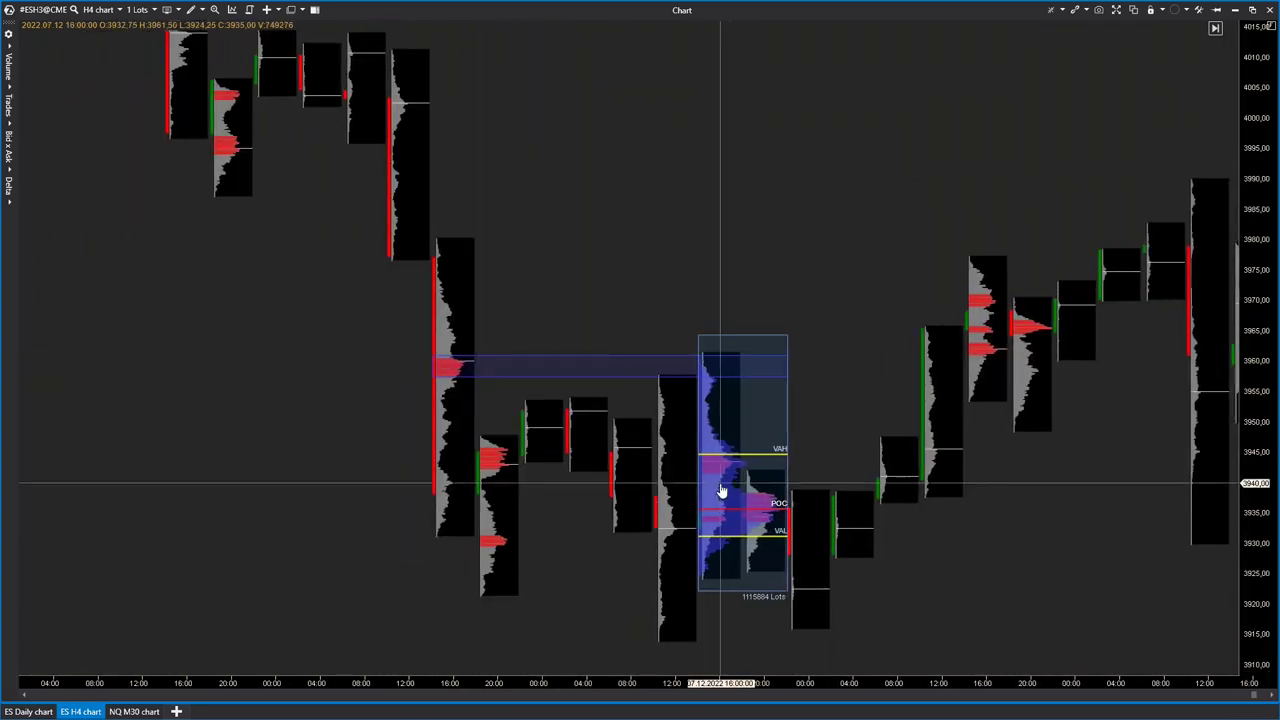
- Move the volume profile from the 7 December 16:00 and 20:00 candles to the area below the 9 December 04:00 and 08:00 candles
left_click_drag(745, 470, 725, 169)
left_click_drag(940, 395, 745, 555)
left_click(520, 310)
left_click_drag(520, 313, 817, 463)
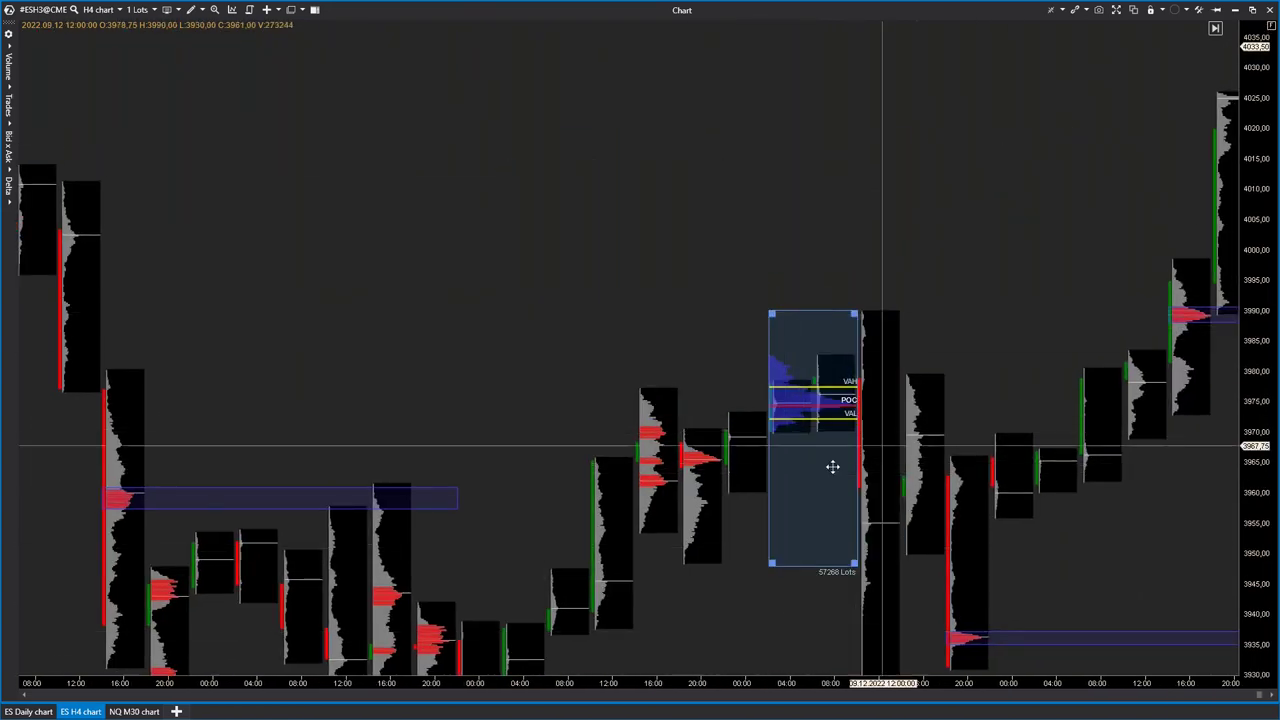
left_click_drag(1247, 556, 1222, 280)
left_click_drag(1075, 468, 1091, 324)
left_click_drag(780, 683, 668, 683)
left_click_drag(149, 549, 763, 514)
left_click_drag(770, 173, 826, 346)
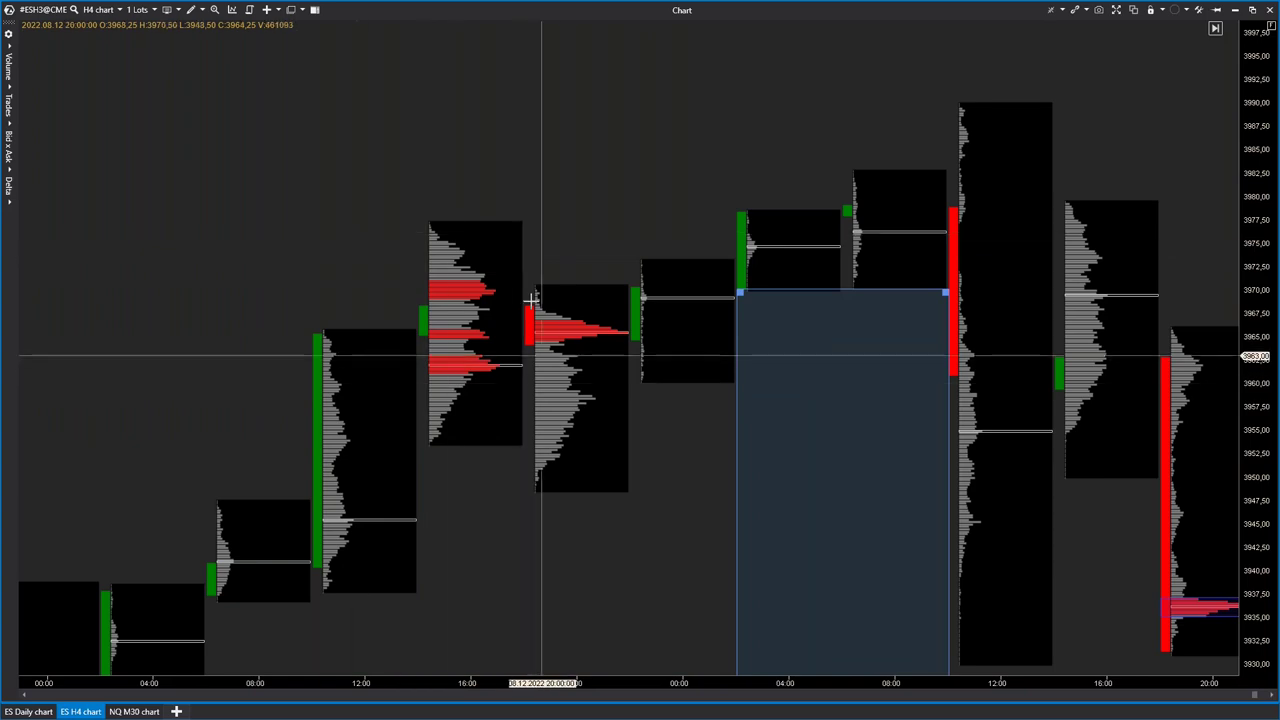
- Frame the 8 December 16:00 and 20:00 red clusters with a rectangle from about 3961 to 3971, and move the volume profile over both candles
left_click(190, 10)
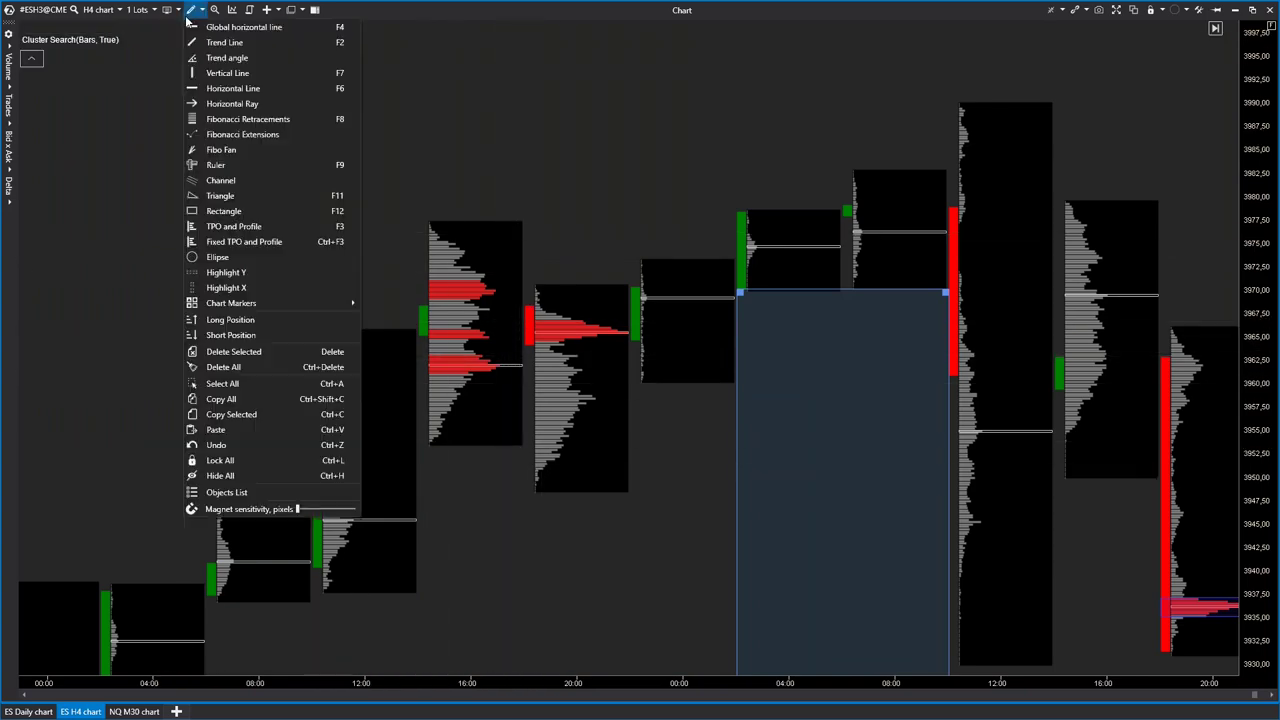
left_click(224, 211)
left_click_drag(423, 289, 615, 380)
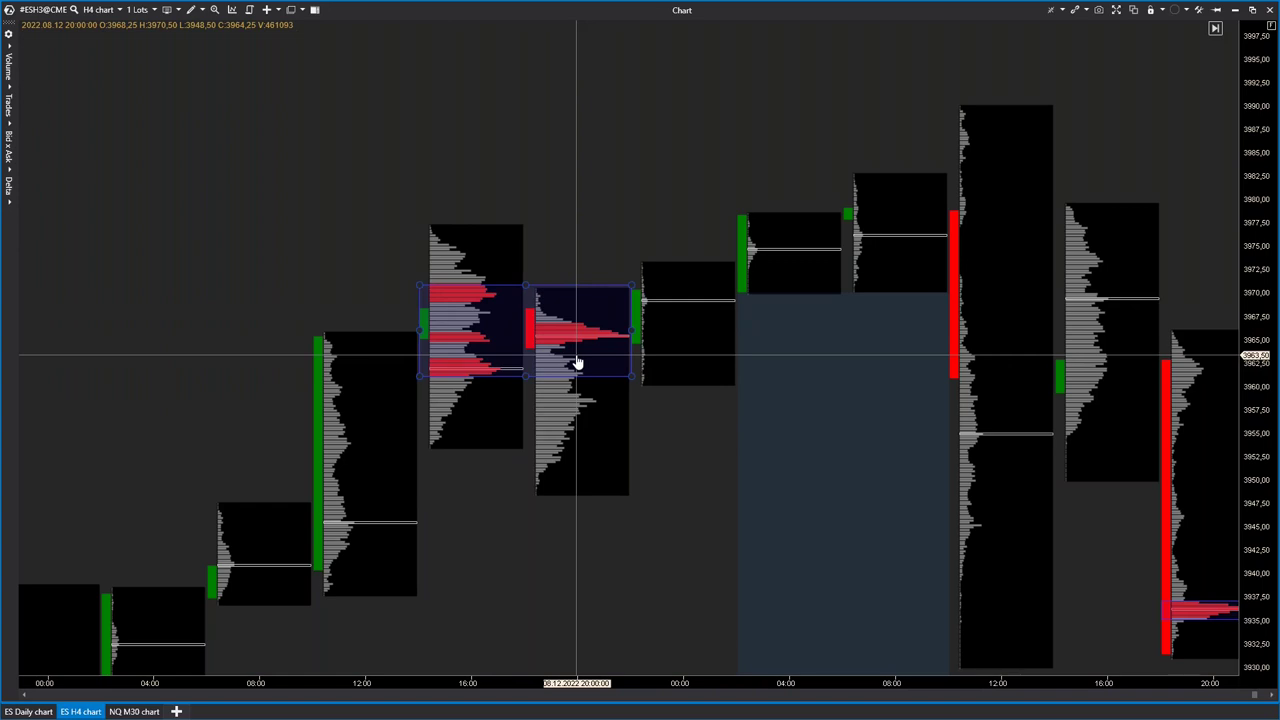
left_click_drag(805, 471, 457, 351)
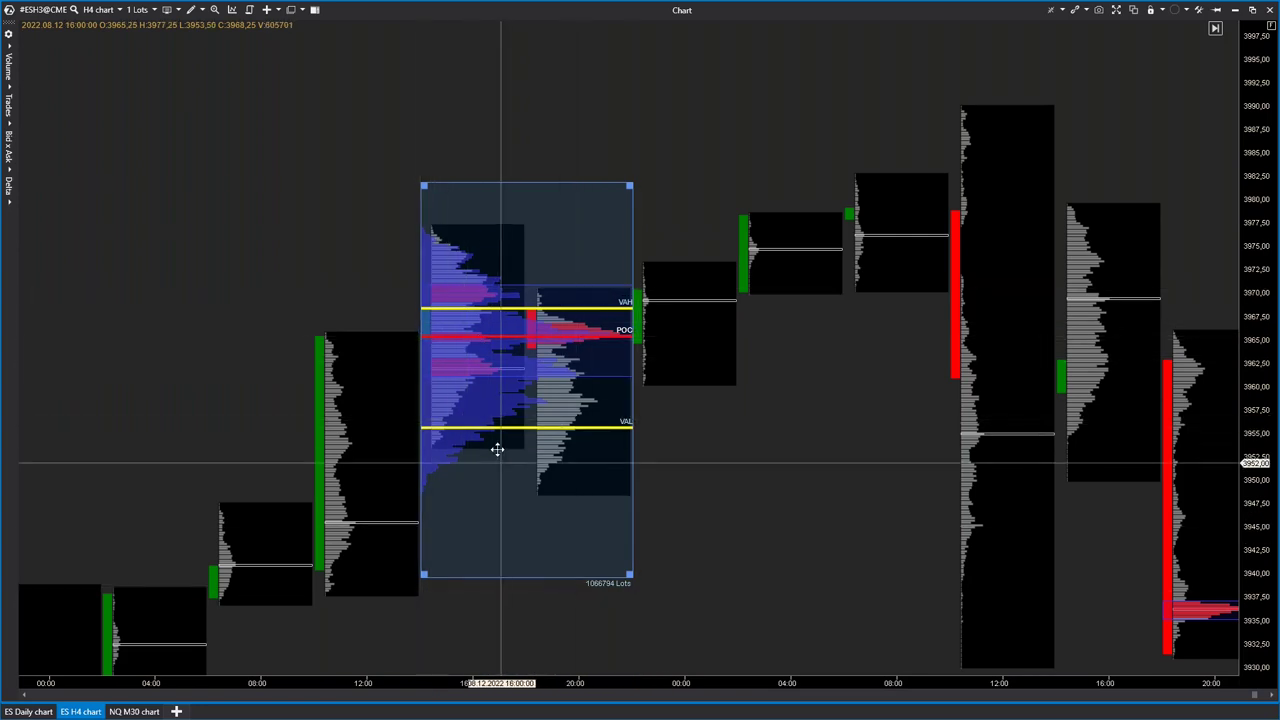
- Draw a rectangle around the upper red cluster of the 7 December 16:00 candle, from about 3941.50 to 3944.50
left_click_drag(629, 575, 766, 456)
scroll(766, 456, "up", 6)
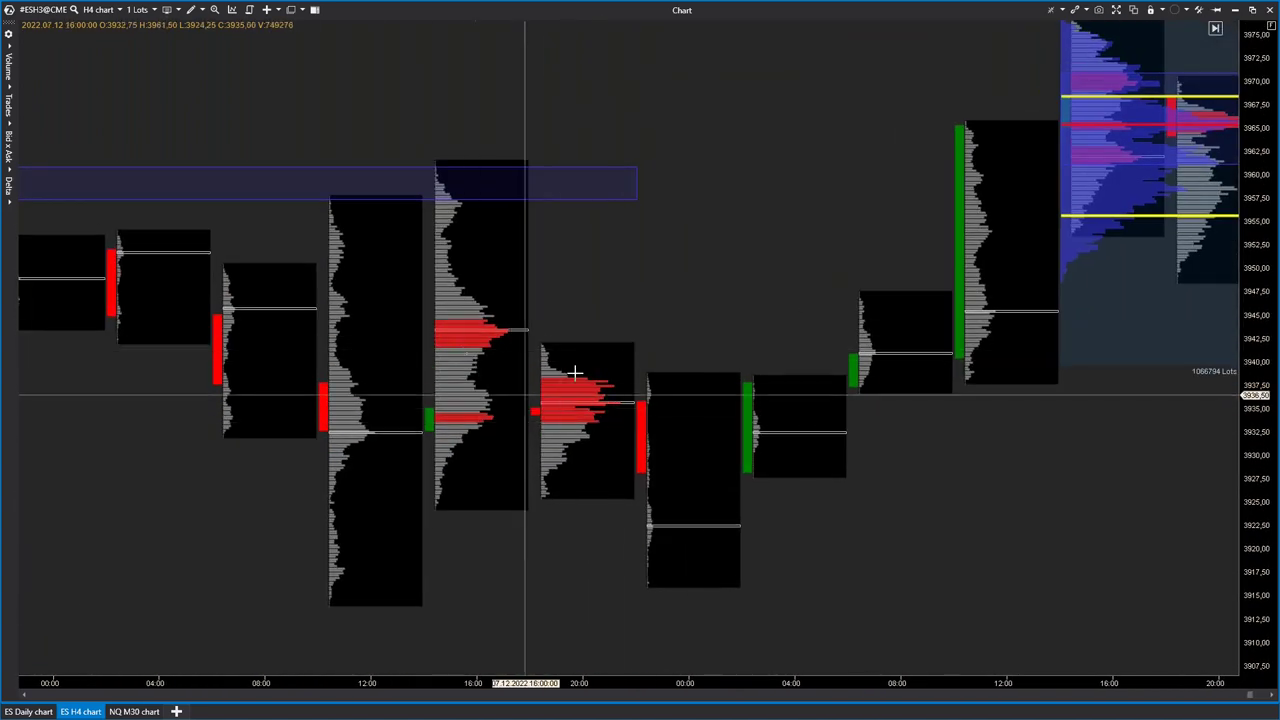
scroll(854, 481, "down", 1)
left_click_drag(415, 466, 1171, 451)
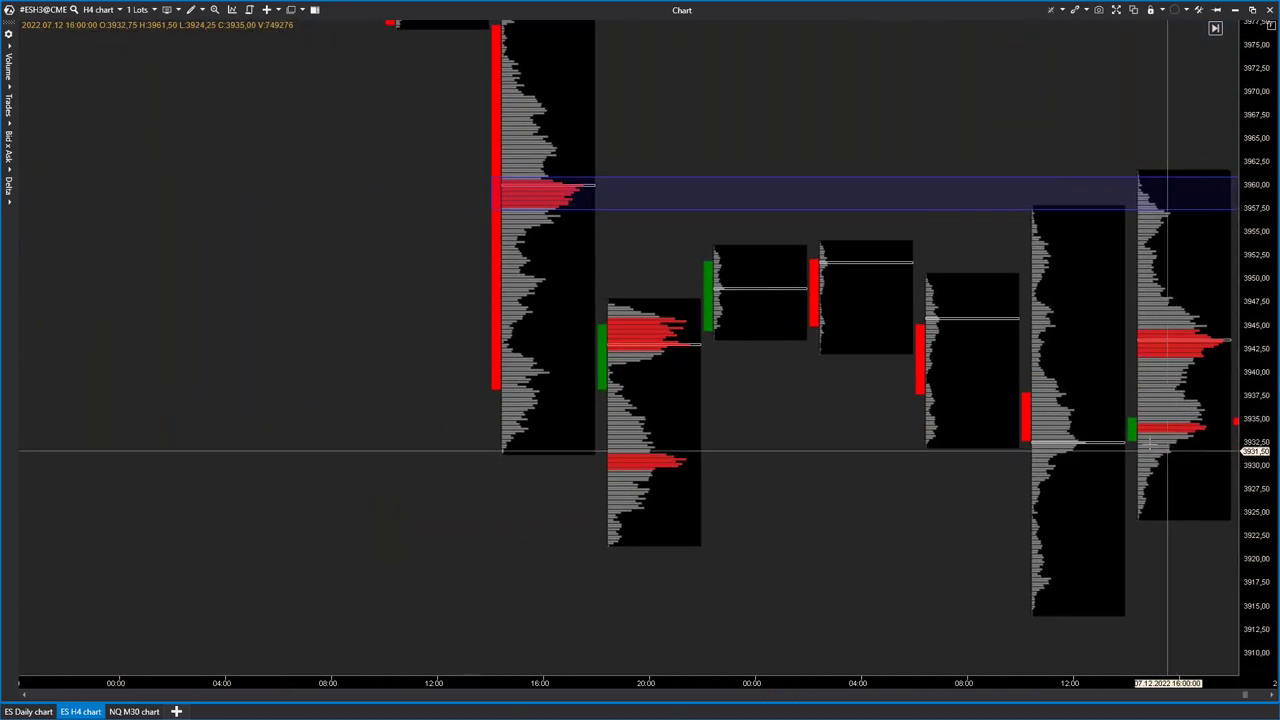
left_click(191, 9)
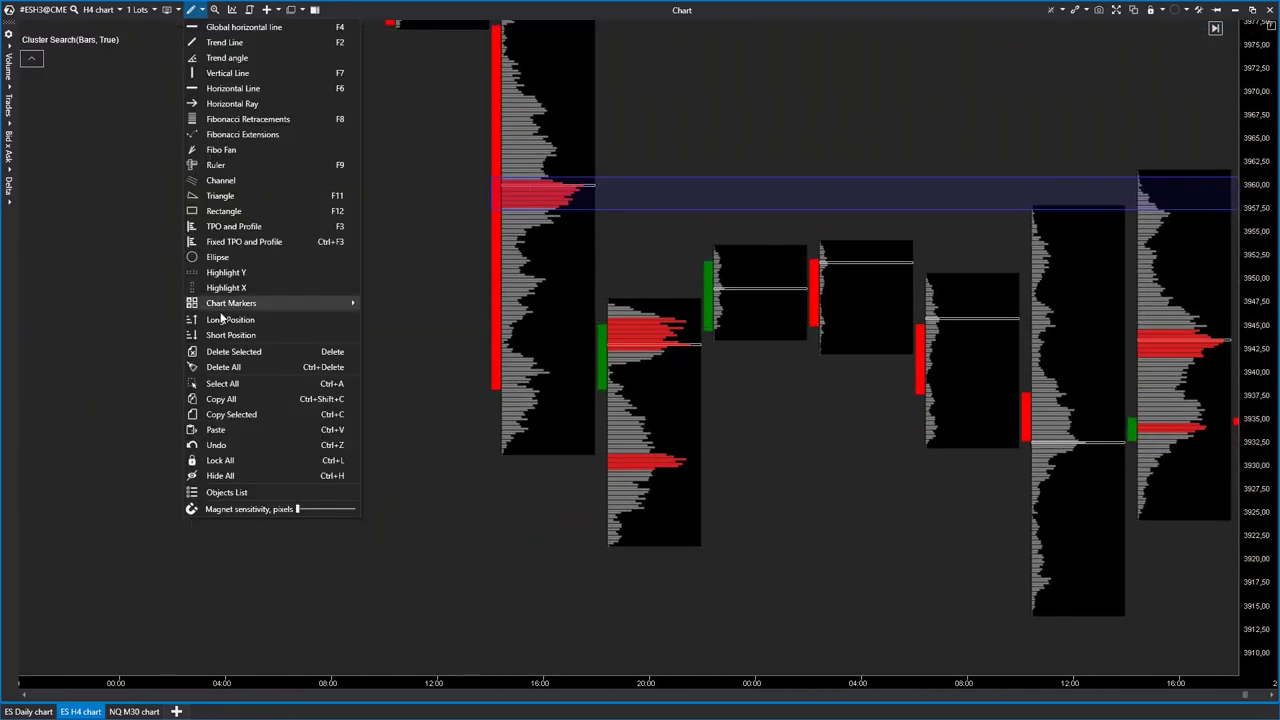
left_click(219, 203)
left_click_drag(1138, 340, 1202, 366)
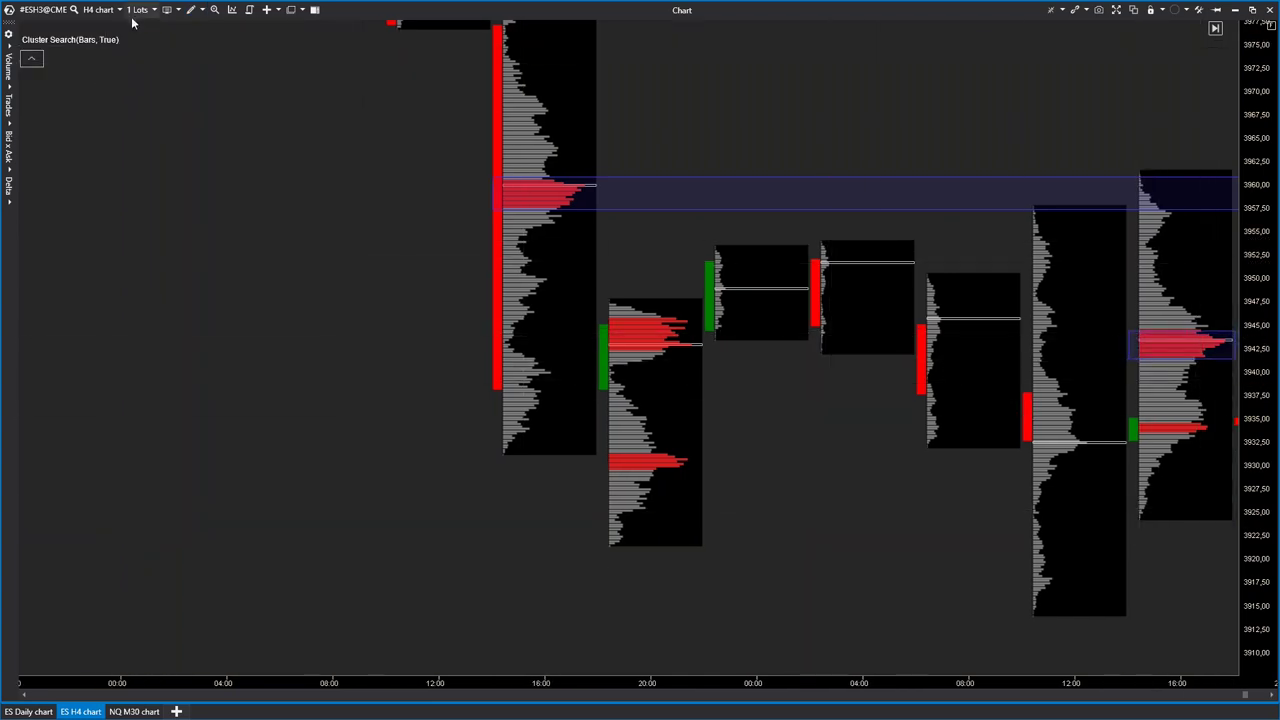
- Draw a second rectangle around the lower red cluster of the 7 December 16:00 candle, near 3934
mouse_move(106, 53)
left_click(195, 12)
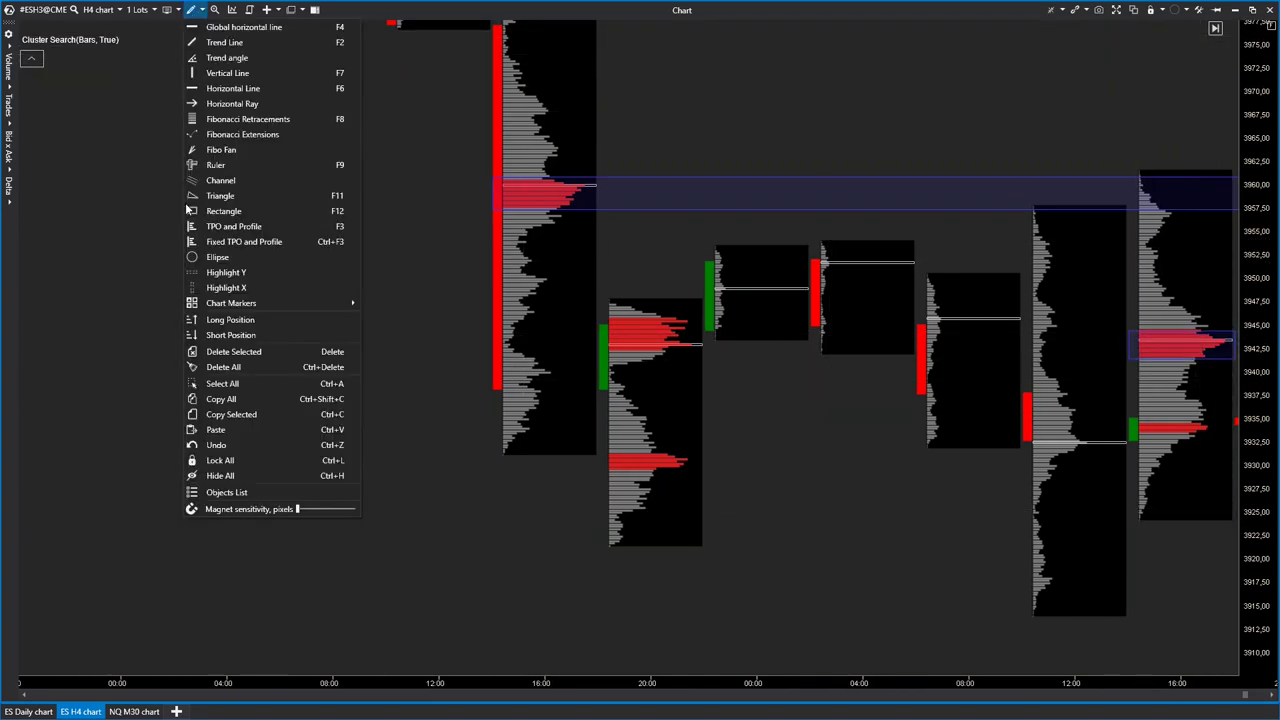
left_click(227, 214)
left_click_drag(1138, 423, 1229, 436)
- Extend the lower rectangle across the 7 December 20:00 candle and raise its upper edge to about 3944.50 to enclose all the red clusters
mouse_move(1176, 545)
left_mouse_down()
mouse_move(1031, 543)
mouse_move(971, 623)
left_mouse_up()
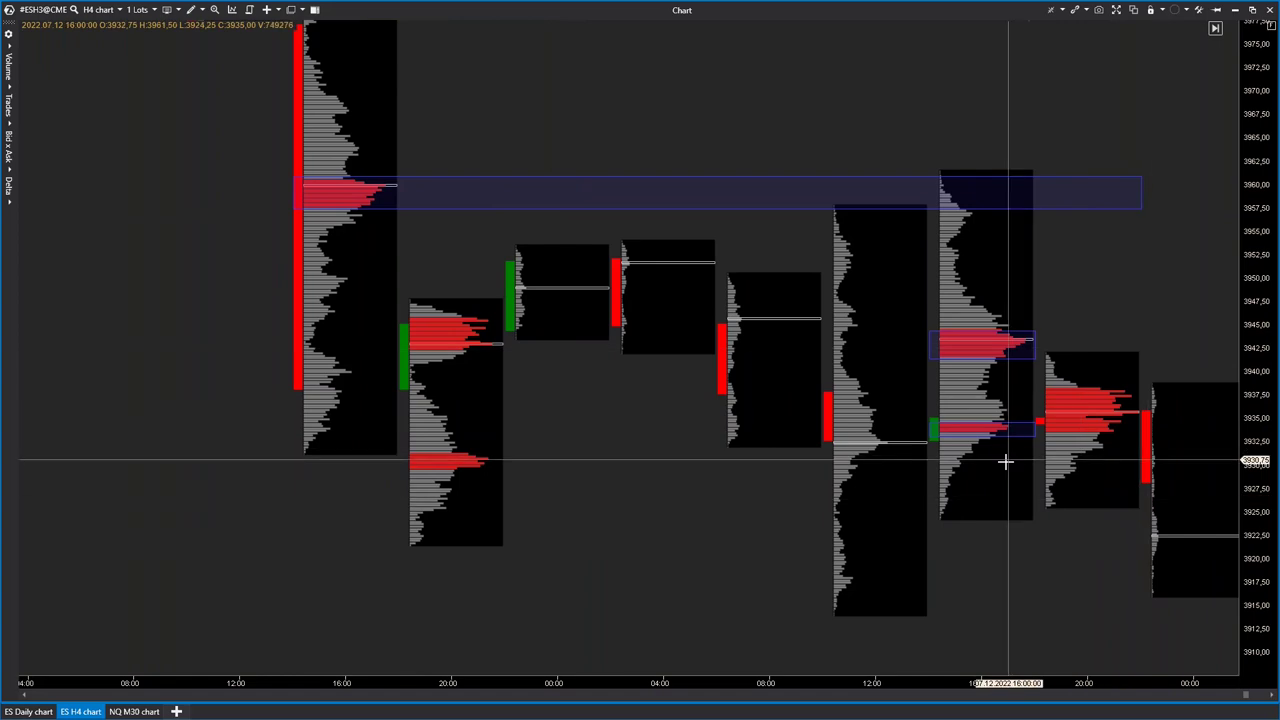
left_click_drag(1036, 430, 1145, 438)
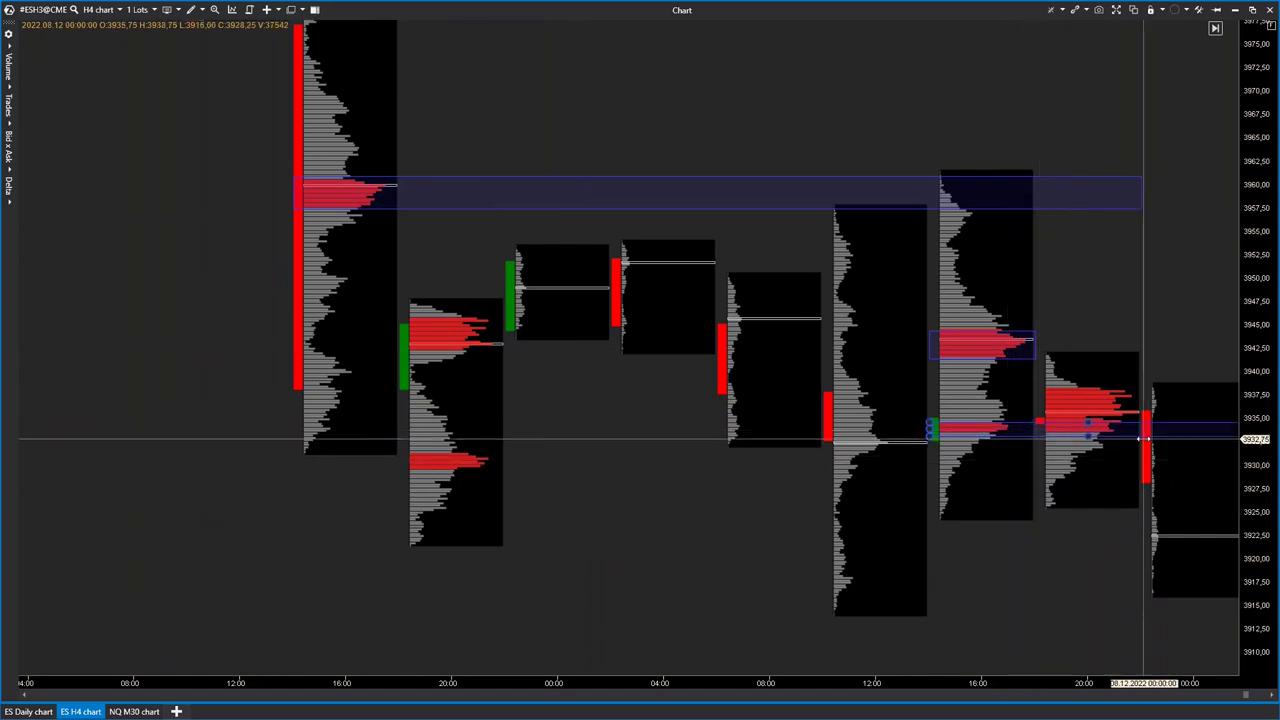
left_click_drag(1034, 425, 1029, 385)
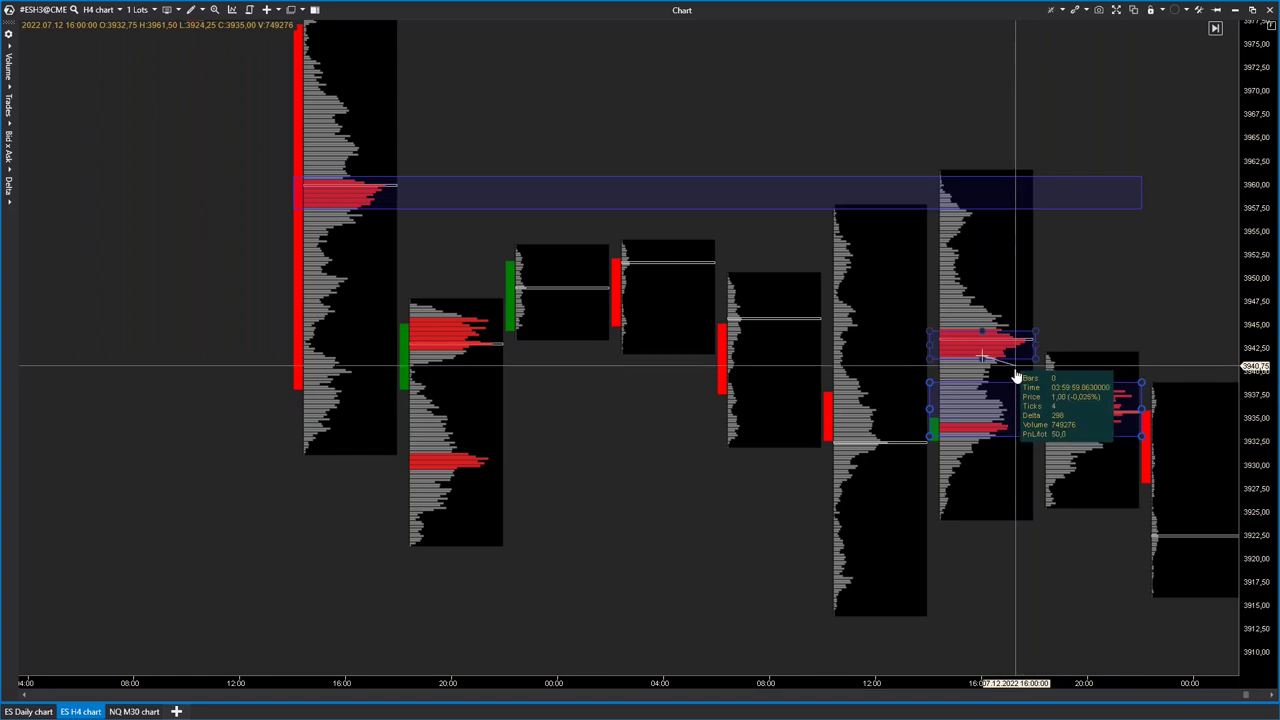
left_click_drag(1034, 357, 1029, 330)
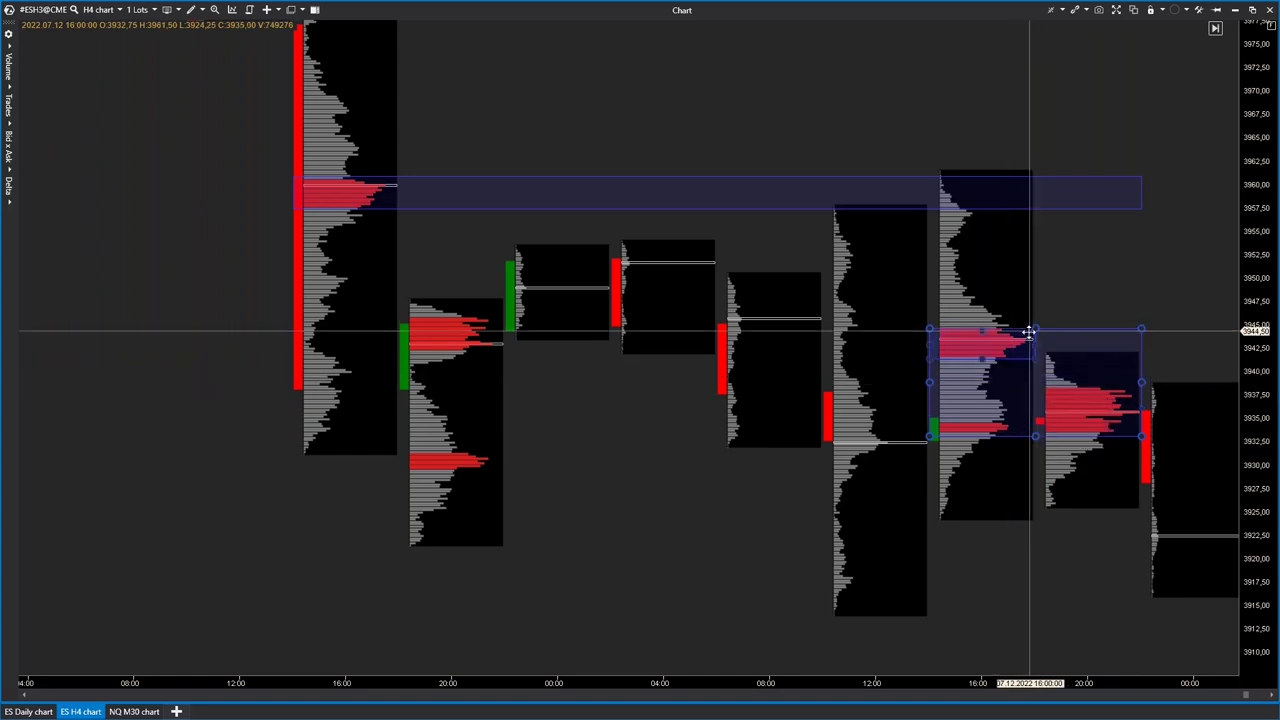
- Extend the combined cluster rectangle forward in time to the red 9 December 20:00 candle
left_click_drag(1058, 527, 570, 480)
left_click_drag(653, 334, 1183, 335)
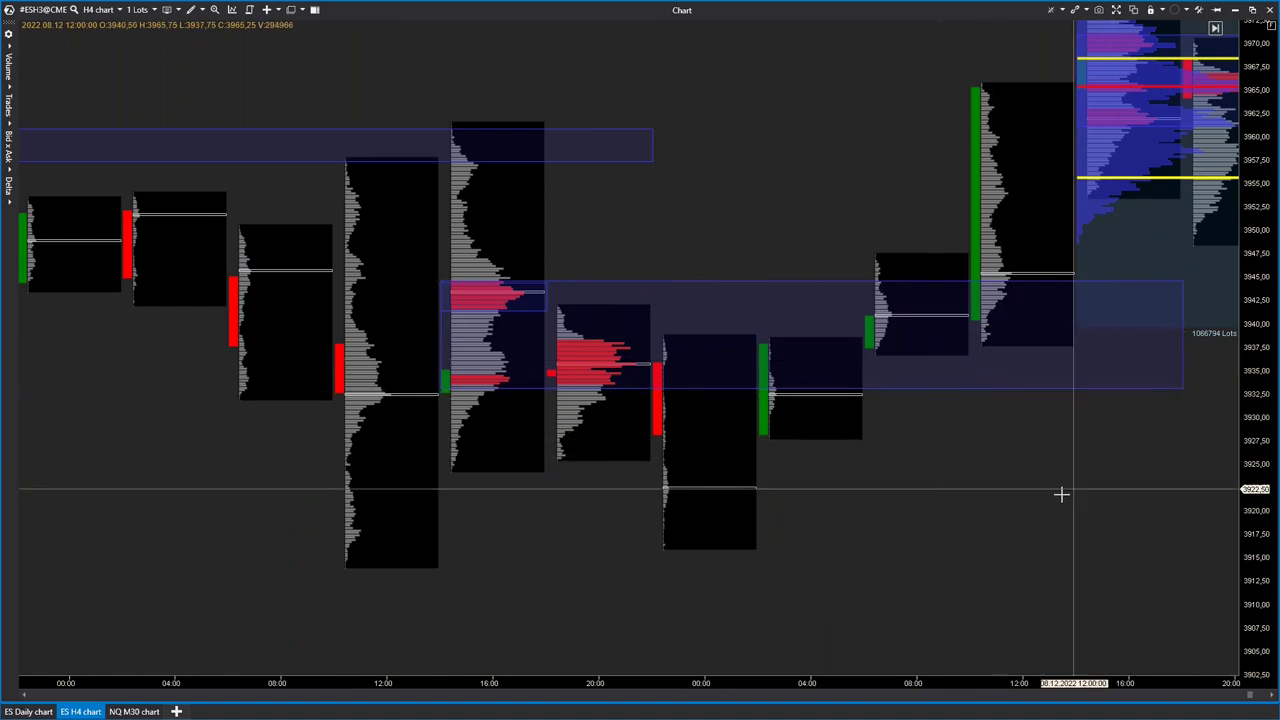
left_click_drag(1066, 494, 892, 500)
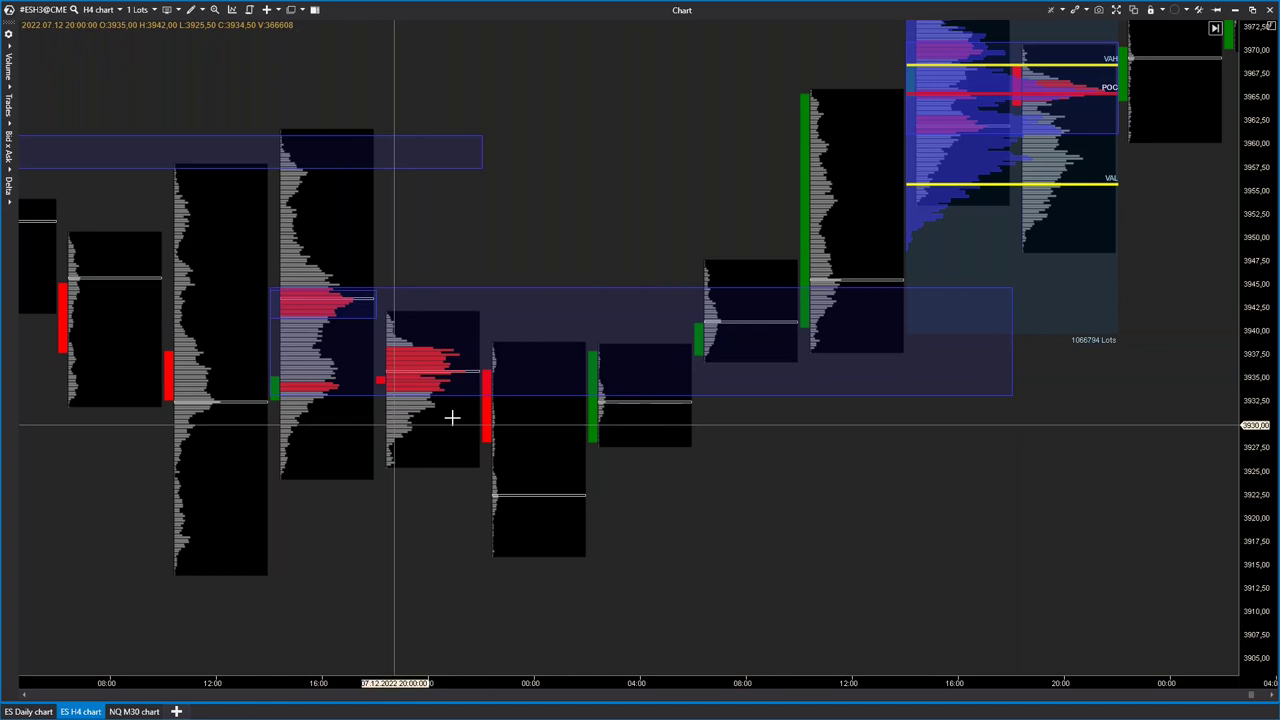
middle_click(641, 329)
left_click_drag(844, 507, 546, 491)
left_click_drag(409, 402, 939, 395)
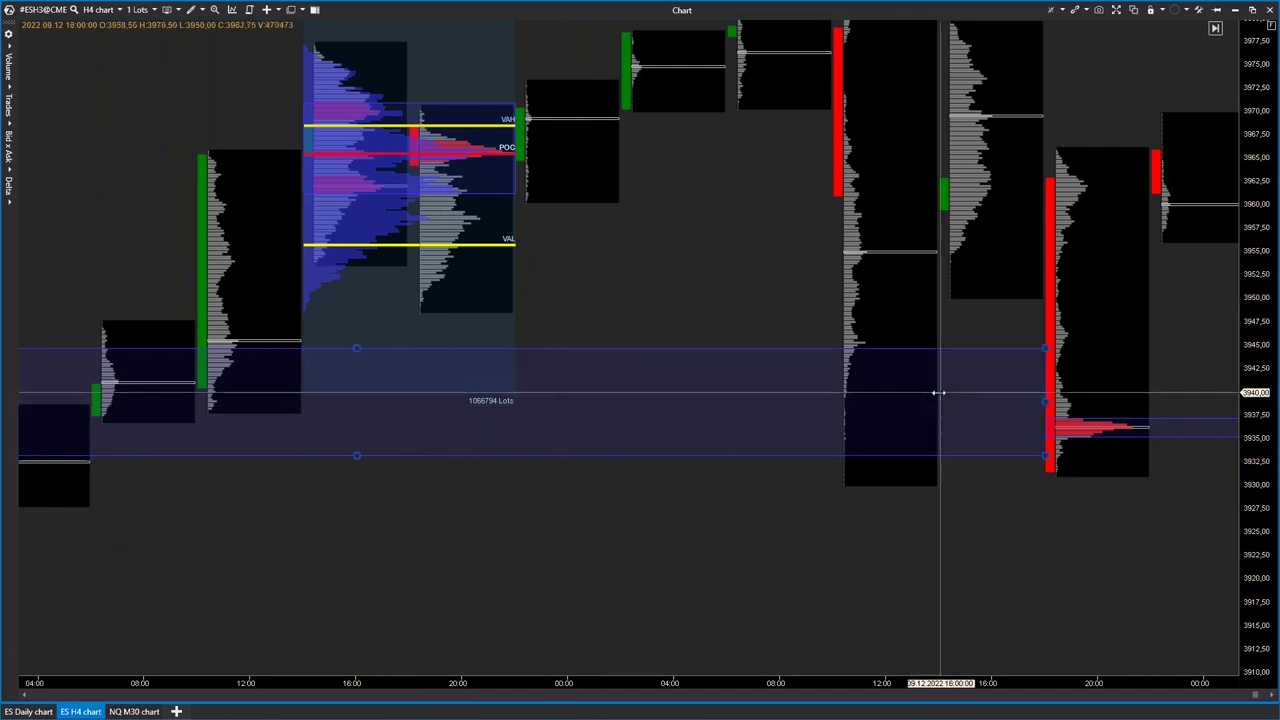
- Shorten the rectangle near 3959 so it ends at the 7 December 16:00 candle that reaches into it
left_click_drag(866, 523, 759, 403)
left_click_drag(386, 558, 863, 536)
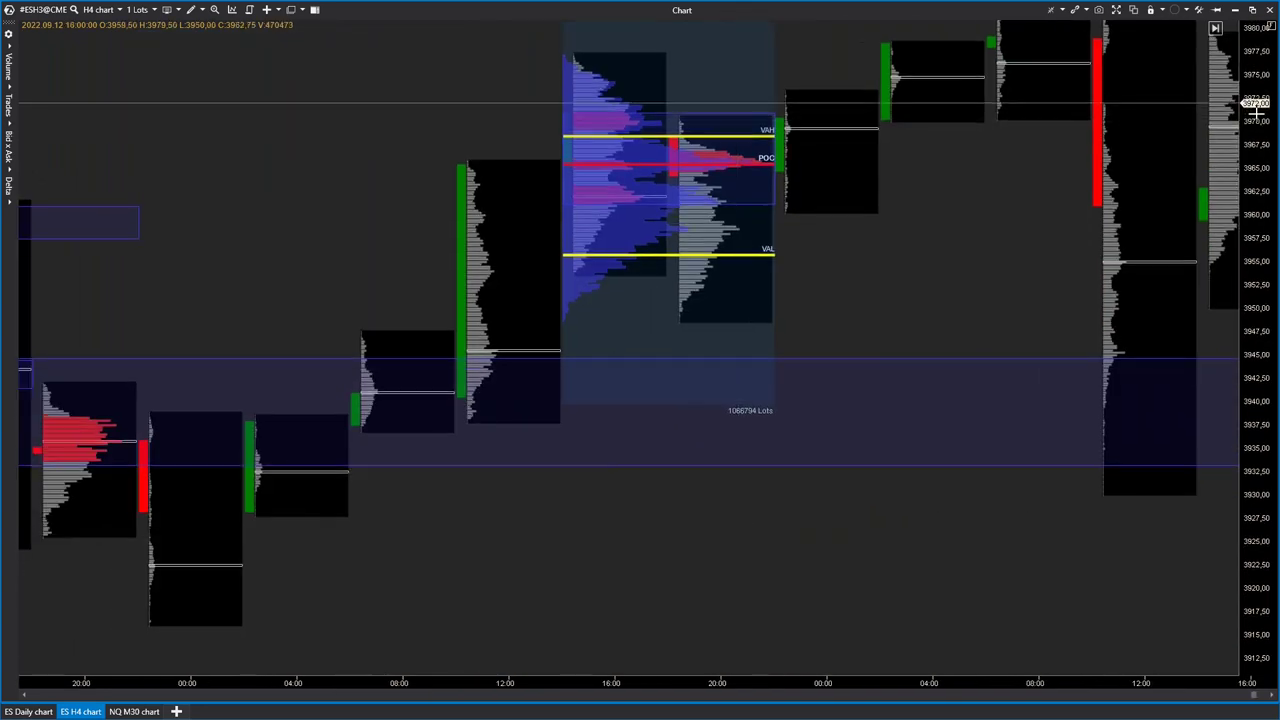
left_click_drag(1254, 114, 1254, 290)
left_click_drag(523, 678, 566, 681)
left_click_drag(502, 518, 577, 480)
left_click(563, 370)
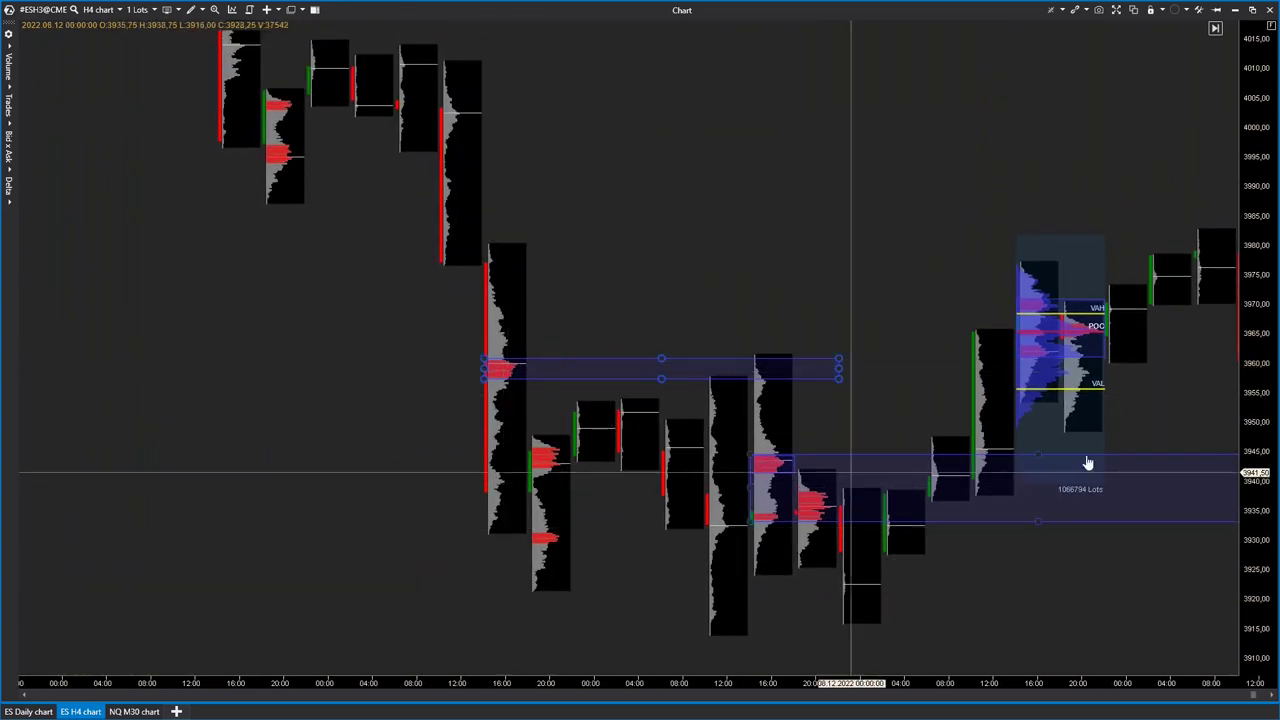
left_click_drag(1250, 580, 1247, 308)
left_click(591, 371)
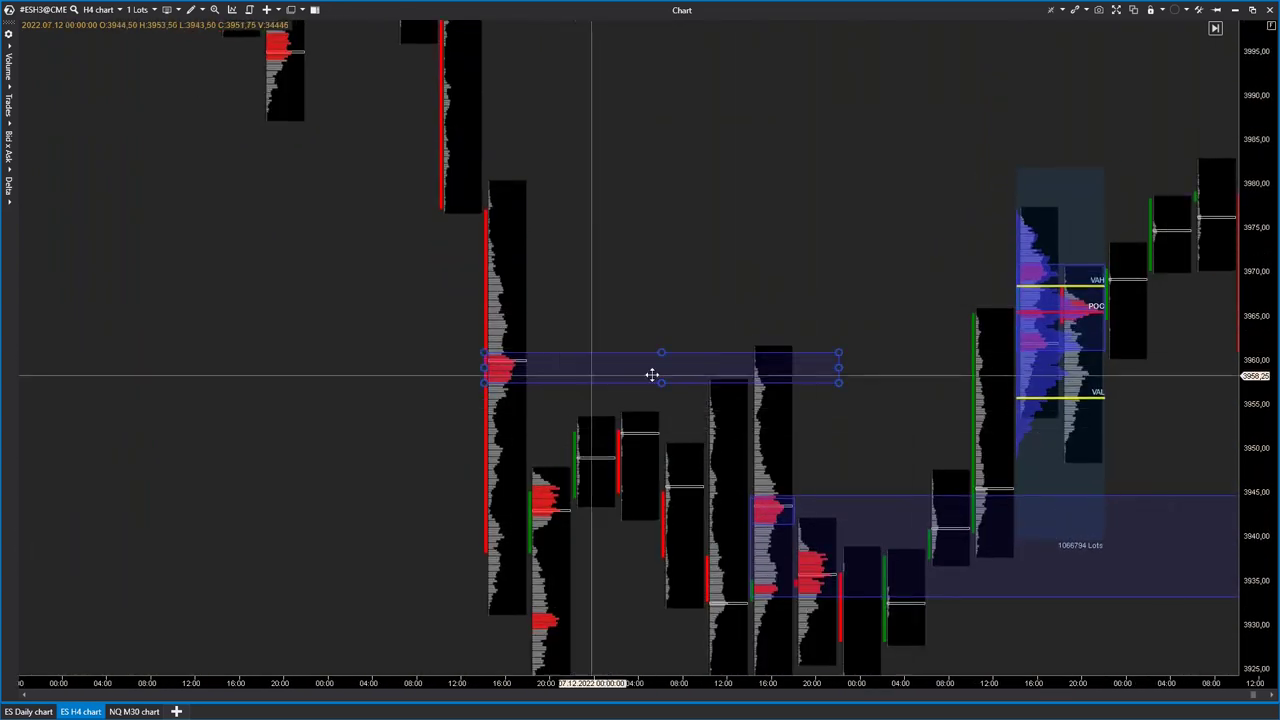
left_click_drag(838, 370, 781, 367)
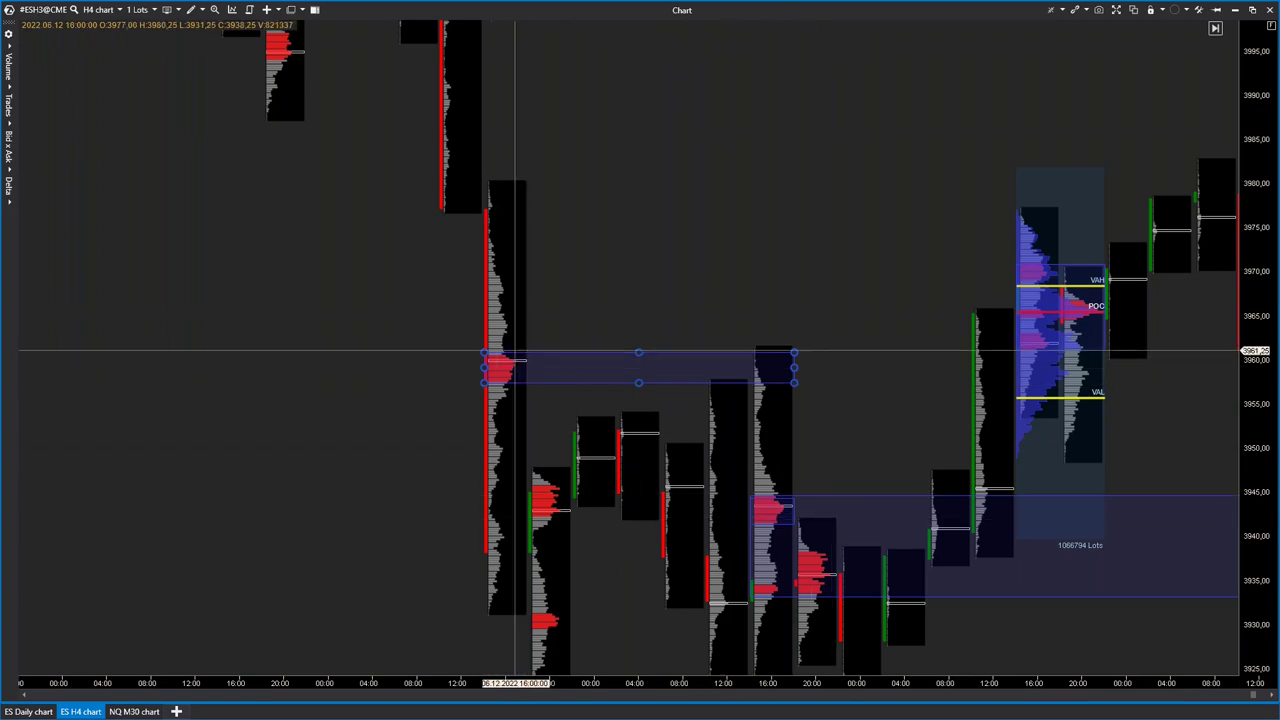
- Compare the 6 December 16:00 red cluster with the per-price volumes where the 7 December 16:00 candle enters the rectangle near 3959
left_click_drag(558, 561, 534, 457)
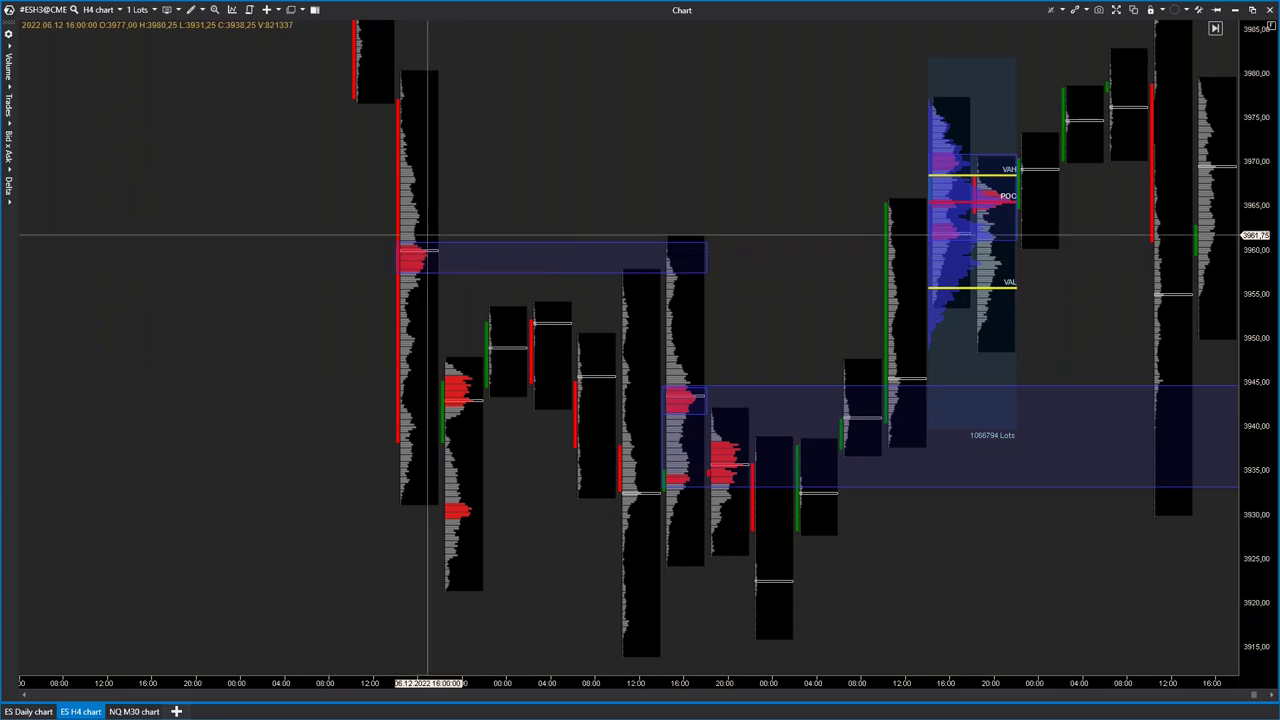
left_click_drag(459, 270, 559, 314)
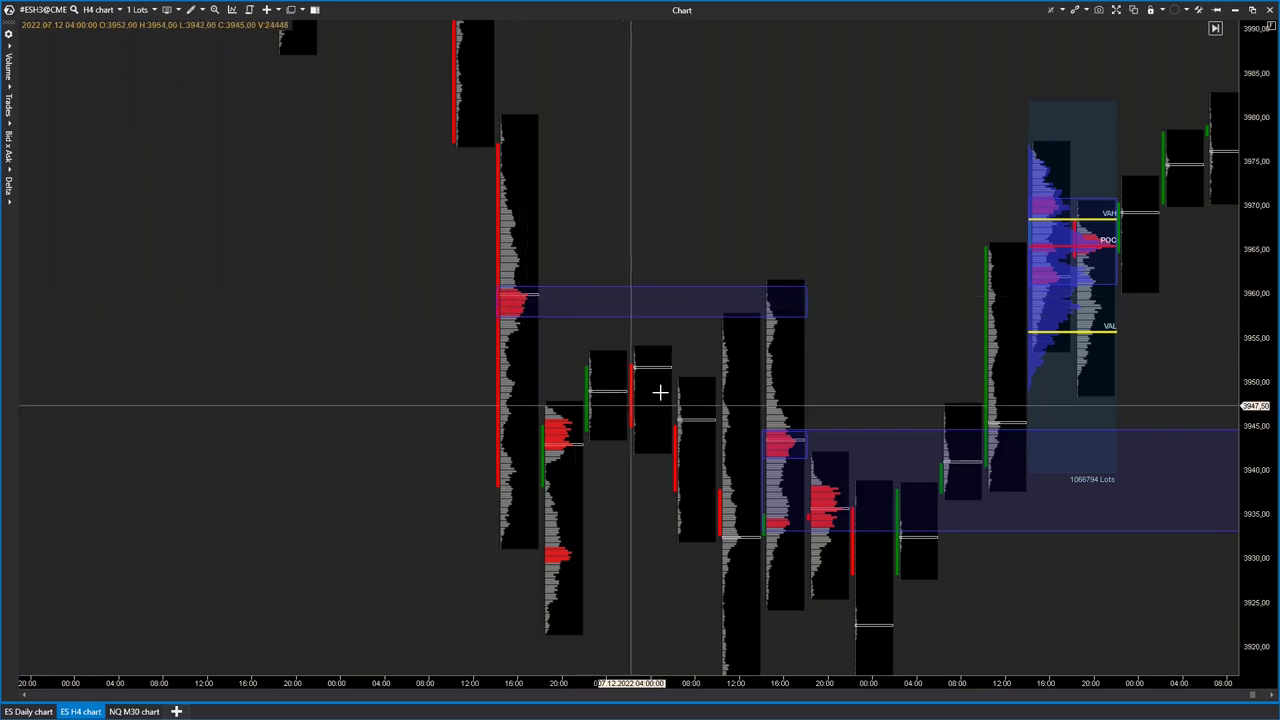
left_click_drag(880, 335, 852, 383)
left_click_drag(1254, 500, 1195, 30)
left_click_drag(714, 683, 603, 683)
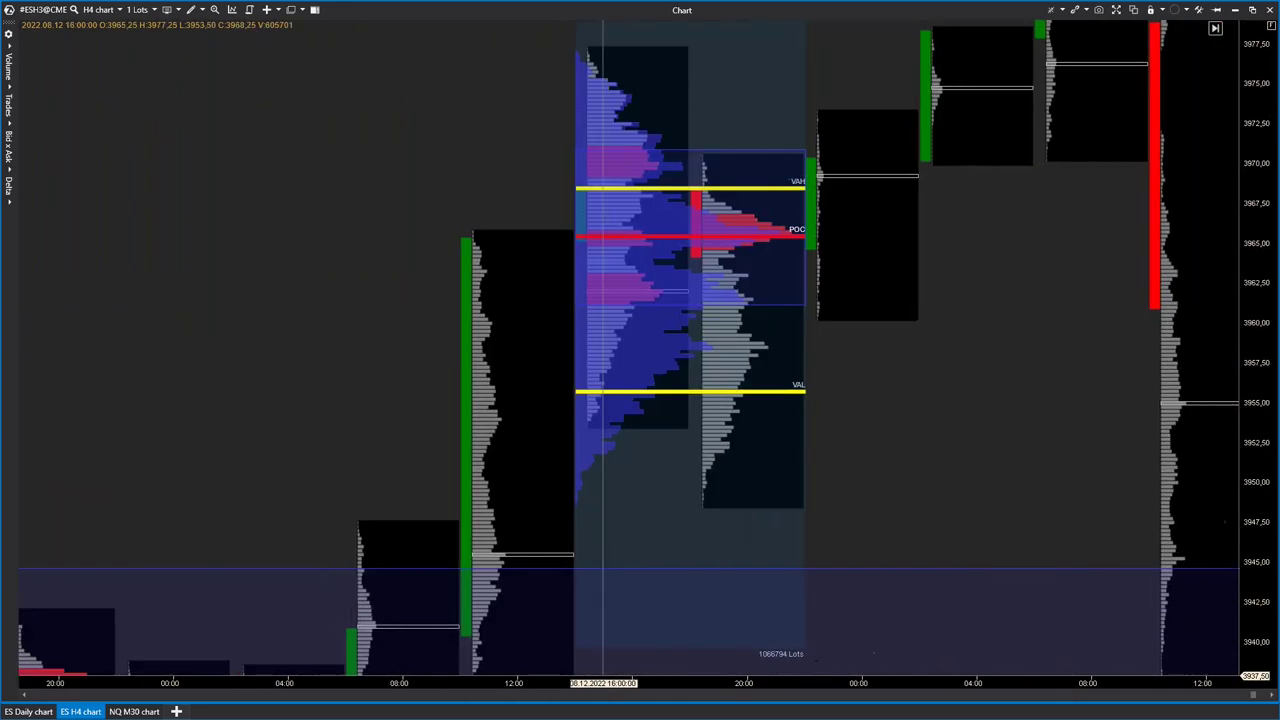
left_click_drag(303, 443, 1017, 443)
left_click_drag(1195, 414, 1261, 432)
left_click_drag(1262, 535, 1165, 146)
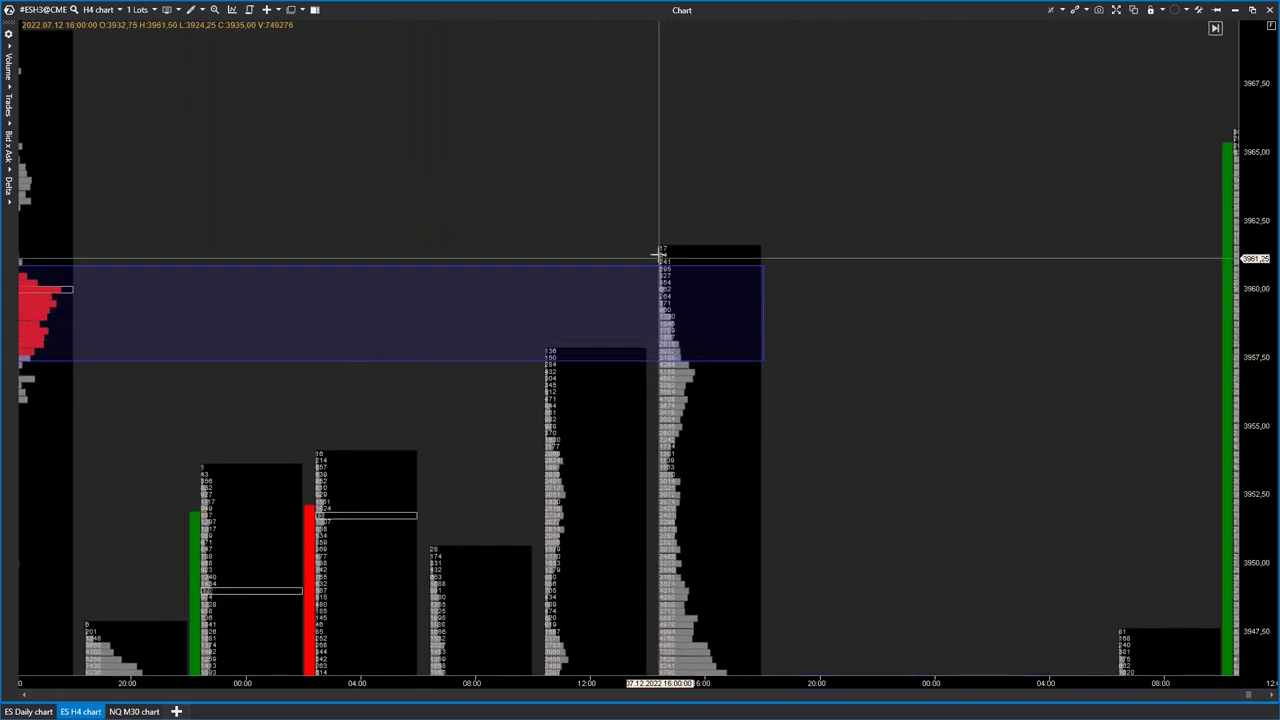
scroll(431, 240, "up", 5)
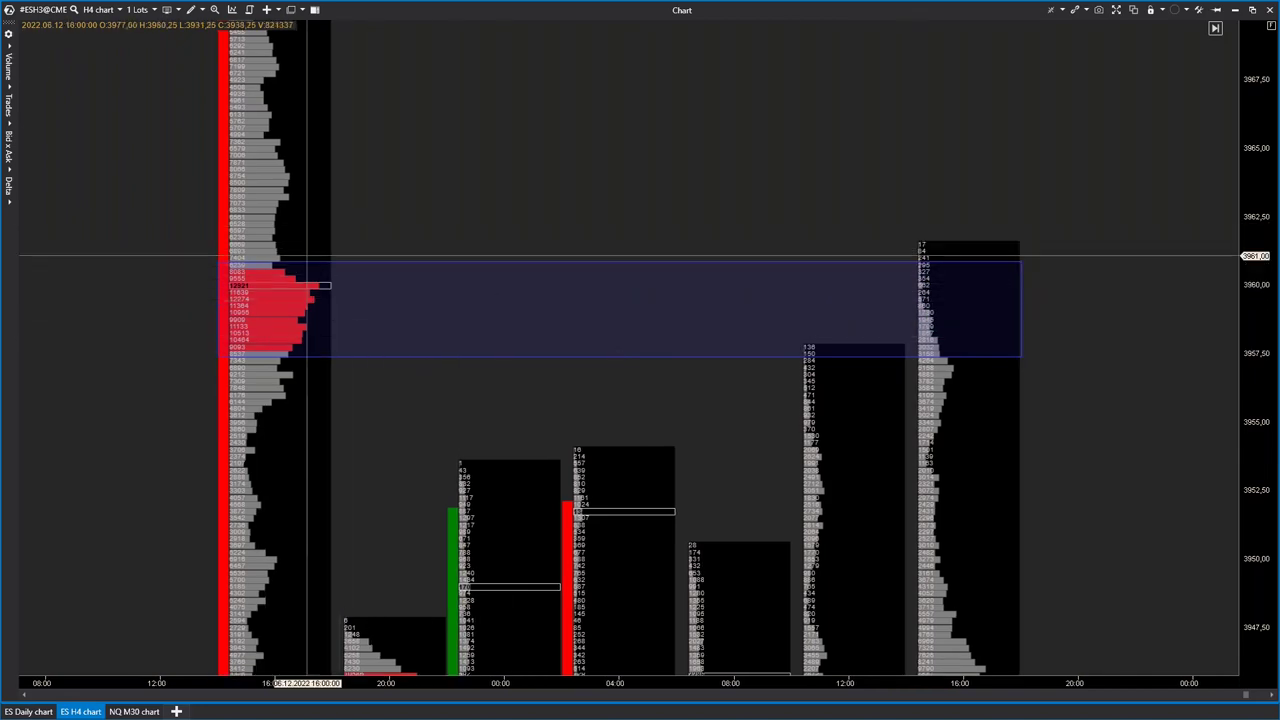
left_click_drag(214, 327, 306, 334)
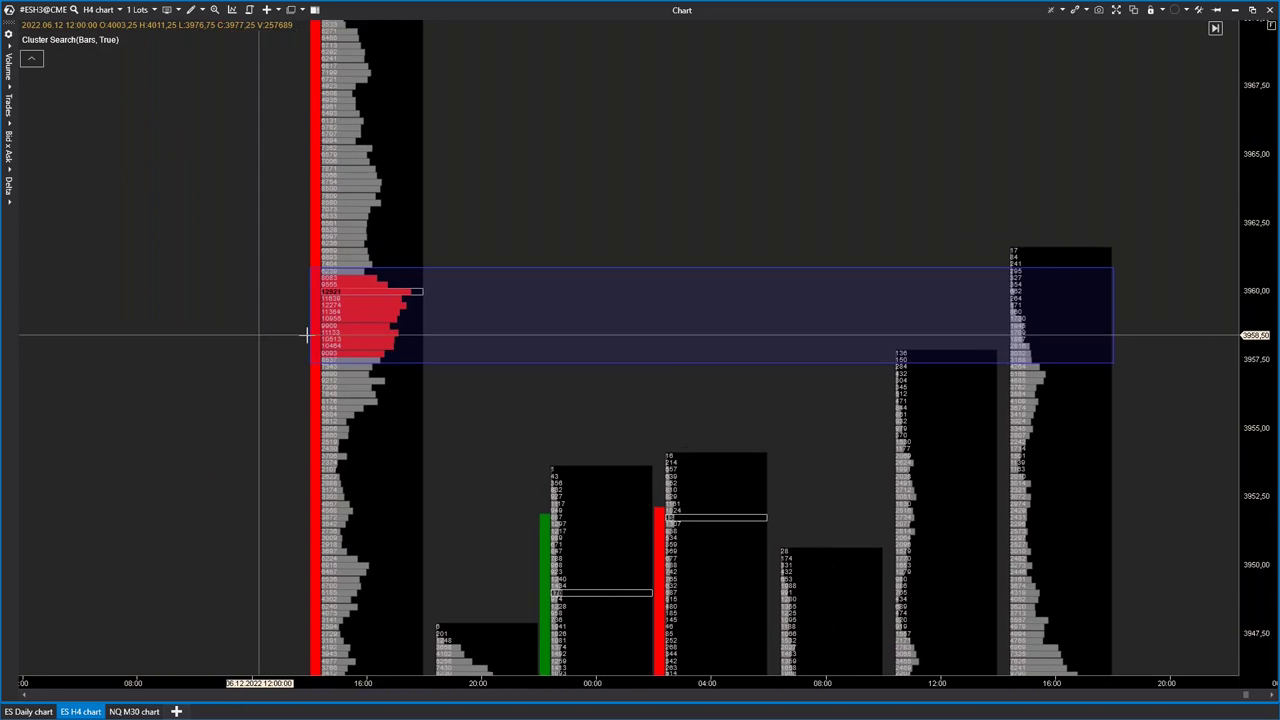
- Set the Cluster Search indicator's minimum value to 35000, trying 30000 first, and apply the settings
right_click(508, 396)
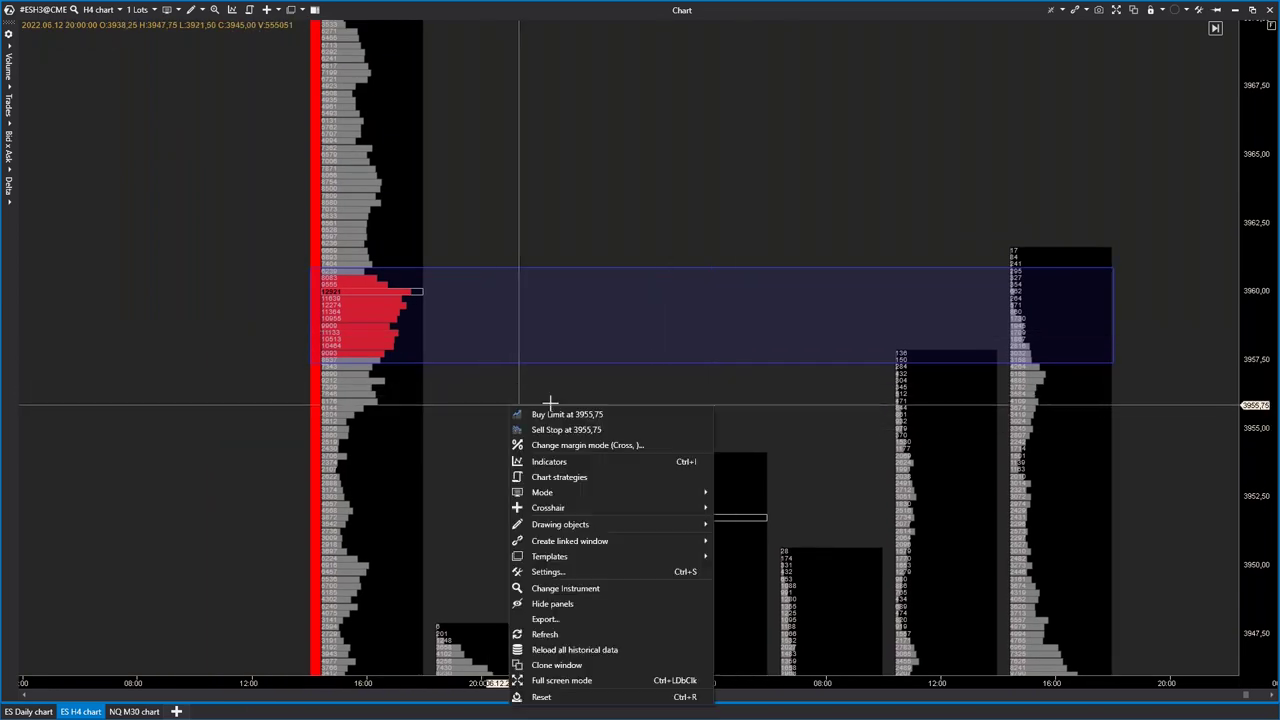
left_click(540, 463)
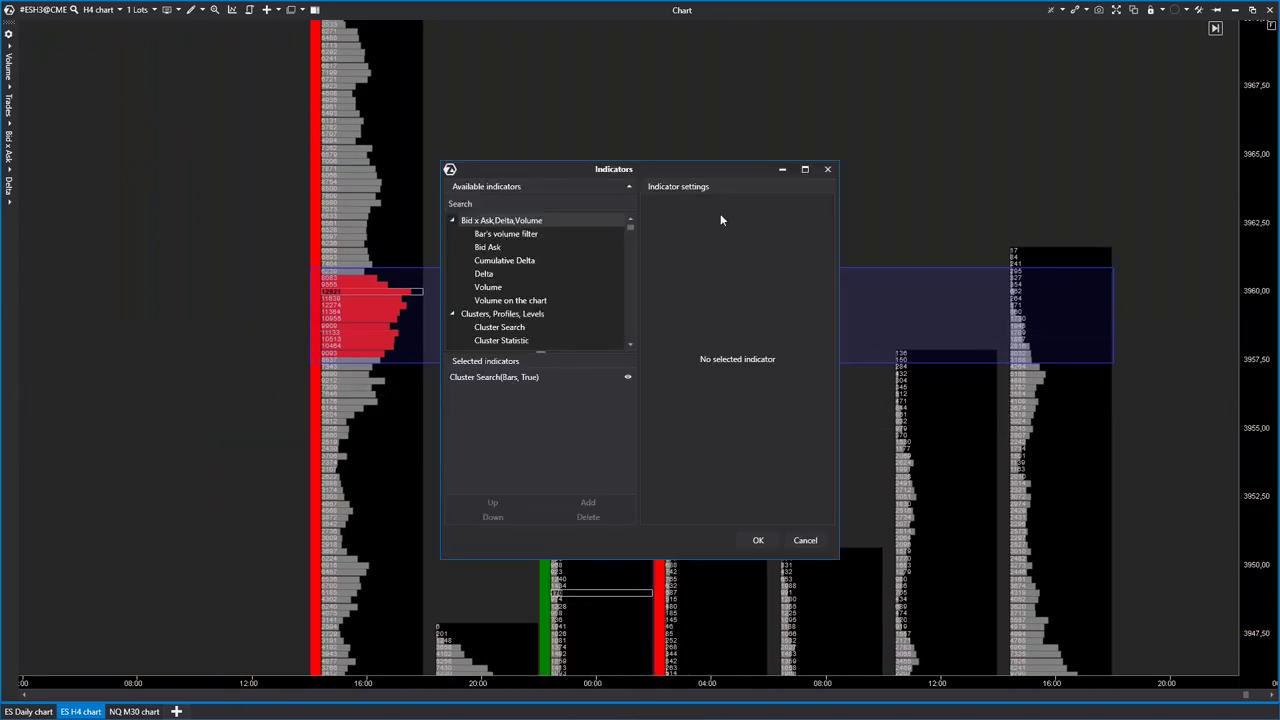
left_click(495, 378)
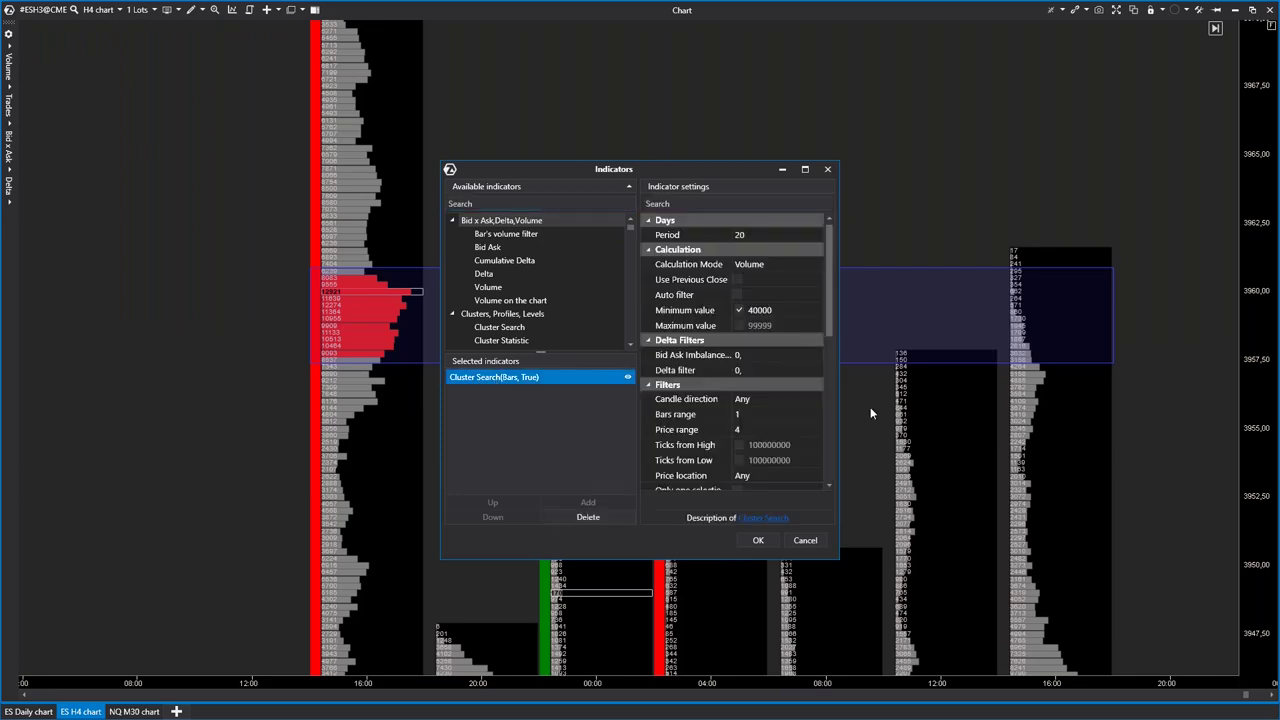
left_click(796, 316)
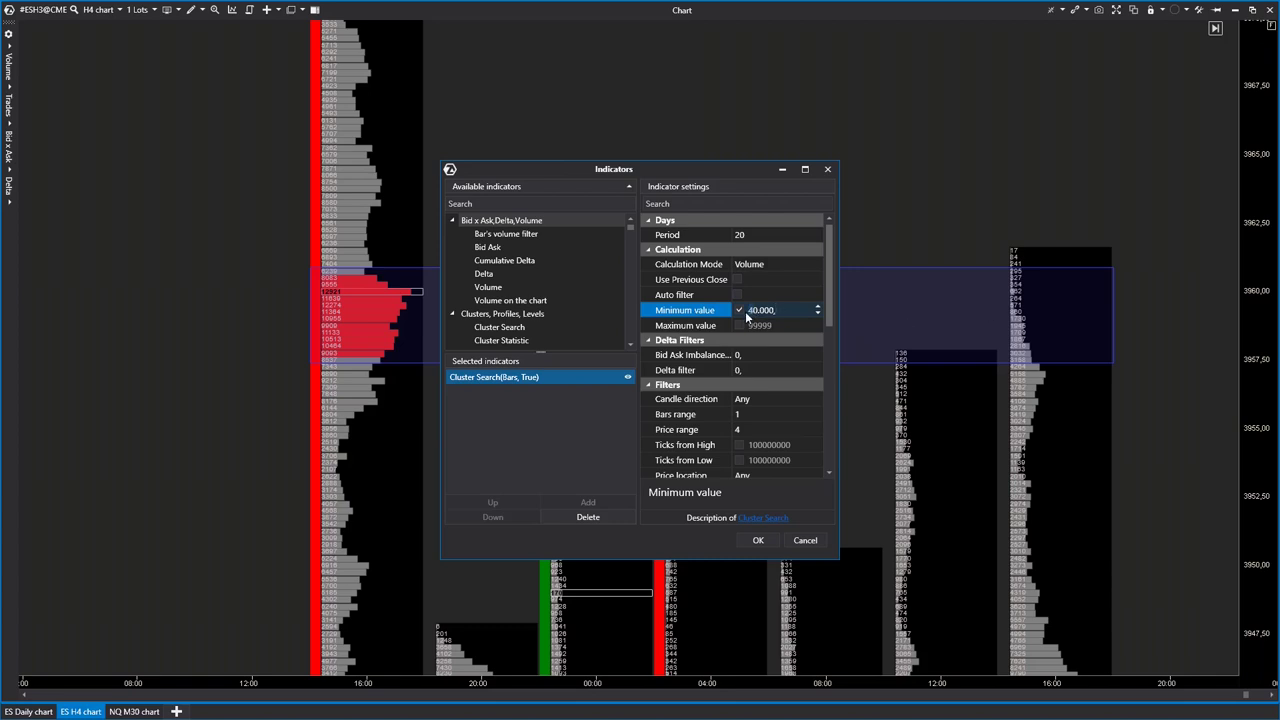
type("3")
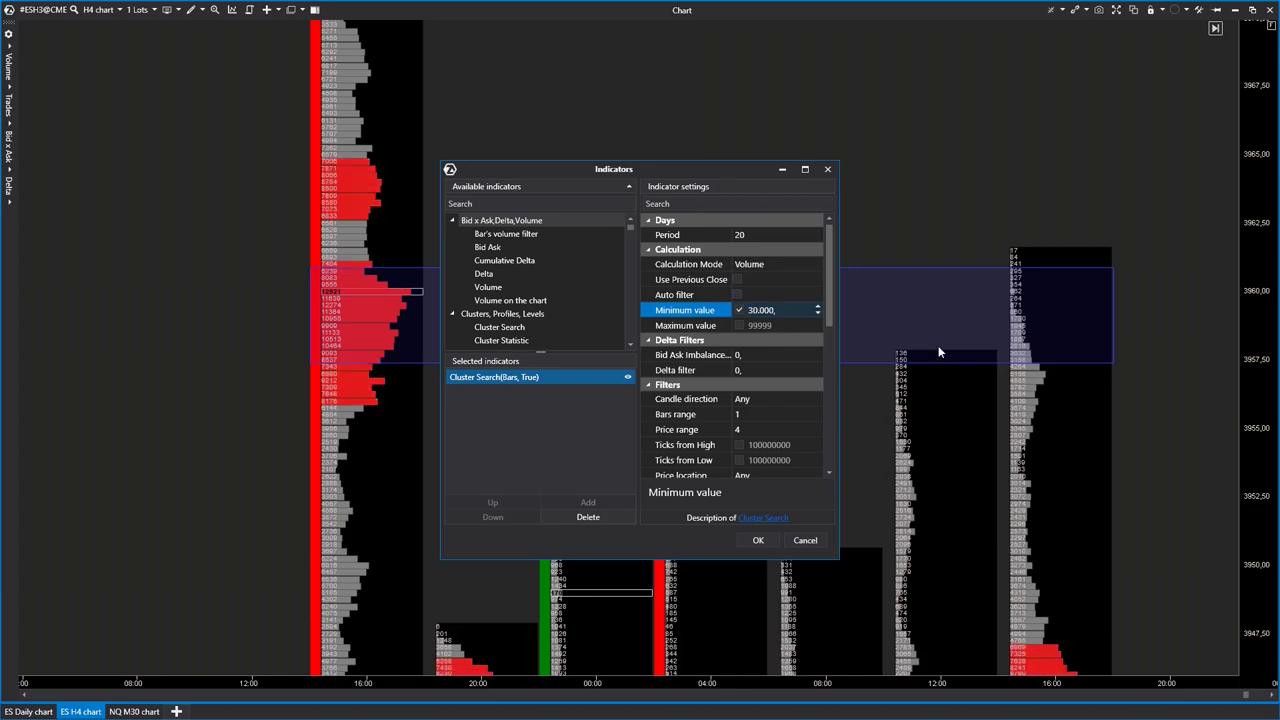
type("5")
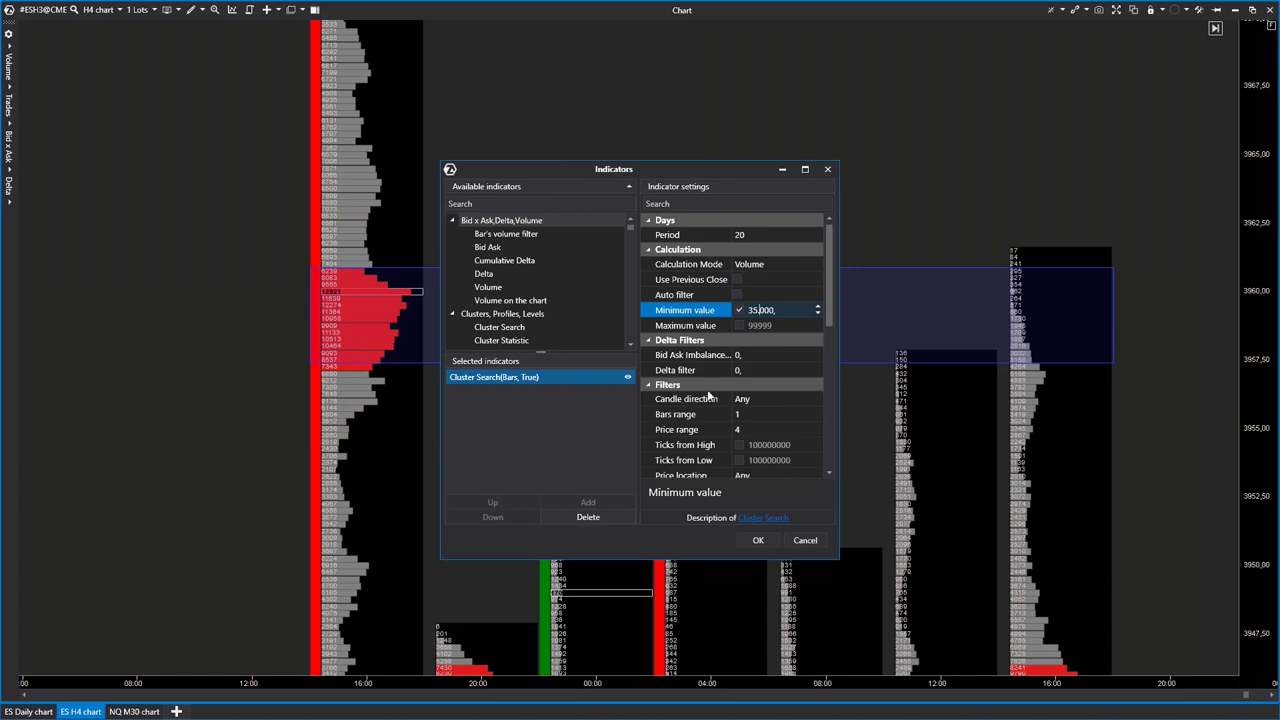
left_click_drag(707, 176, 880, 153)
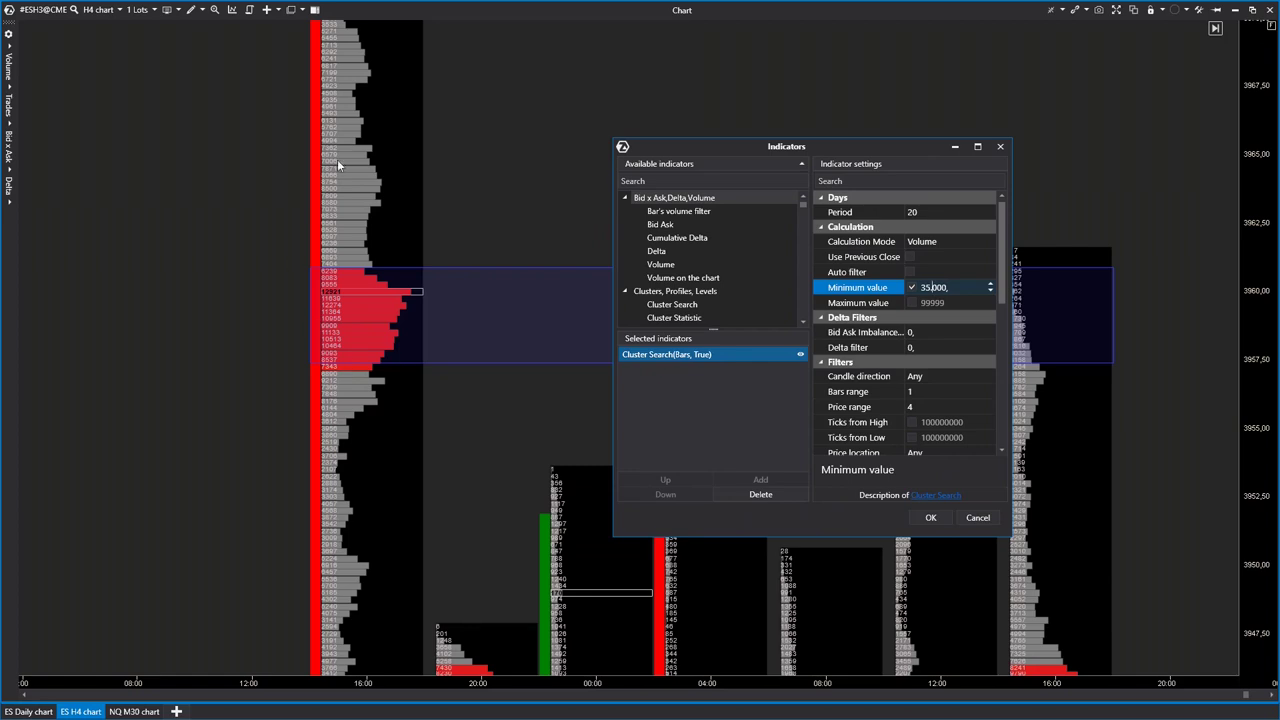
left_click(930, 518)
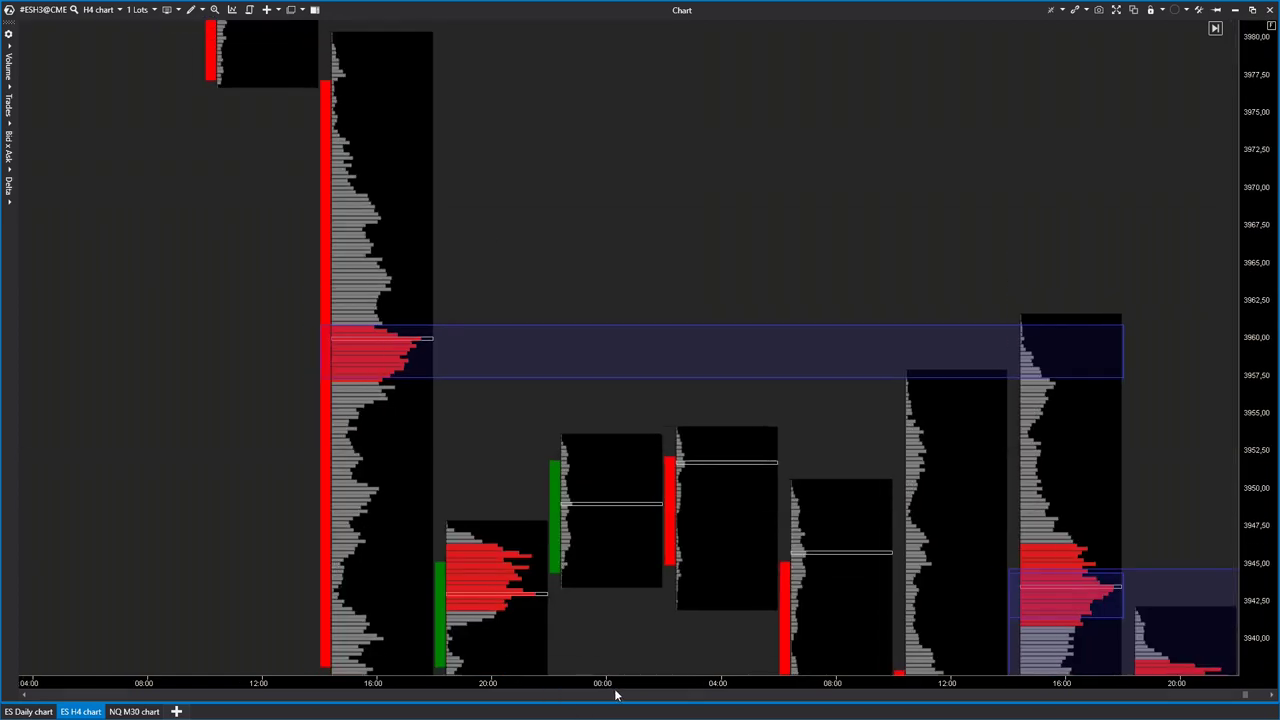
- Draw a rectangle around the 1 December 20:00 red cluster, between about 4079.75 and 4084.25, extending to the 2 December 12:00 candle
left_click_drag(754, 287, 555, 217)
left_click_drag(1262, 100, 1262, 440)
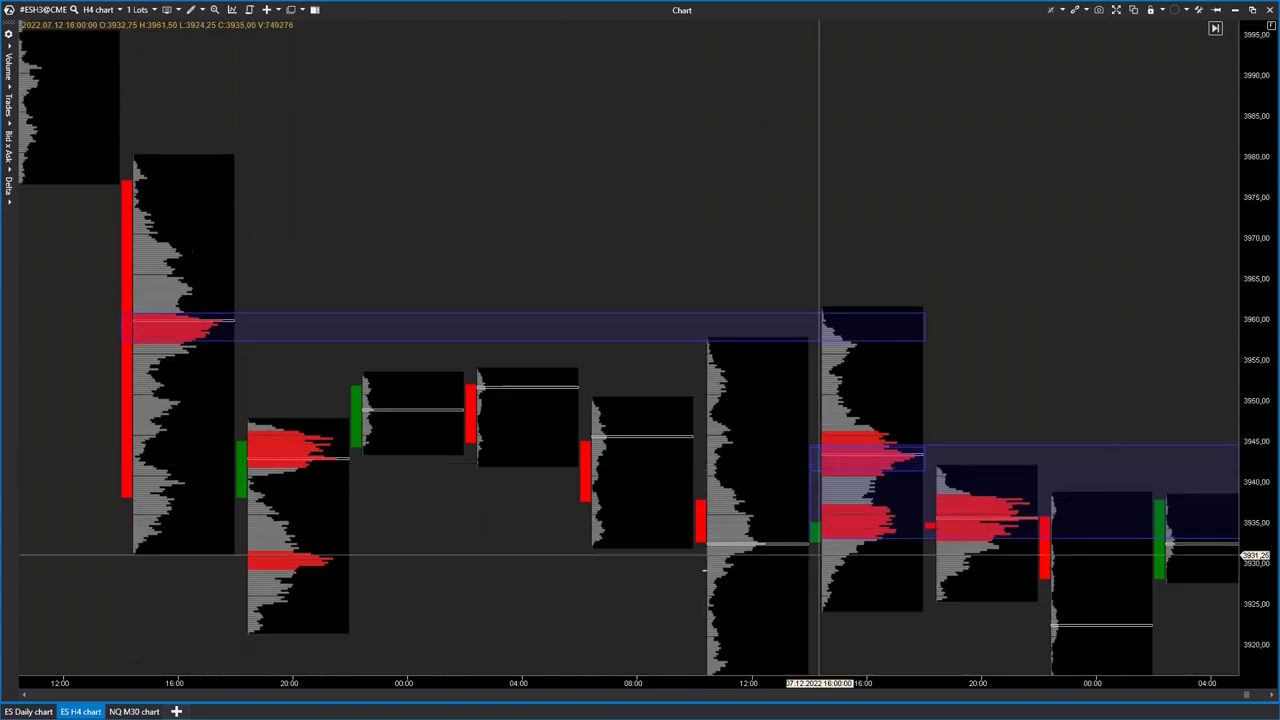
left_click_drag(446, 683, 497, 680)
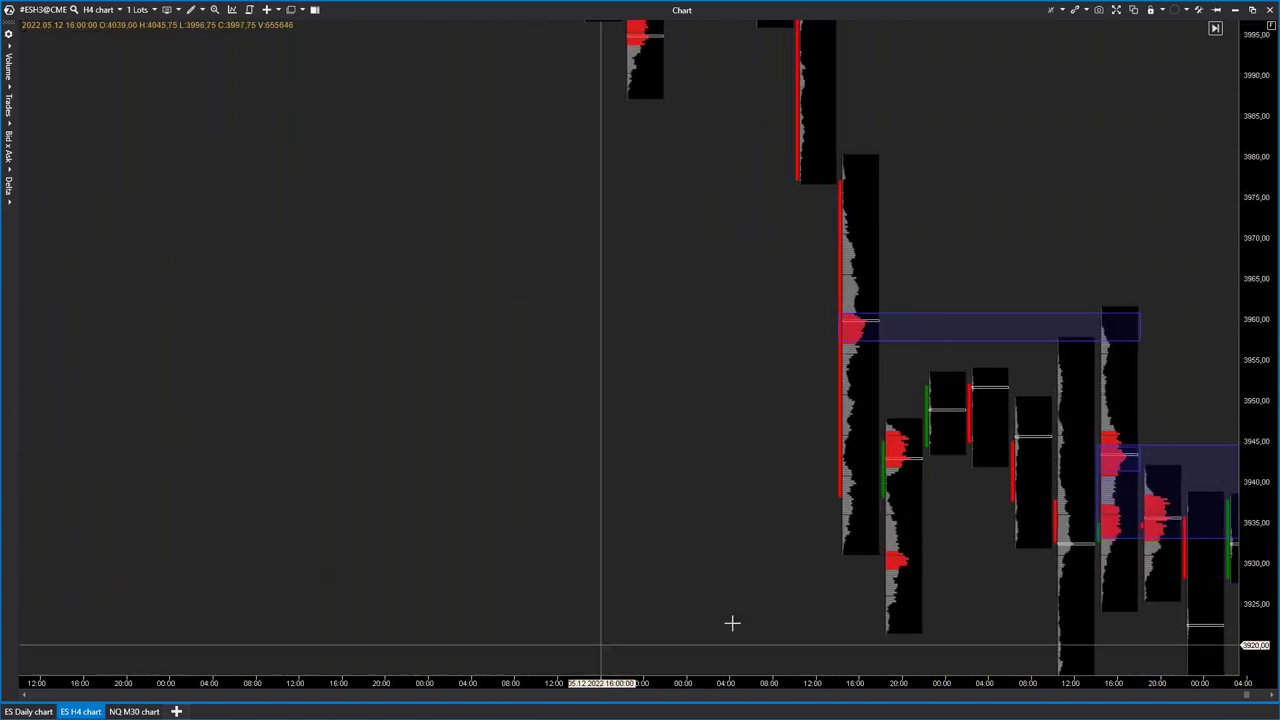
left_click_drag(795, 601, 389, 489)
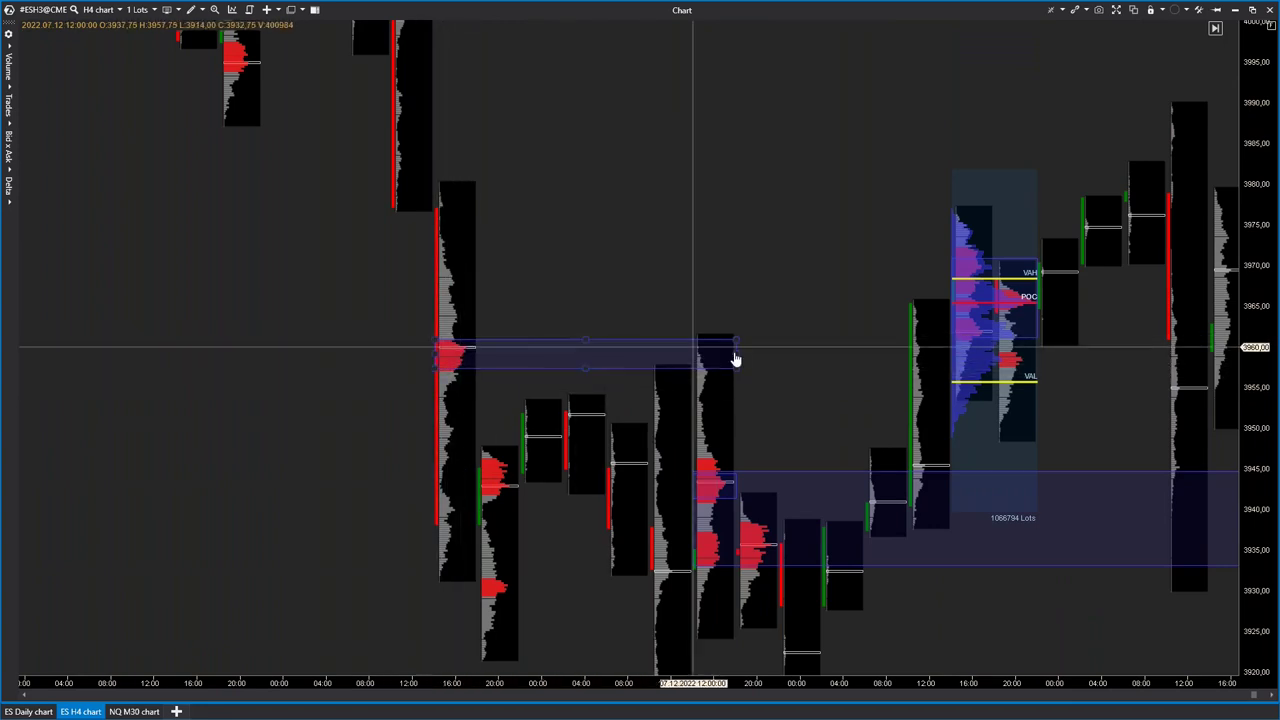
scroll(745, 378, "left", 15)
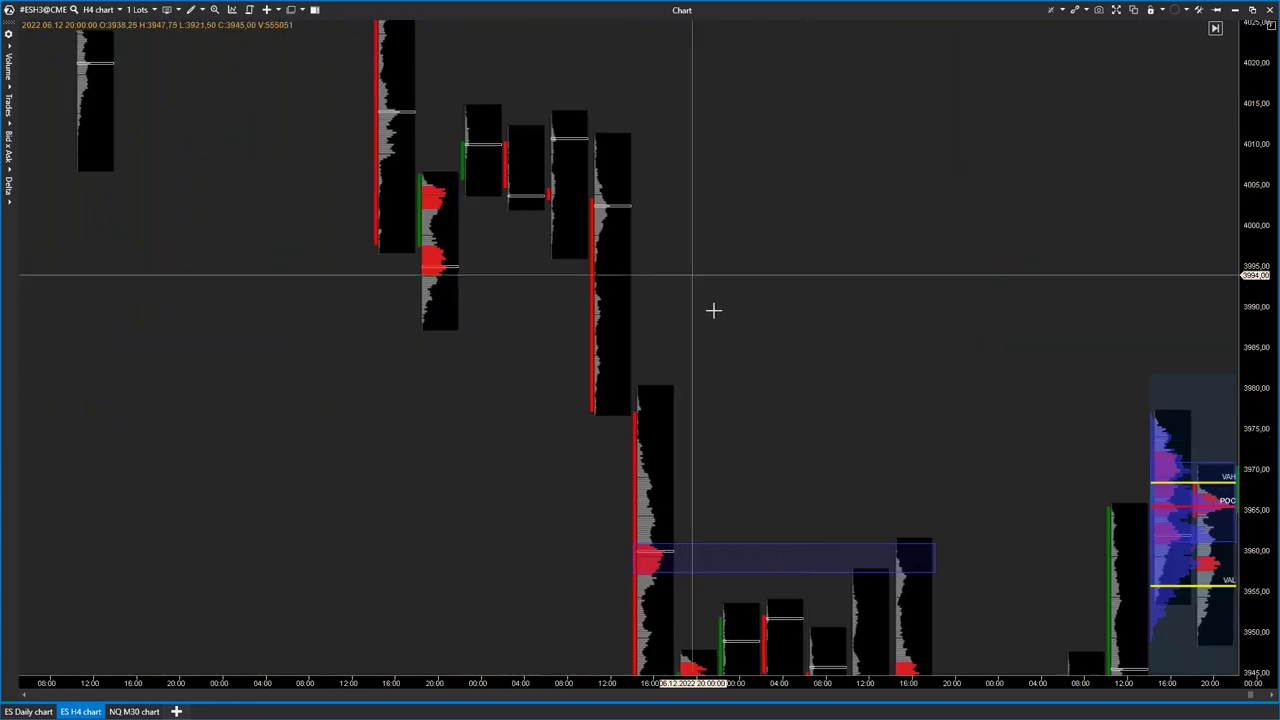
scroll(869, 556, "left", 15)
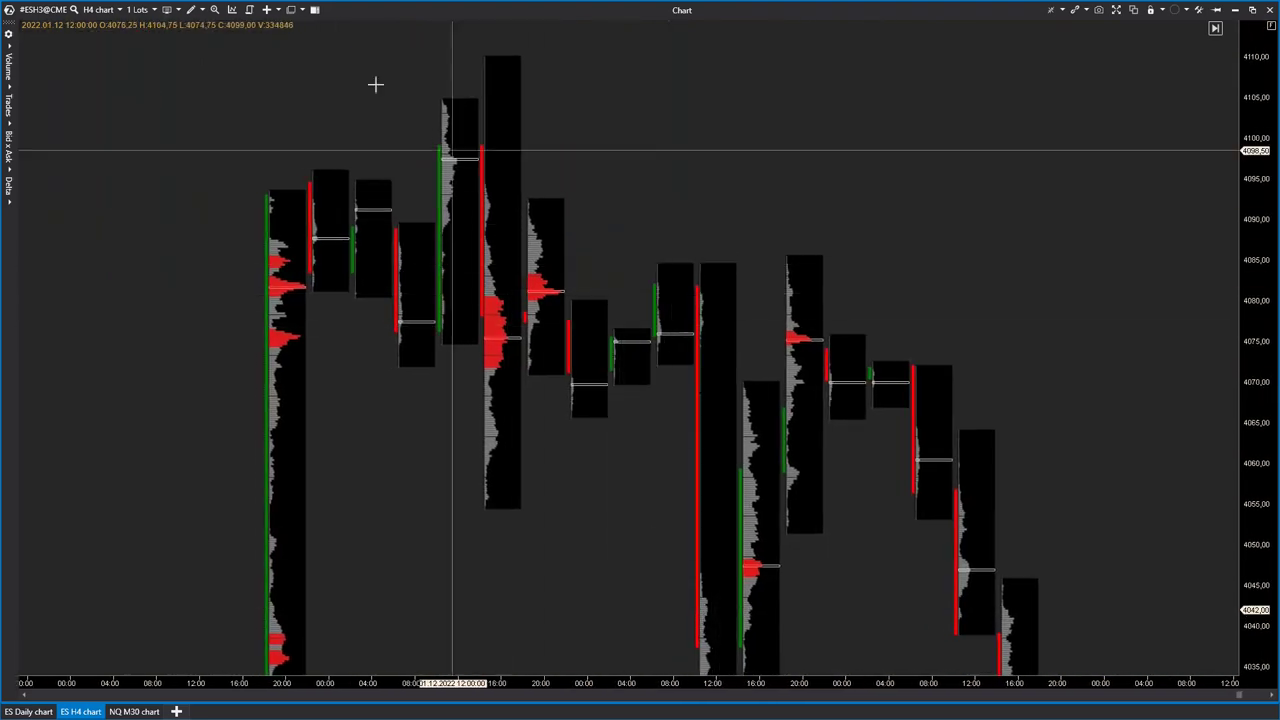
left_click(181, 11)
left_click(194, 11)
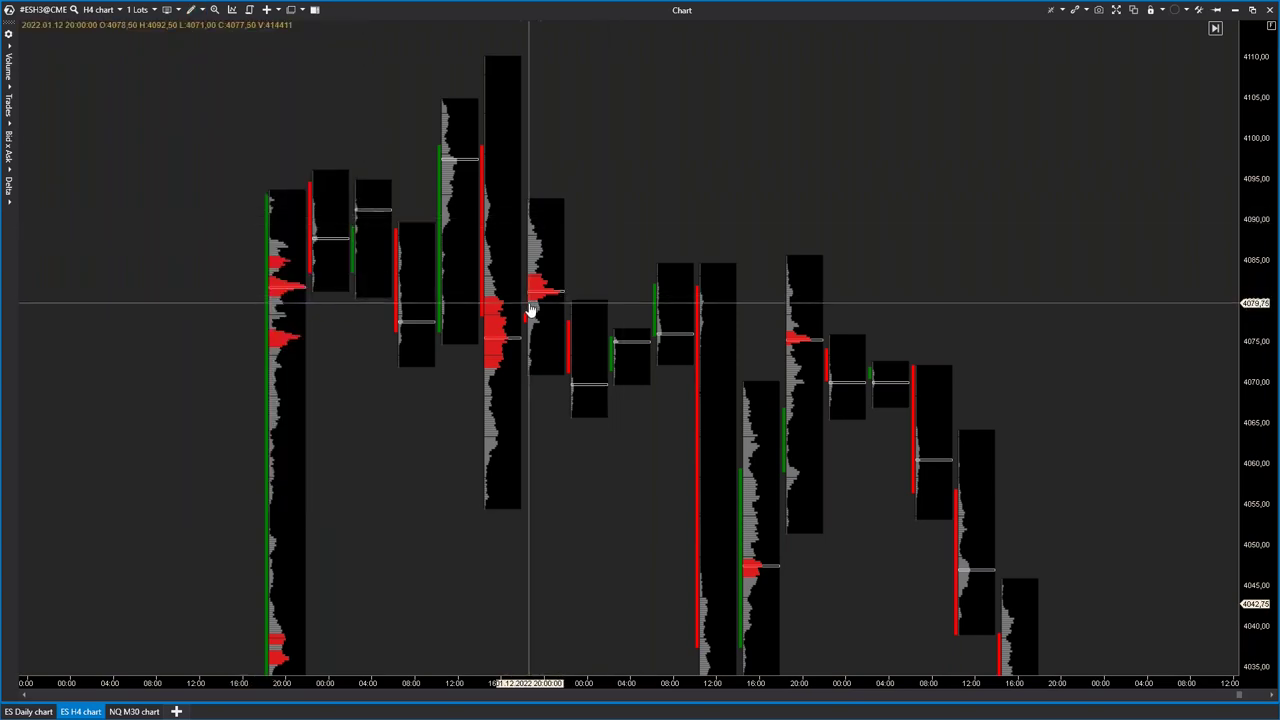
left_click_drag(557, 300, 737, 272)
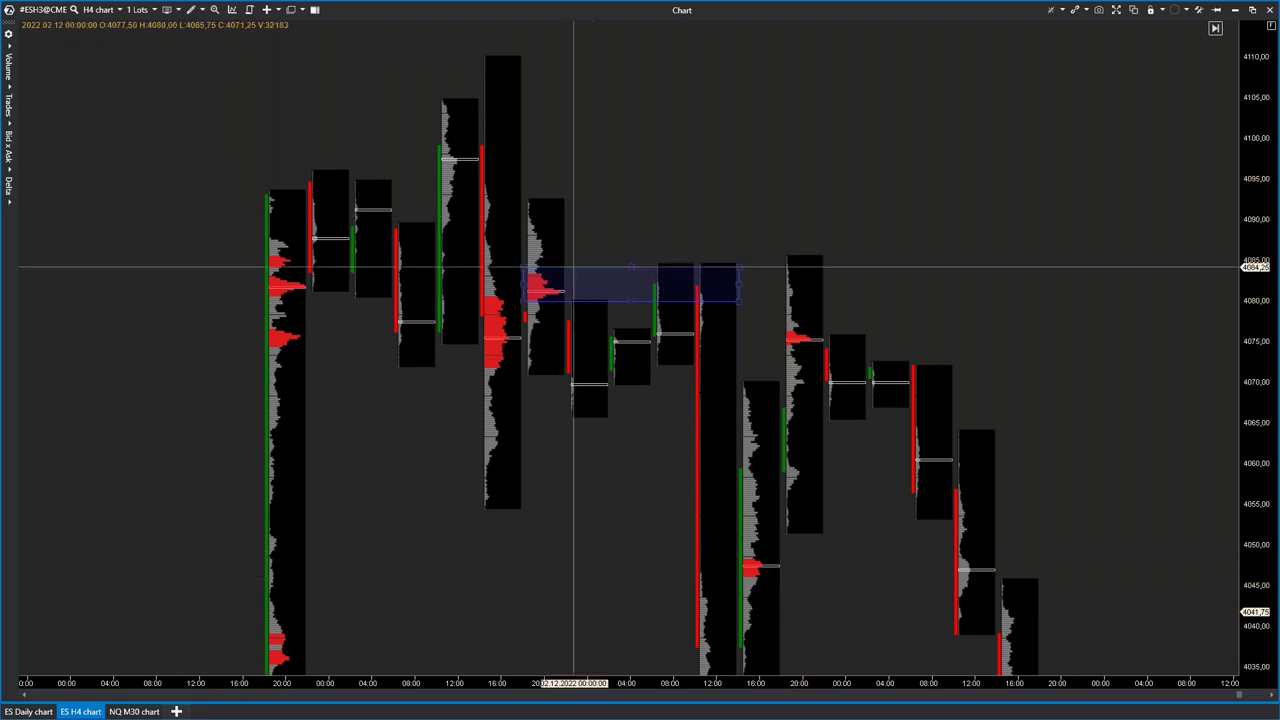
- Enclose the 2 December 20:00 red cluster near 4075 in a thin rectangle extending forward to the 5 December 16:00 candle
left_click_drag(500, 559, 535, 355)
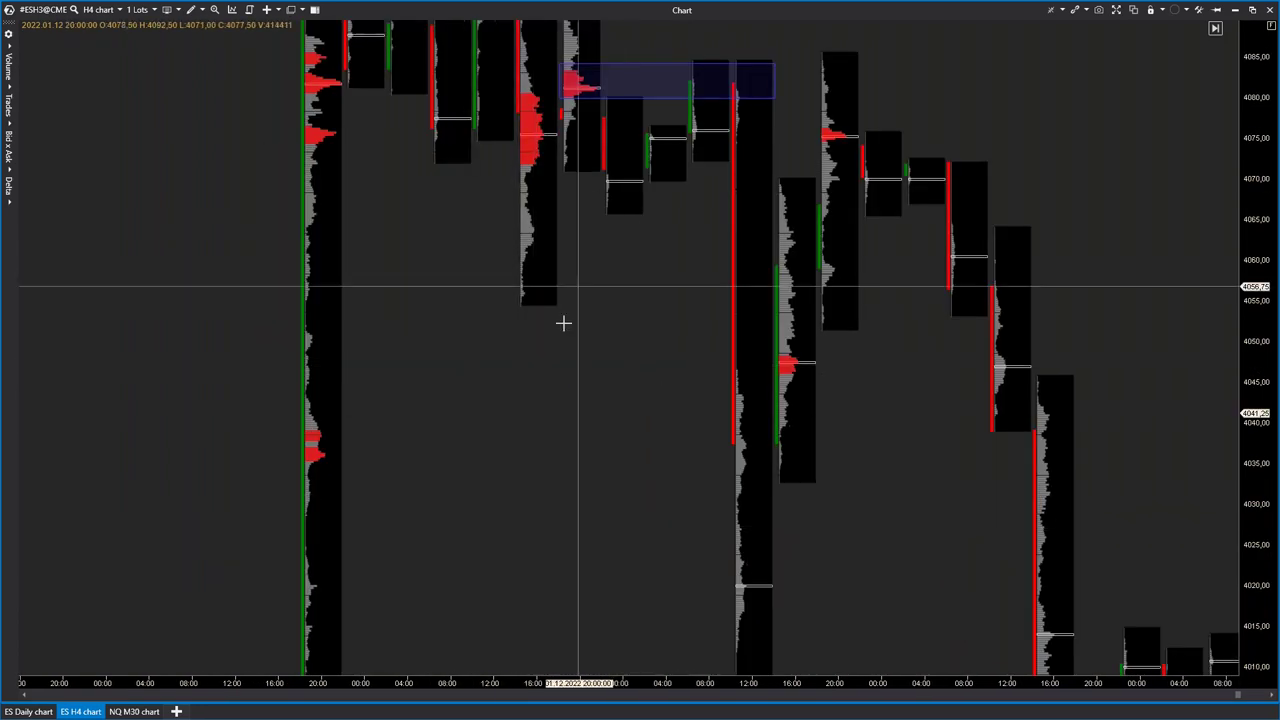
left_click_drag(671, 108, 557, 261)
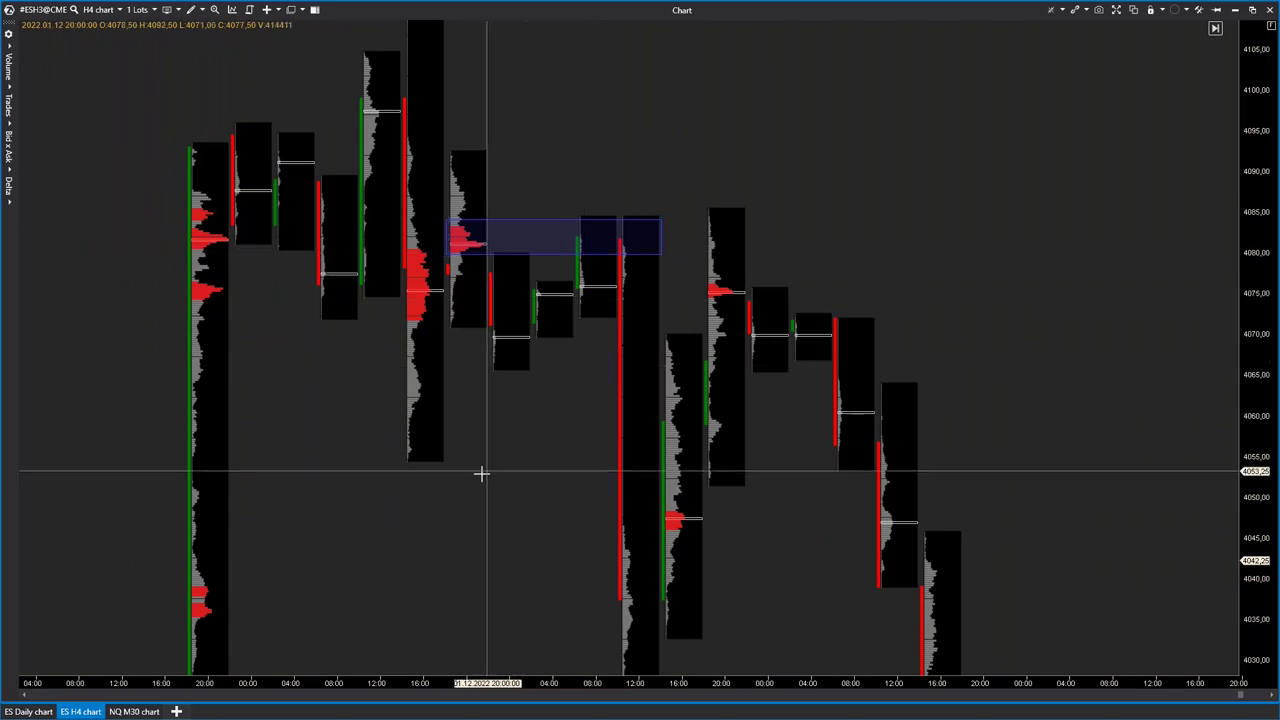
left_click_drag(860, 246, 685, 255)
left_click_drag(1254, 514, 1223, 220)
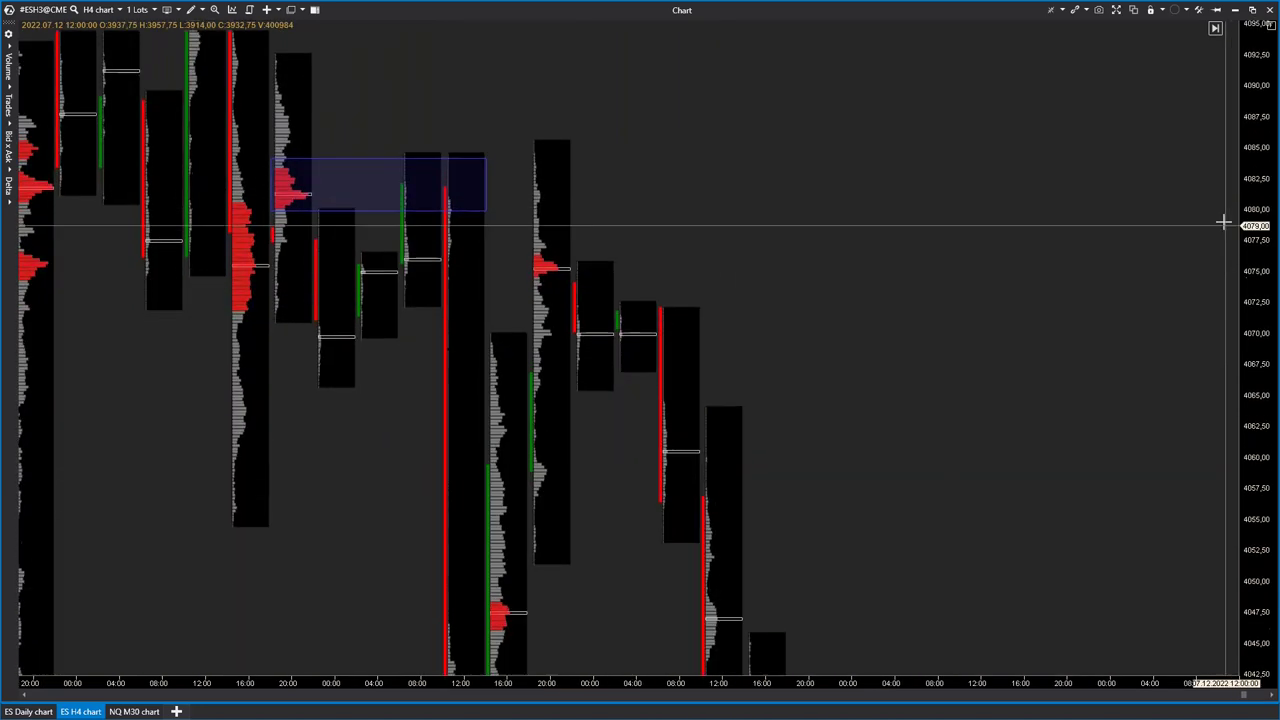
left_click_drag(923, 394, 951, 497)
left_click_drag(645, 682, 456, 682)
left_click_drag(485, 500, 778, 500)
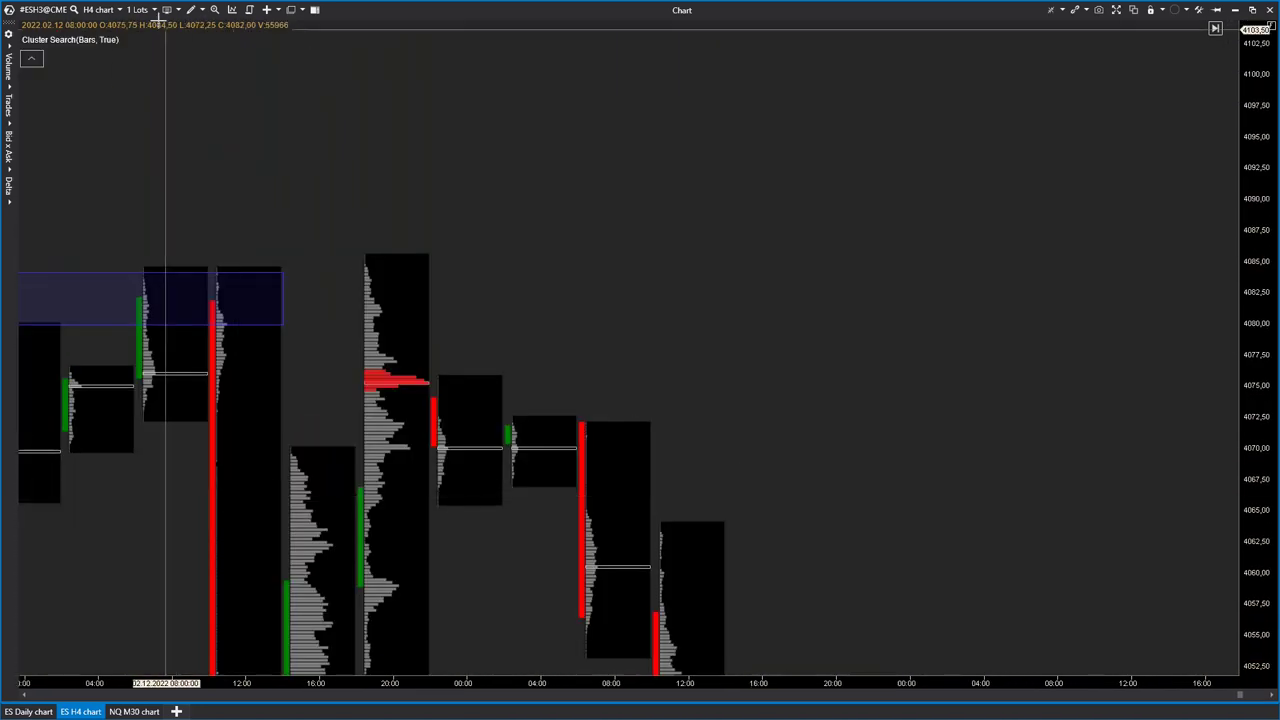
left_click(197, 11)
left_click(222, 211)
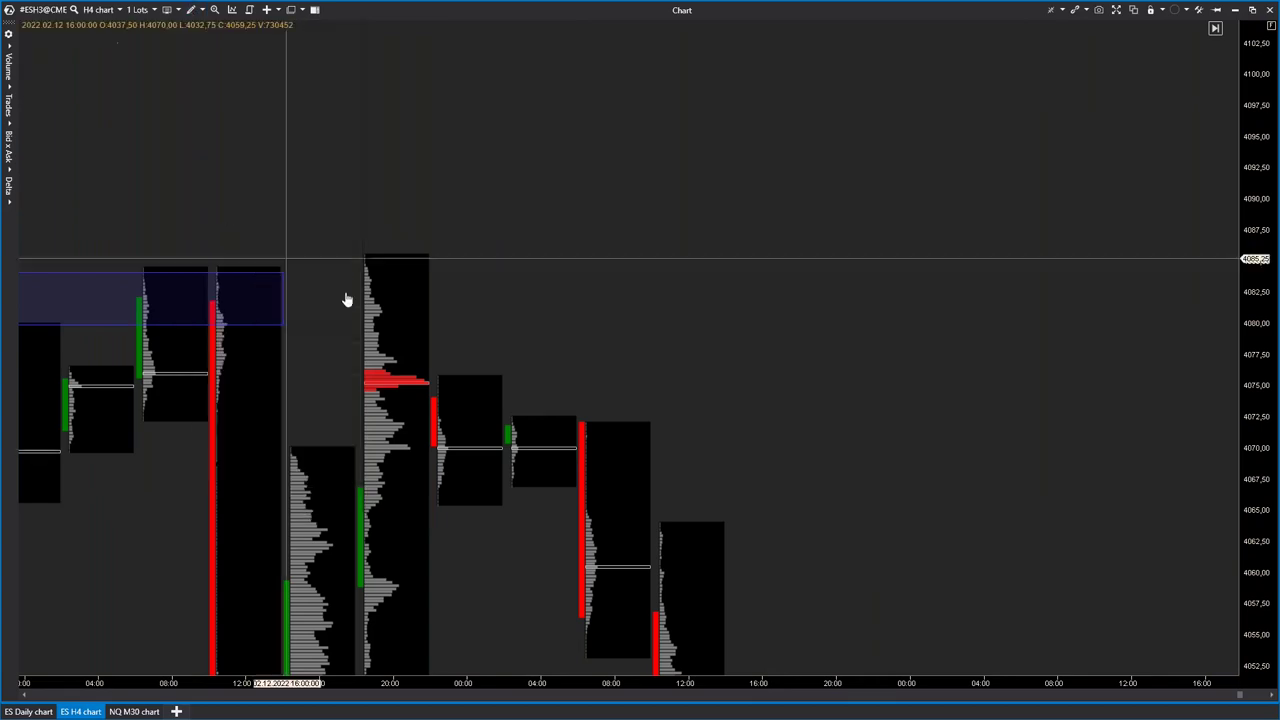
left_click_drag(364, 366, 800, 397)
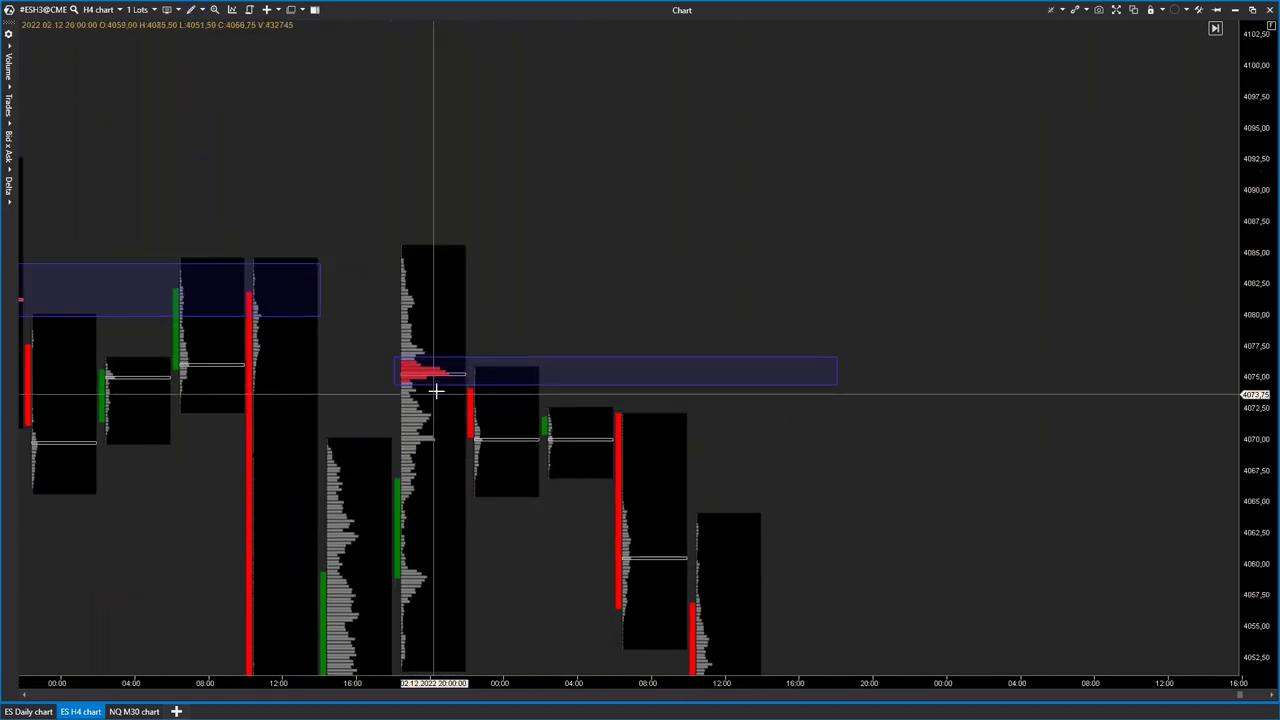
left_click(478, 383)
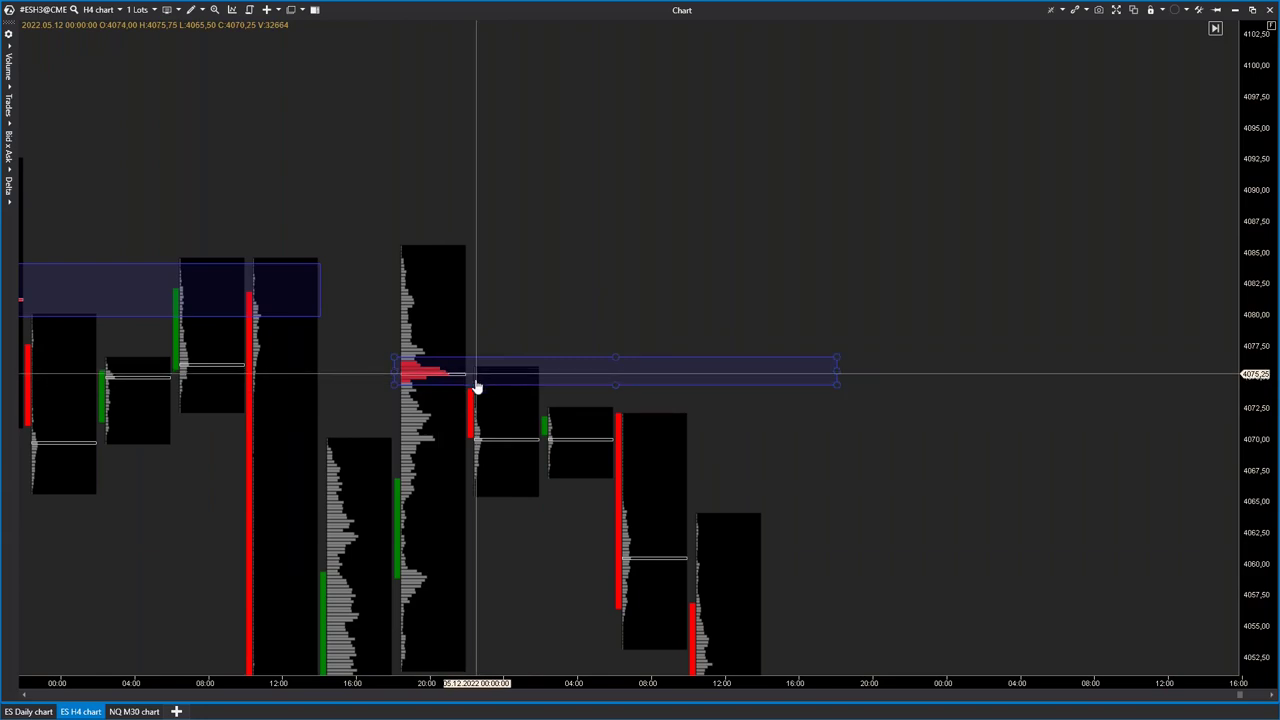
- Mark the 30 November 20:00 middle red cluster with a rectangle between about 4080 and 4083, extending to the 1 December 04:00 candle
mouse_move(129, 543)
left_mouse_down()
mouse_move(380, 466)
mouse_move(483, 508)
left_mouse_up()
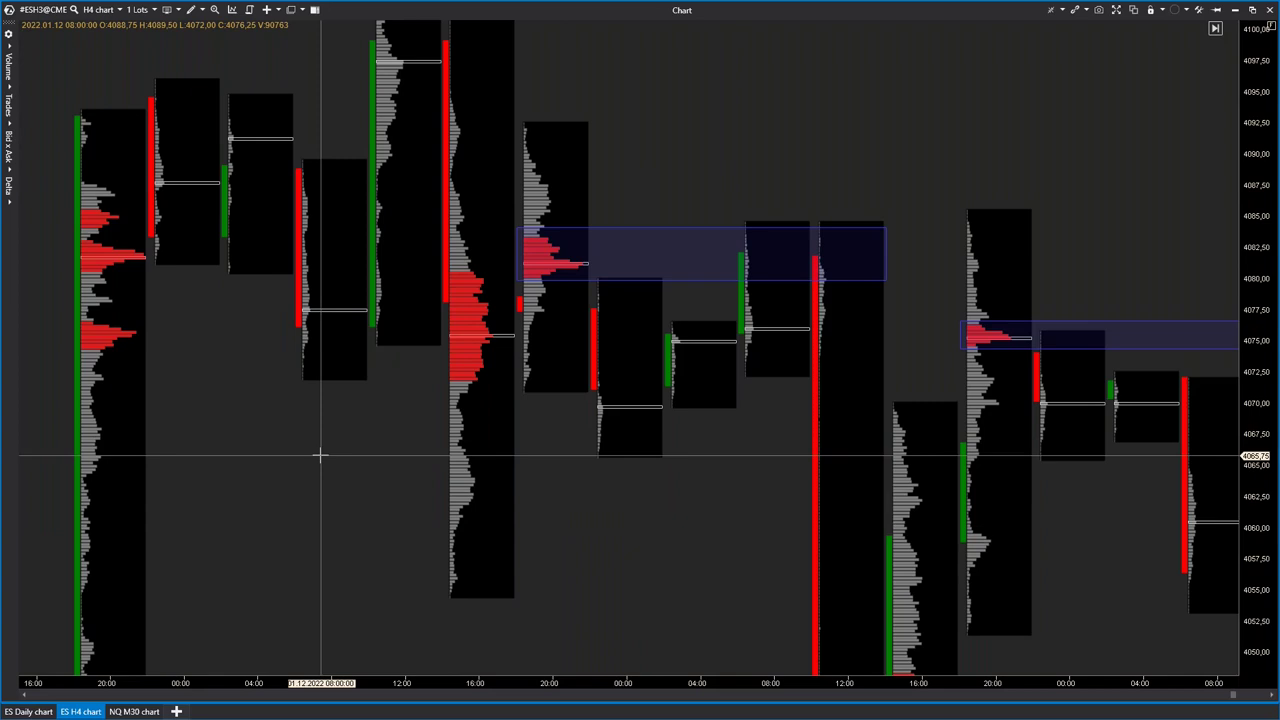
left_click(202, 10)
left_click(254, 215)
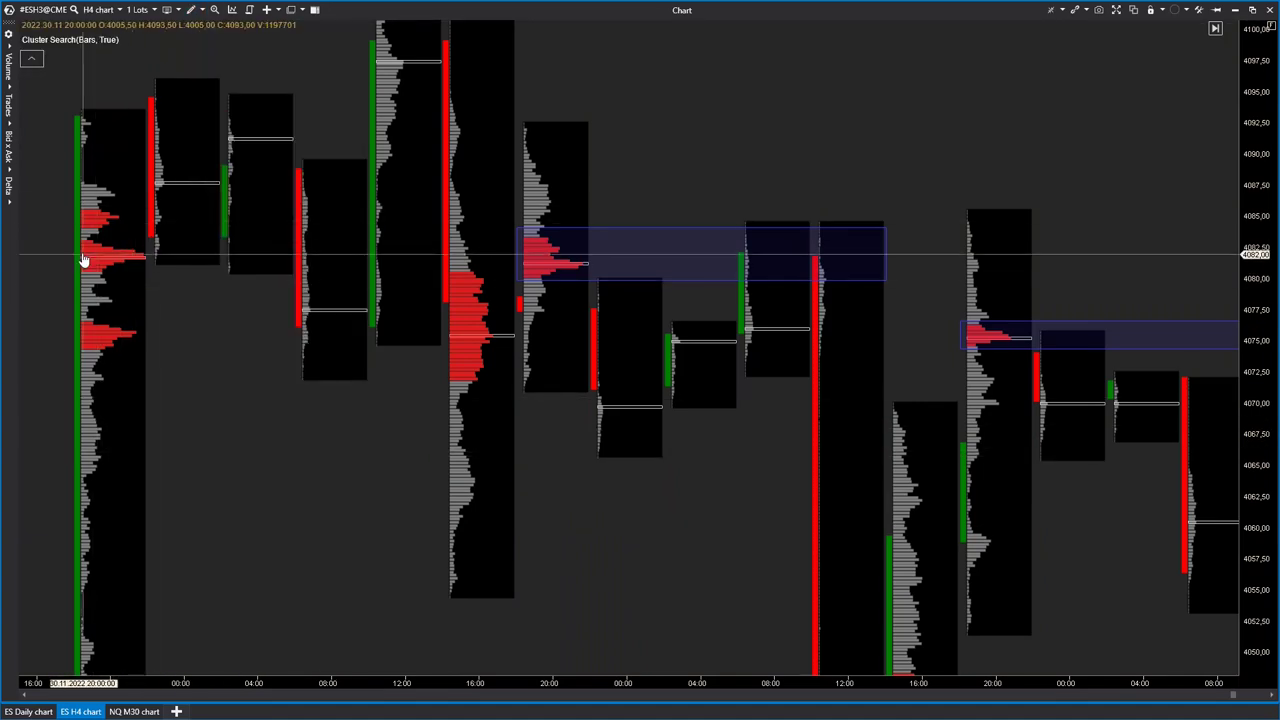
left_click_drag(85, 242, 232, 276)
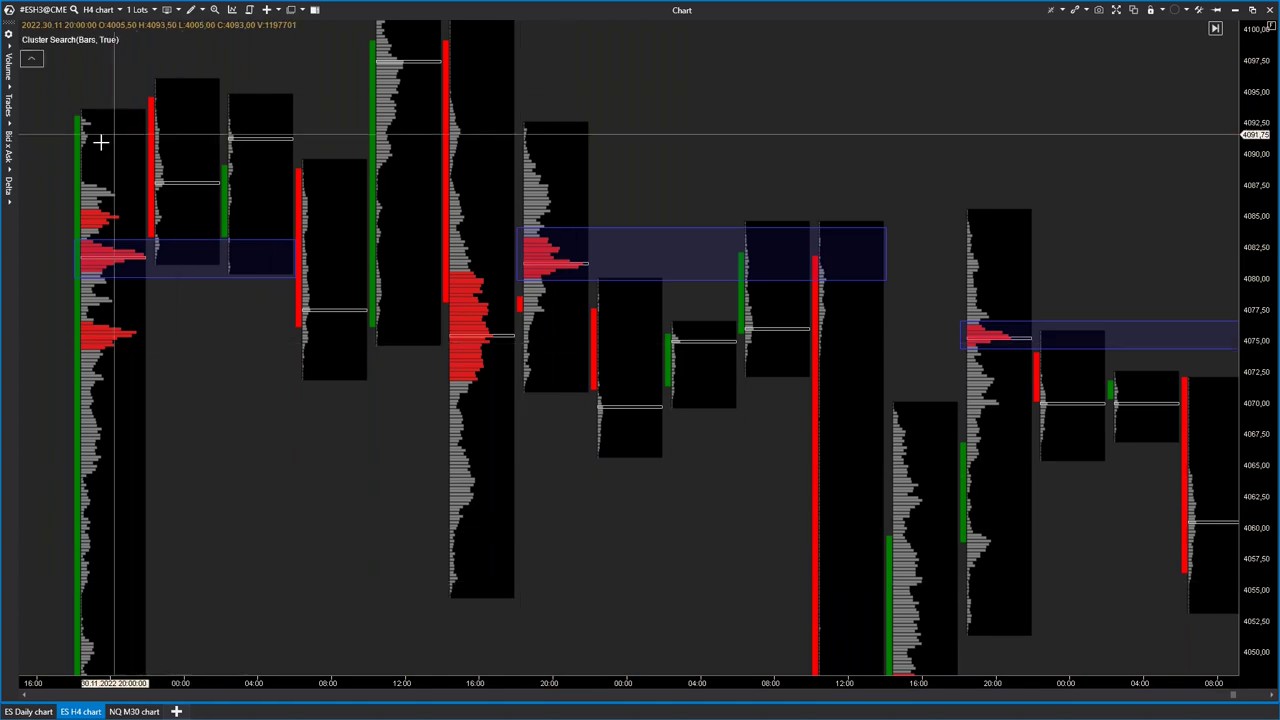
- Examine the per-price volumes of the marked clusters and of the candles that enter their rectangles between 4074 and 4084
left_click_drag(259, 338, 410, 406)
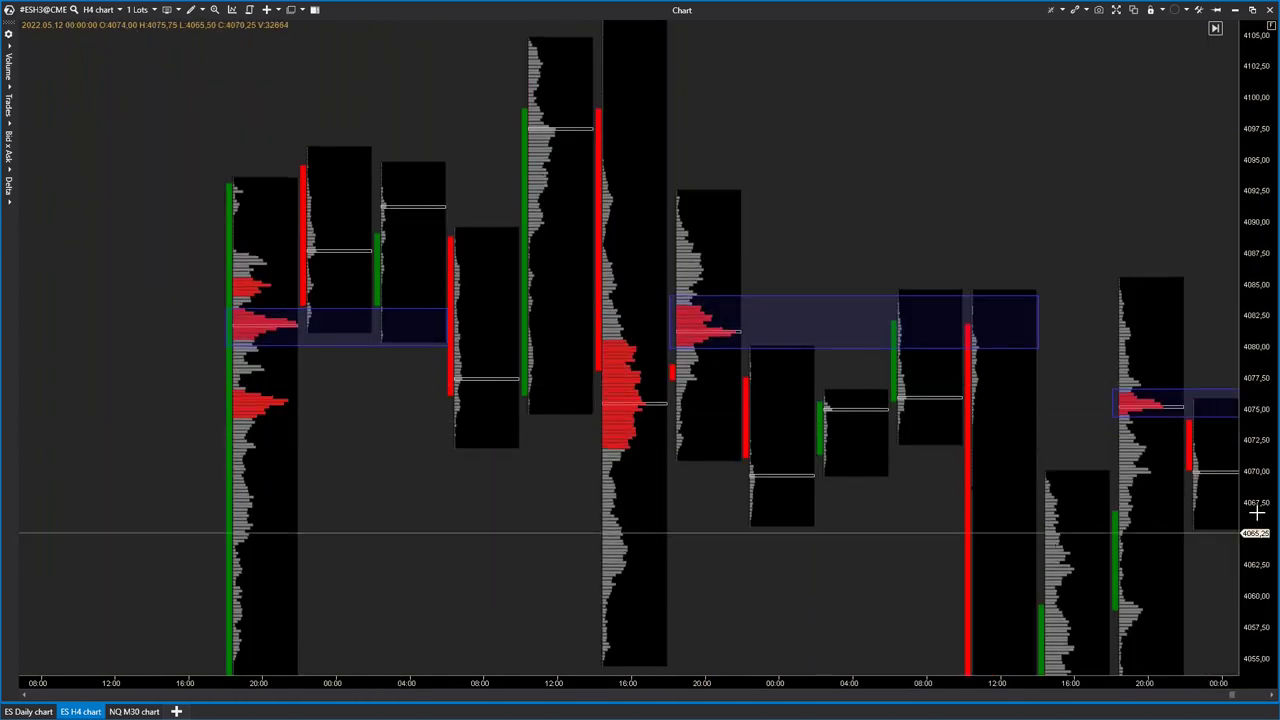
left_click_drag(1250, 533, 1200, 146)
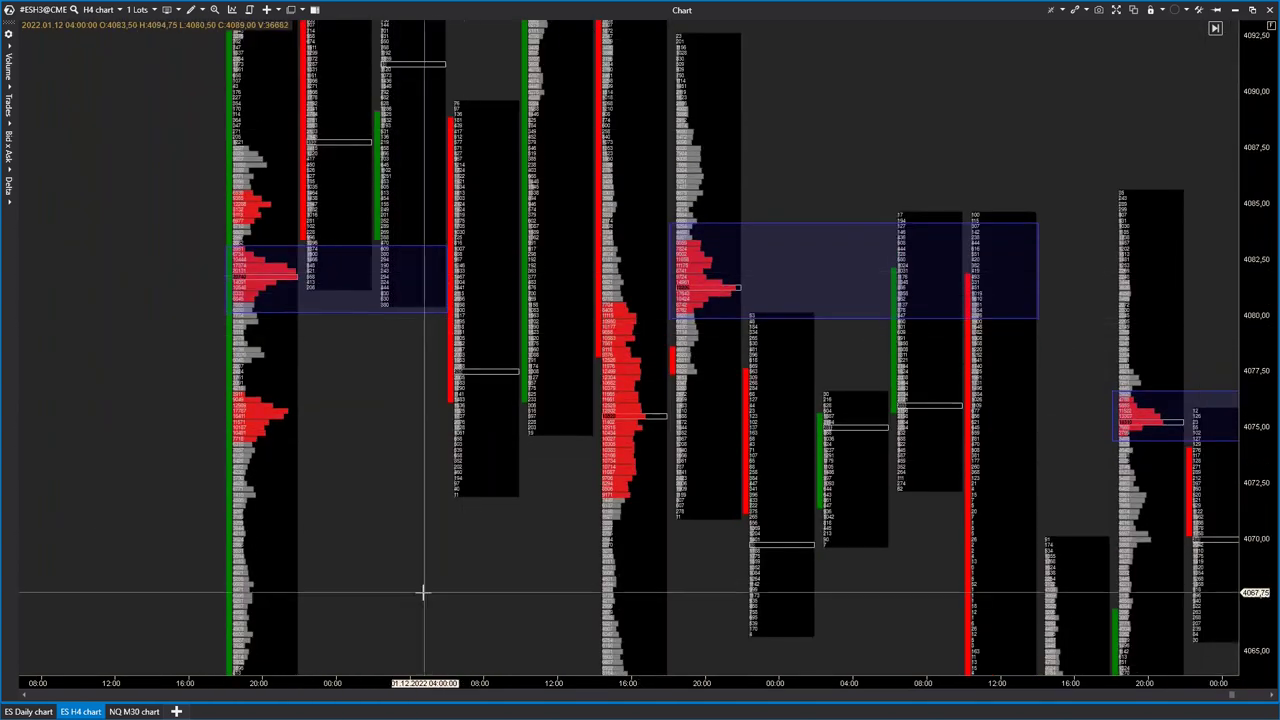
left_click_drag(424, 592, 419, 567)
right_click(375, 389)
left_click(360, 326)
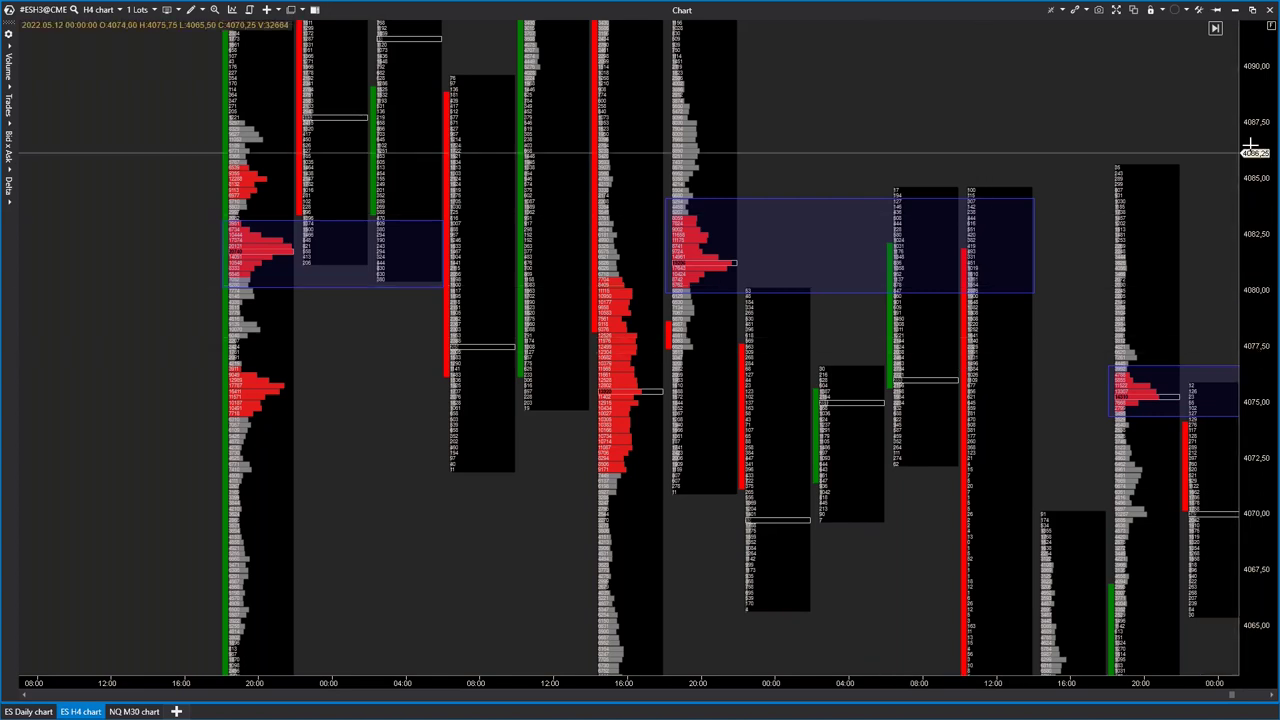
- Review the three marked cluster levels from 30 November to 2 December against the wider price movement before and after them
left_click_drag(1250, 150, 1250, 450)
left_click_drag(433, 683, 1023, 692)
left_click_drag(1019, 591, 651, 541)
left_click_drag(1242, 108, 1220, 594)
left_click_drag(1249, 209, 1249, 550)
left_click_drag(1037, 523, 660, 131)
left_click_drag(184, 247, 658, 493)
left_click_drag(901, 395, 706, 546)
left_click_drag(680, 683, 236, 681)
left_click_drag(280, 432, 761, 400)
left_click_drag(377, 534, 600, 543)
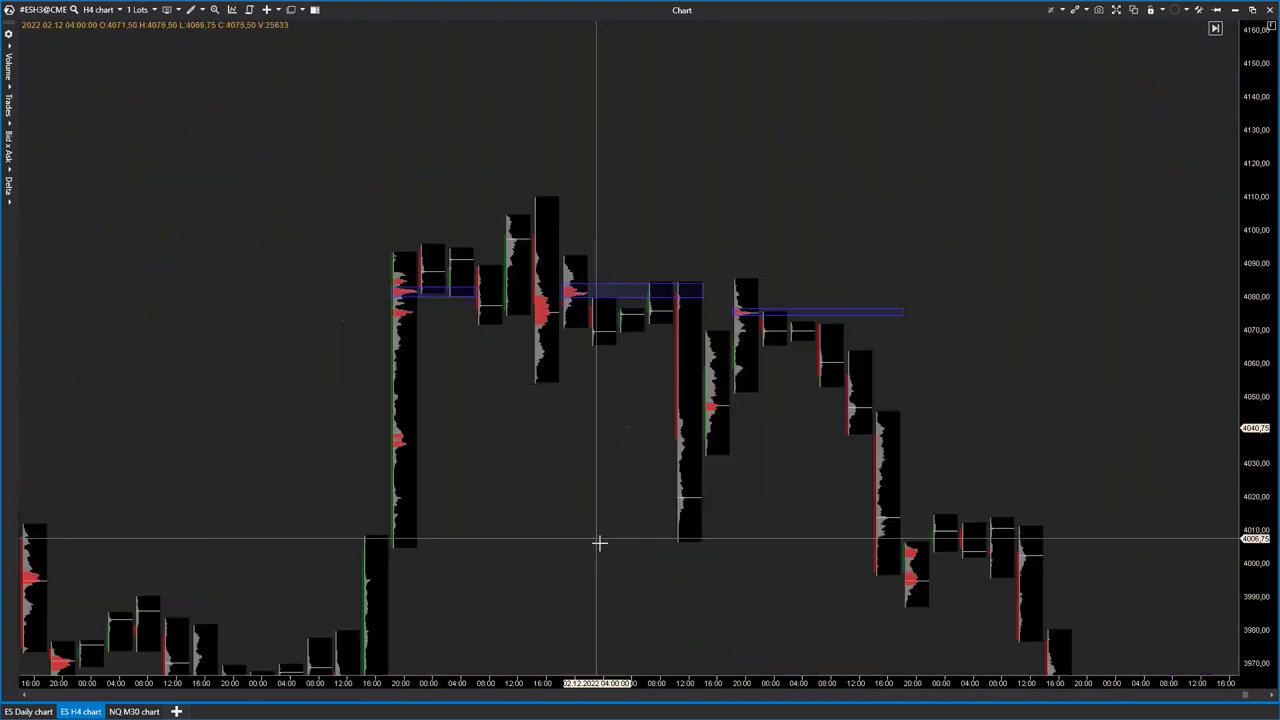
left_click_drag(531, 681, 285, 683)
left_click_drag(262, 553, 810, 524)
left_click_drag(1243, 520, 1230, 70)
left_click_drag(475, 276, 625, 386)
left_click(7, 68)
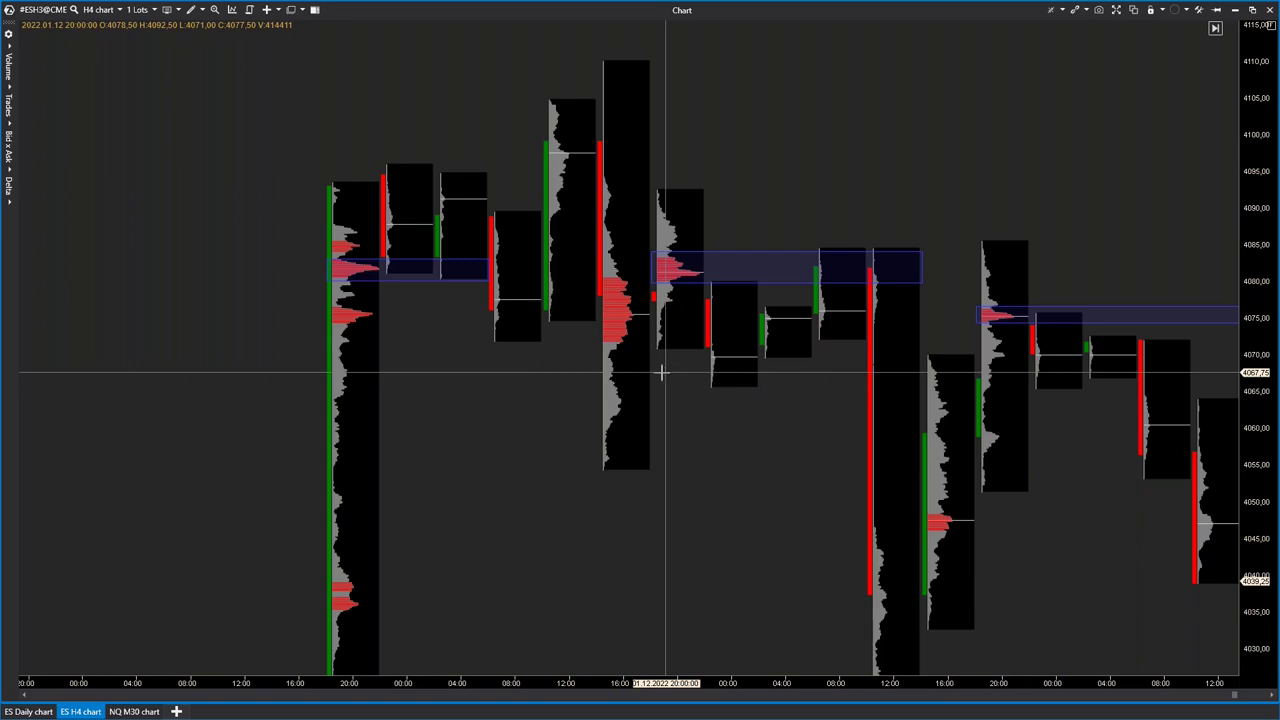
- Follow the decline from the 2 December level to the 5 December 20:00 clusters and the rectangle near 3959
left_click_drag(791, 508, 400, 272)
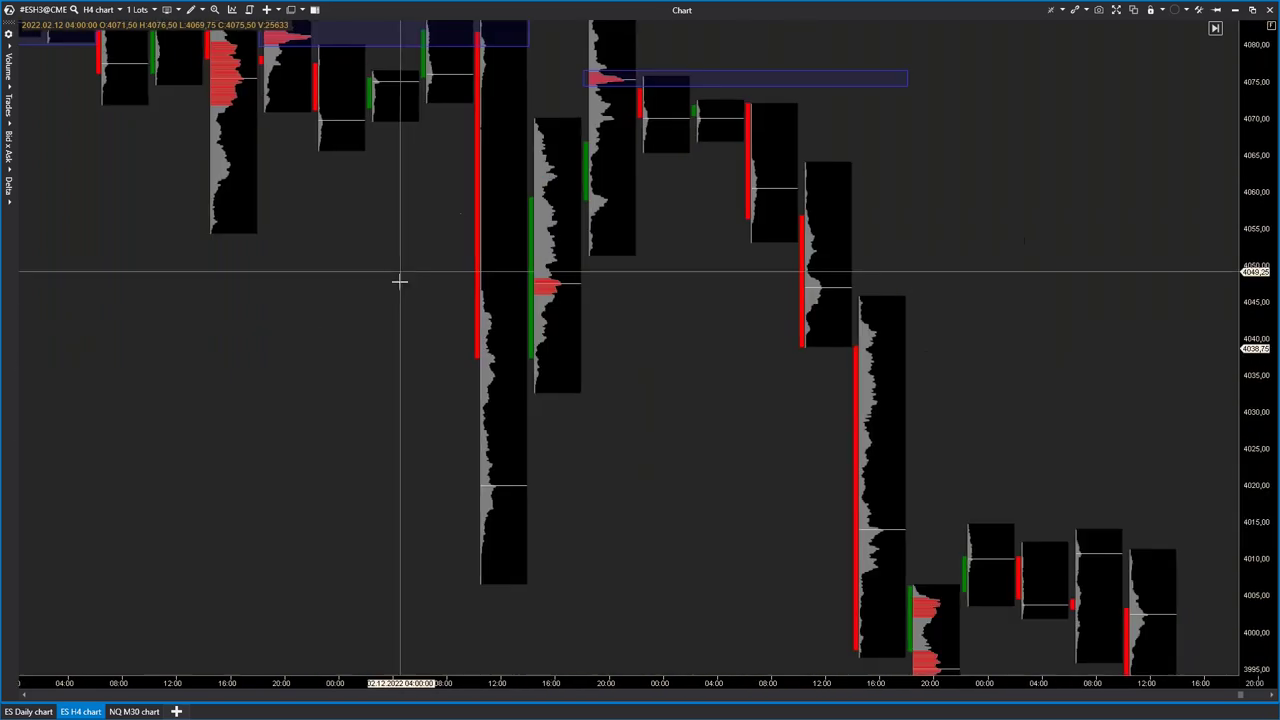
left_click_drag(782, 485, 497, 343)
left_click_drag(671, 526, 646, 475)
left_click_drag(735, 426, 606, 394)
left_click_drag(875, 456, 701, 394)
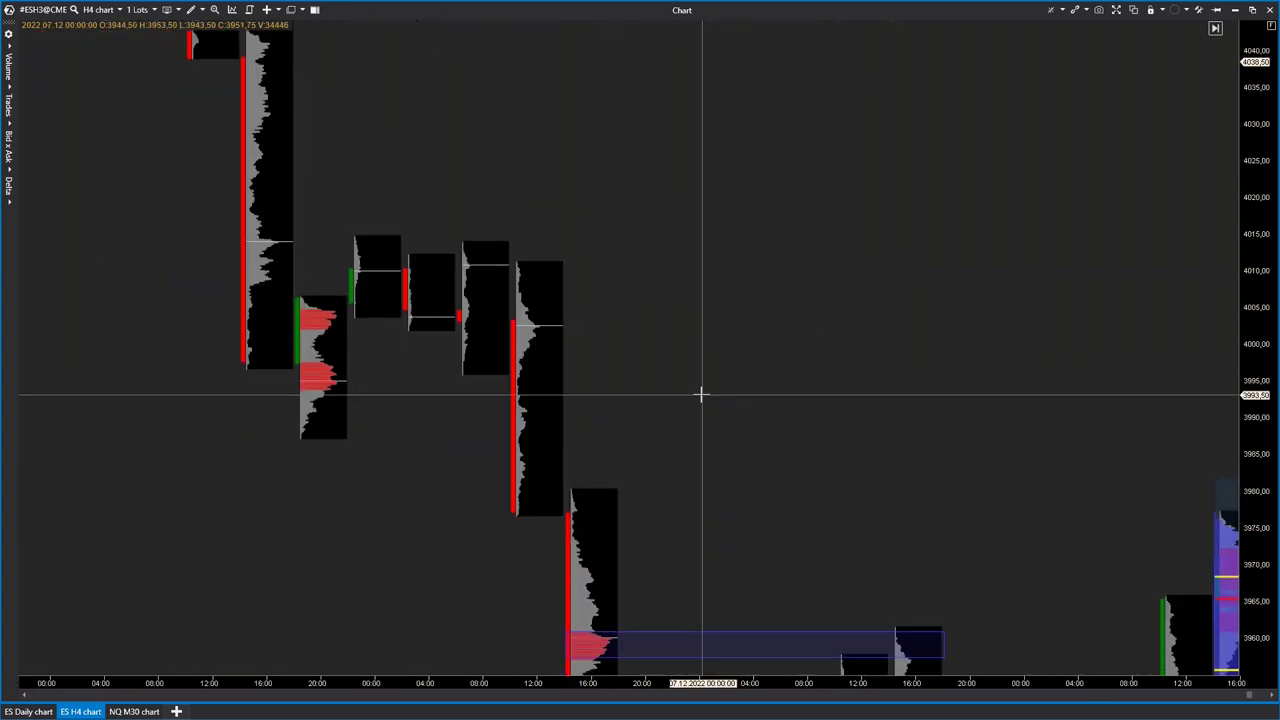
- Add the Depth Of Market indicator to the ES H4 chart
left_click_drag(803, 643, 457, 349)
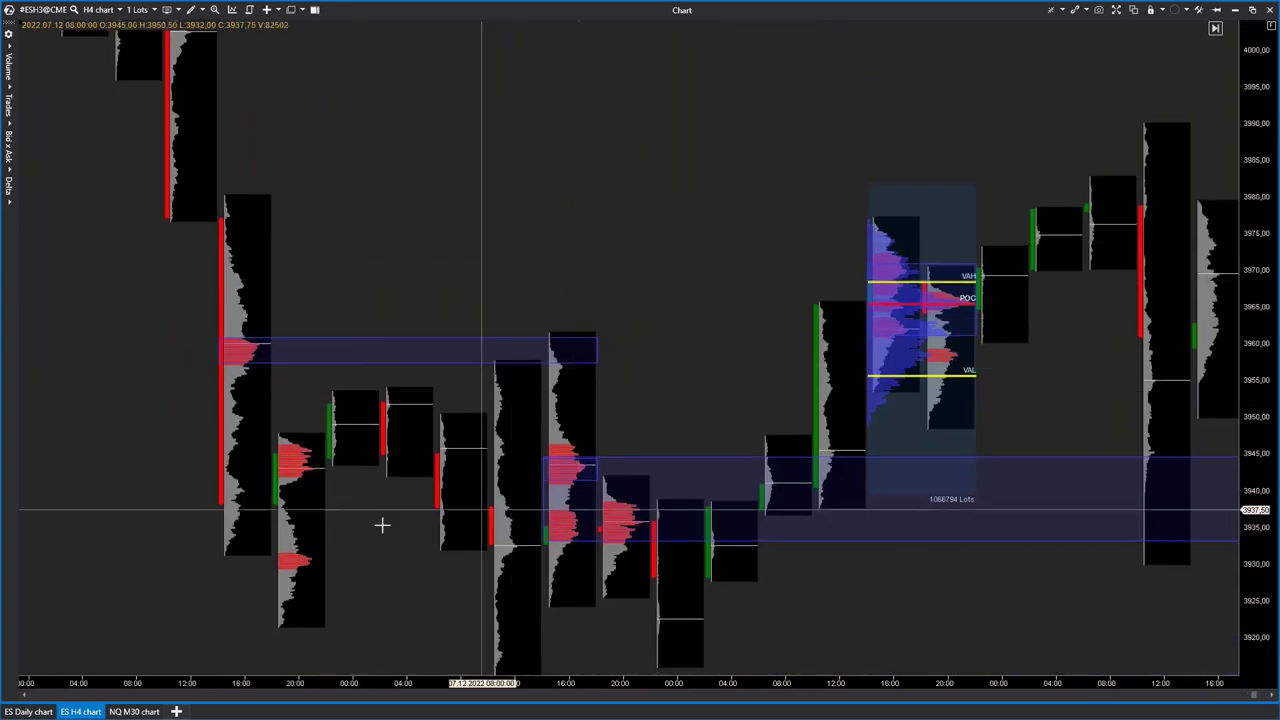
left_click_drag(872, 431, 657, 393)
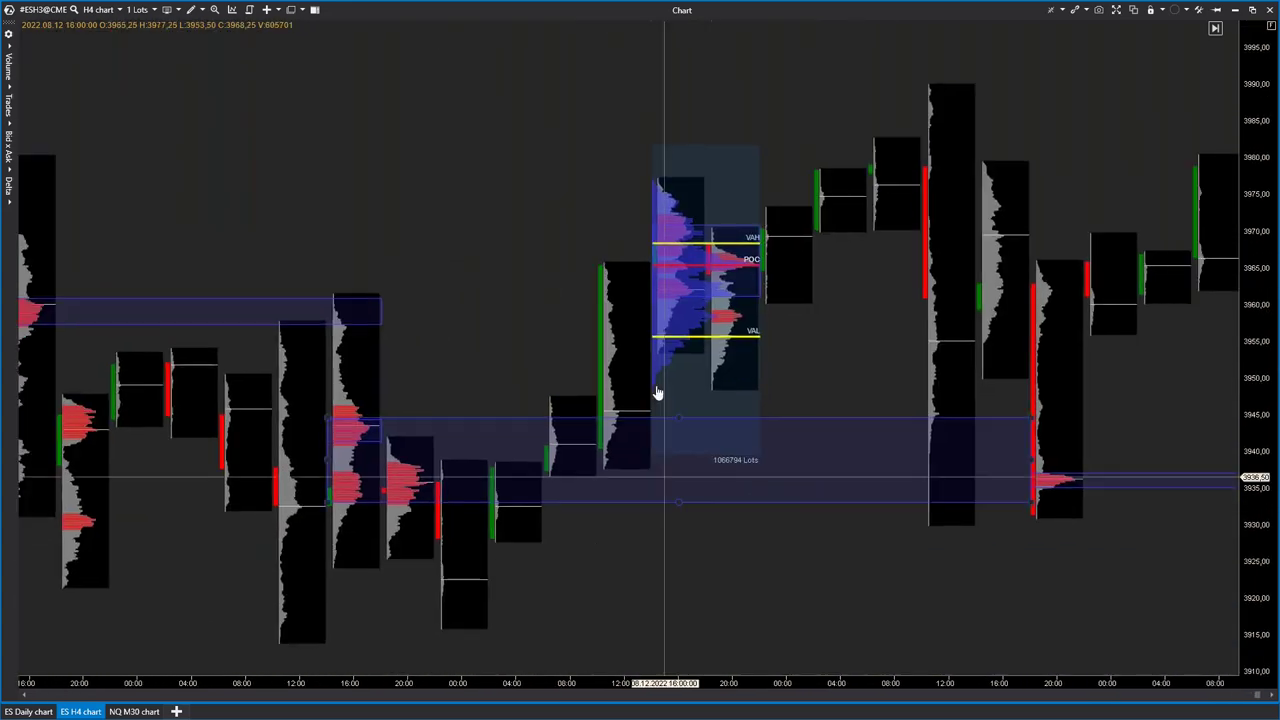
left_click_drag(983, 586, 780, 583)
left_click_drag(996, 350, 788, 404)
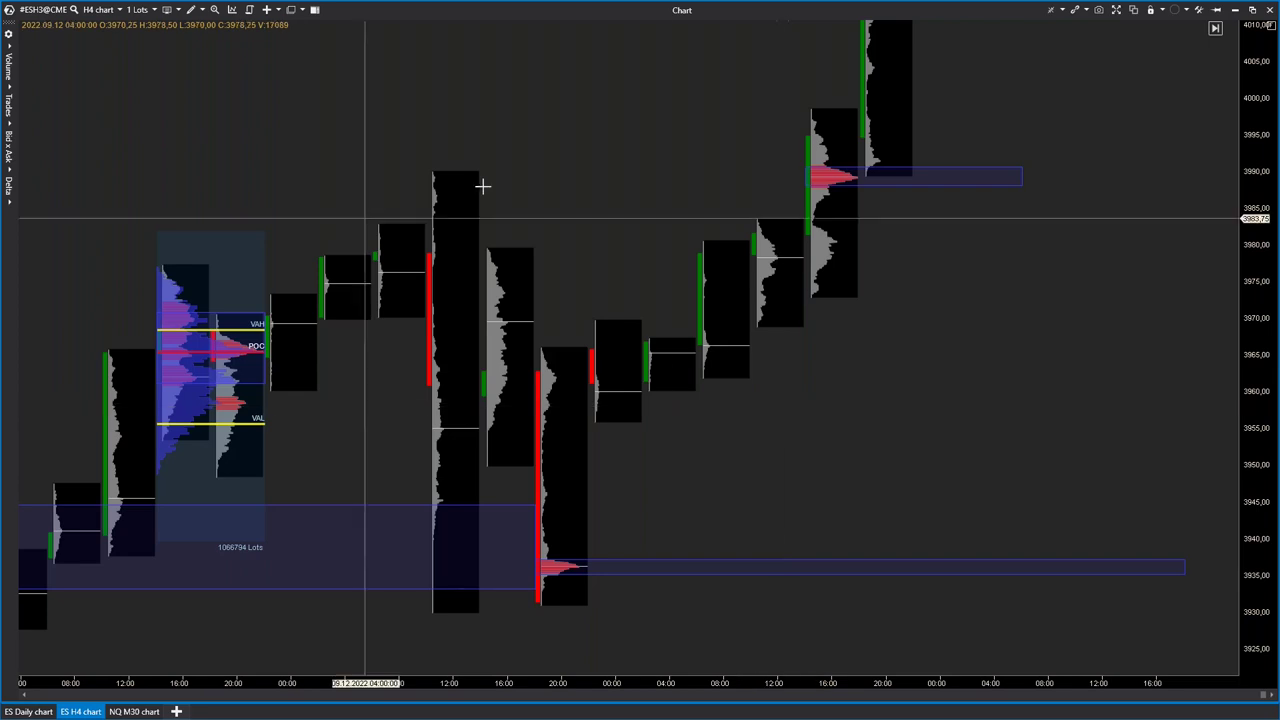
right_click(610, 196)
left_click(656, 252)
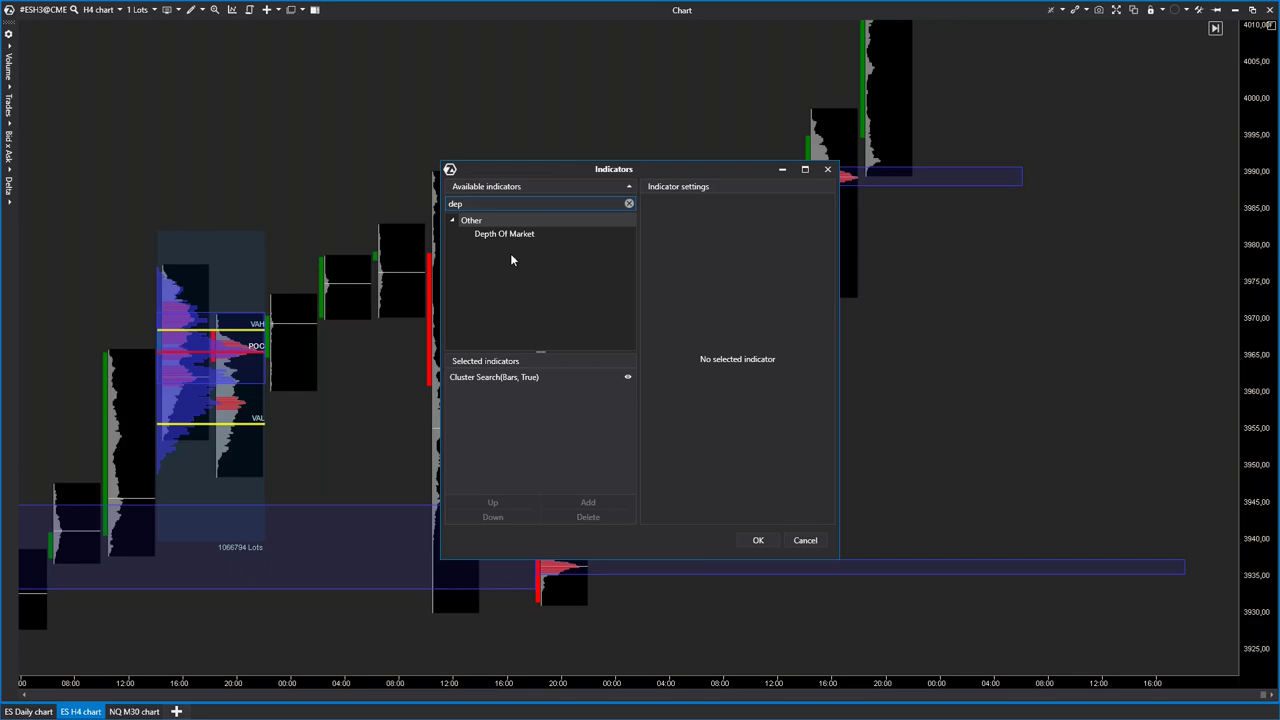
left_click(757, 541)
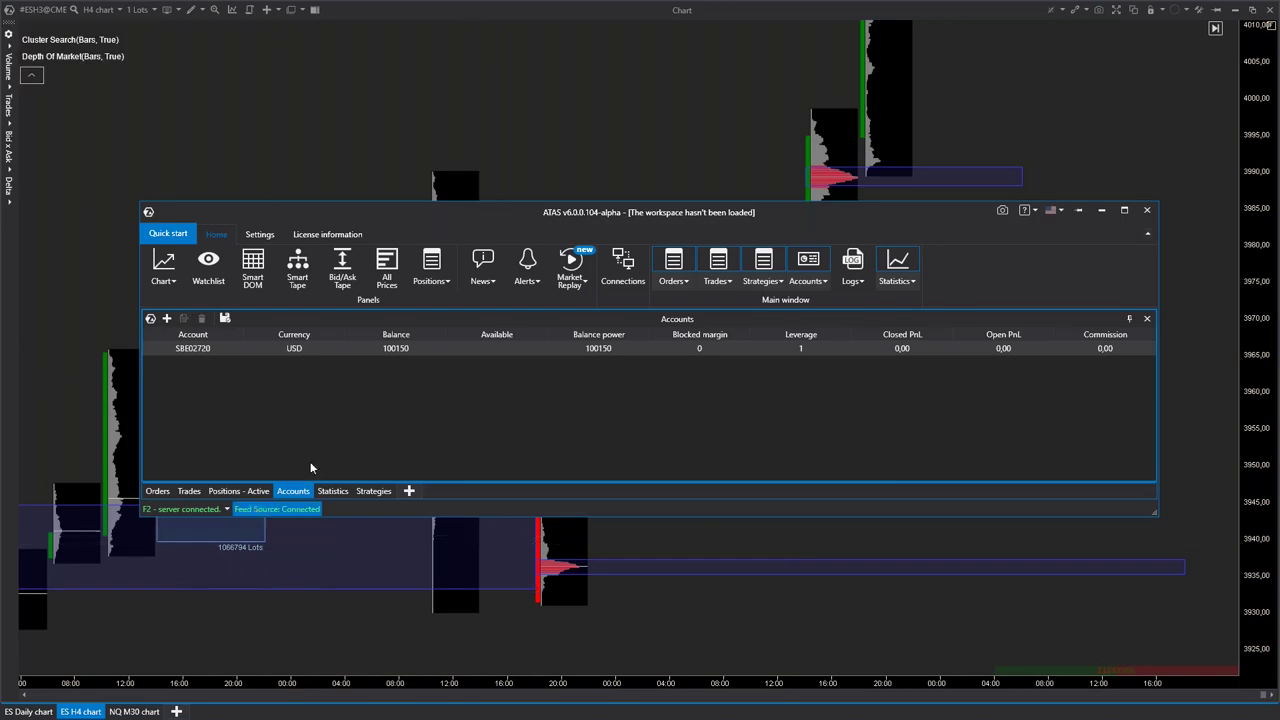
- Check the feed source connection in the ATAS main window and return to the H4 chart
left_click(270, 505)
left_click_drag(670, 214, 576, 234)
left_click(757, 525)
left_click(1107, 211)
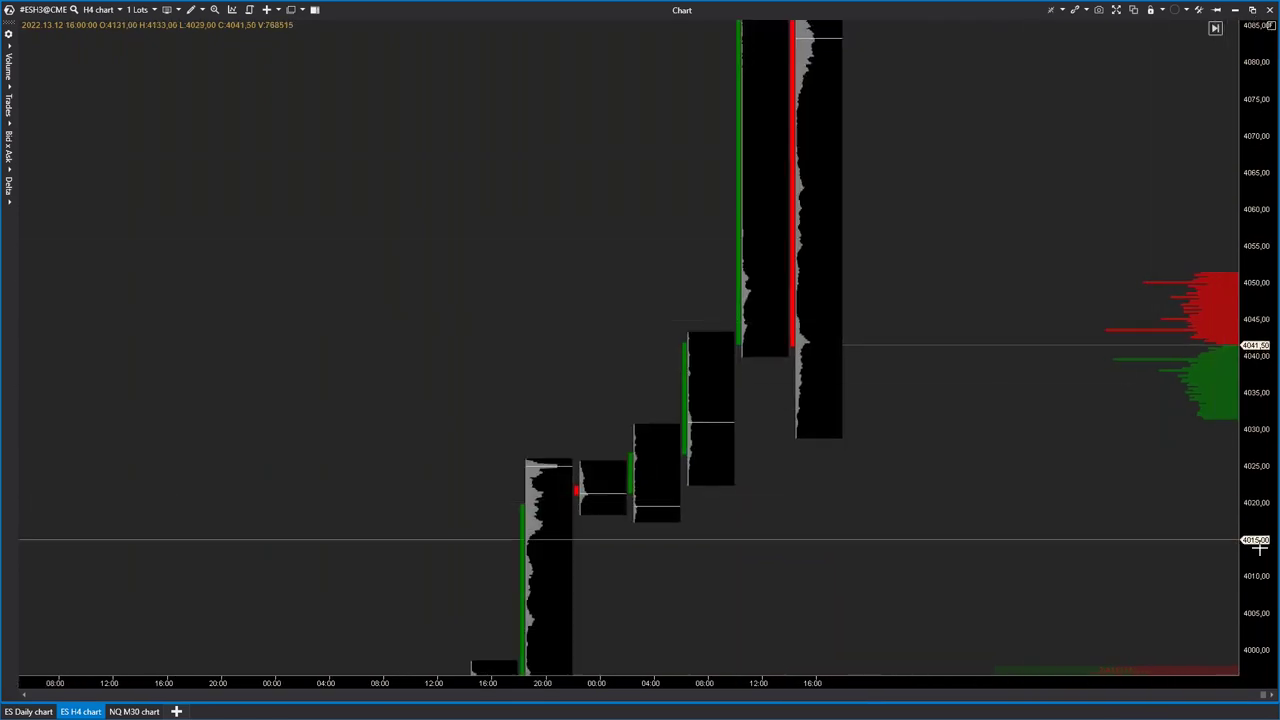
- Examine the depth of market orders around the current price on the H4 chart at different price scales
left_click_drag(1250, 524, 1256, 4)
left_click_drag(1265, 505, 1228, 405)
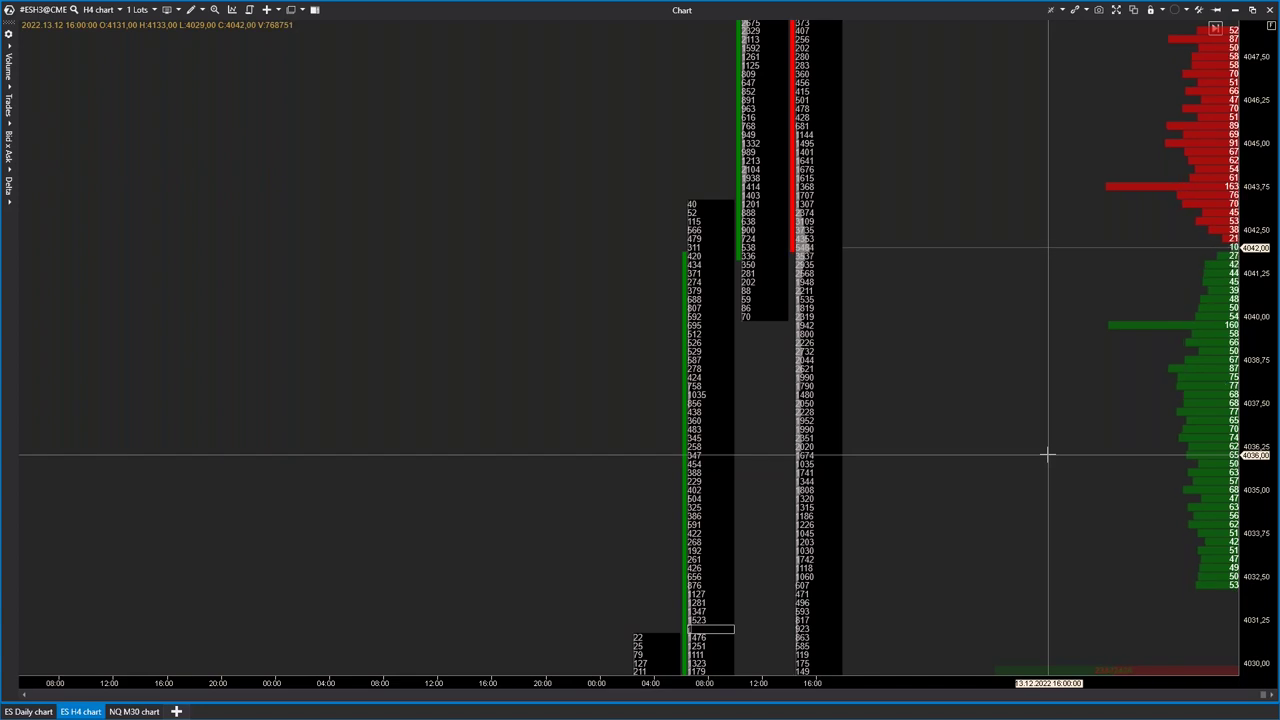
left_click_drag(1251, 159, 1251, 515)
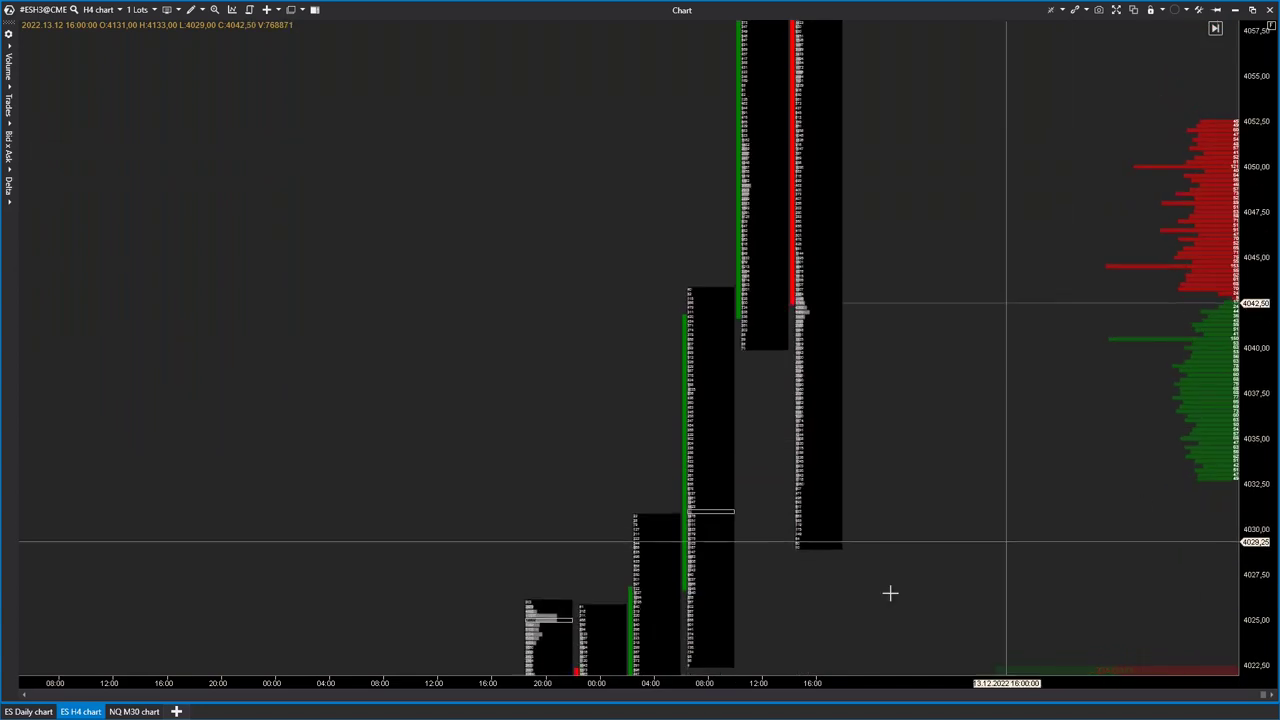
left_click_drag(743, 597, 732, 390)
left_click_drag(1251, 118, 1215, 650)
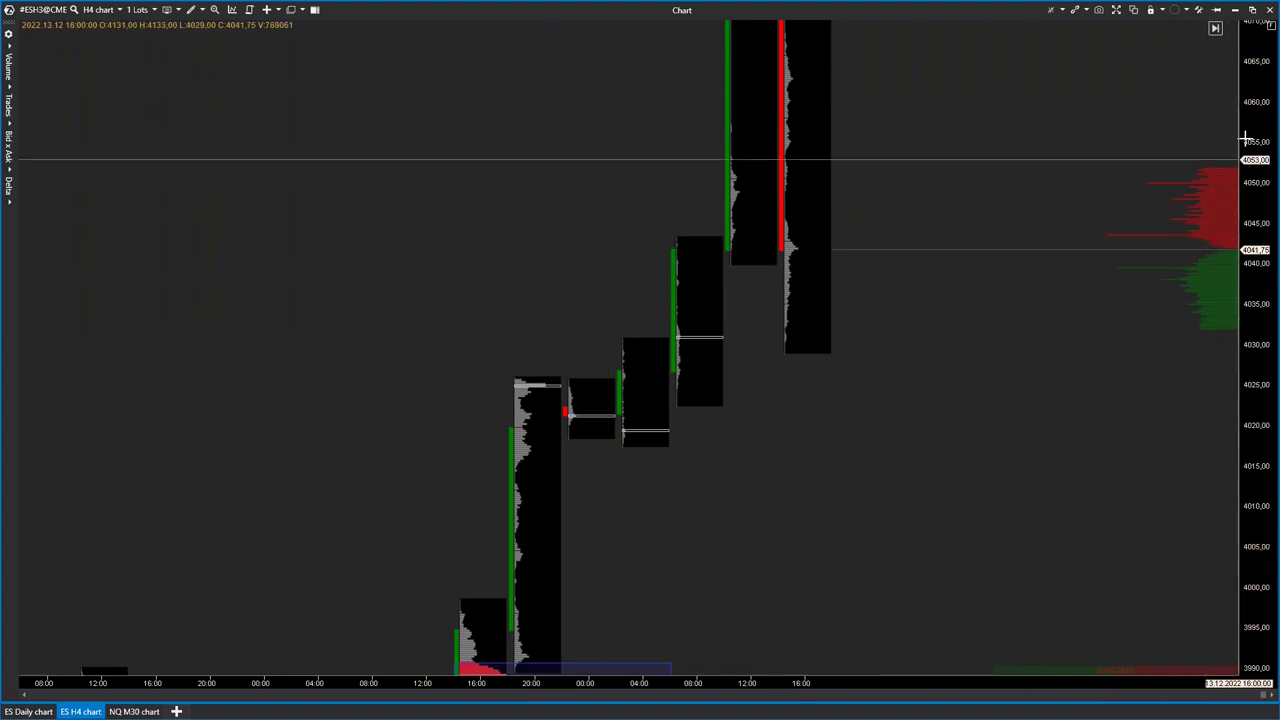
left_click_drag(1245, 136, 1180, 366)
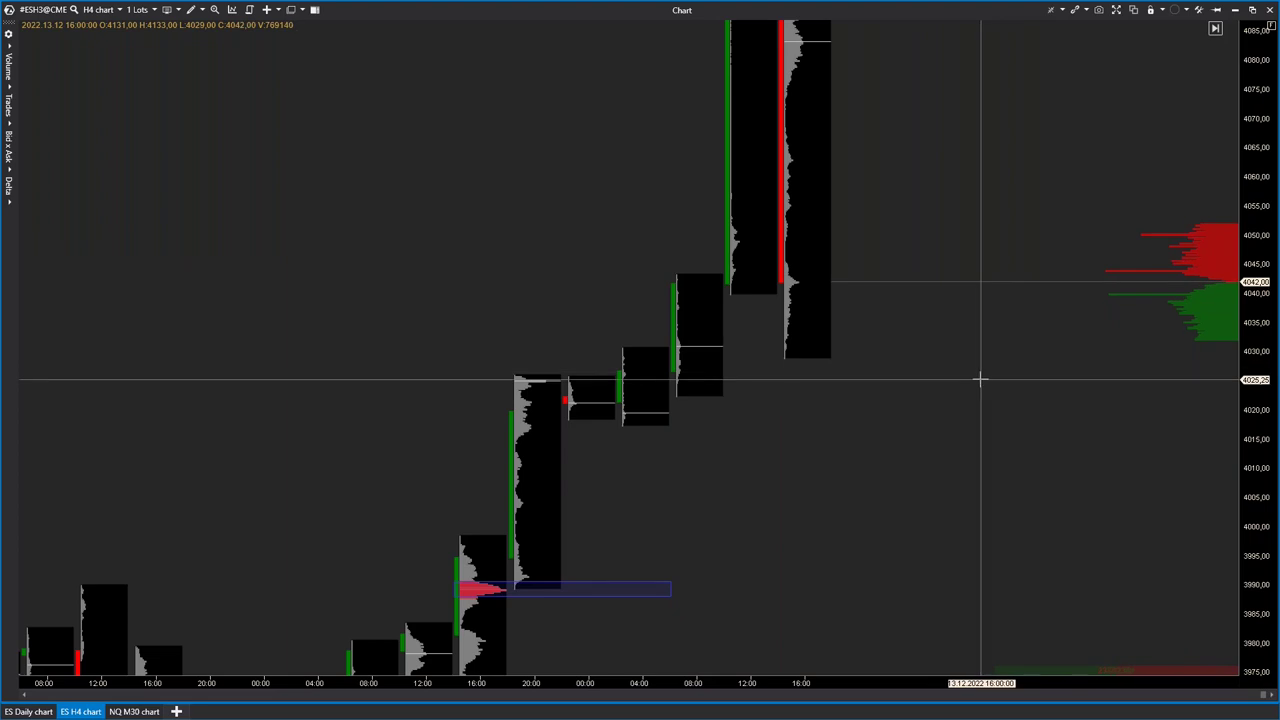
left_click_drag(828, 440, 871, 391)
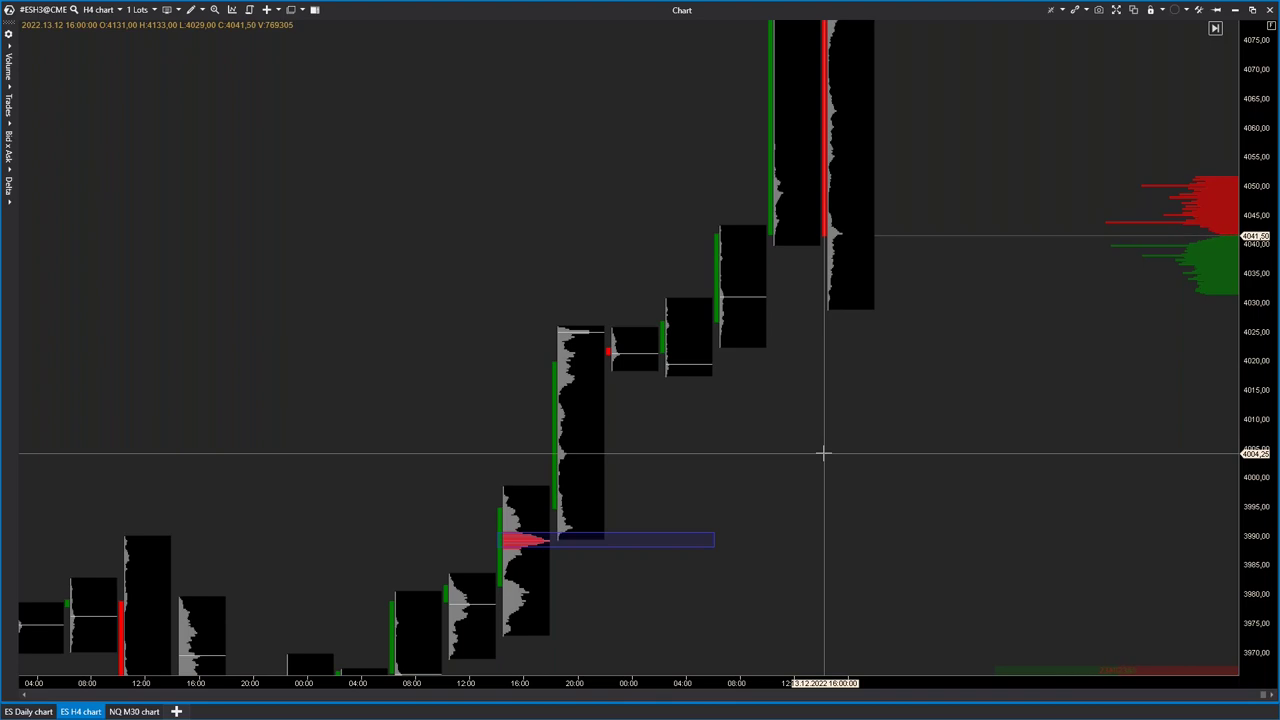
- Examine the H4 volume clusters and the marked zone near 3990 in the rise up to 12 December
left_click_drag(1251, 406, 1260, 250)
left_click_drag(1008, 330, 964, 370)
left_click_drag(964, 281, 941, 349)
left_click_drag(1254, 486, 1226, 32)
left_click_drag(806, 446, 929, 126)
left_click_drag(877, 437, 960, 130)
left_click_drag(730, 430, 866, 196)
scroll(866, 196, "left", 3)
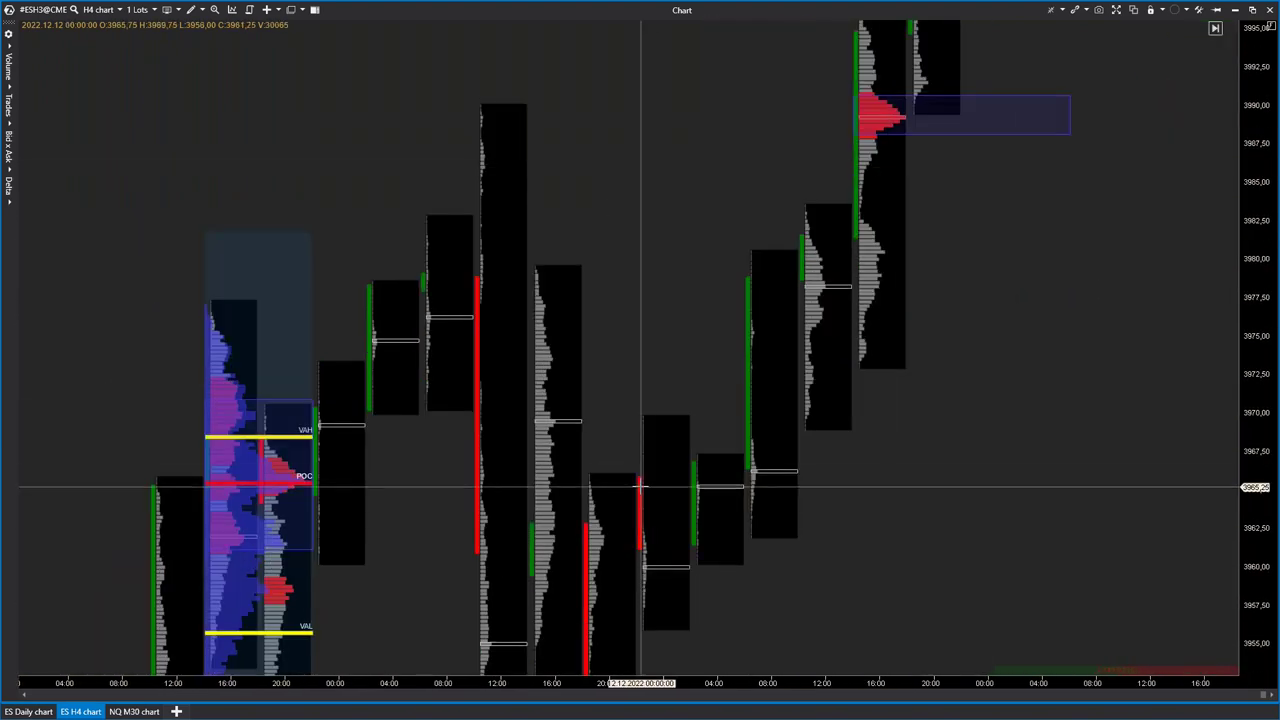
scroll(1040, 300, "left", 1)
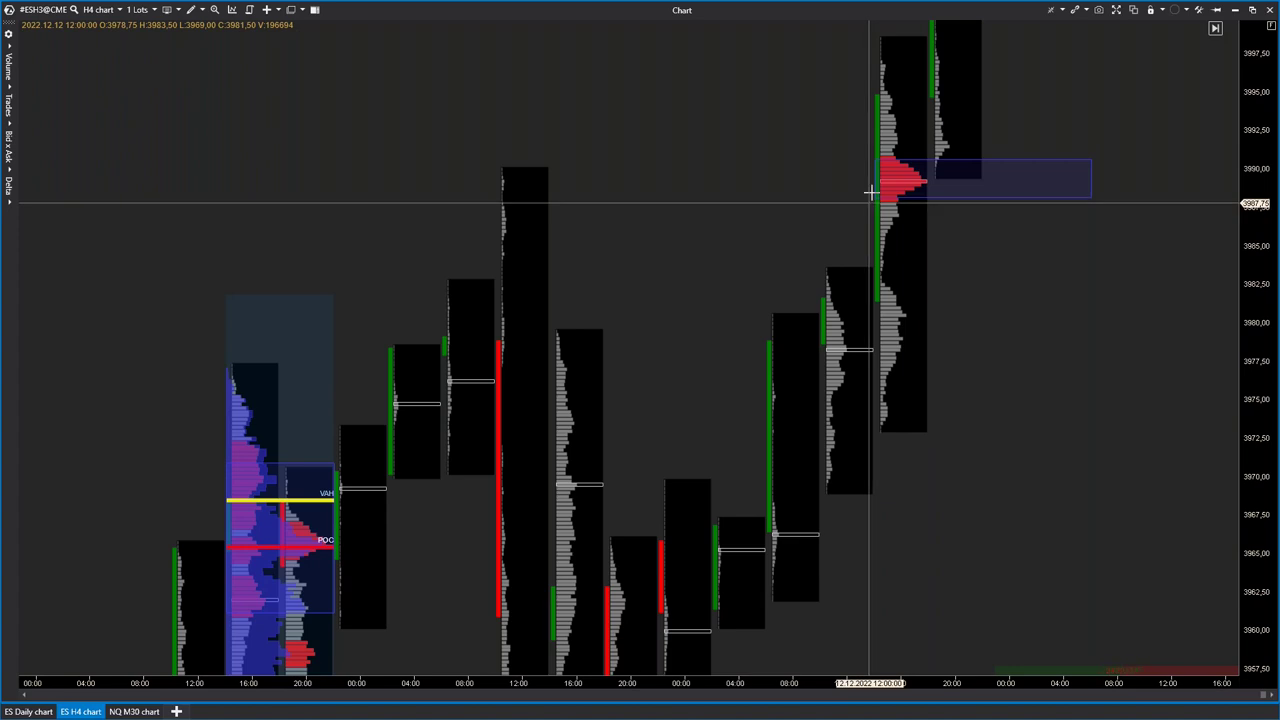
right_click(700, 203)
left_click(665, 226)
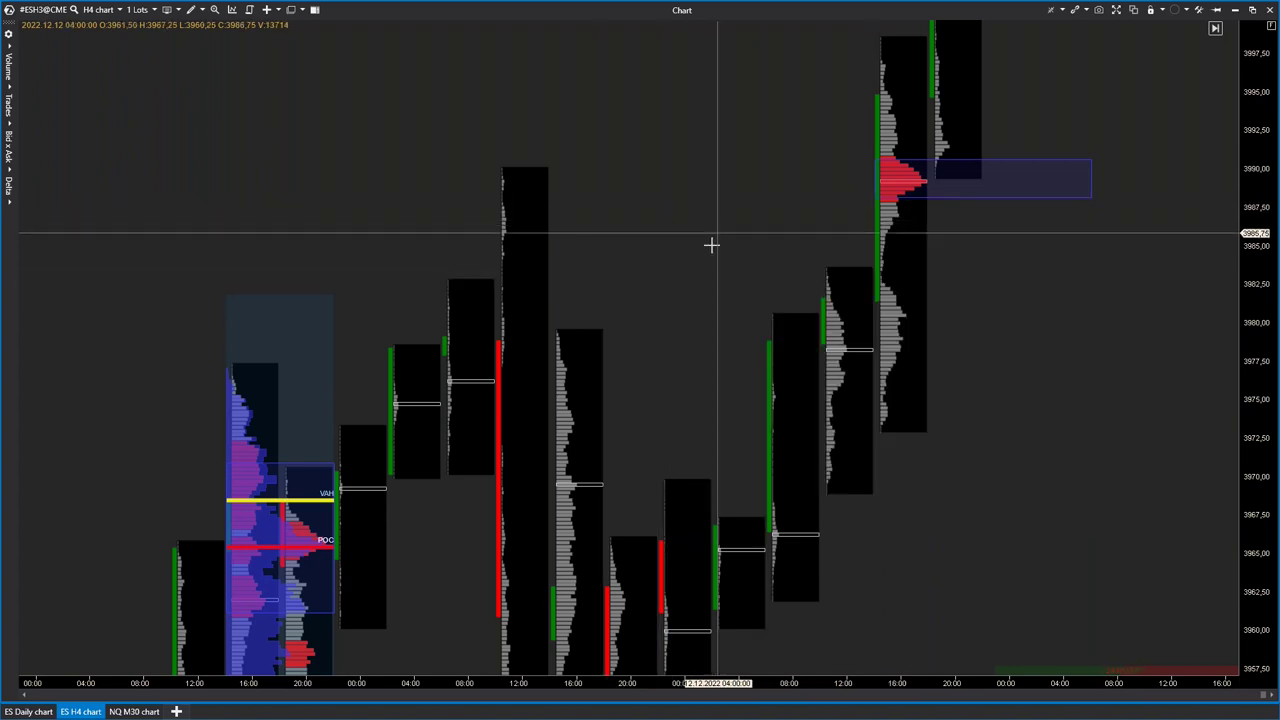
- Compare the marked volume zones on the H4 chart from 7 to 13 December against the current depth of market
left_click_drag(1257, 85, 1257, 408)
left_click_drag(972, 440, 842, 446)
left_click_drag(1257, 225, 1257, 565)
scroll(500, 371, "up", 10)
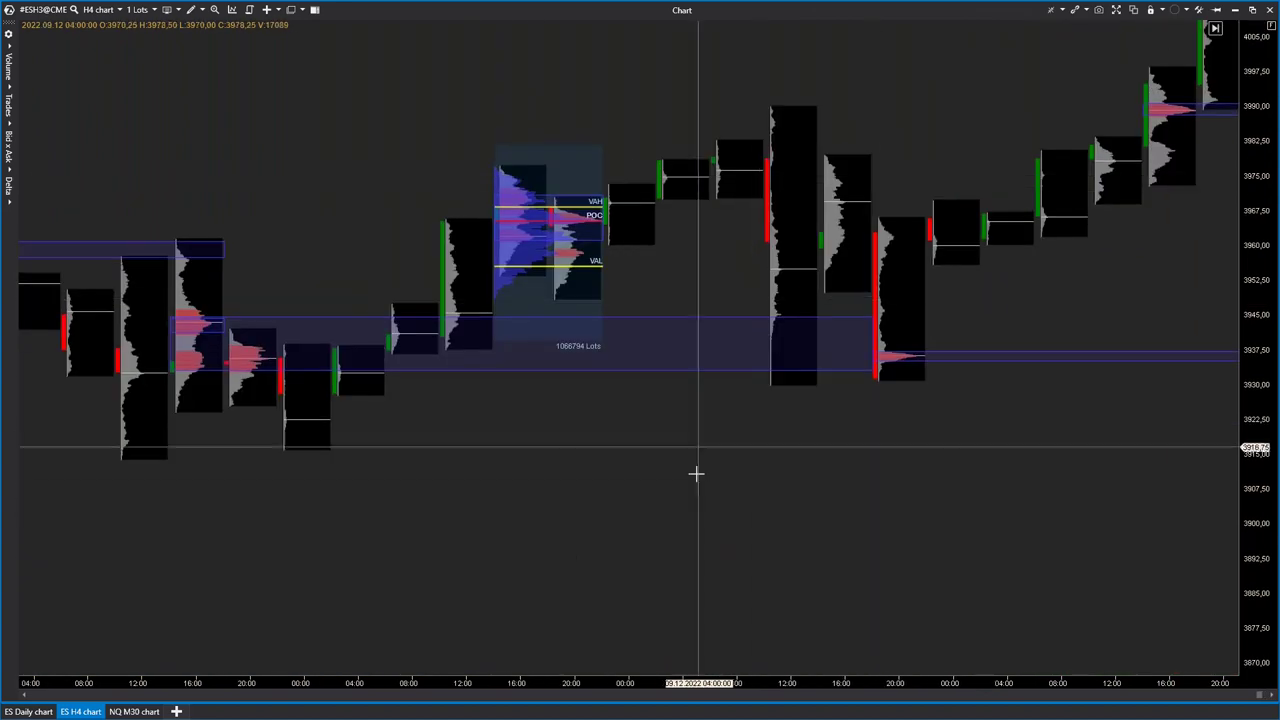
scroll(977, 271, "down", 8)
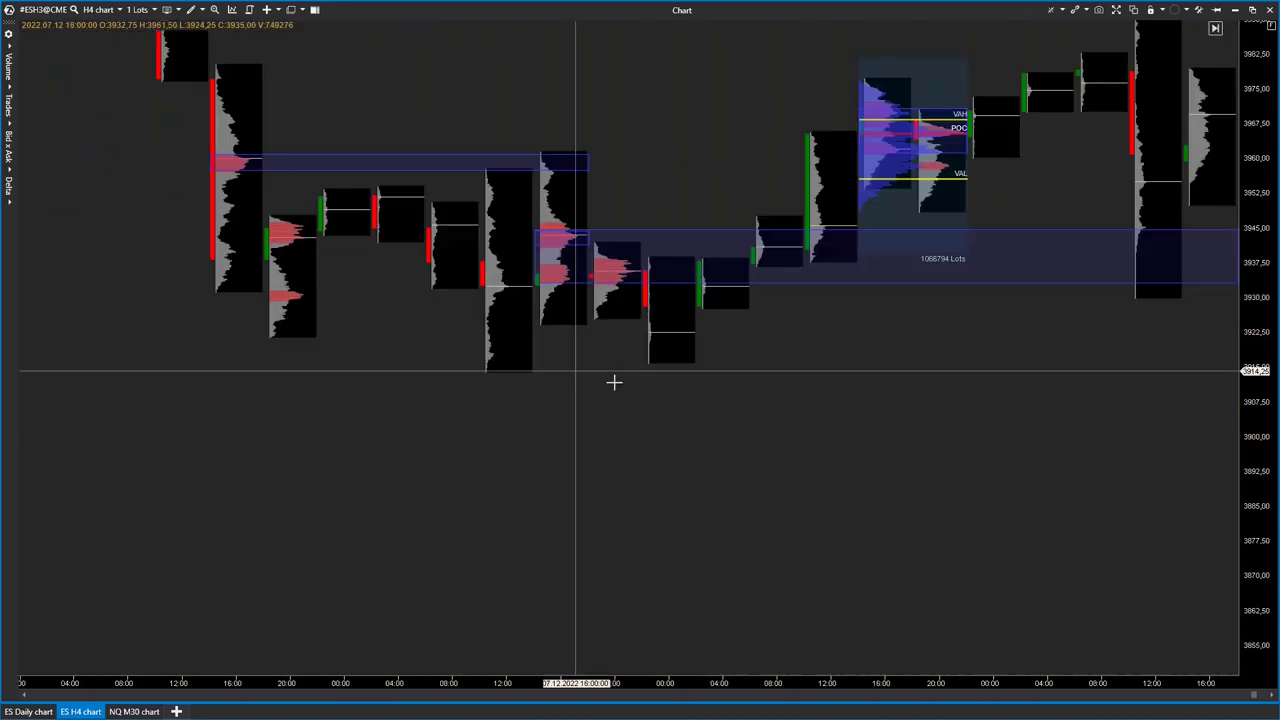
scroll(783, 507, "down", 8)
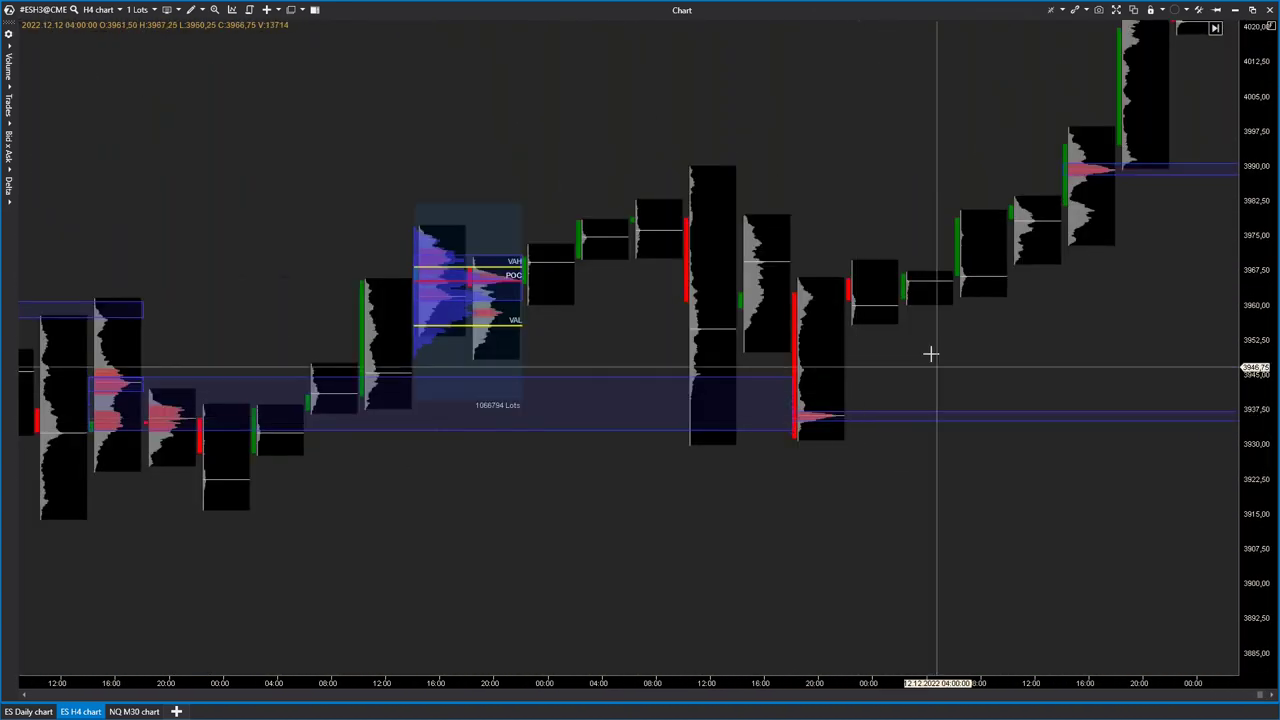
scroll(1166, 357, "down", 1)
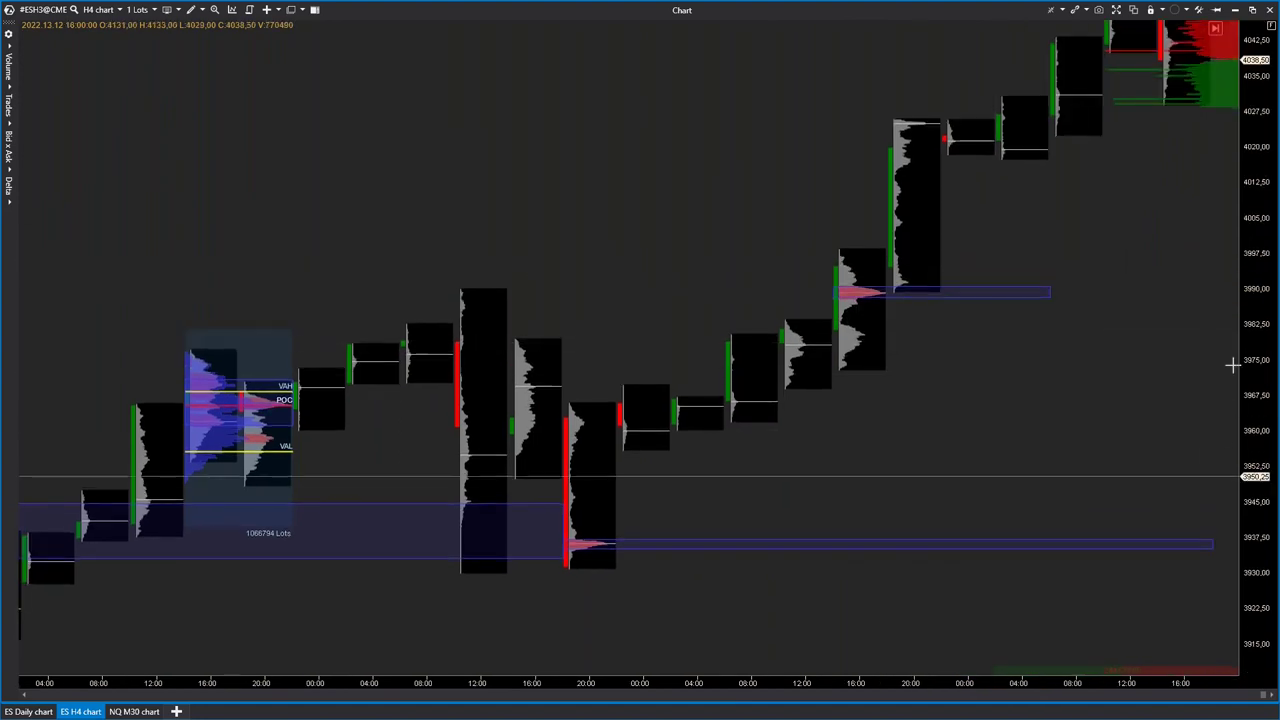
scroll(923, 377, "down", 1)
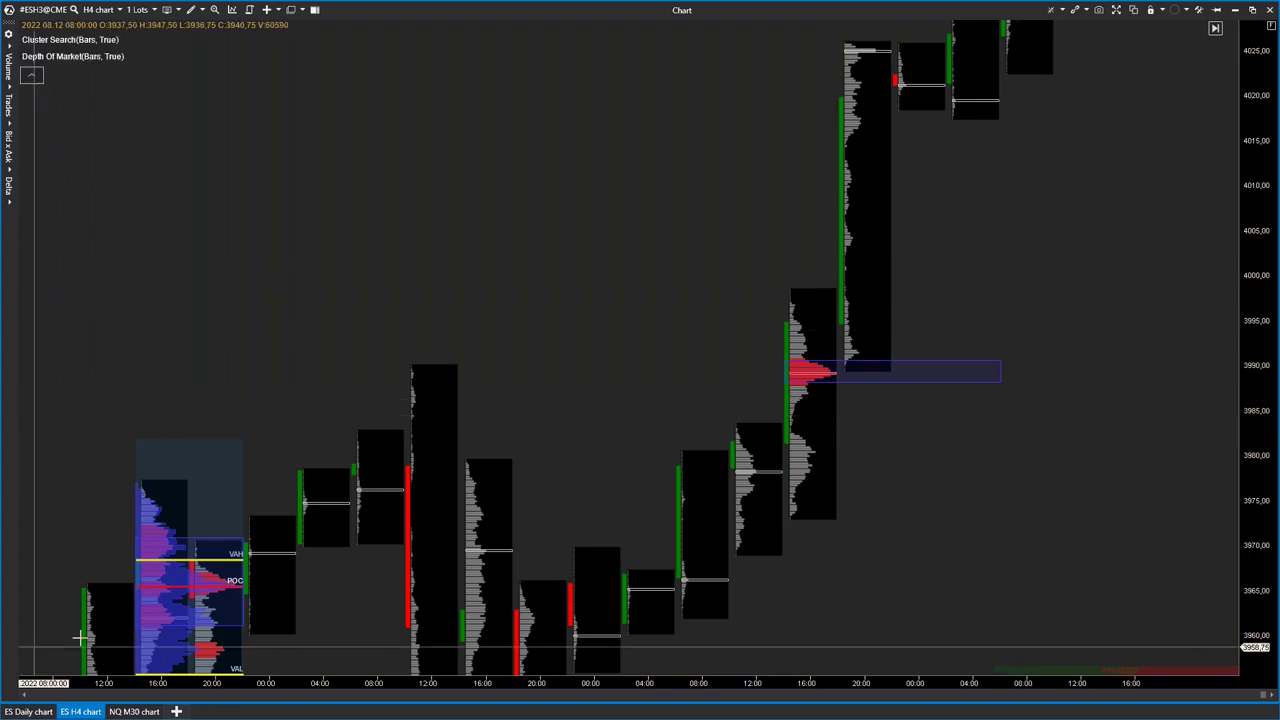
- Review the marked zones and volume profiles on the NQ M30 chart
left_click(146, 716)
left_click_drag(511, 549, 662, 389)
left_click_drag(510, 636, 841, 546)
left_click_drag(549, 609, 823, 557)
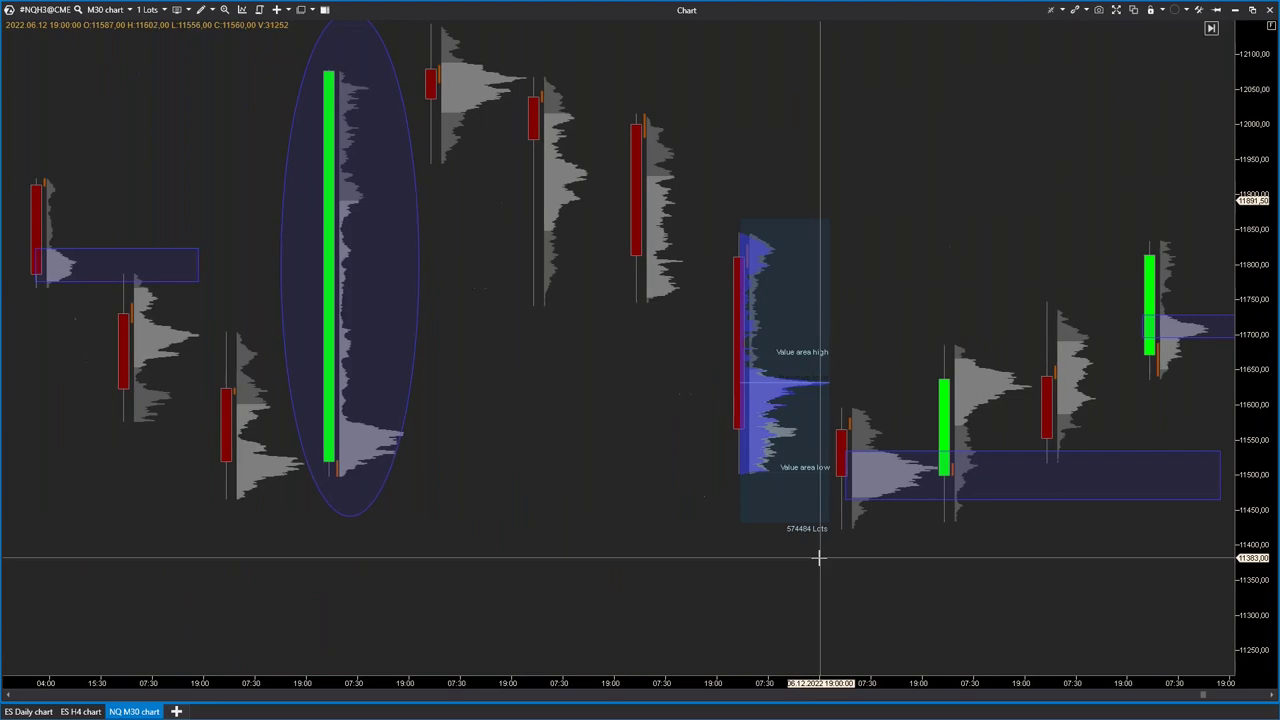
- Review the ES Daily chart's price history and POC levels from September to December
left_click(50, 711)
left_click_drag(461, 554, 827, 258)
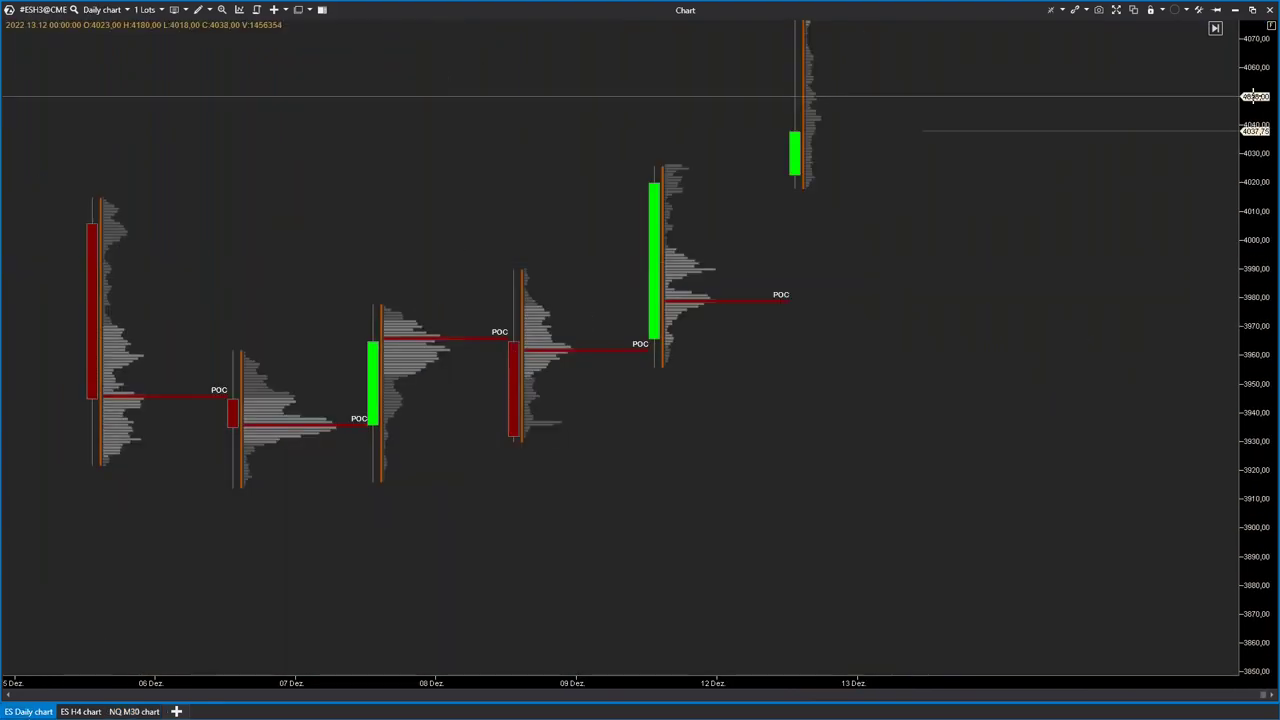
left_click_drag(1251, 97, 1251, 640)
scroll(450, 84, "down", 10)
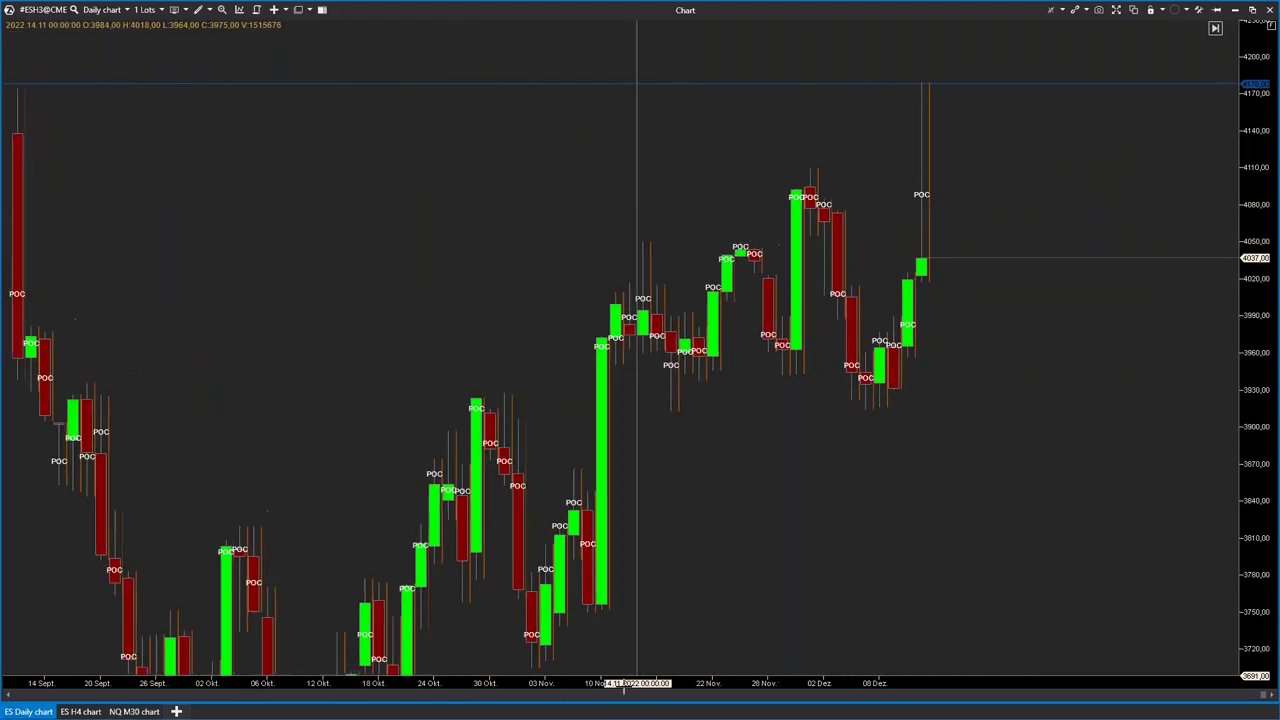
left_click_drag(769, 310, 1159, 130)
left_click_drag(549, 73, 1033, 552)
left_click_drag(660, 400, 220, 437)
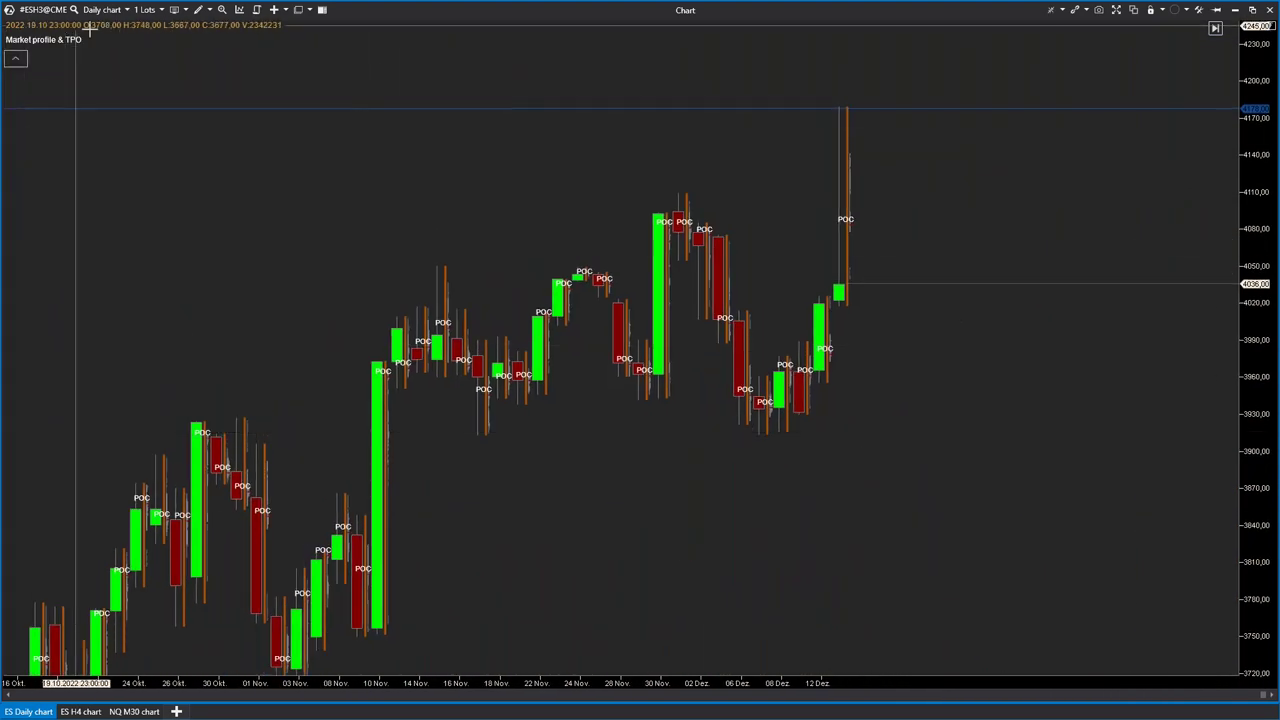
scroll(223, 300, "down", 3)
- Examine the daily volume profiles and POC levels of 8 to 13 December up close
left_click_drag(573, 683, 234, 678)
left_click_drag(300, 560, 540, 540)
left_click_drag(1255, 540, 1255, 130)
left_click_drag(797, 464, 823, 560)
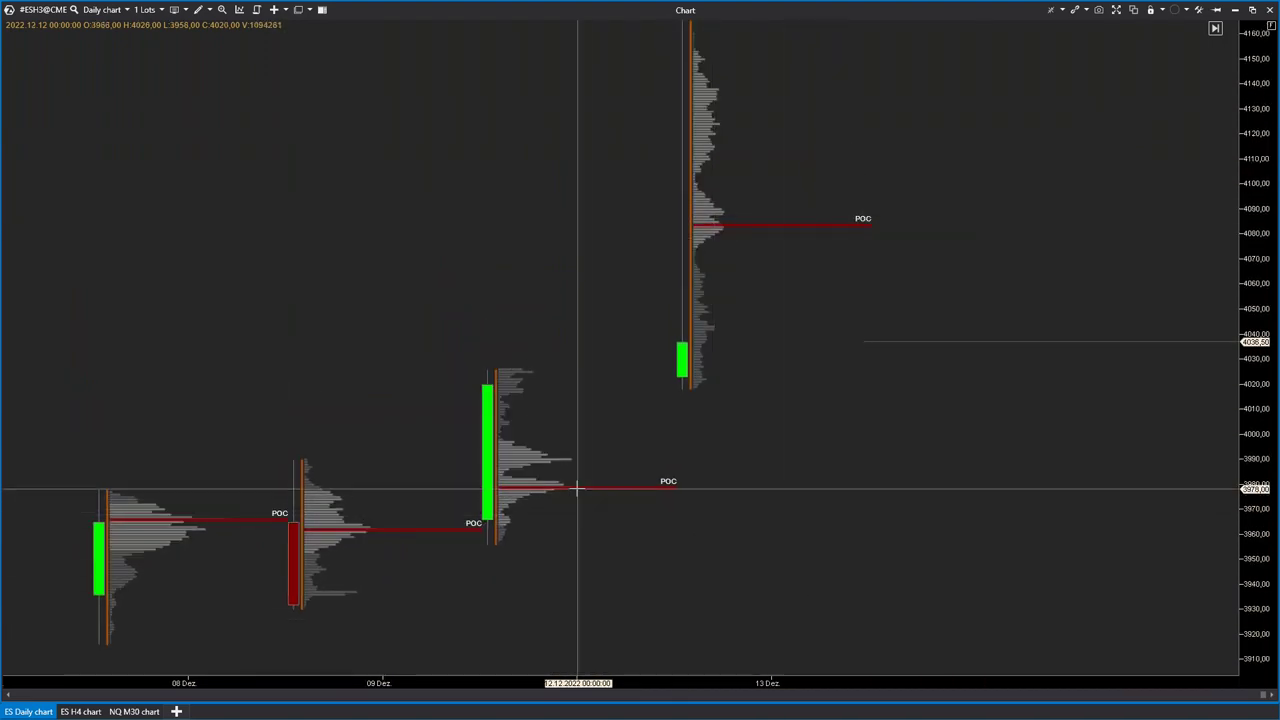
left_click_drag(1254, 548, 1229, 340)
left_click_drag(1254, 589, 1240, 420)
left_click_drag(881, 520, 892, 236)
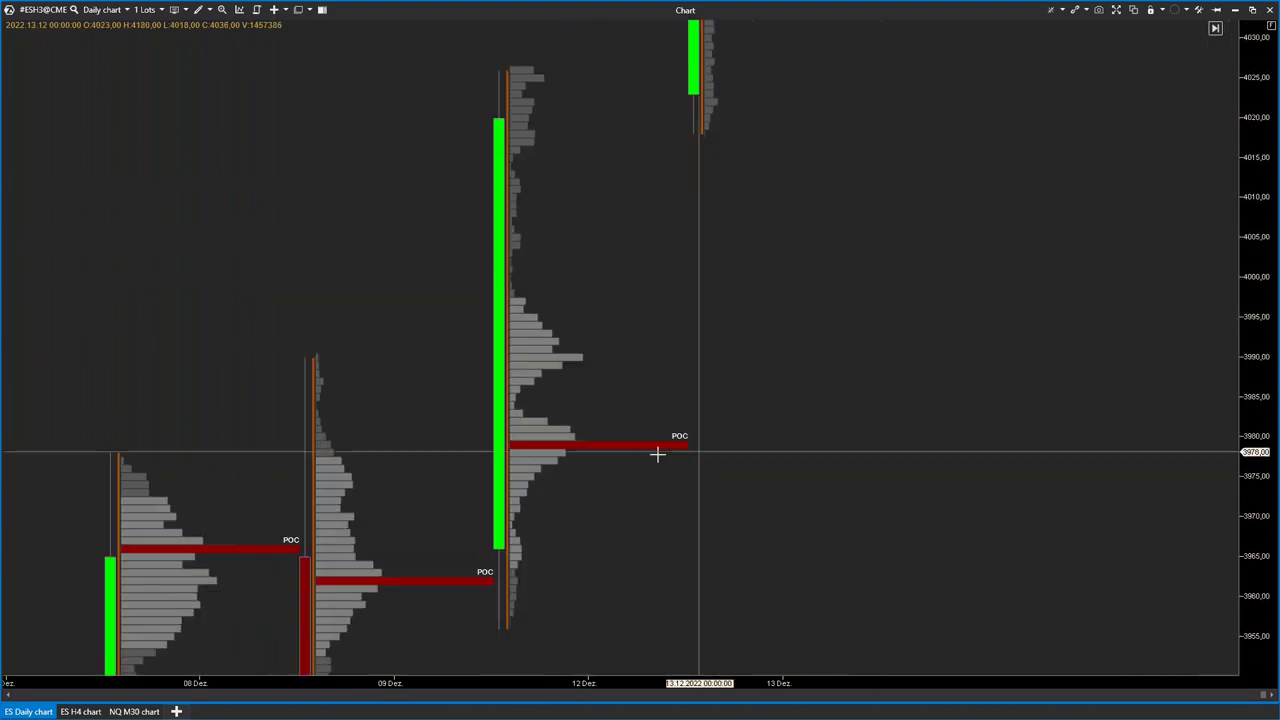
- Draw a horizontal line at 4040 through the 5 December volume profile on the ES Daily chart
left_click_drag(542, 508, 1240, 560)
left_click_drag(468, 392, 591, 342)
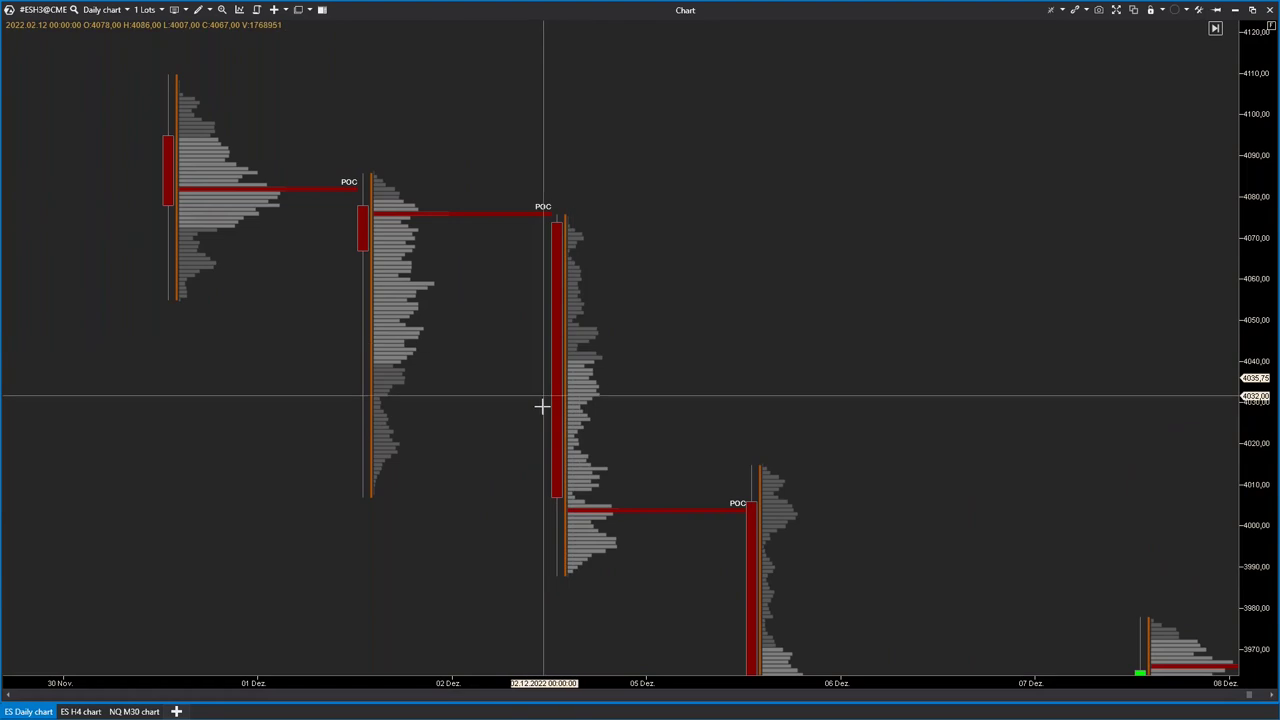
left_click(208, 9)
left_click(208, 9)
left_click(208, 9)
left_click(230, 42)
left_click(605, 367)
left_click_drag(646, 537, 670, 400)
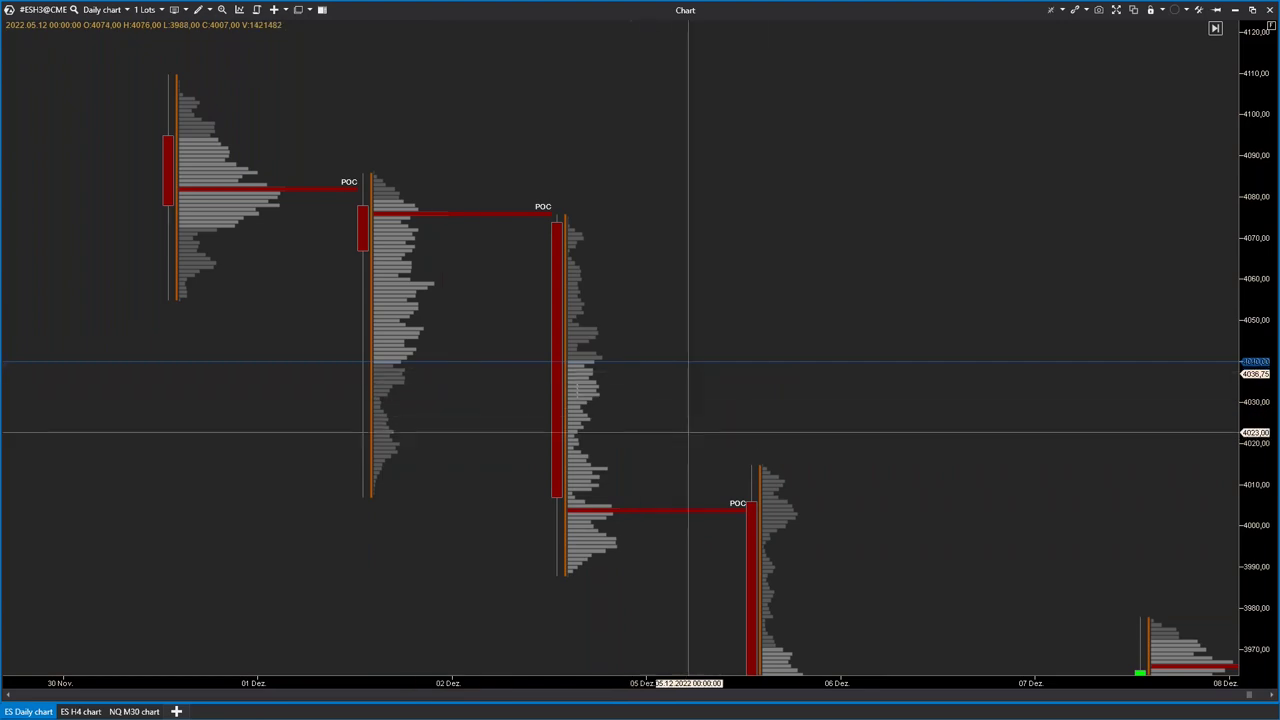
- Draw an ellipse around the daily profiles from 30 November to 5 December, spanning about 4047 to 4120
left_click_drag(760, 478, 830, 531)
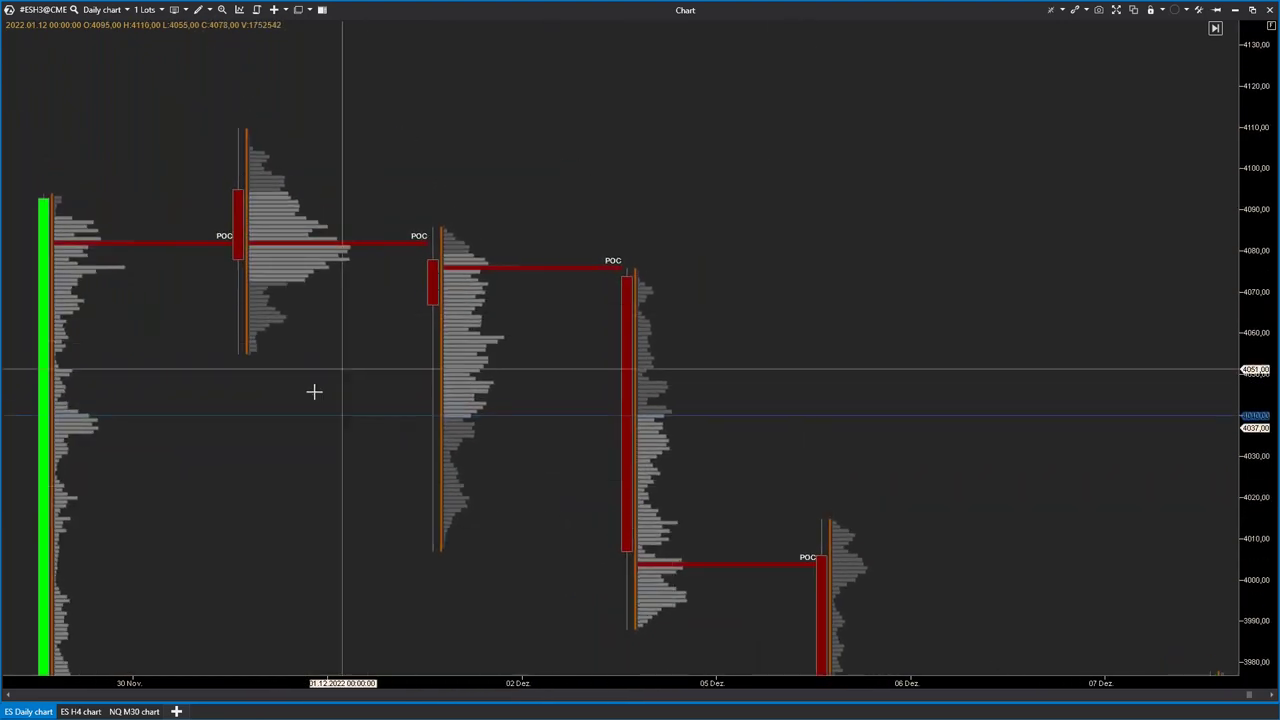
left_click_drag(314, 392, 440, 410)
left_click(198, 9)
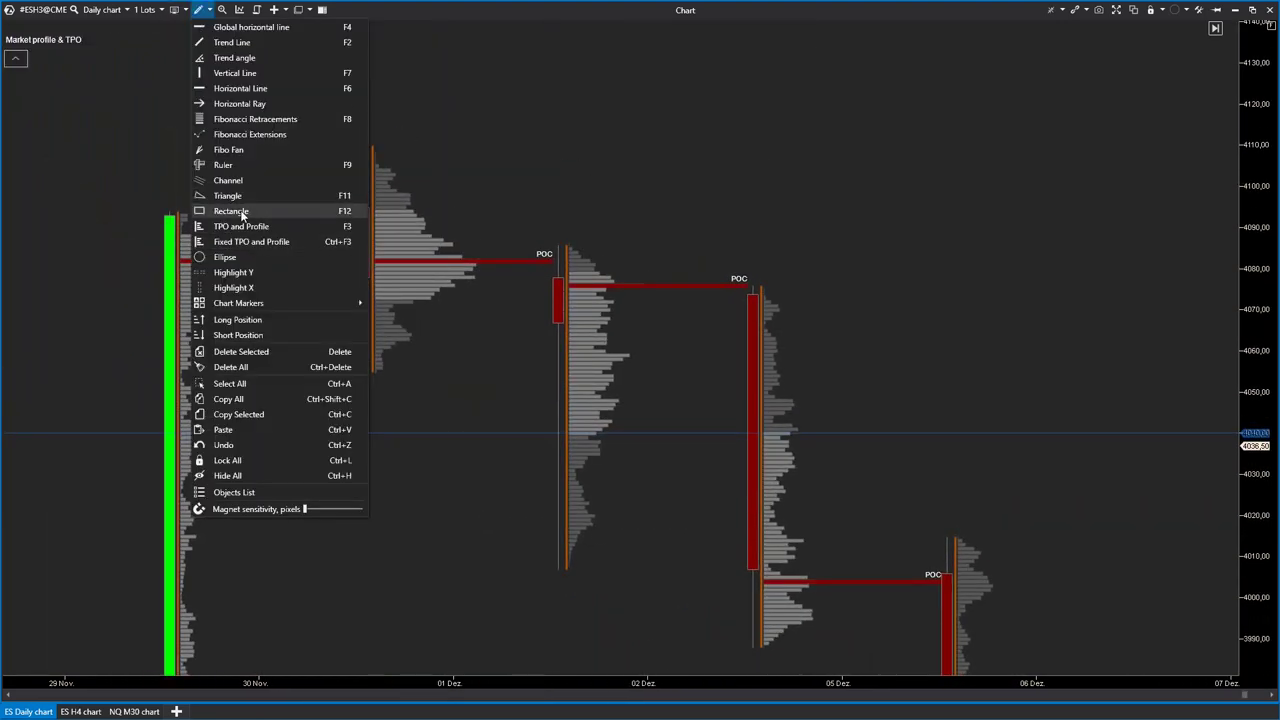
left_click(234, 260)
mouse_move(164, 104)
left_mouse_down()
mouse_move(389, 317)
mouse_move(537, 411)
mouse_move(871, 413)
left_mouse_up()
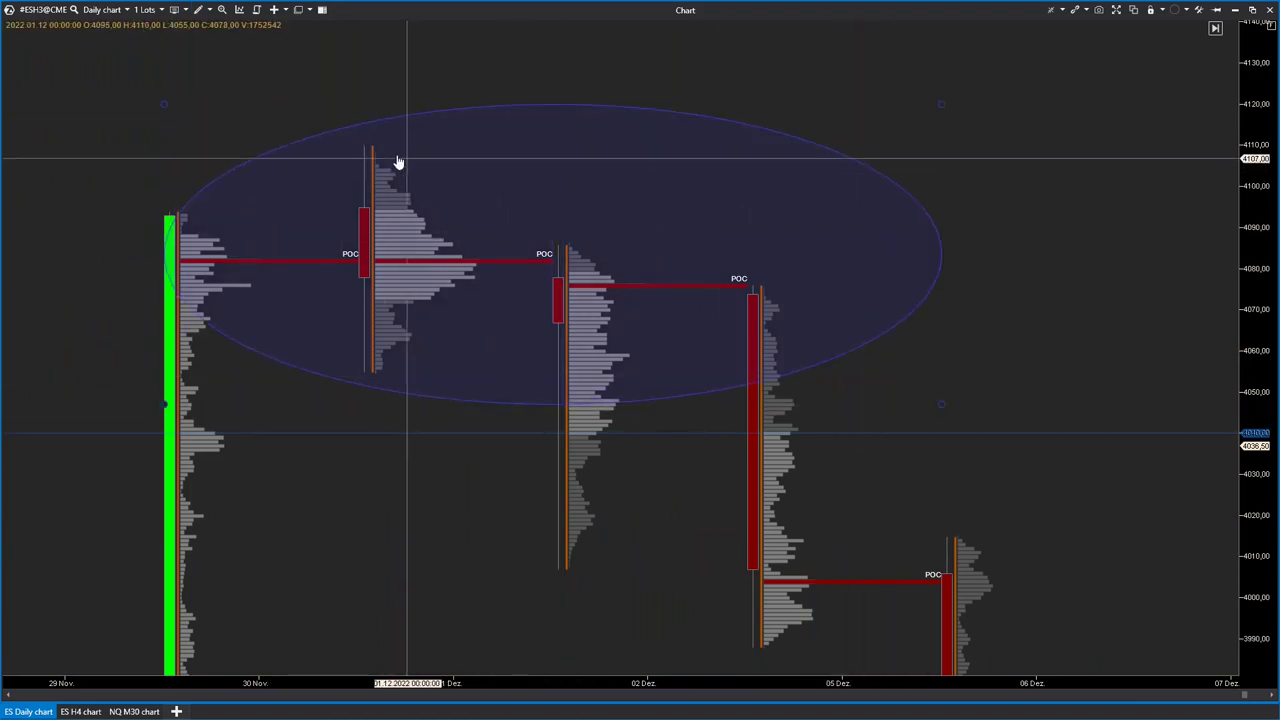
- Draw a rectangle across the POC levels of the daily profiles inside the ellipse
left_click(322, 250)
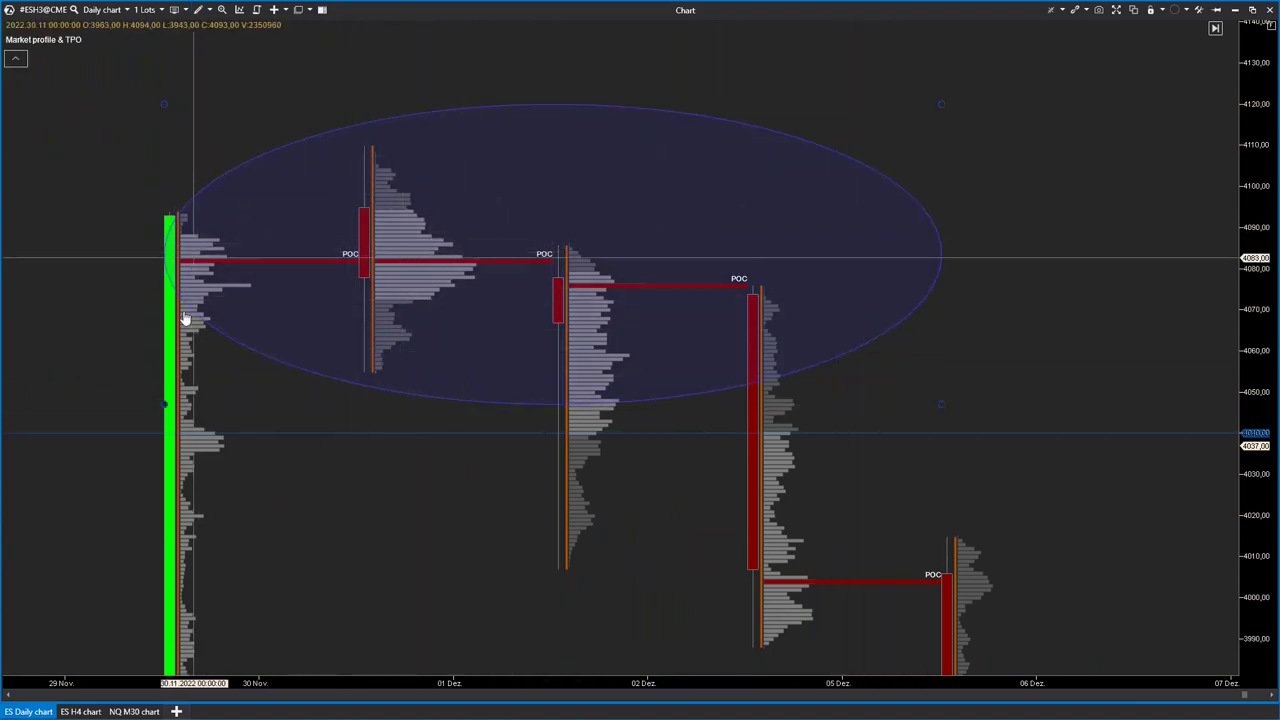
left_click_drag(266, 543, 338, 520)
left_click(481, 279)
left_click_drag(843, 409, 758, 446)
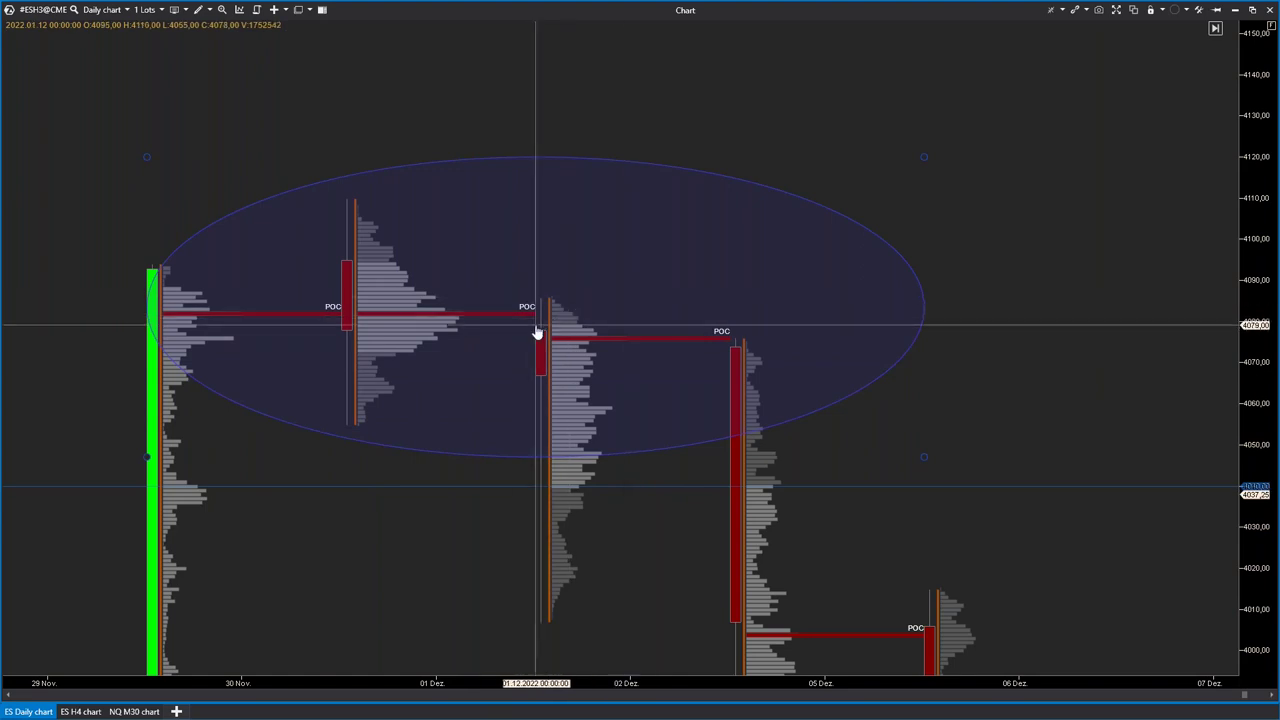
left_click_drag(531, 340, 760, 530)
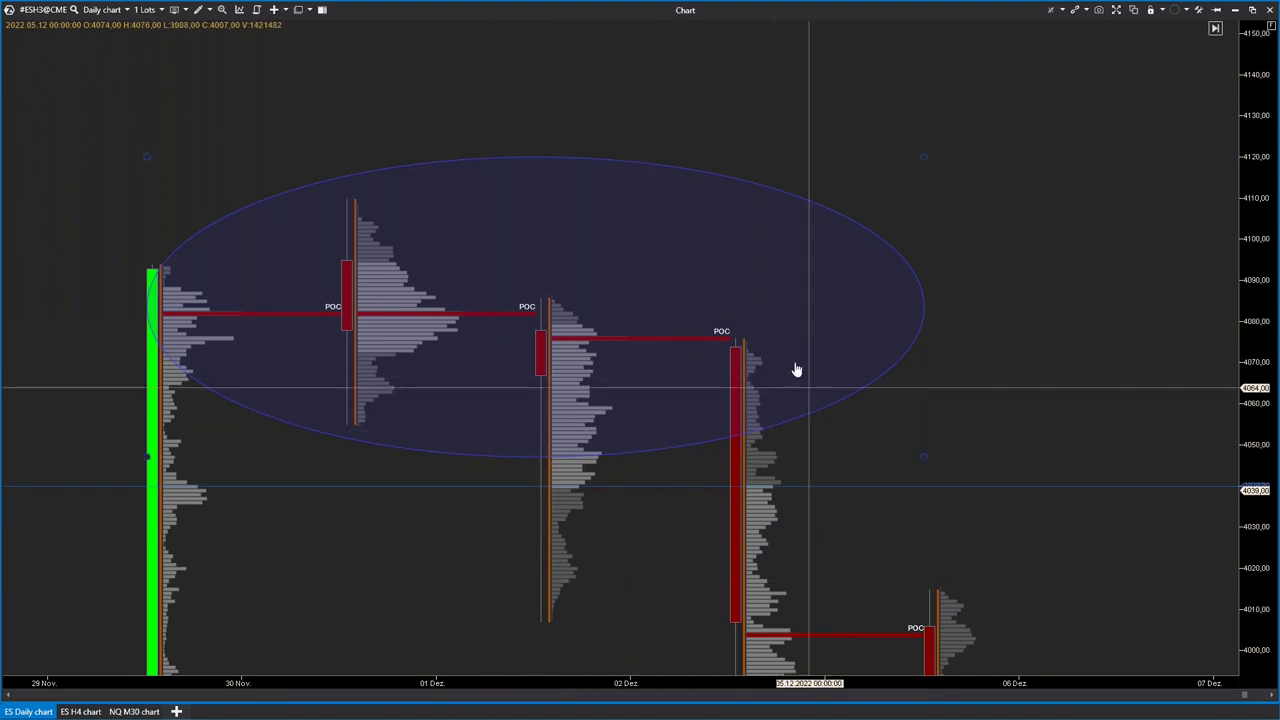
left_click(207, 11)
left_click(230, 212)
left_click_drag(345, 261, 903, 362)
- Draw a rectangle spanning about 3929 to 3945 over the 7 December high-volume area, extending to 13 December
left_click_drag(936, 531, 666, 280)
left_click_drag(737, 250, 391, 300)
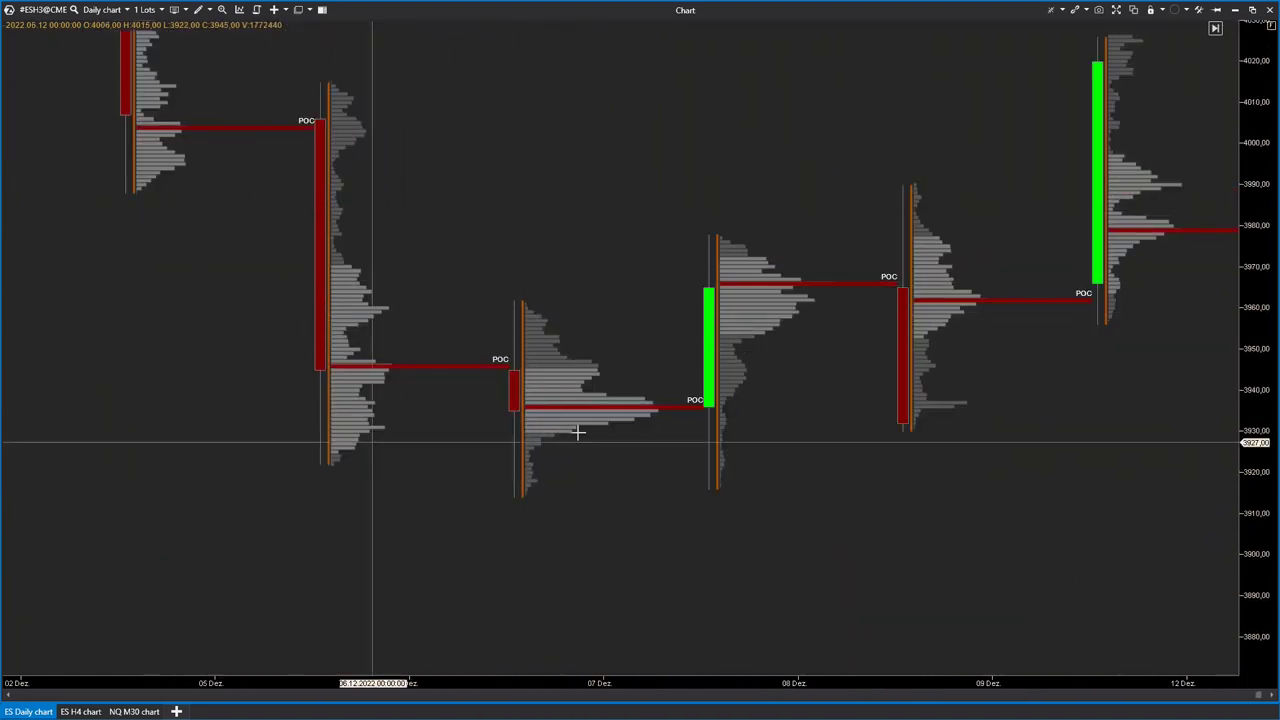
left_click_drag(621, 472, 487, 462)
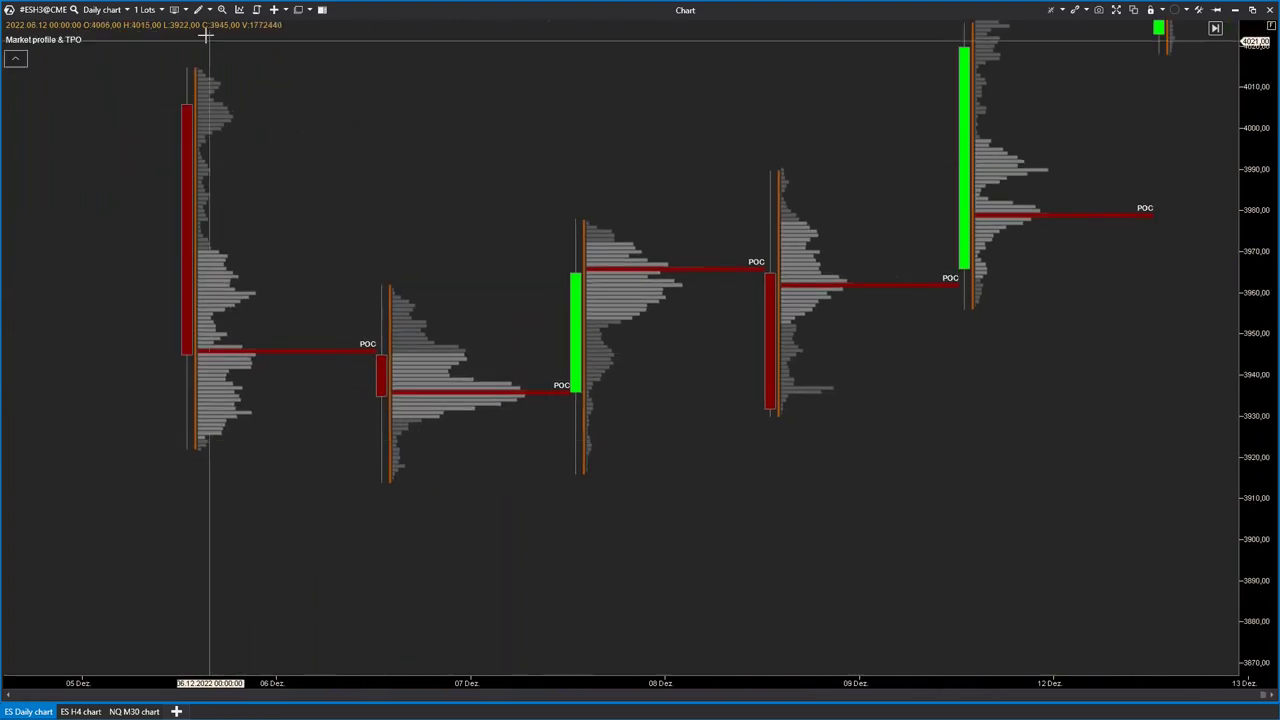
left_click(198, 9)
left_click(238, 211)
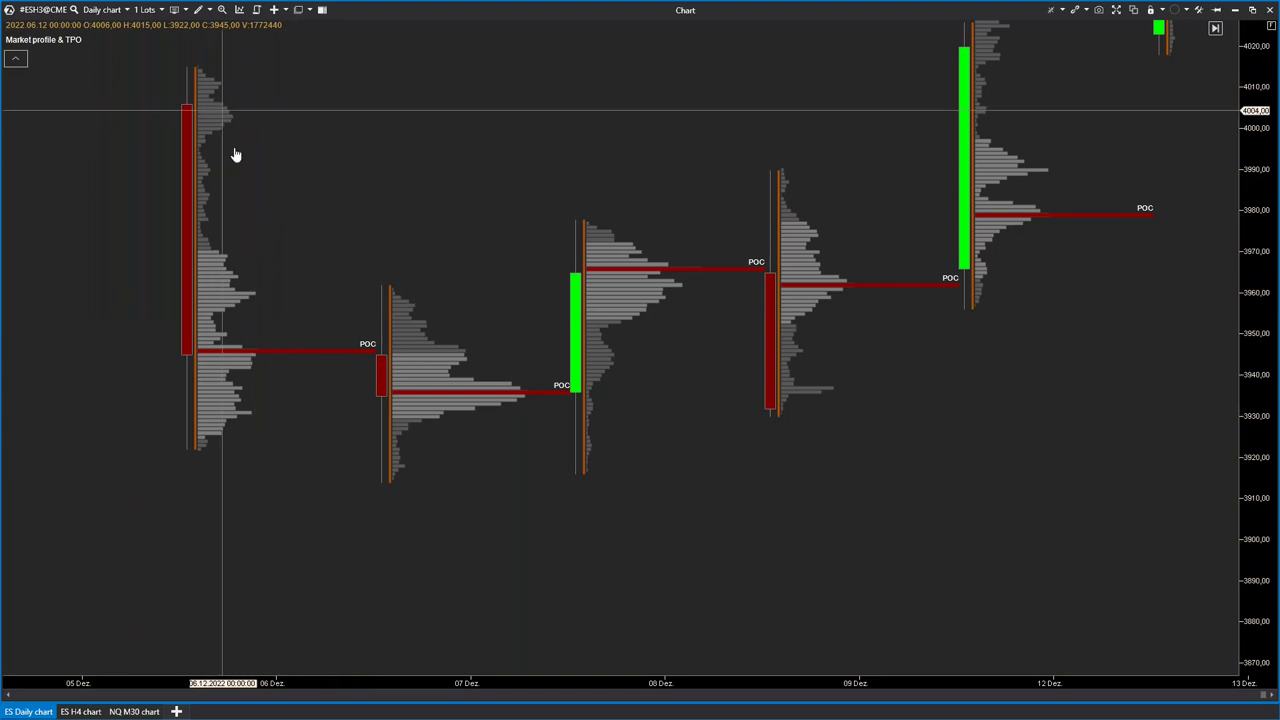
mouse_move(329, 357)
left_mouse_down()
mouse_move(386, 374)
mouse_move(1021, 432)
mouse_move(1061, 423)
left_mouse_up()
left_click_drag(705, 495, 594, 520)
scroll(600, 518, "down", 3)
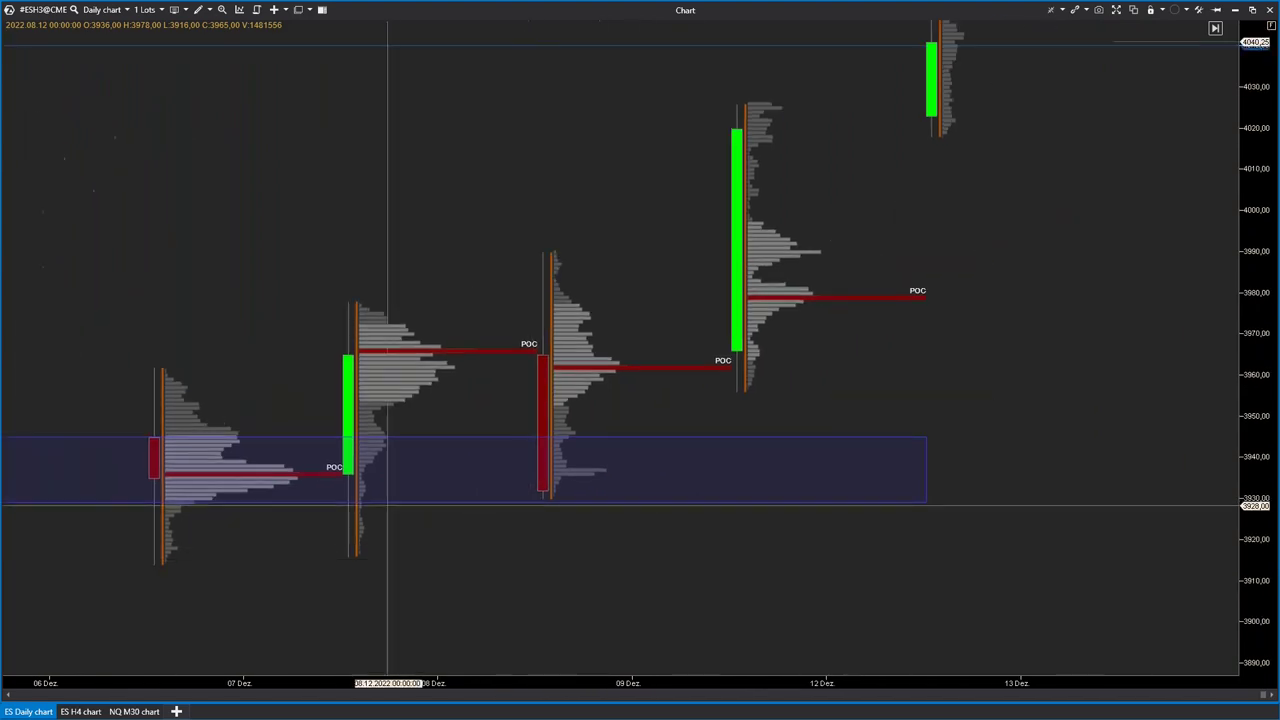
- Examine the profiles and POC levels of 7 to 13 December relative to the marked volume zone
left_click_drag(251, 471, 463, 360)
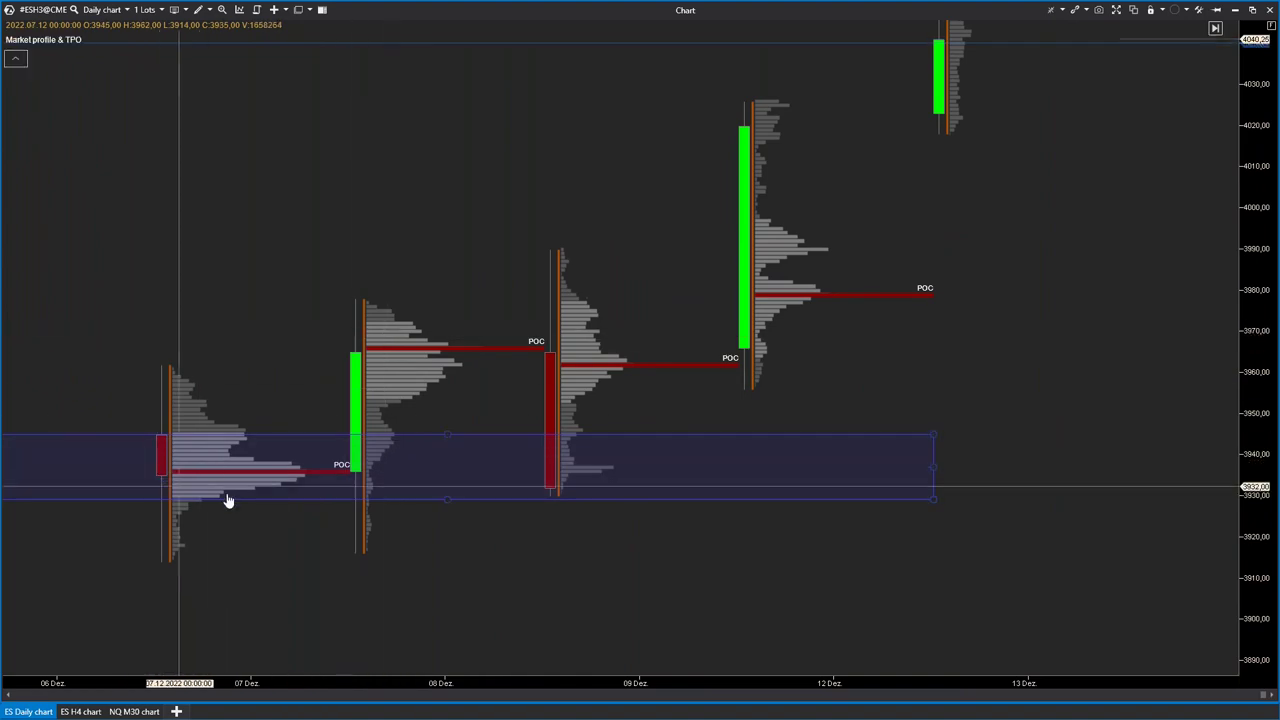
left_click_drag(776, 296, 531, 420)
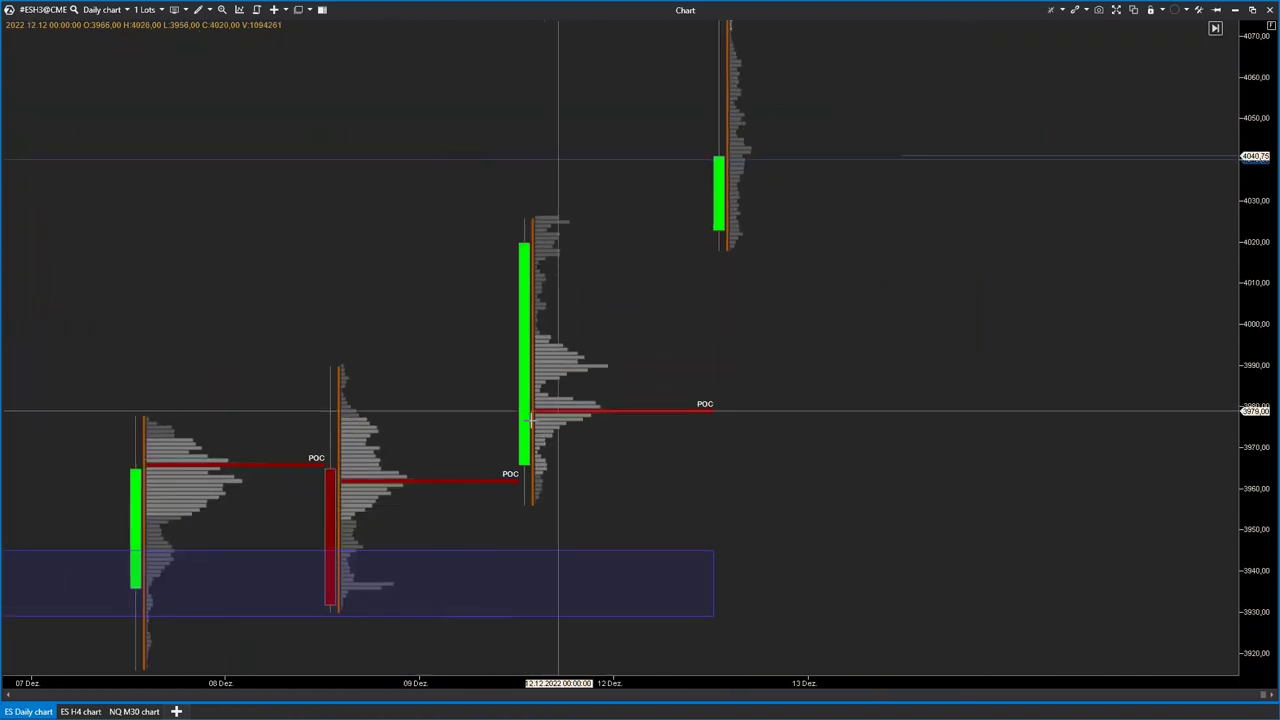
left_click_drag(690, 400, 538, 555)
left_click_drag(1258, 290, 1215, 520)
left_click_drag(737, 369, 824, 260)
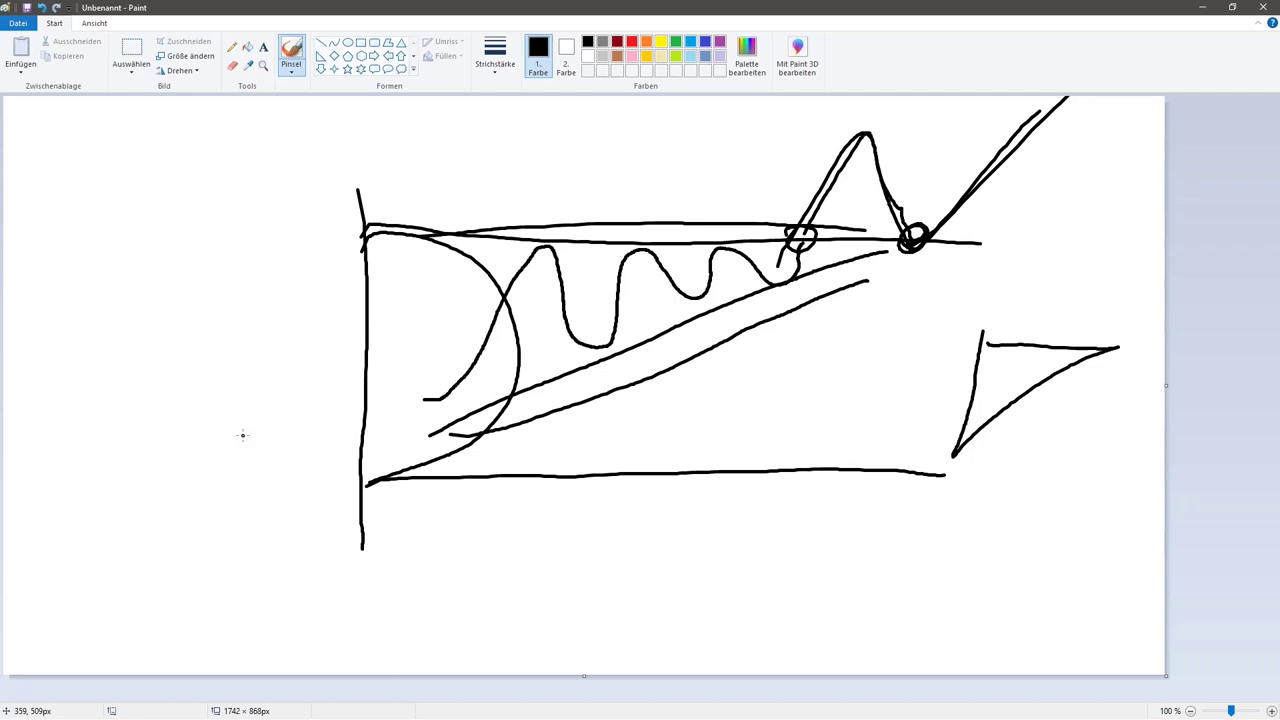
- Switch to Paint and undo the strokes of the existing sketch until the canvas is blank
key("ctrl+z")
key("ctrl+z")
key("ctrl+z")
key("ctrl+z")
key("ctrl+z")
key("ctrl+z")
key("ctrl+z")
key("ctrl+z")
key("ctrl+z")
key("ctrl+z")
key("ctrl+z")
key("ctrl+z")
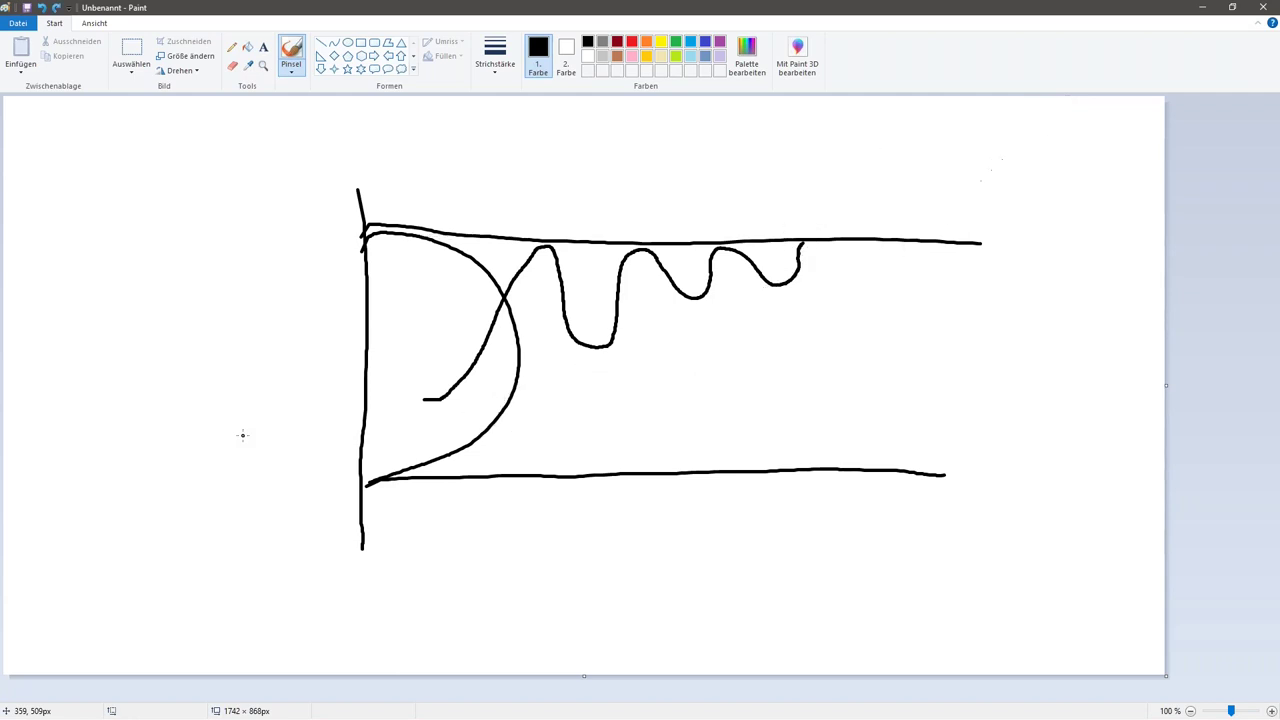
key("ctrl+z")
key("ctrl+z")
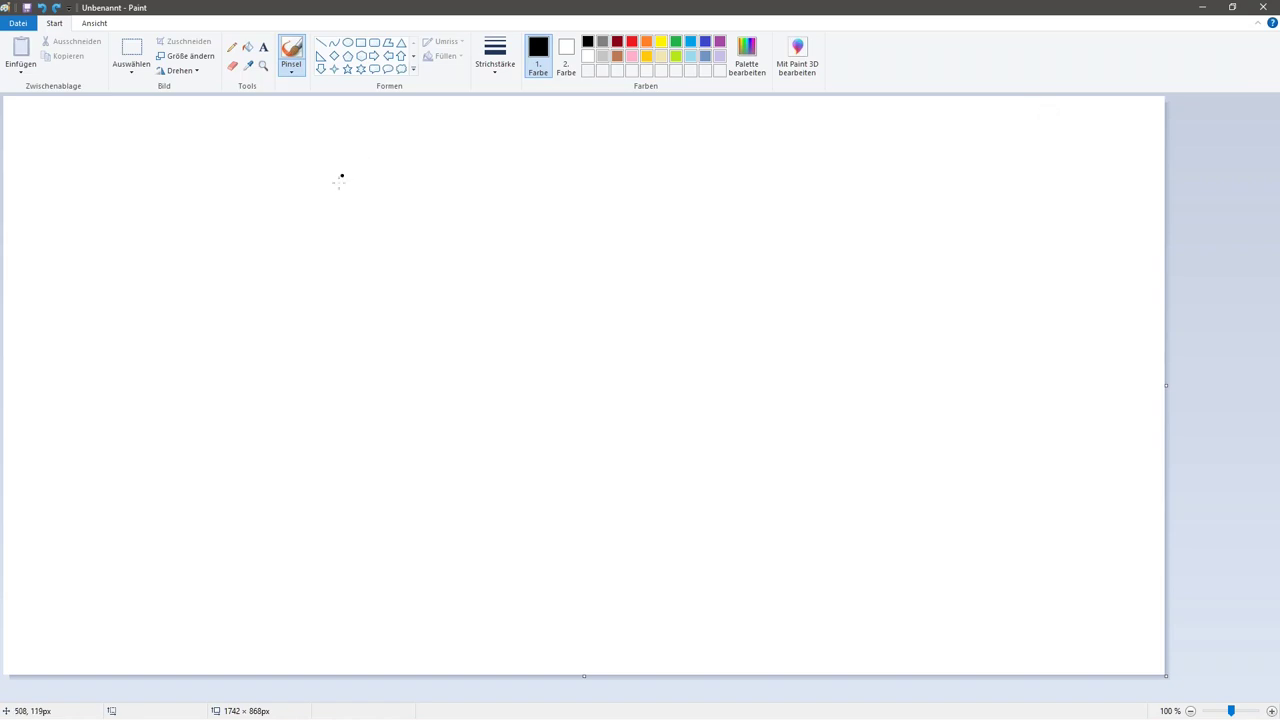
- Sketch a sideways wavy line, a rising wavy line below it, and an upward arrow alongside the rise
mouse_move(323, 187)
left_mouse_down()
mouse_move(377, 168)
mouse_move(674, 157)
left_mouse_up()
mouse_move(290, 575)
left_mouse_down()
mouse_move(343, 491)
mouse_move(414, 480)
mouse_move(712, 322)
mouse_move(766, 250)
left_mouse_up()
mouse_move(474, 603)
left_mouse_down()
mouse_move(749, 397)
mouse_move(762, 440)
mouse_move(671, 404)
left_mouse_up()
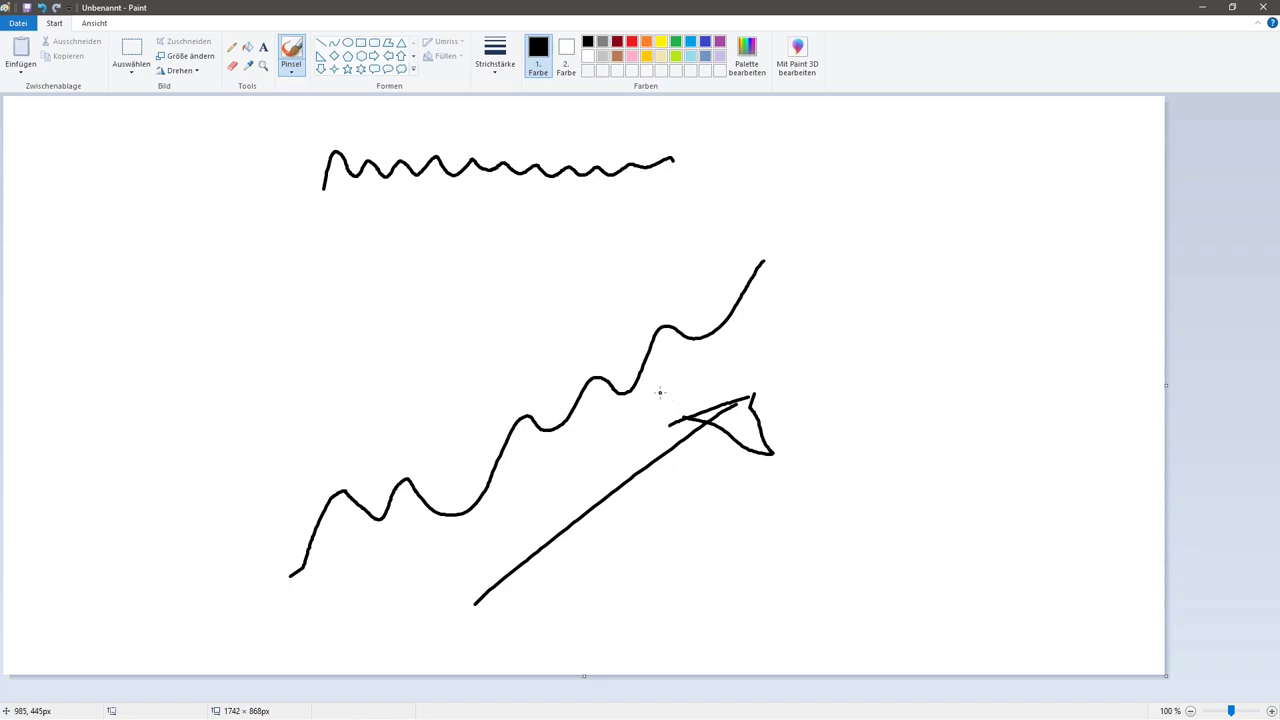
- Undo the wavy lines and the arrow to clear the canvas
key("ctrl+z")
key("ctrl+z")
key("ctrl+z")
key("ctrl+z")
key("ctrl+z")
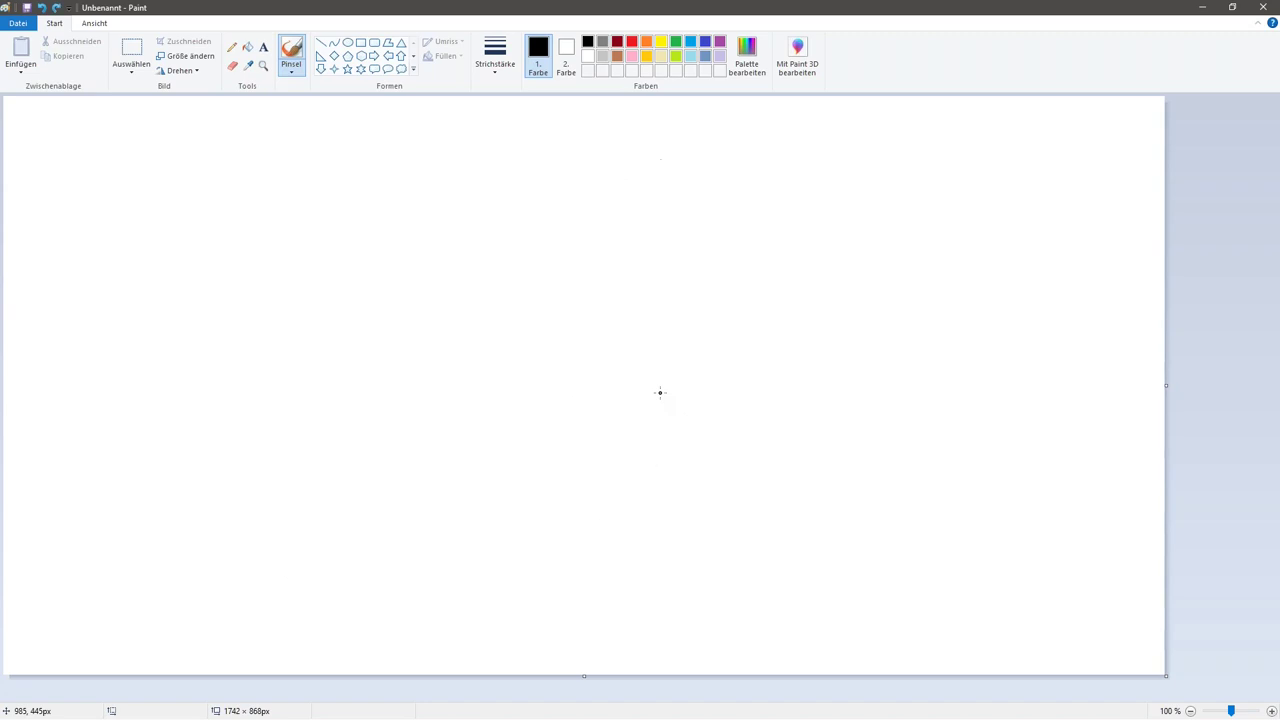
- Sketch six D-shaped volume profiles at different heights across the canvas, each a vertical line with a bulge to its right
left_click_drag(131, 165, 106, 314)
mouse_move(122, 202)
left_mouse_down()
mouse_move(166, 242)
mouse_move(110, 268)
left_mouse_up()
left_click_drag(276, 321, 262, 476)
mouse_move(270, 366)
left_mouse_down()
mouse_move(298, 362)
mouse_move(262, 438)
left_mouse_up()
left_click(486, 343)
left_click_drag(456, 254, 440, 385)
mouse_move(447, 287)
left_mouse_down()
mouse_move(472, 273)
mouse_move(449, 342)
left_mouse_up()
left_click_drag(686, 187, 674, 327)
left_click_drag(680, 212, 669, 276)
left_click_drag(796, 332, 780, 460)
mouse_move(792, 376)
left_mouse_down()
mouse_move(864, 364)
mouse_move(786, 426)
left_mouse_up()
left_click_drag(943, 497, 921, 623)
mouse_move(930, 542)
left_mouse_down()
mouse_move(982, 552)
mouse_move(917, 573)
left_mouse_up()
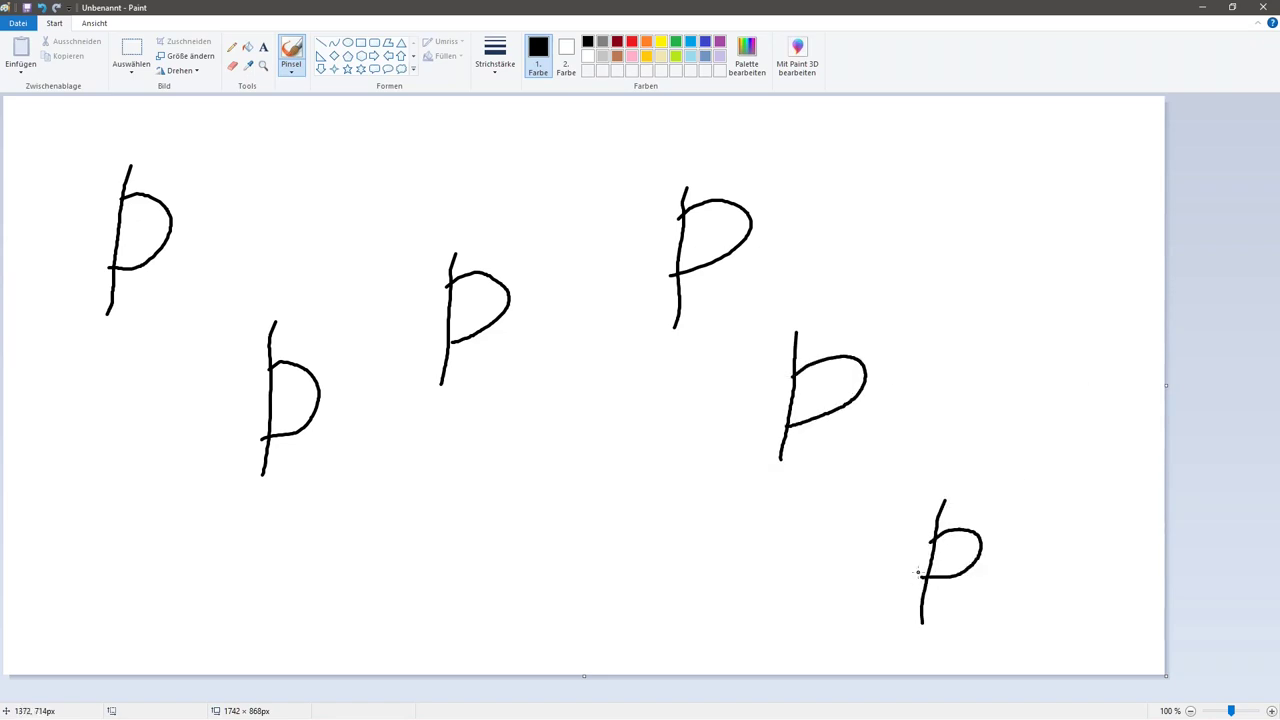
- Draw a jagged price path through the first five profiles, oscillating inside each one before moving on
mouse_move(126, 229)
left_mouse_down()
mouse_move(117, 256)
mouse_move(140, 232)
mouse_move(180, 240)
mouse_move(182, 222)
mouse_move(205, 235)
mouse_move(135, 230)
mouse_move(205, 209)
mouse_move(205, 276)
mouse_move(242, 406)
mouse_move(334, 400)
mouse_move(323, 396)
left_mouse_up()
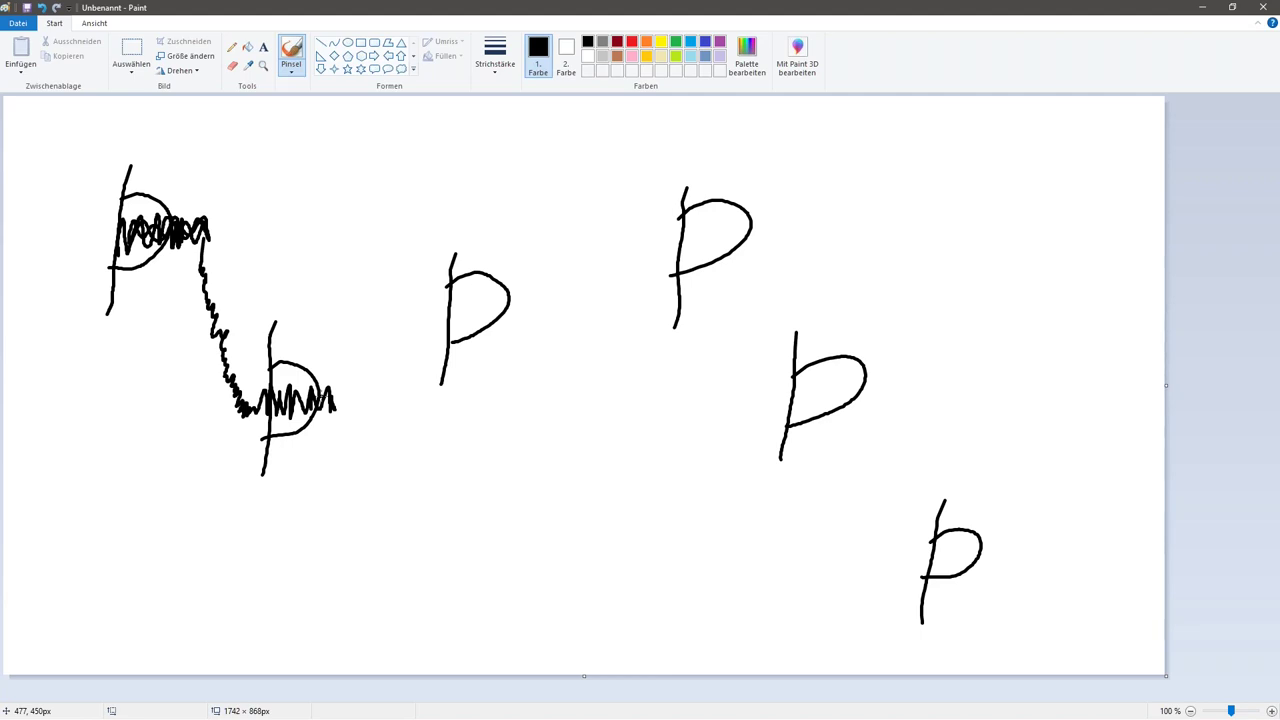
mouse_move(330, 405)
left_mouse_down()
mouse_move(449, 341)
mouse_move(470, 308)
mouse_move(518, 298)
mouse_move(516, 313)
left_mouse_up()
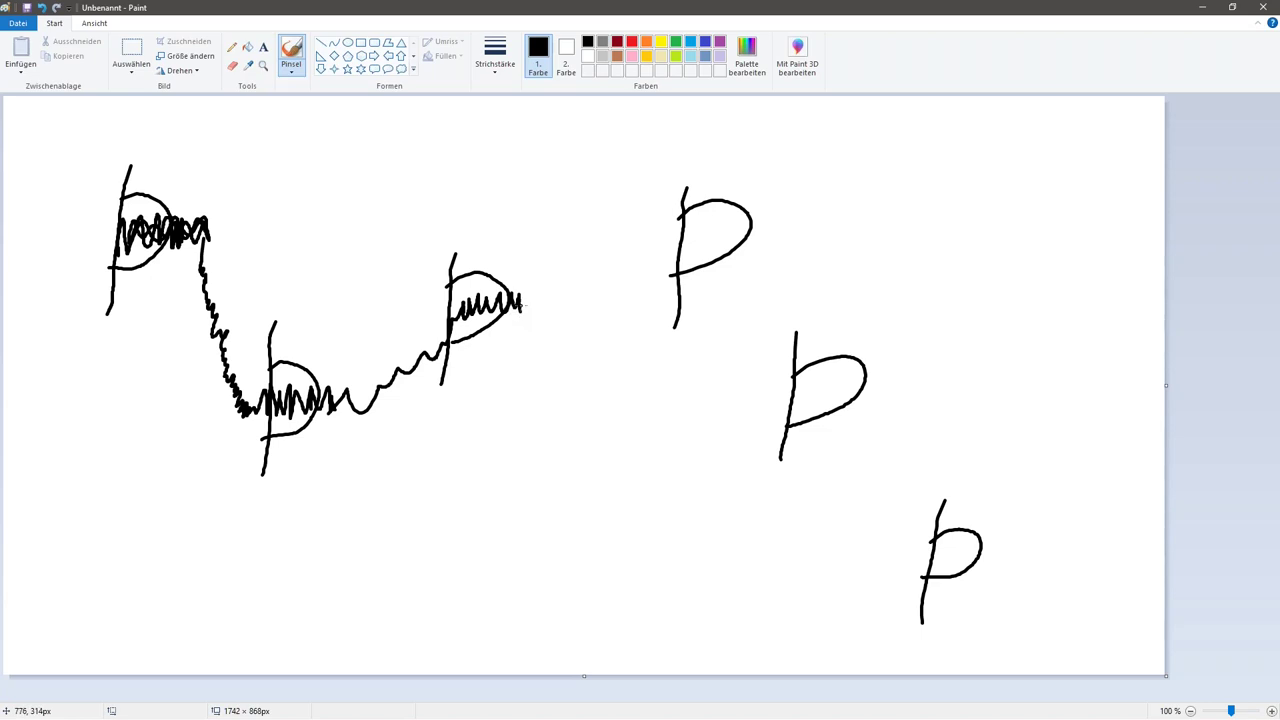
mouse_move(520, 304)
left_mouse_down()
mouse_move(691, 230)
mouse_move(734, 241)
mouse_move(728, 226)
mouse_move(775, 229)
left_mouse_up()
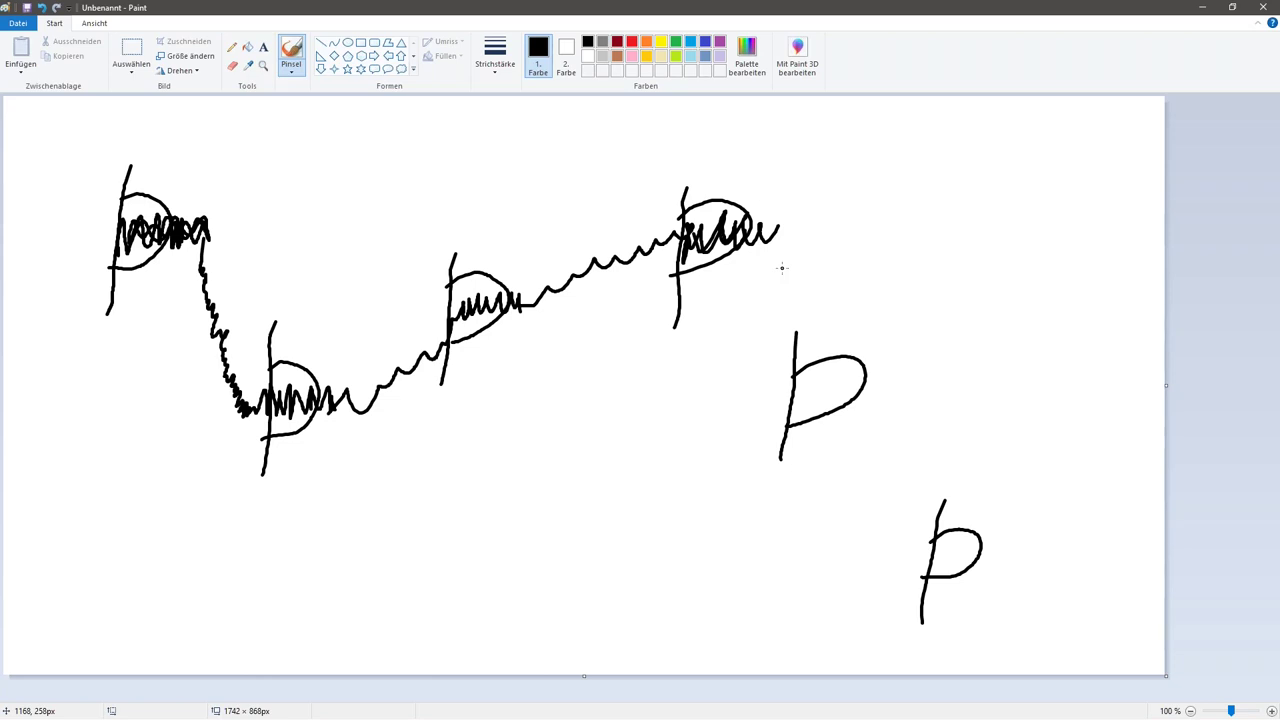
mouse_move(778, 226)
left_mouse_down()
mouse_move(768, 262)
mouse_move(790, 372)
mouse_move(868, 376)
left_mouse_up()
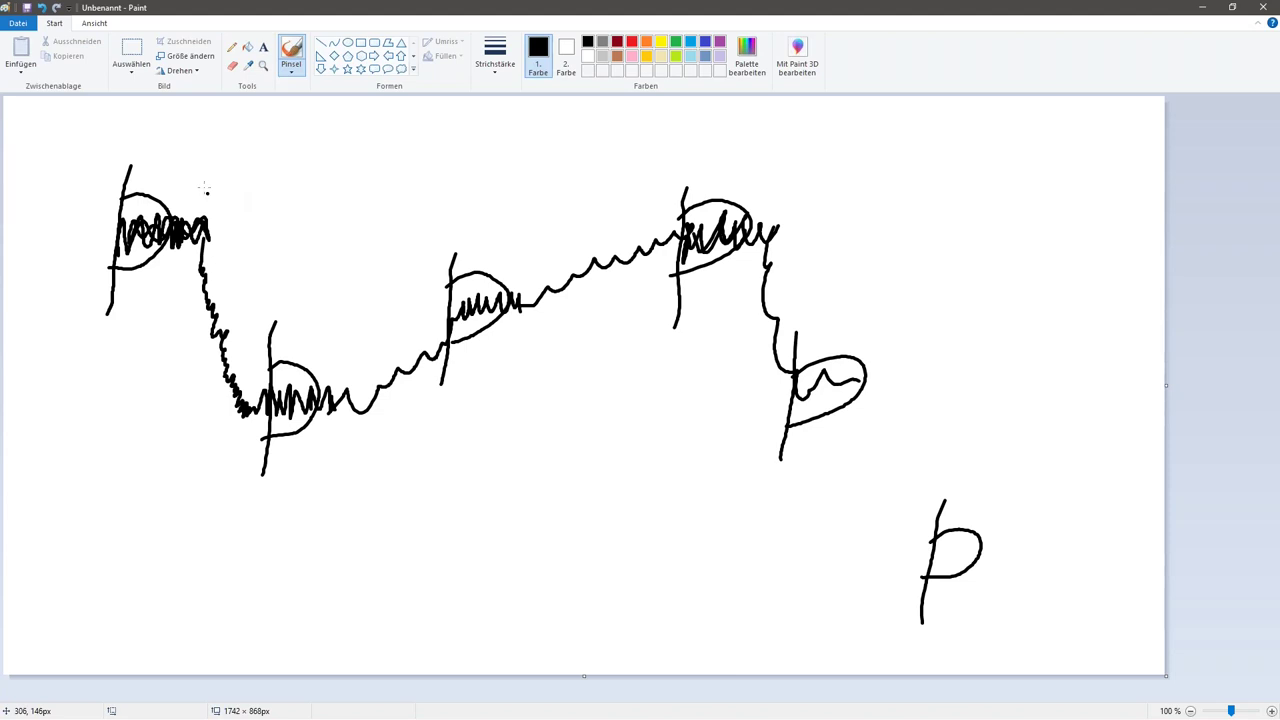
- Circle the first three profiles and trace lines along the price moves between them
mouse_move(206, 160)
left_mouse_down()
mouse_move(80, 290)
mouse_move(225, 175)
mouse_move(160, 150)
left_mouse_up()
left_click_drag(318, 327, 278, 358)
left_click_drag(462, 260, 520, 318)
left_click_drag(326, 428, 432, 338)
left_click_drag(225, 410, 180, 243)
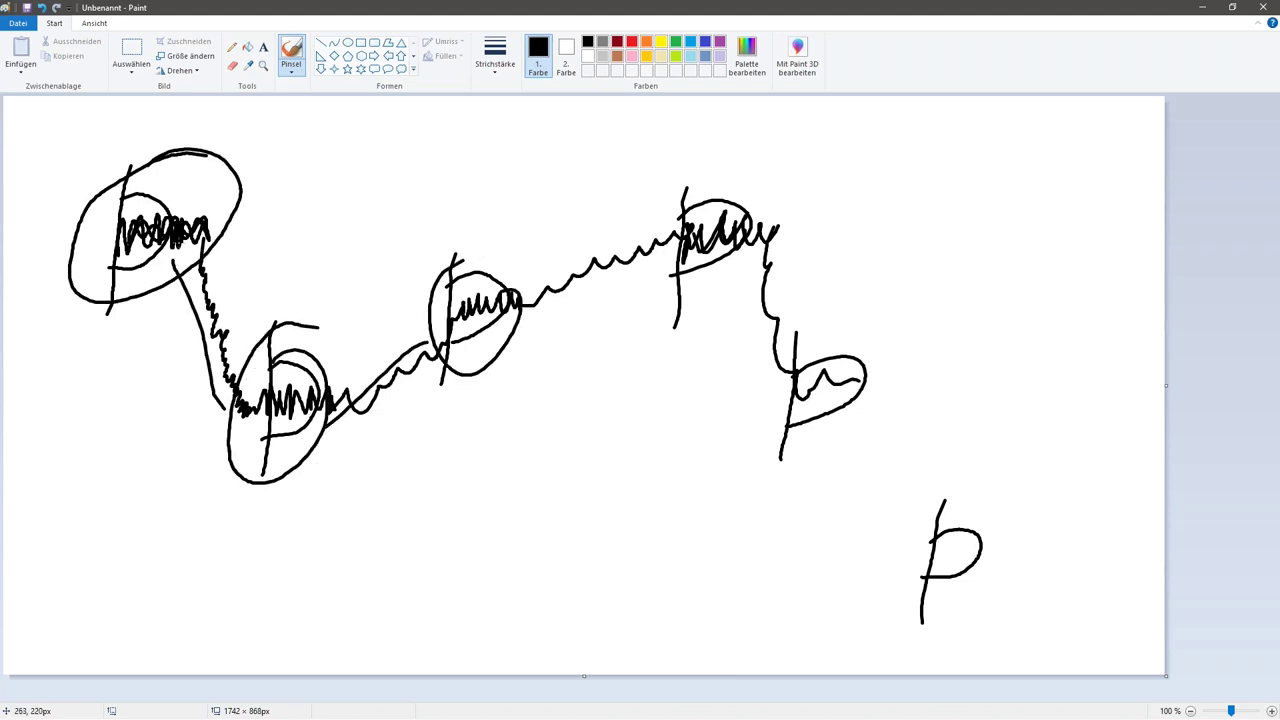
- Bound the upper and lower volume zones with paired horizontal lines, and add an arrow from the fourth profile toward the first
mouse_move(51, 190)
left_mouse_down()
mouse_move(677, 171)
mouse_move(1008, 200)
left_mouse_up()
left_click_drag(76, 286, 1040, 259)
mouse_move(692, 258)
left_mouse_down()
mouse_move(700, 172)
mouse_move(638, 222)
mouse_move(292, 229)
left_mouse_up()
mouse_move(307, 195)
left_mouse_down()
mouse_move(284, 195)
mouse_move(305, 246)
left_mouse_up()
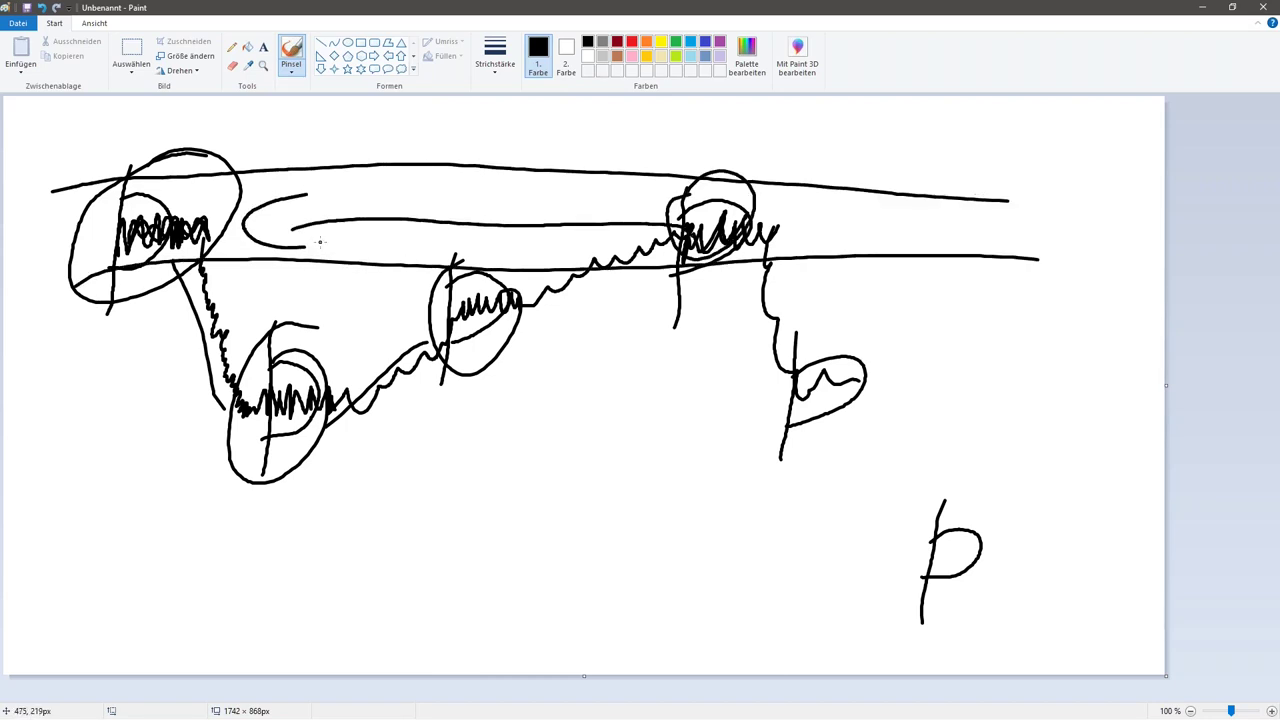
left_click_drag(184, 363, 1008, 352)
left_click_drag(192, 466, 1085, 420)
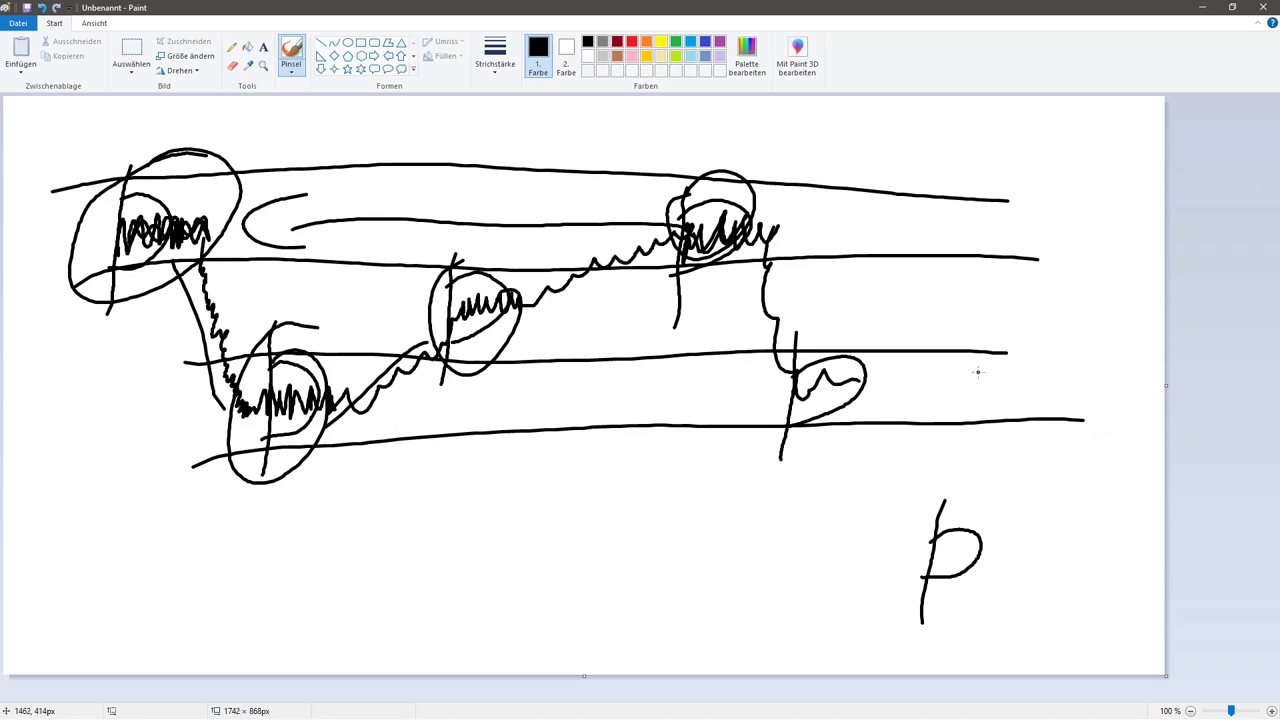
- Undo all strokes of the volume profile sketch until the canvas is blank
key("ctrl+z")
key("ctrl+z")
key("ctrl+z")
key("ctrl+z")
key("ctrl+z")
key("ctrl+z")
key("ctrl+z")
key("ctrl+z")
key("ctrl+z")
key("ctrl+z")
key("ctrl+z")
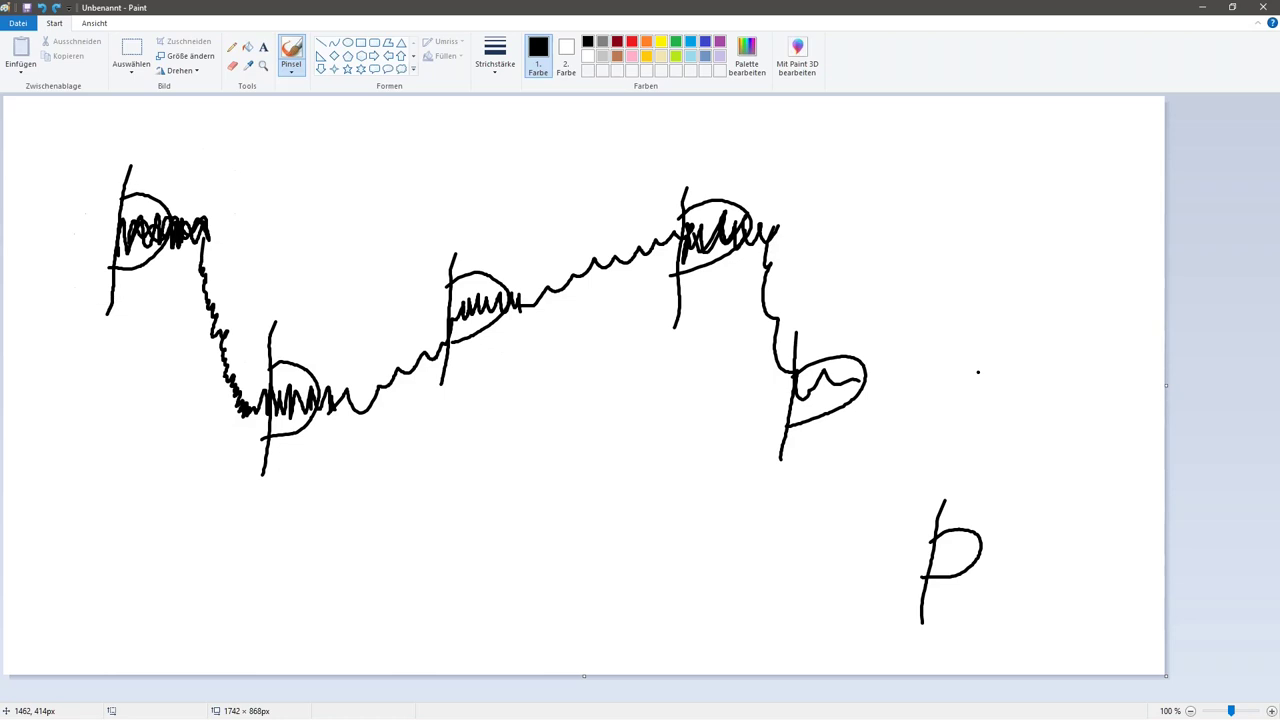
key("ctrl+z")
key("ctrl+z")
key("ctrl+z")
key("ctrl+z")
key("ctrl+z")
key("ctrl+z")
key("ctrl+z")
key("ctrl+z")
key("ctrl+z")
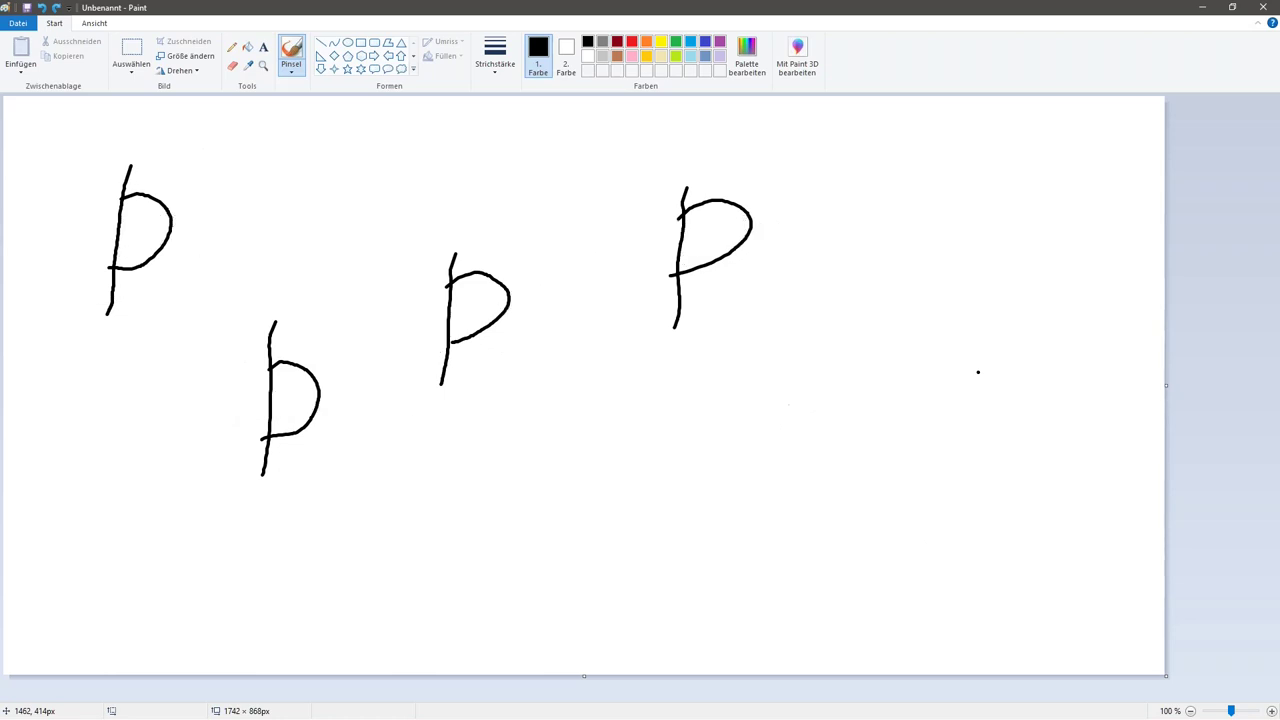
key("ctrl+z")
key("ctrl+z")
key("ctrl+z")
key("ctrl+z")
key("ctrl+z")
key("ctrl+z")
key("ctrl+z")
key("ctrl+z")
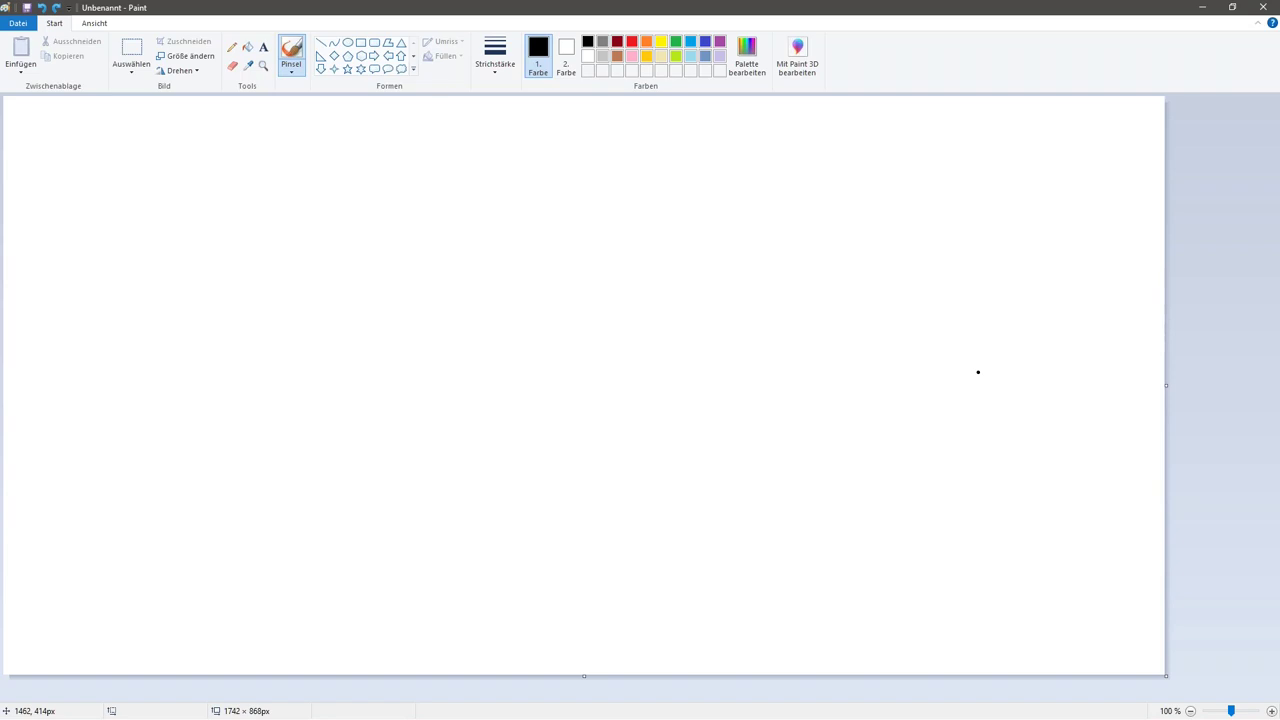
- Sketch a footprint layout: a central vertical line with five rows of paired small circles on each side
left_click_drag(600, 148, 590, 580)
left_click_drag(493, 188, 540, 192)
left_click_drag(632, 196, 626, 212)
left_click_drag(690, 188, 672, 218)
mouse_move(508, 256)
left_mouse_down()
mouse_move(478, 272)
mouse_move(538, 270)
left_mouse_up()
left_click_drag(630, 262, 622, 274)
mouse_move(688, 266)
left_mouse_down()
mouse_move(680, 278)
mouse_move(713, 268)
left_mouse_up()
left_click_drag(500, 338, 476, 348)
mouse_move(530, 338)
left_mouse_down()
mouse_move(550, 346)
mouse_move(546, 330)
left_mouse_up()
mouse_move(655, 324)
left_mouse_down()
mouse_move(660, 342)
mouse_move(654, 323)
left_mouse_up()
left_click_drag(706, 333, 700, 331)
left_click_drag(470, 406, 544, 395)
left_click_drag(496, 464, 494, 466)
mouse_move(538, 466)
left_mouse_down()
mouse_move(530, 494)
mouse_move(540, 468)
left_mouse_up()
left_click_drag(652, 396, 650, 398)
left_click_drag(706, 390, 704, 392)
left_click_drag(646, 468, 702, 478)
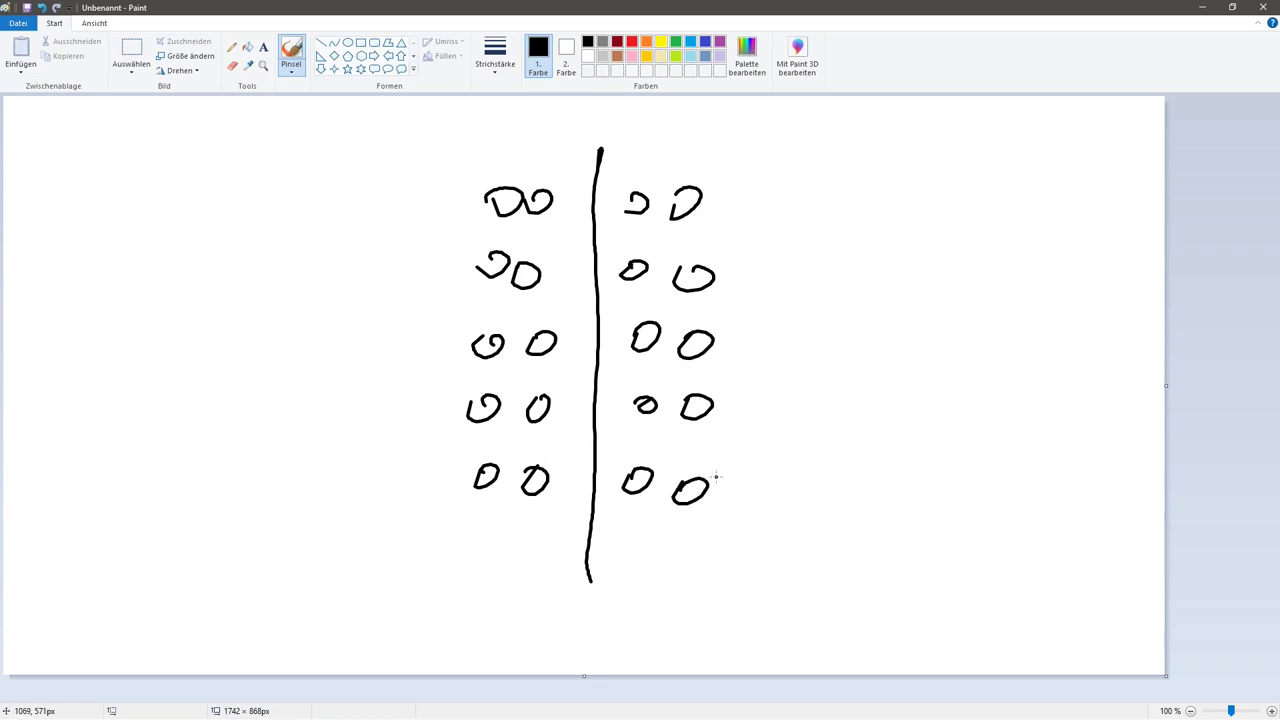
- Mark the upper three right-hand rows with a box labelled 150%, and link them diagonally to the left-hand rows
mouse_move(634, 178)
left_mouse_down()
mouse_move(626, 272)
mouse_move(720, 370)
mouse_move(754, 182)
mouse_move(659, 172)
left_mouse_up()
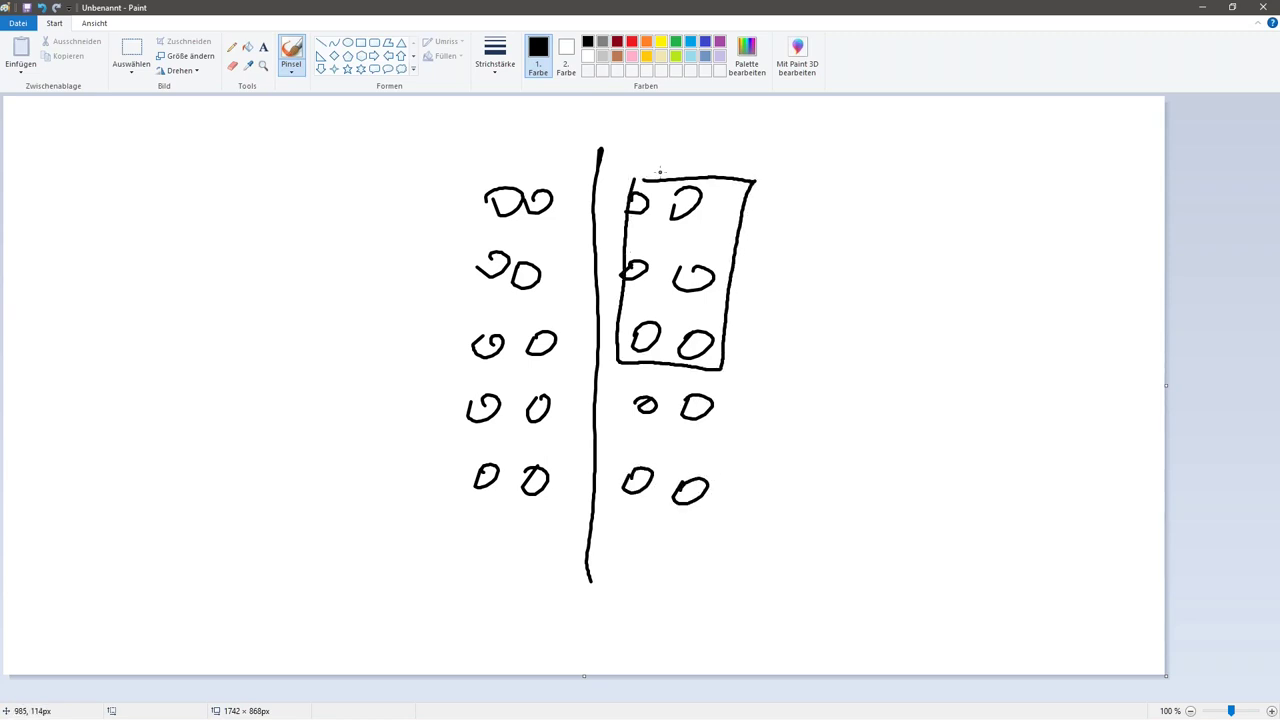
left_click_drag(775, 251, 826, 250)
left_click_drag(882, 204, 884, 252)
left_click_drag(898, 208, 996, 206)
mouse_move(1016, 262)
left_mouse_down()
mouse_move(1070, 212)
mouse_move(1030, 206)
left_mouse_up()
left_click_drag(1082, 240, 1074, 250)
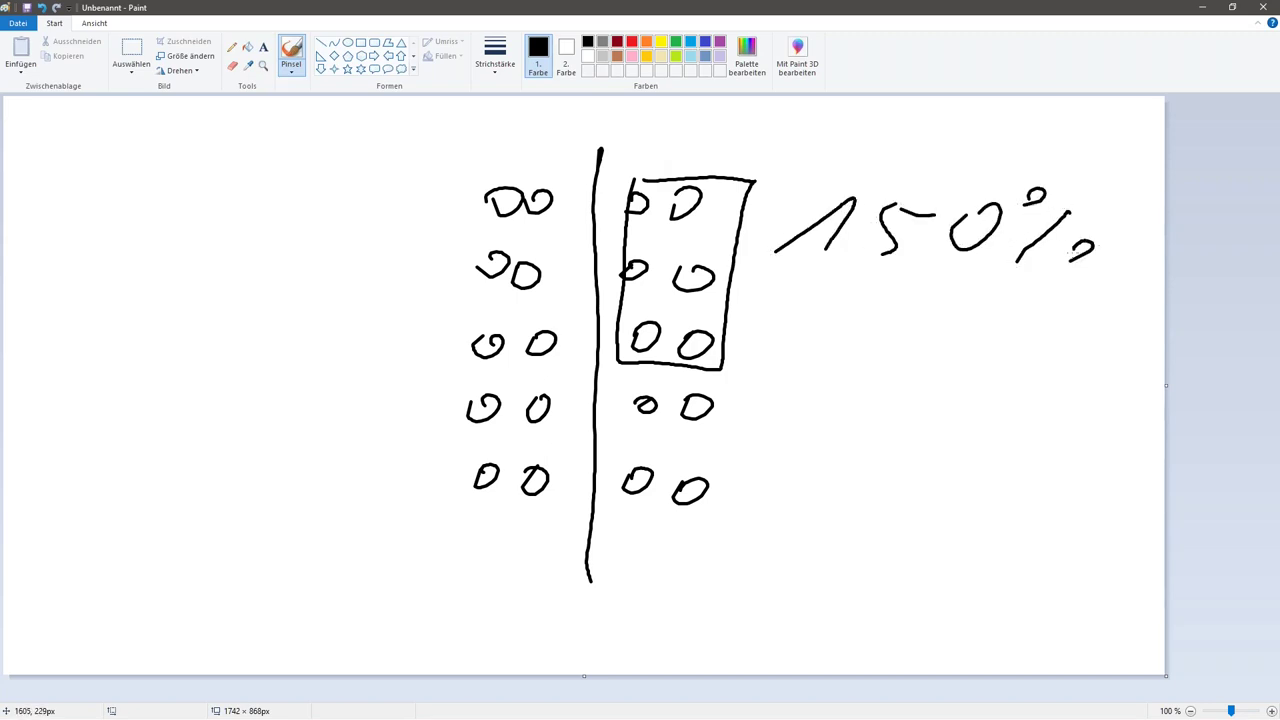
left_click_drag(529, 442, 625, 282)
mouse_move(550, 360)
left_mouse_down()
mouse_move(598, 305)
mouse_move(623, 212)
left_mouse_up()
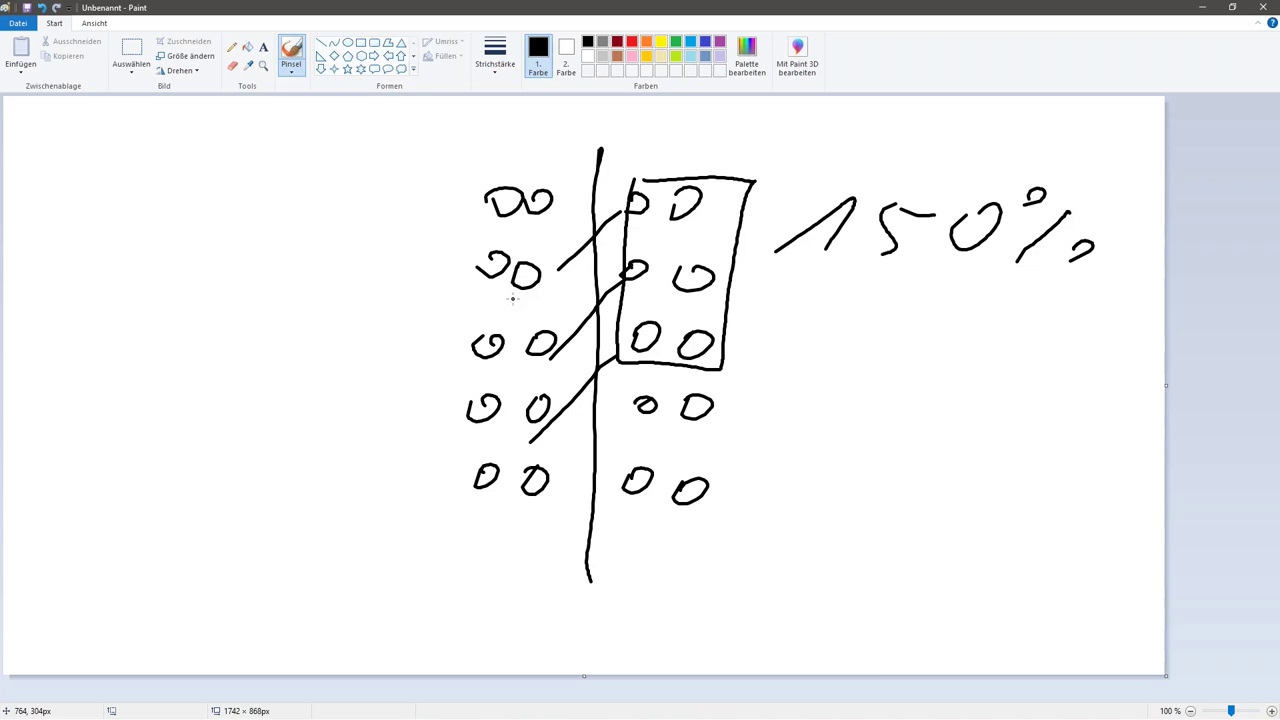
- Sketch four small circles beside the footprint and a falling zigzag price line running between them
mouse_move(103, 184)
left_mouse_down()
mouse_move(119, 196)
mouse_move(109, 190)
left_mouse_up()
left_click_drag(190, 377, 178, 392)
left_click_drag(317, 211, 315, 226)
mouse_move(352, 514)
left_mouse_down()
mouse_move(353, 532)
mouse_move(367, 518)
left_mouse_up()
mouse_move(98, 212)
left_mouse_down()
mouse_move(246, 270)
mouse_move(362, 506)
left_mouse_up()
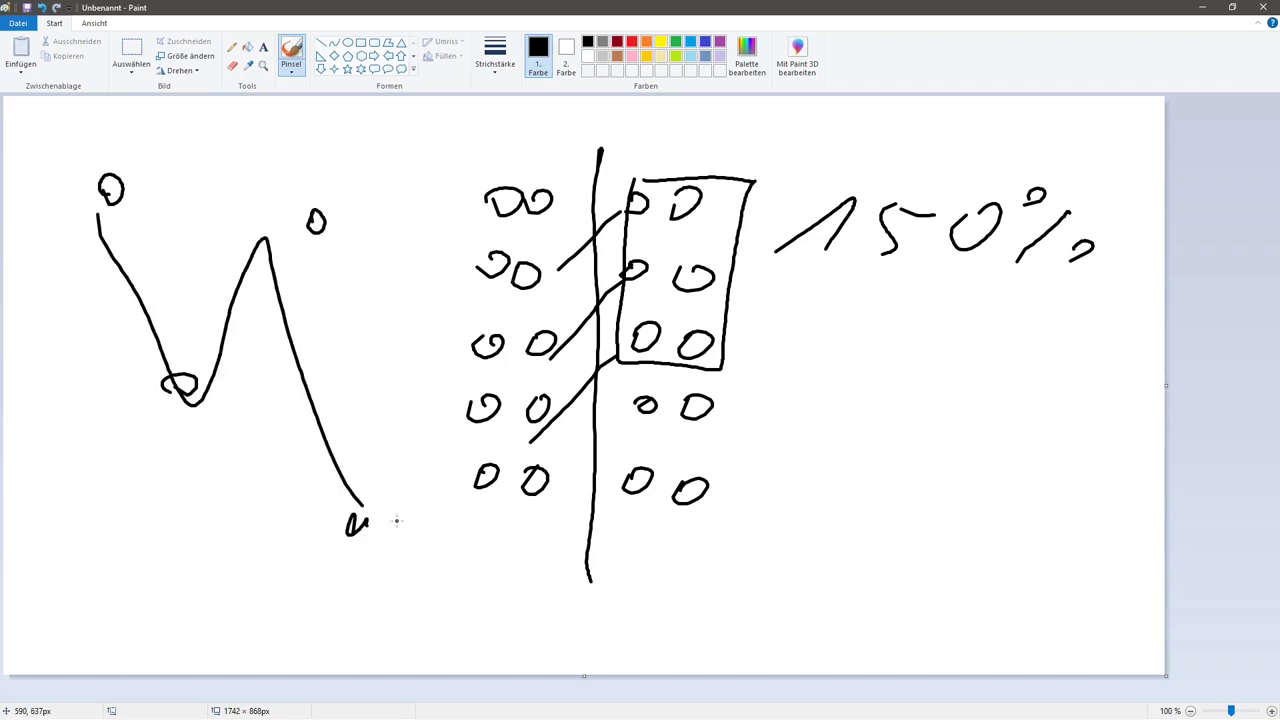
- Circle the footprint with its 150% label, circle the footprint rows alone, and draw a small empty box below the label
mouse_move(757, 131)
left_mouse_down()
mouse_move(650, 122)
mouse_move(1062, 402)
mouse_move(920, 128)
mouse_move(606, 160)
left_mouse_up()
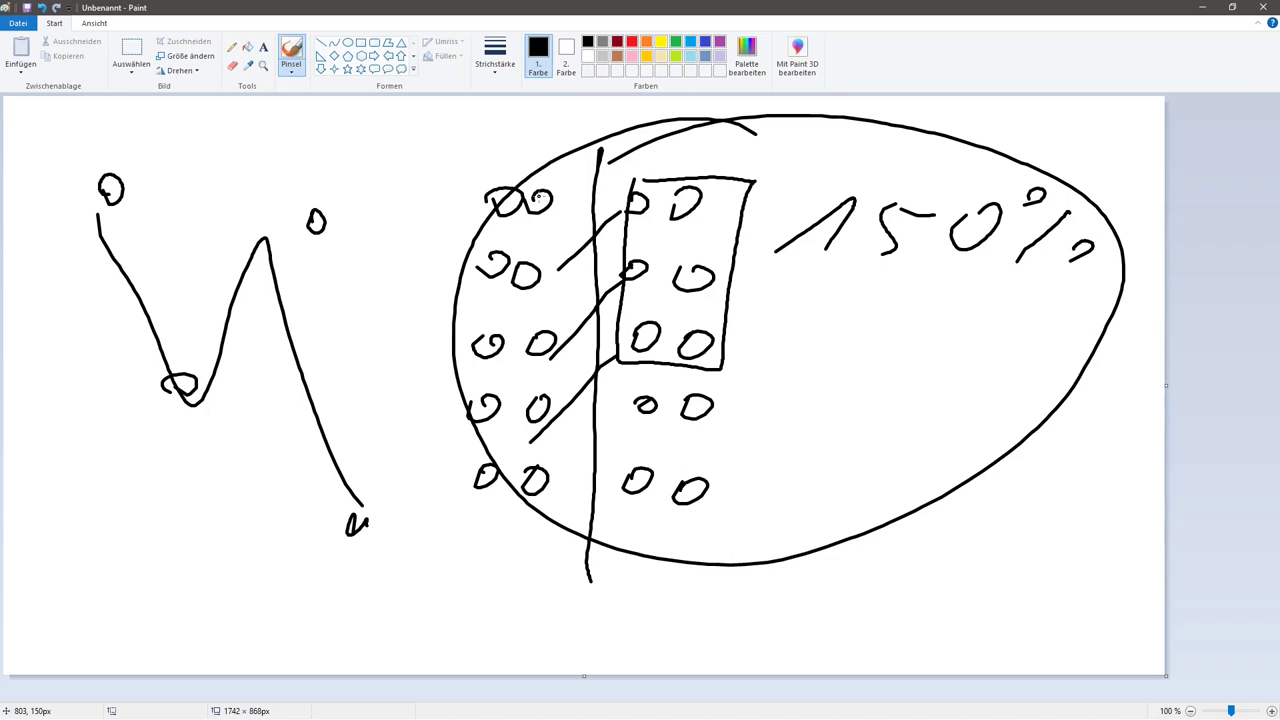
mouse_move(670, 147)
left_mouse_down()
mouse_move(540, 565)
mouse_move(828, 300)
mouse_move(471, 259)
left_mouse_up()
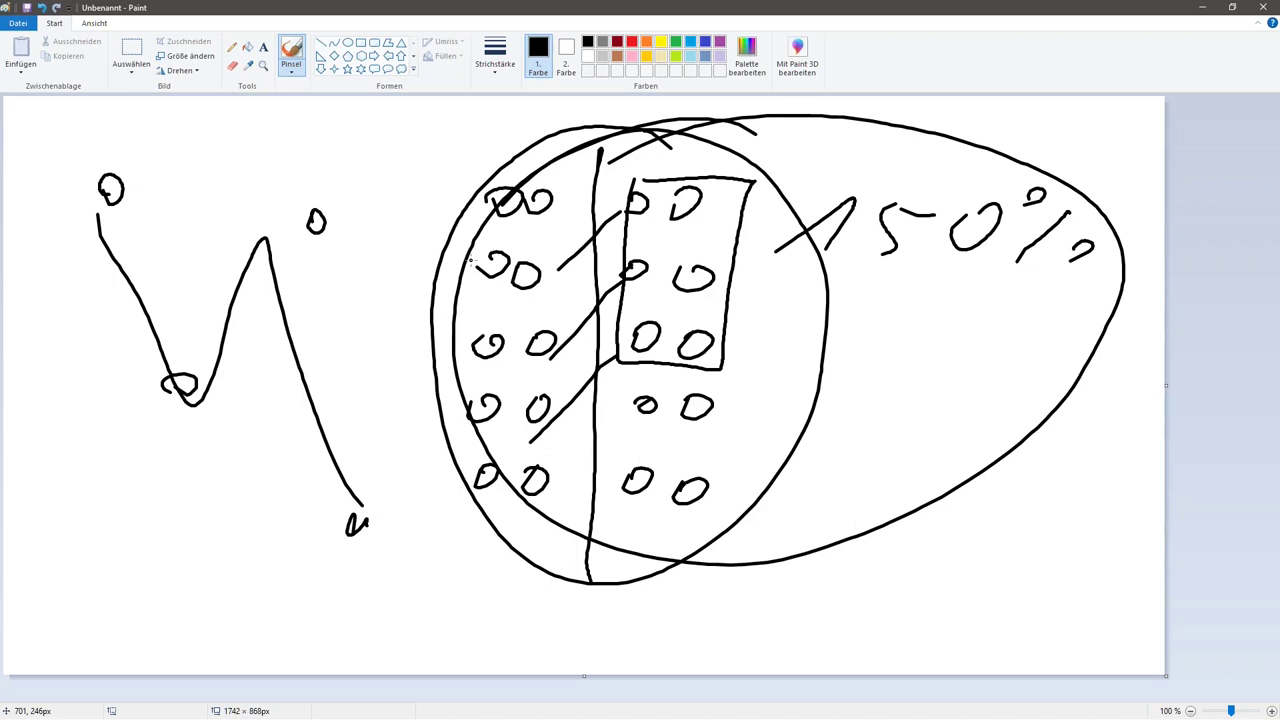
mouse_move(1043, 468)
left_mouse_down()
mouse_move(1110, 488)
mouse_move(1056, 474)
left_mouse_up()
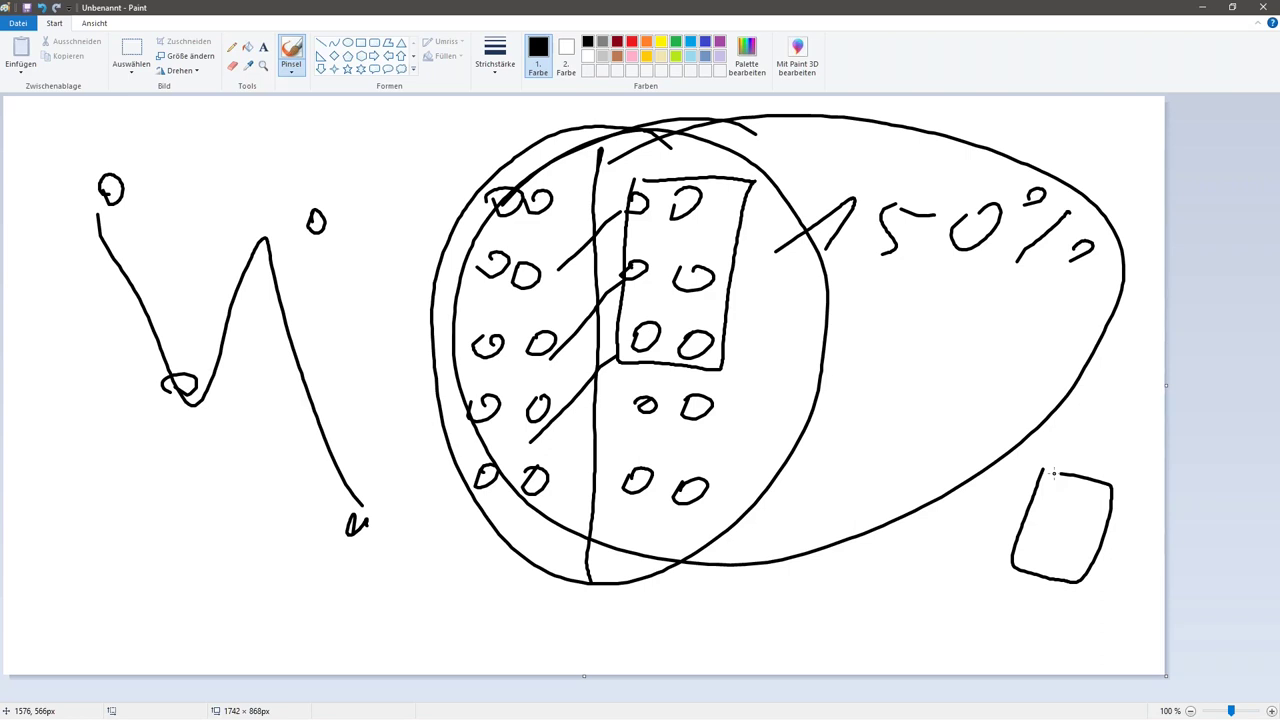
- Undo every stroke of the footprint sketch until the canvas is blank
key("ctrl+z")
key("ctrl+z")
key("ctrl+z")
key("ctrl+z")
key("ctrl+z")
key("ctrl+z")
key("ctrl+z")
key("ctrl+z")
key("ctrl+z")
key("ctrl+z")
key("ctrl+z")
key("ctrl+z")
key("ctrl+z")
key("ctrl+z")
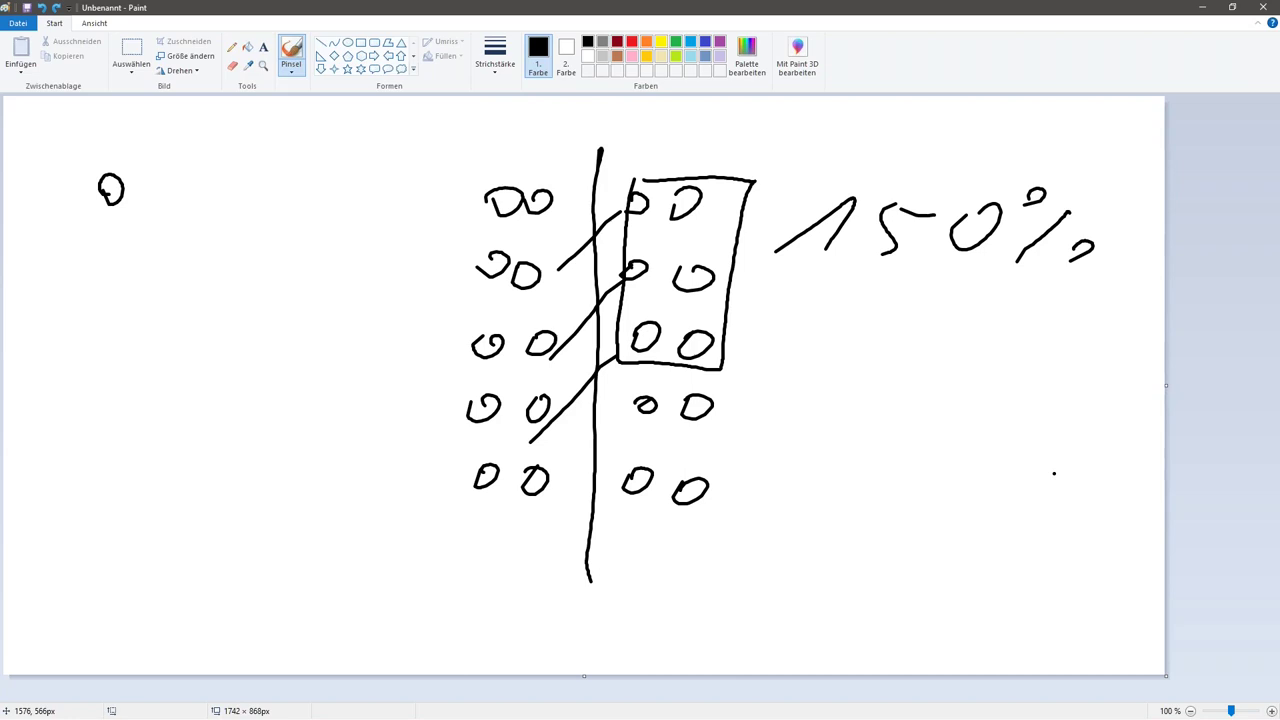
key("ctrl+z")
key("ctrl+z")
key("ctrl+z")
key("ctrl+z")
key("ctrl+z")
key("ctrl+z")
key("ctrl+z")
key("ctrl+z")
key("ctrl+z")
key("ctrl+z")
key("ctrl+z")
key("ctrl+z")
key("ctrl+z")
key("ctrl+z")
key("ctrl+z")
key("ctrl+z")
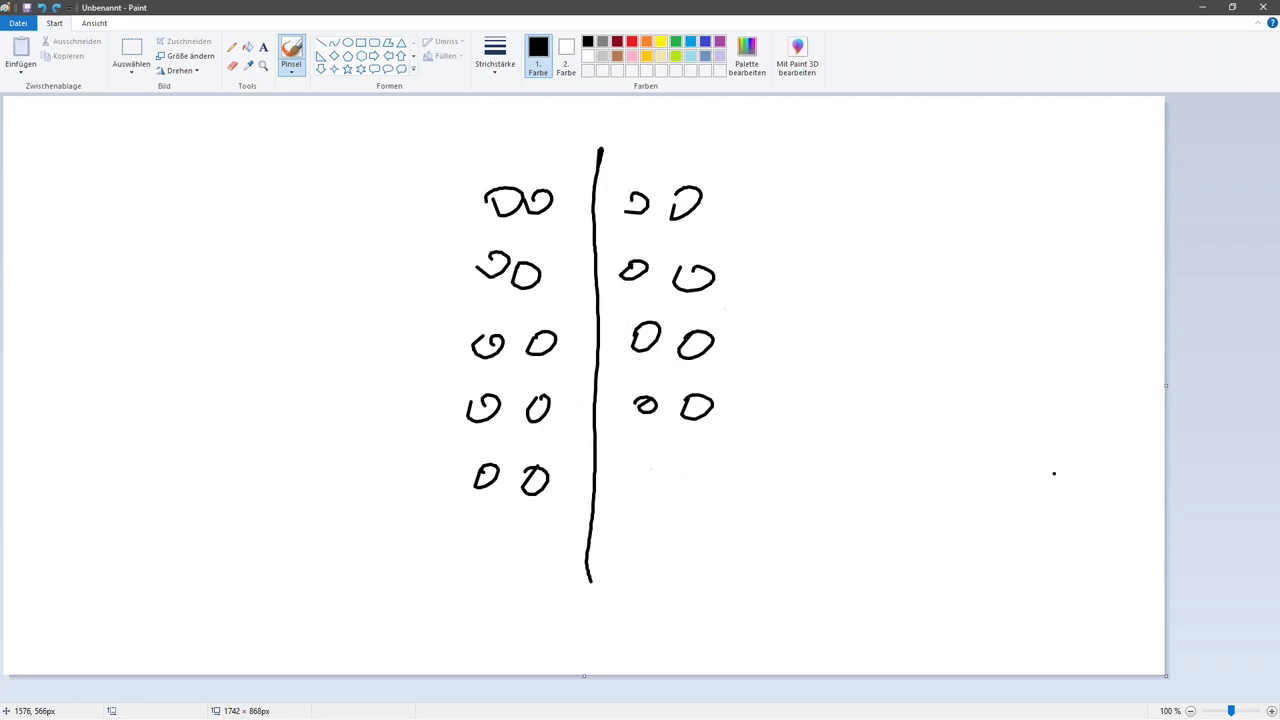
key("ctrl+z")
key("ctrl+z")
key("ctrl+z")
key("ctrl+z")
key("ctrl+z")
key("ctrl+z")
key("ctrl+z")
key("ctrl+z")
key("ctrl+z")
key("ctrl+z")
key("ctrl+z")
key("ctrl+z")
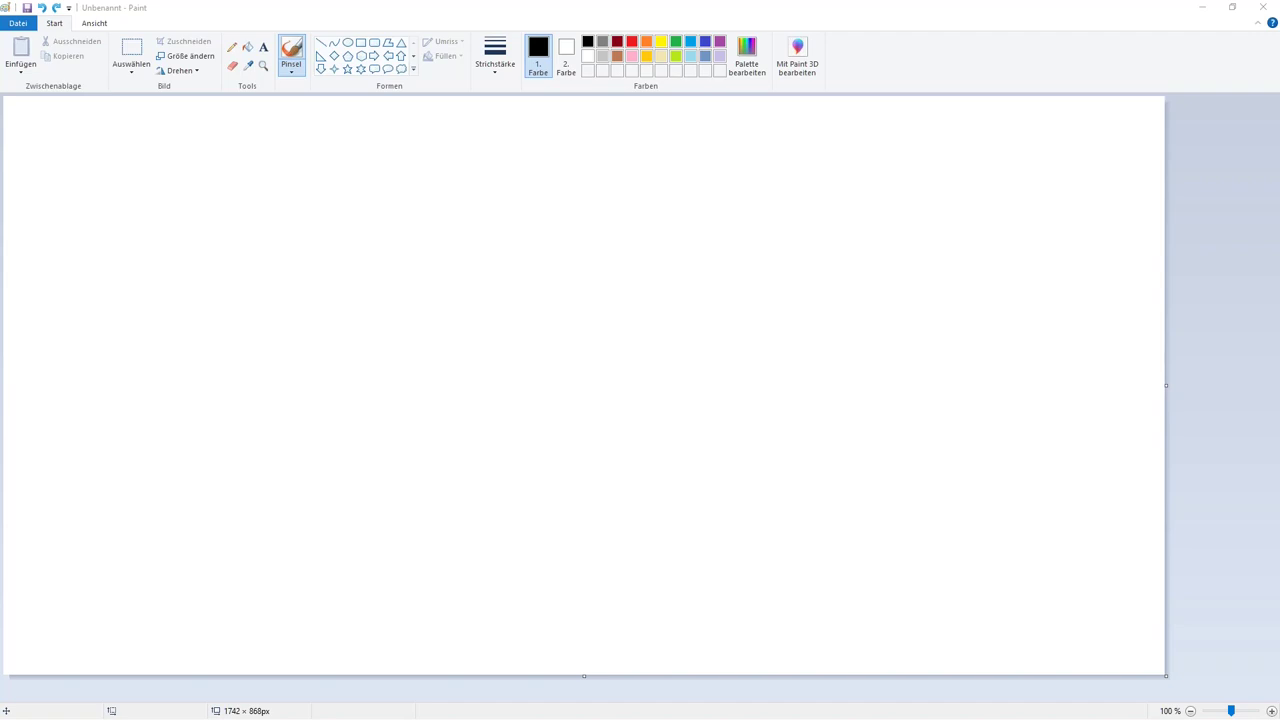
- Sketch three circles, one upper left, one lower centre and one upper right, with a small price squiggle near the canvas's right edge
mouse_move(262, 165)
left_mouse_down()
mouse_move(290, 144)
mouse_move(267, 157)
left_mouse_up()
left_click_drag(481, 443, 503, 421)
left_click_drag(845, 228, 846, 238)
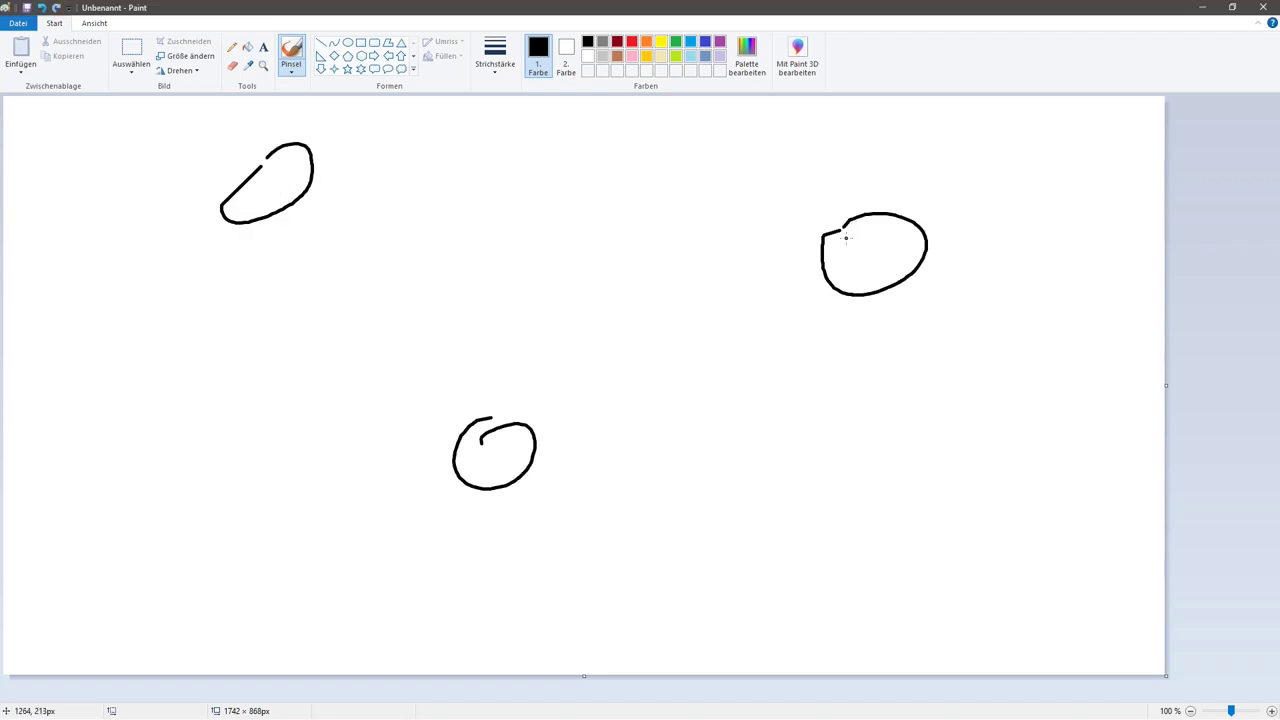
mouse_move(1060, 412)
left_mouse_down()
mouse_move(1136, 409)
mouse_move(1127, 344)
left_mouse_up()
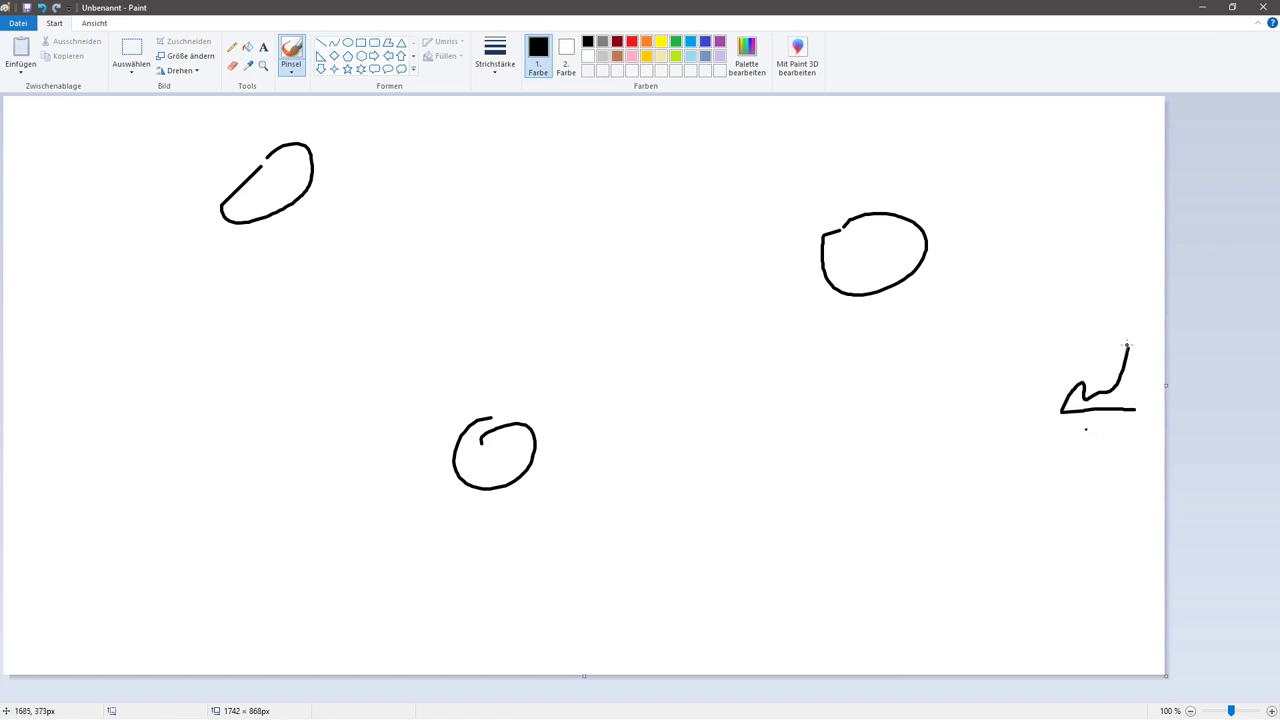
- Extend horizontal lines above and below the right-hand circle, retrace the circle, and draw the price path up to the lower line and down again
left_click_drag(808, 218, 1160, 230)
left_click_drag(778, 286, 1165, 296)
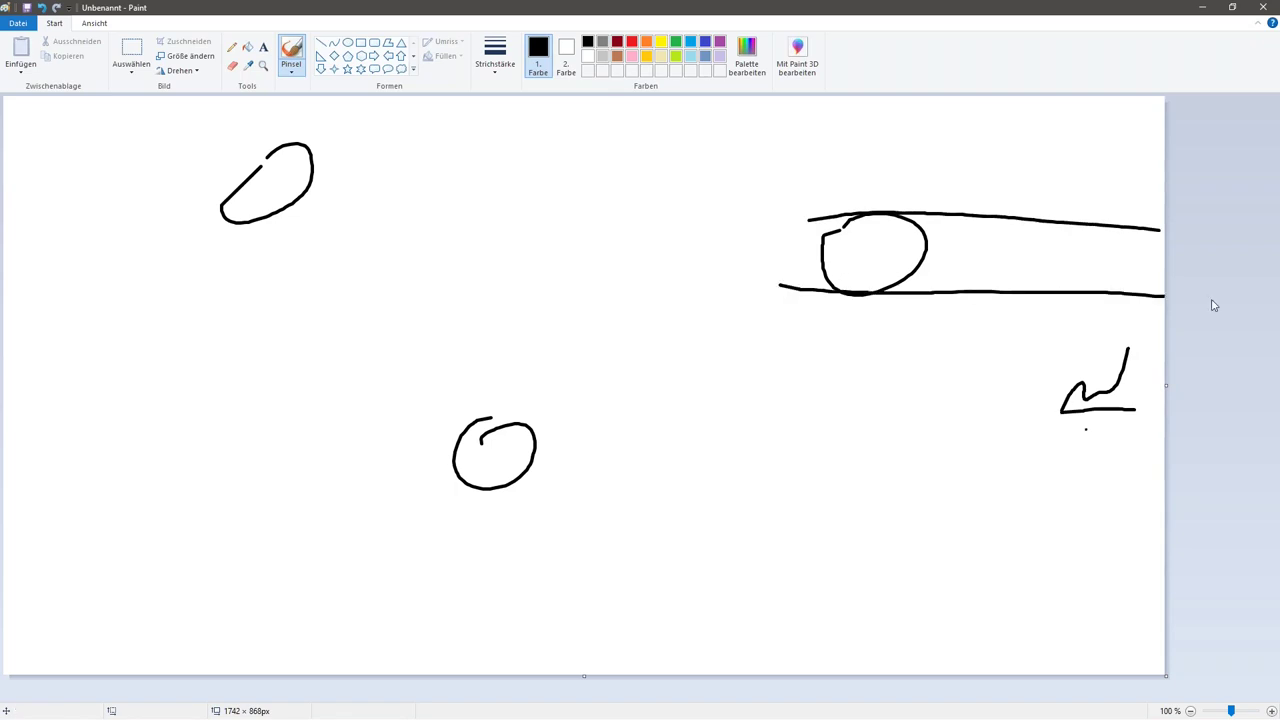
mouse_move(900, 215)
left_mouse_down()
mouse_move(862, 232)
mouse_move(913, 226)
left_mouse_up()
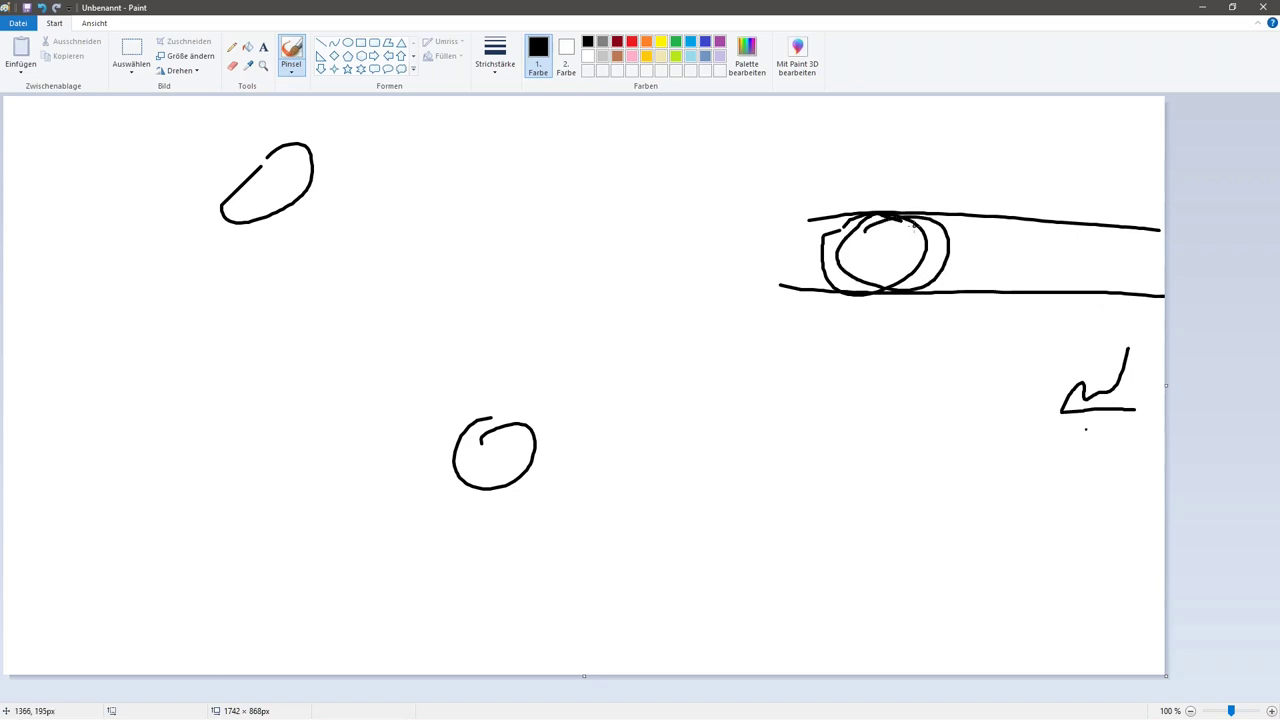
mouse_move(1128, 362)
left_mouse_down()
mouse_move(1136, 296)
mouse_move(1148, 298)
mouse_move(1168, 372)
left_mouse_up()
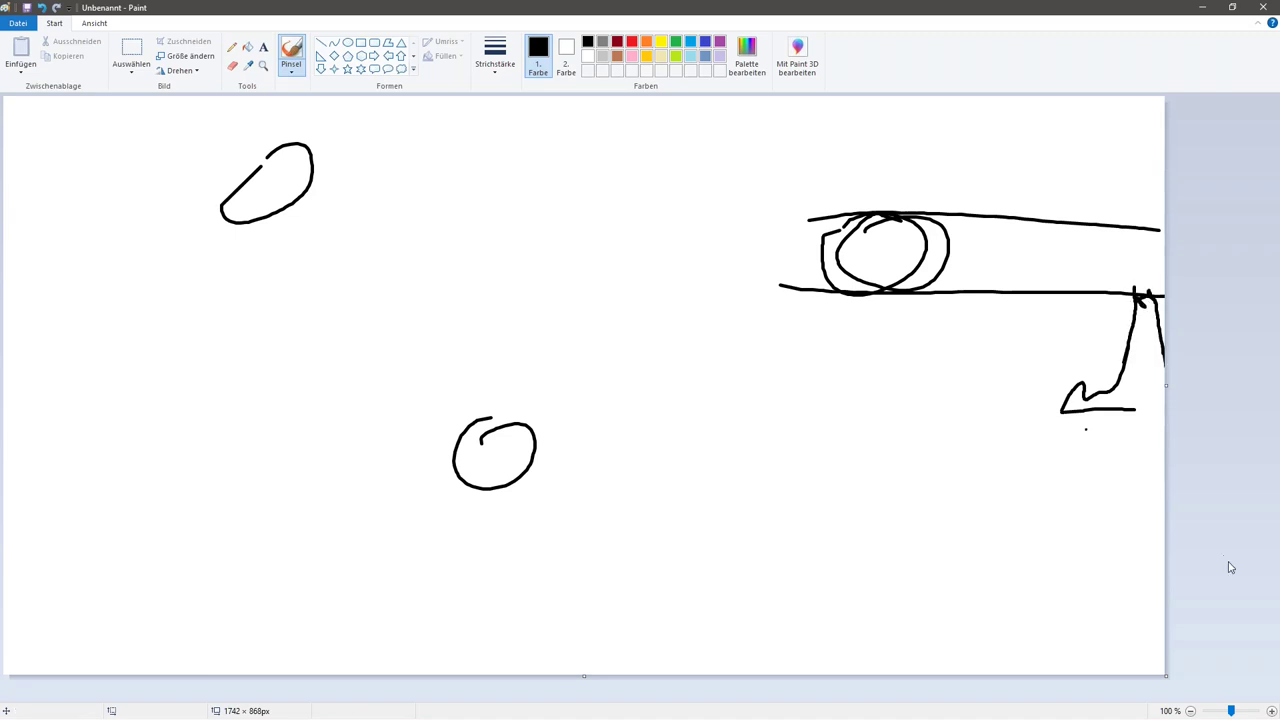
- Draw a price path down towards the lower circle's level and frame that circle with two long horizontal lines
mouse_move(1068, 420)
left_mouse_down()
mouse_move(1138, 301)
mouse_move(1141, 436)
mouse_move(1158, 496)
left_mouse_up()
left_click_drag(430, 415, 1165, 452)
left_click_drag(456, 502, 1162, 490)
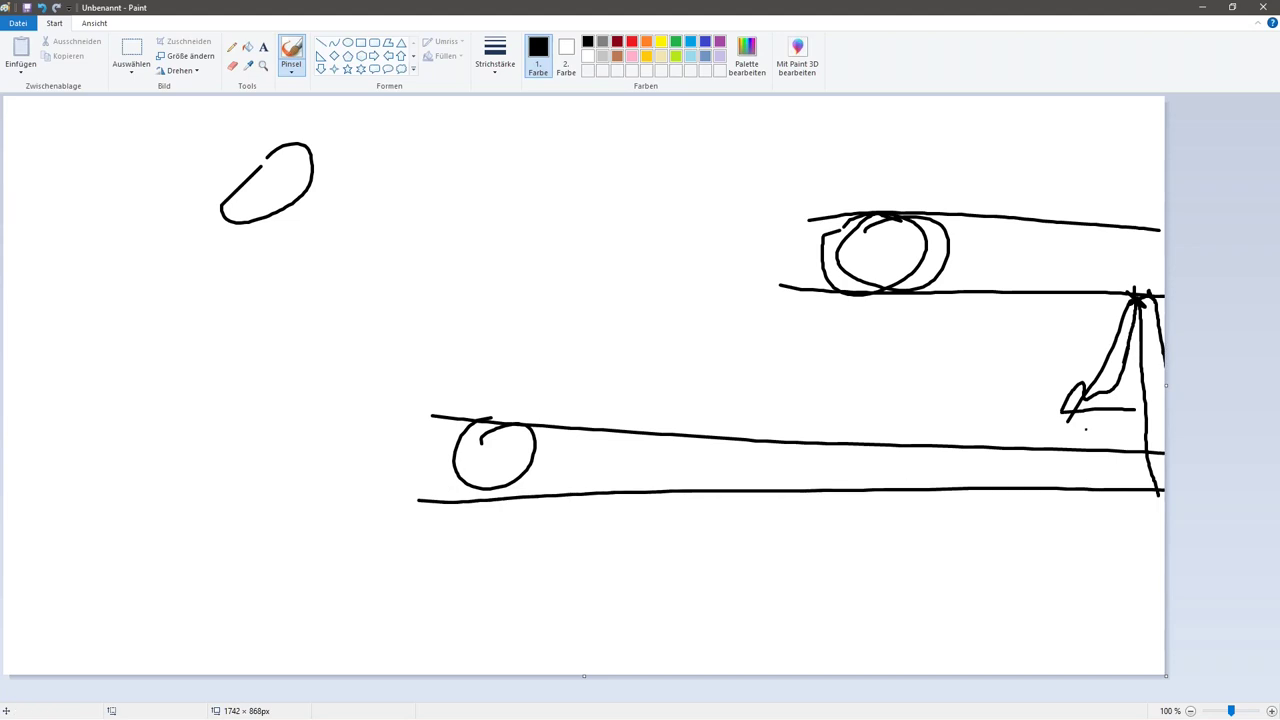
- Undo all strokes of the circle-and-zone sketch to clear the canvas
key("ctrl+z")
key("ctrl+z")
key("ctrl+z")
key("ctrl+z")
key("ctrl+z")
key("ctrl+z")
key("ctrl+z")
key("ctrl+z")
key("ctrl+z")
key("ctrl+z")
key("ctrl+z")
key("ctrl+z")
key("ctrl+z")
key("ctrl+z")
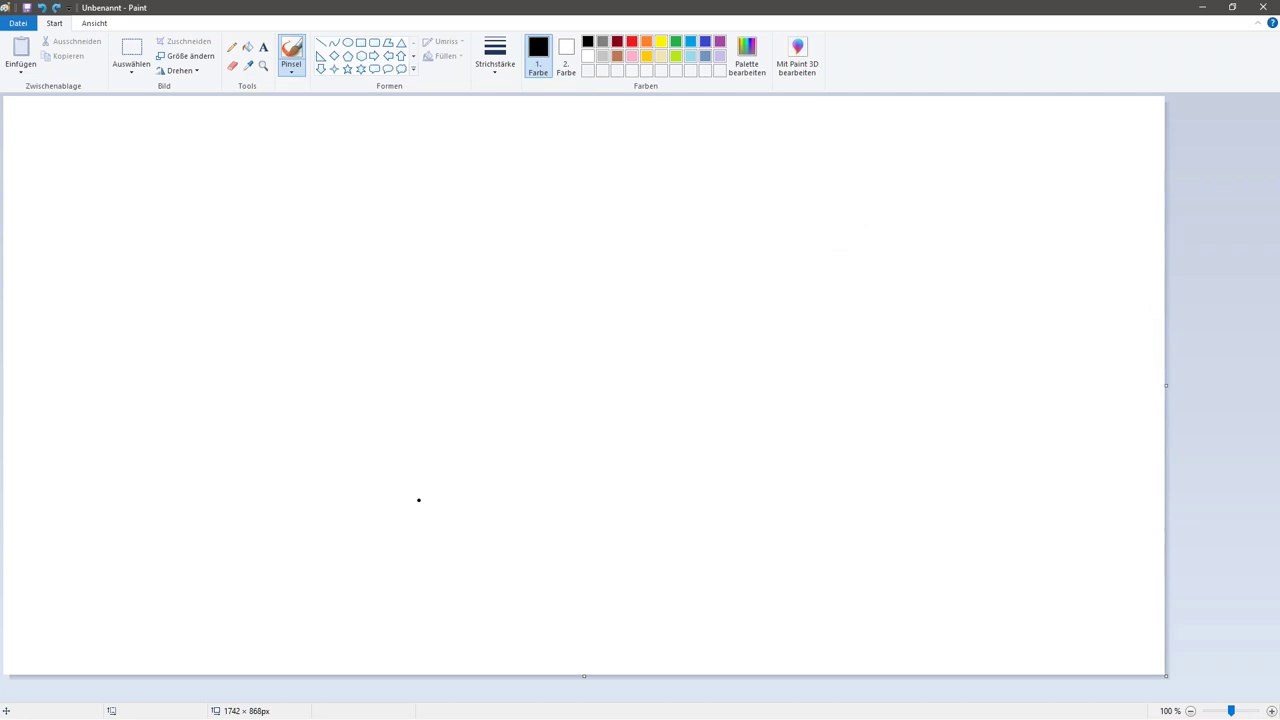
- Sketch a rising wavy price line that breaks above a horizontal level, retests it and climbs further
mouse_move(334, 620)
left_mouse_down()
mouse_move(346, 589)
mouse_move(503, 506)
mouse_move(714, 355)
mouse_move(812, 245)
left_mouse_up()
left_click_drag(687, 240, 1094, 229)
mouse_move(801, 238)
left_mouse_down()
mouse_move(822, 200)
mouse_move(944, 120)
left_mouse_up()
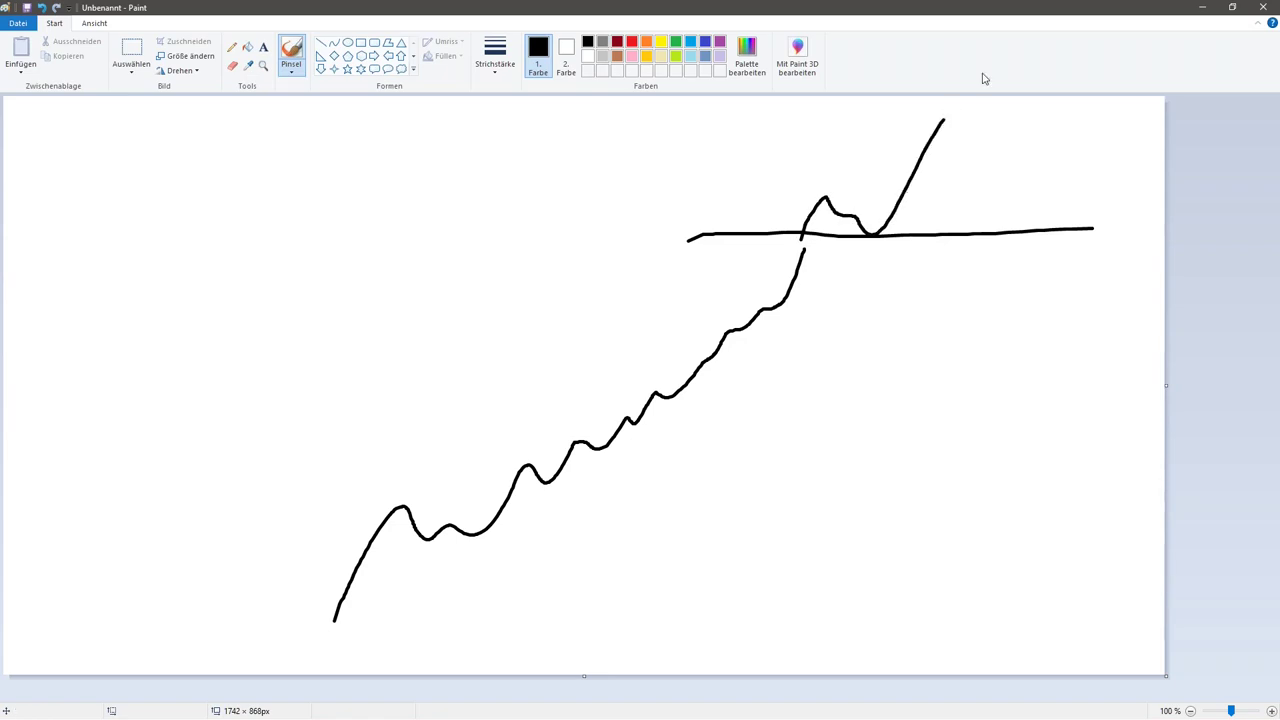
- Draw a small circle at the top of the canvas and extend two long horizontal lines from it as a zone
left_click_drag(437, 109, 455, 112)
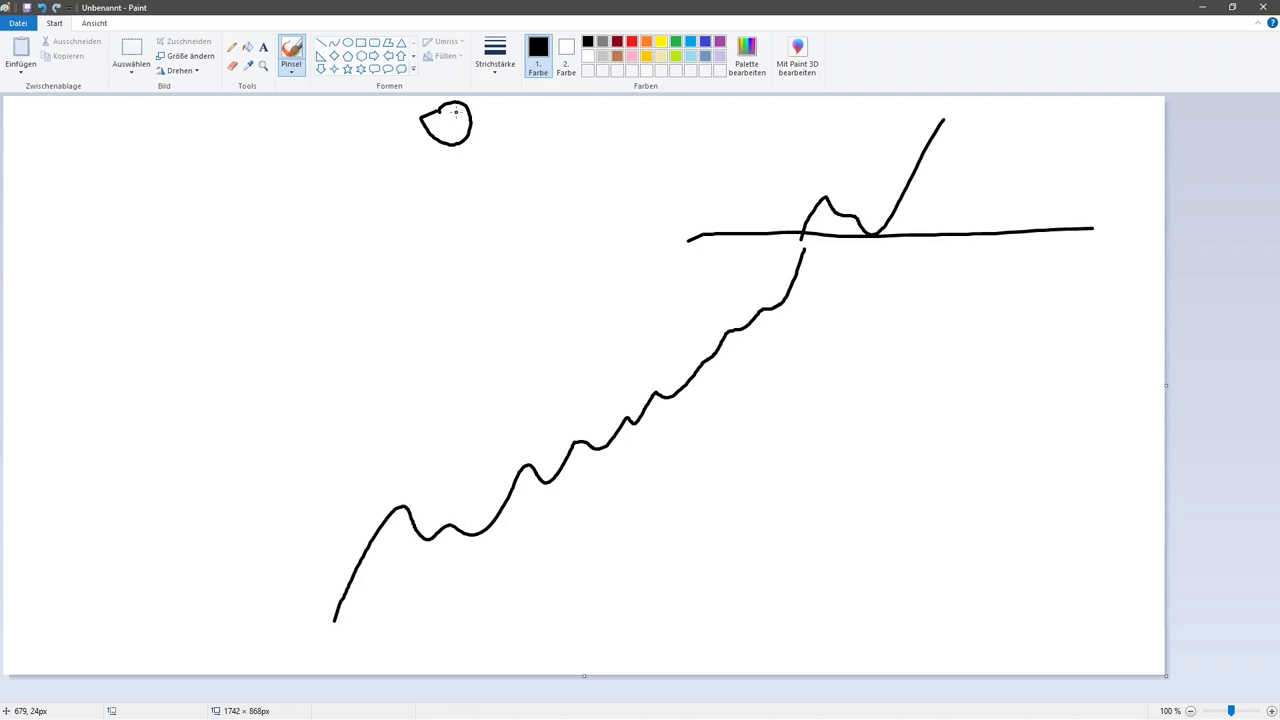
mouse_move(427, 156)
left_mouse_down()
mouse_move(826, 128)
mouse_move(1110, 130)
left_mouse_up()
mouse_move(435, 110)
left_mouse_down()
mouse_move(1138, 103)
mouse_move(1188, 118)
left_mouse_up()
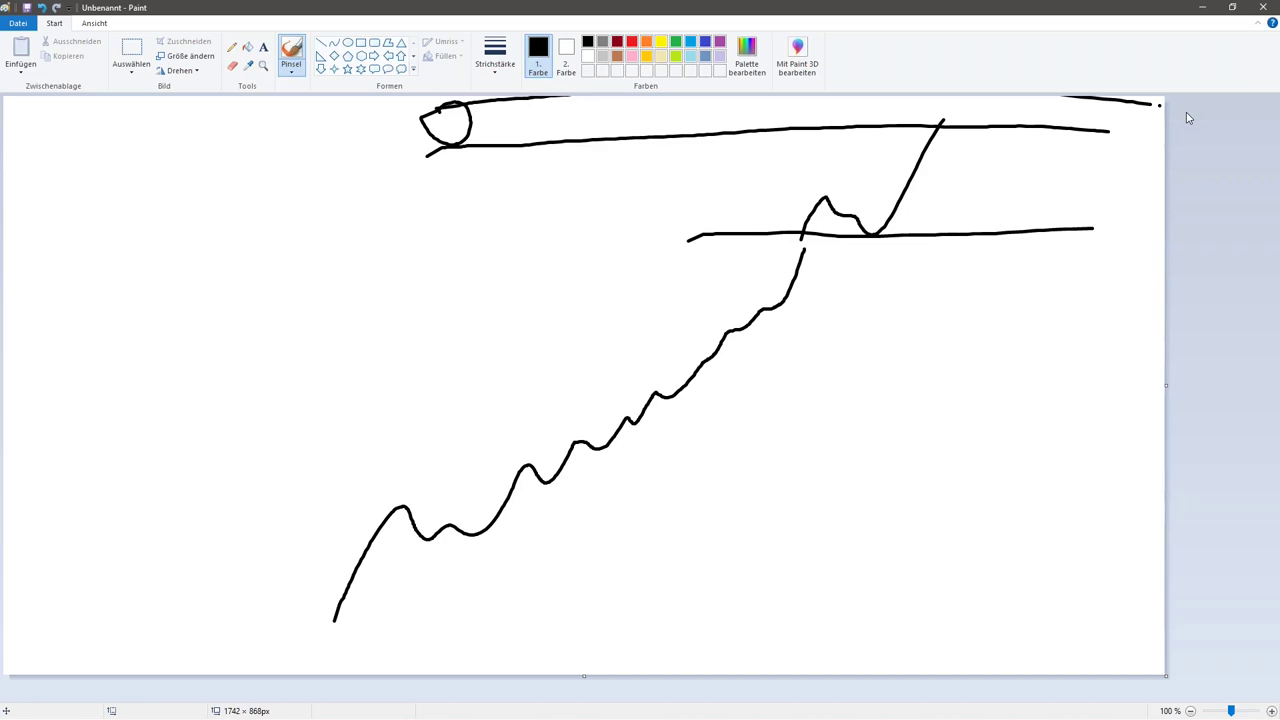
- Add a second horizontal level at the breakout peak and sketch rising price paths from both levels
left_click_drag(757, 191, 1033, 206)
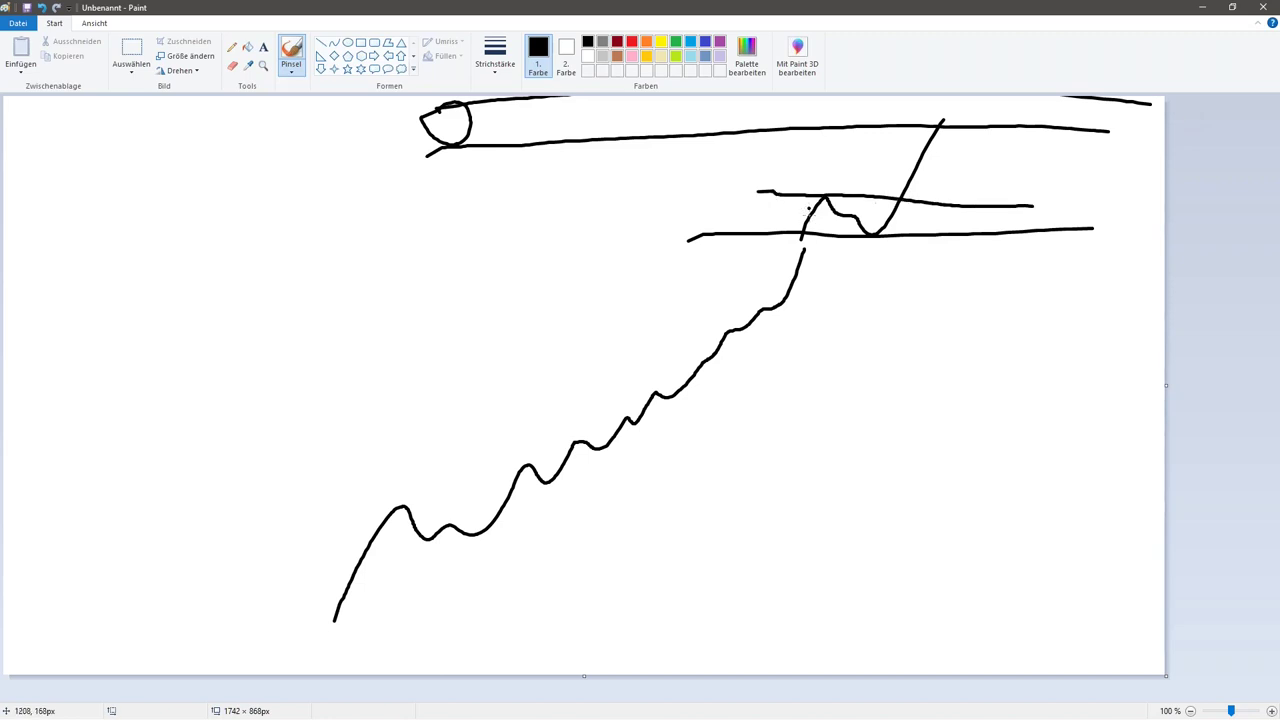
left_click_drag(866, 238, 960, 122)
left_click_drag(921, 165, 1046, 96)
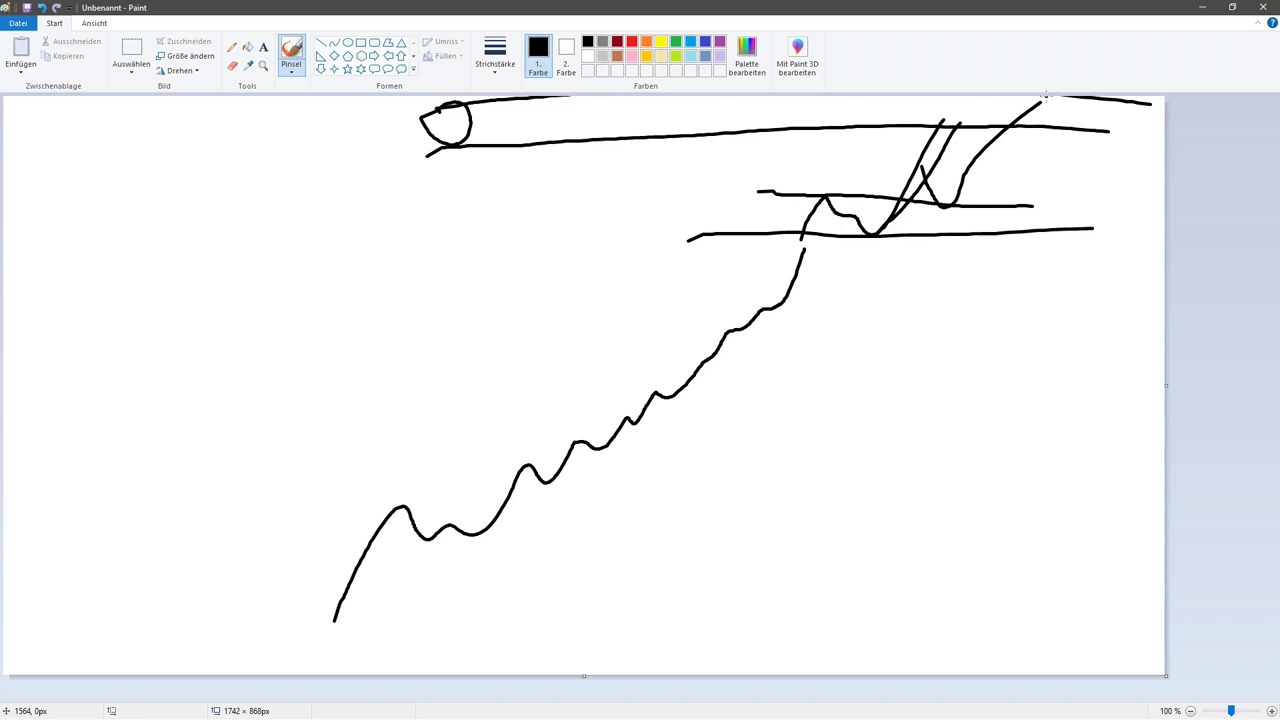
- Undo all strokes of the breakout sketch, including the rising price line
key("ctrl+z")
key("ctrl+z")
key("ctrl+z")
key("ctrl+z")
key("ctrl+z")
key("ctrl+z")
key("ctrl+z")
key("ctrl+z")
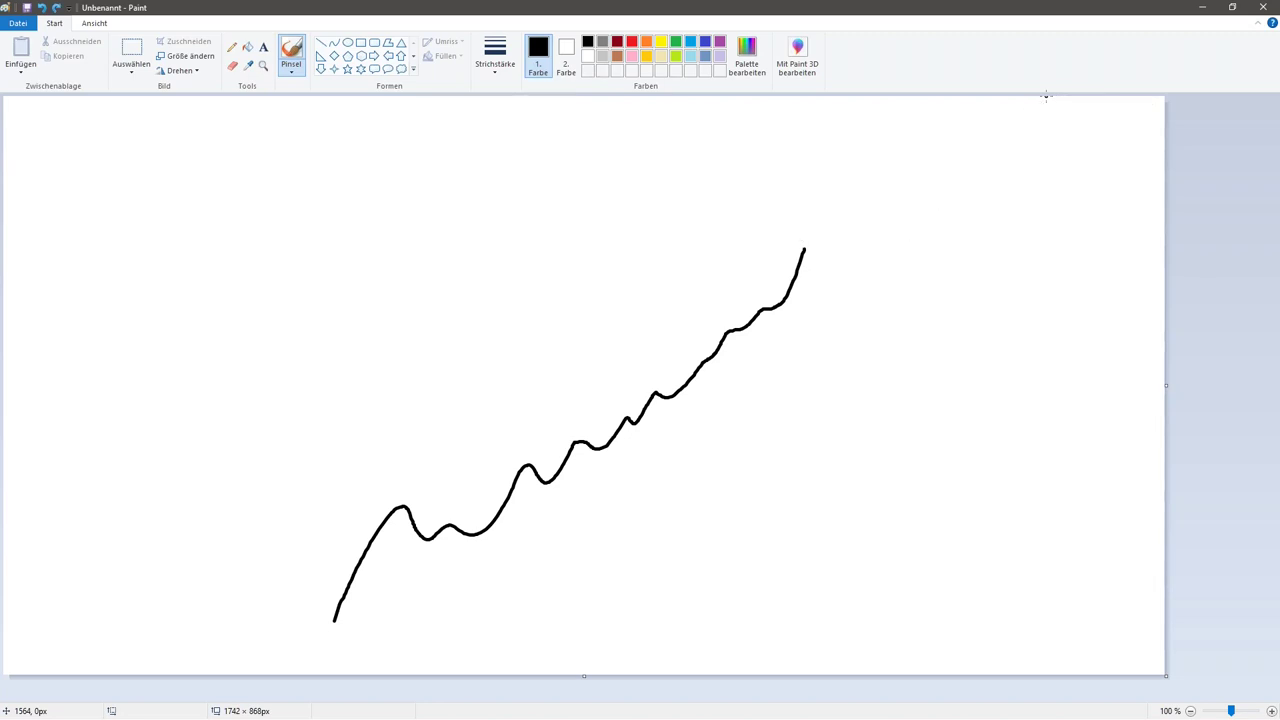
key("ctrl+z")
- Sketch a rising zigzag price line, mark its last high with a horizontal line, and continue the price up through it
mouse_move(225, 597)
left_mouse_down()
mouse_move(297, 494)
mouse_move(517, 389)
mouse_move(709, 246)
mouse_move(746, 192)
mouse_move(791, 273)
left_mouse_up()
left_click_drag(672, 180, 906, 176)
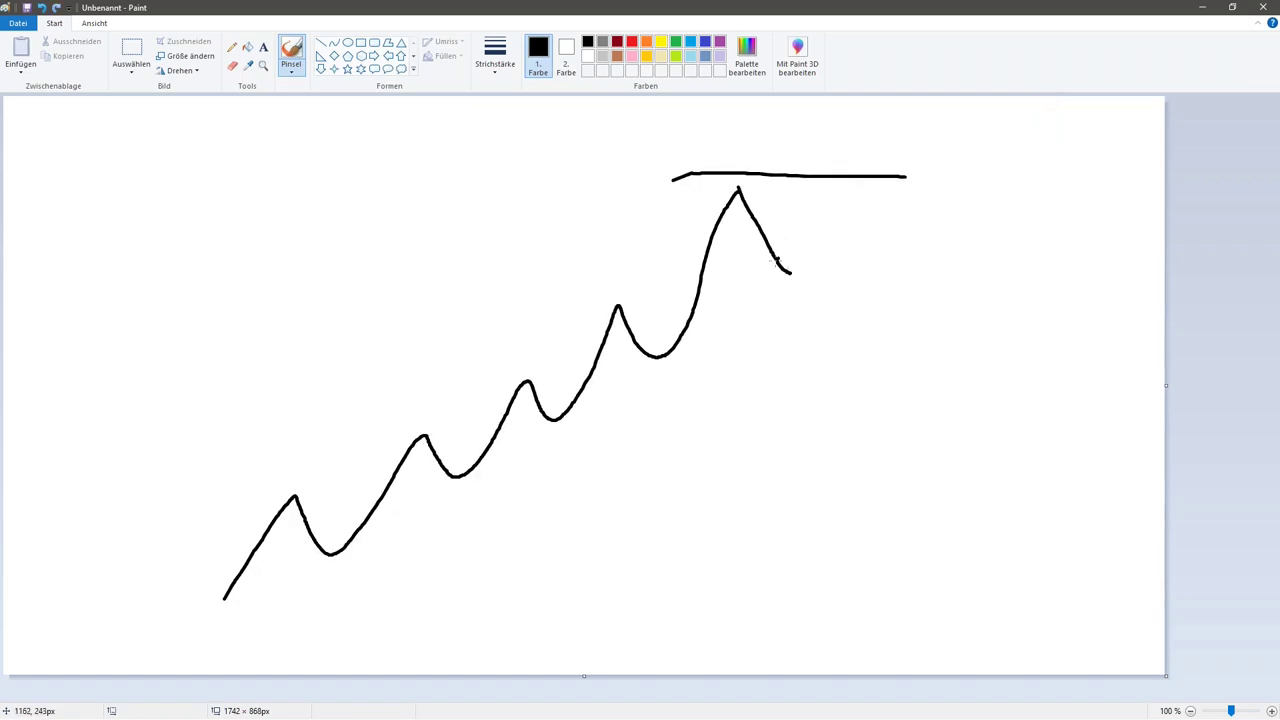
left_click_drag(776, 265, 930, 97)
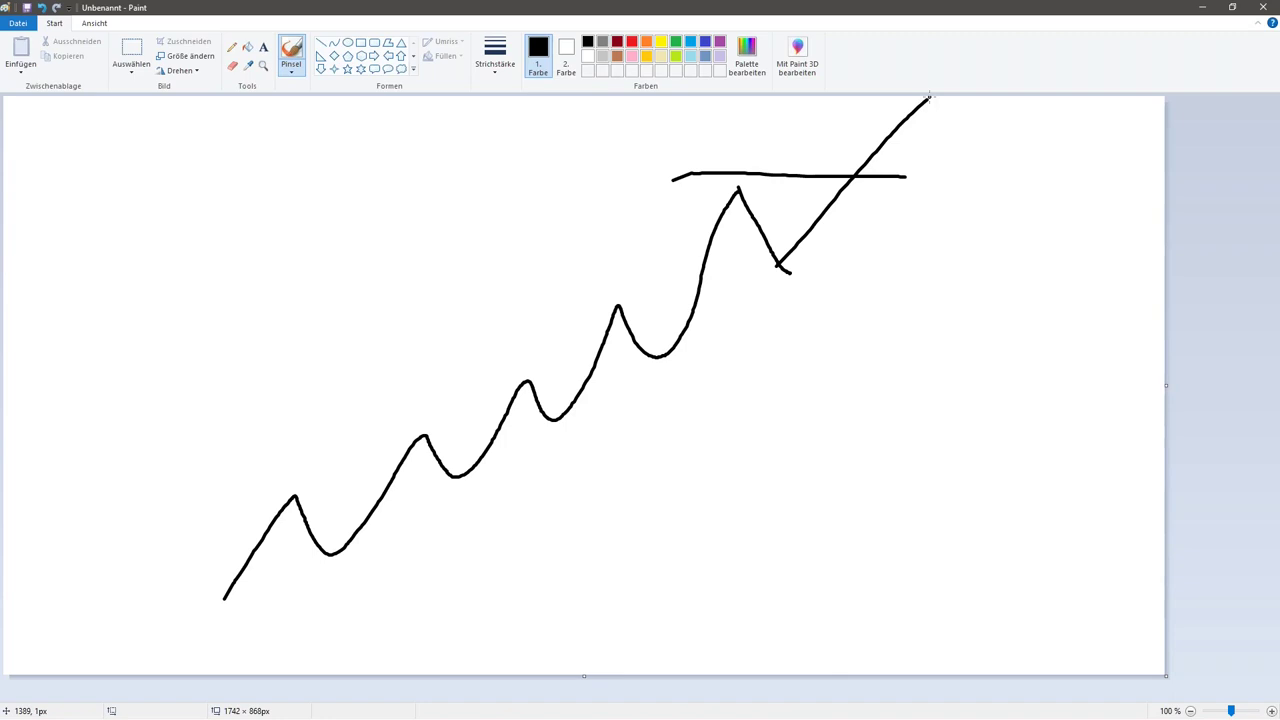
- Draw four small circles stepping down below the zigzag line's pullbacks
left_click_drag(827, 300, 826, 288)
left_click_drag(704, 397, 726, 387)
left_click_drag(565, 495, 576, 498)
mouse_move(455, 560)
left_mouse_down()
mouse_move(443, 580)
mouse_move(450, 562)
left_mouse_up()
- Frame each of the four circles with horizontal lines above and below, extending them to the right as zones
left_click_drag(802, 328, 1079, 320)
left_click_drag(822, 270, 1144, 269)
left_click_drag(692, 414, 996, 419)
left_click_drag(712, 377, 1056, 369)
left_click_drag(566, 512, 854, 506)
left_click_drag(570, 473, 964, 464)
left_click_drag(432, 607, 730, 601)
left_click_drag(432, 557, 811, 550)
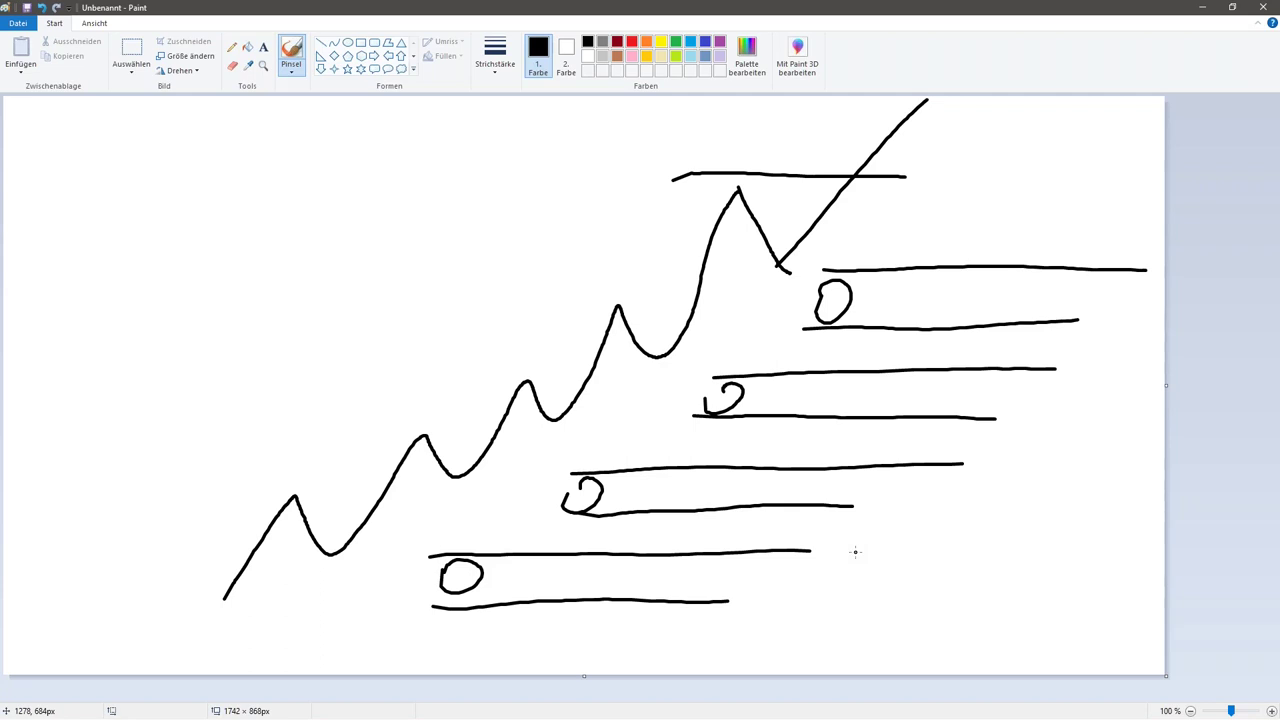
- Sketch a price pullback to the uppermost zone, circle the touch point and draw the rebound upwards
mouse_move(920, 104)
left_mouse_down()
mouse_move(998, 270)
mouse_move(977, 278)
mouse_move(985, 288)
mouse_move(1150, 98)
left_mouse_up()
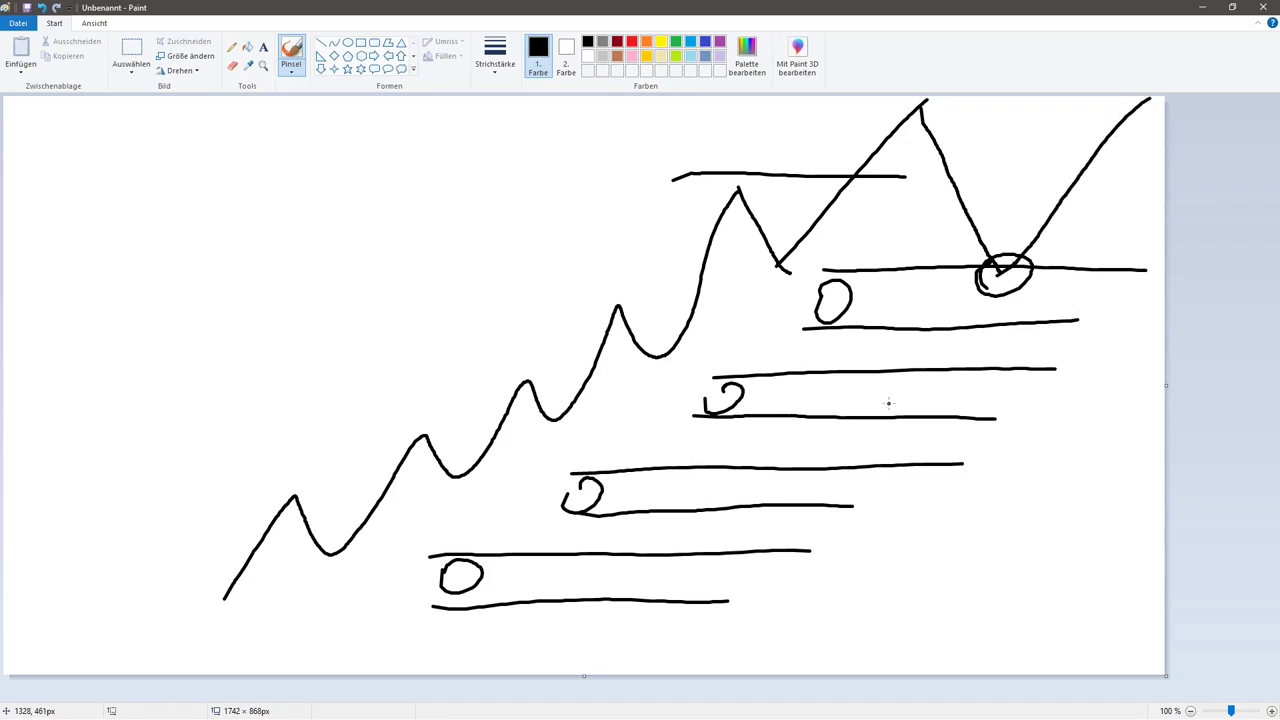
left_click_drag(983, 277, 1124, 95)
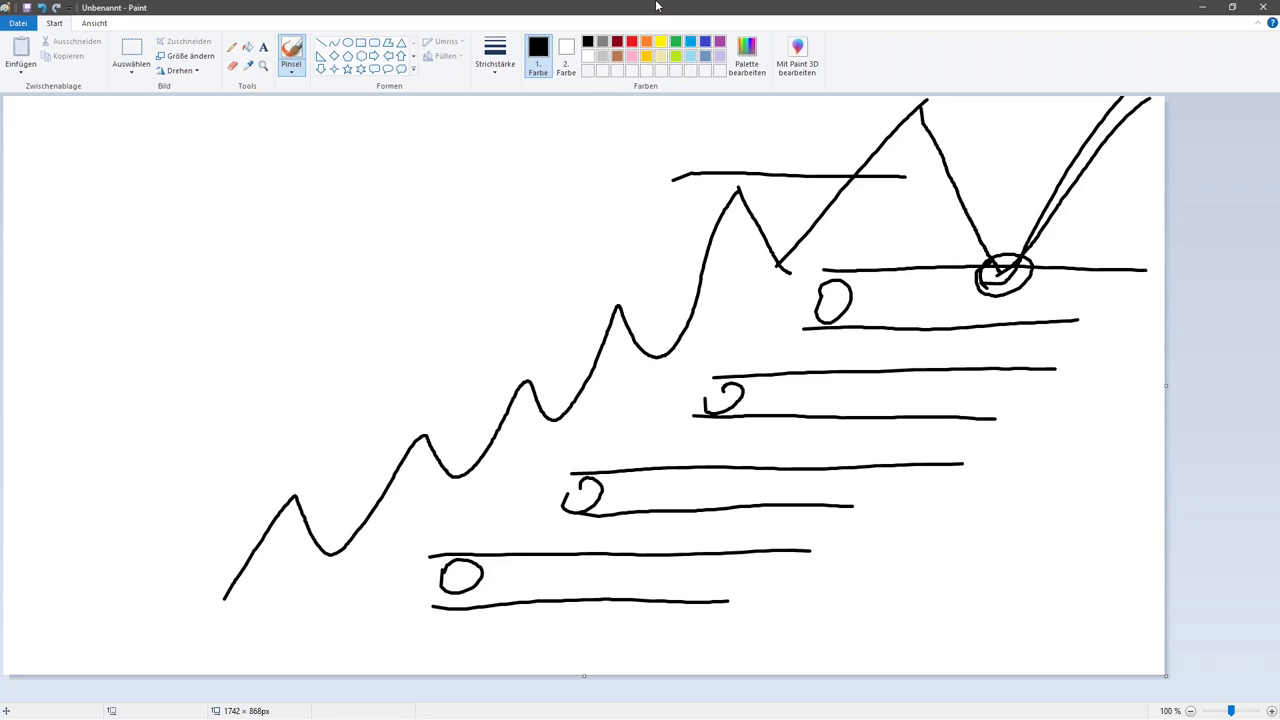
- Switch to the trading platform's ES H4 chart and examine the red volume cluster zone near 3990
key("alt+Tab")
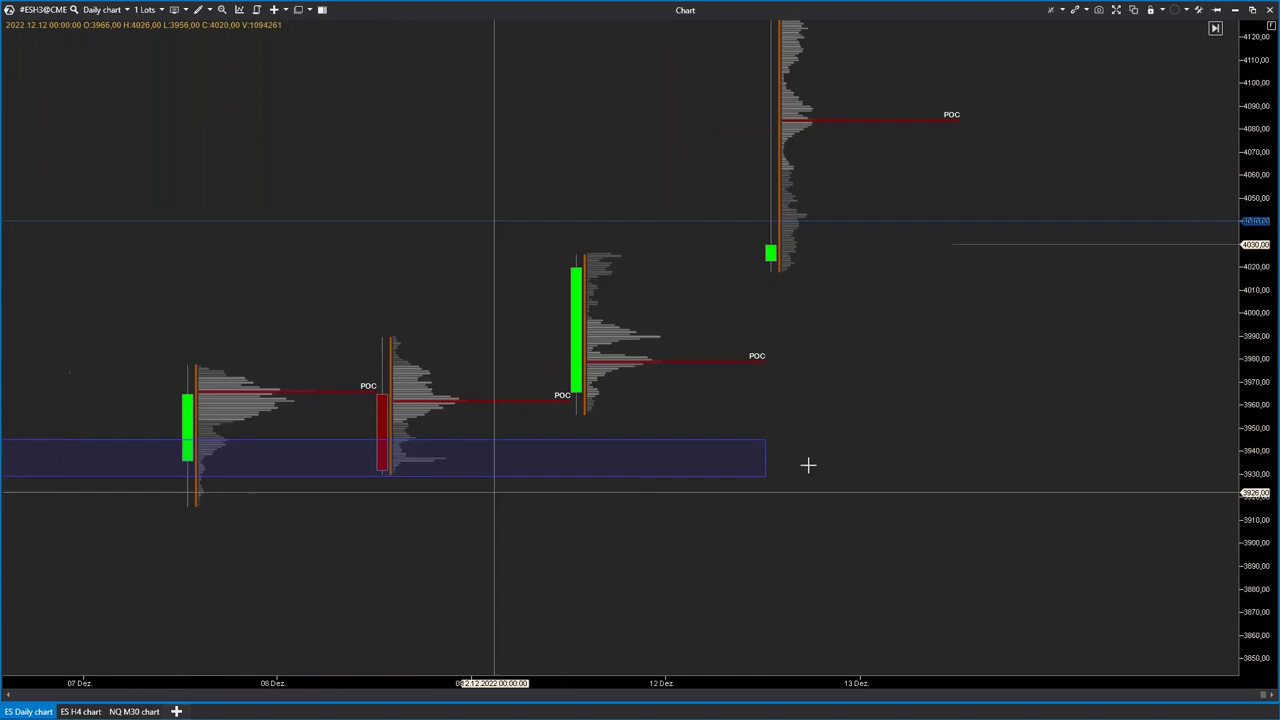
left_click(136, 711)
left_click(80, 711)
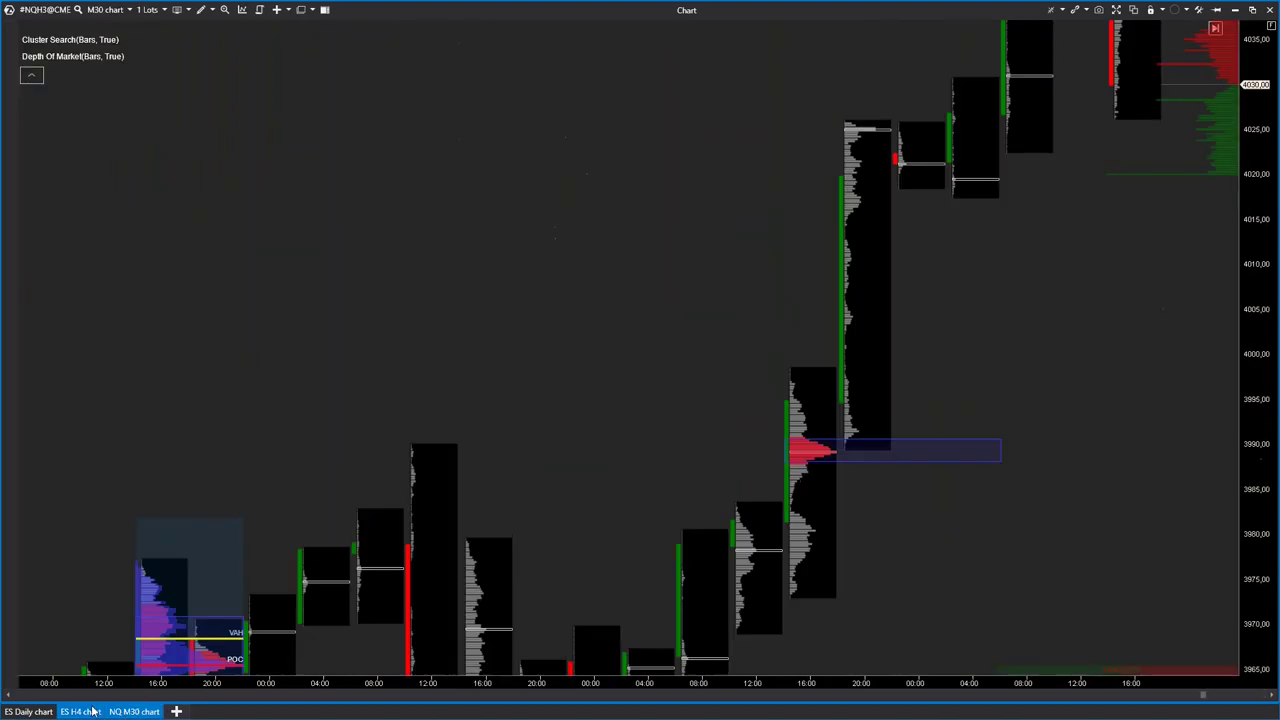
left_click_drag(834, 487, 600, 277)
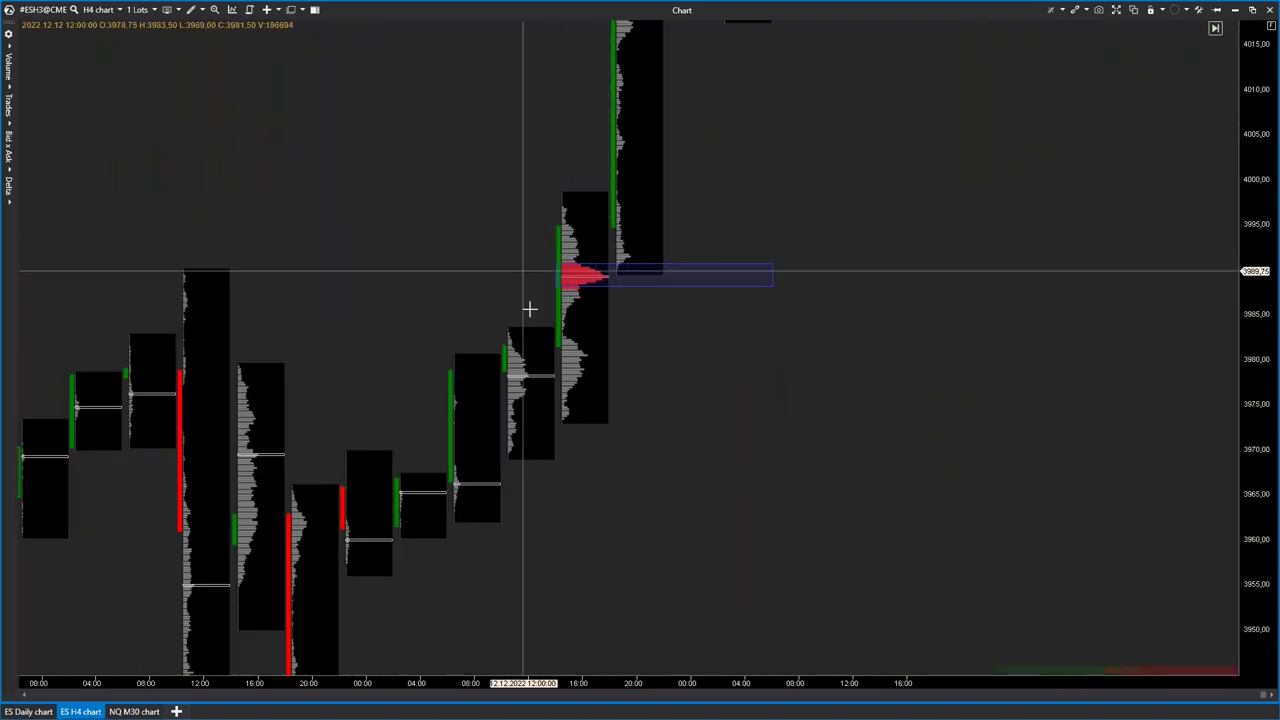
left_click_drag(698, 399, 700, 432)
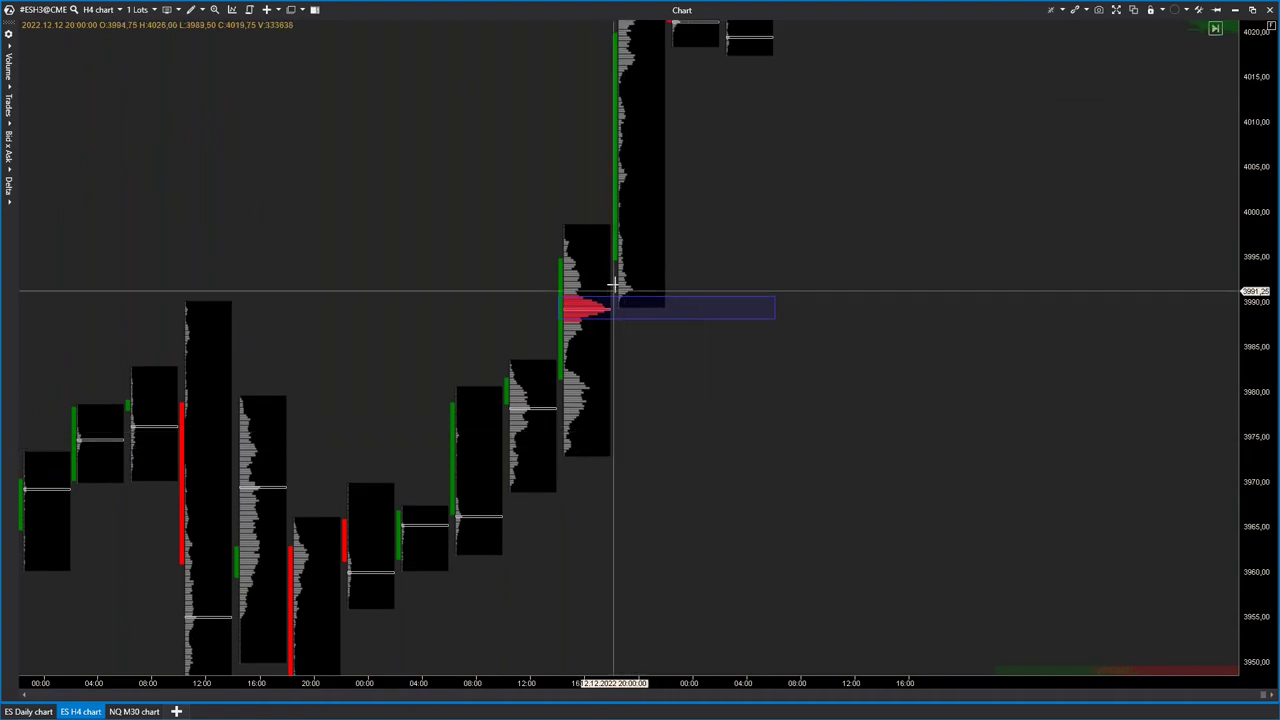
middle_click(628, 254)
left_click_drag(628, 254, 639, 303)
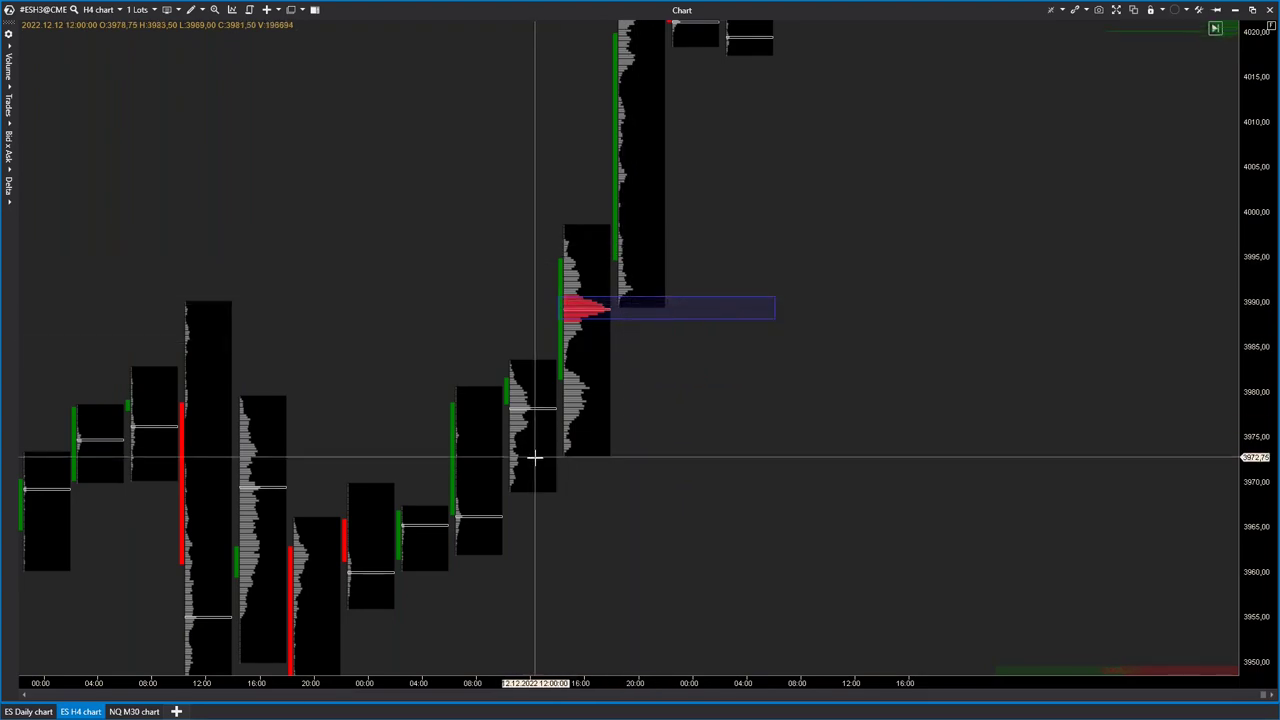
- Examine the 12 December 16:00 and 20:00 volume profiles around the marked zone at different chart scales
left_click_drag(534, 455, 513, 520)
left_click_drag(692, 682, 640, 682)
left_click_drag(591, 566, 617, 570)
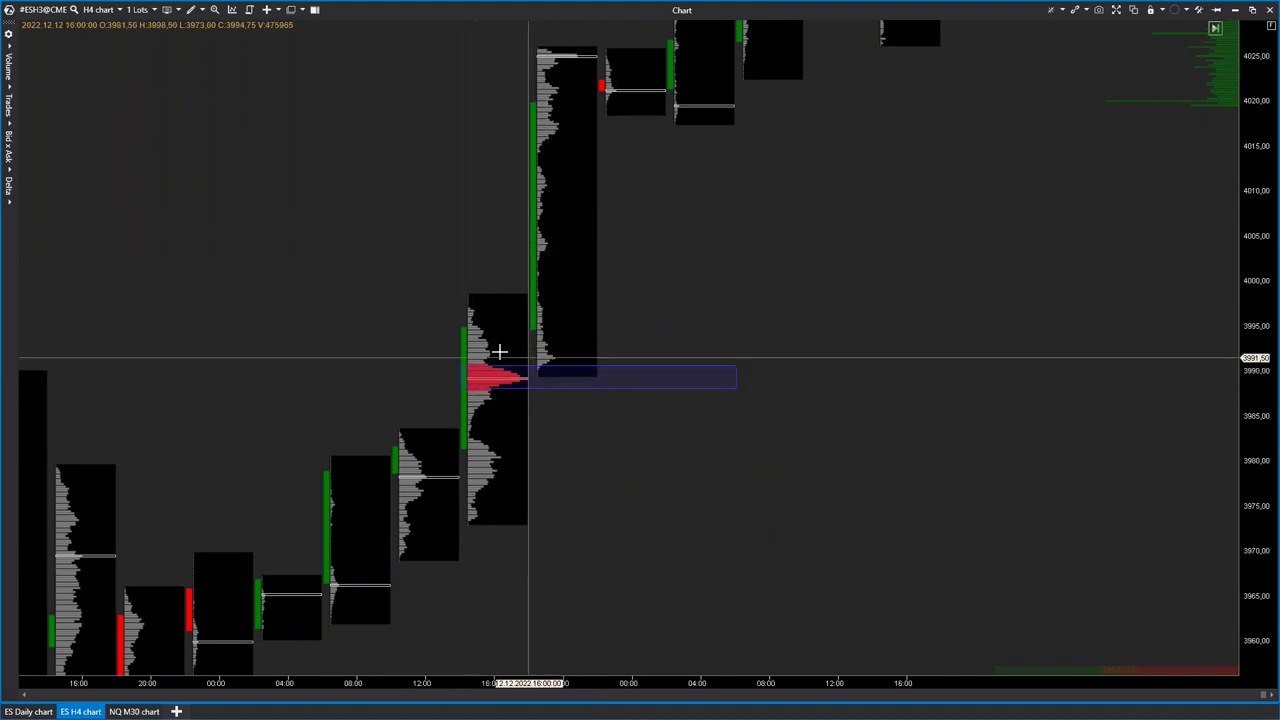
left_click_drag(913, 529, 913, 549)
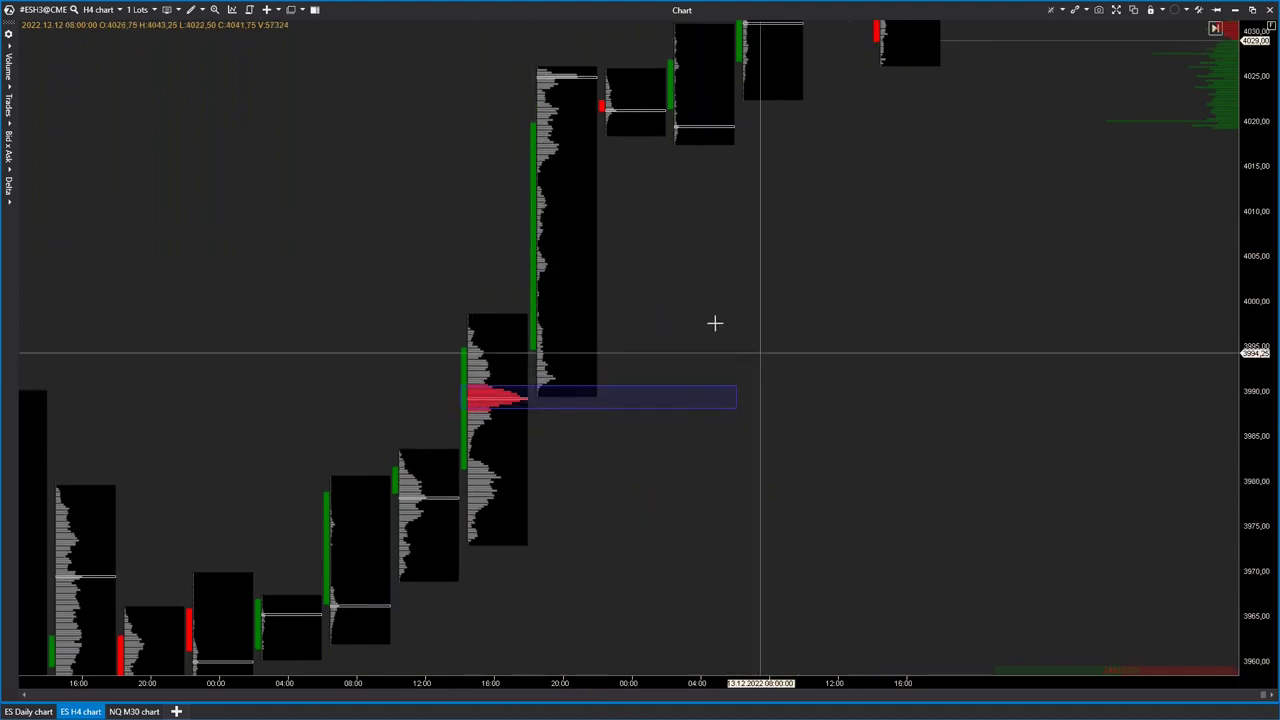
left_click_drag(1246, 530, 1243, 288)
left_click_drag(930, 457, 975, 447)
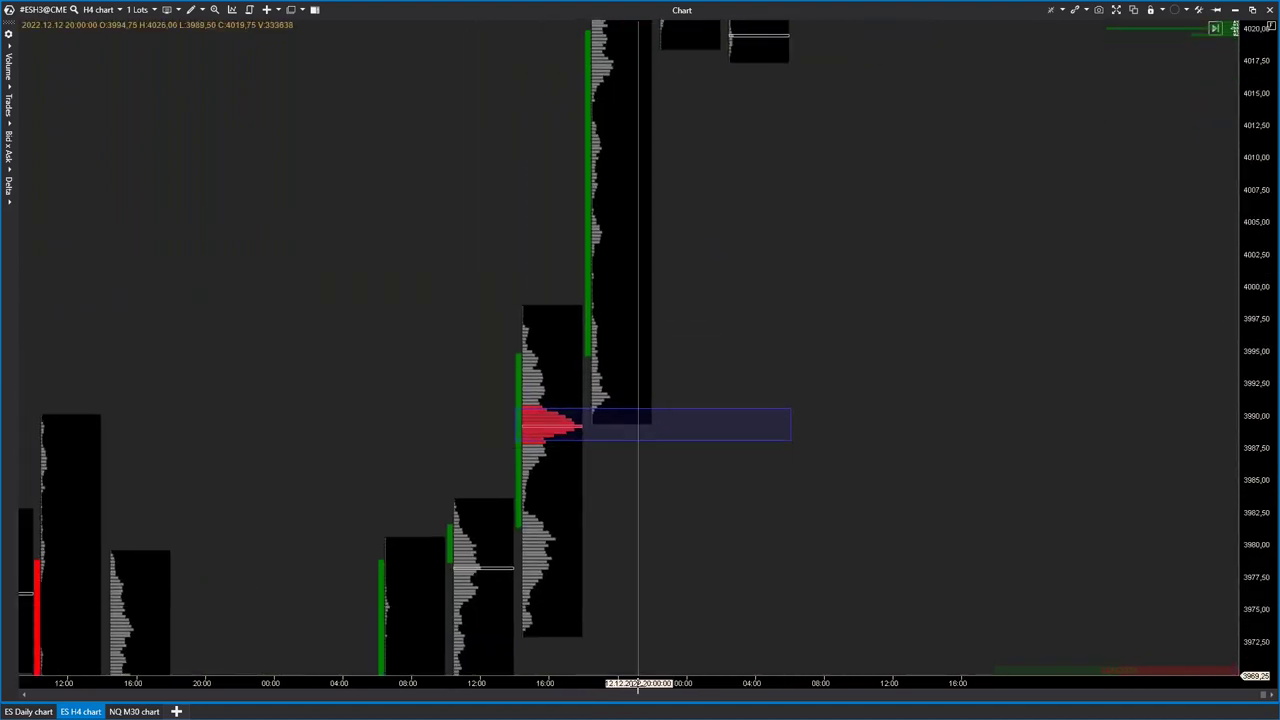
left_click_drag(637, 683, 571, 683)
left_click_drag(349, 549, 706, 551)
left_click_drag(1258, 526, 1250, 234)
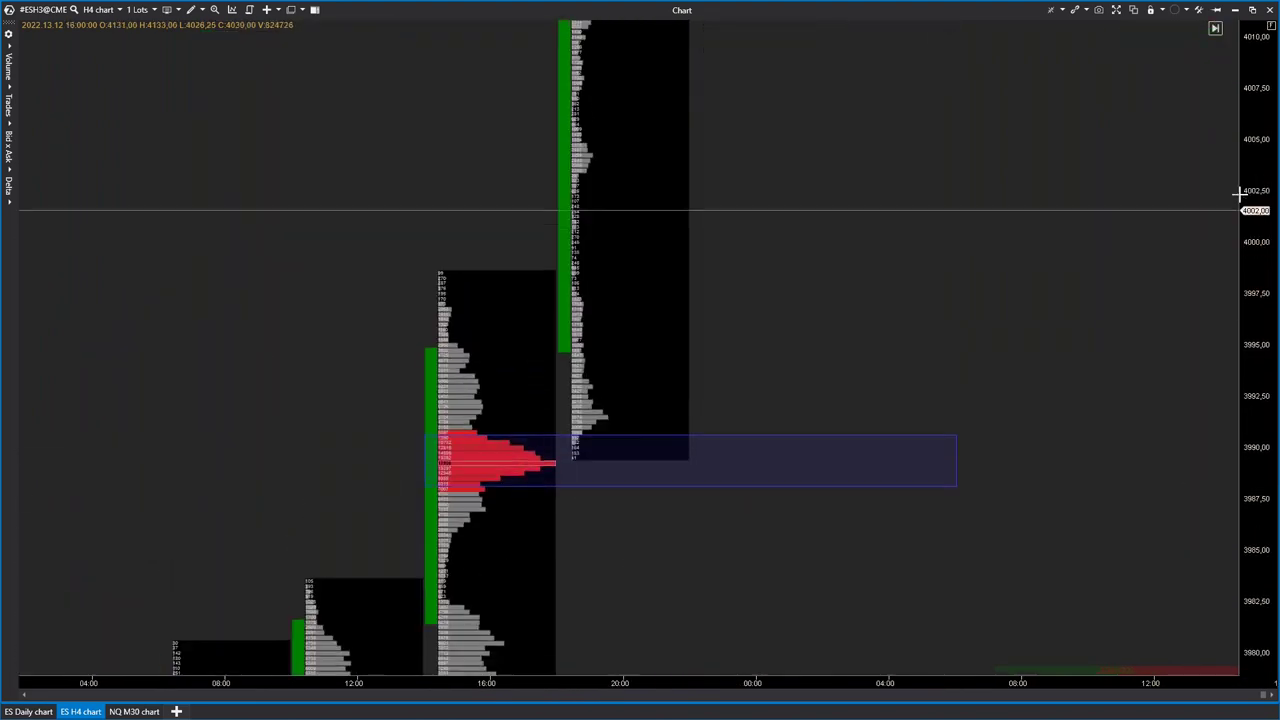
left_click_drag(625, 460, 805, 265)
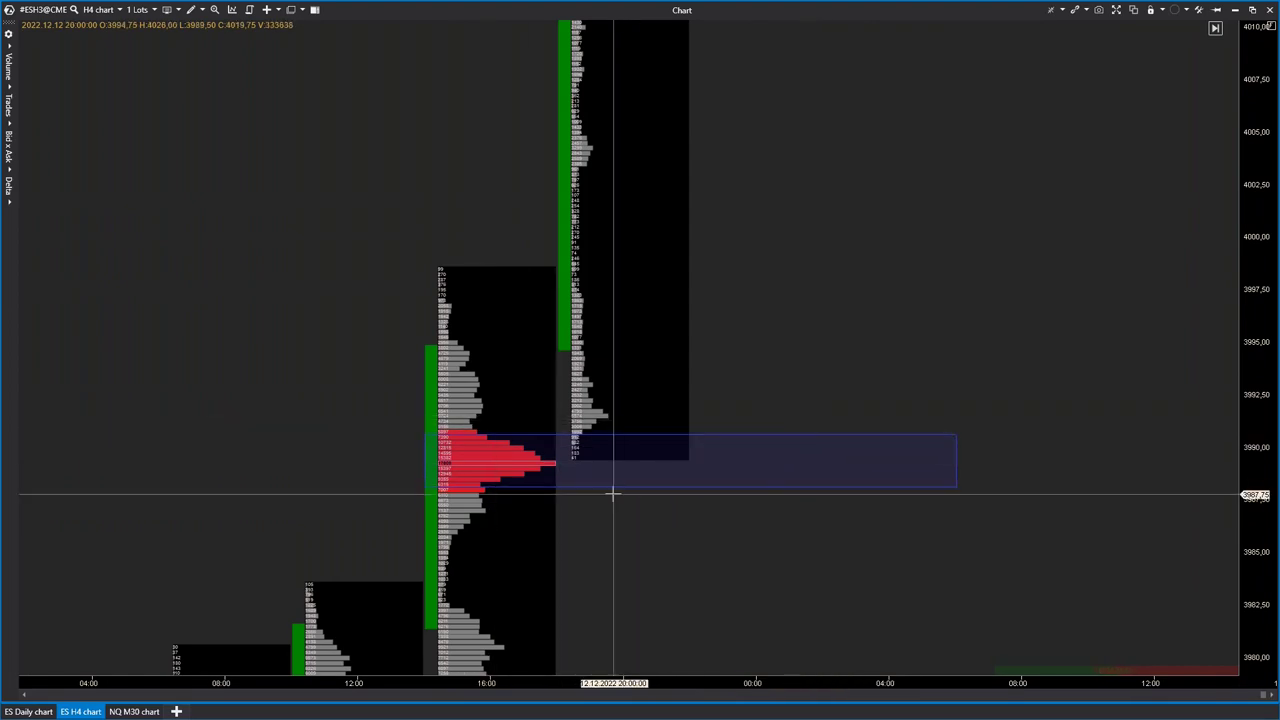
left_click_drag(1256, 171, 1236, 438)
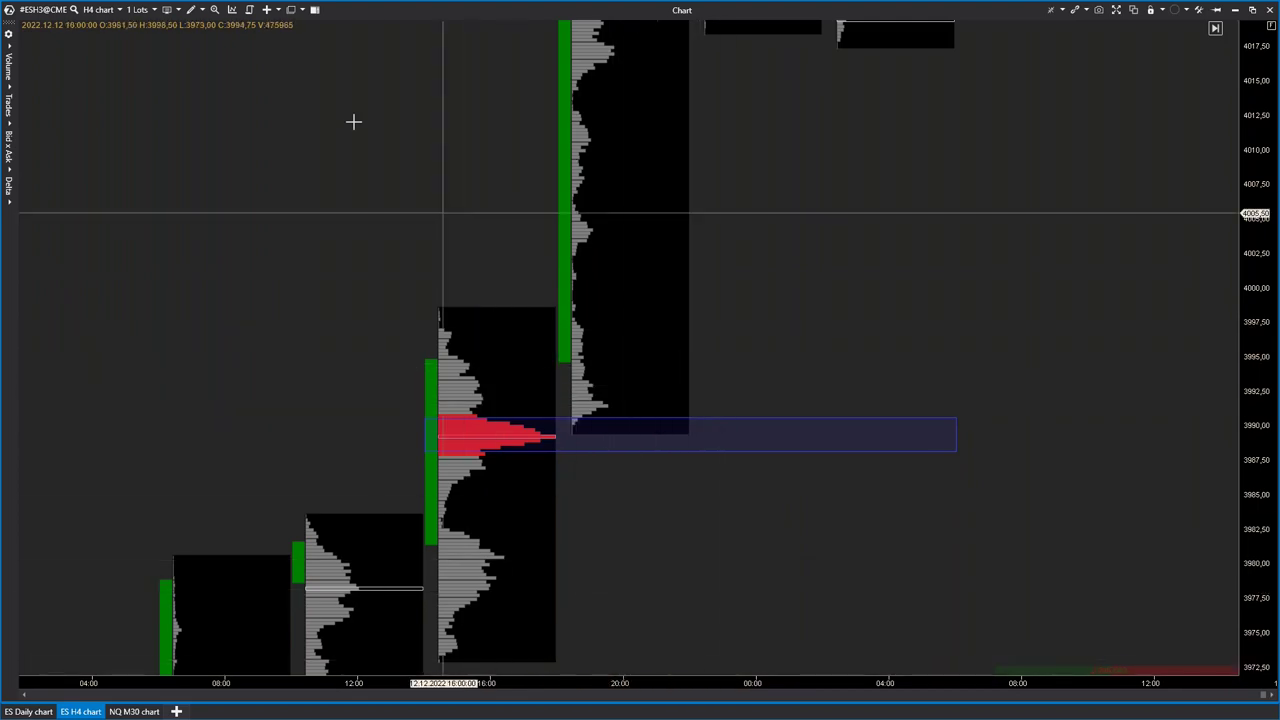
- Measure with the Ruler from the marked red cluster zone of the 16:00 profile
left_click(191, 9)
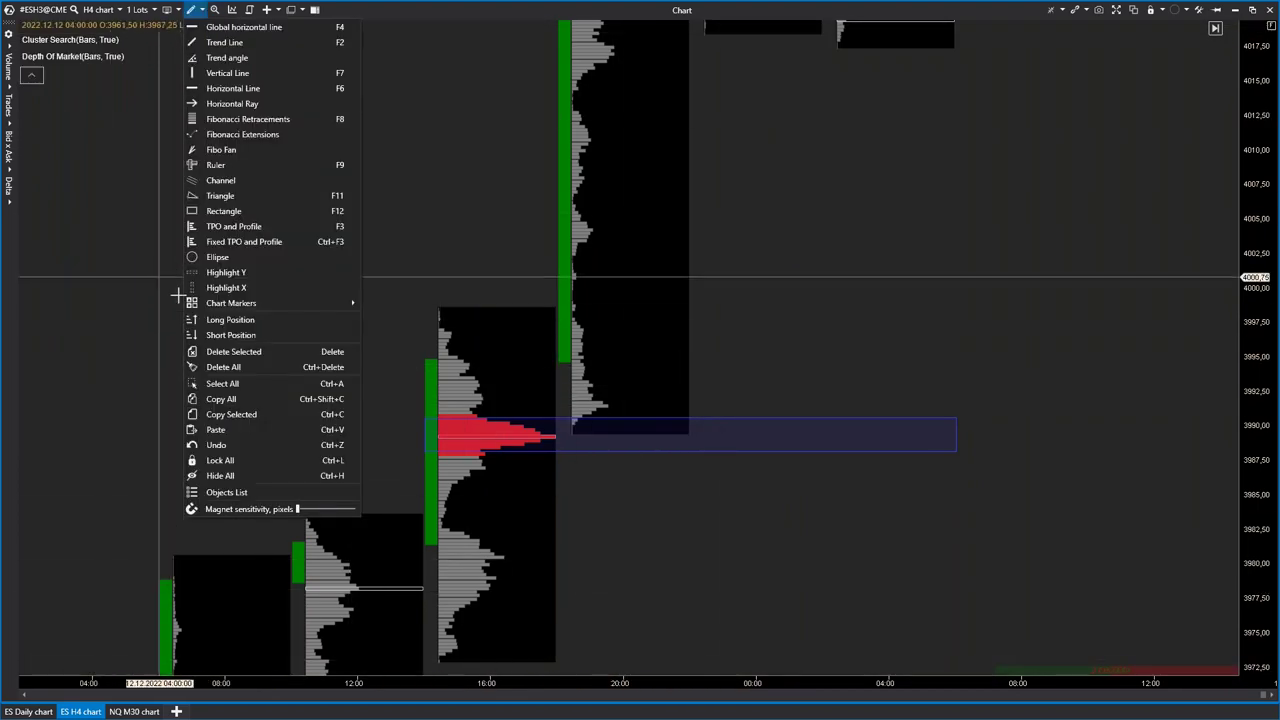
left_click(483, 197)
left_click(193, 12)
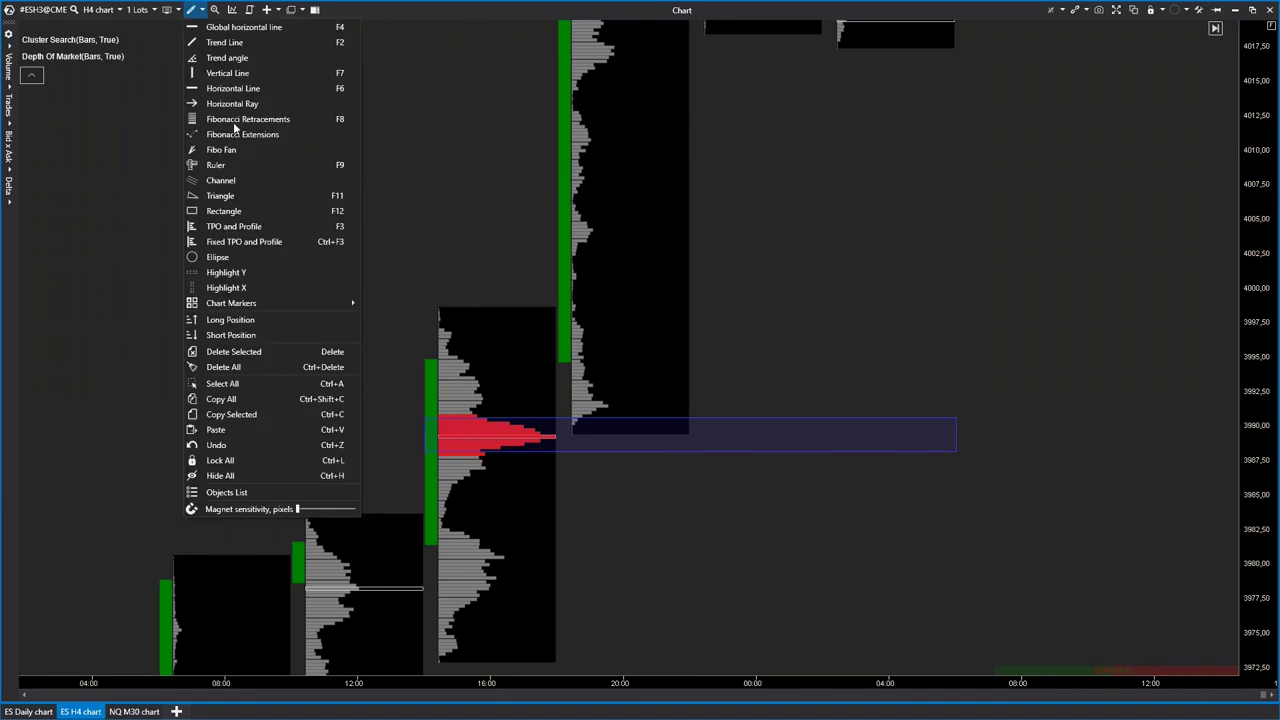
left_click(215, 164)
left_click(551, 424)
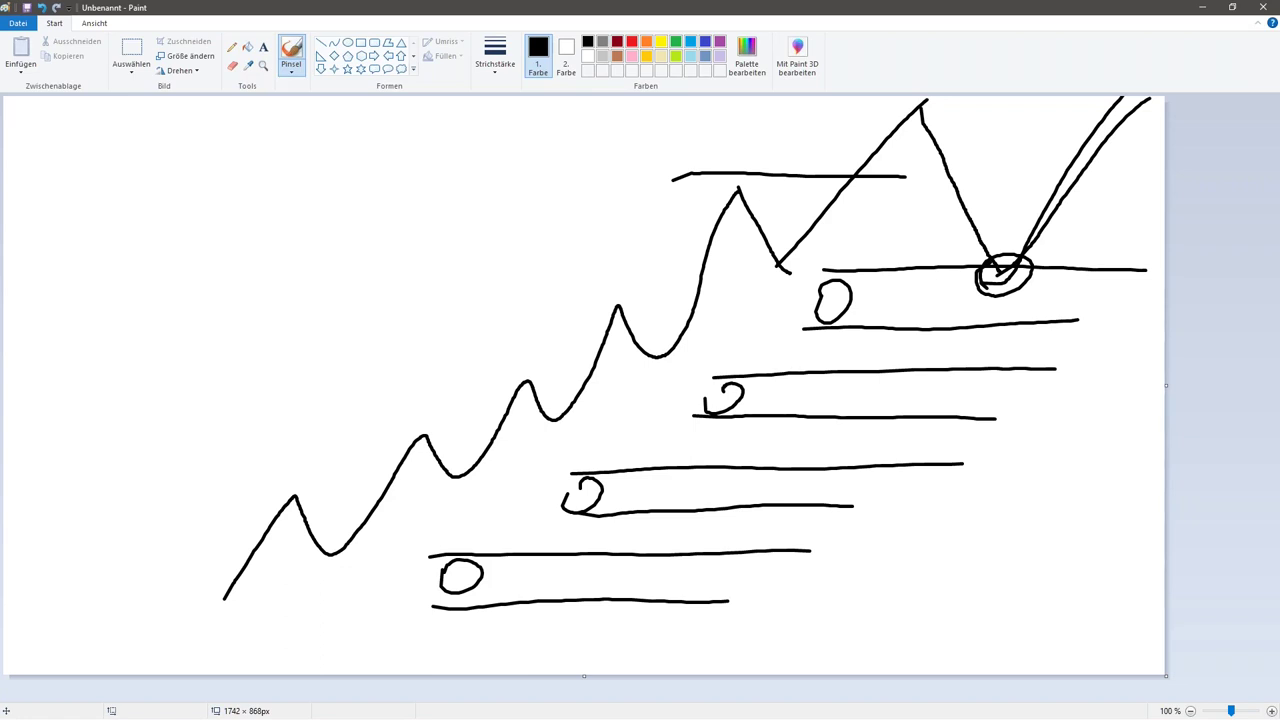
- Sketch a sideways range with a brief dip, breakout and pullback, and draw its upper and lower boundary lines
mouse_move(70, 322)
left_mouse_down()
mouse_move(124, 218)
mouse_move(178, 305)
mouse_move(265, 310)
mouse_move(340, 255)
mouse_move(348, 302)
left_mouse_up()
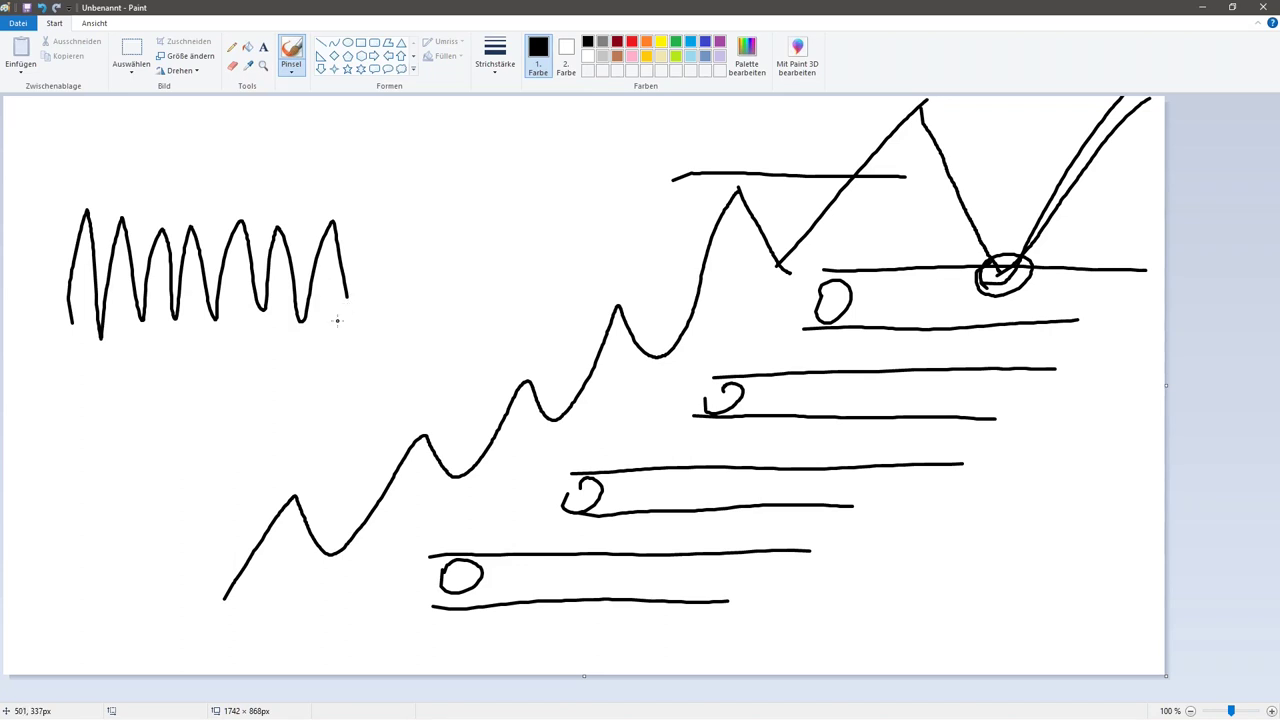
mouse_move(342, 302)
left_mouse_down()
mouse_move(354, 377)
mouse_move(387, 292)
mouse_move(458, 186)
mouse_move(548, 96)
left_mouse_up()
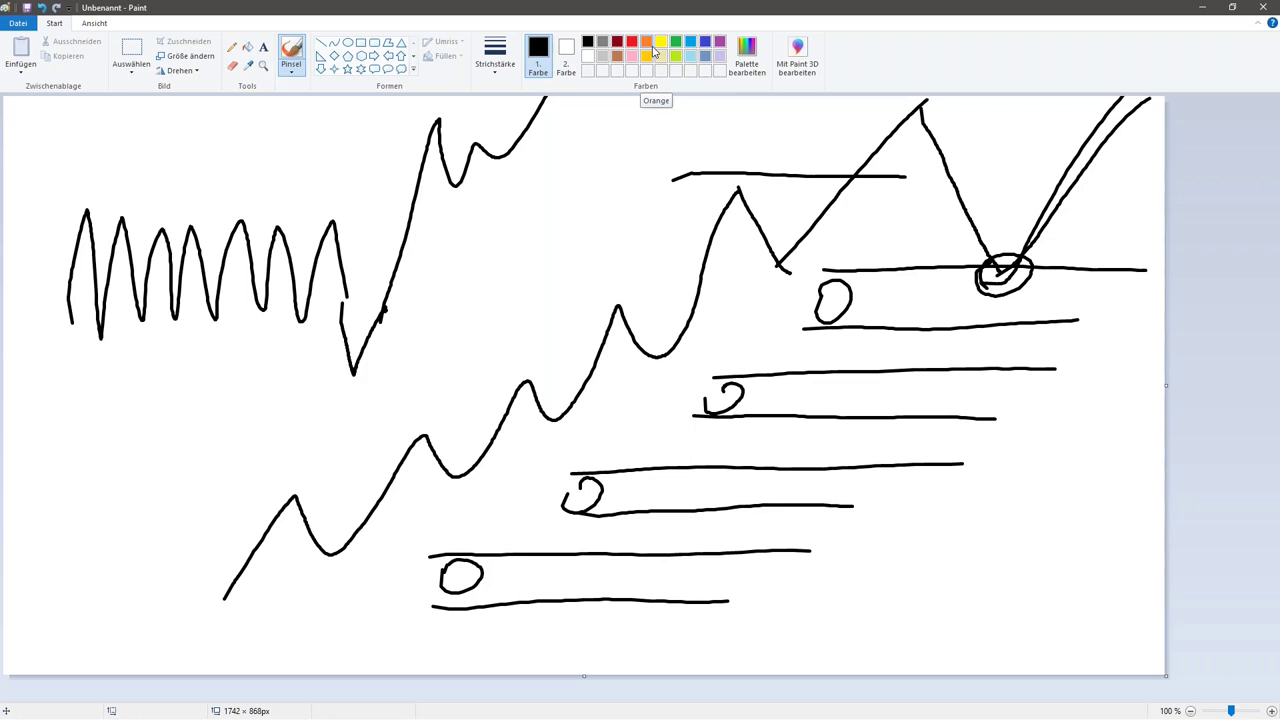
left_click_drag(527, 130, 605, 305)
left_click_drag(60, 242, 670, 214)
left_click_drag(60, 352, 742, 304)
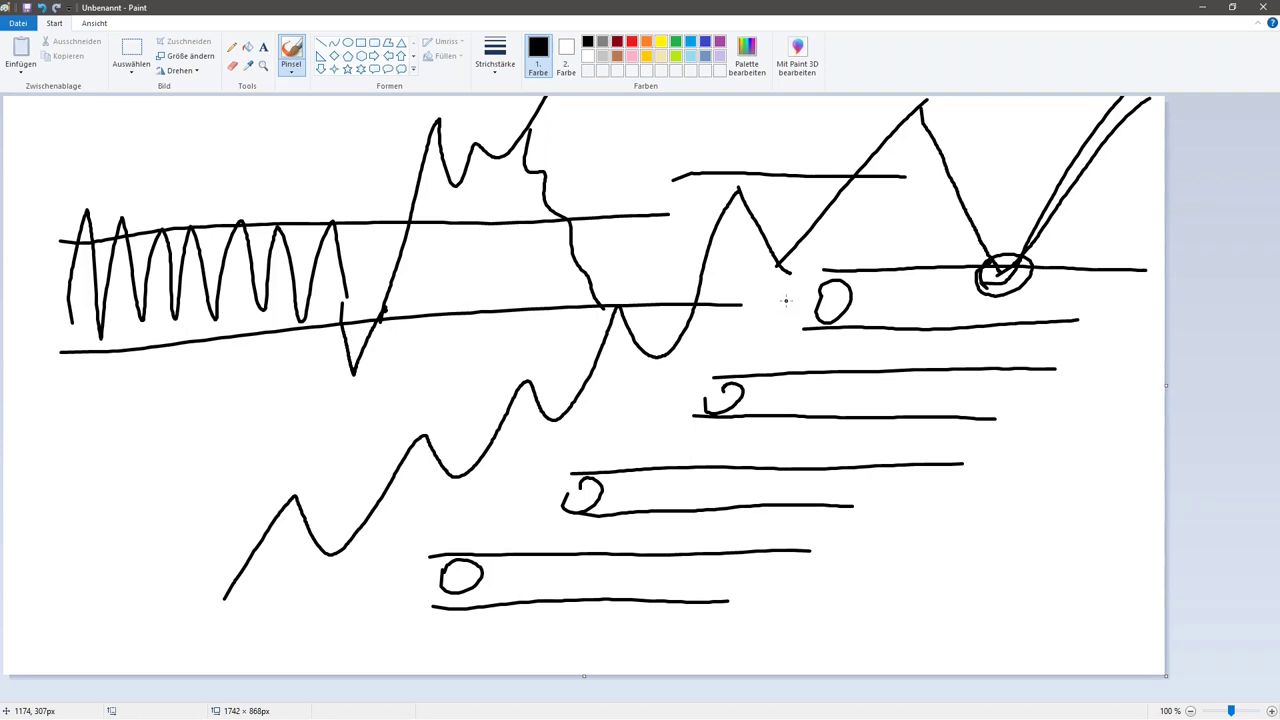
- Undo all brush strokes until the drawing canvas is empty
key("ctrl+z")
key("ctrl+z")
key("ctrl+z")
key("ctrl+z")
key("ctrl+z")
key("ctrl+z")
key("ctrl+z")
key("ctrl+z")
key("ctrl+z")
key("ctrl+z")
key("ctrl+z")
key("ctrl+z")
key("ctrl+z")
key("ctrl+z")
key("ctrl+z")
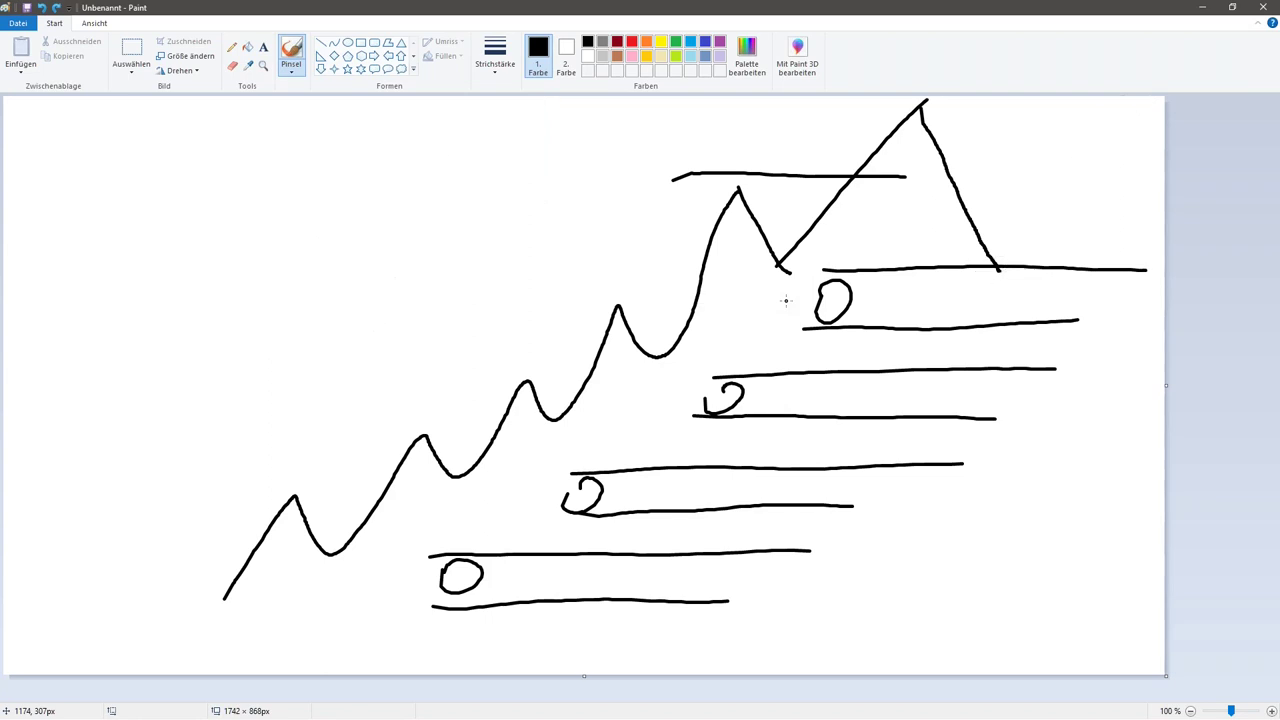
key("ctrl+z")
key("ctrl+z")
key("ctrl+z")
key("ctrl+z")
key("ctrl+z")
key("ctrl+z")
key("ctrl+z")
key("ctrl+z")
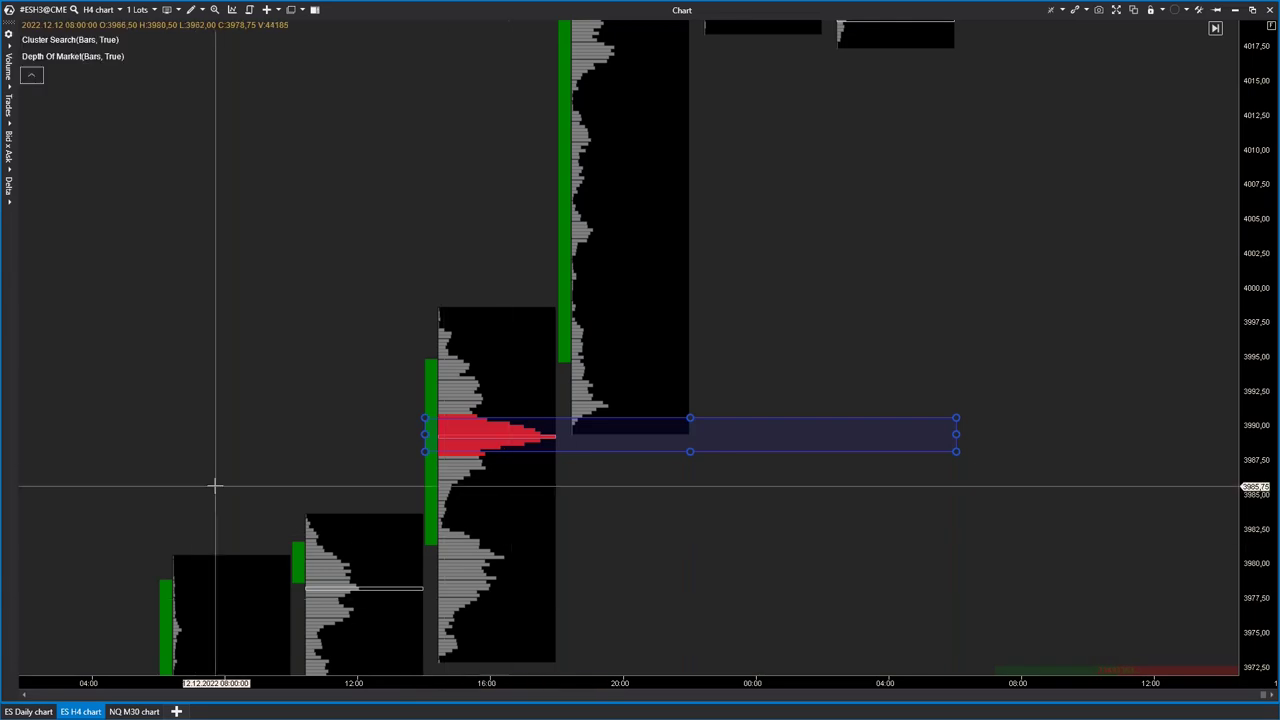
- Switch to the trading platform's ES H4 chart, show the 9 to 12 December profiles and clone the chart window
scroll(403, 461, "up", 1)
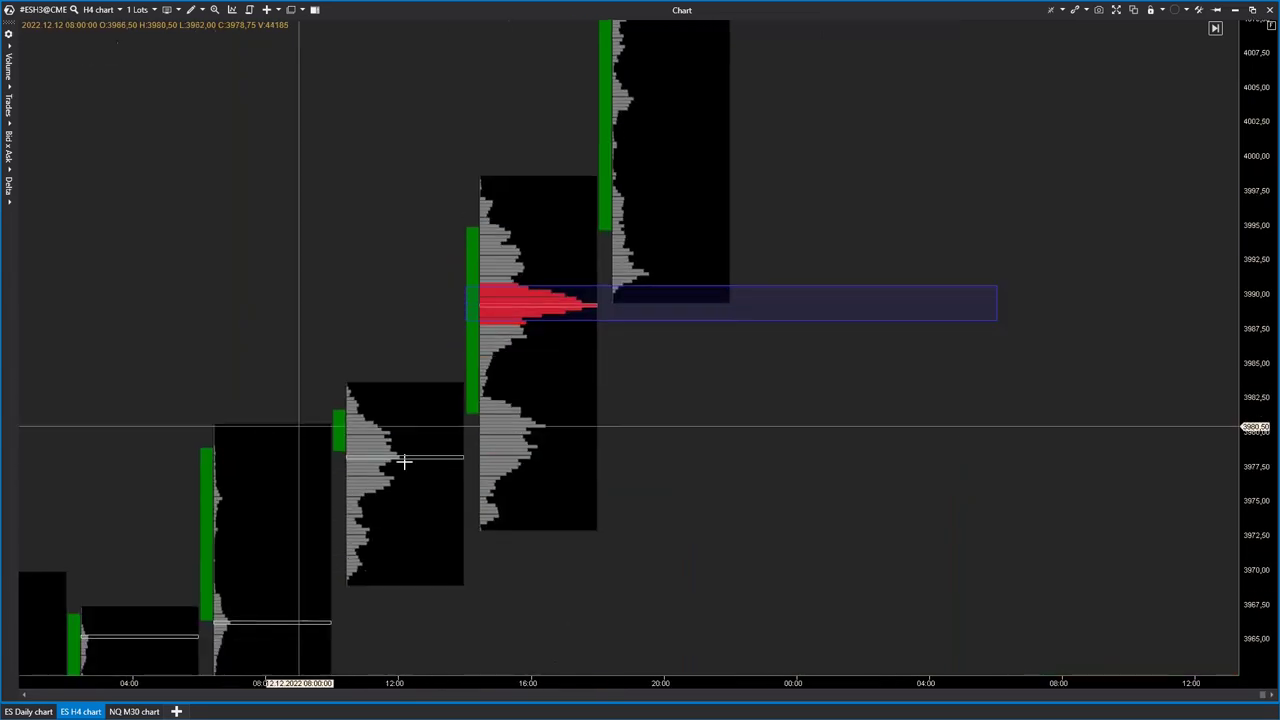
left_click_drag(1255, 255, 1240, 503)
left_click_drag(397, 687, 497, 672)
left_click_drag(740, 488, 377, 490)
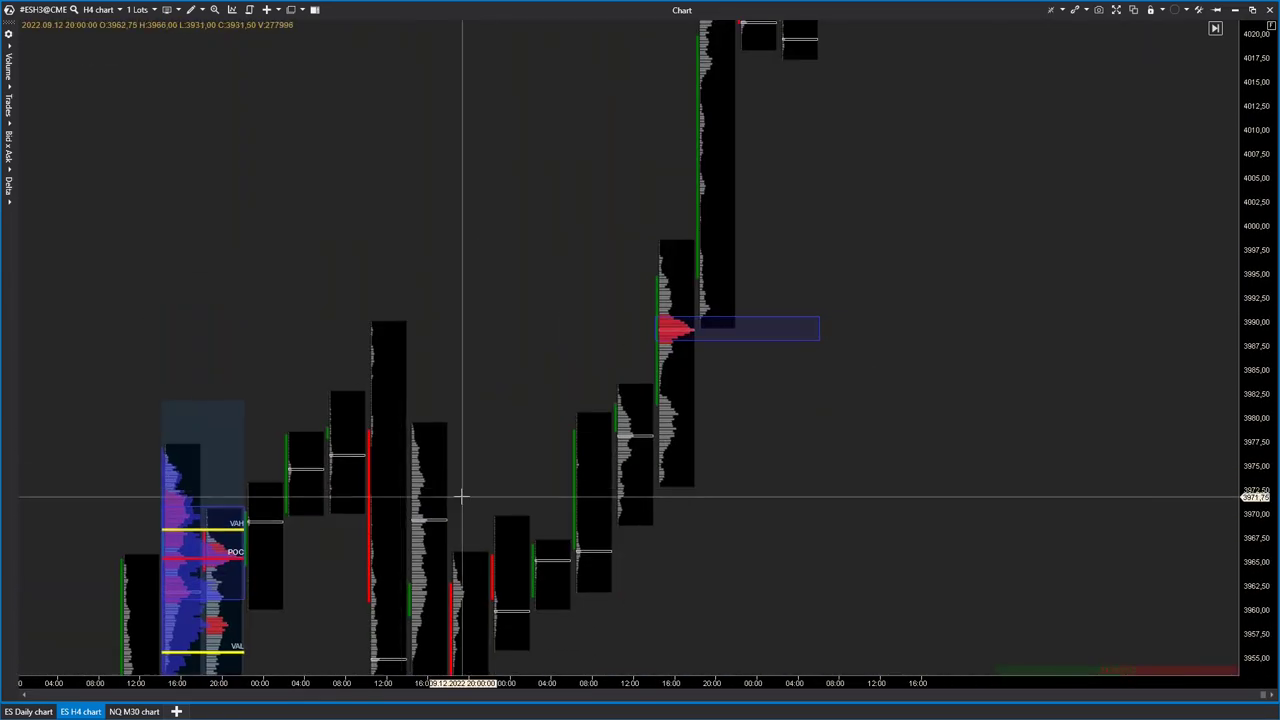
left_click_drag(792, 435, 680, 490)
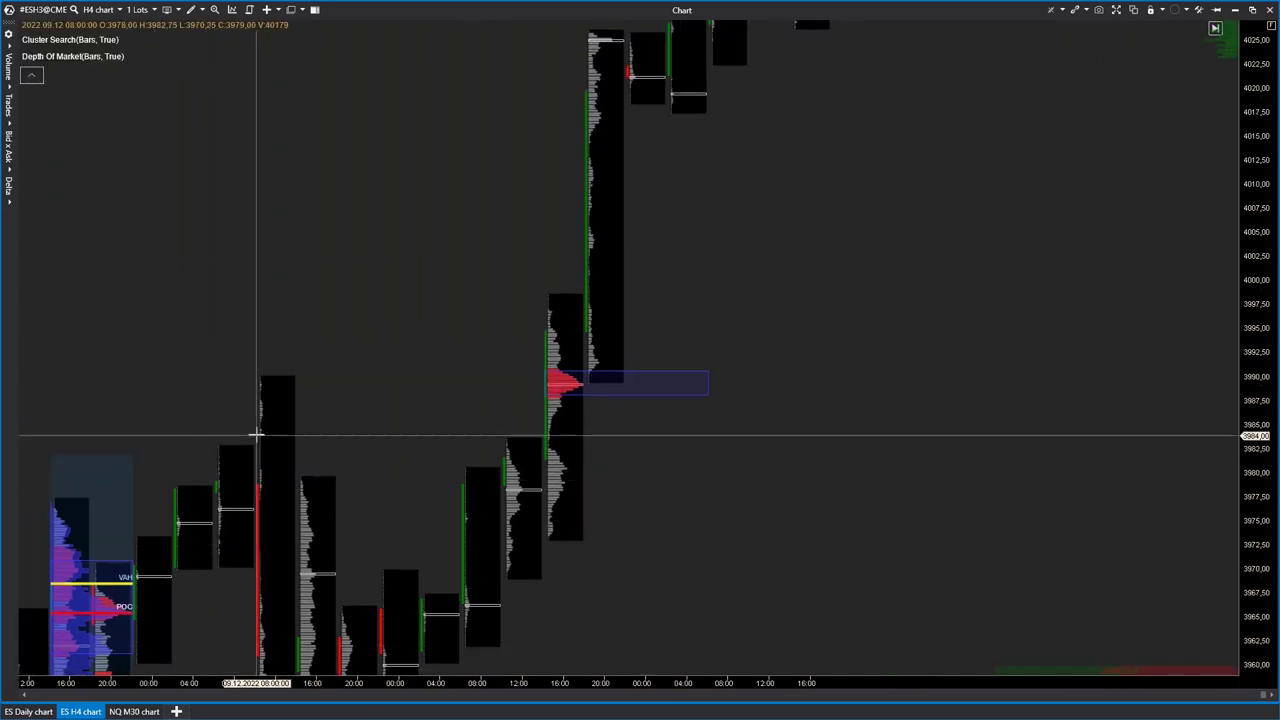
right_click(289, 253)
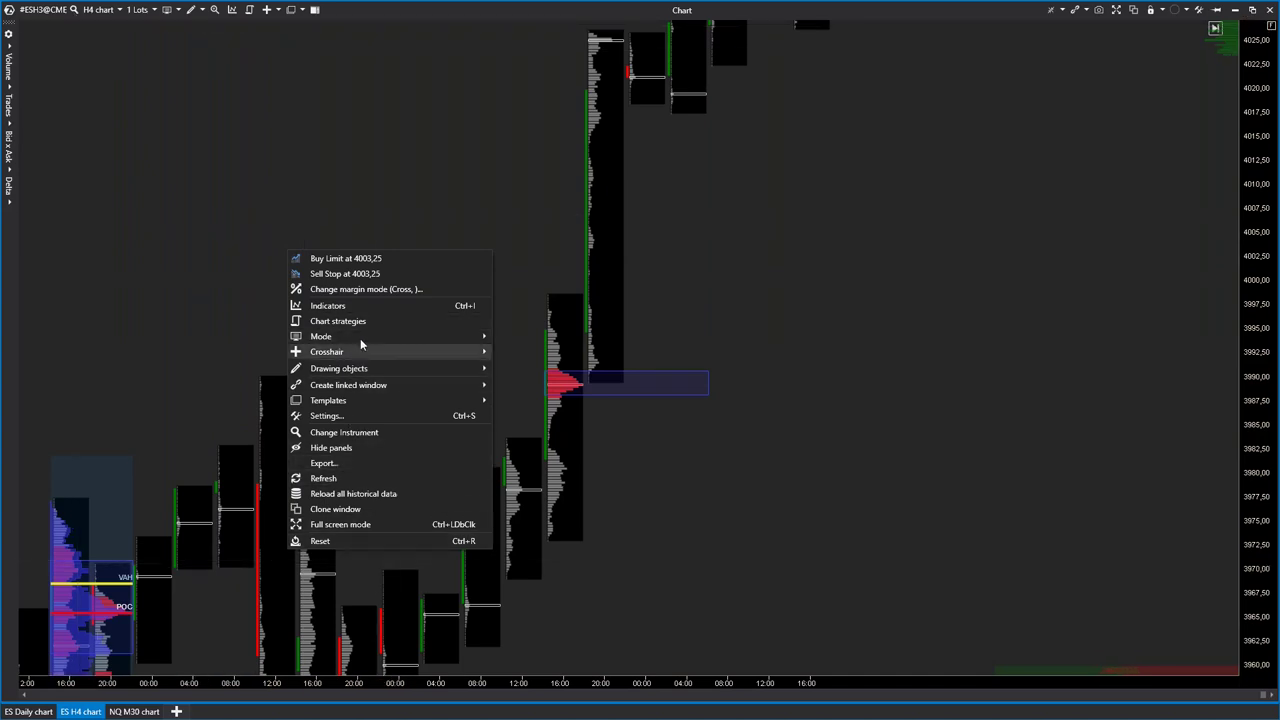
left_click(364, 514)
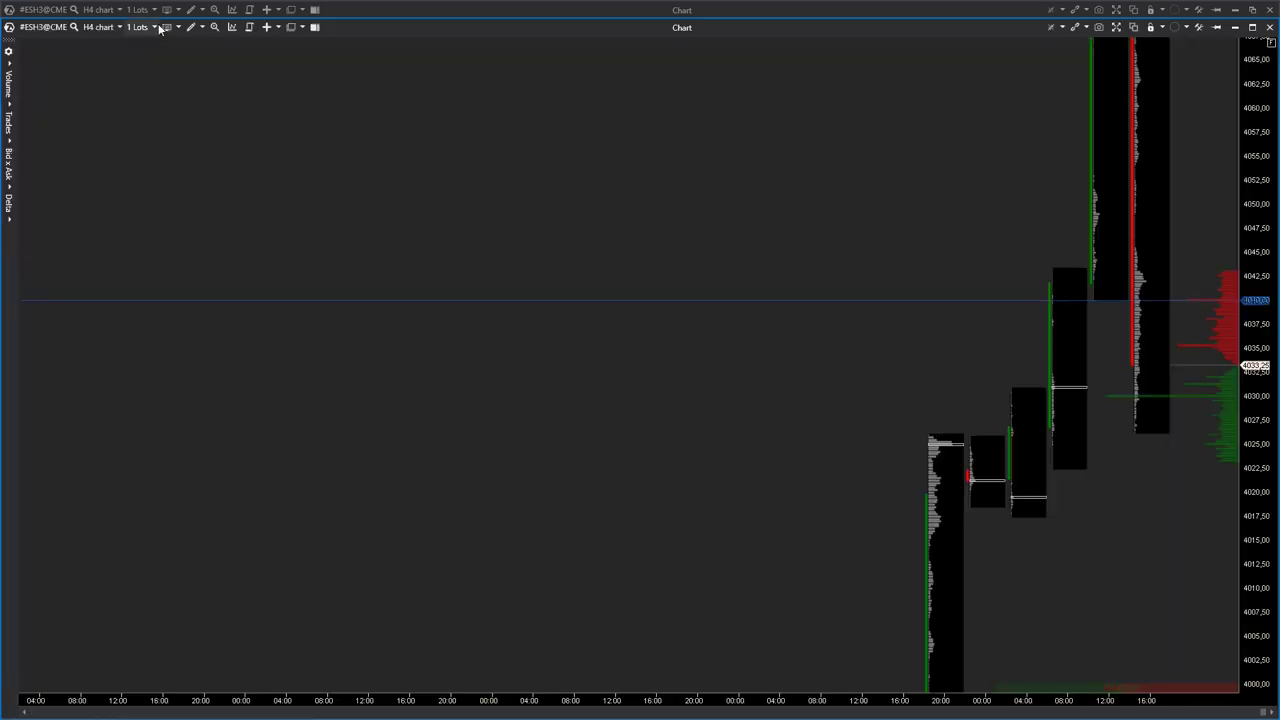
- Set the cloned ES chart to the M5 timeframe and delete its horizontal line near 4040
left_click(100, 27)
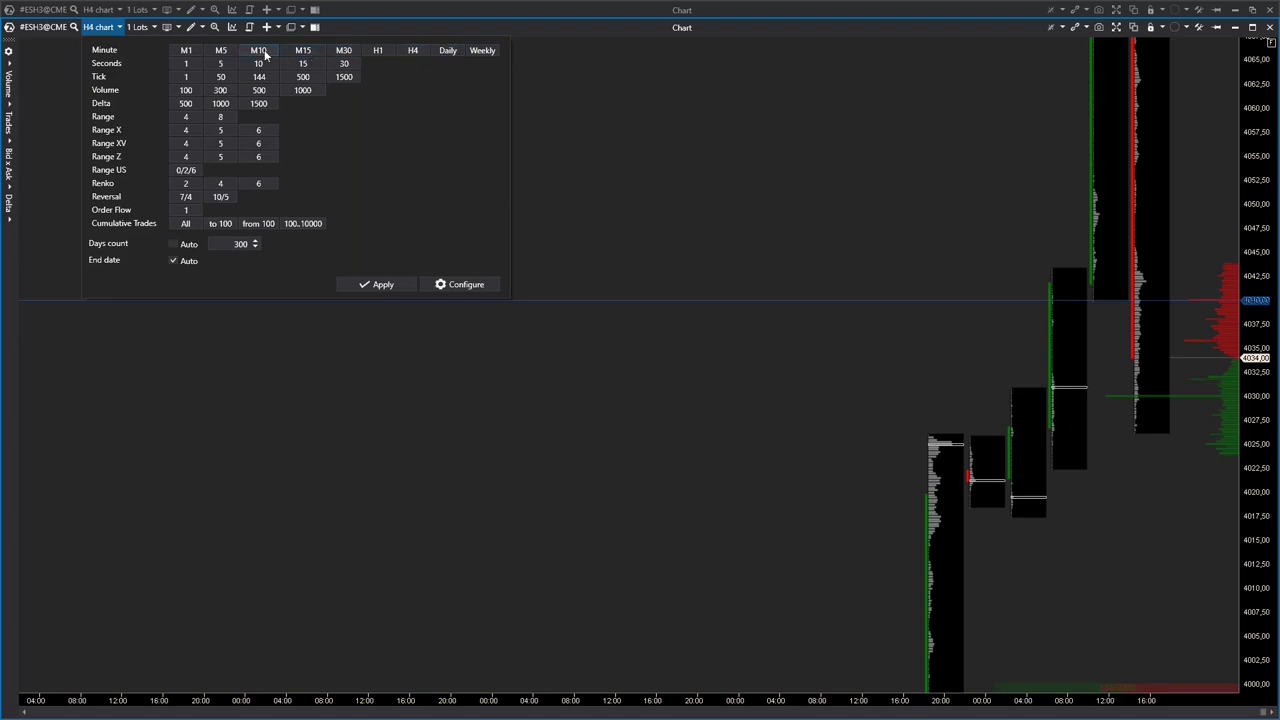
left_click(220, 50)
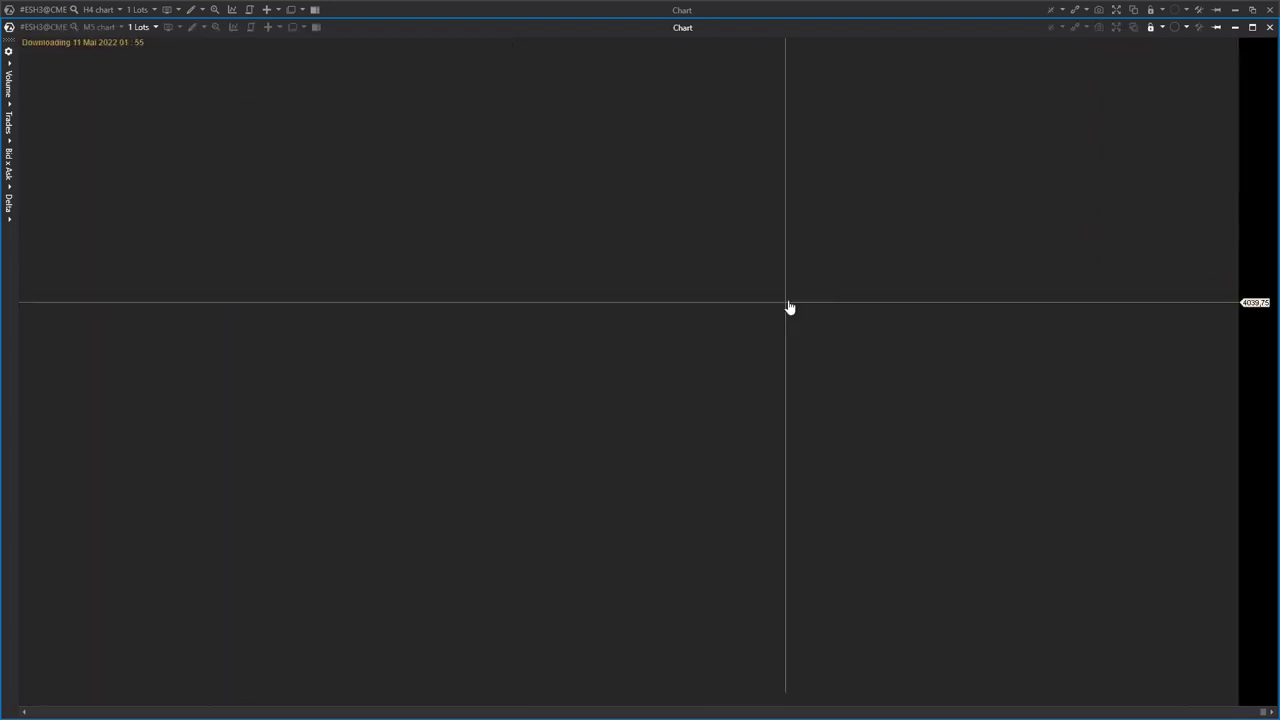
left_click(1253, 28)
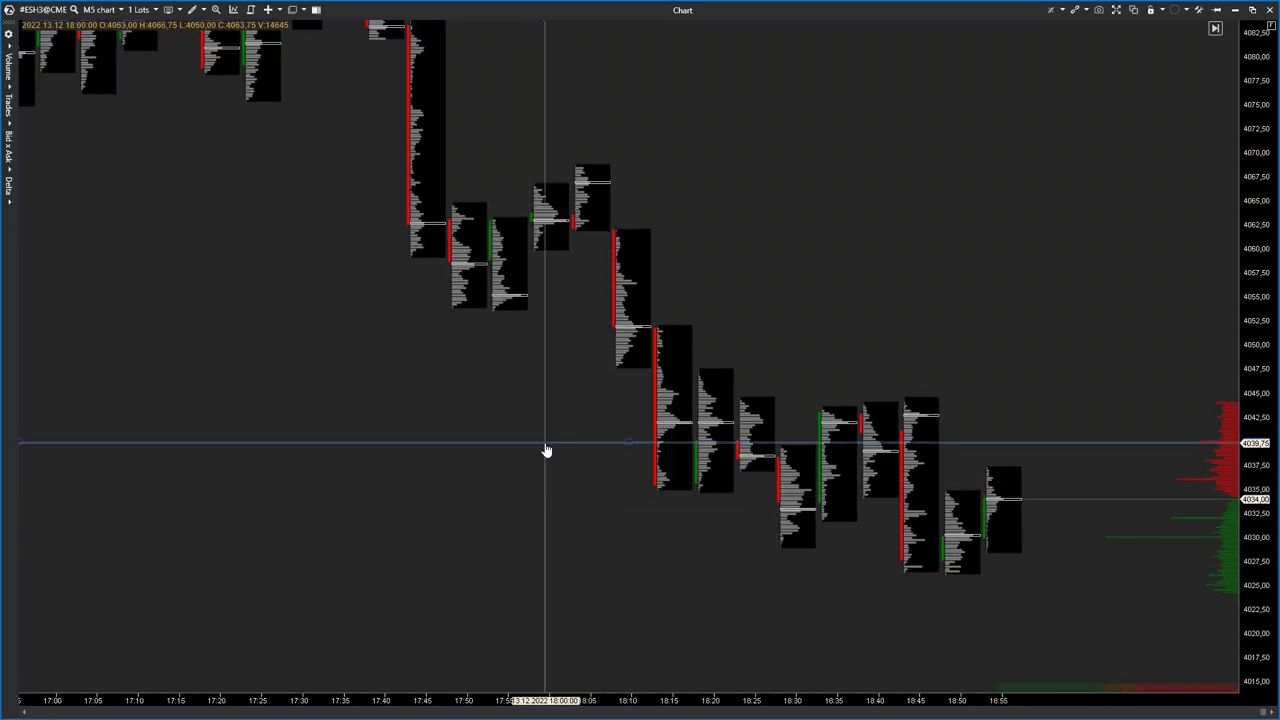
key("Delete")
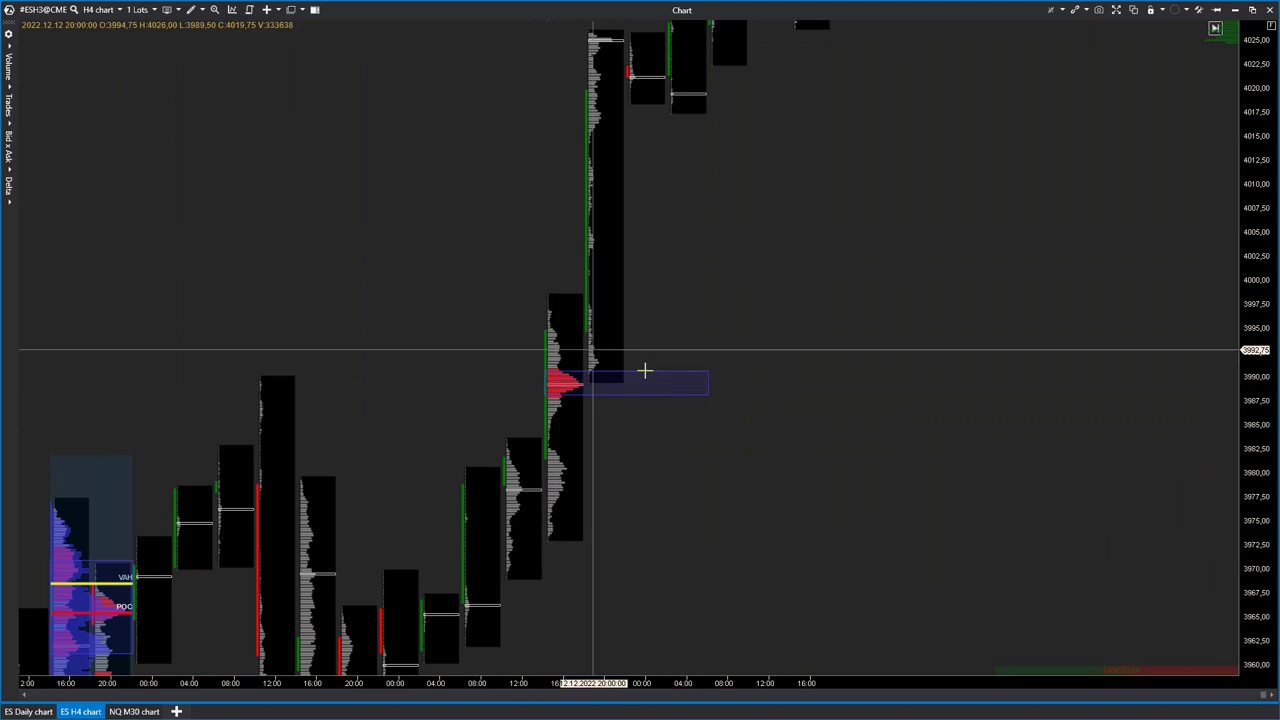
- Move the H4 chart window out of the way and maximise the cloned M5 chart window
left_click(578, 372)
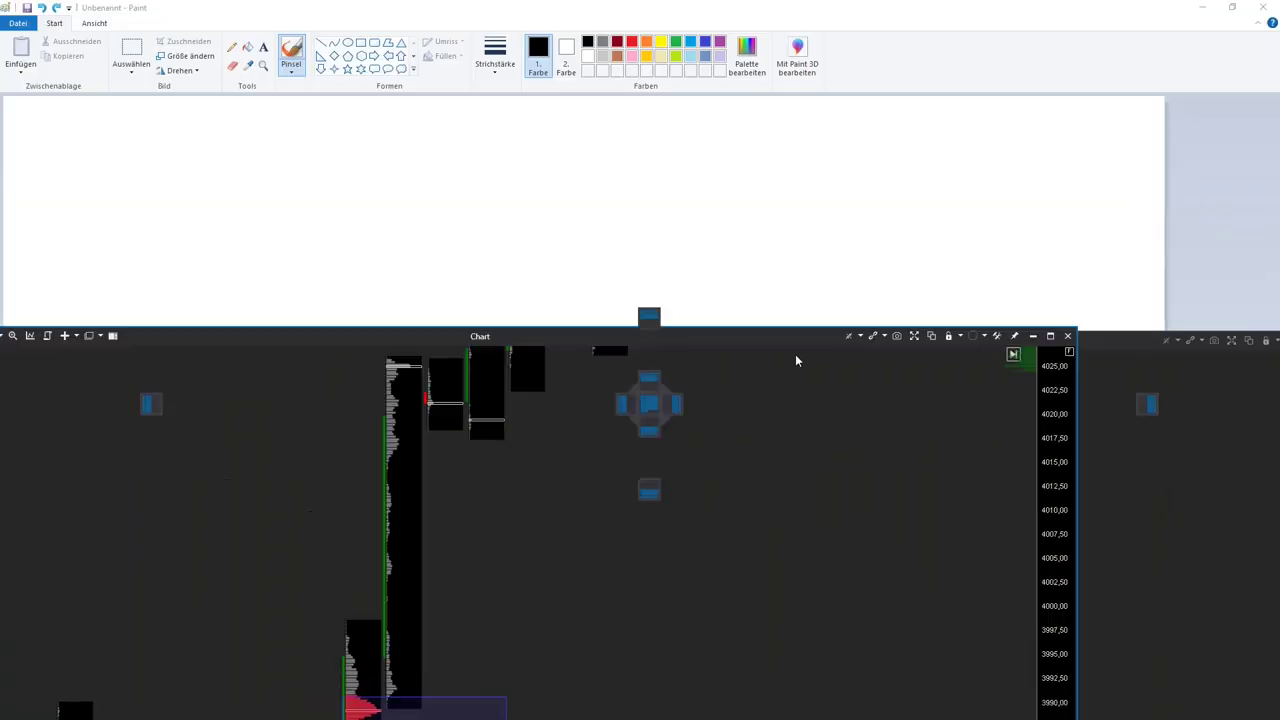
left_click_drag(795, 354, 1114, 400)
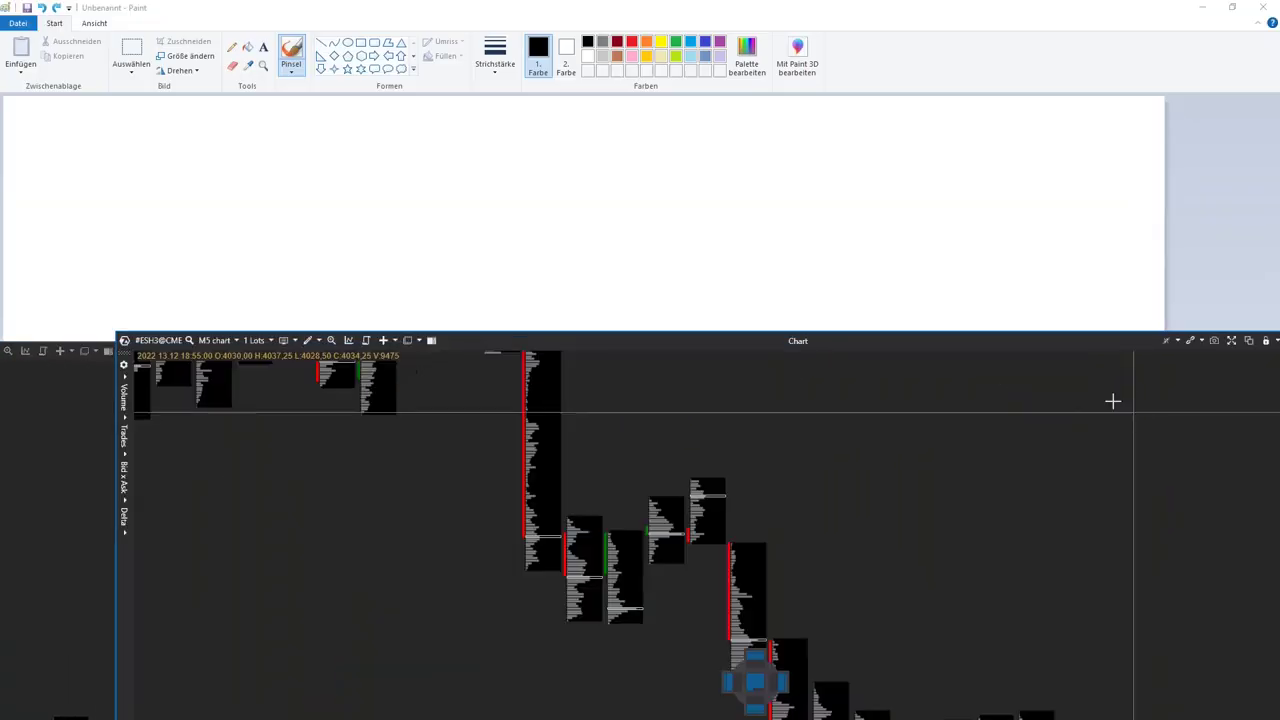
mouse_move(683, 341)
left_mouse_down()
mouse_move(682, 296)
mouse_move(624, 144)
left_mouse_up()
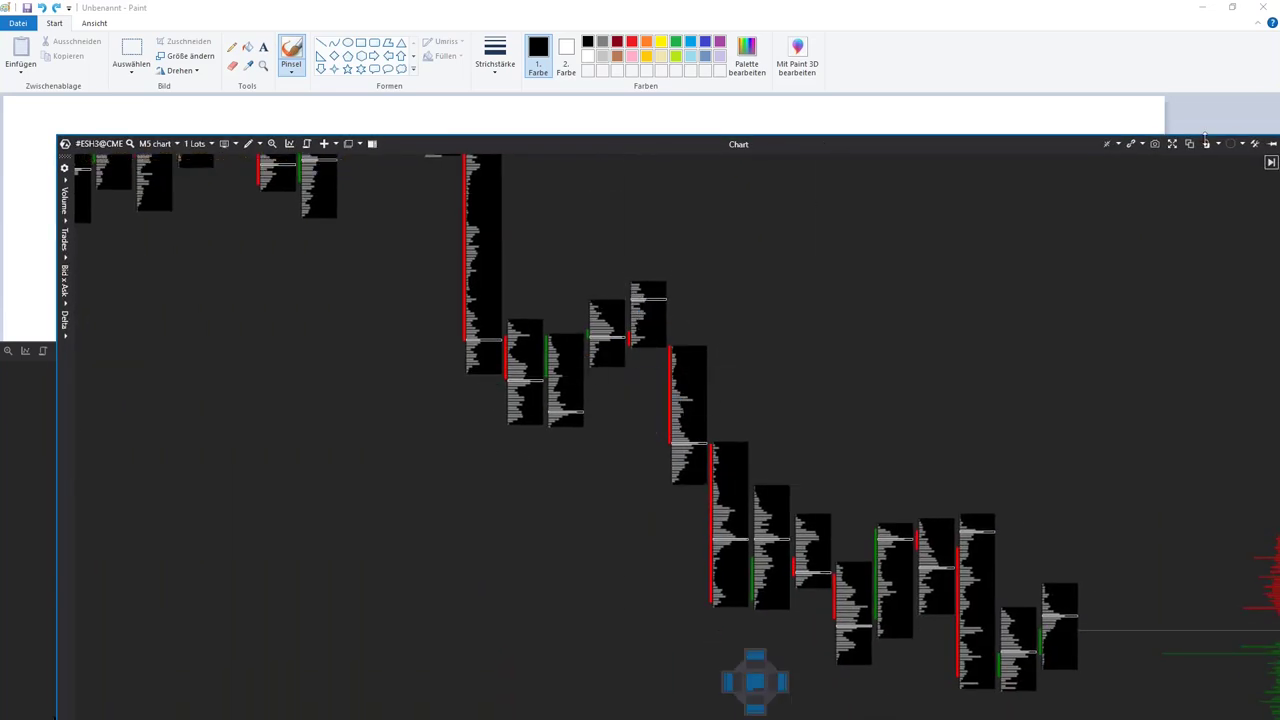
left_click_drag(1021, 142, 935, 143)
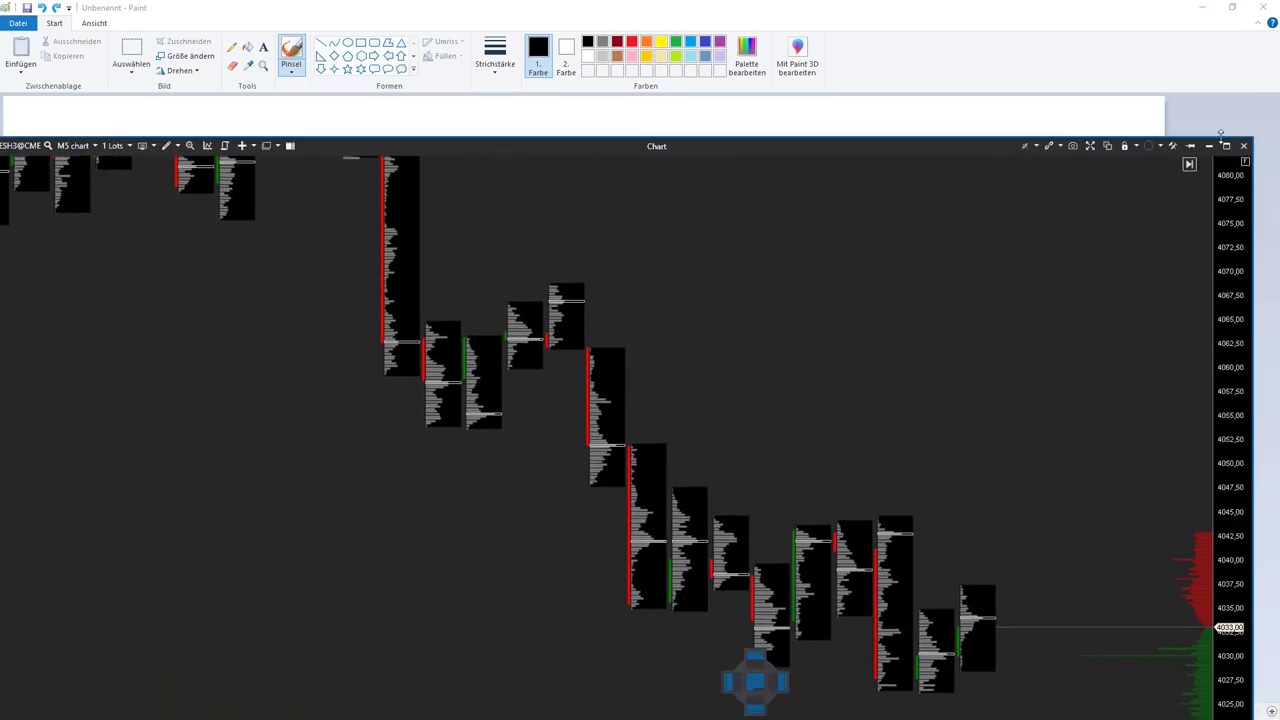
left_click(1226, 145)
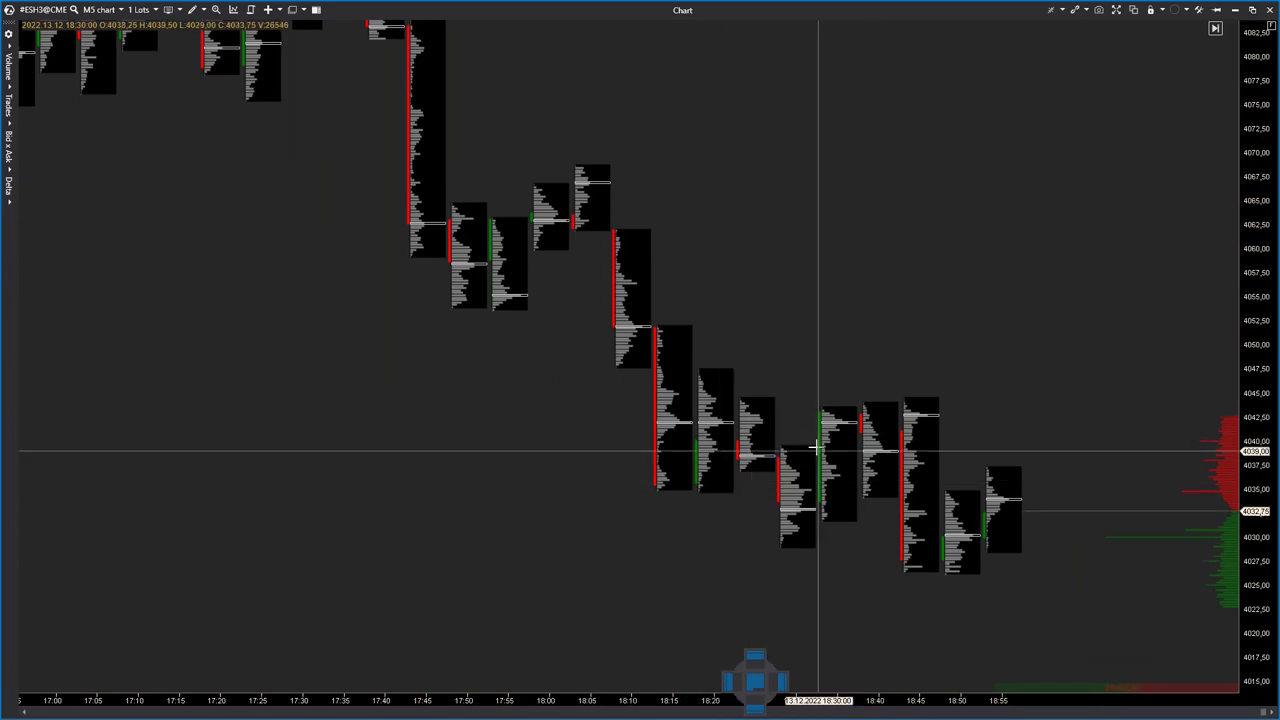
- Examine the ES M5 volume profiles of 13 December from the evening sell-off back to the late-morning candles
left_click_drag(462, 698, 558, 700)
left_click_drag(472, 340, 577, 571)
left_click_drag(496, 495, 657, 549)
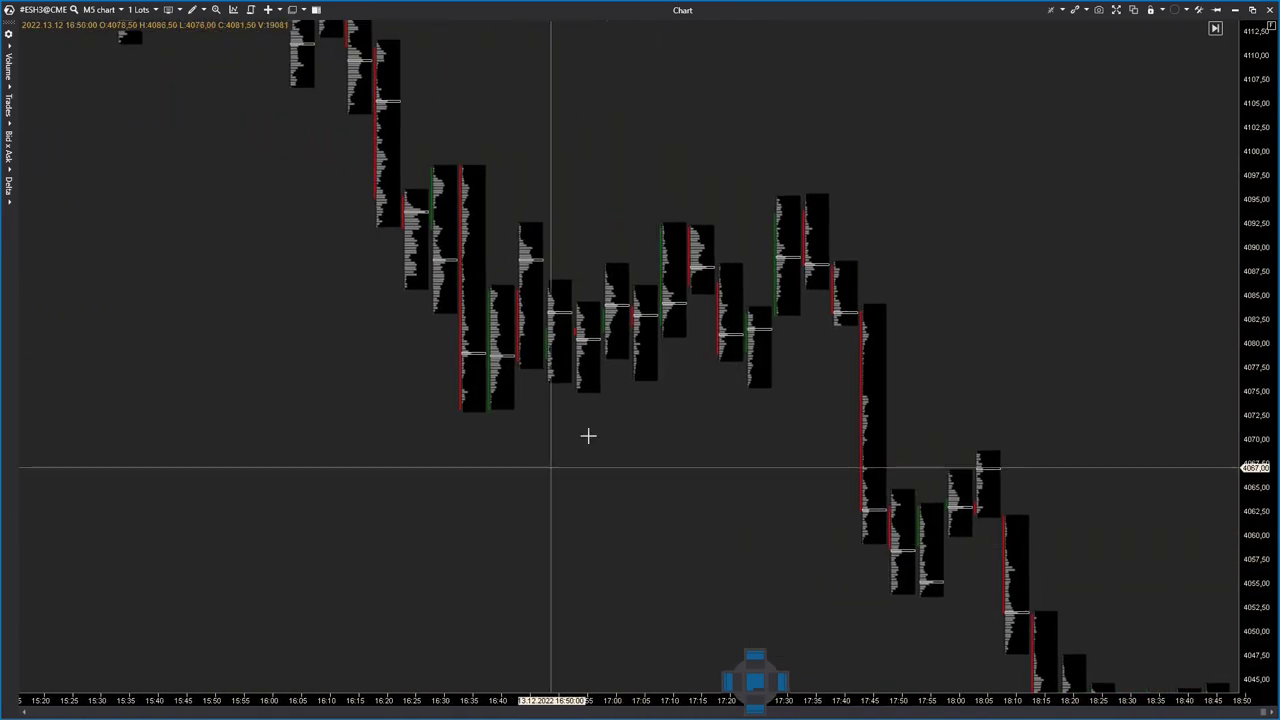
left_click_drag(1242, 406, 1240, 150)
left_click_drag(780, 340, 854, 440)
left_click_drag(556, 700, 420, 700)
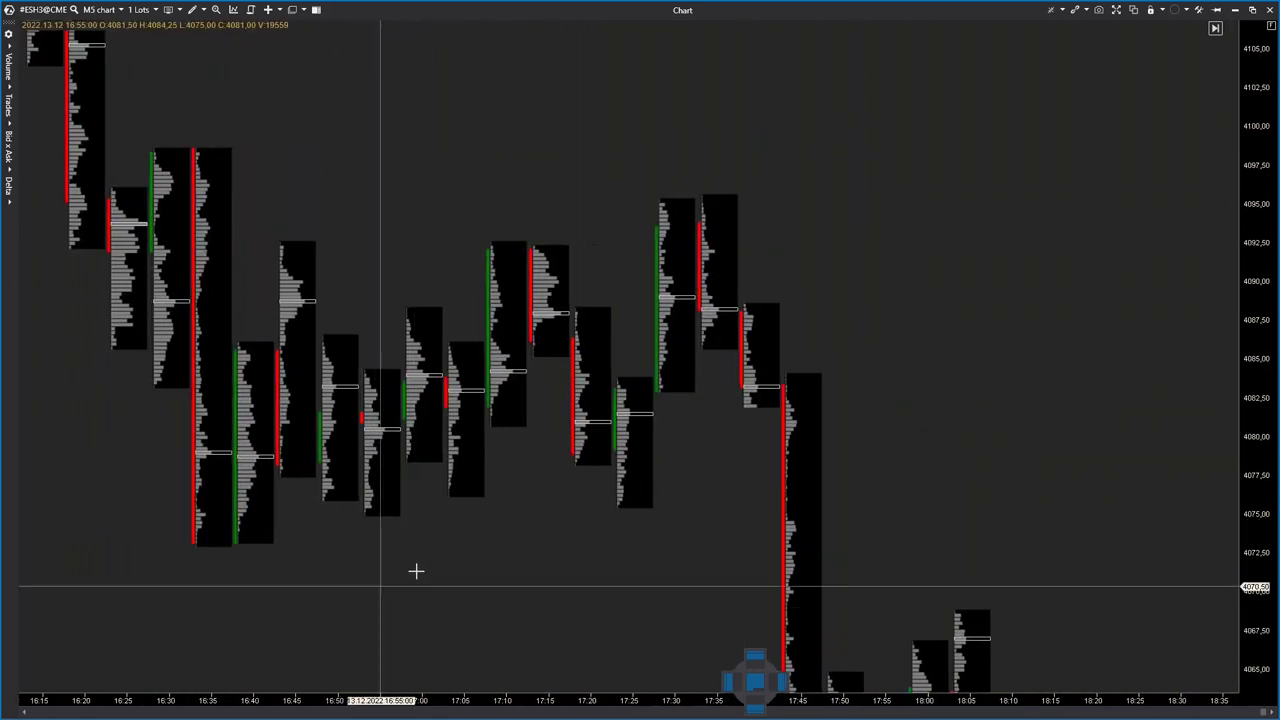
left_click_drag(414, 571, 508, 548)
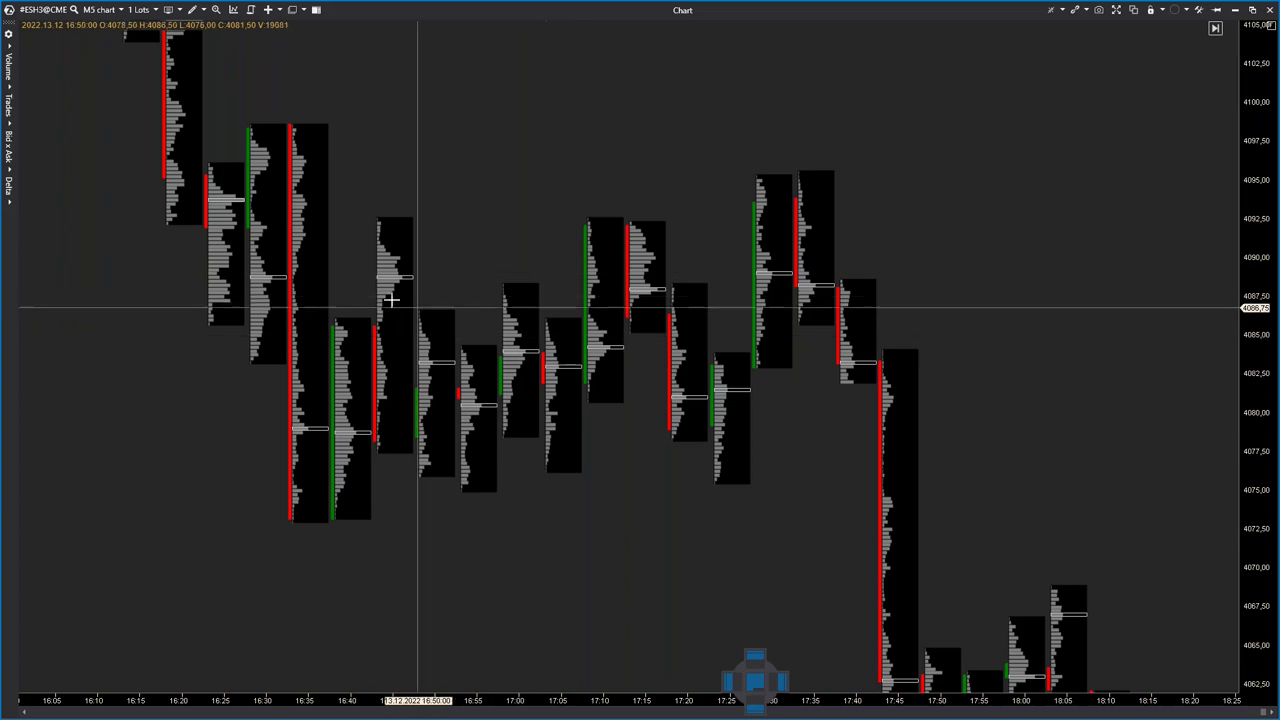
left_click_drag(314, 296, 622, 540)
left_click_drag(401, 337, 549, 491)
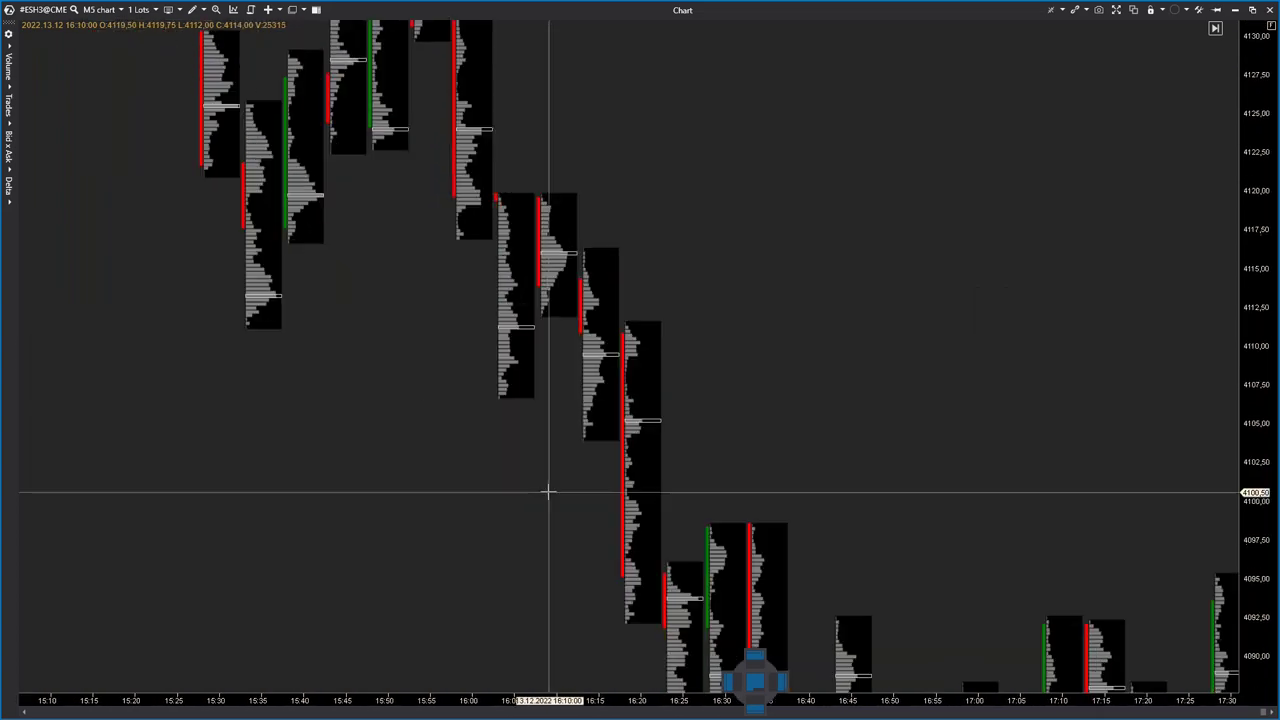
left_click_drag(266, 351, 425, 465)
left_click_drag(315, 102, 663, 503)
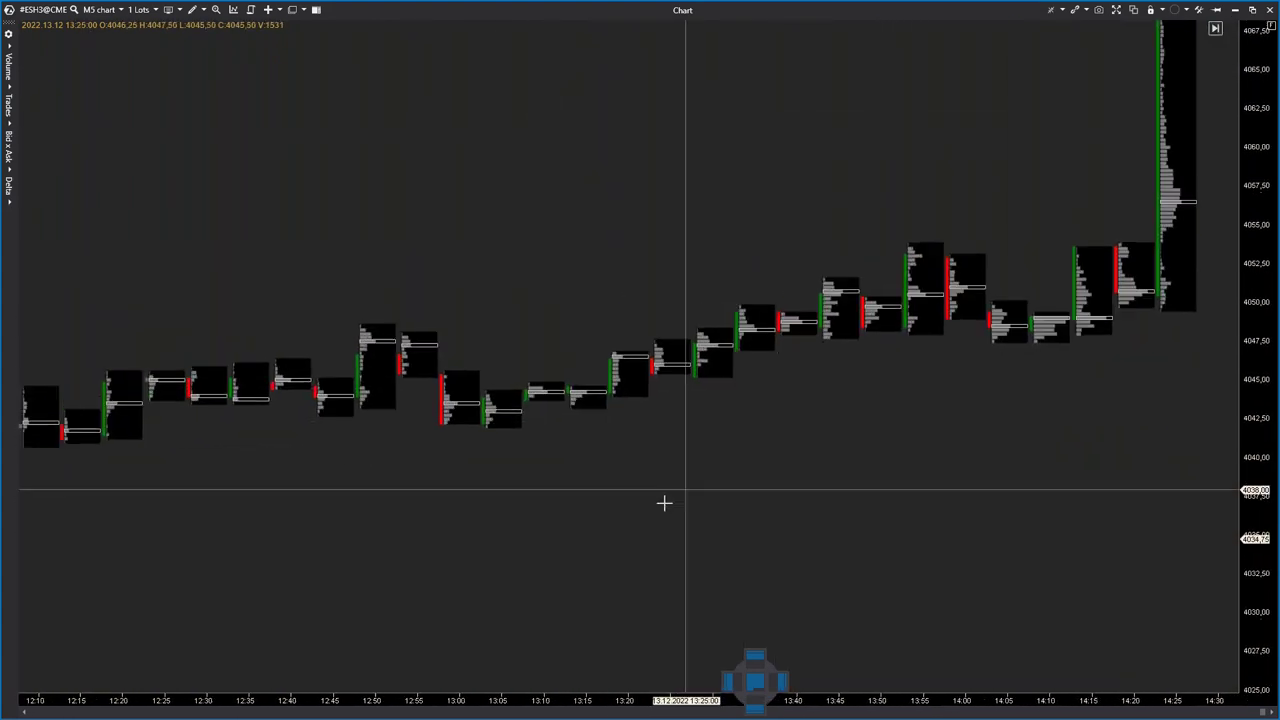
left_click_drag(550, 700, 590, 700)
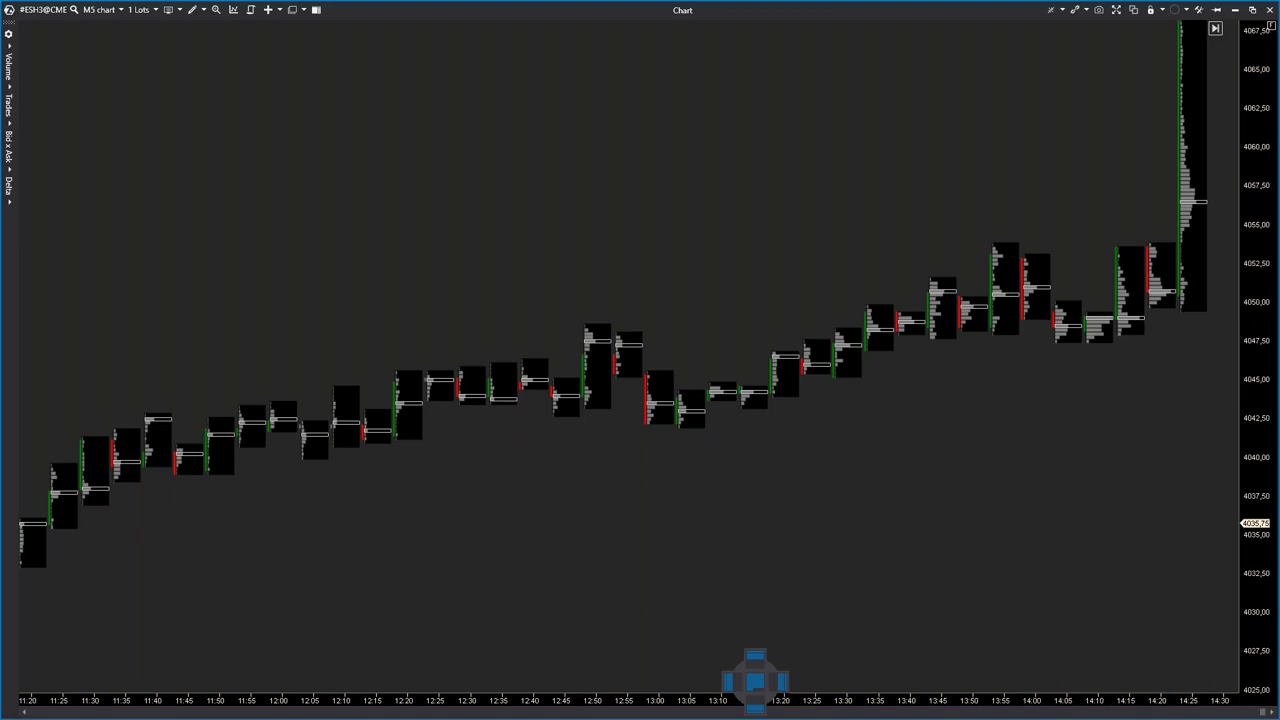
- Minimise the M5 chart and maximise the ES H4 chart, showing the 8 to 12 December profiles
left_click(1235, 14)
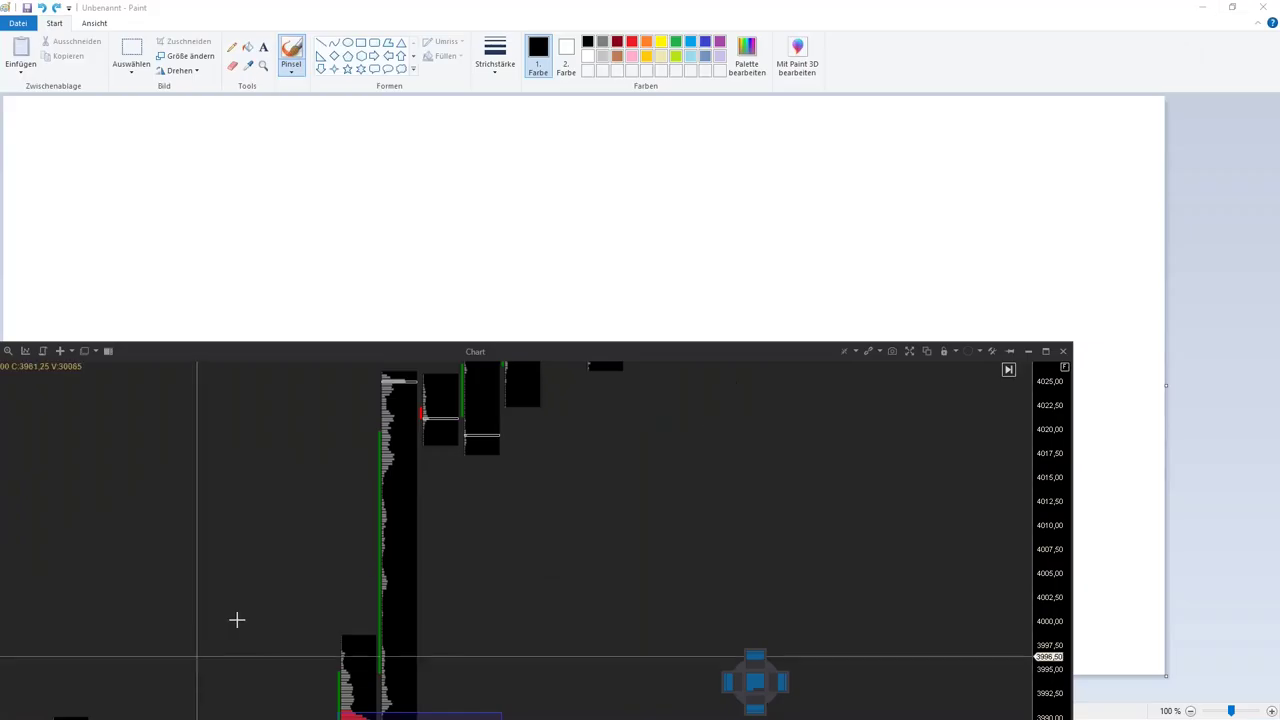
left_click(1046, 351)
left_click_drag(526, 500, 834, 286)
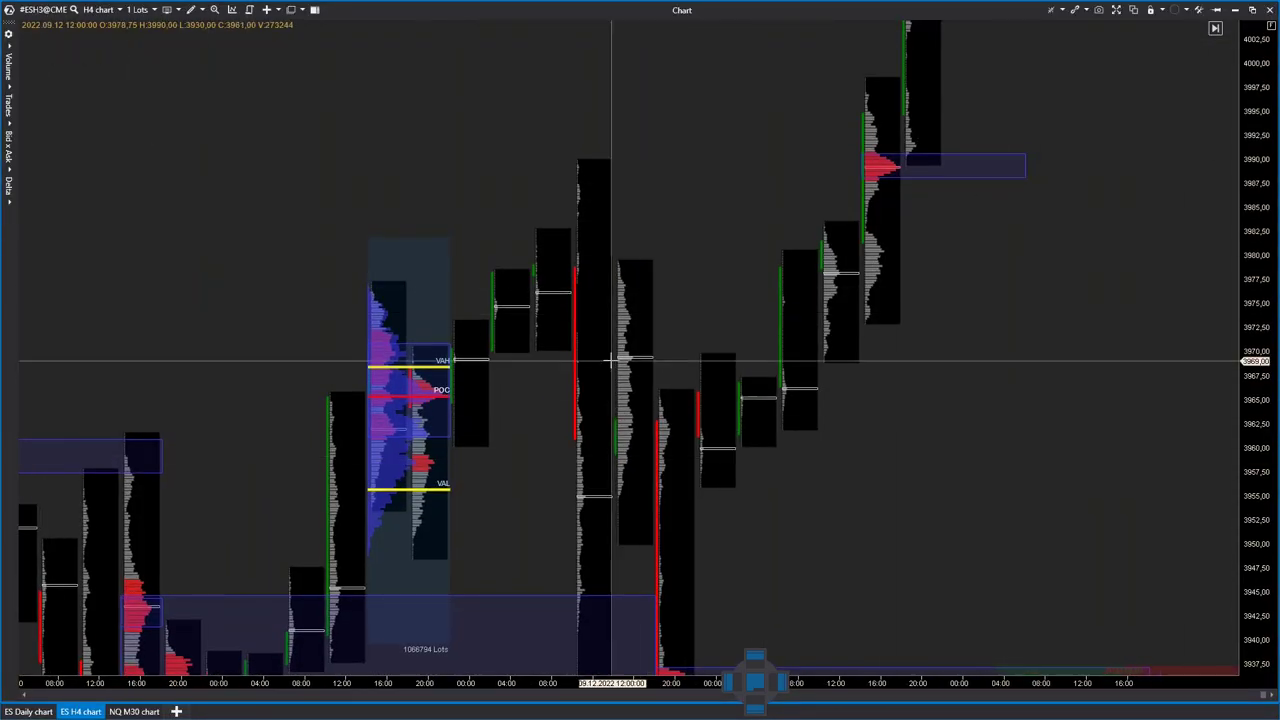
- Clone the ES H4 chart window and change the copy's instrument to COMEX Gold (GC)
right_click(256, 304)
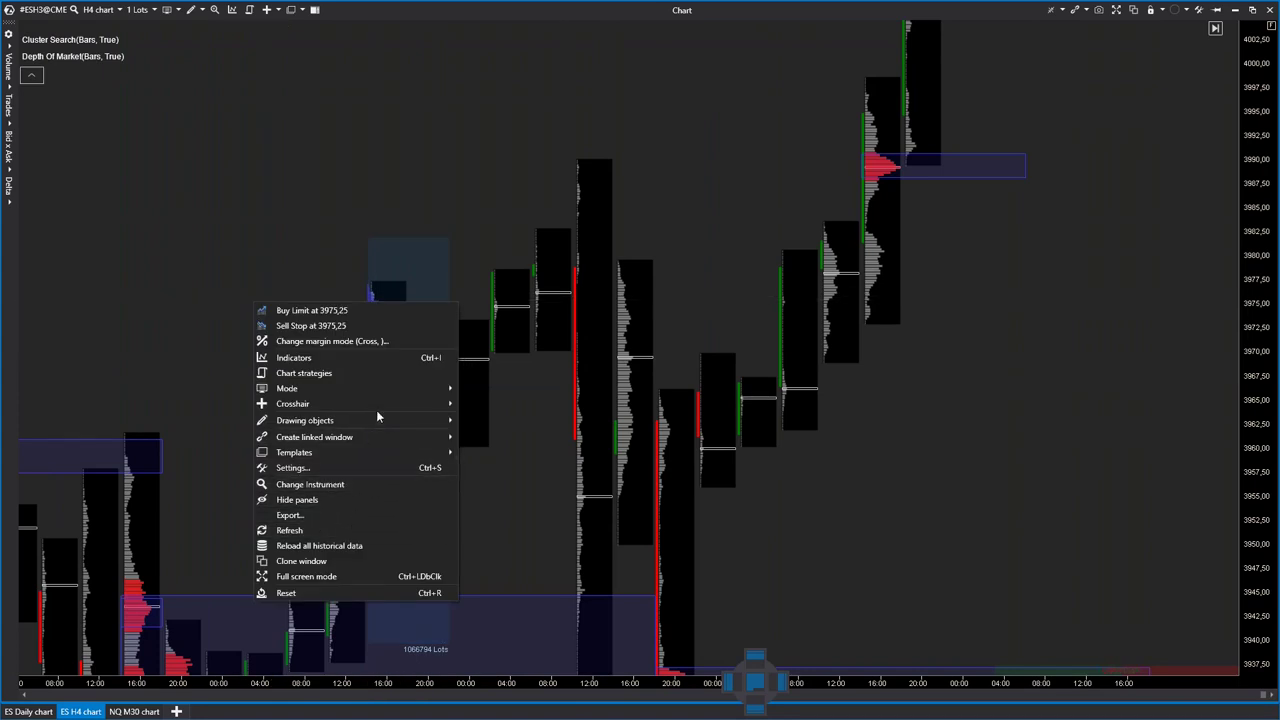
left_click(341, 556)
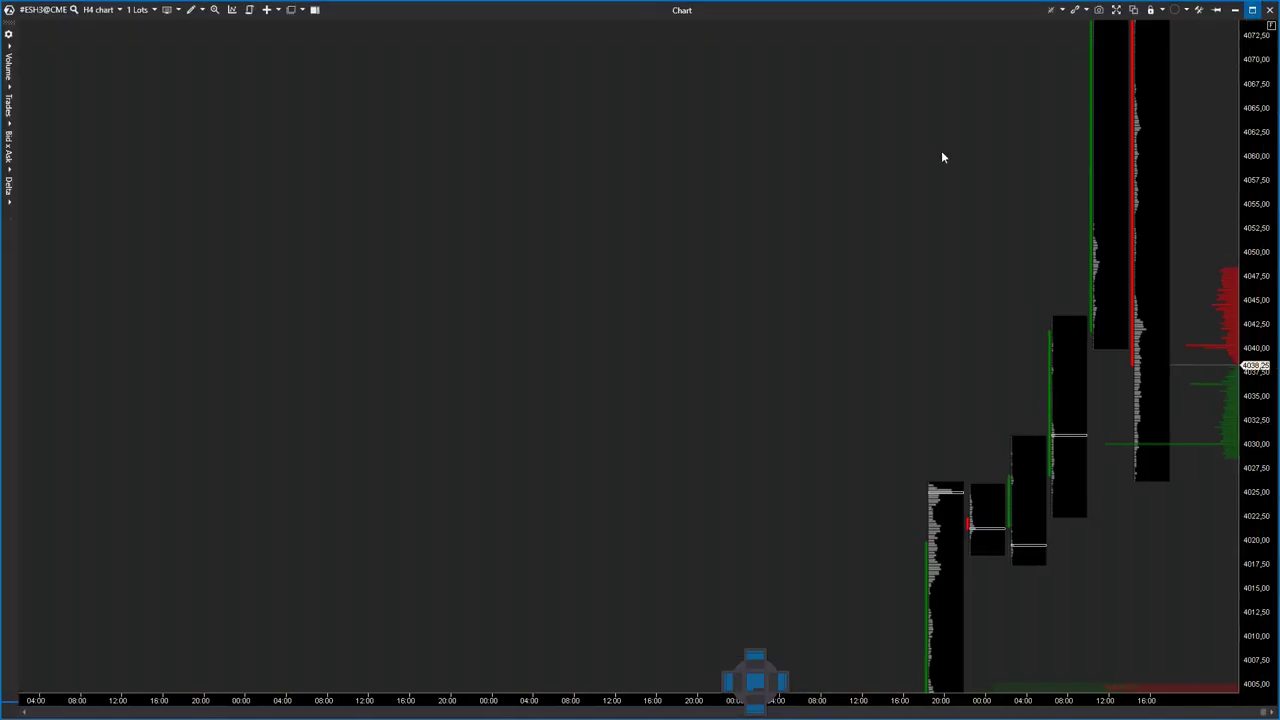
left_click(40, 9)
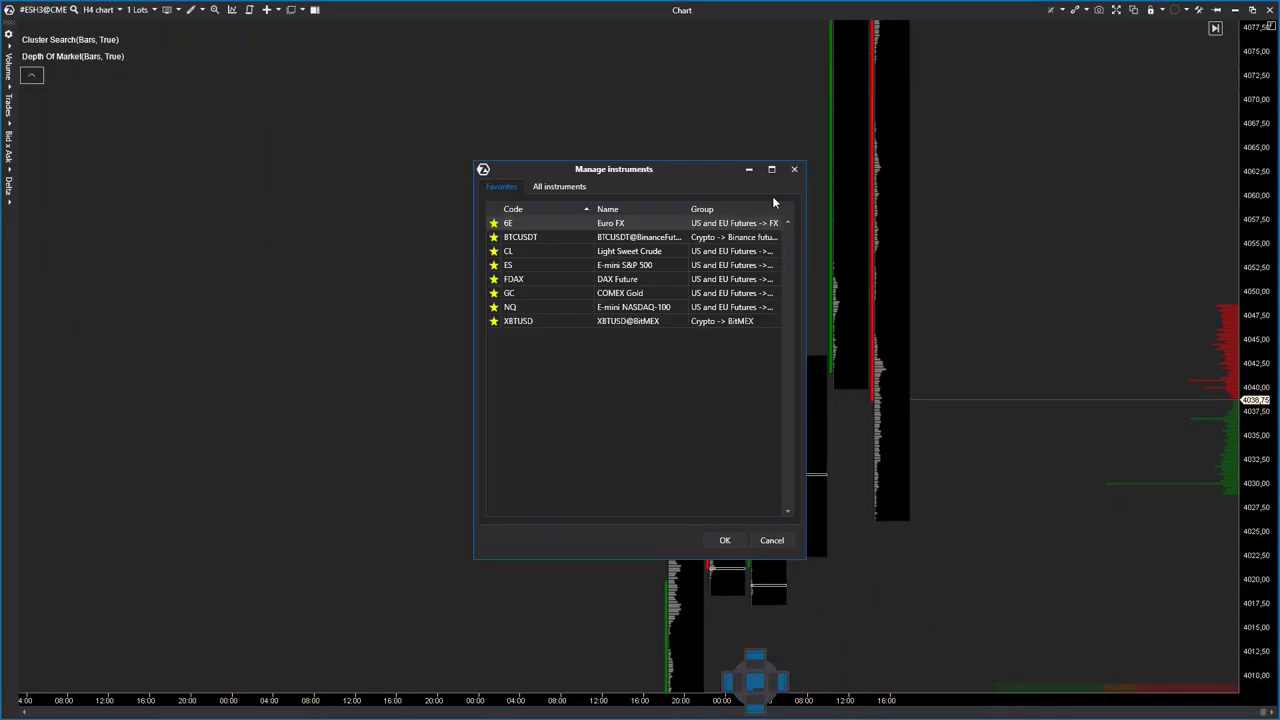
double_click(522, 296)
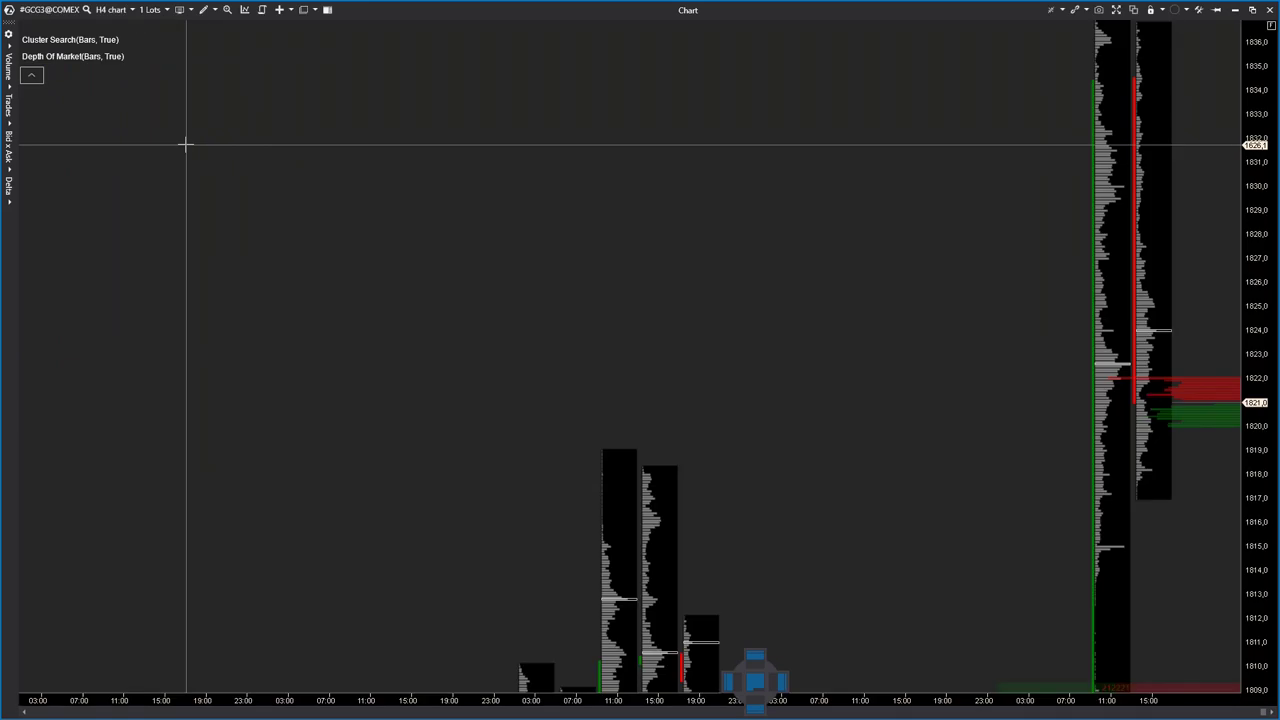
- Examine the gold H4 volume profiles from early December 2022 up to the latest candles at different chart scales
left_click_drag(1272, 128, 1269, 564)
left_click_drag(420, 630, 940, 365)
left_click_drag(601, 548, 1040, 297)
scroll(894, 329, "up", 10)
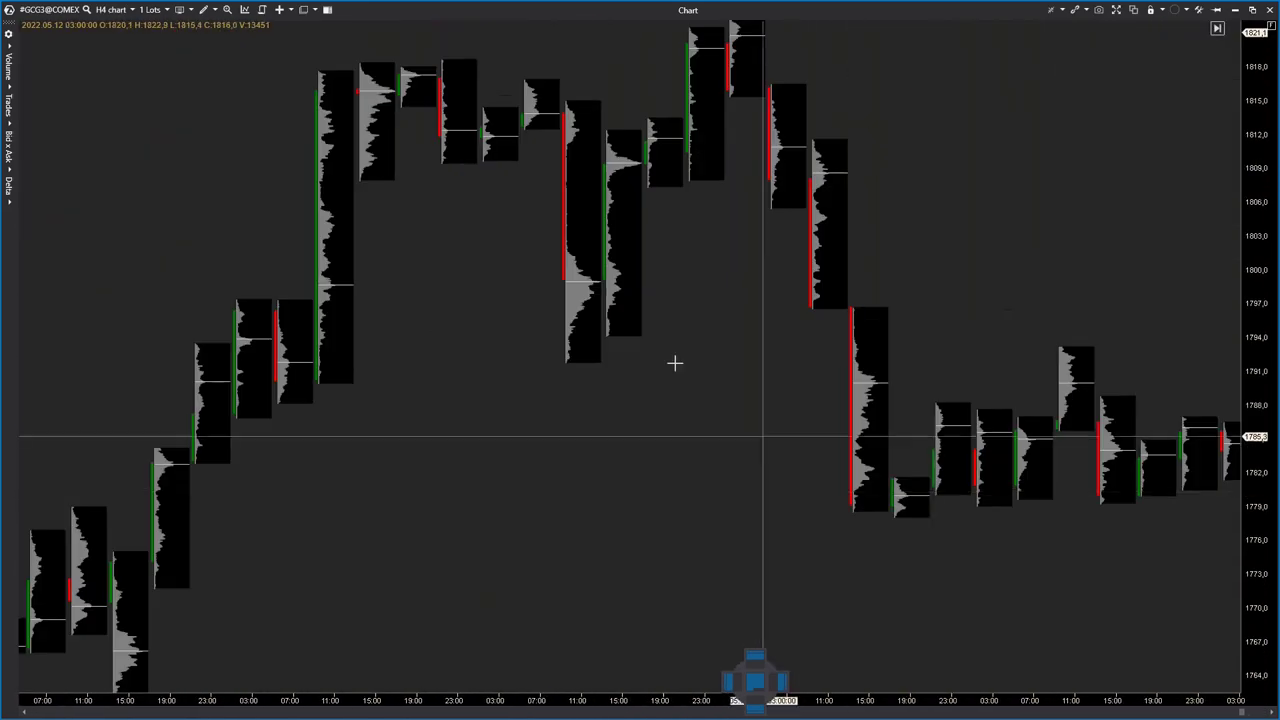
left_click_drag(623, 276, 260, 90)
left_click_drag(1254, 163, 1240, 490)
left_click_drag(891, 495, 329, 630)
scroll(757, 376, "up", 2)
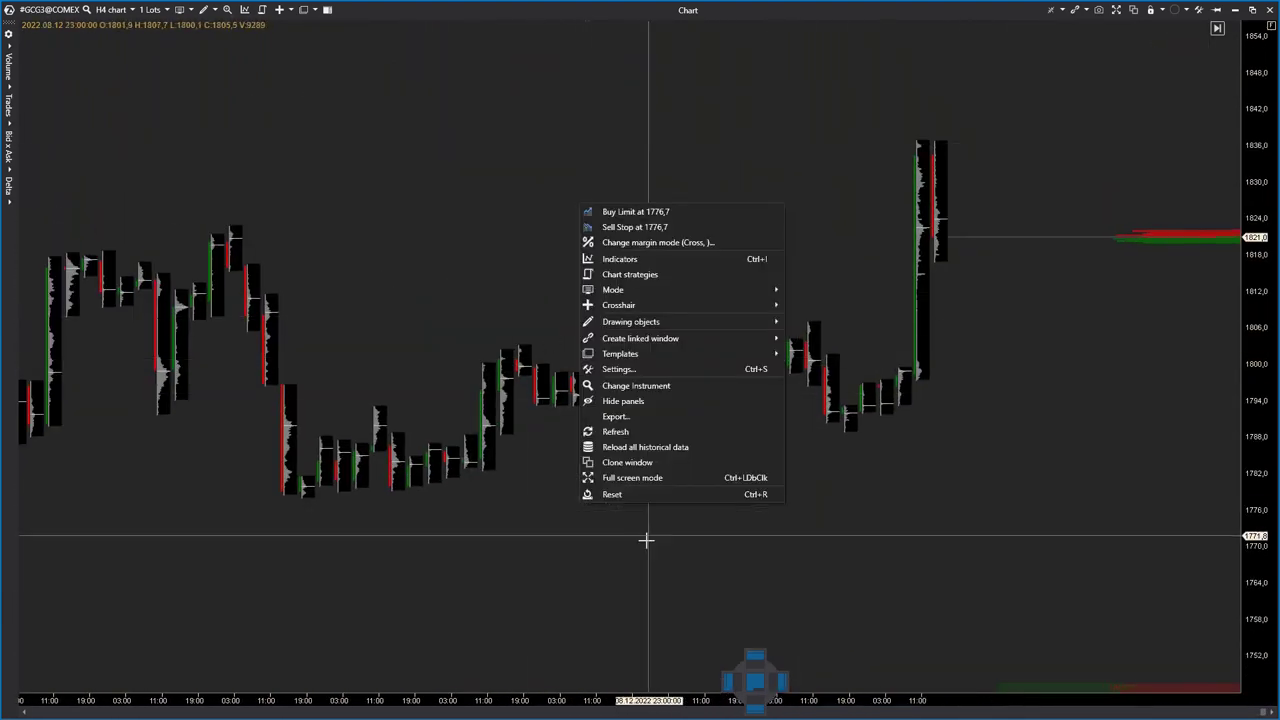
- Remove the Depth Of Market indicator from the gold H4 chart, keeping Cluster Search
left_click(621, 259)
left_click(525, 377)
left_click(588, 517)
left_click(758, 540)
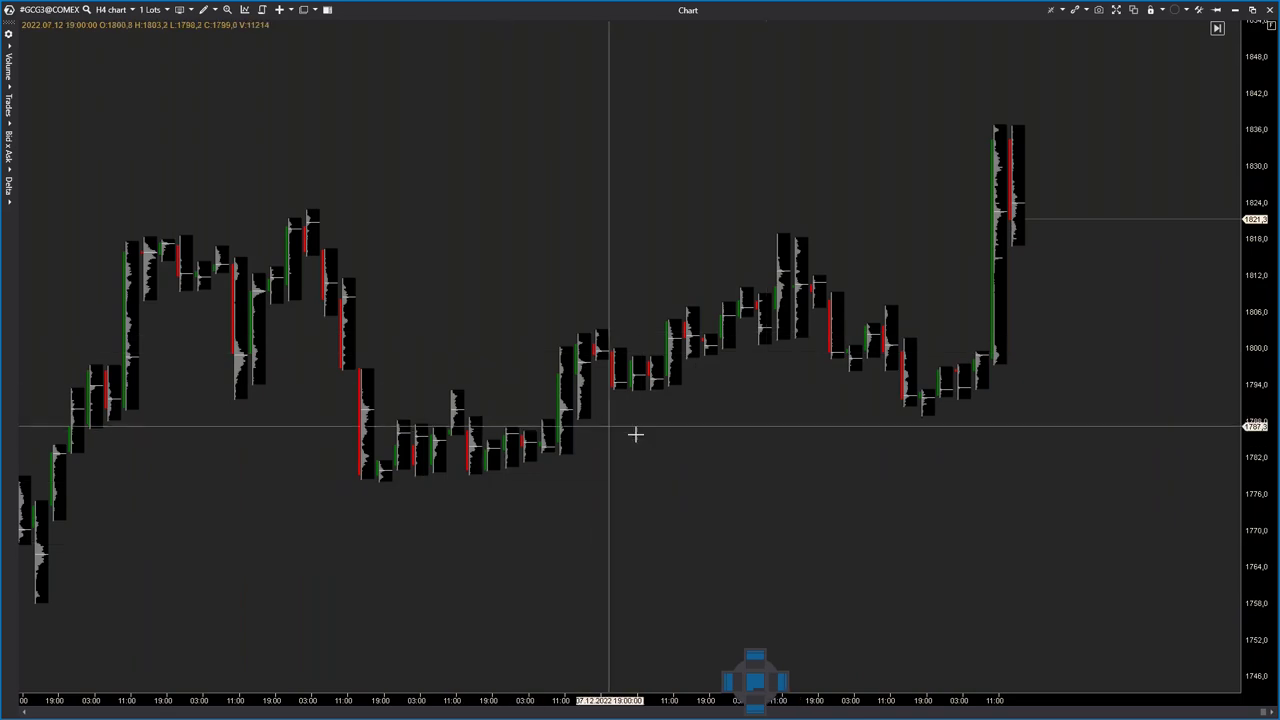
scroll(555, 498, "left", 3)
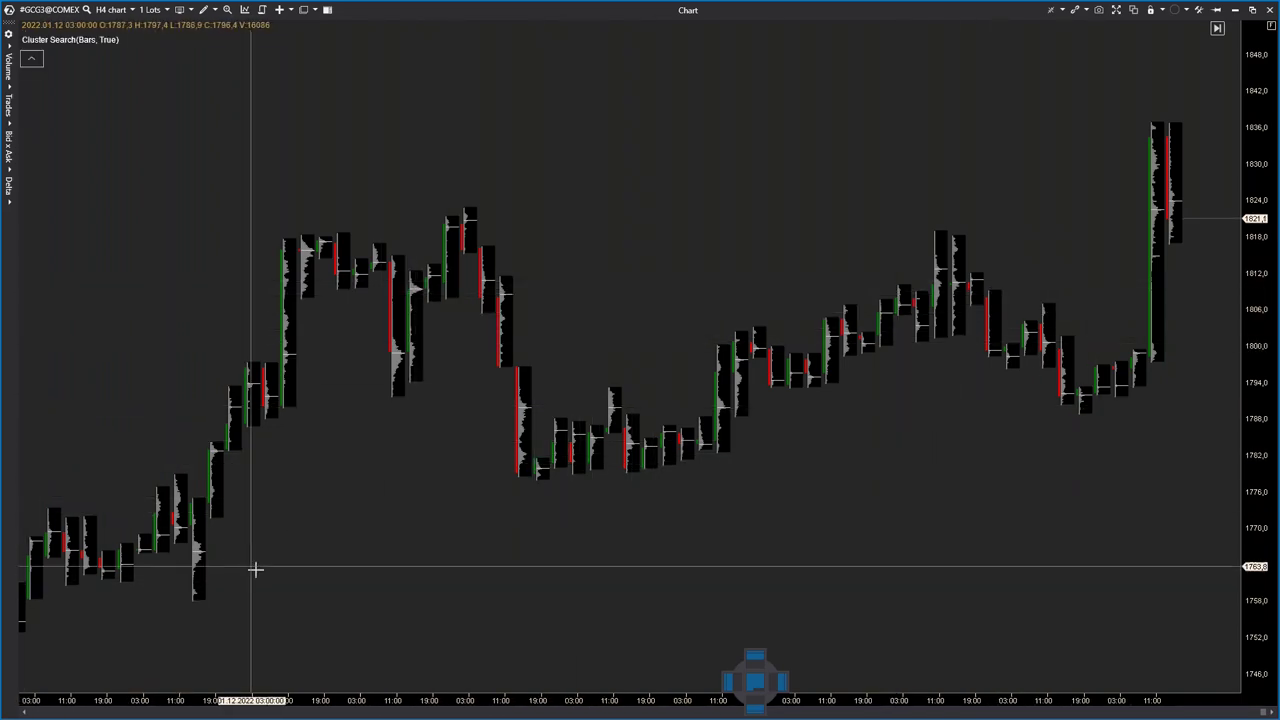
- Set the Cluster Search indicator's minimum volume value to 4,000 on the gold H4 chart and apply it
right_click(392, 167)
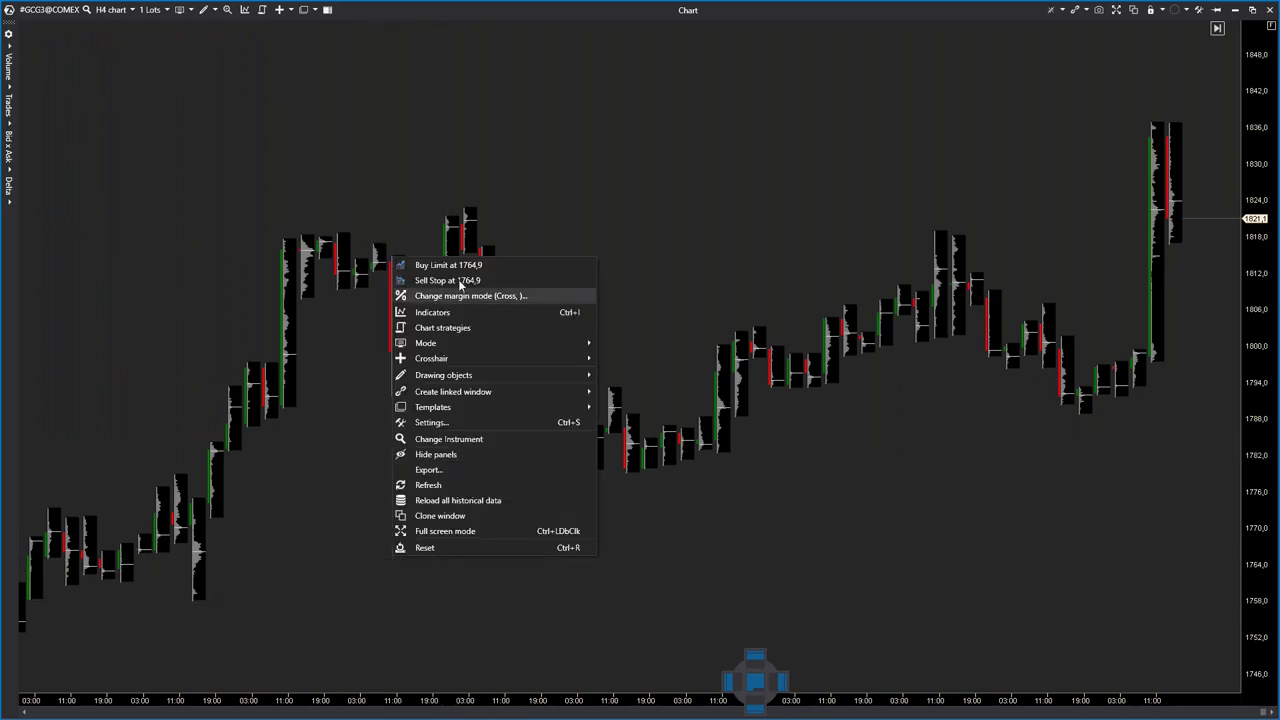
left_click(485, 231)
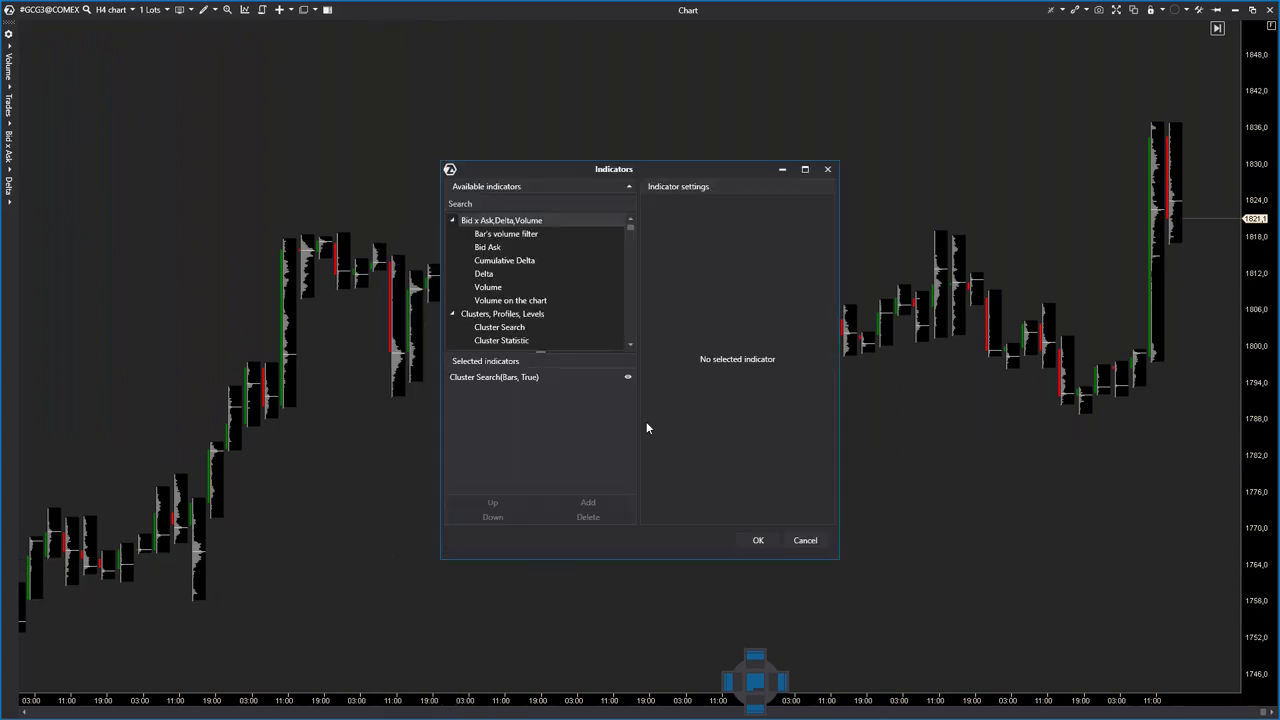
left_click(476, 378)
left_click_drag(682, 166, 910, 128)
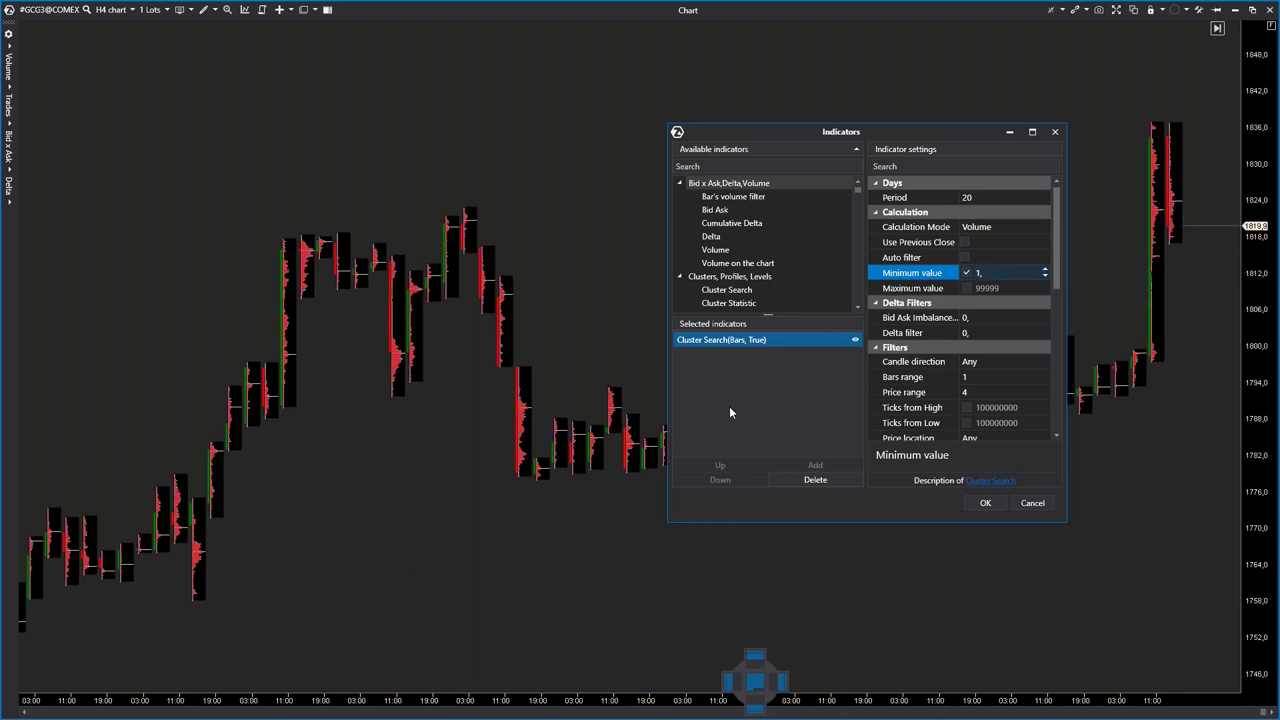
left_click_drag(768, 136, 604, 203)
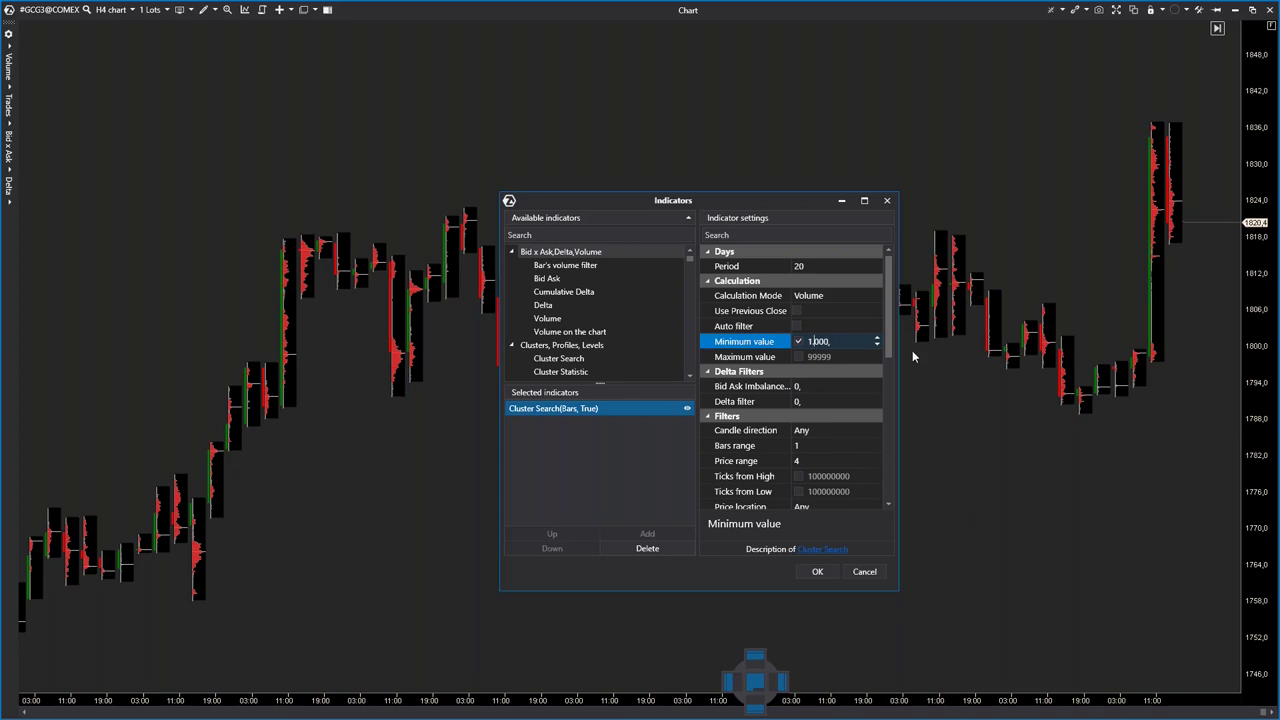
type("5")
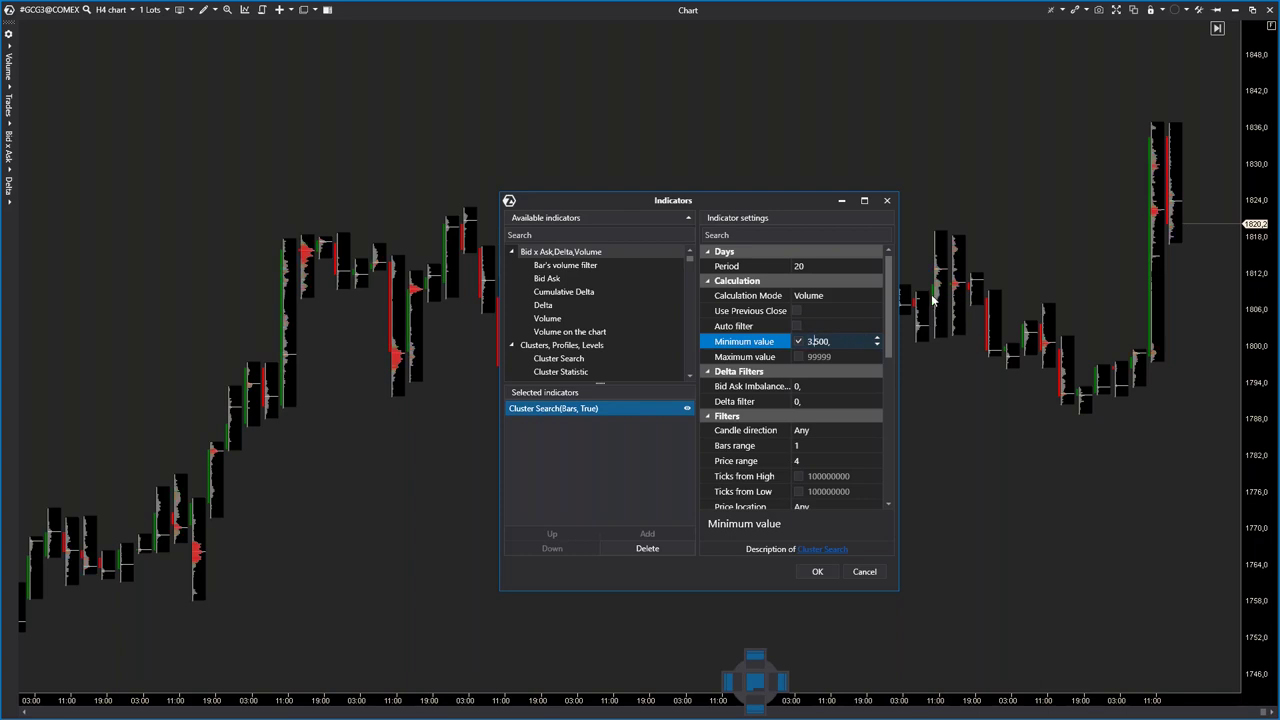
left_click_drag(769, 204, 640, 545)
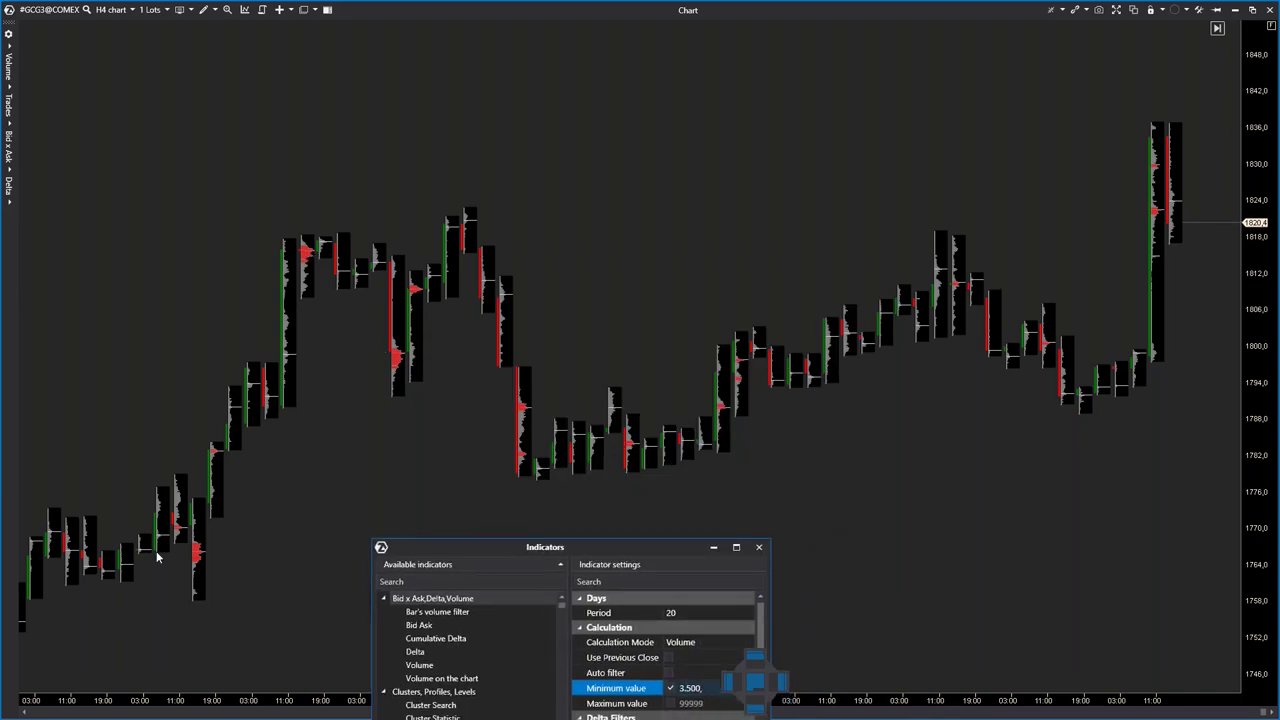
left_click_drag(653, 551, 866, 204)
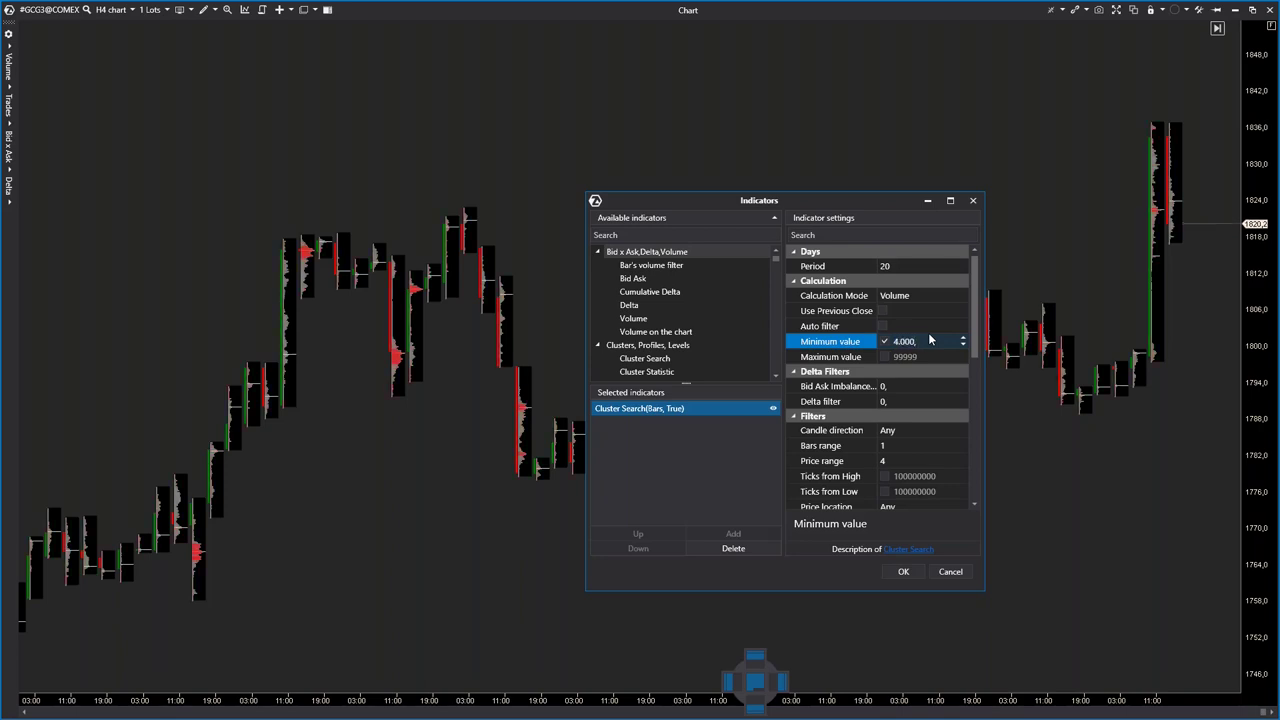
left_click(900, 573)
- Look back through the gold H4 history to the mid-November 2022 peak for candles with highlighted volume clusters
scroll(860, 543, "up", 10)
scroll(668, 455, "up", 10)
scroll(855, 322, "up", 10)
scroll(758, 315, "up", 10)
scroll(604, 429, "up", 10)
scroll(720, 211, "down", 10)
scroll(673, 315, "down", 10)
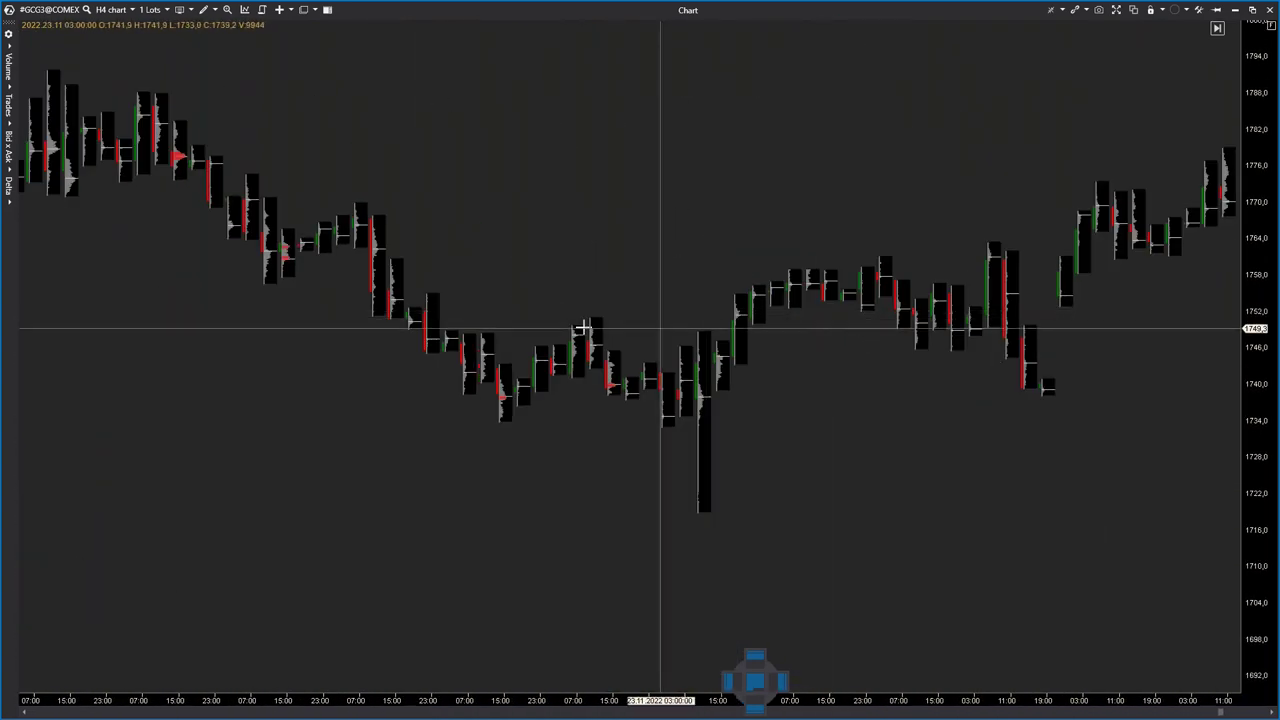
scroll(866, 333, "up", 3)
left_click_drag(865, 326, 891, 356)
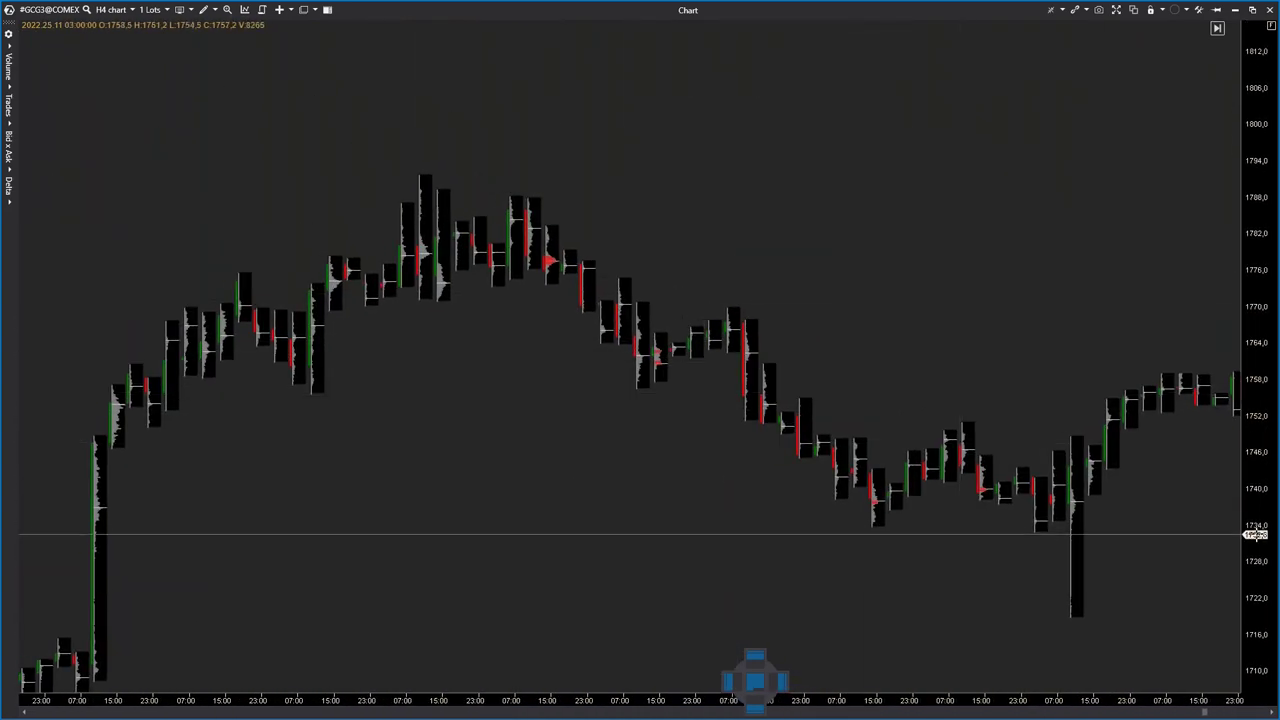
left_click_drag(1254, 534, 1217, 74)
left_click_drag(1197, 385, 1236, 512)
scroll(742, 572, "up", 3)
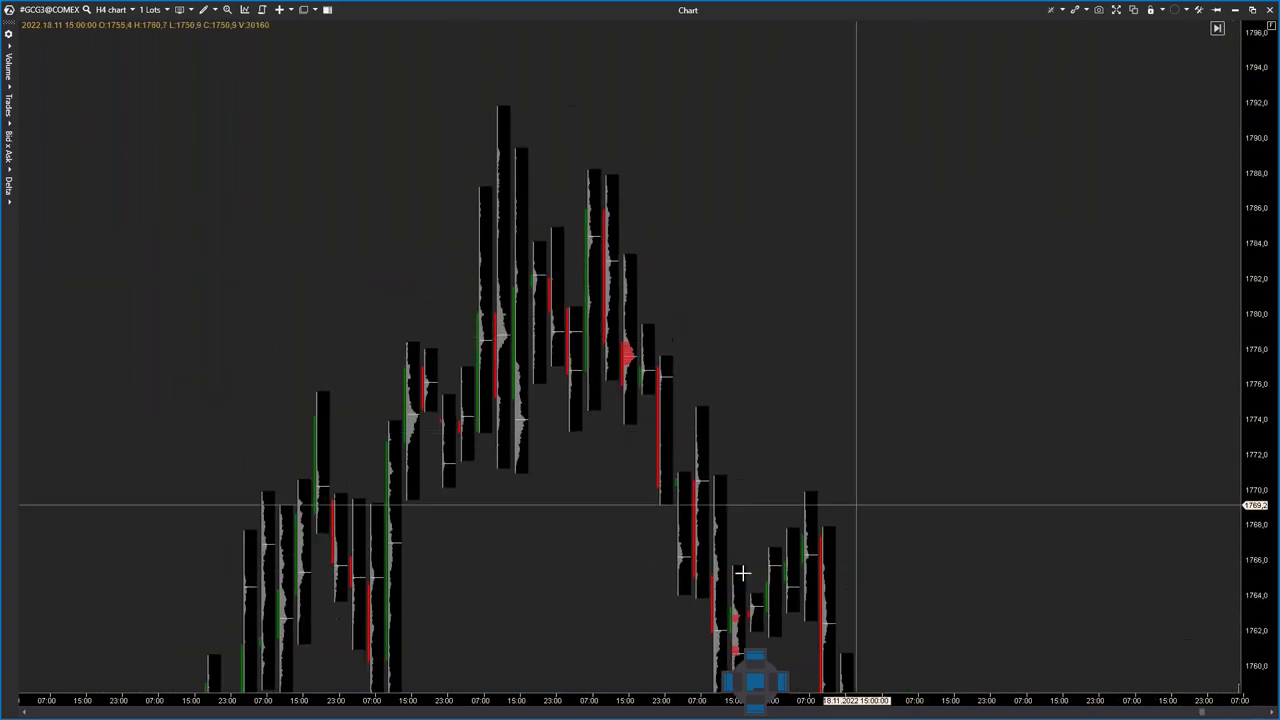
- Draw a rectangle over the highlighted cluster of the 16 November 15:00 candle, about 1777 to 1778.4, extending it over the following candles
left_click_drag(656, 688, 1008, 248)
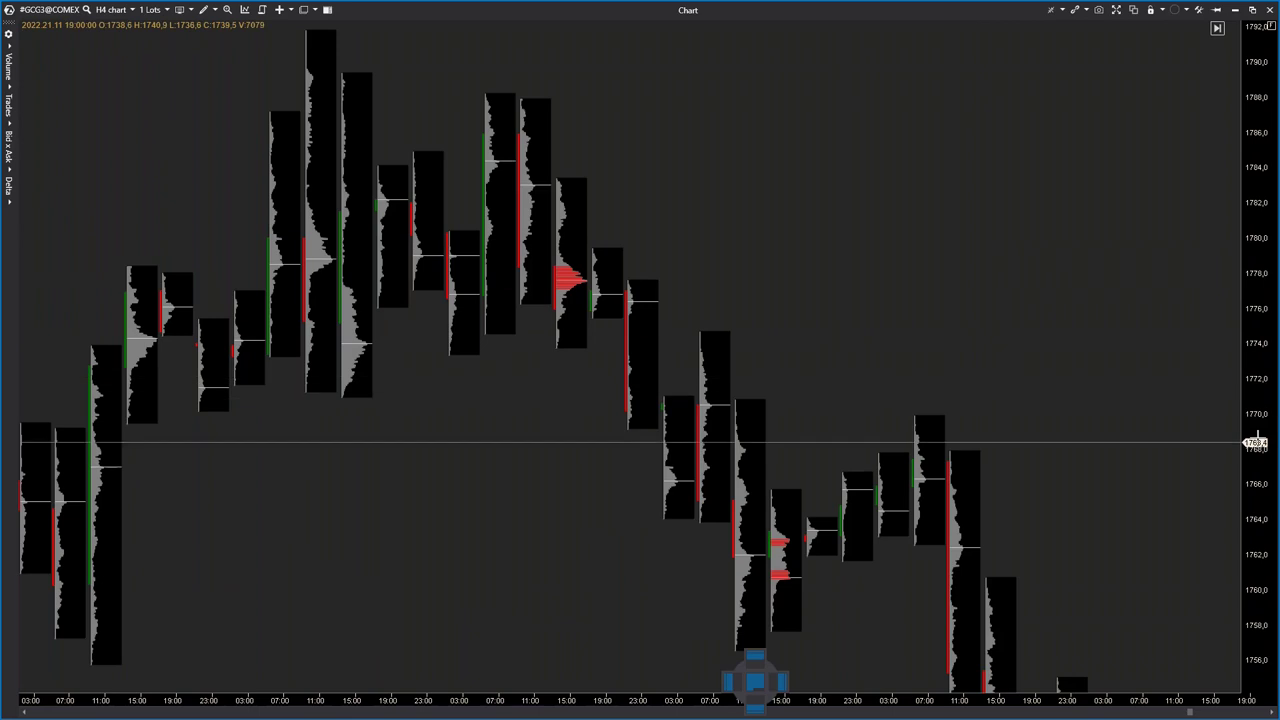
left_click_drag(1251, 430, 1200, 278)
left_click_drag(860, 420, 906, 457)
left_click_drag(640, 694, 420, 611)
left_click_drag(428, 472, 1002, 450)
left_click_drag(1250, 475, 1182, 62)
left_click_drag(928, 142, 938, 273)
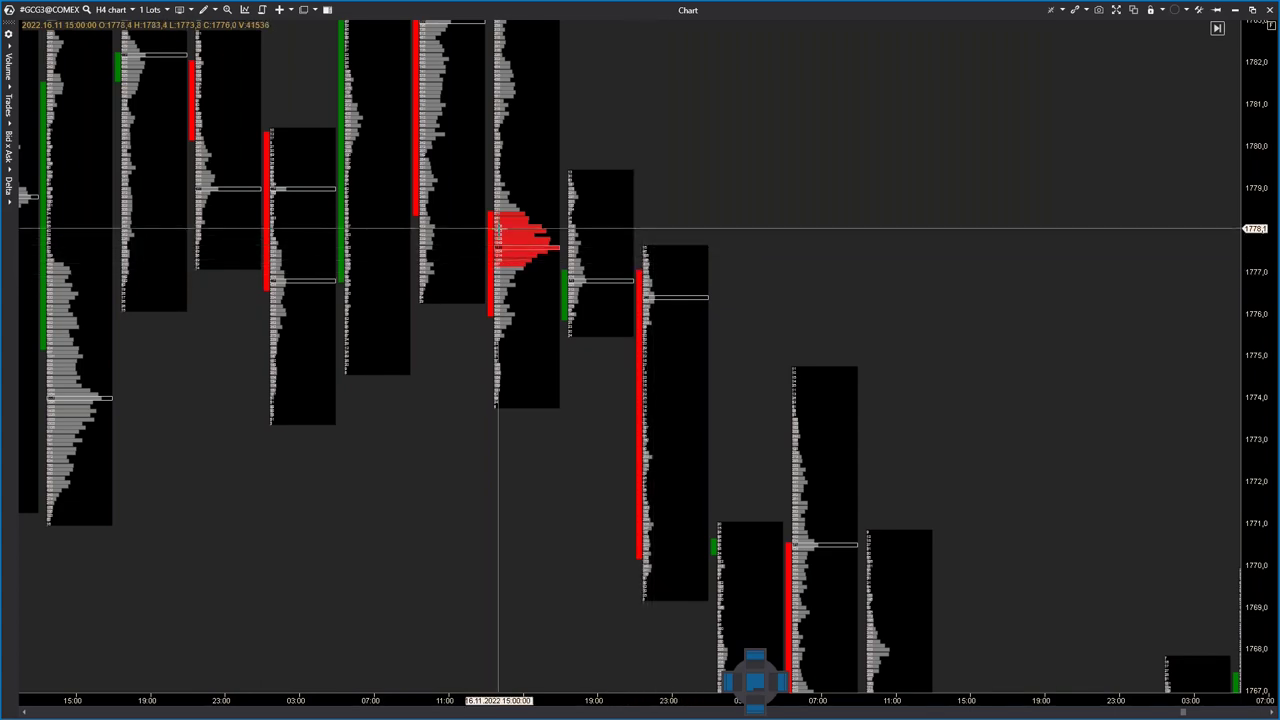
left_click(206, 10)
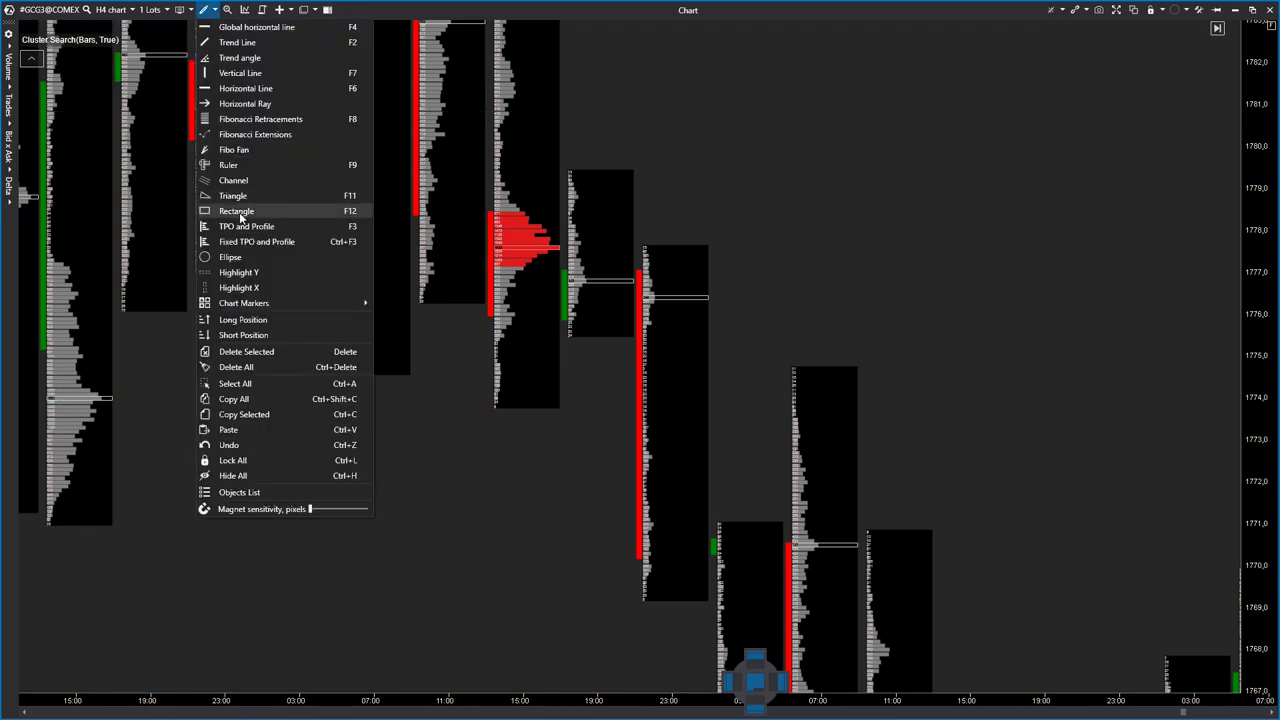
left_click(237, 211)
mouse_move(492, 214)
left_mouse_down()
mouse_move(903, 297)
mouse_move(928, 277)
left_mouse_up()
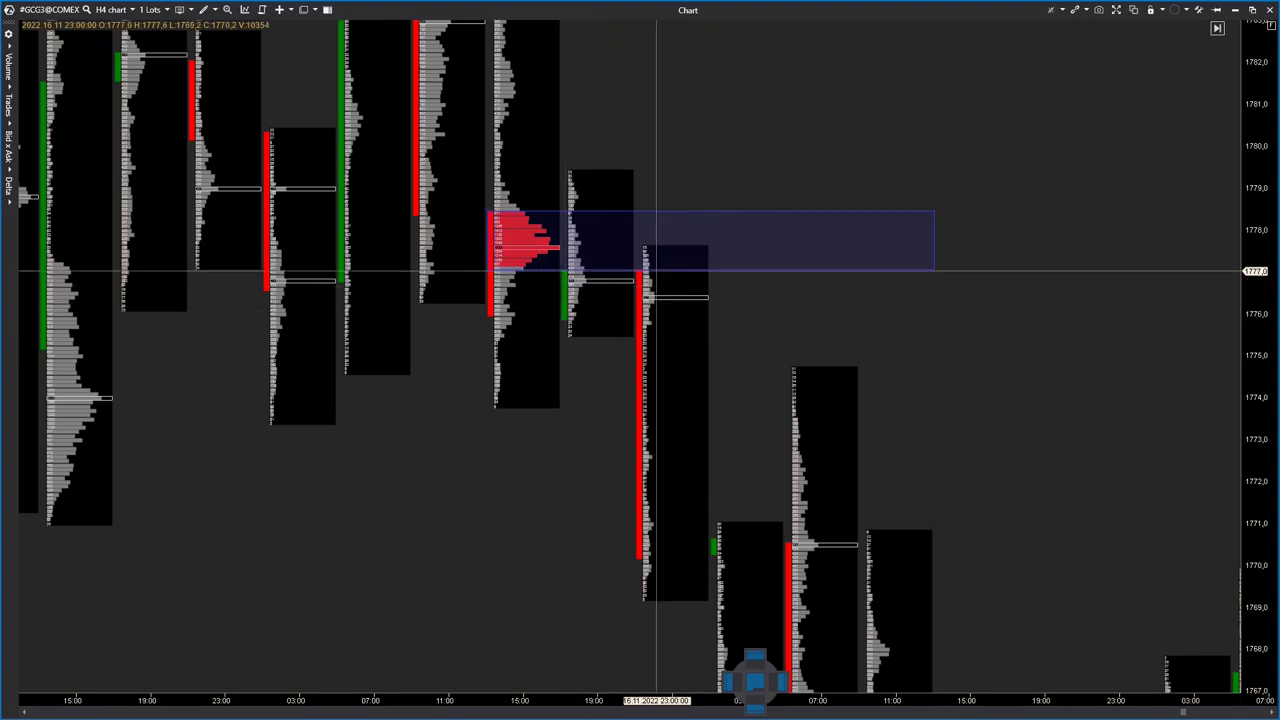
left_click(604, 231)
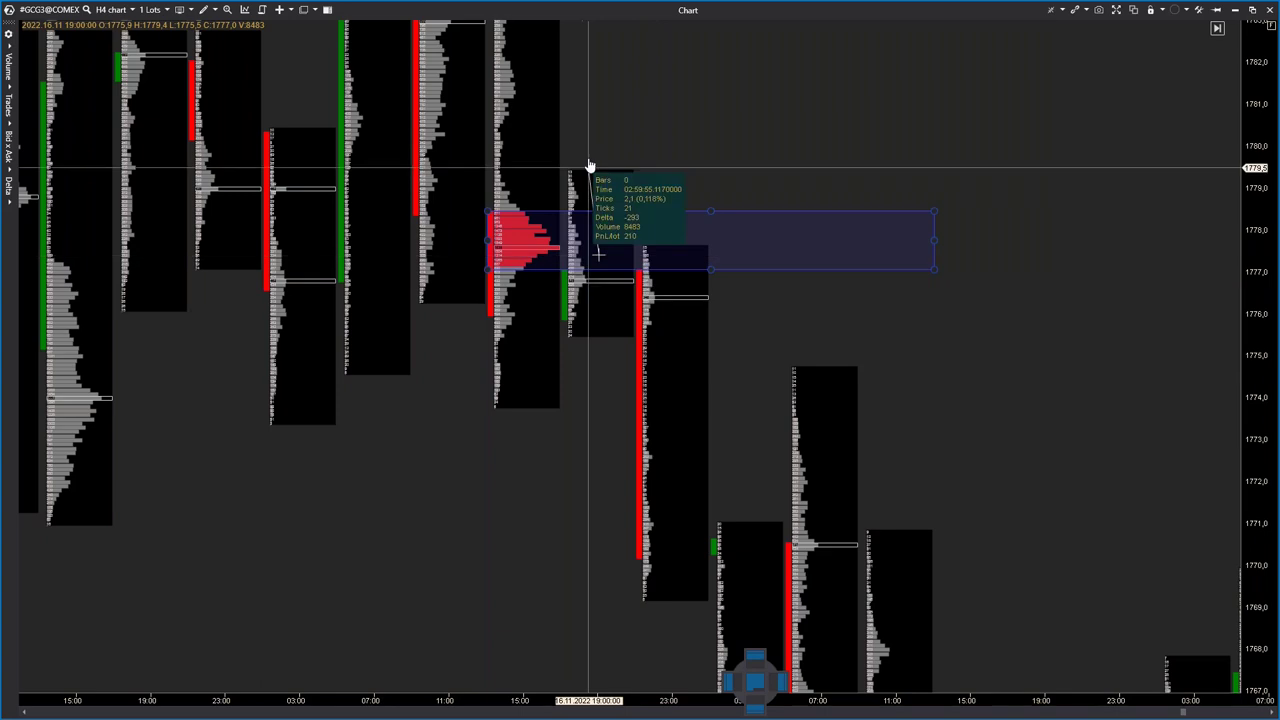
- Draw a rectangle over the lower highlighted cluster of the 17 November 15:00 candle, about 1760.5 to 1761.2, extending past the following candles
left_click_drag(1262, 186, 1262, 300)
left_click_drag(431, 700, 560, 700)
left_click_drag(916, 508, 457, 540)
left_click_drag(825, 428, 746, 414)
left_click_drag(1258, 403, 1258, 345)
left_click_drag(537, 701, 429, 711)
left_click_drag(563, 517, 743, 369)
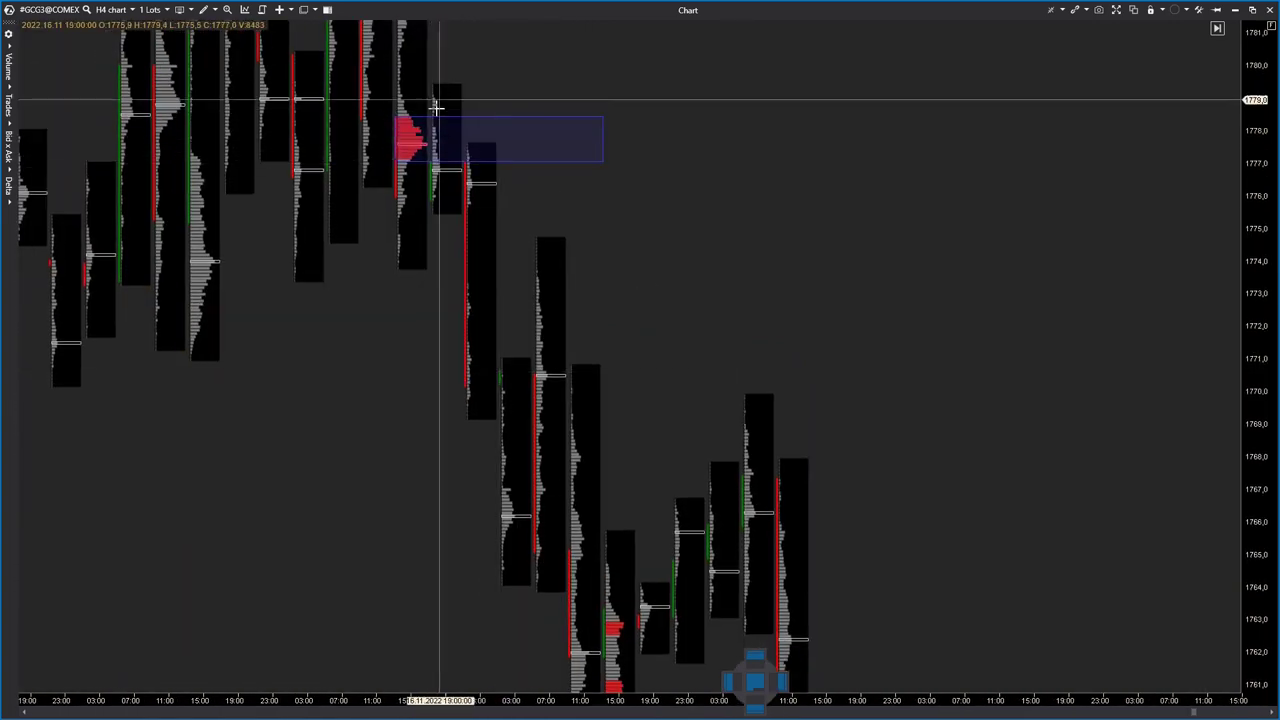
scroll(765, 400, "down", 3)
left_click_drag(760, 468, 764, 456)
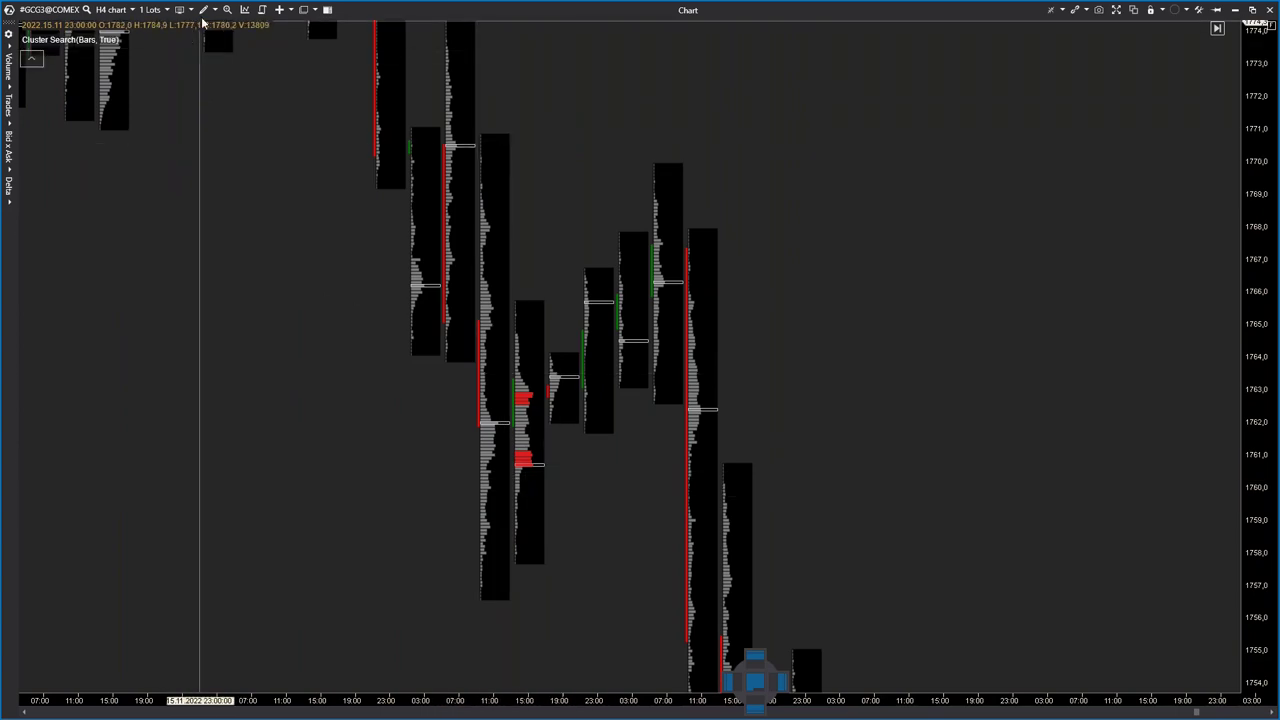
left_click(213, 9)
left_click(236, 211)
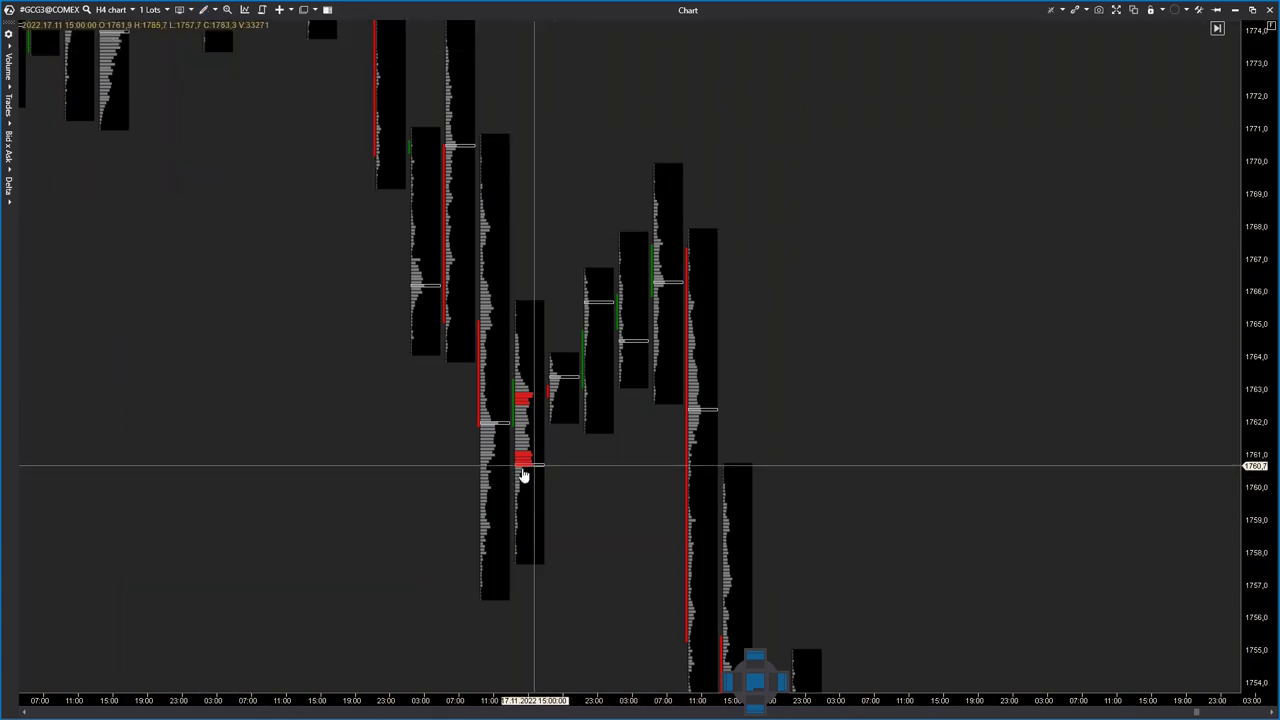
mouse_move(518, 463)
left_mouse_down()
mouse_move(901, 463)
mouse_move(893, 448)
left_mouse_up()
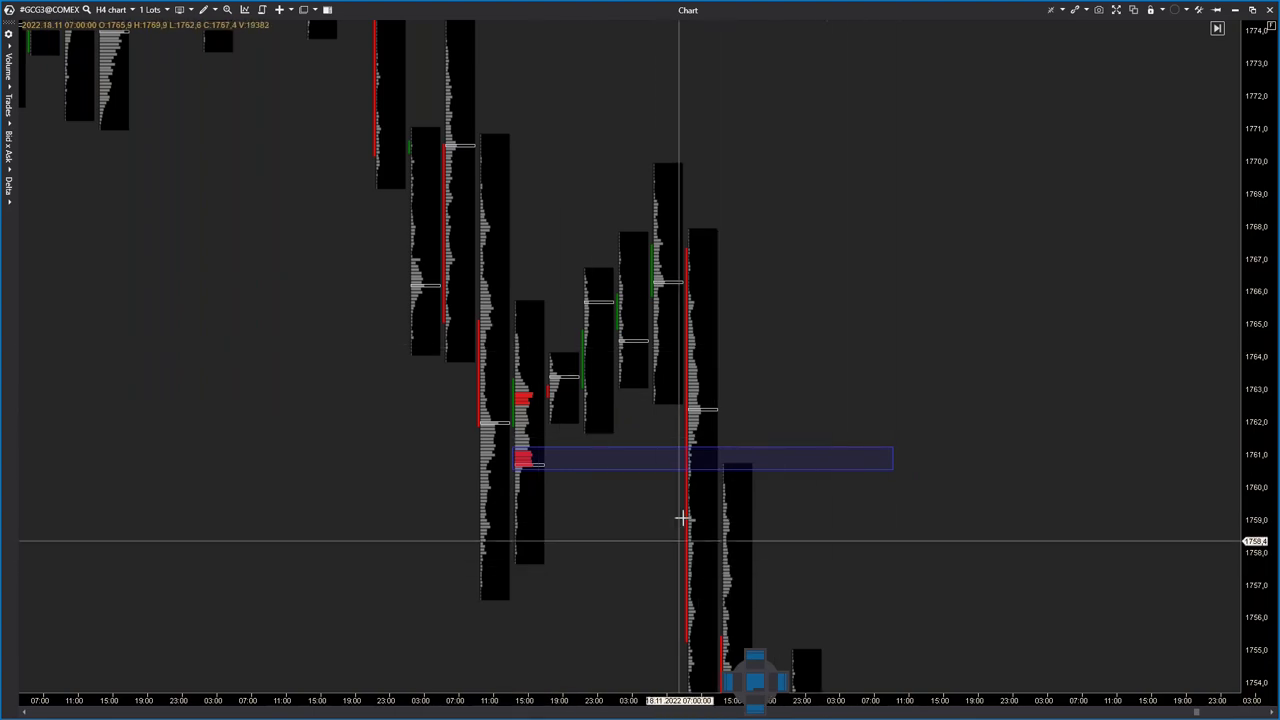
- Draw a matching rectangle over the upper highlighted cluster of the 17 November 15:00 candle, about 1762.4 to 1762.9
left_click(203, 14)
left_click(251, 214)
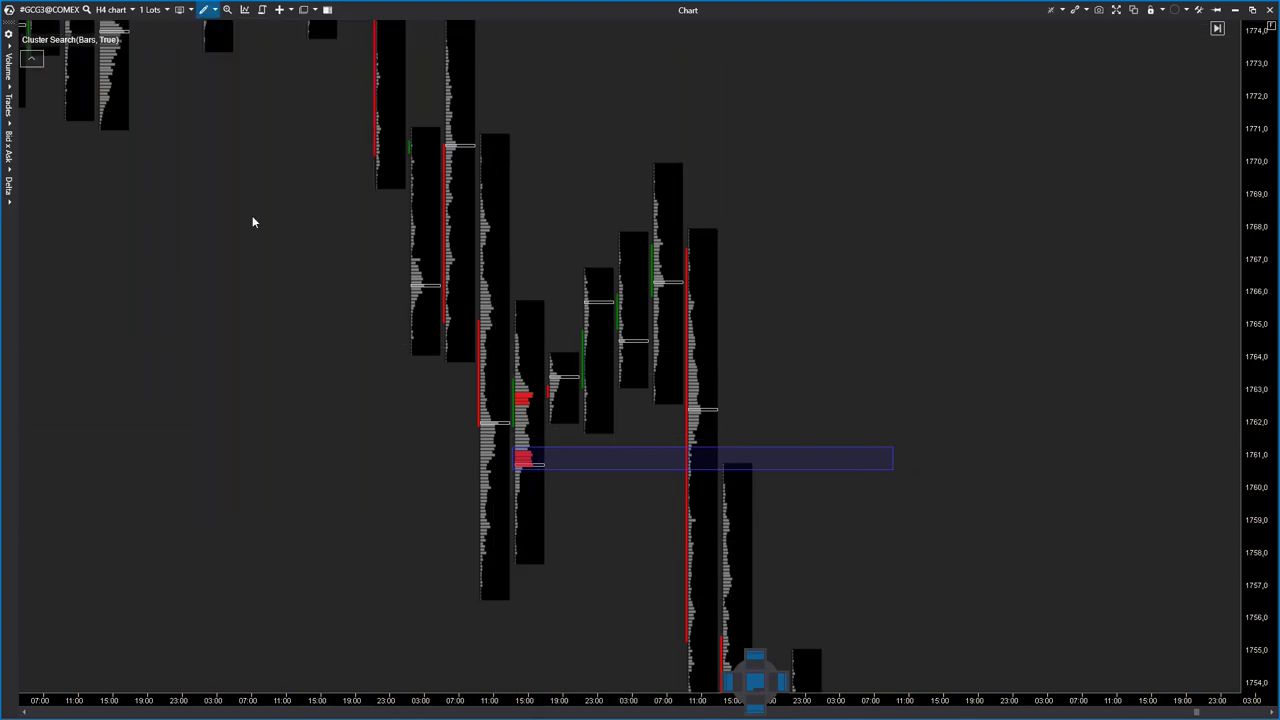
left_click_drag(514, 393, 893, 407)
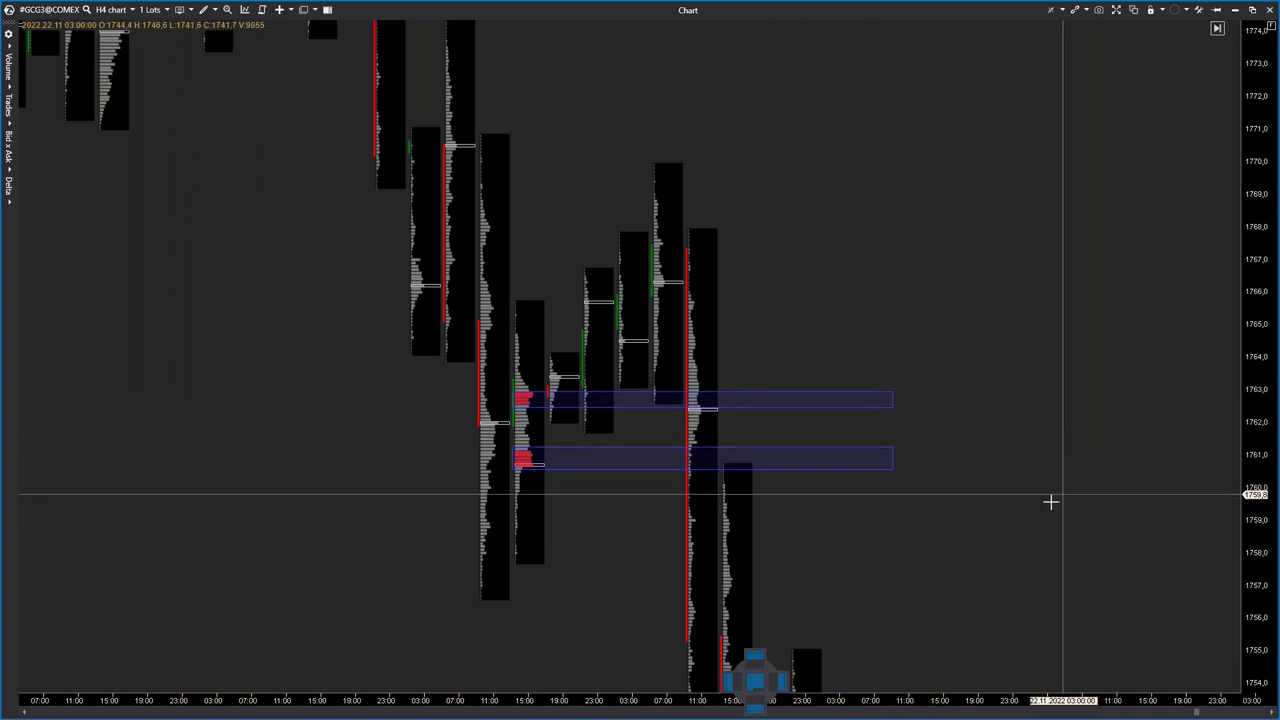
- Examine the highlighted volume clusters on the gold H4 chart from 21 November into early December 2022
left_click_drag(856, 393, 746, 181)
left_click_drag(1000, 690, 627, 168)
left_click_drag(886, 409, 881, 332)
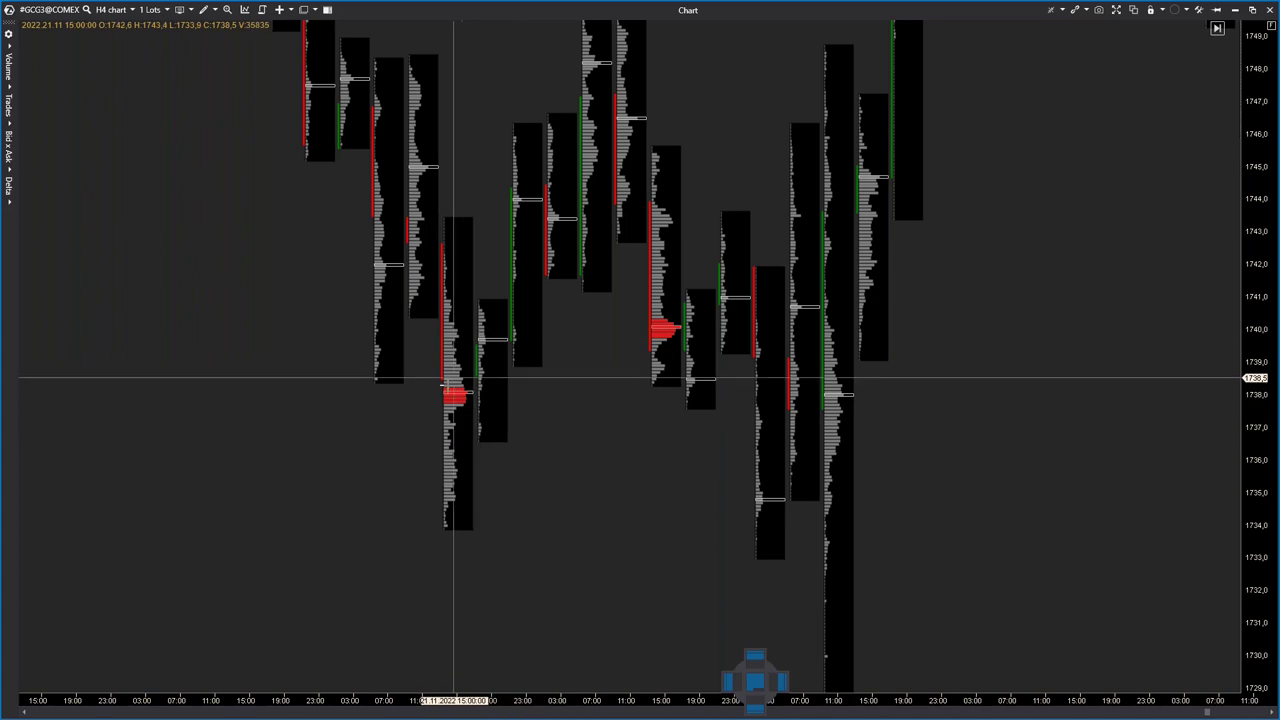
left_click_drag(697, 494, 543, 515)
left_click_drag(888, 323, 740, 613)
left_click_drag(854, 410, 585, 580)
left_click_drag(935, 545, 643, 248)
scroll(514, 530, "down", 10)
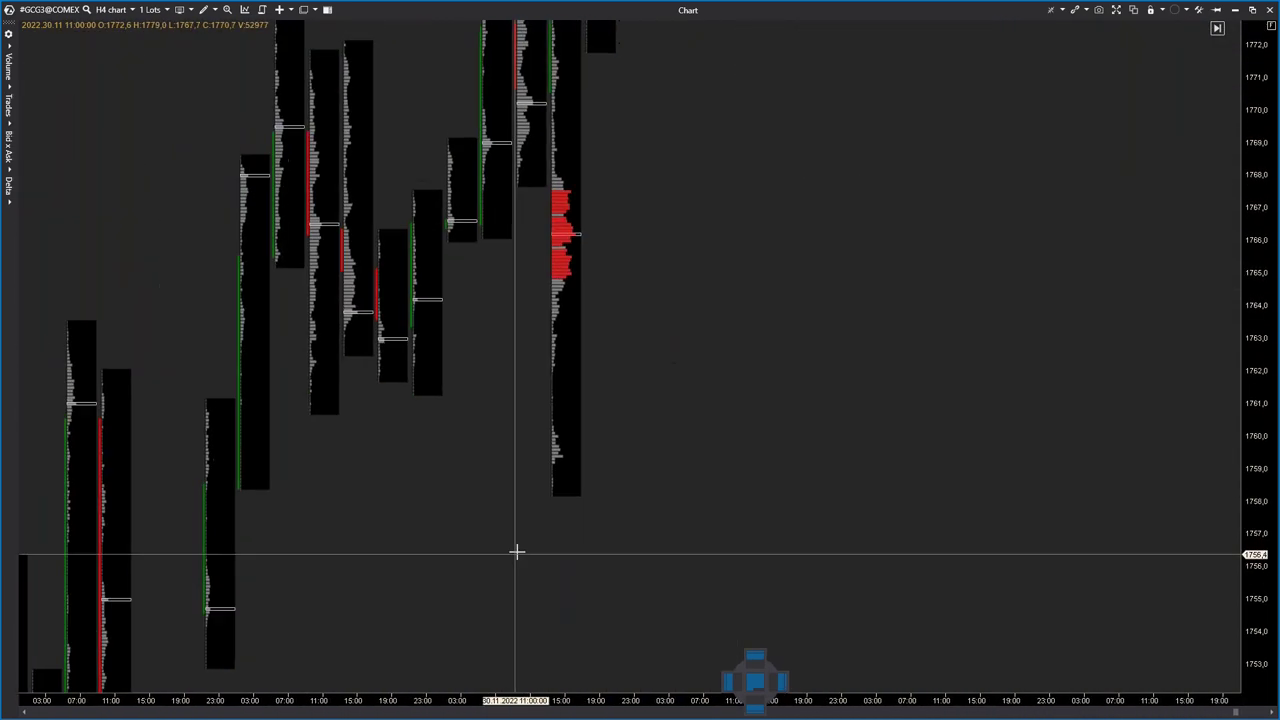
scroll(706, 322, "down", 10)
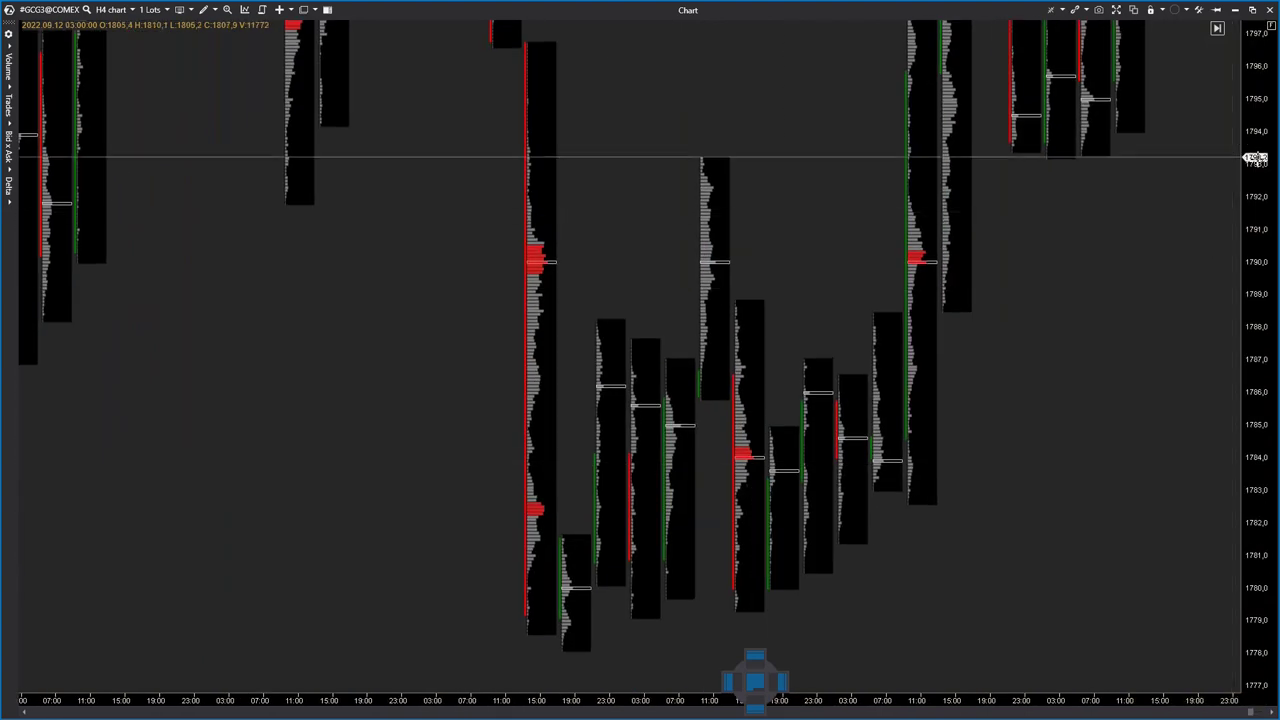
- Compare the highlighted clusters in the December gold H4 candles, up to the latest bars, at different price scales
left_click_drag(1268, 148, 1222, 410)
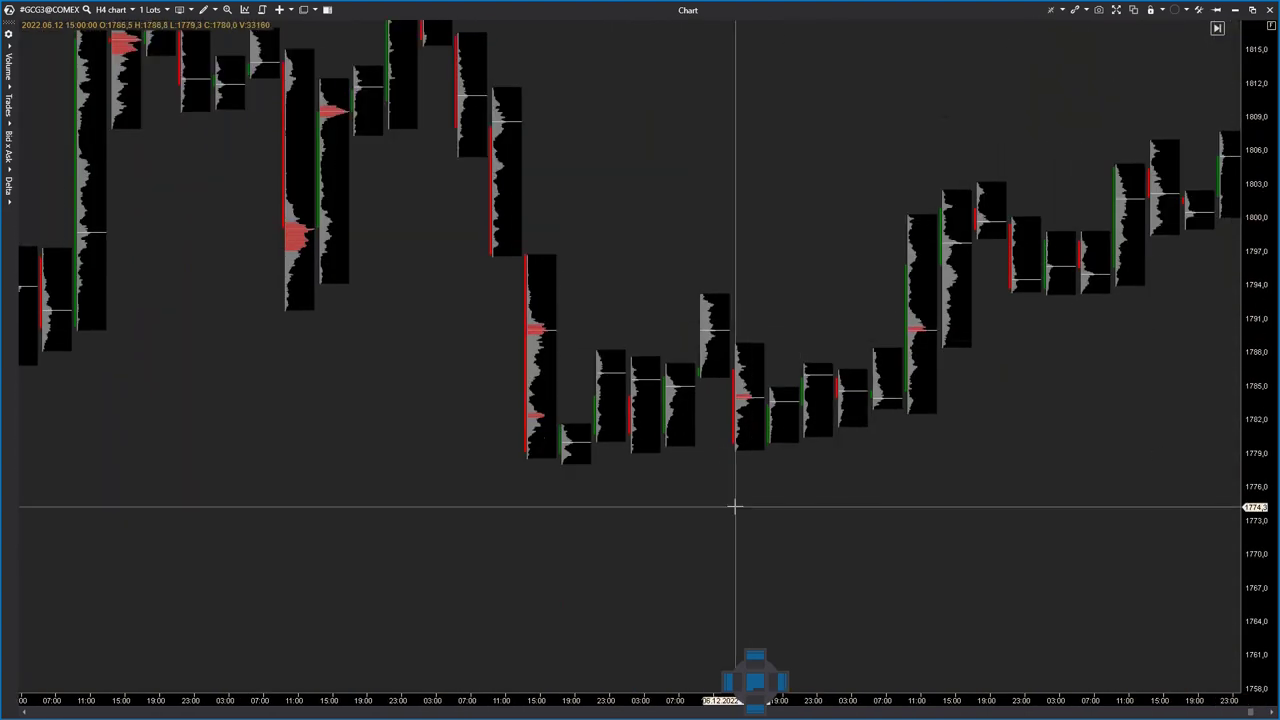
scroll(700, 490, "up", 5)
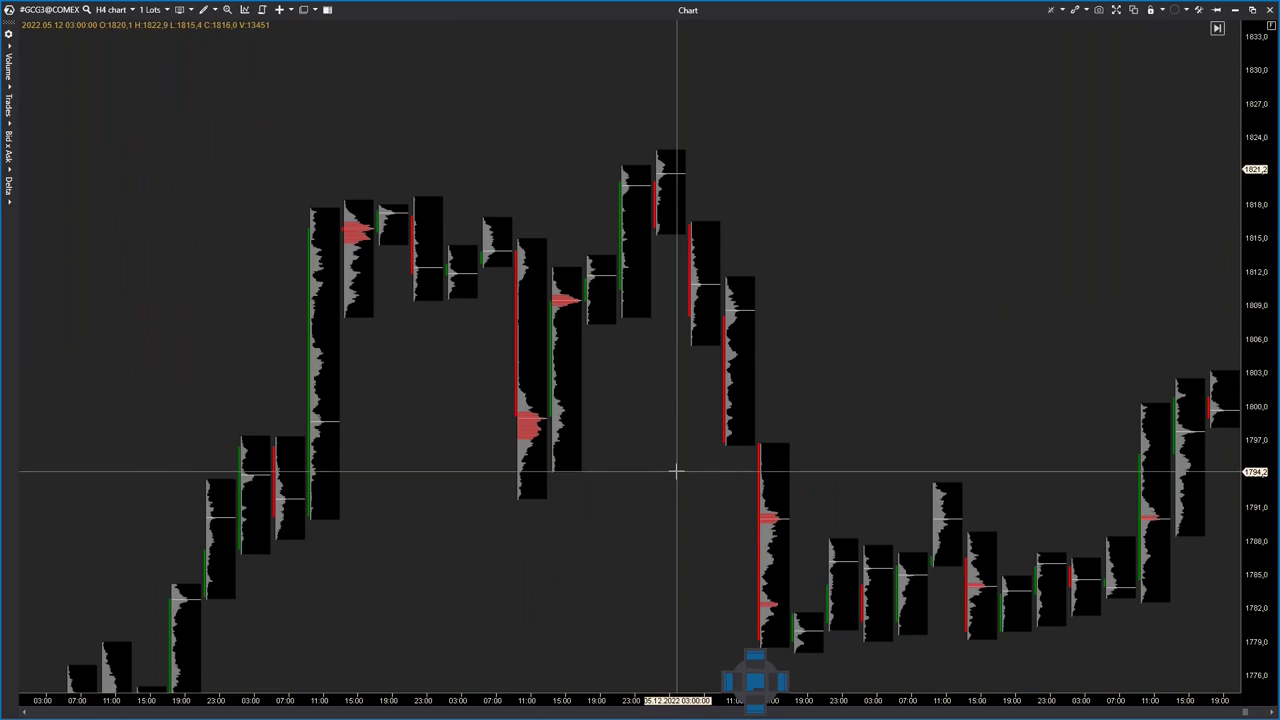
scroll(391, 337, "down", 5)
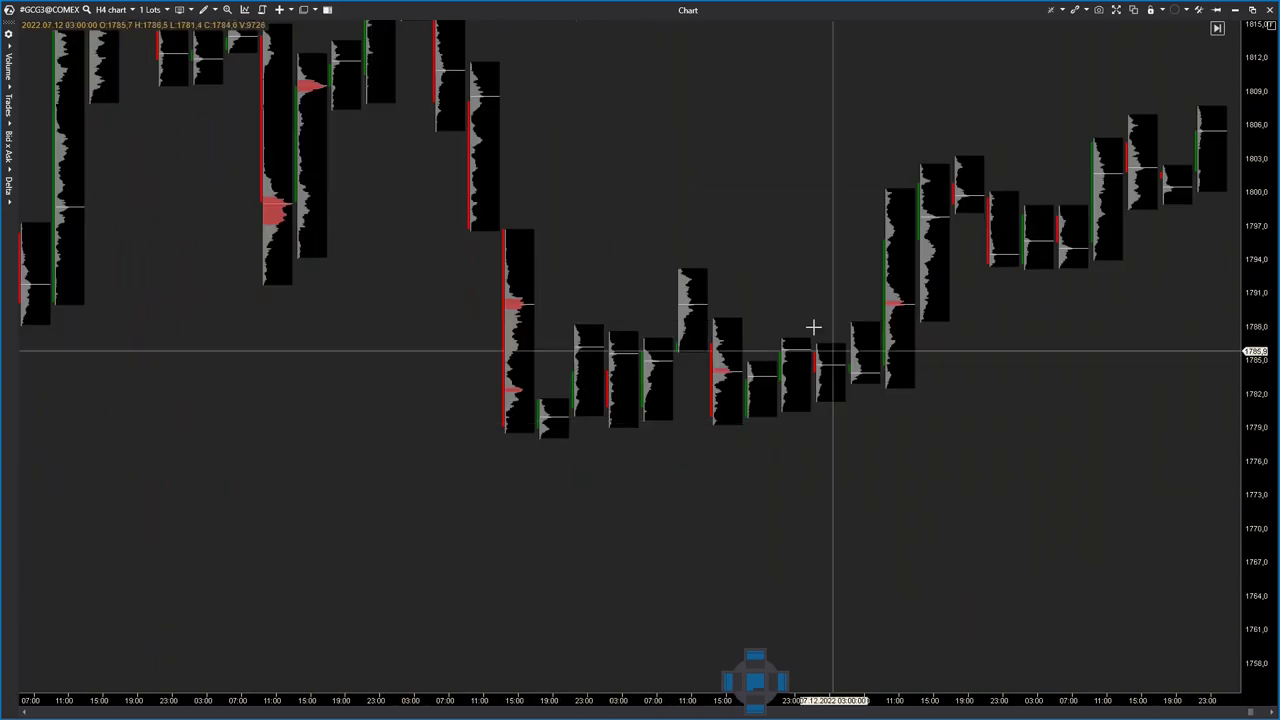
scroll(813, 327, "down", 10)
scroll(551, 577, "up", 10)
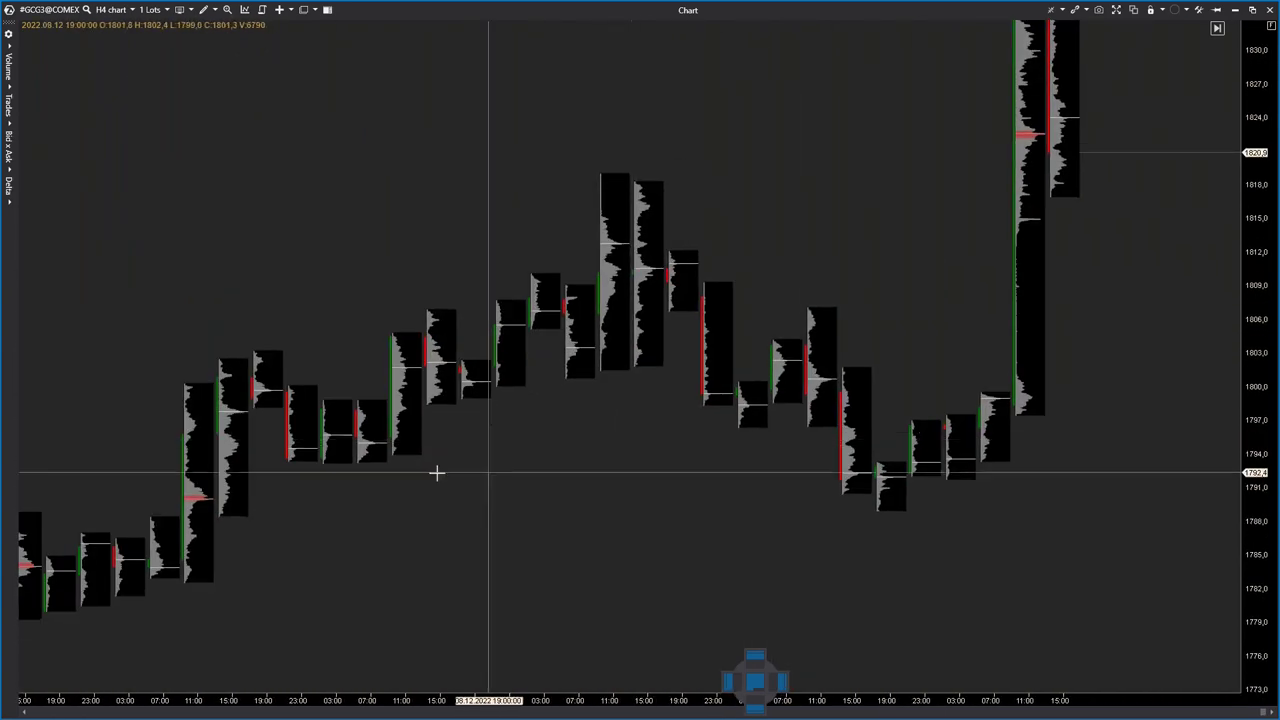
scroll(766, 309, "up", 8)
left_click_drag(578, 337, 598, 349)
left_click_drag(1254, 550, 1254, 98)
left_click_drag(786, 336, 820, 380)
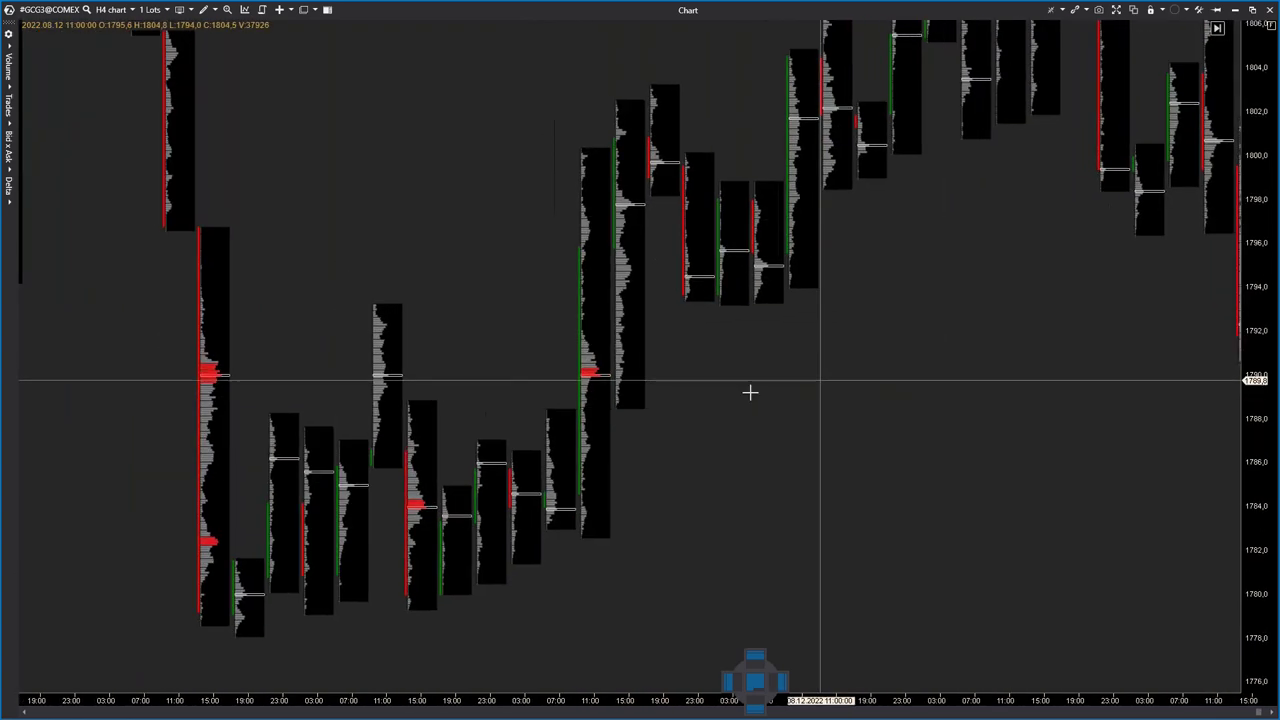
left_click_drag(1254, 585, 1206, 580)
left_click_drag(282, 270, 287, 274)
- Return to the marked 16 November volume zone and enlarge it until the volume figures in each profile are readable
scroll(499, 372, "up", 8)
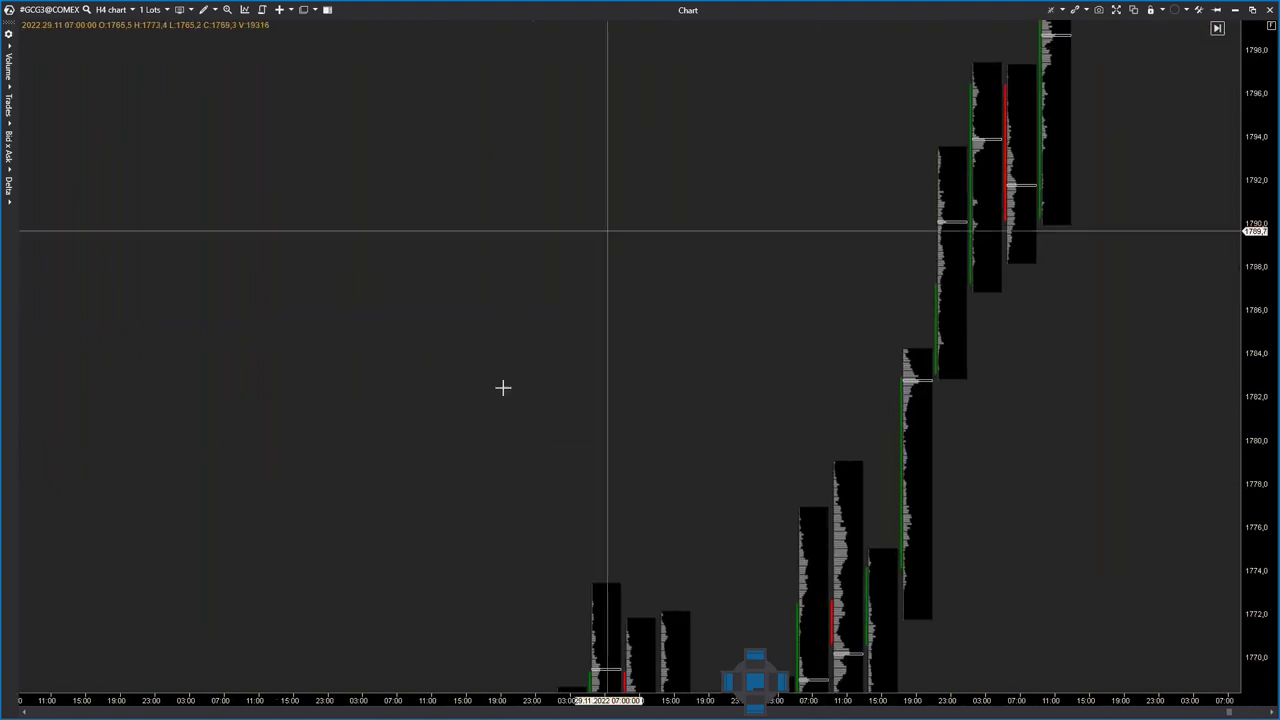
scroll(502, 387, "up", 10)
scroll(540, 400, "up", 8)
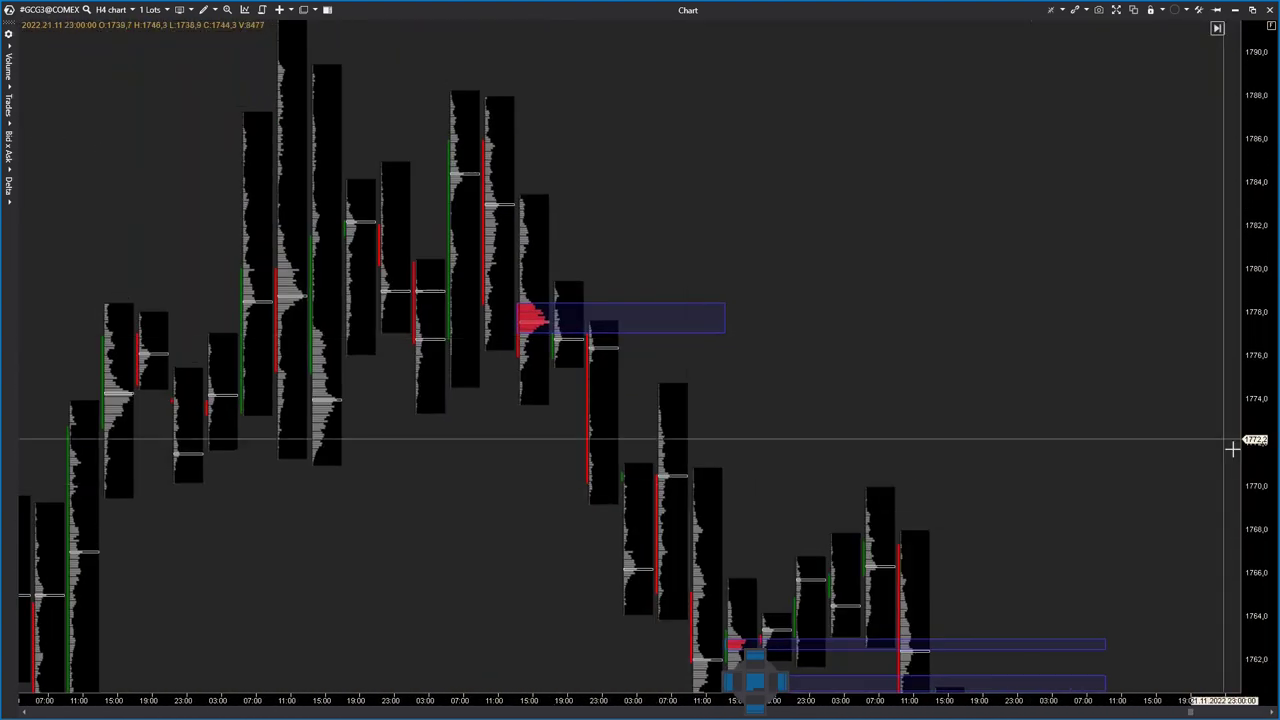
left_click_drag(1254, 473, 1254, 220)
left_click_drag(525, 515, 462, 708)
left_click_drag(425, 557, 645, 508)
left_click_drag(1242, 532, 1208, 97)
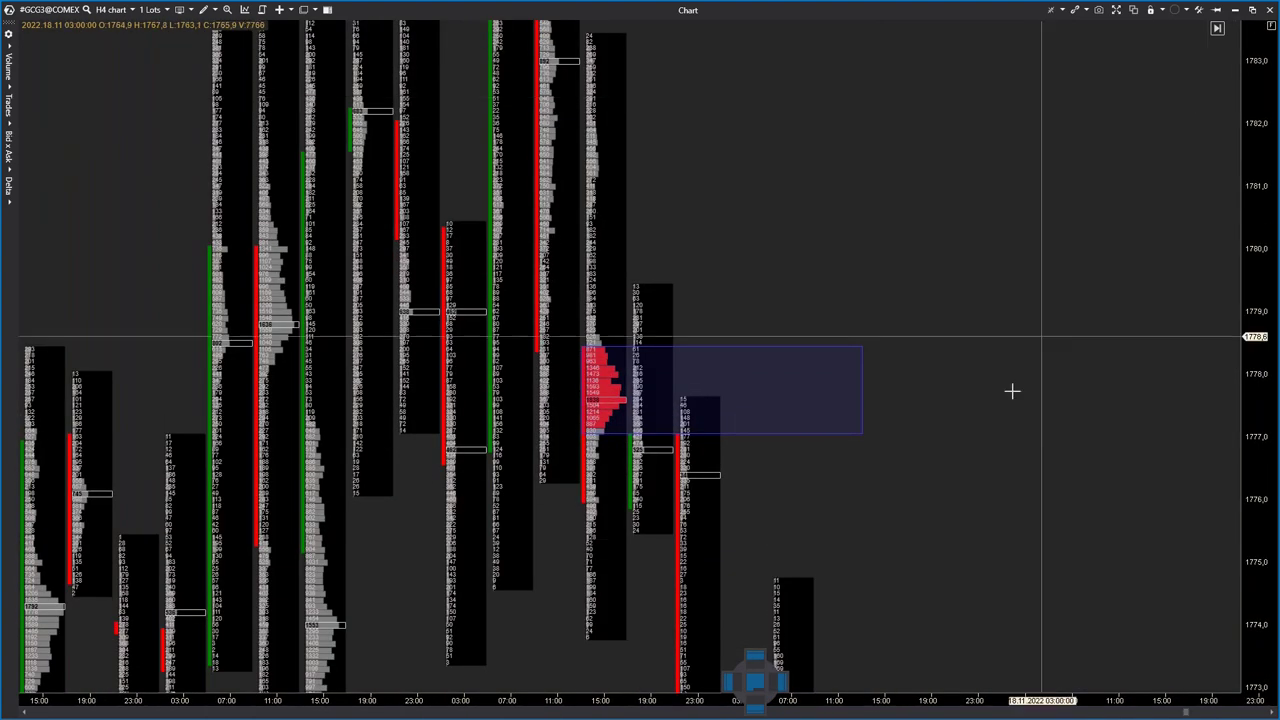
left_click_drag(812, 463, 827, 504)
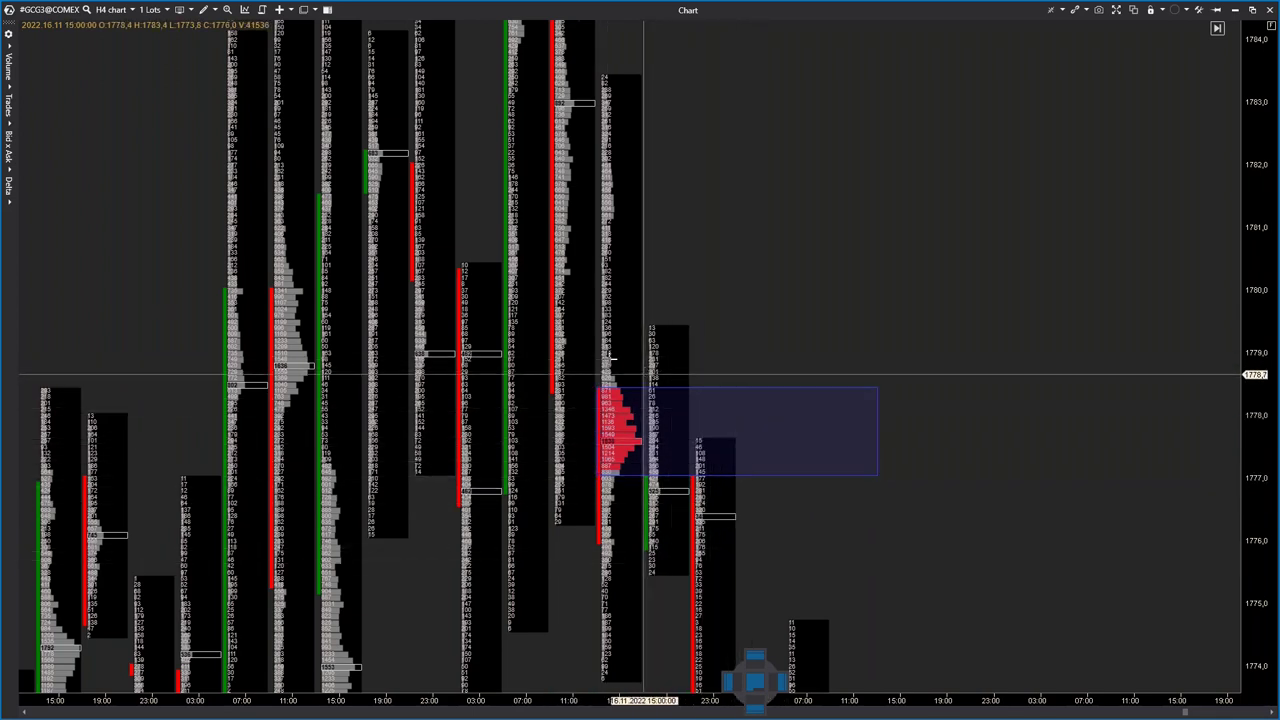
left_click_drag(573, 378, 789, 383)
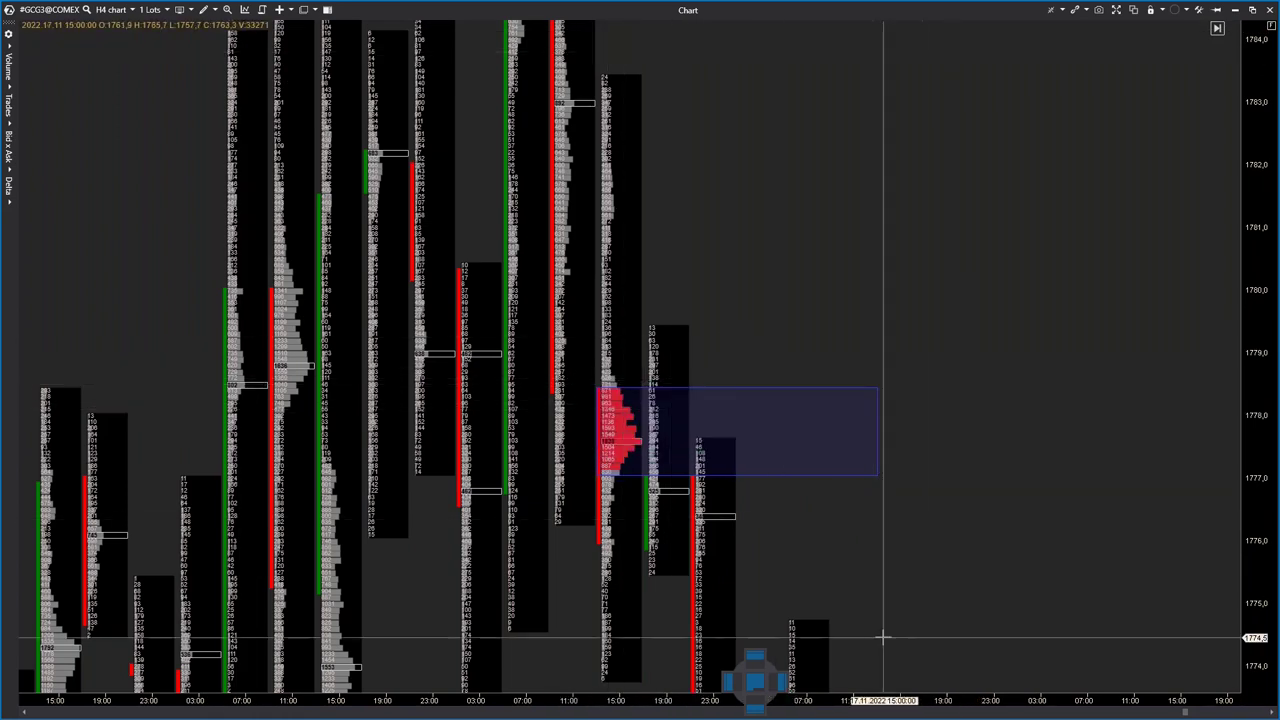
- Follow the gold H4 profiles forward from the marked November zones to the highlighted 30 November cluster
left_click_drag(689, 457, 834, 223)
left_click_drag(760, 304, 820, 389)
left_click_drag(806, 397, 1000, 330)
left_click_drag(822, 487, 755, 341)
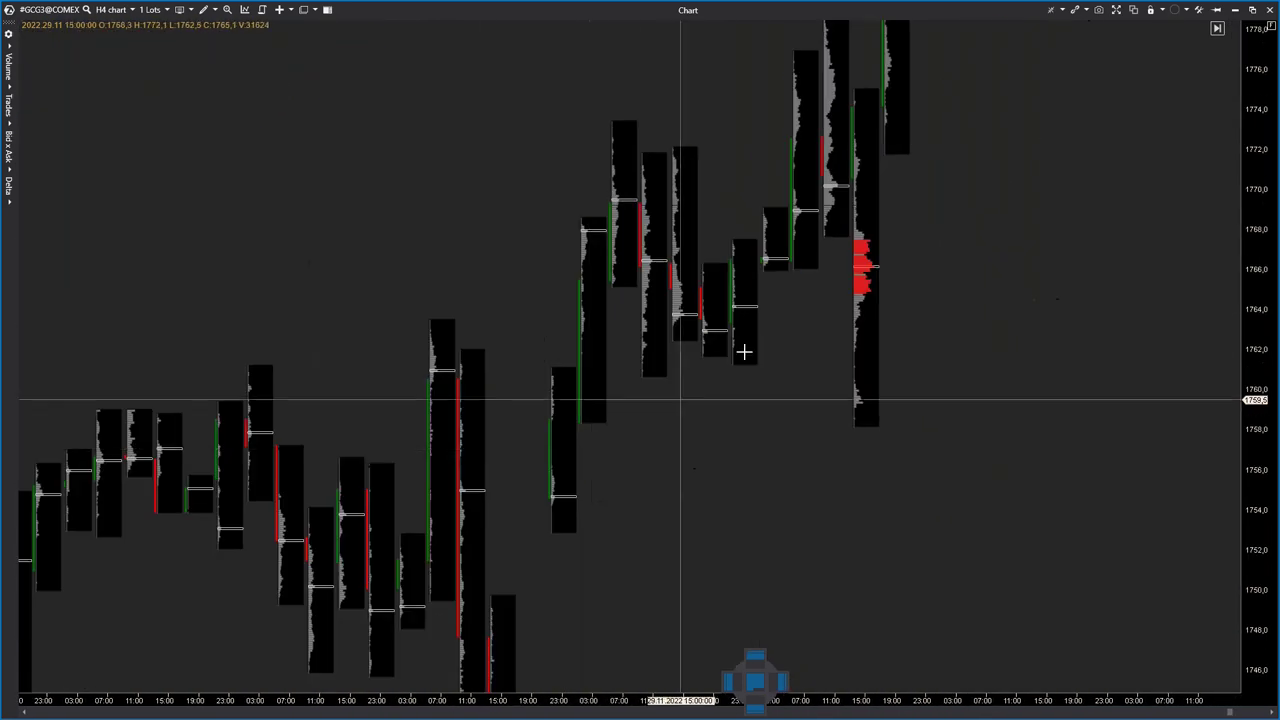
- Switch the chart to DAX futures (FDAX) and set the Cluster Search minimum value to 2000
left_click(55, 12)
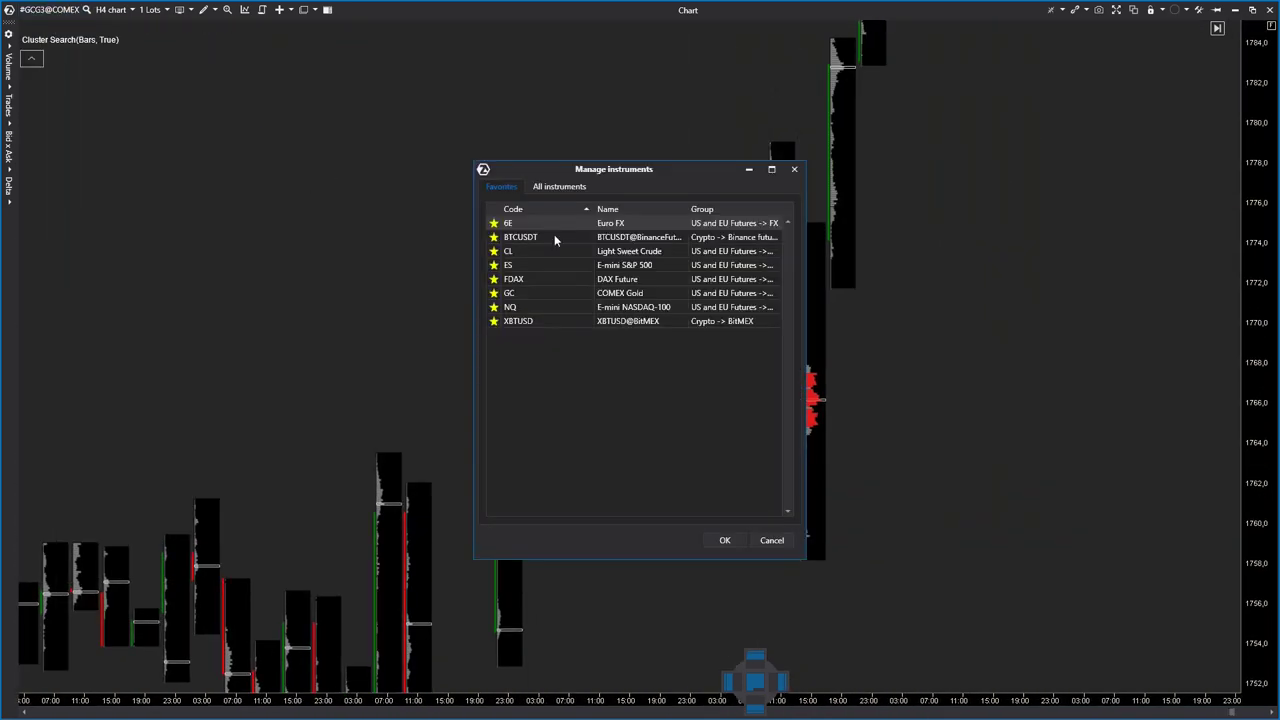
double_click(525, 279)
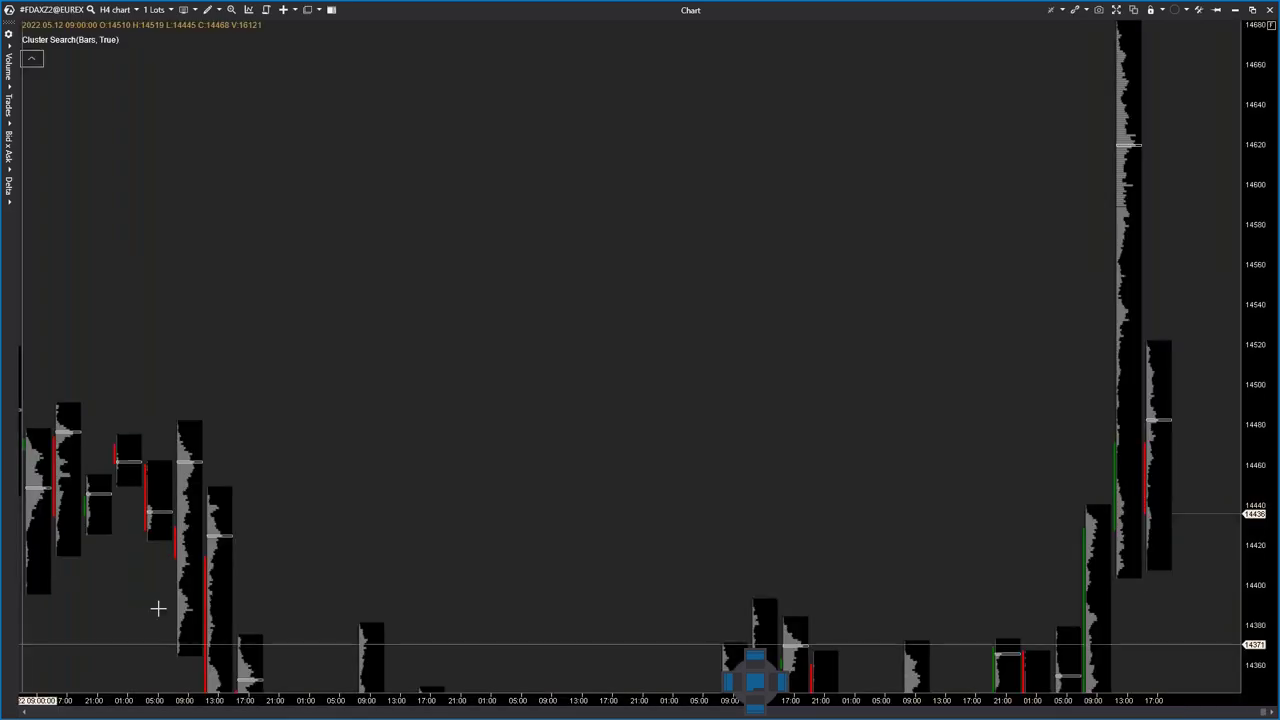
right_click(506, 265)
left_click(567, 320)
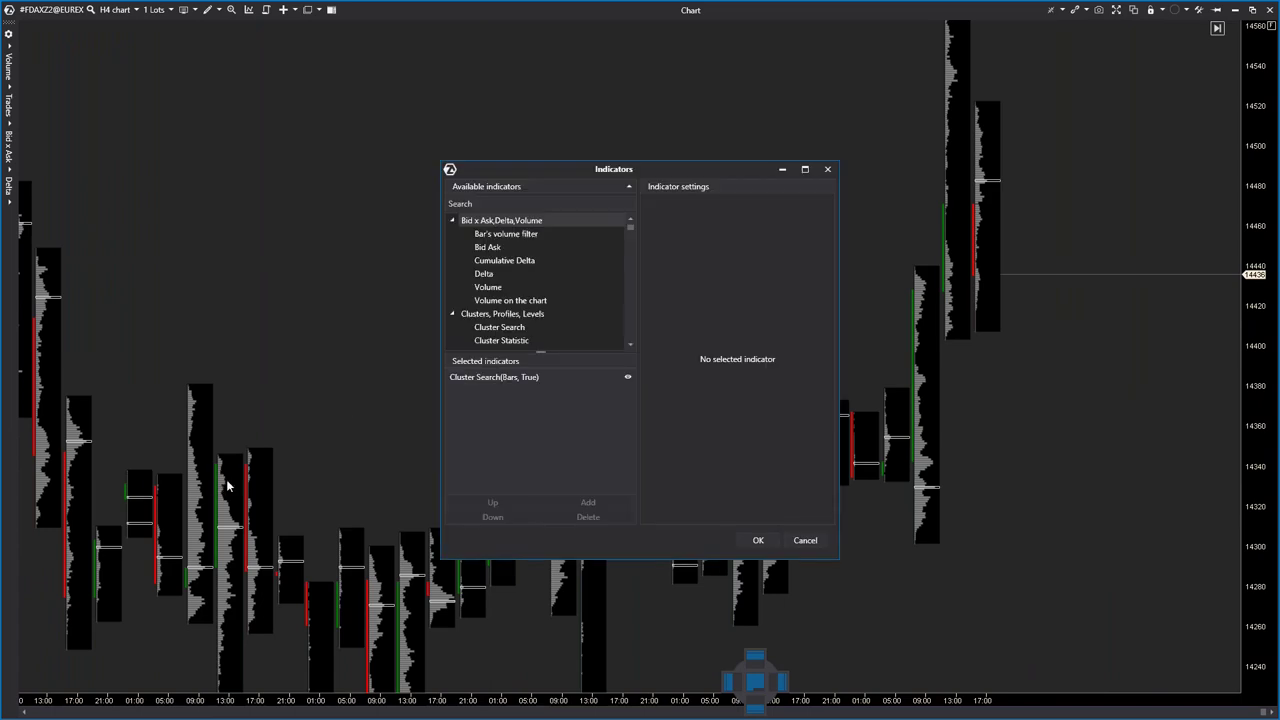
left_click(545, 380)
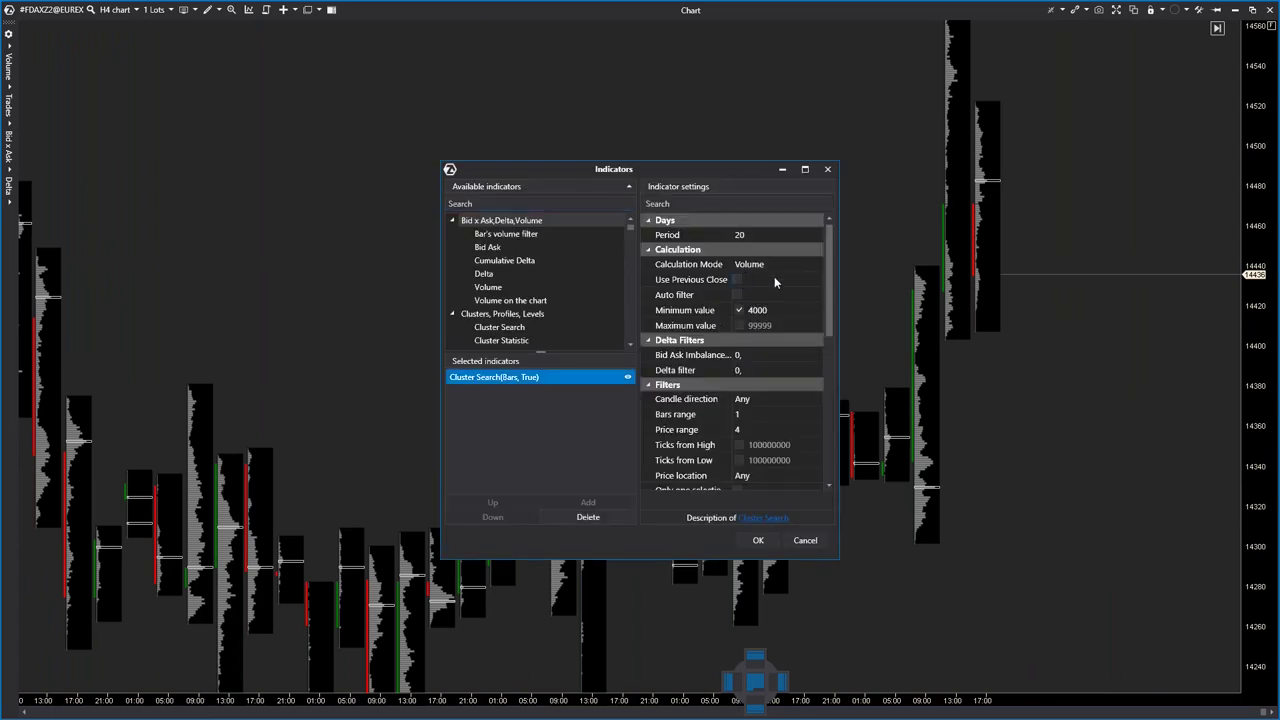
type("10")
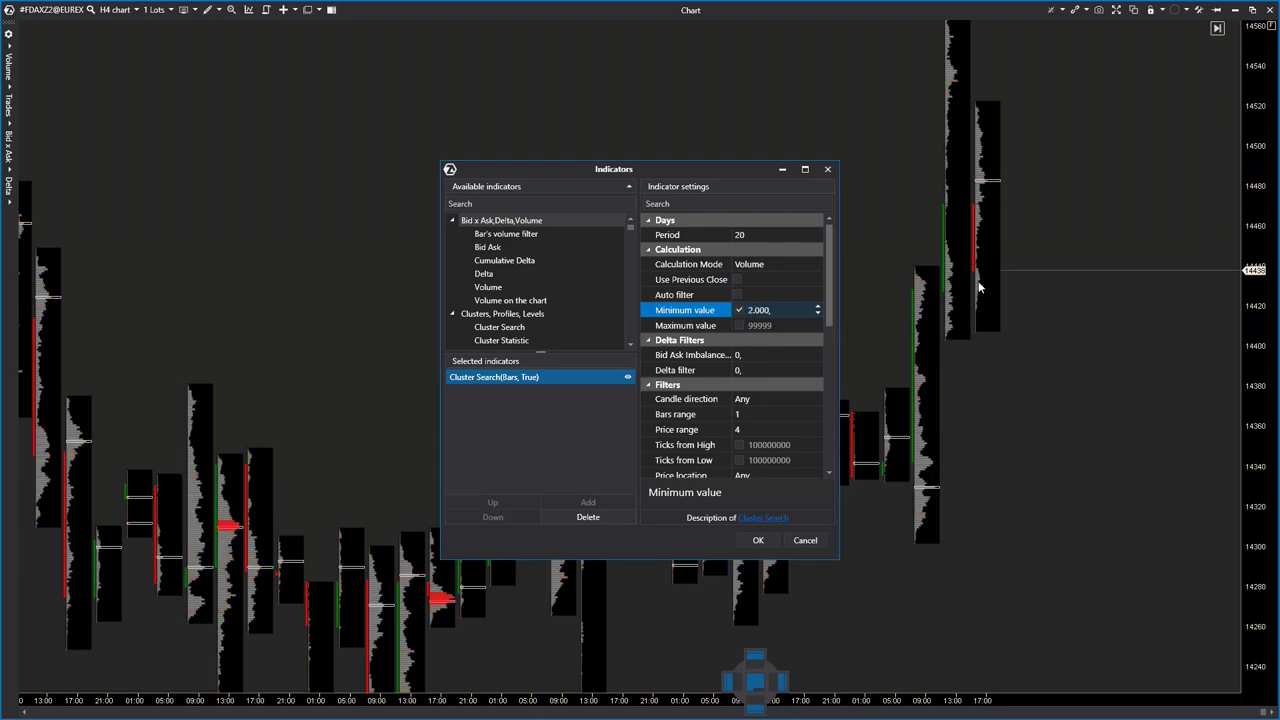
left_click(757, 540)
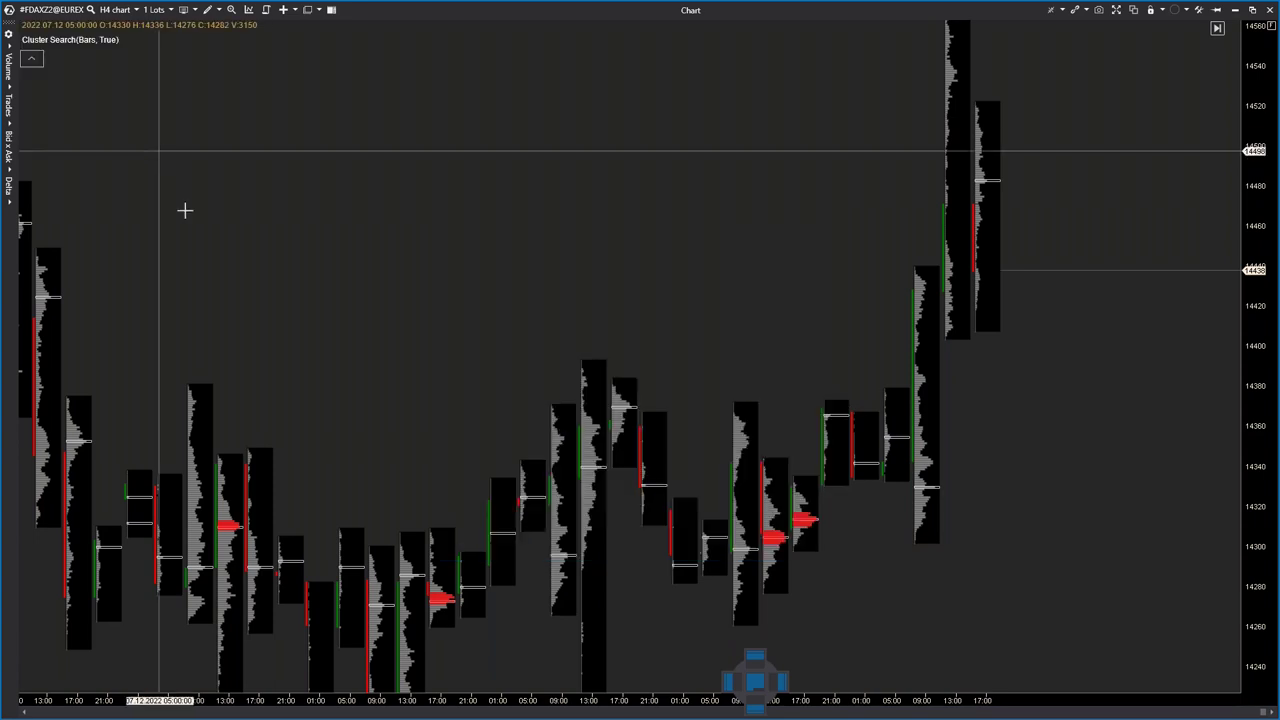
- Mark the two highlighted 12 December DAX clusters with a rectangle from about 14300 to 14317, extended forward past the 13 December candles
left_click_drag(329, 403, 86, 448)
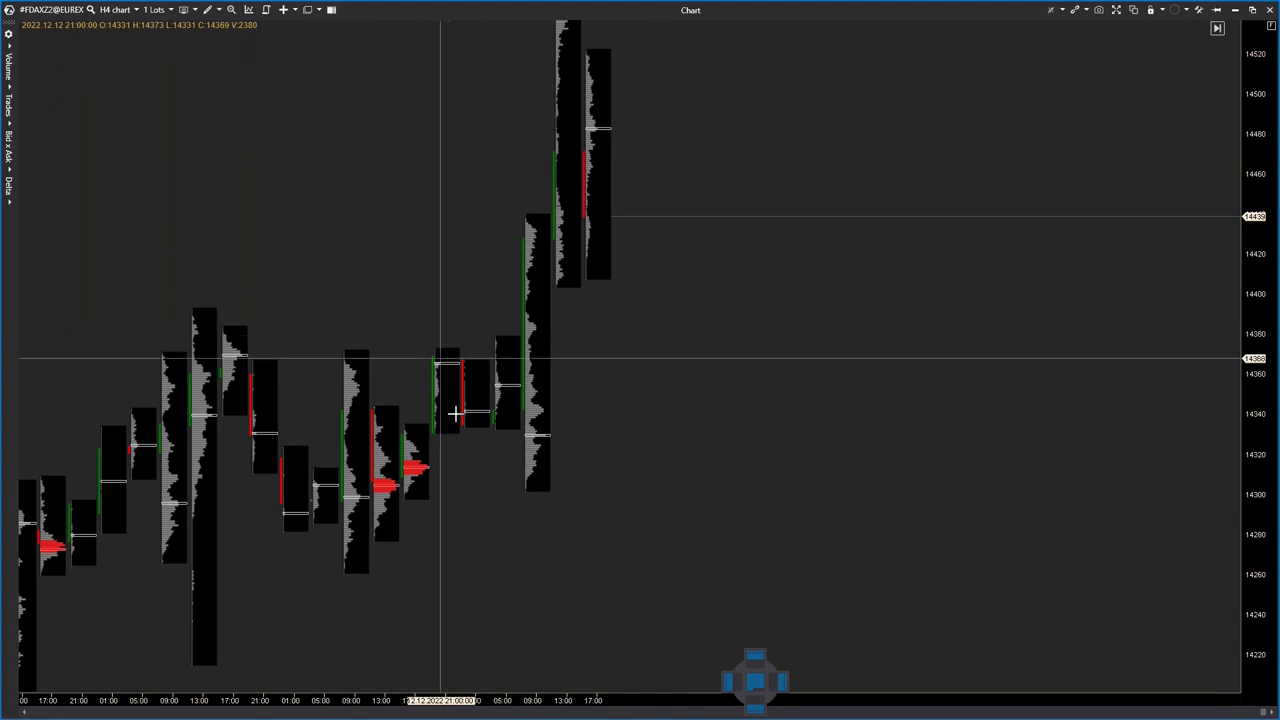
left_click_drag(740, 499, 885, 457)
left_click_drag(914, 205, 1209, 171)
left_click_drag(1160, 125, 1100, 170)
left_click_drag(872, 434, 962, 369)
left_click_drag(1253, 505, 1253, 220)
left_click_drag(692, 528, 819, 449)
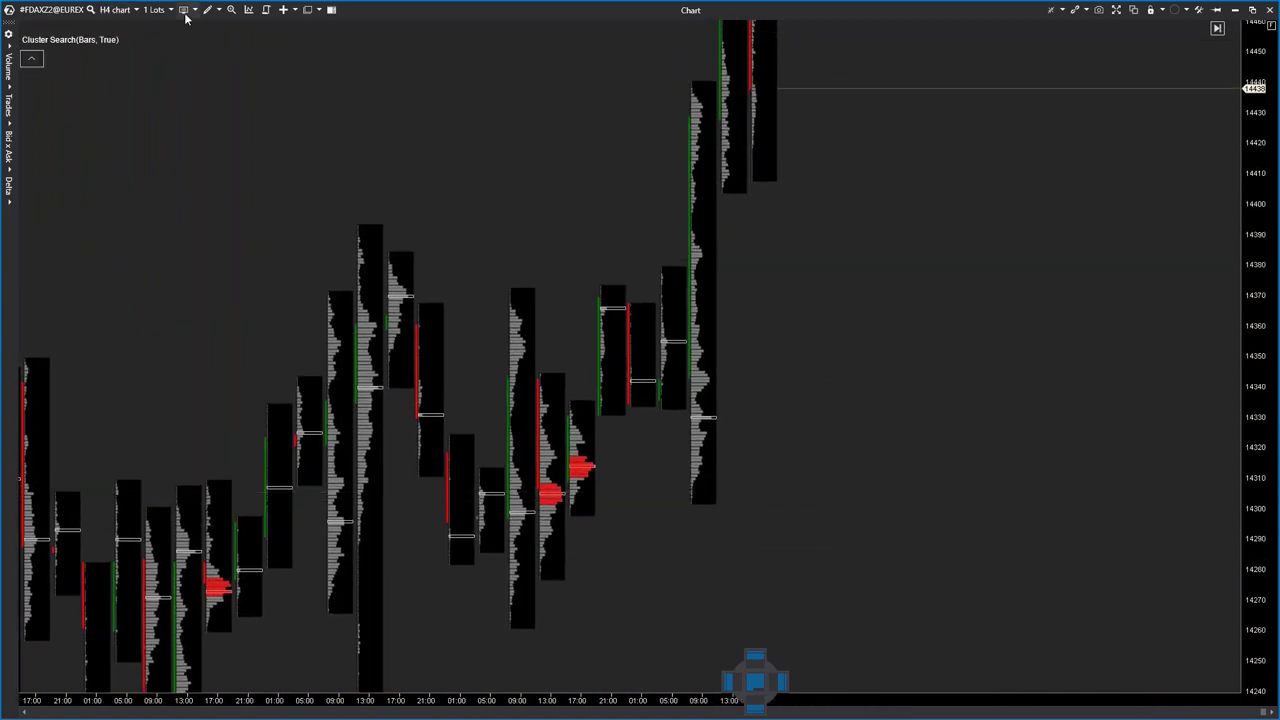
left_click(210, 9)
left_click(250, 227)
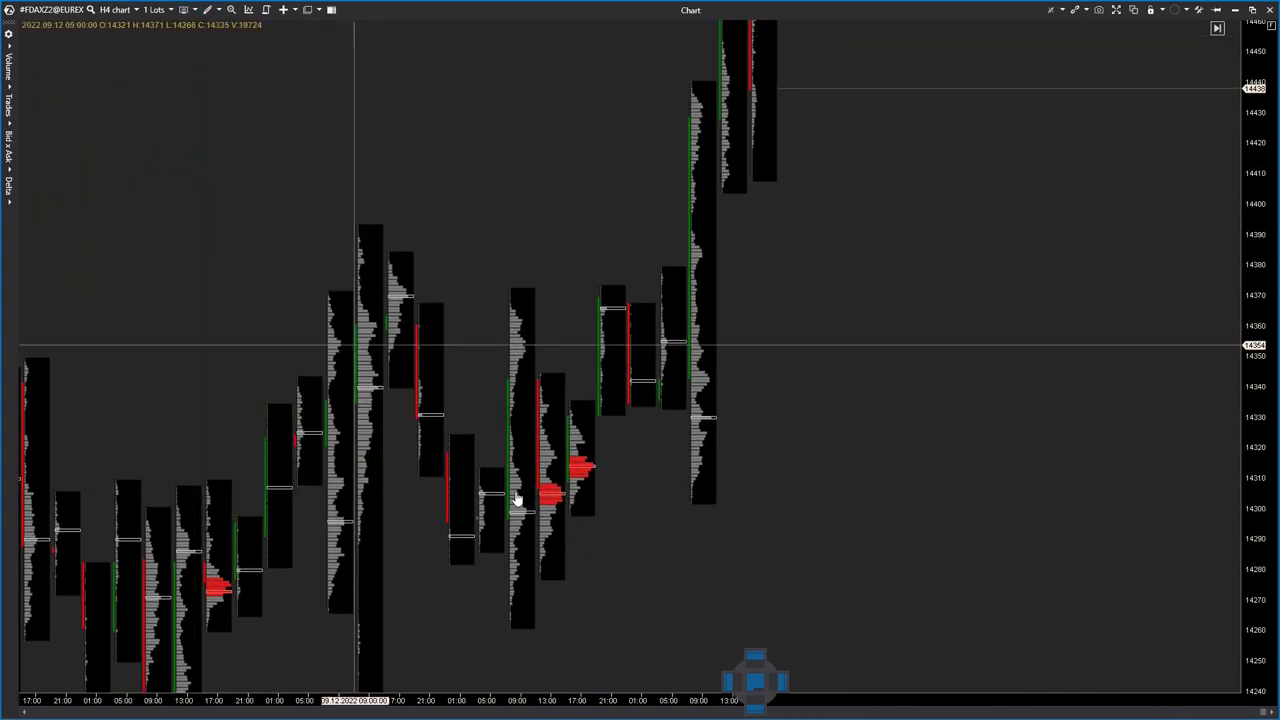
mouse_move(541, 508)
left_mouse_down()
mouse_move(731, 460)
mouse_move(808, 459)
left_mouse_up()
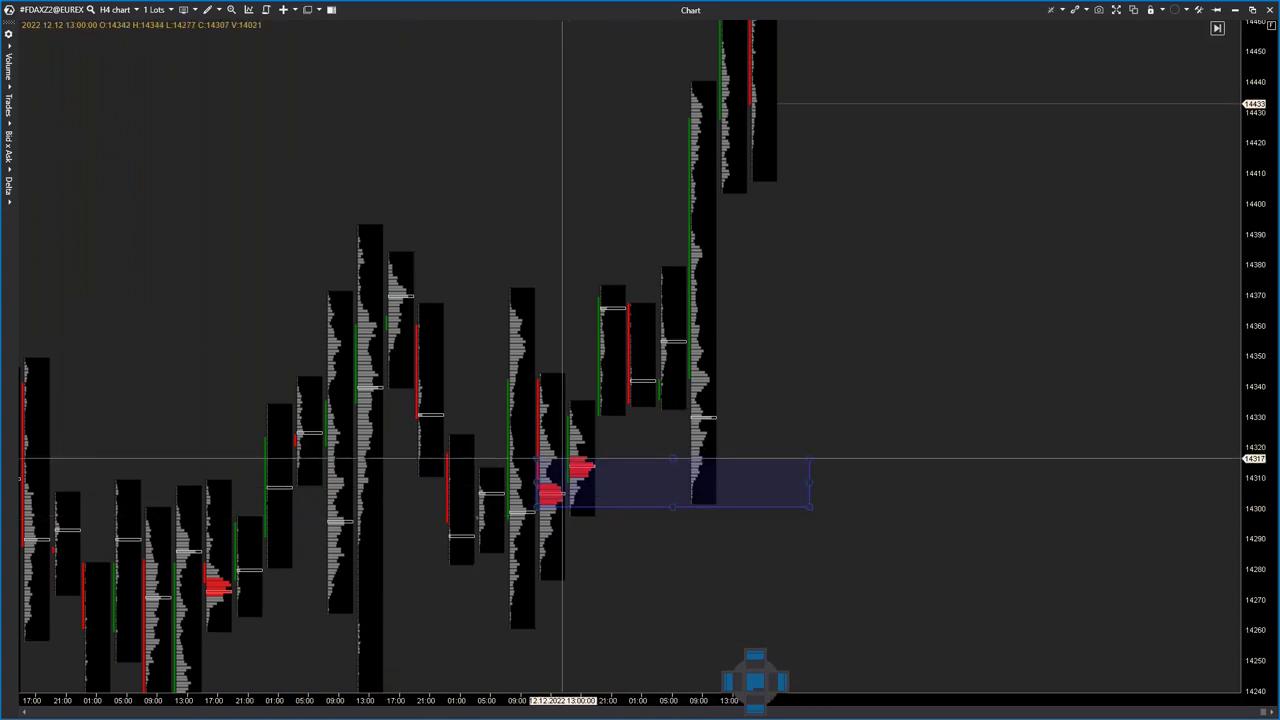
left_click(567, 488)
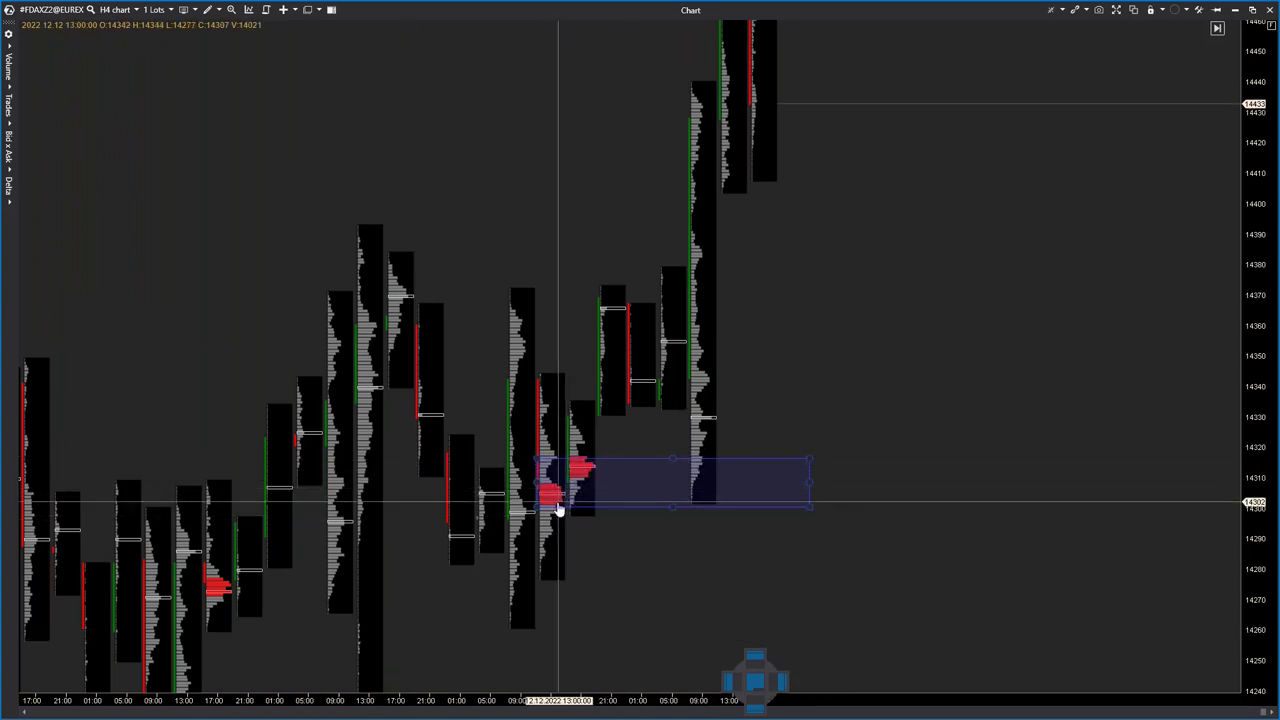
- Mark the highlighted 8 December 17:00 cluster with a rectangle from about 14270 to 14278, extended forward to 12 December
left_click_drag(580, 621, 817, 463)
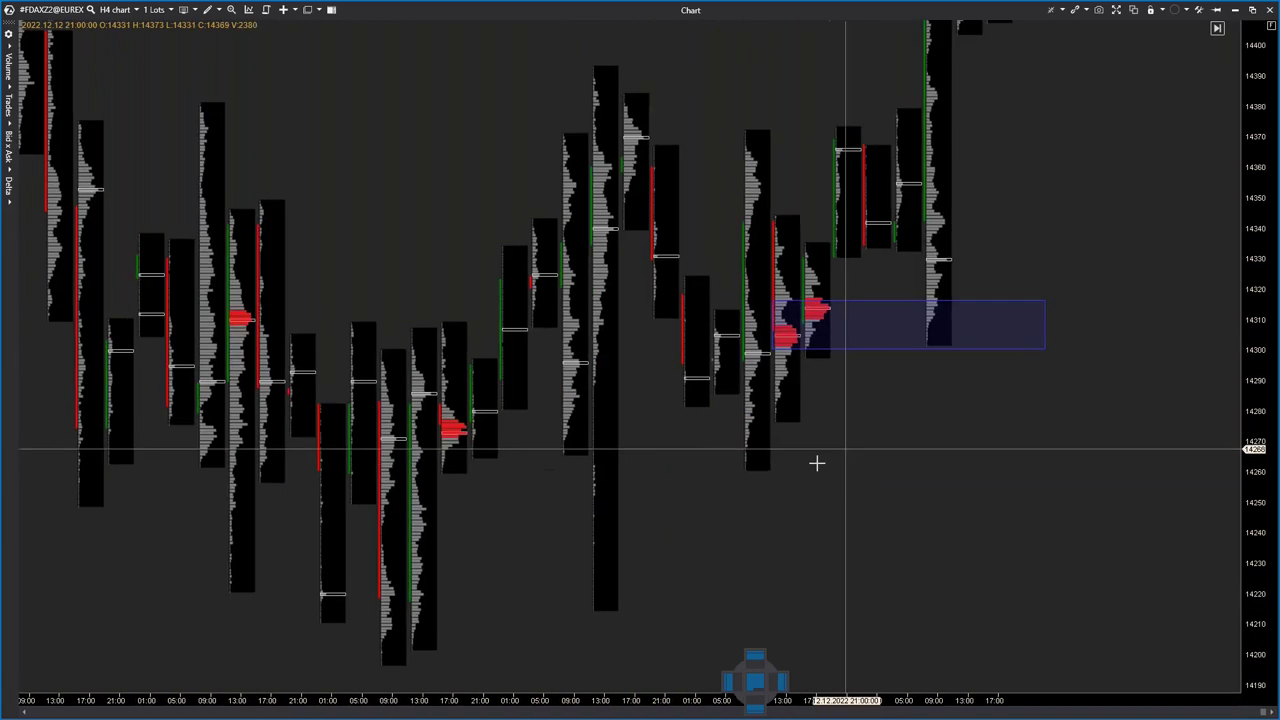
left_click_drag(472, 523, 549, 520)
left_click(207, 10)
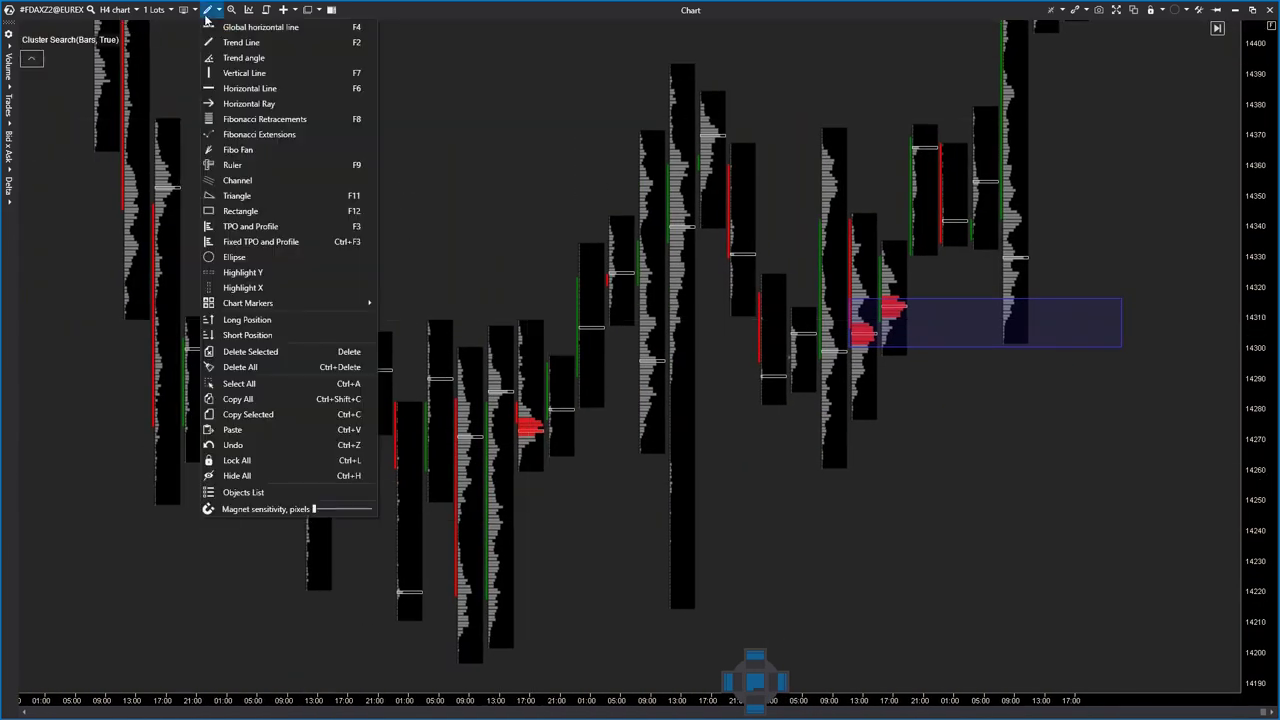
left_click(240, 213)
left_click_drag(524, 418, 950, 438)
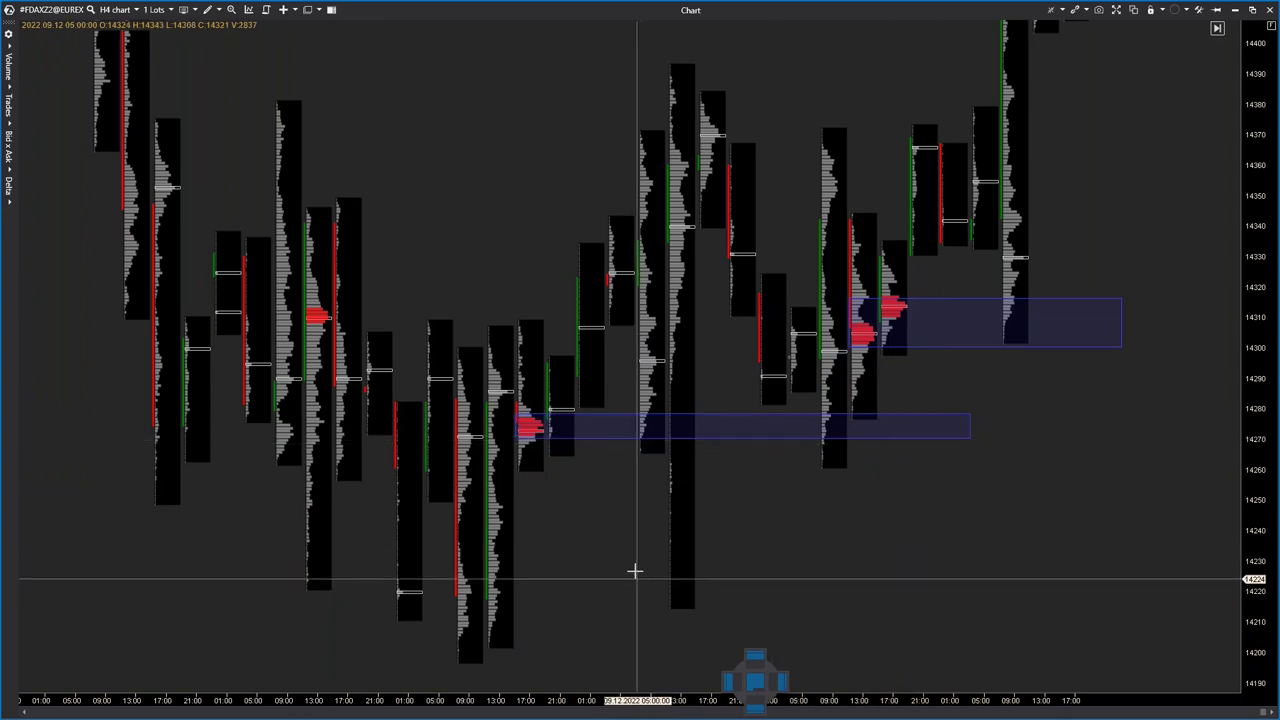
- Mark the highlighted 7 December 13:00 cluster with a rectangle from about 14307 to 14315, extended forward to 9 December
left_click_drag(346, 490, 534, 523)
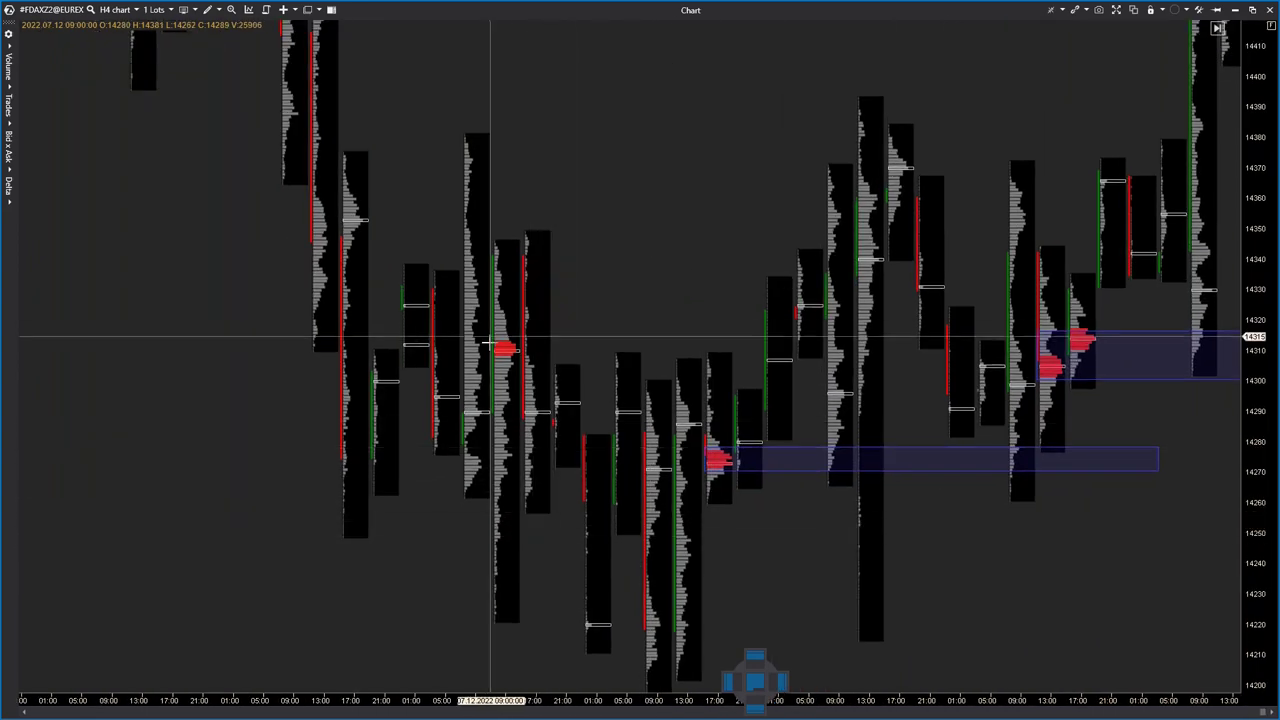
left_click(213, 9)
left_click(216, 243)
left_click_drag(491, 343, 565, 362)
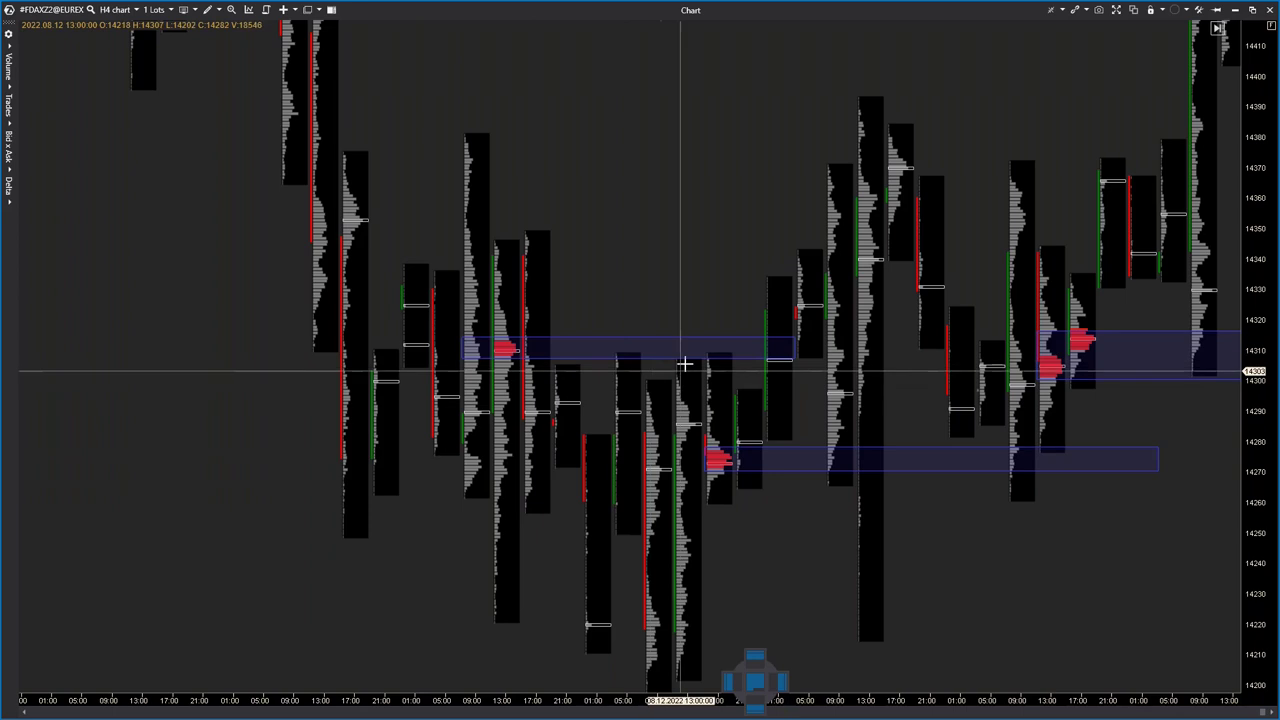
- Mark the two highlighted 30 November clusters with one rectangle from about 14415 to 14428, extended forward over the early December candles
left_click_drag(194, 206, 689, 297)
left_click_drag(478, 491, 508, 443)
left_click_drag(569, 521, 575, 499)
left_click(218, 10)
left_click(250, 214)
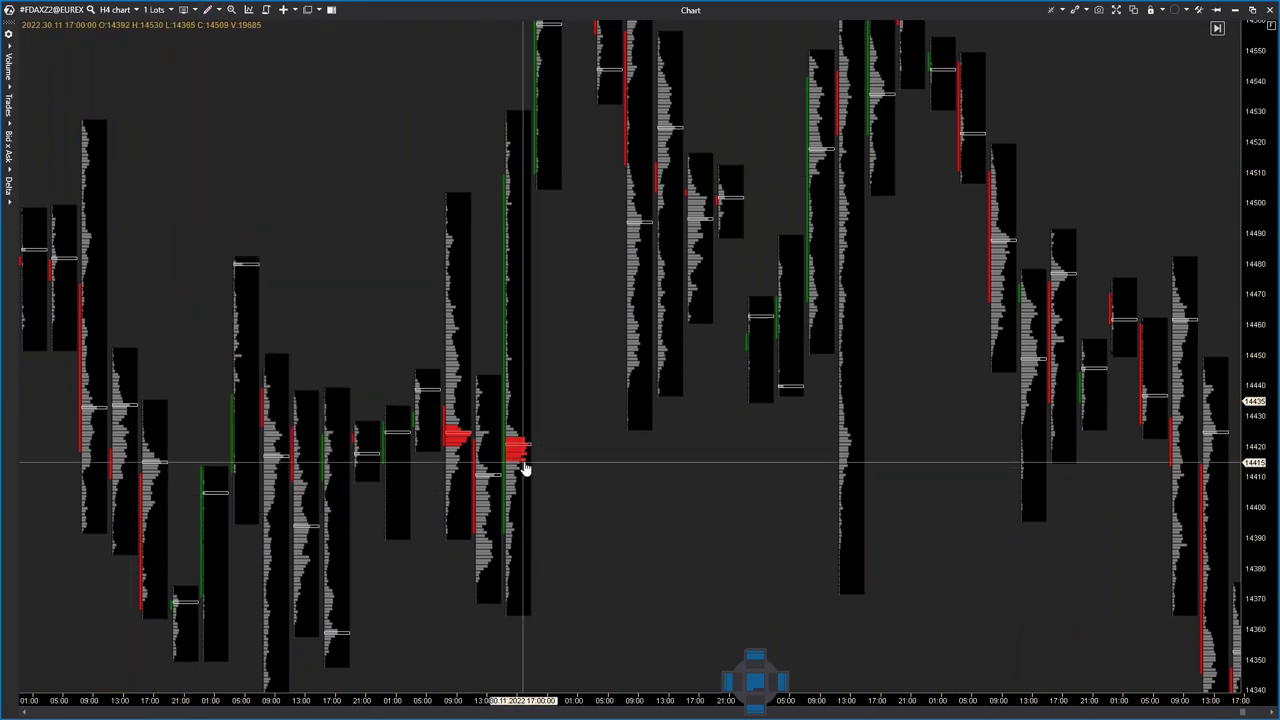
left_click_drag(444, 424, 806, 464)
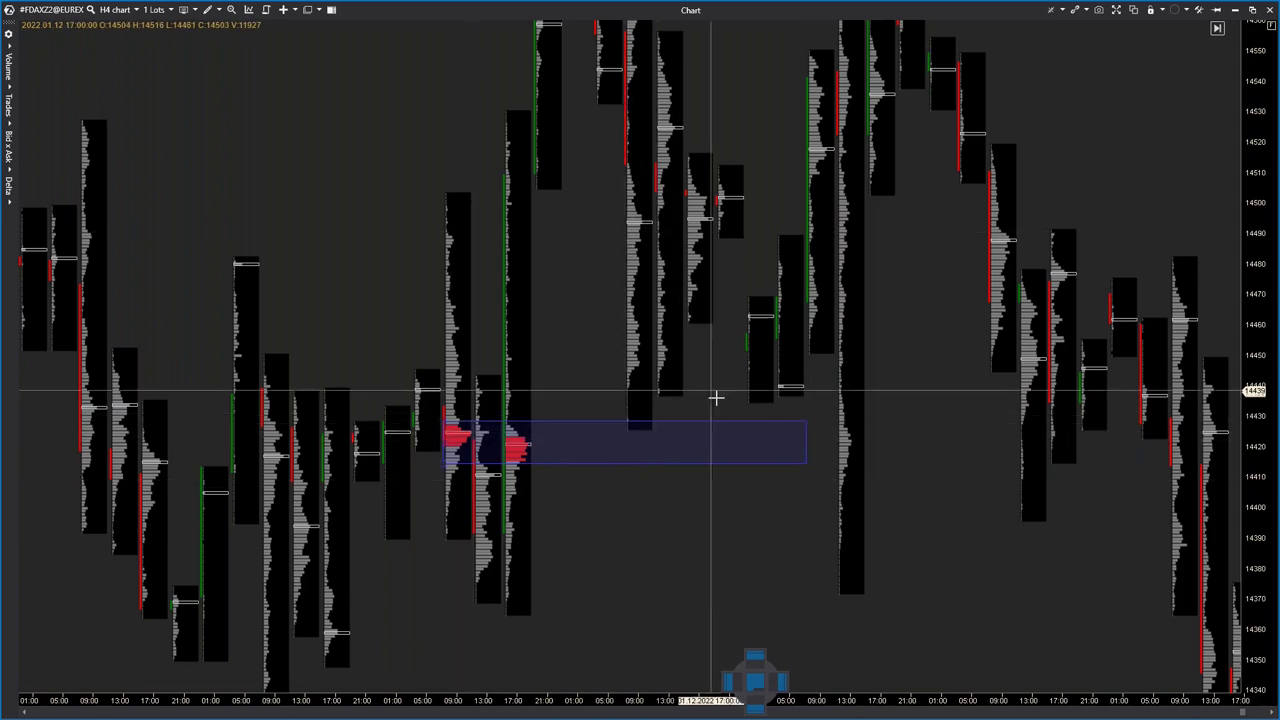
- Mark the highlighted 25 November 13:00 cluster with a rectangle from about 14530 to 14535, extended forward over the price gap
left_click_drag(734, 571, 646, 566)
left_click_drag(376, 600, 713, 528)
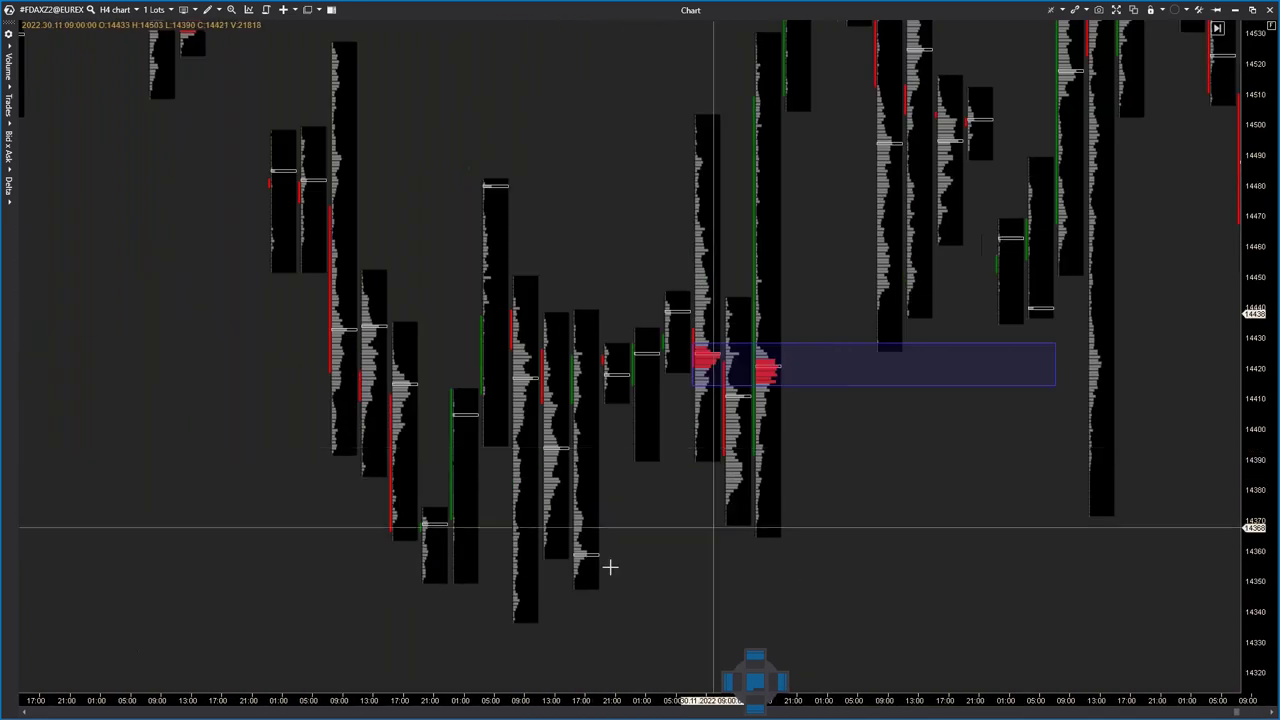
scroll(610, 567, "up", 5)
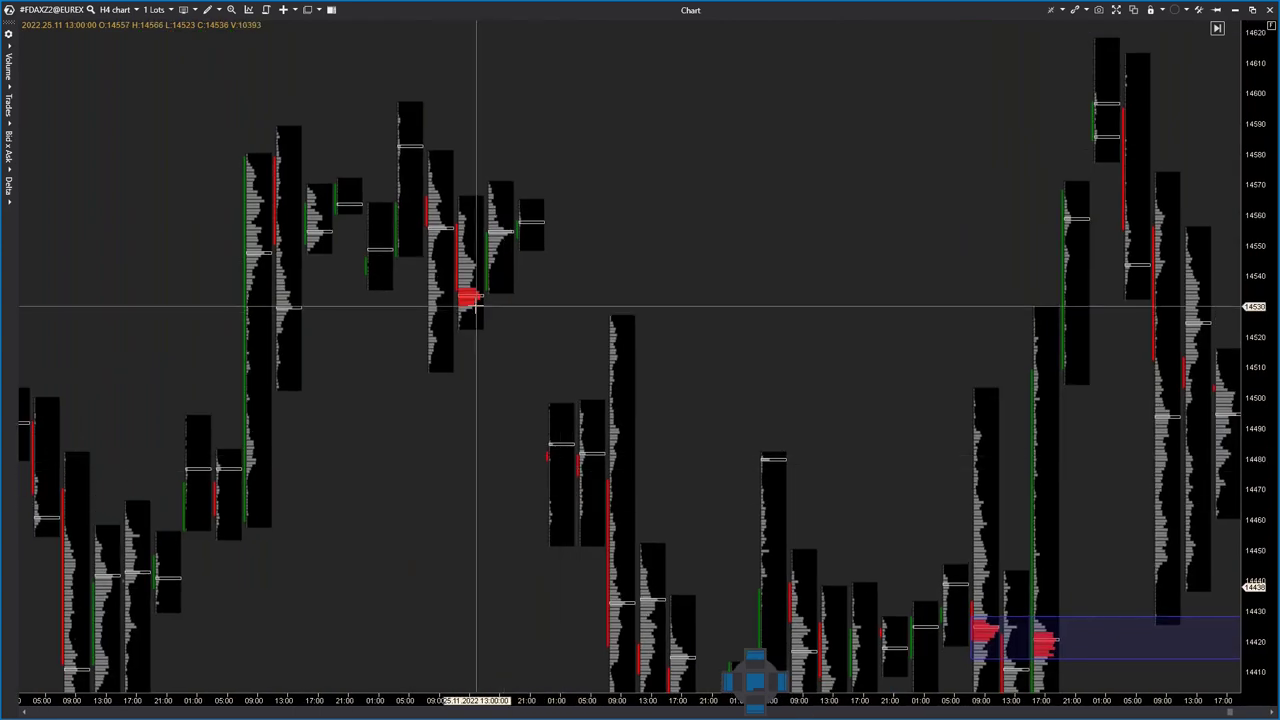
left_click(212, 9)
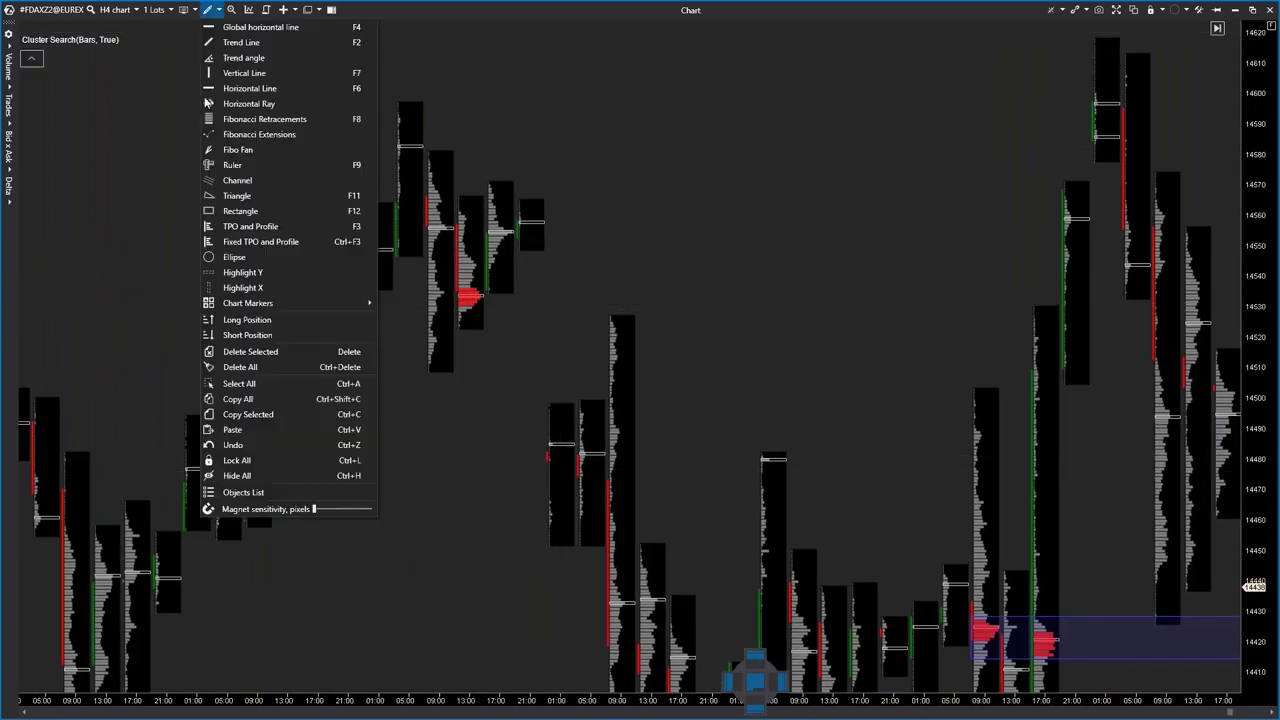
left_click_drag(400, 544, 551, 431)
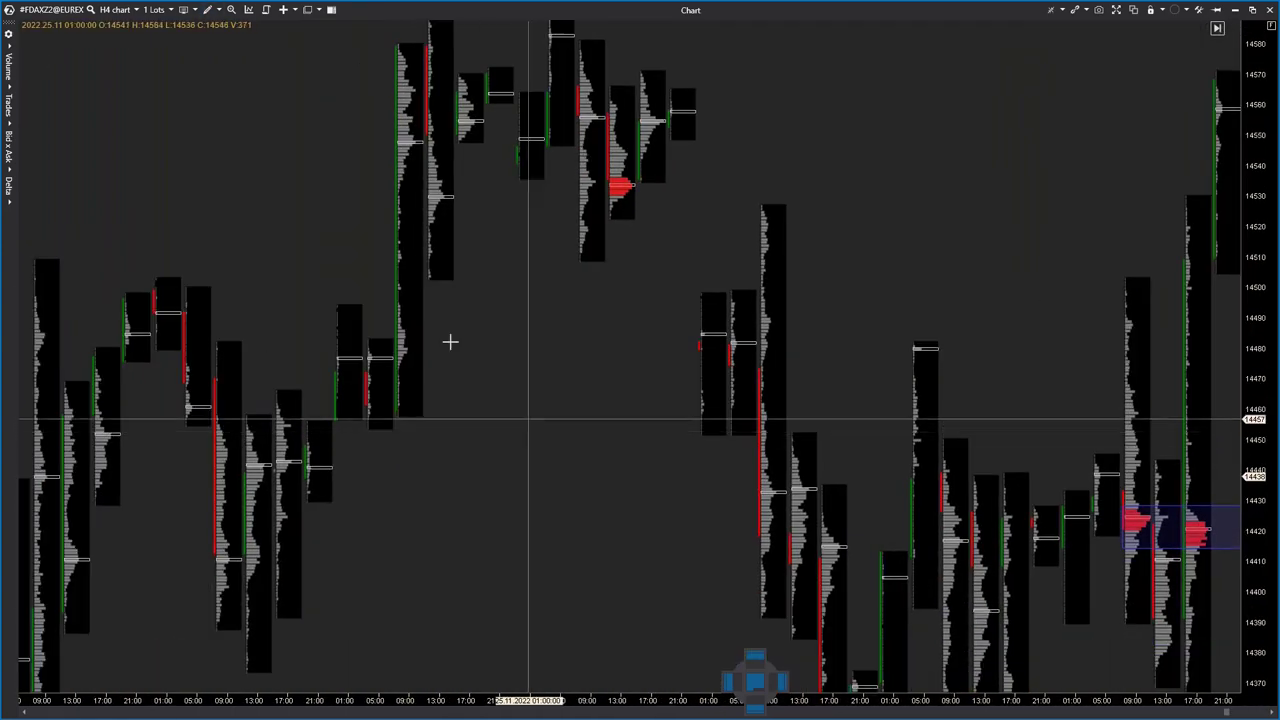
left_click_drag(449, 340, 380, 495)
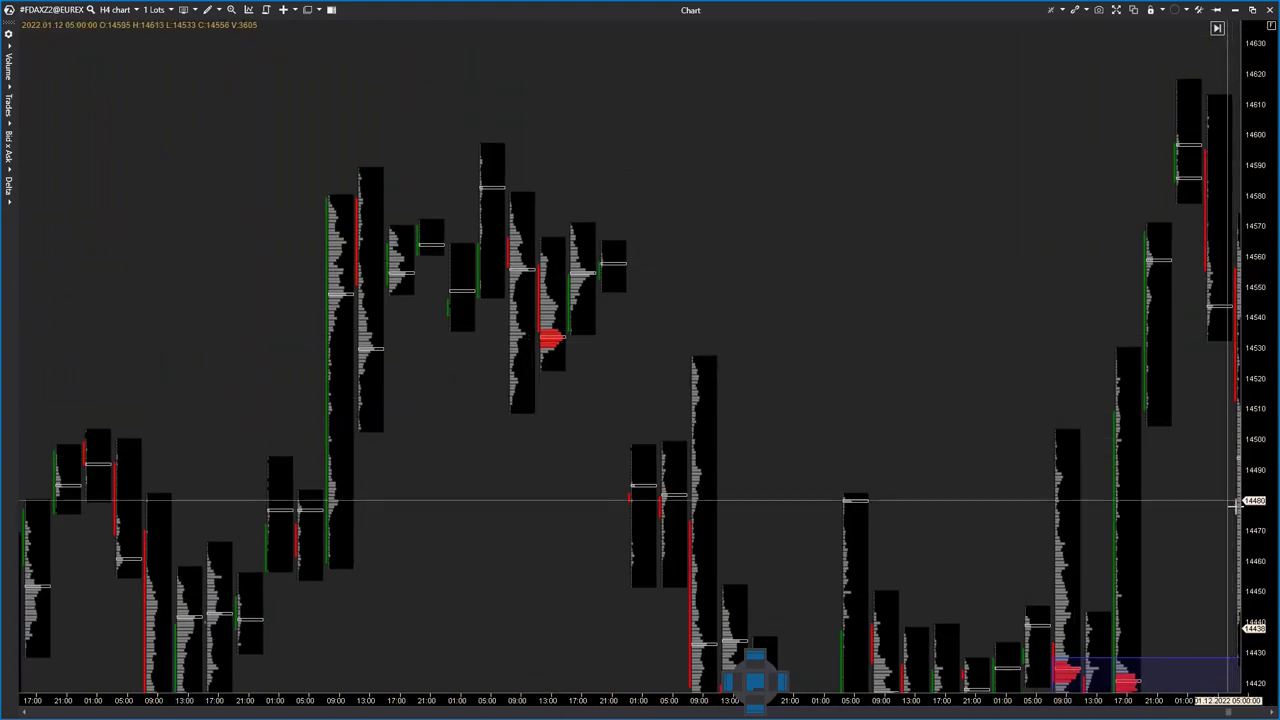
left_click_drag(1254, 443, 1226, 277)
left_click_drag(718, 272, 744, 464)
left_click_drag(492, 701, 372, 701)
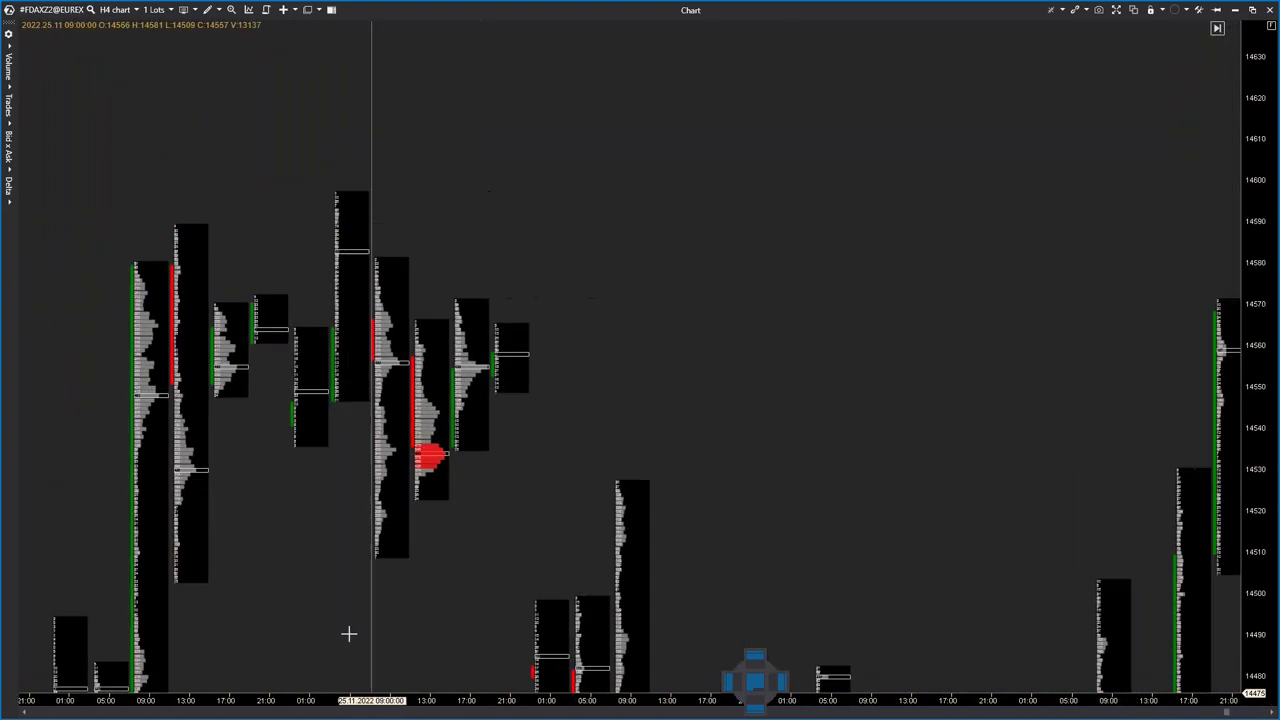
left_click_drag(349, 634, 414, 625)
left_click(210, 12)
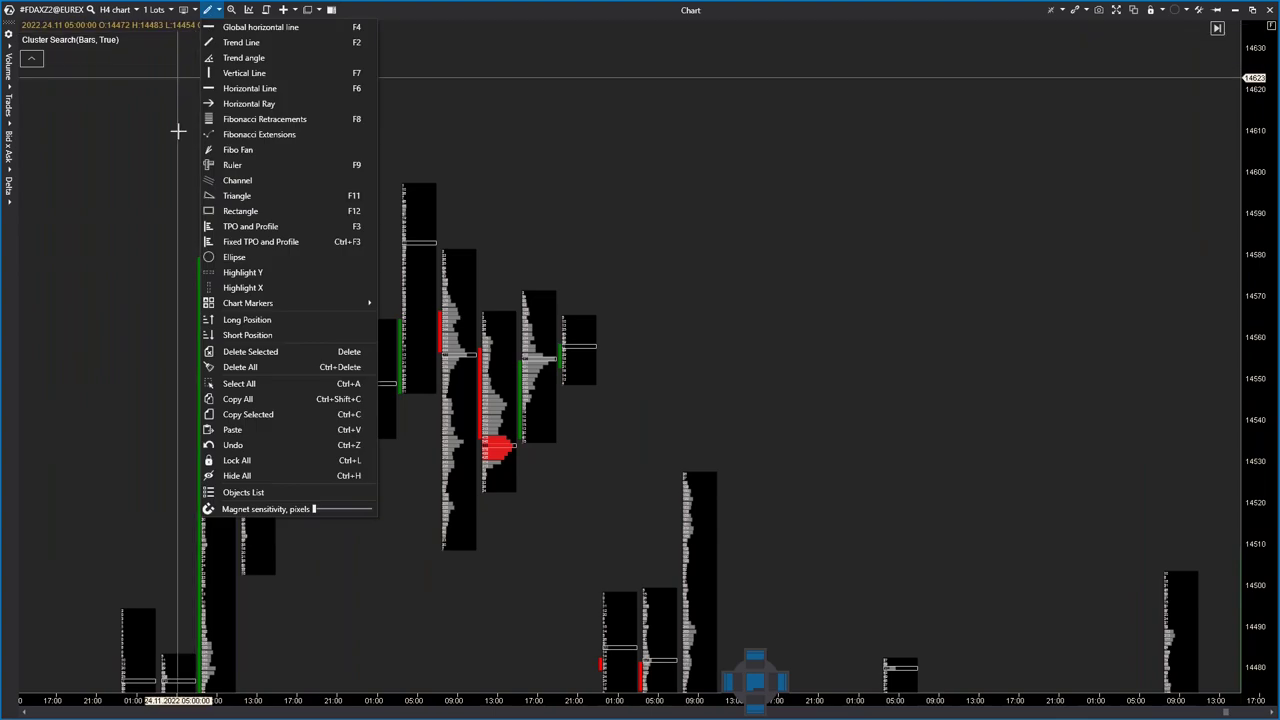
left_click(250, 210)
left_click_drag(485, 459, 800, 449)
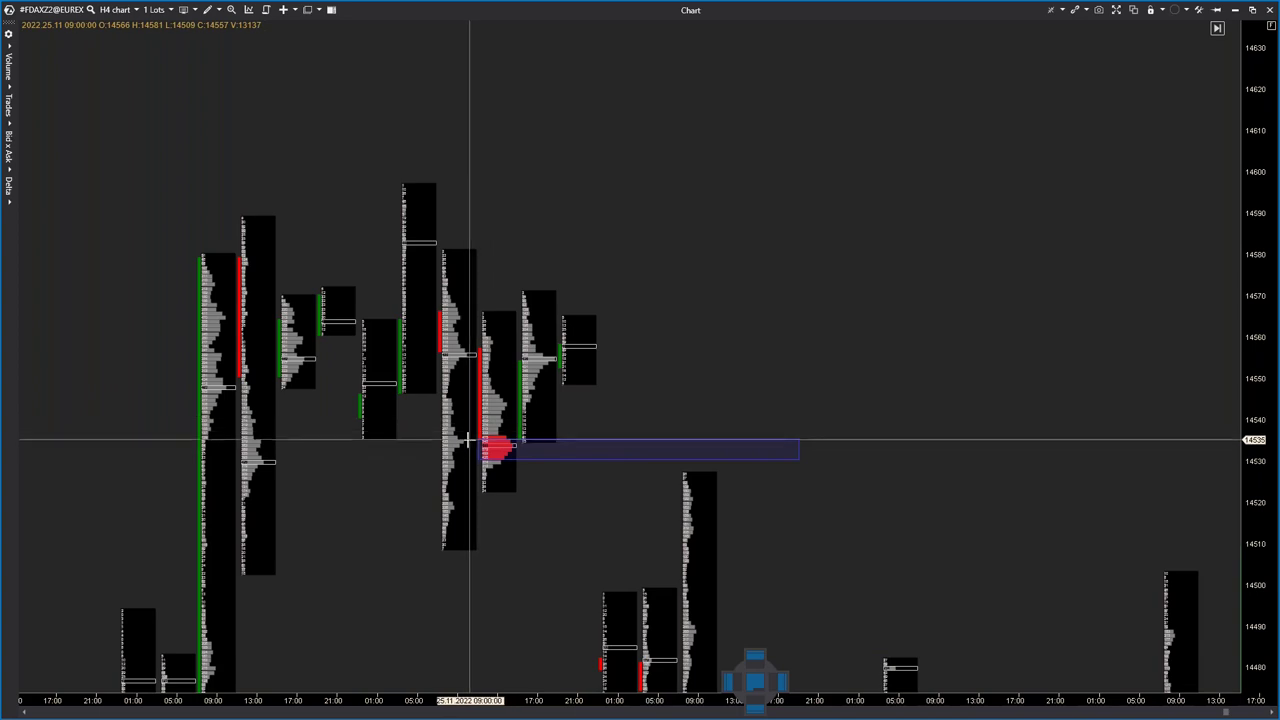
left_click(508, 451)
- Measure the price distance from the low of the 25 November 17:00 candle down through the marked zone
left_click_drag(469, 523, 416, 516)
left_click_drag(602, 218, 512, 357)
middle_click(508, 329)
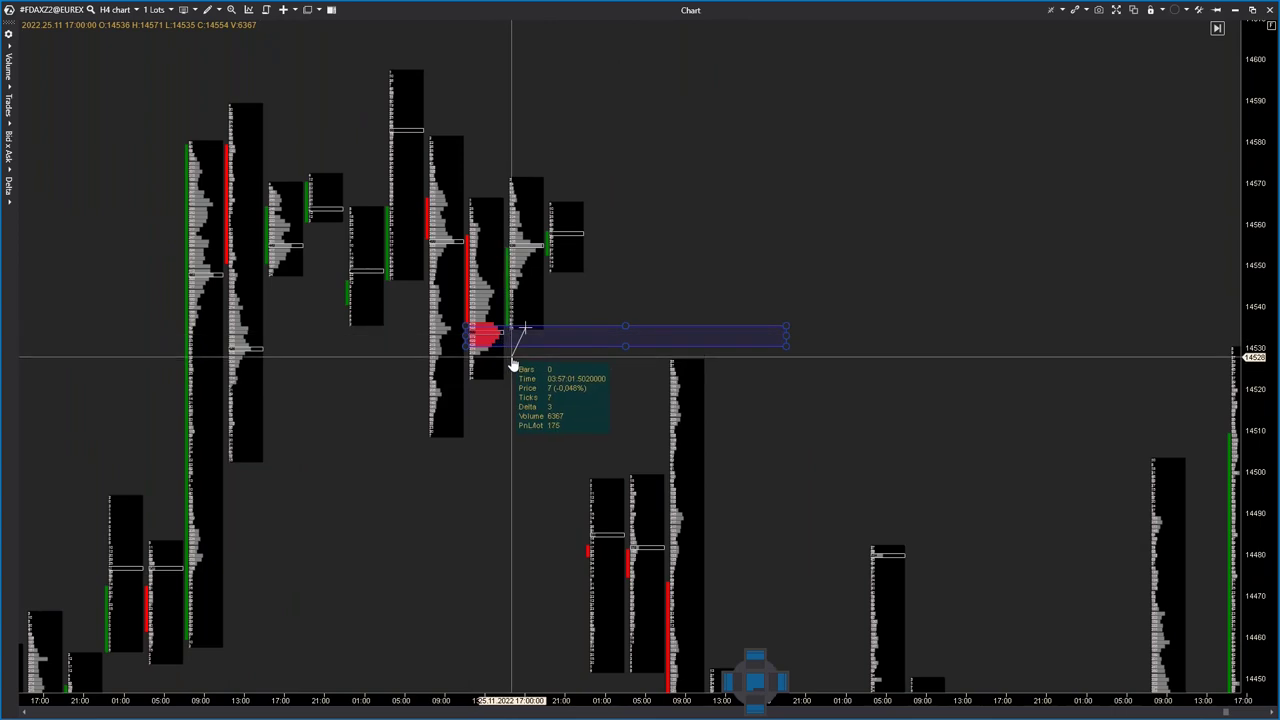
left_click_drag(513, 361, 510, 357)
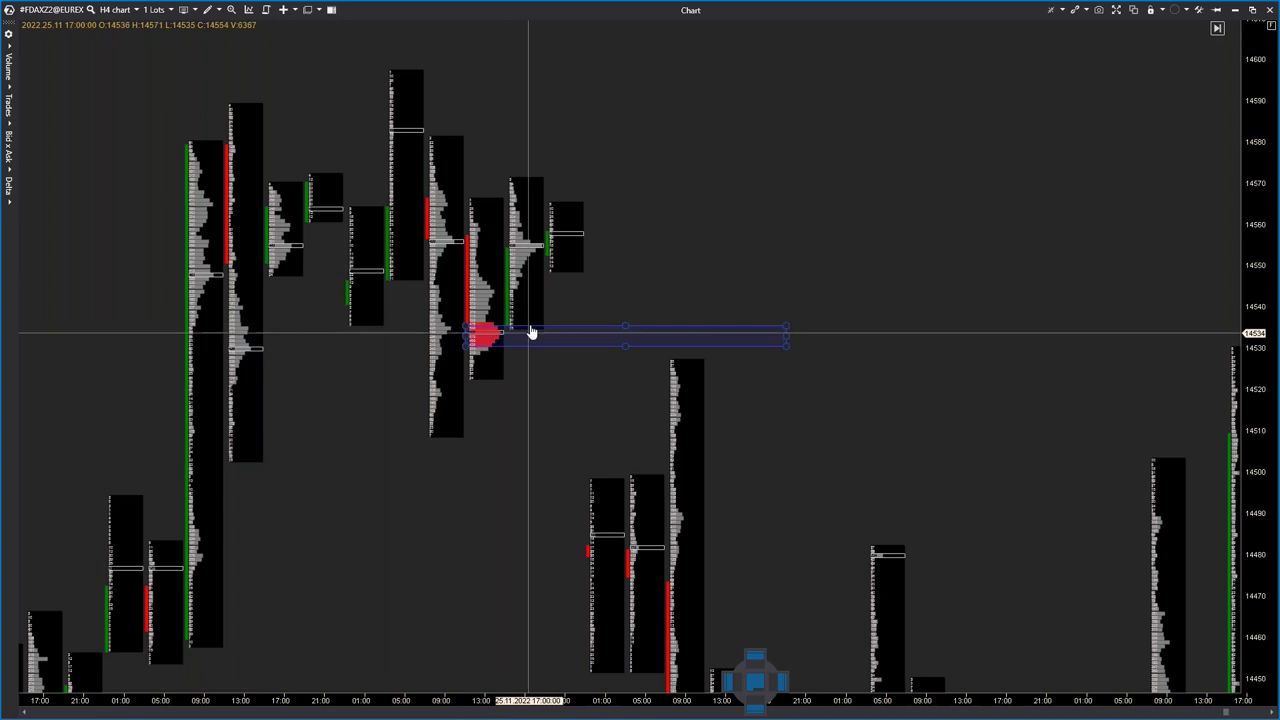
- Examine the highlighted 21 November 17:00 cluster and follow the DAX profiles forward to the marked late November zones
mouse_move(434, 482)
left_mouse_down()
mouse_move(648, 320)
mouse_move(508, 458)
left_mouse_up()
mouse_move(559, 308)
left_mouse_down()
mouse_move(589, 269)
mouse_move(599, 176)
mouse_move(592, 205)
left_mouse_up()
left_click_drag(265, 655, 698, 455)
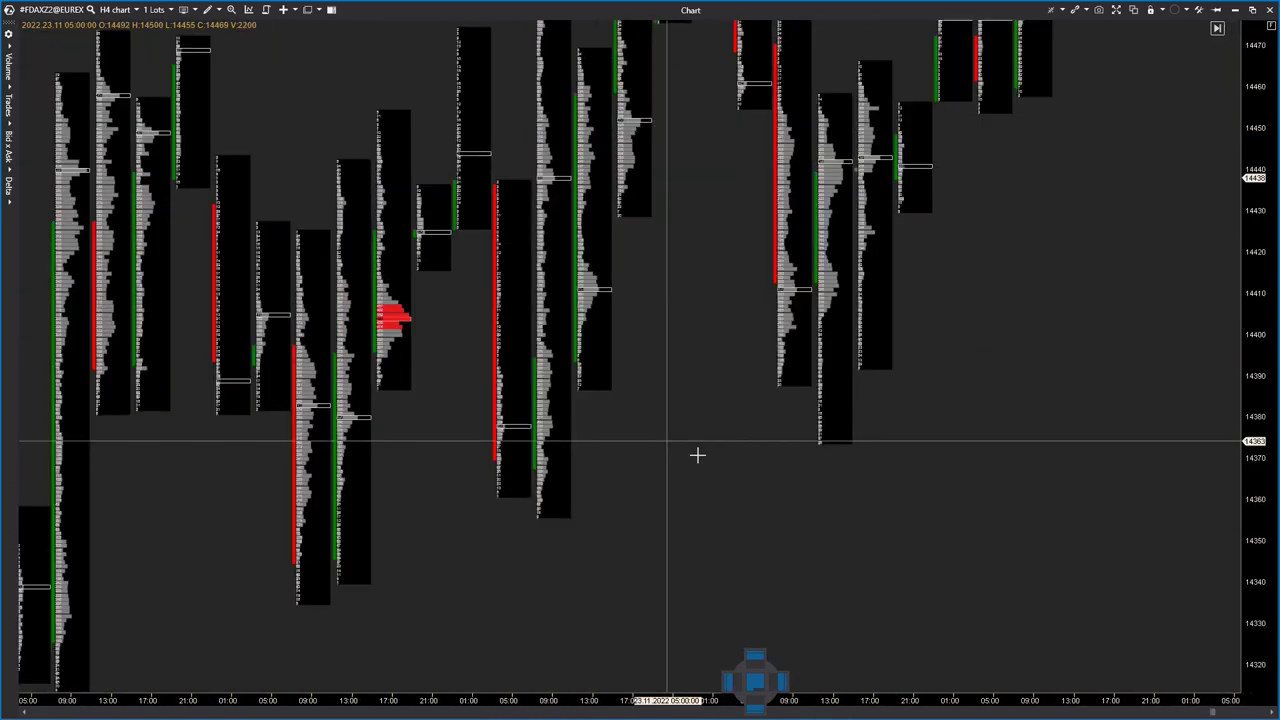
scroll(697, 455, "up", 5)
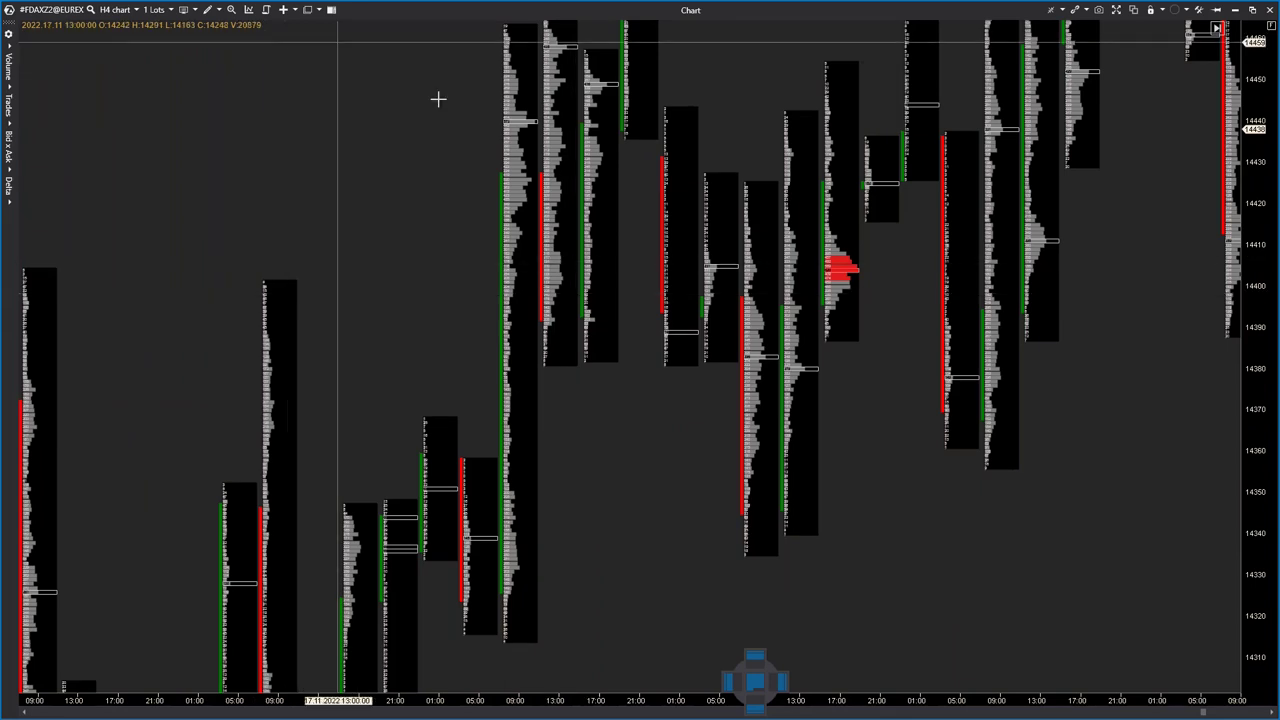
left_click_drag(1252, 114, 1252, 330)
left_click_drag(862, 534, 508, 585)
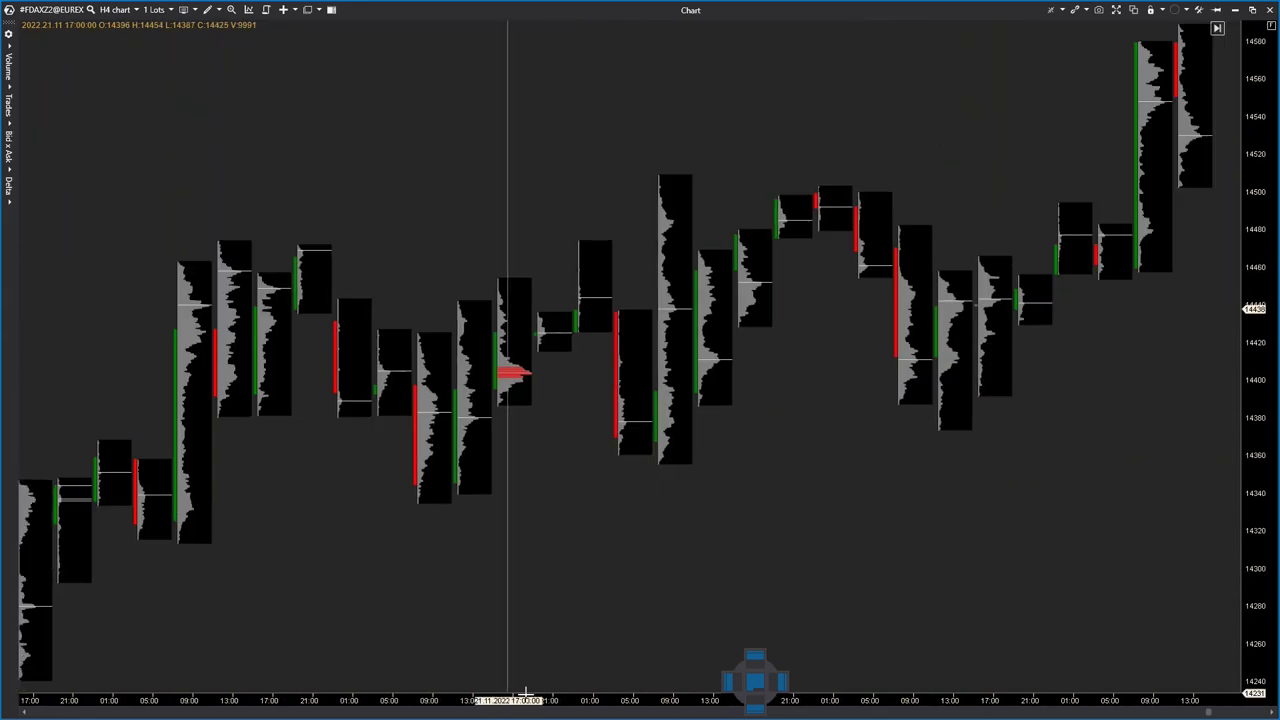
left_click_drag(507, 700, 694, 700)
left_click_drag(911, 548, 723, 543)
scroll(723, 542, "down", 5)
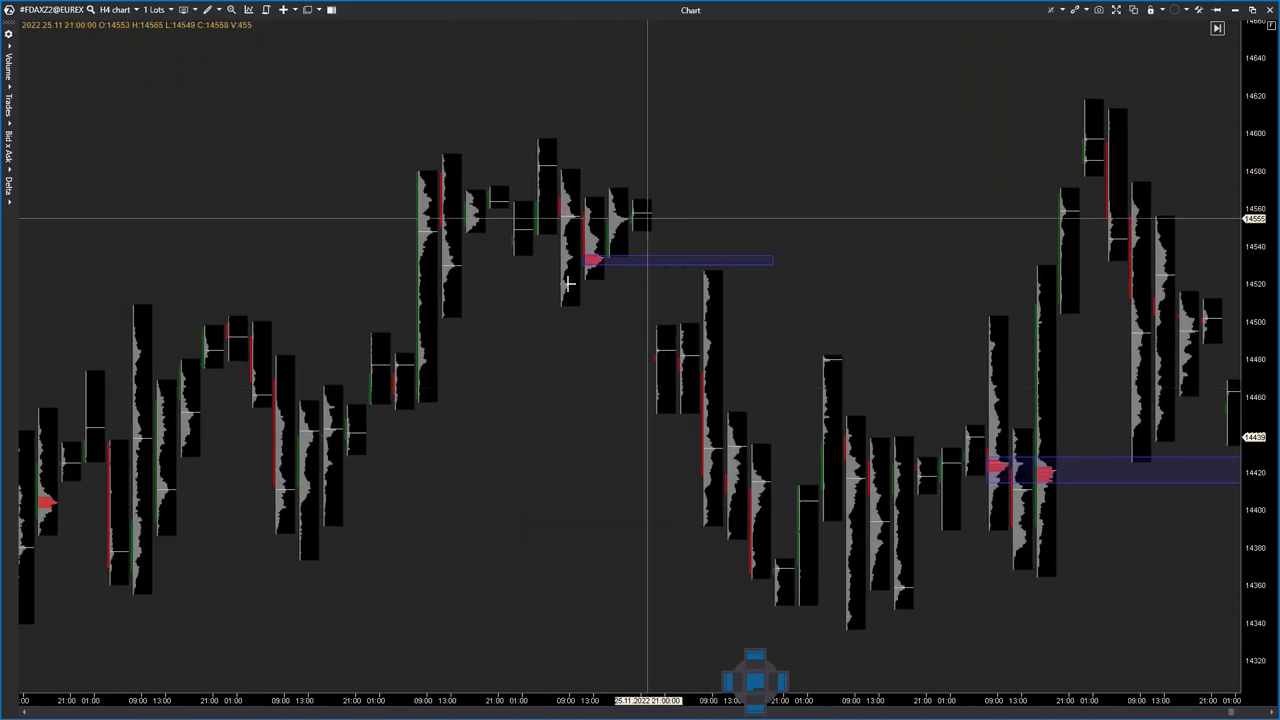
- Apply a manual cluster scale of 4 to the DAX H4 chart, with automatic scaling off
scroll(361, 327, "down", 2)
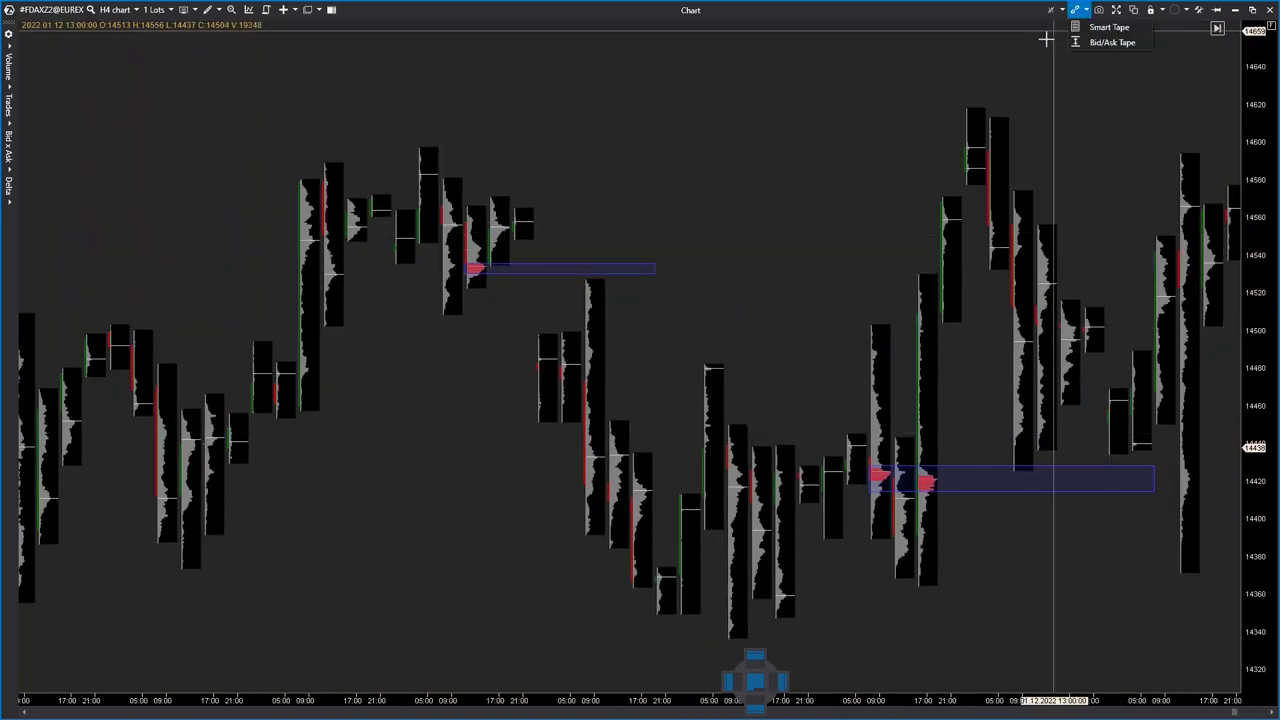
left_click(1061, 12)
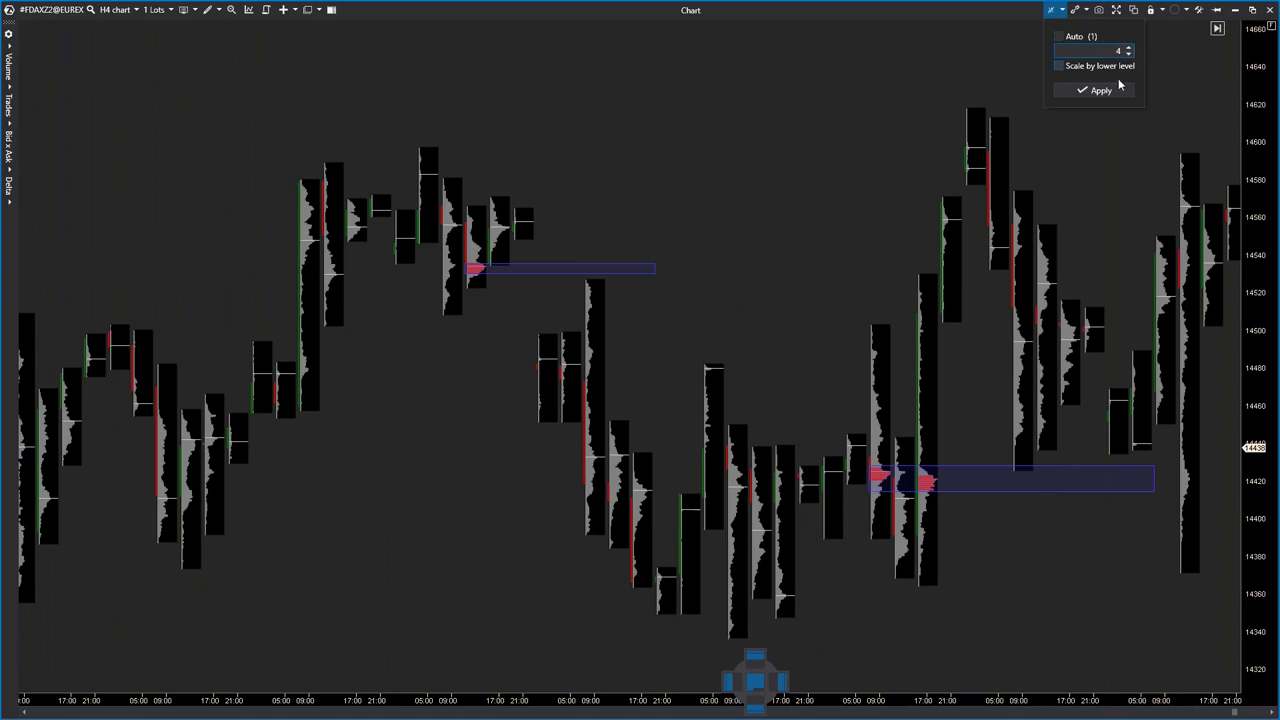
left_click(1116, 89)
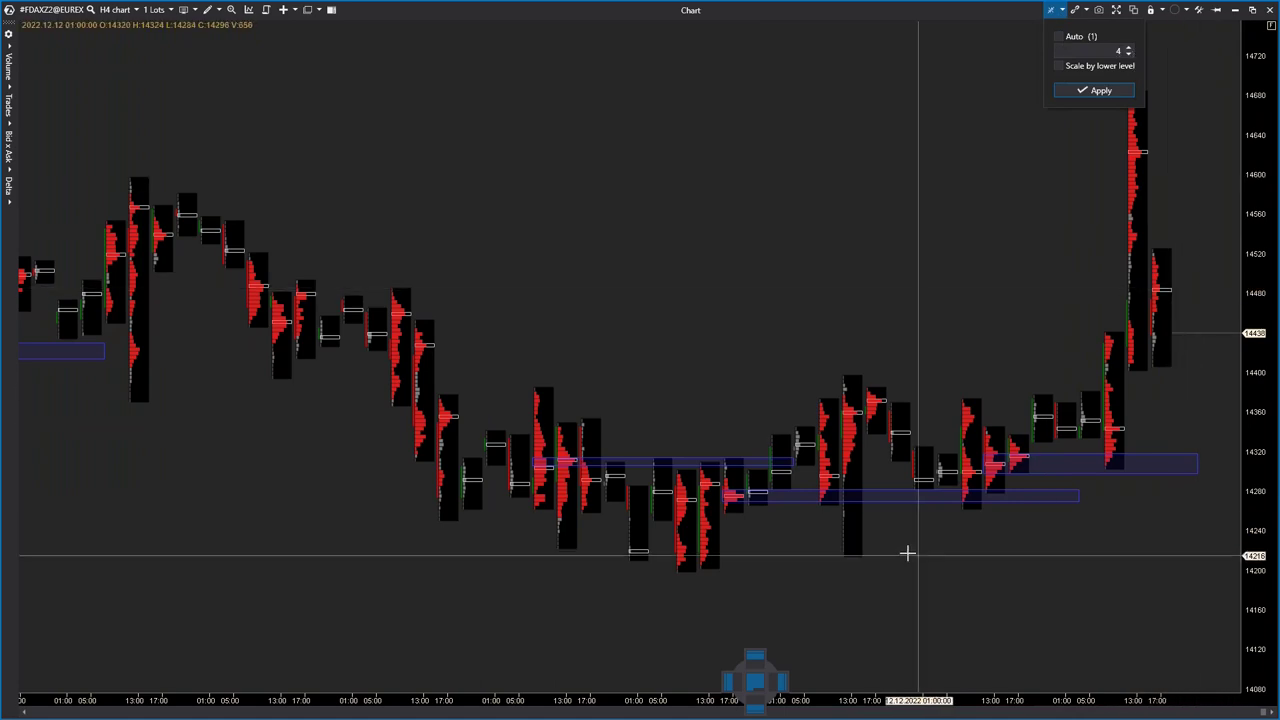
- Set the Cluster Search minimum value to 1500 and its price range to 1 on the DAX H4 chart
right_click(573, 256)
left_click(649, 311)
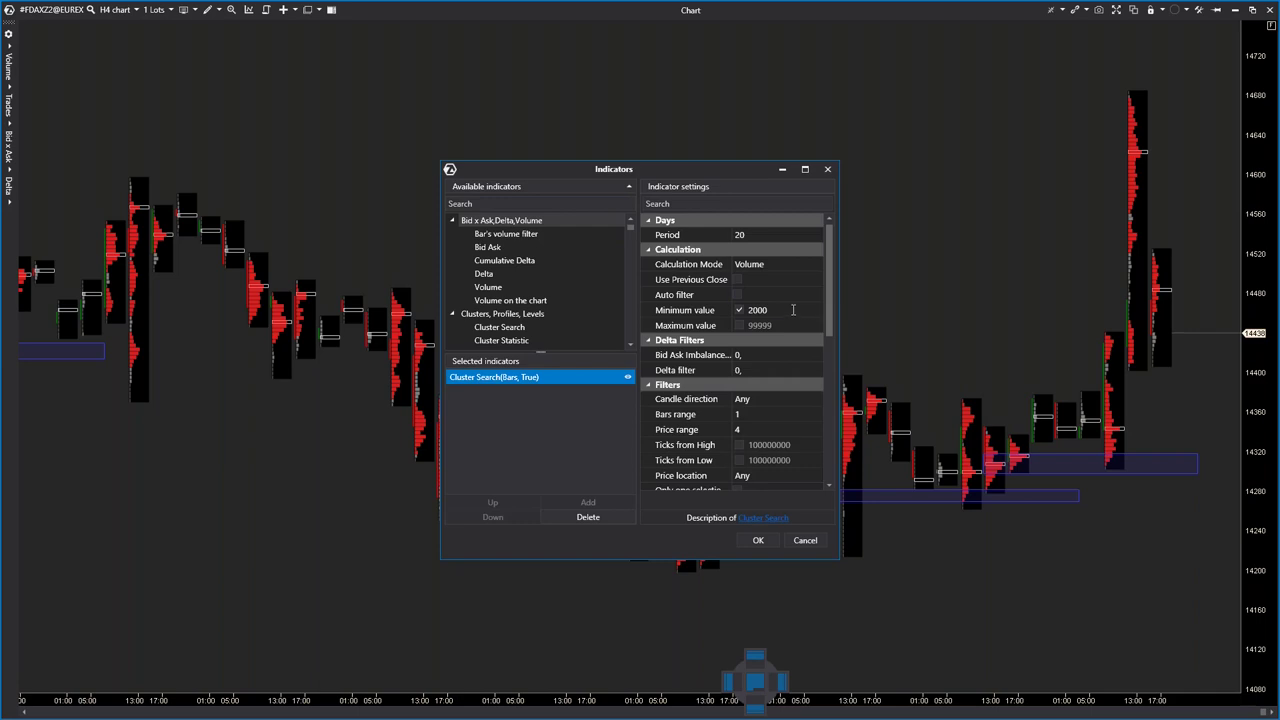
type("500,")
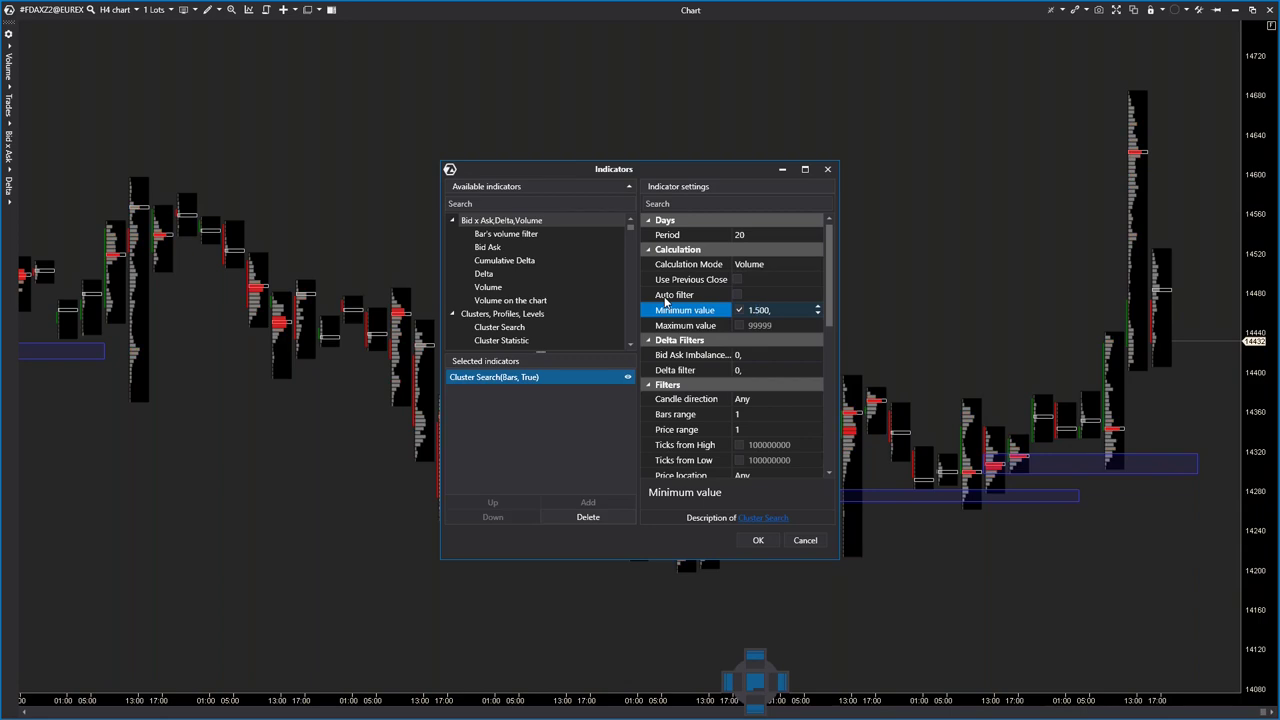
left_click(754, 540)
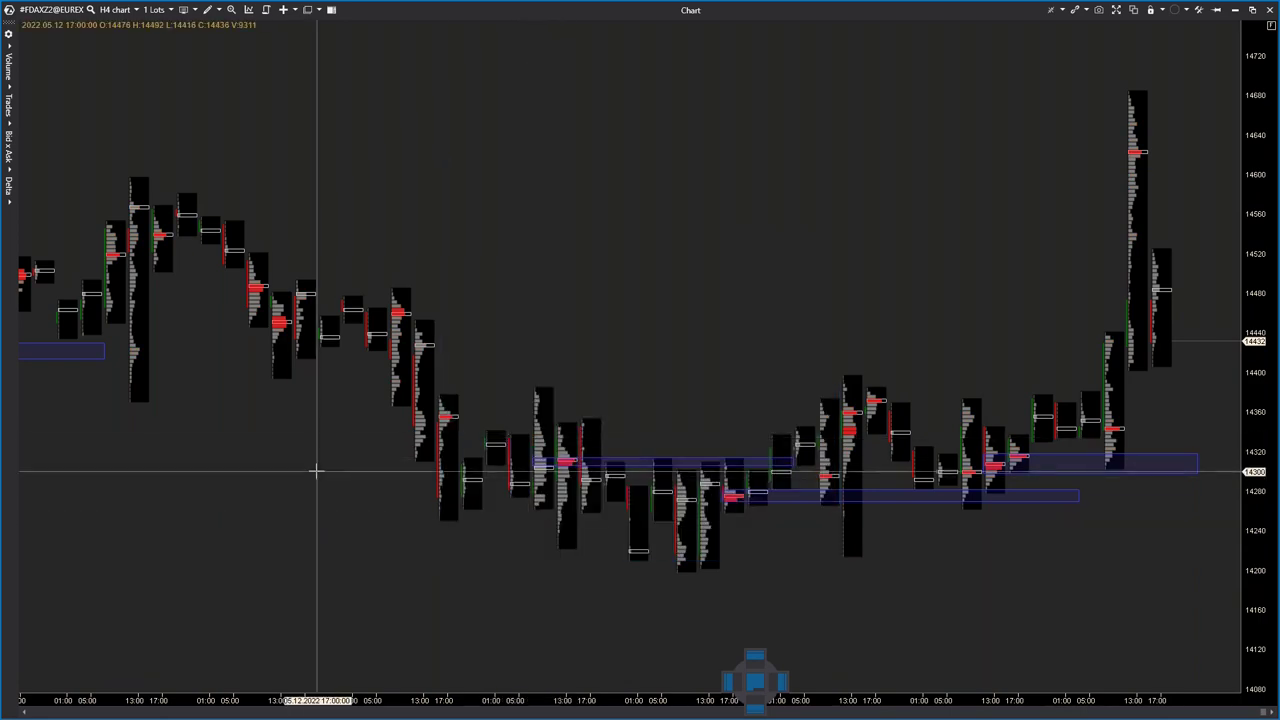
- Mark the highlighted 5 December 09:00 cluster with a rectangle from about 14477 to 14494, extended forward past the 6 December candles
left_click_drag(303, 483, 675, 476)
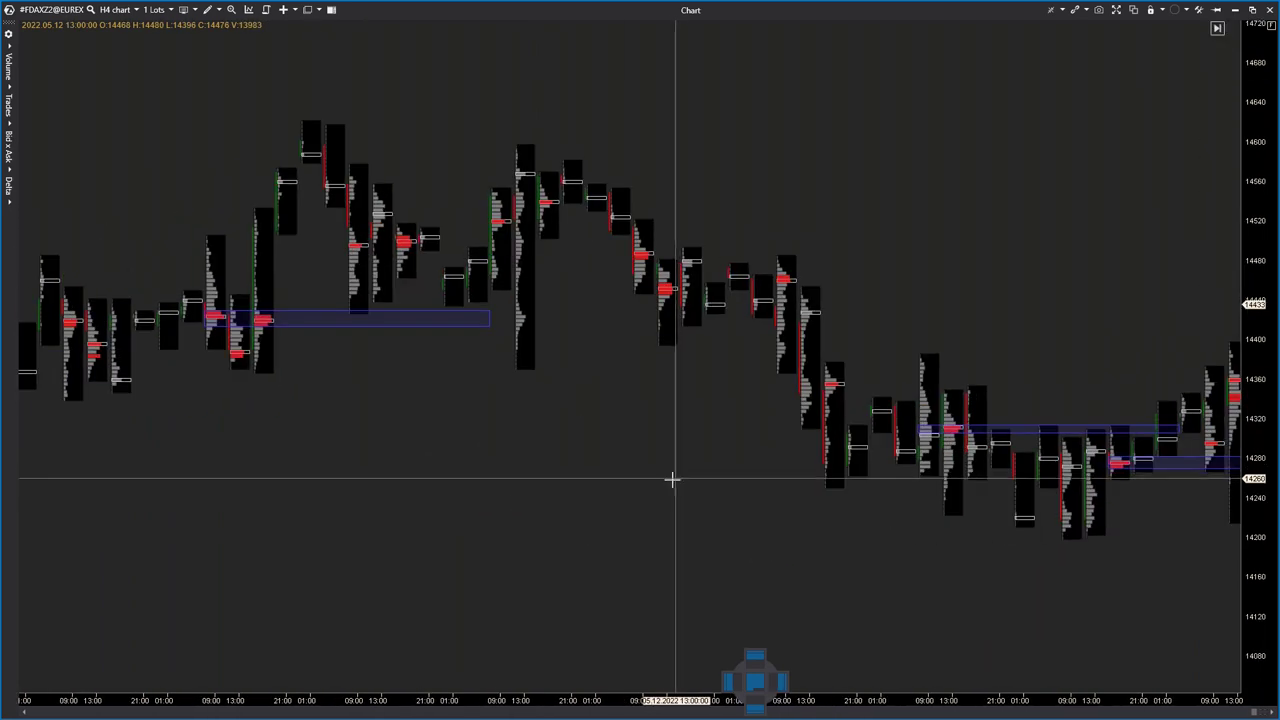
left_click_drag(549, 584, 588, 420)
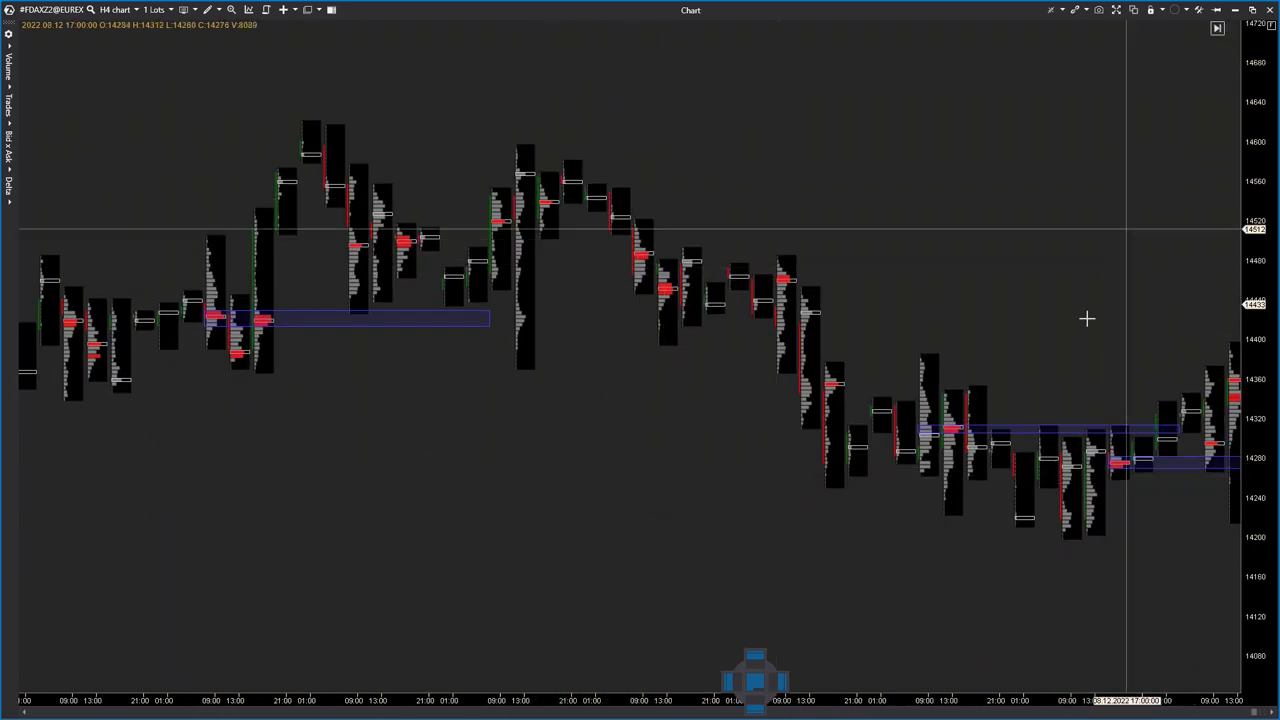
scroll(1157, 123, "down", 3)
left_click(1074, 13)
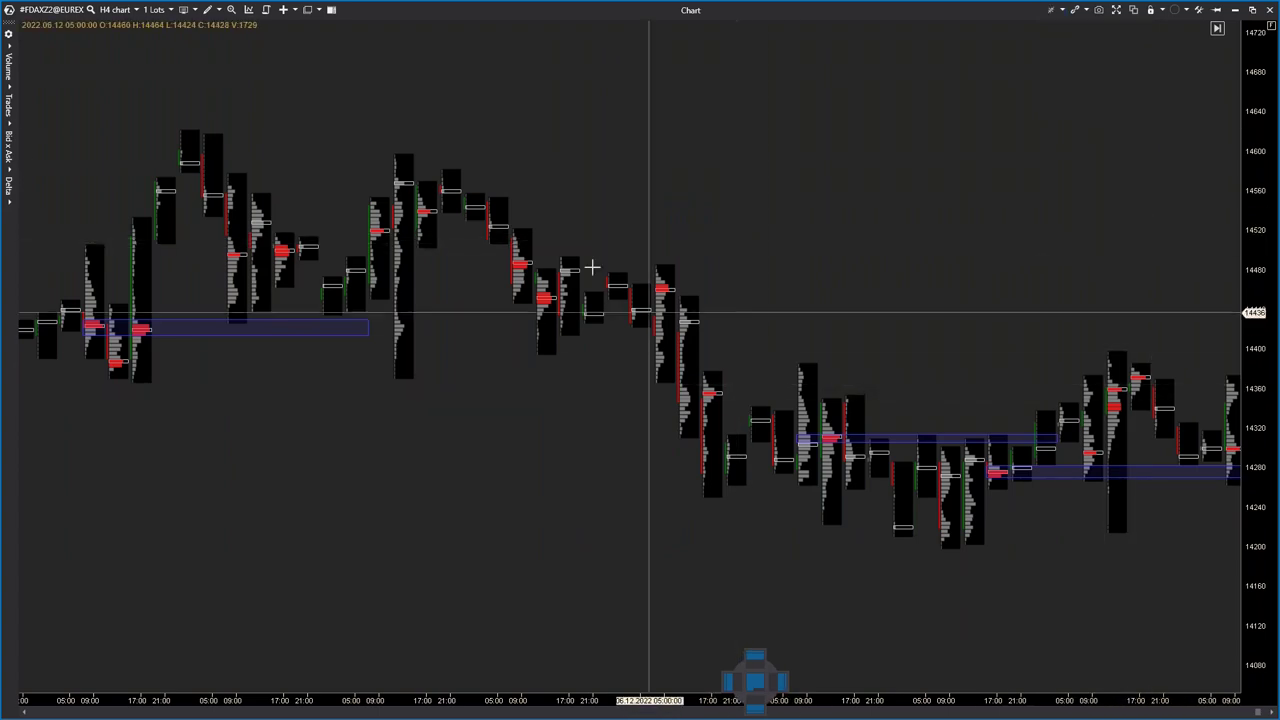
mouse_move(268, 27)
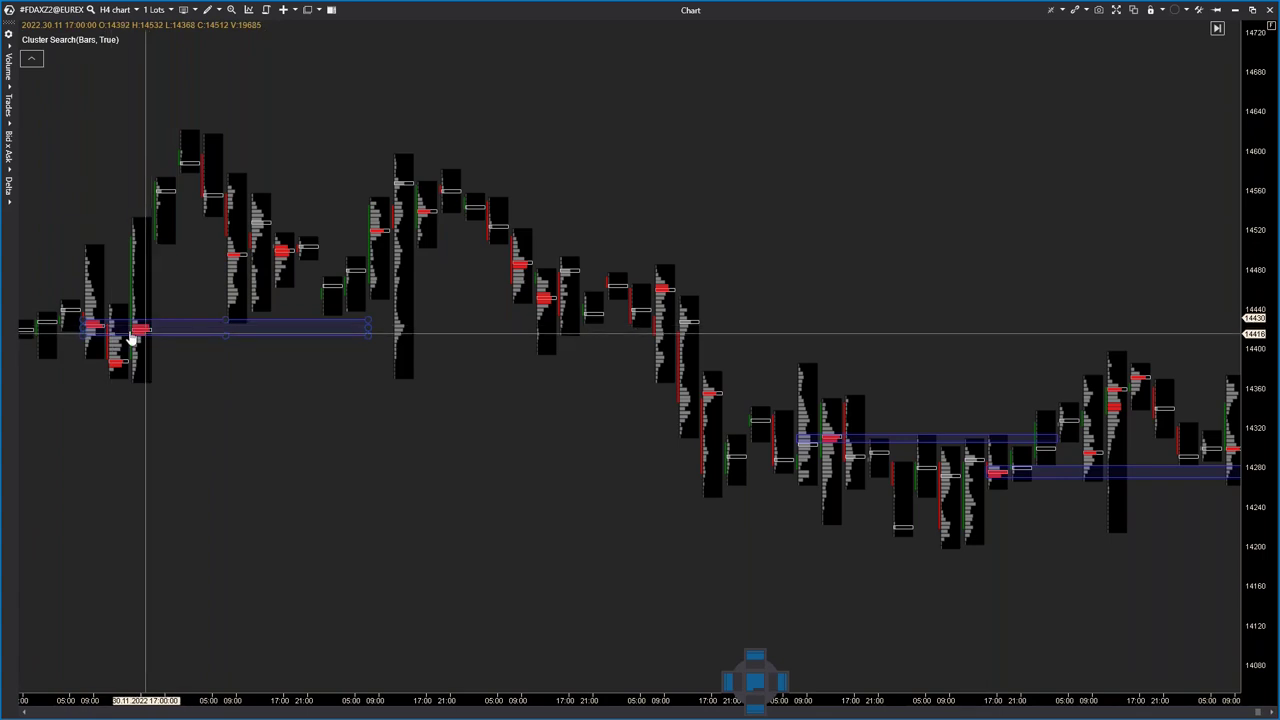
left_click_drag(446, 449, 357, 475)
scroll(534, 364, "down", 5)
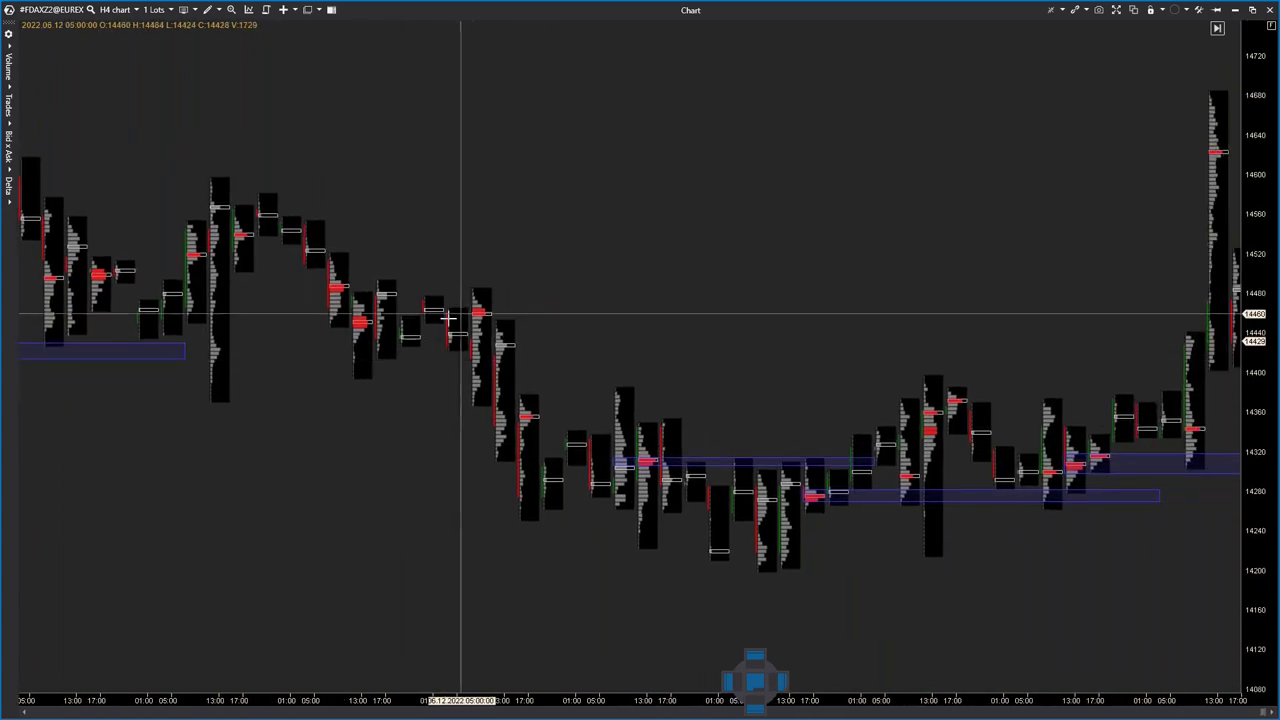
left_click(209, 11)
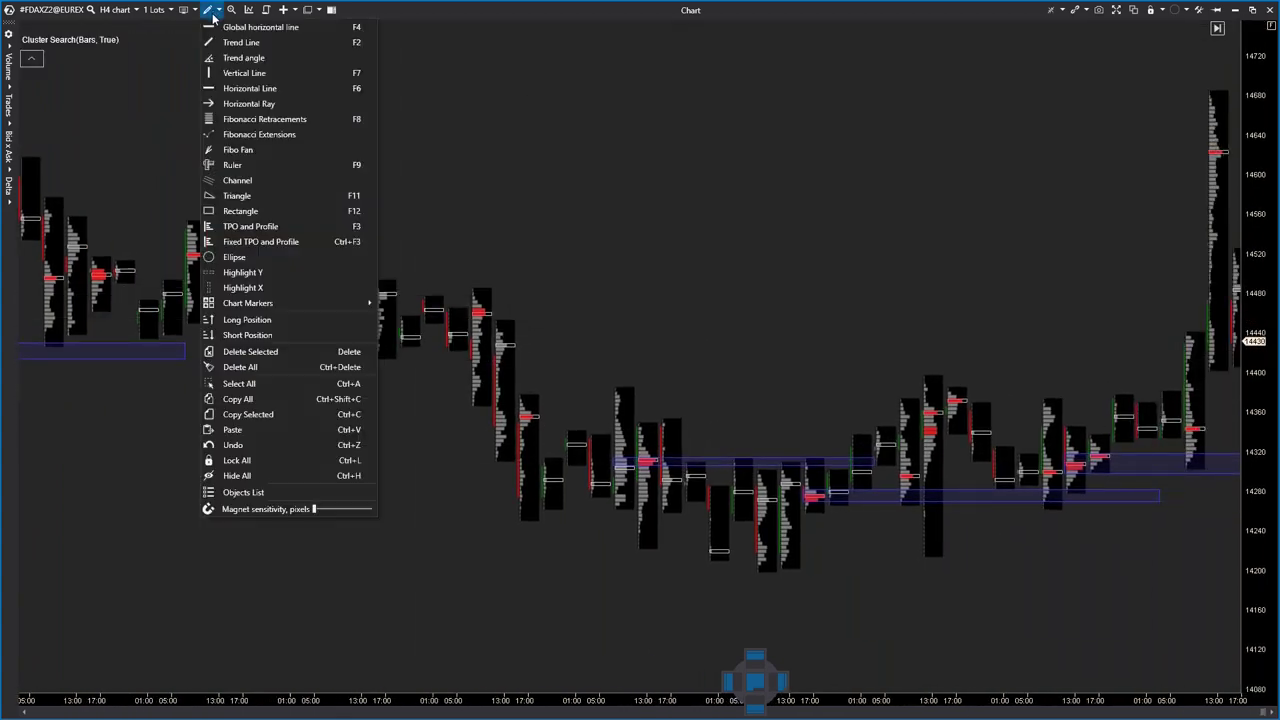
left_click(254, 208)
left_click_drag(332, 290, 590, 298)
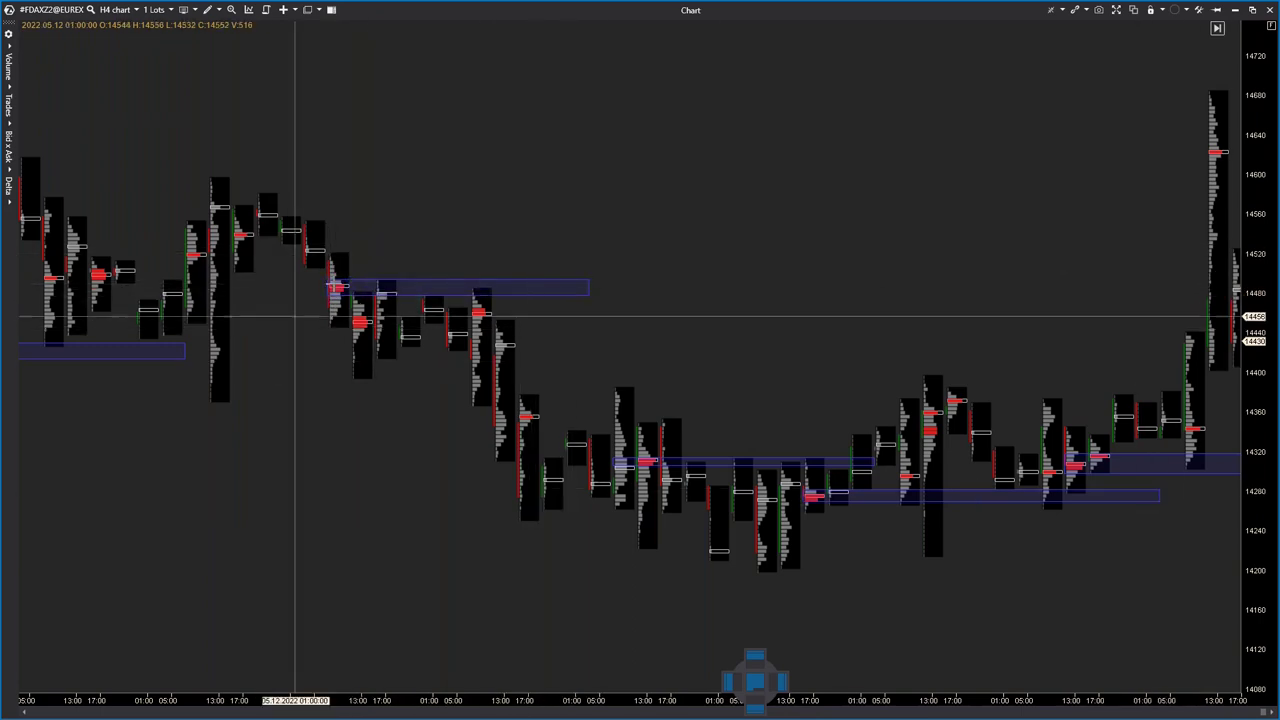
left_click(370, 294)
left_click(357, 300)
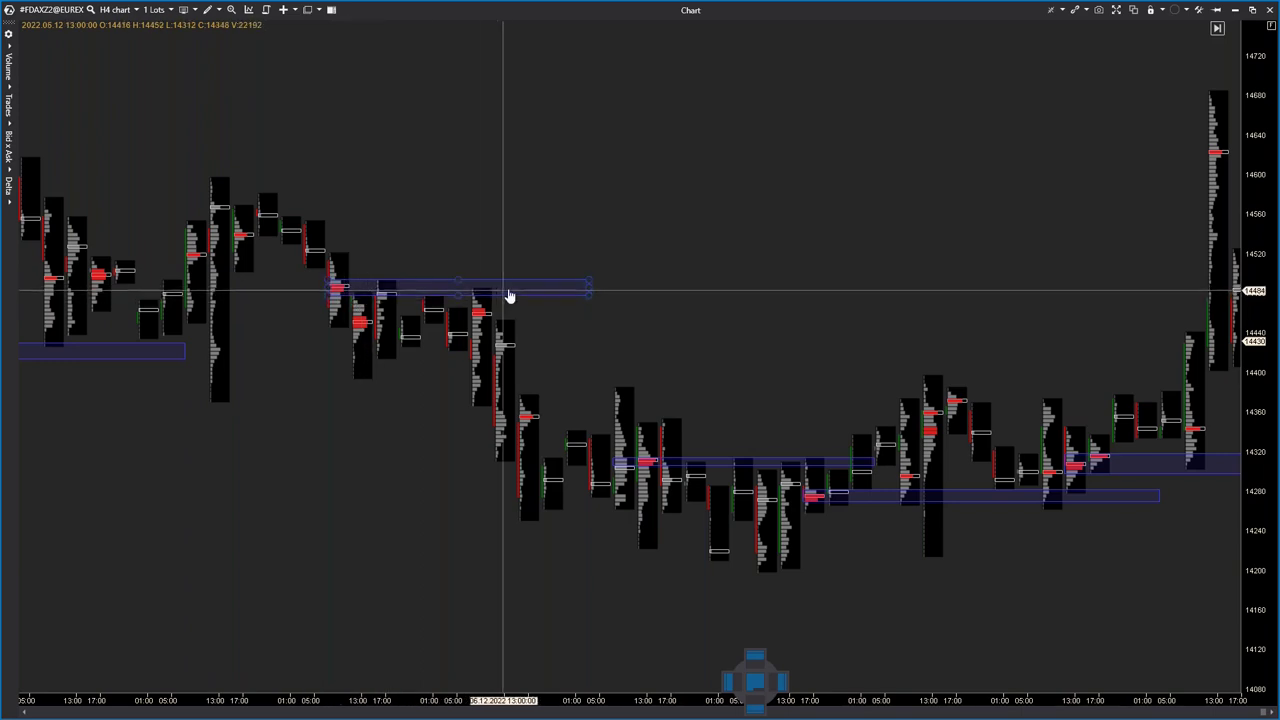
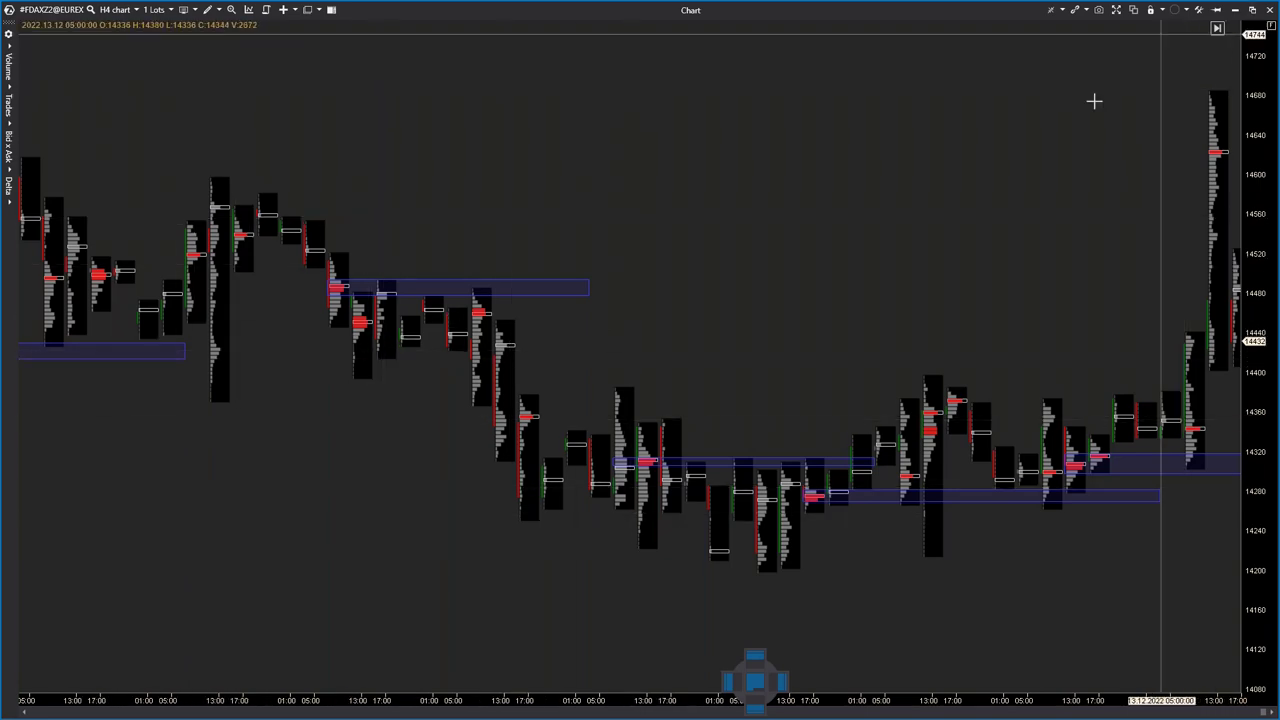
- Put the DAX chart away, review the marked zones on the ES H4 chart and switch to the ES daily chart
left_click(1234, 10)
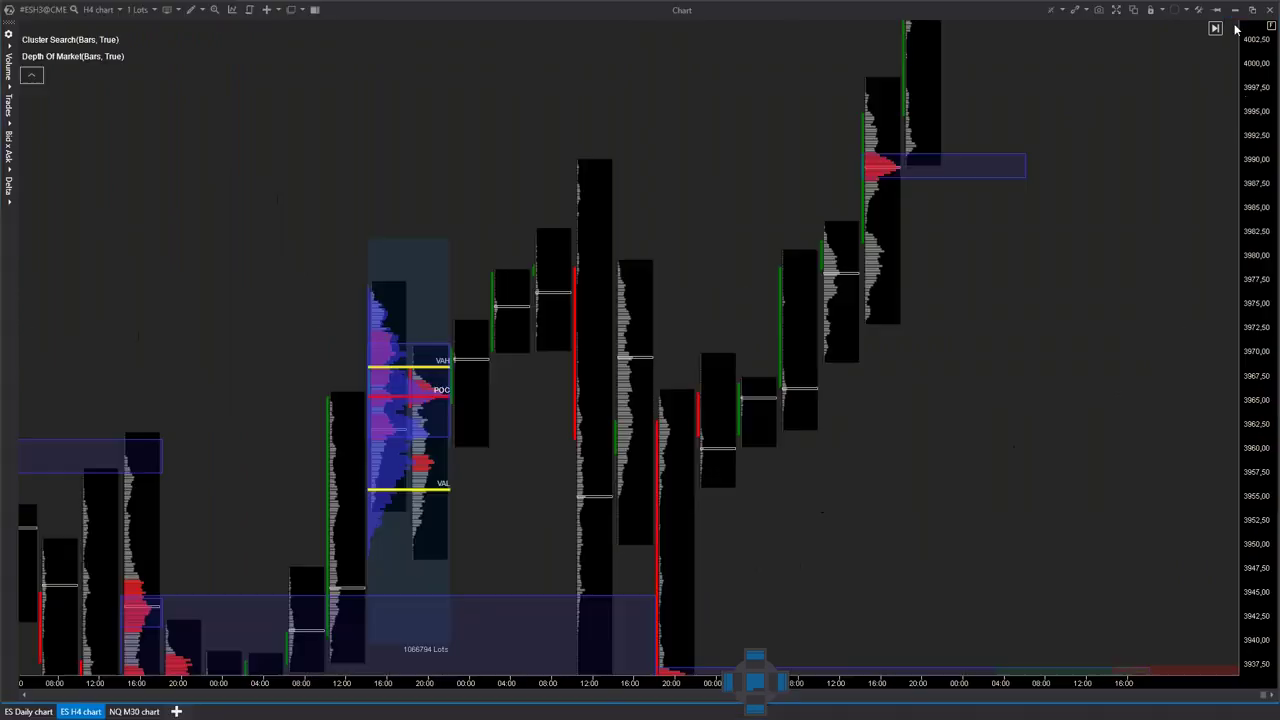
left_click_drag(983, 551, 917, 371)
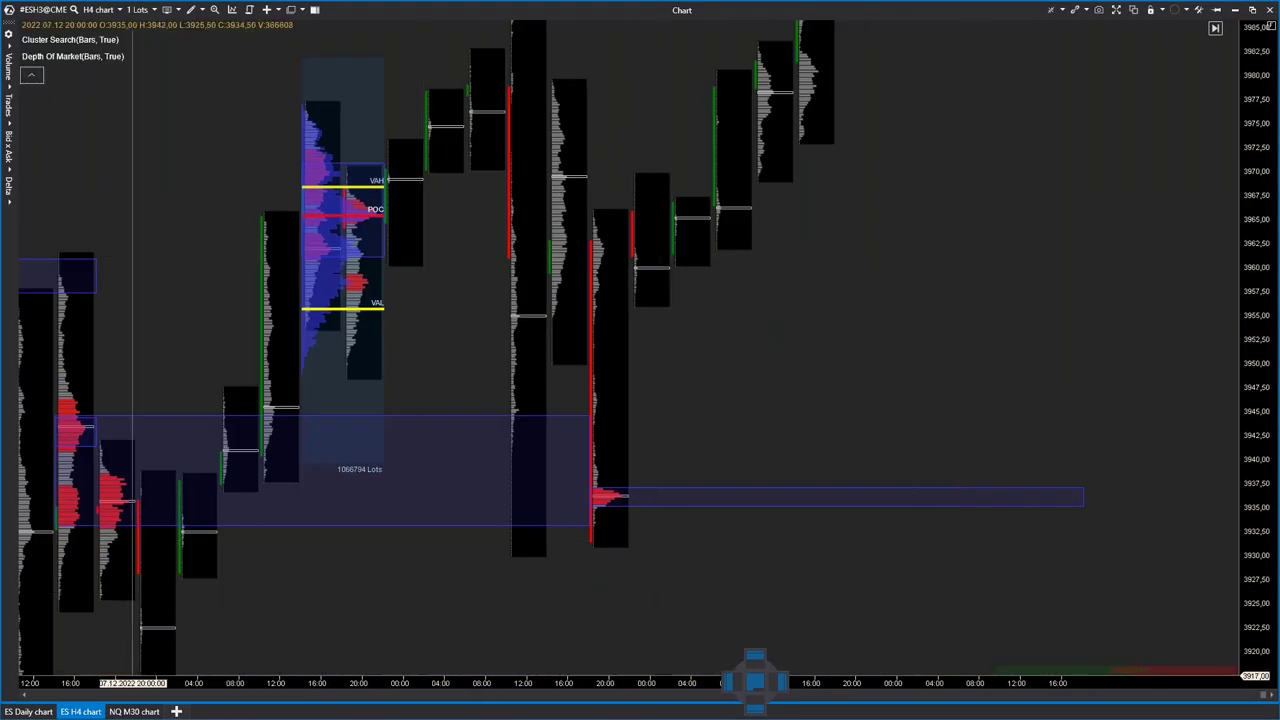
left_click(28, 713)
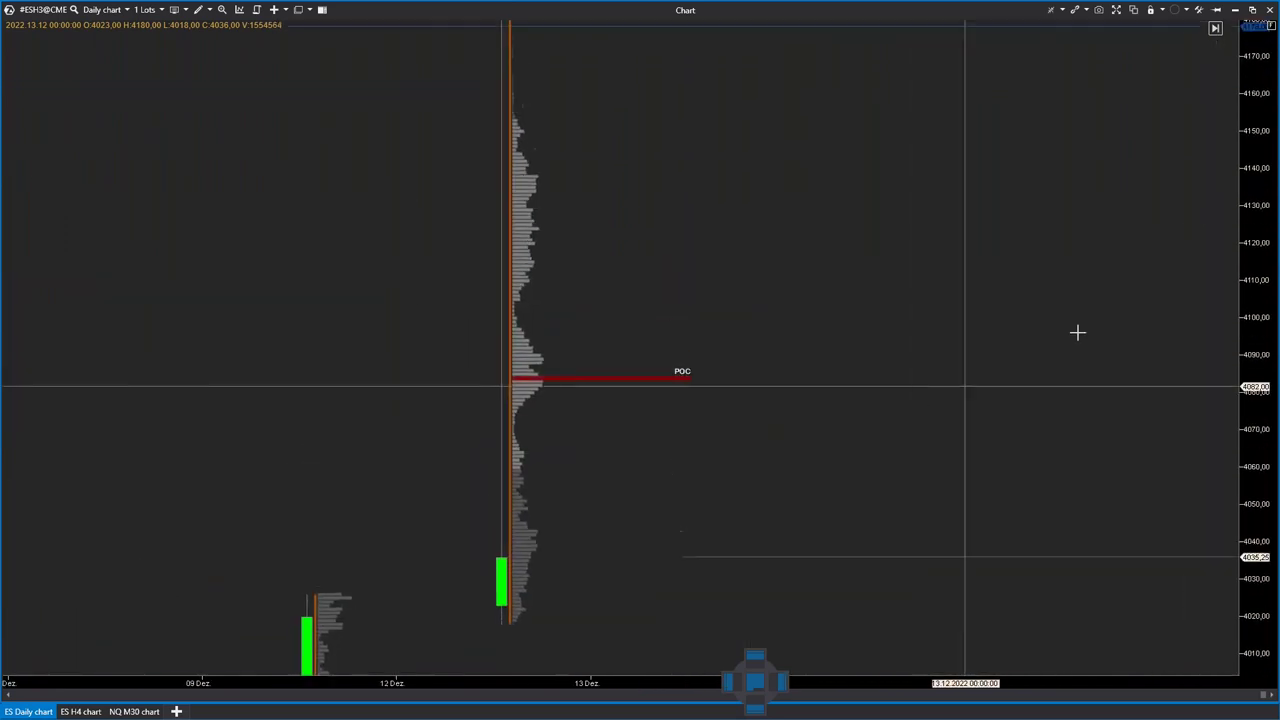
- Set the mode of the ES daily chart's Market profile & TPO indicator to TPO
right_click(851, 260)
left_click(805, 319)
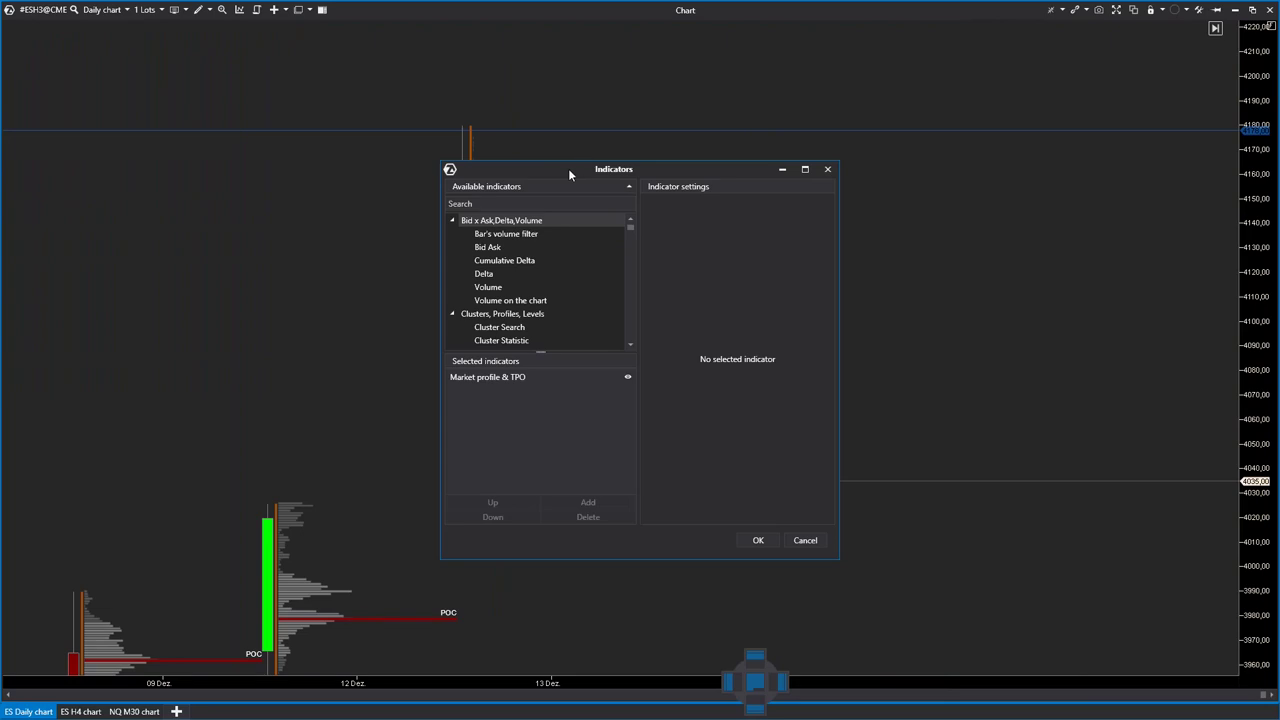
left_click_drag(566, 169, 868, 143)
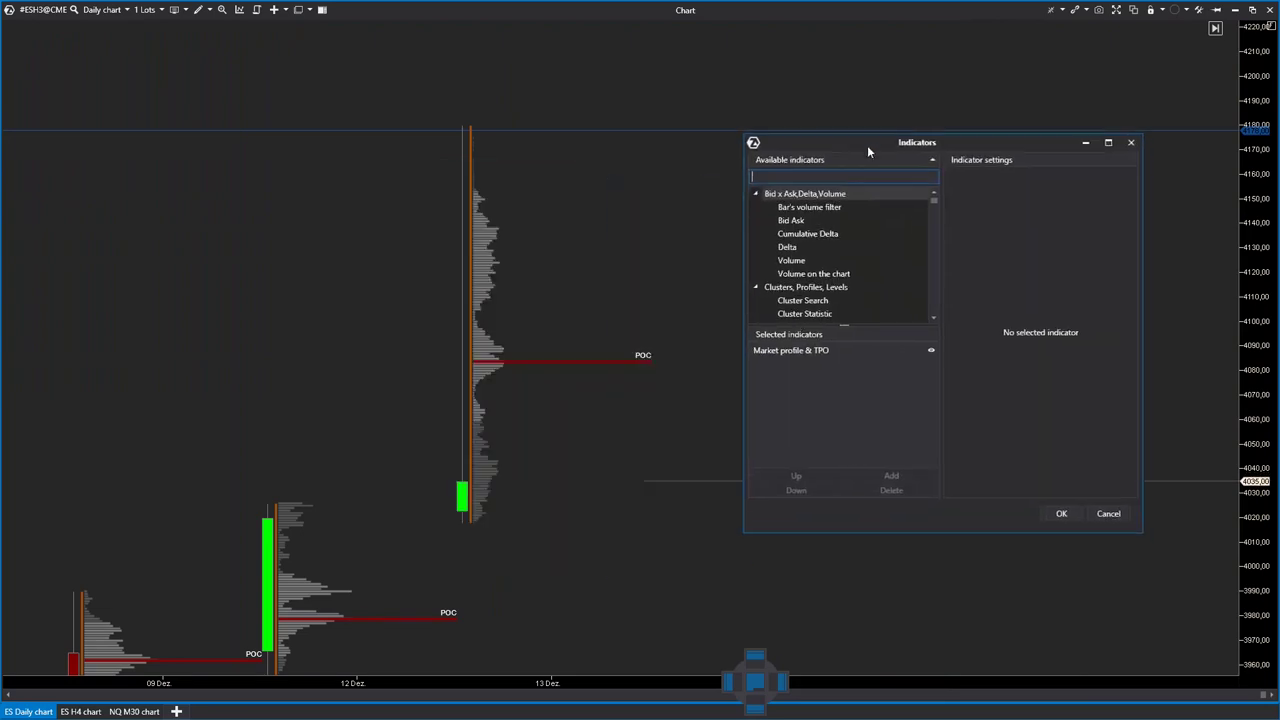
left_click(781, 351)
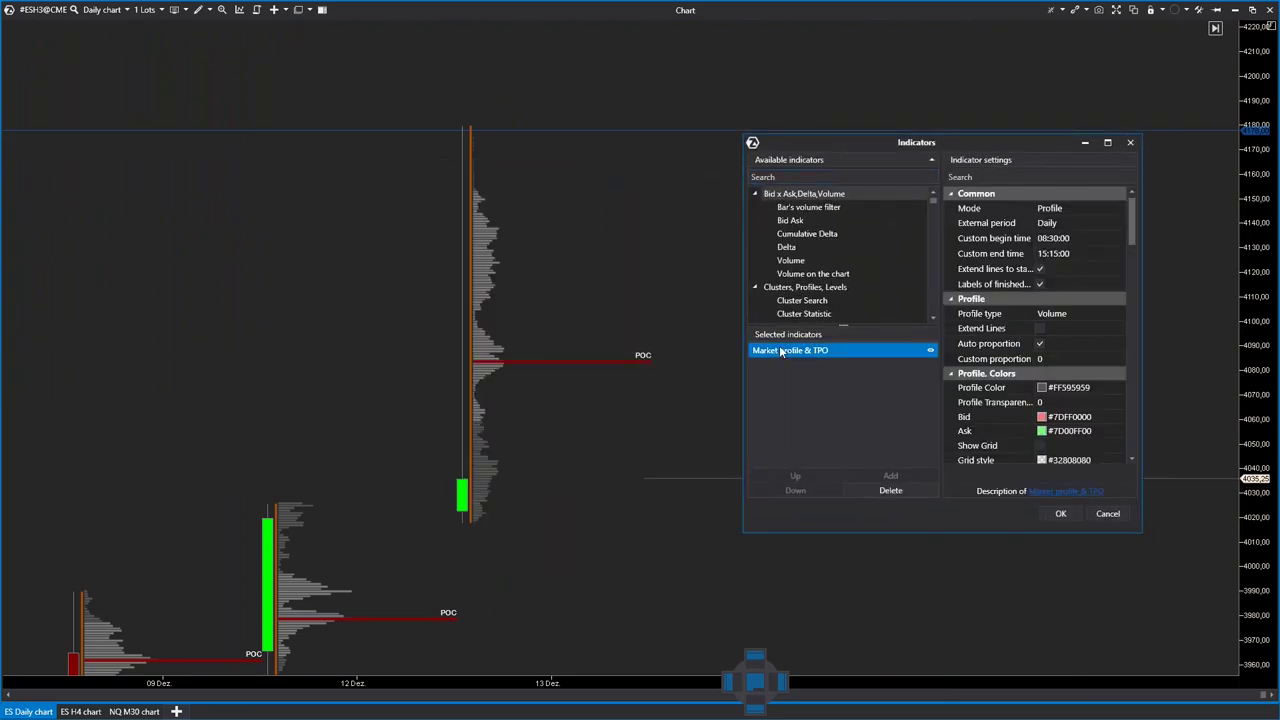
left_click(1045, 224)
left_click(1088, 224)
left_click(1086, 208)
left_click(1046, 238)
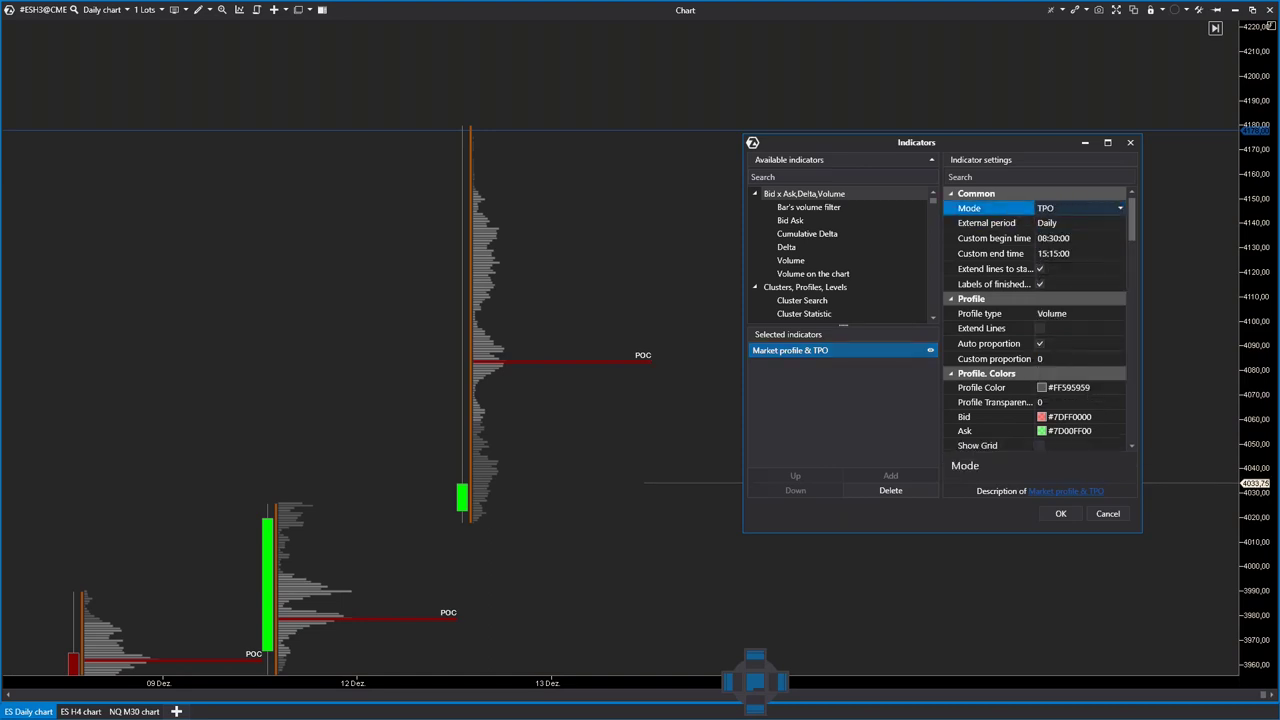
- Try the TPO and Profile mode for the indicator and apply Profile over TPO instead
left_click(1068, 207)
left_click(1068, 250)
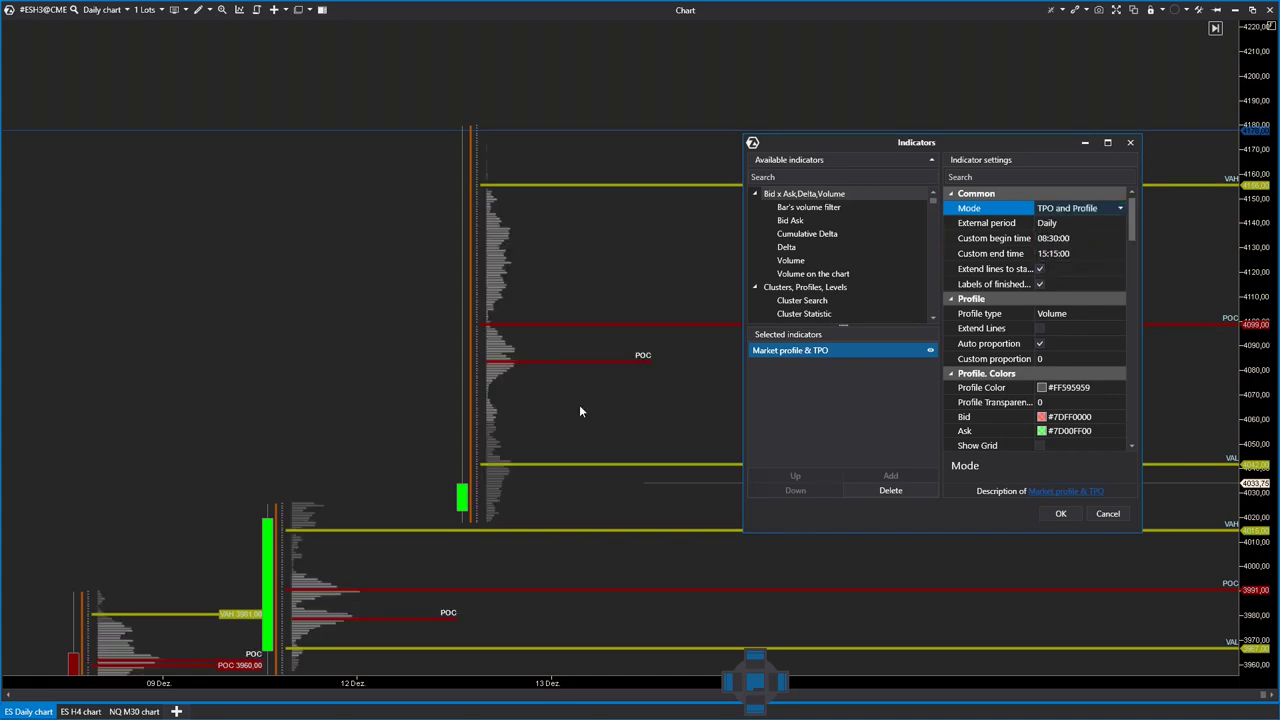
left_click(1068, 208)
left_click(1068, 266)
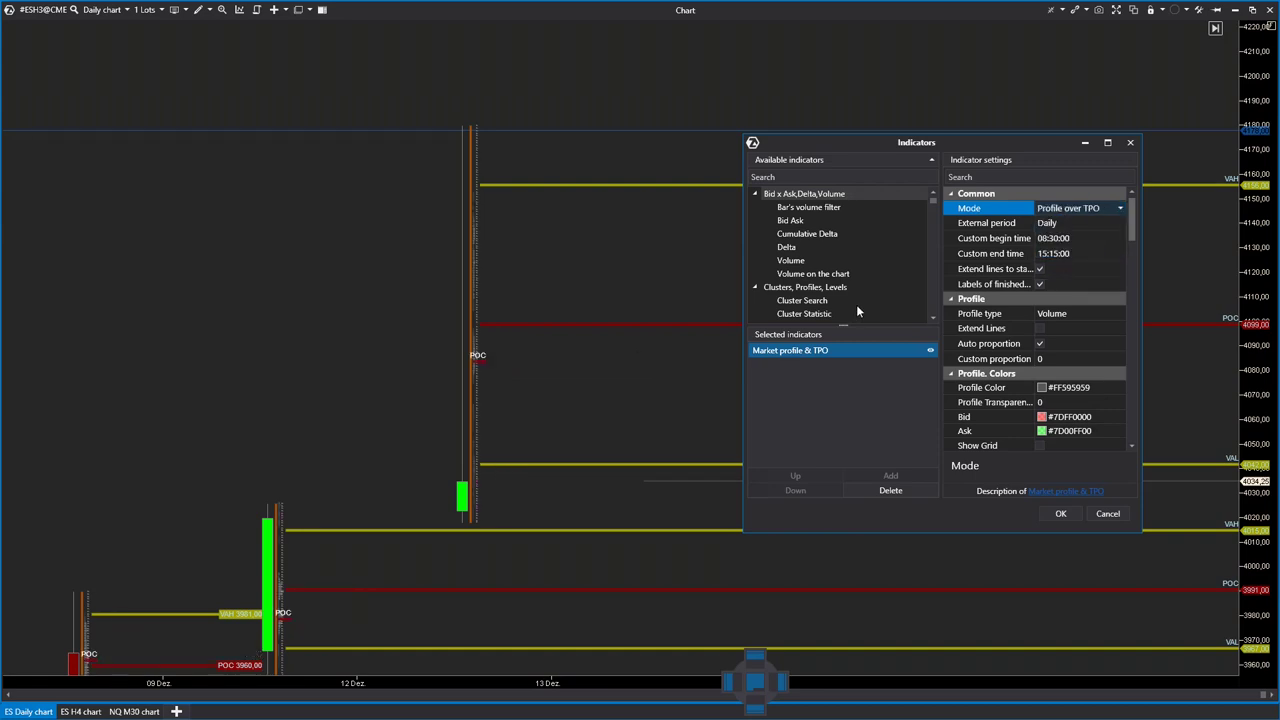
left_click(1072, 518)
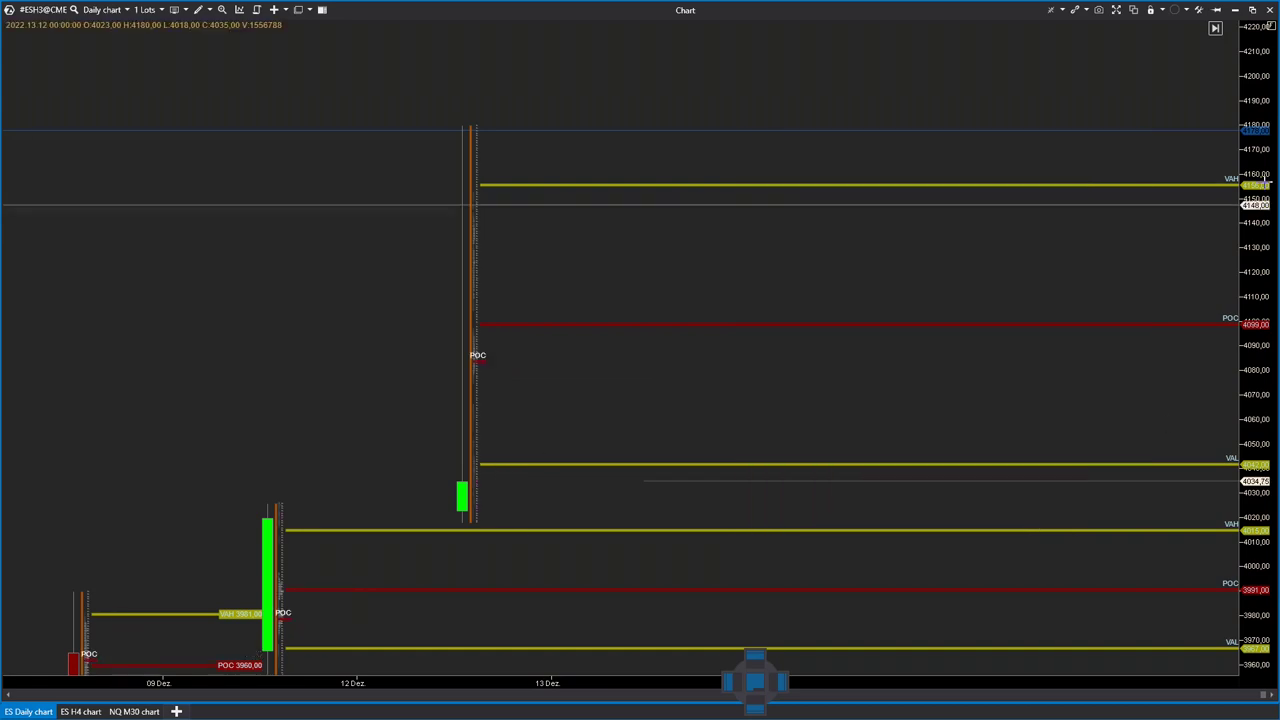
- Apply a finer cluster scale to the ES daily chart and bring the 12 December candle and its value area into view
scroll(948, 472, "up", 5)
scroll(948, 472, "up", 5)
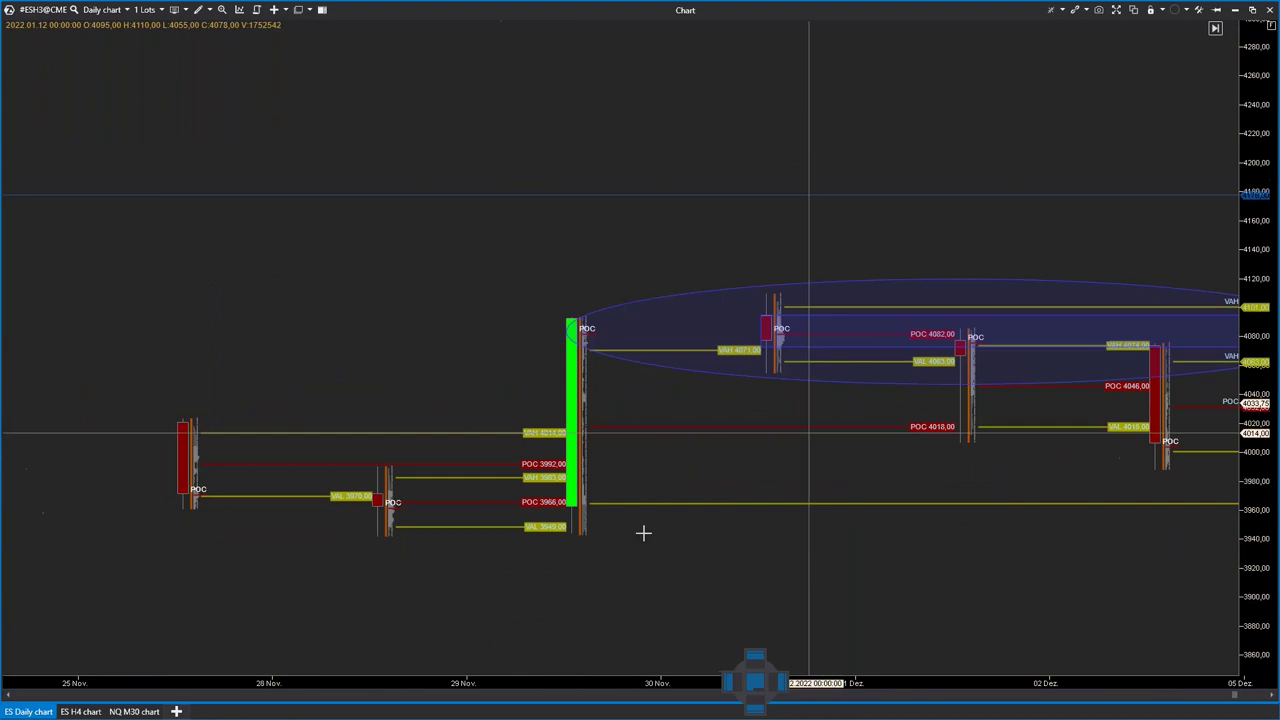
left_click(1066, 14)
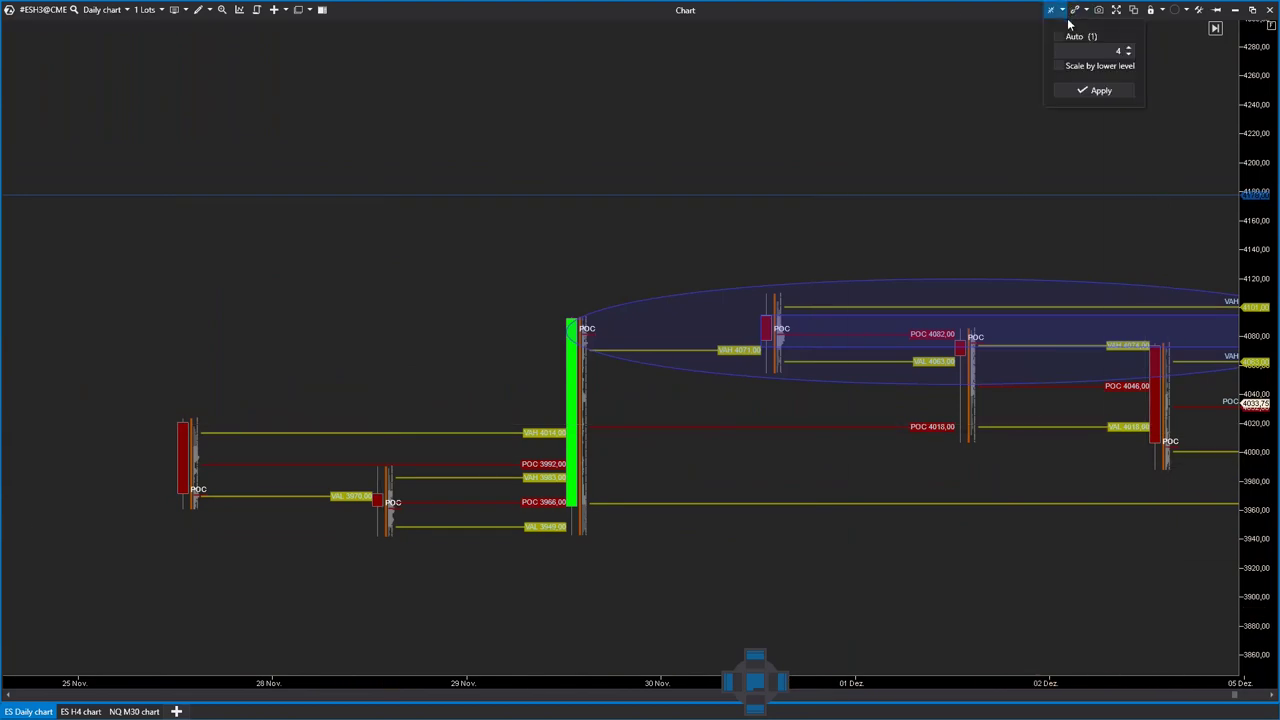
left_click(1097, 90)
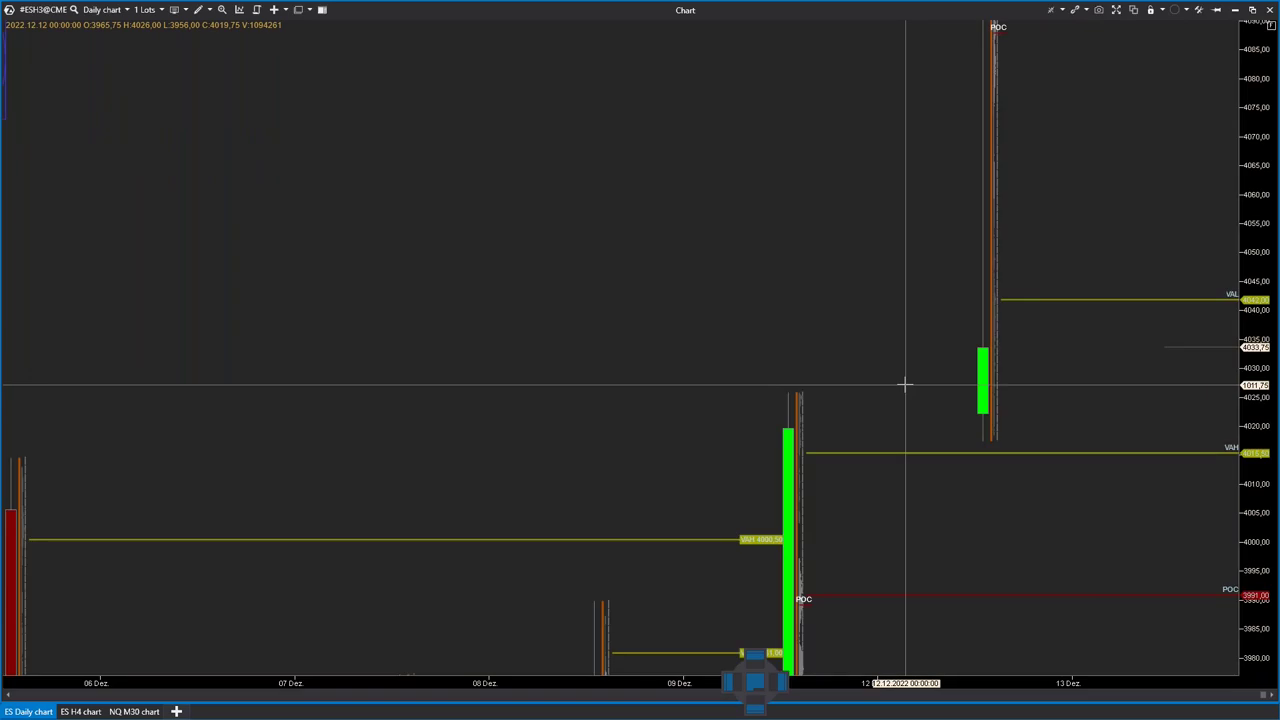
left_click_drag(671, 677, 348, 672)
left_click_drag(320, 306, 550, 378)
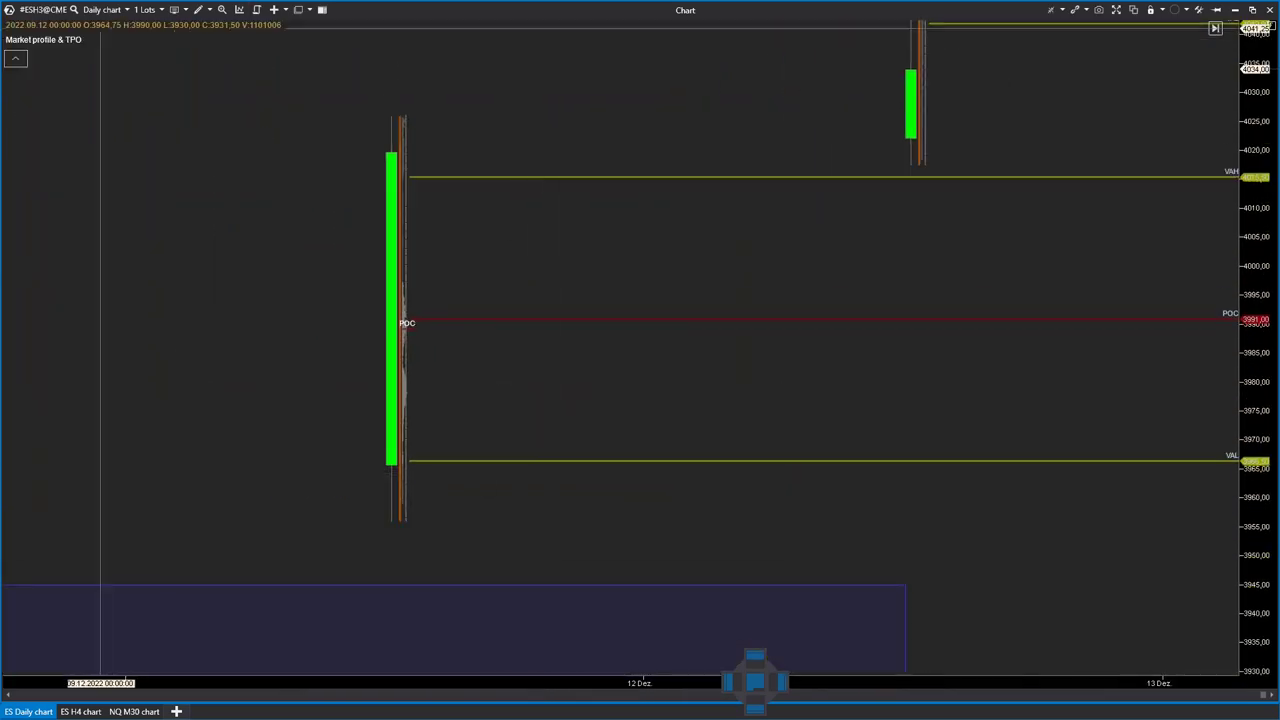
- Change the ES daily chart to the M30 timeframe and bring the full 13 December profile into view
left_click(120, 11)
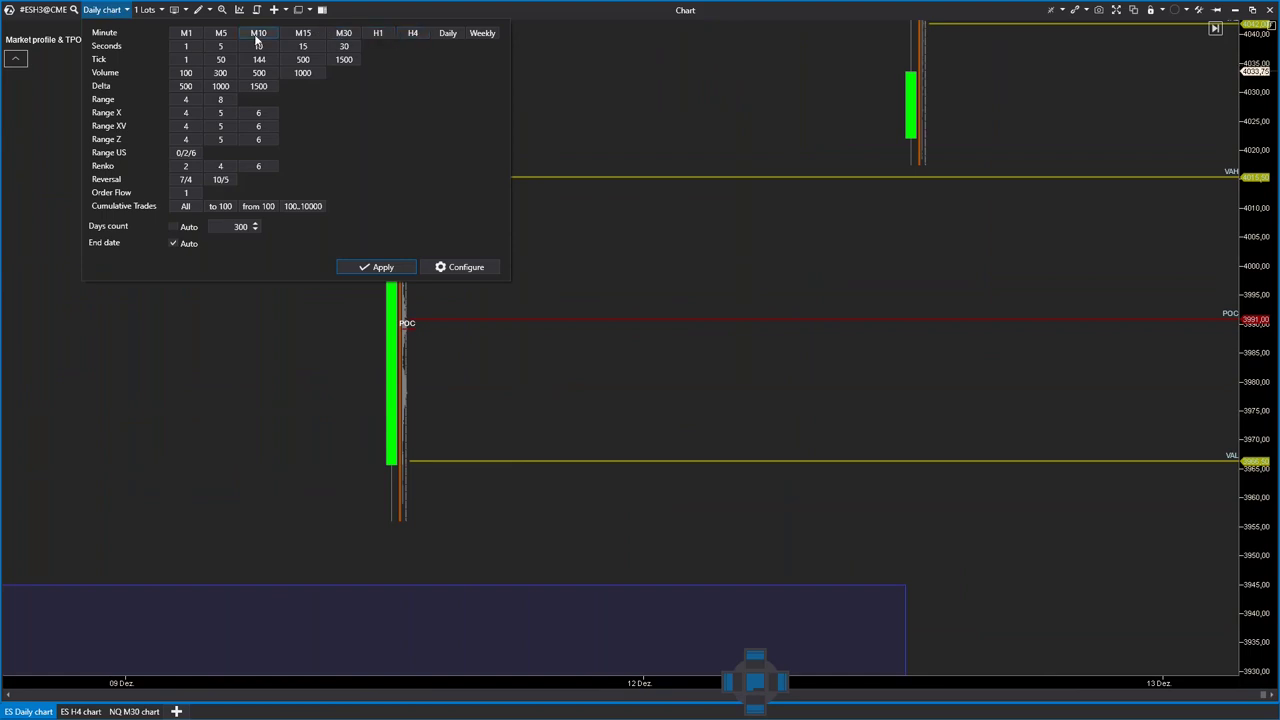
left_click(343, 33)
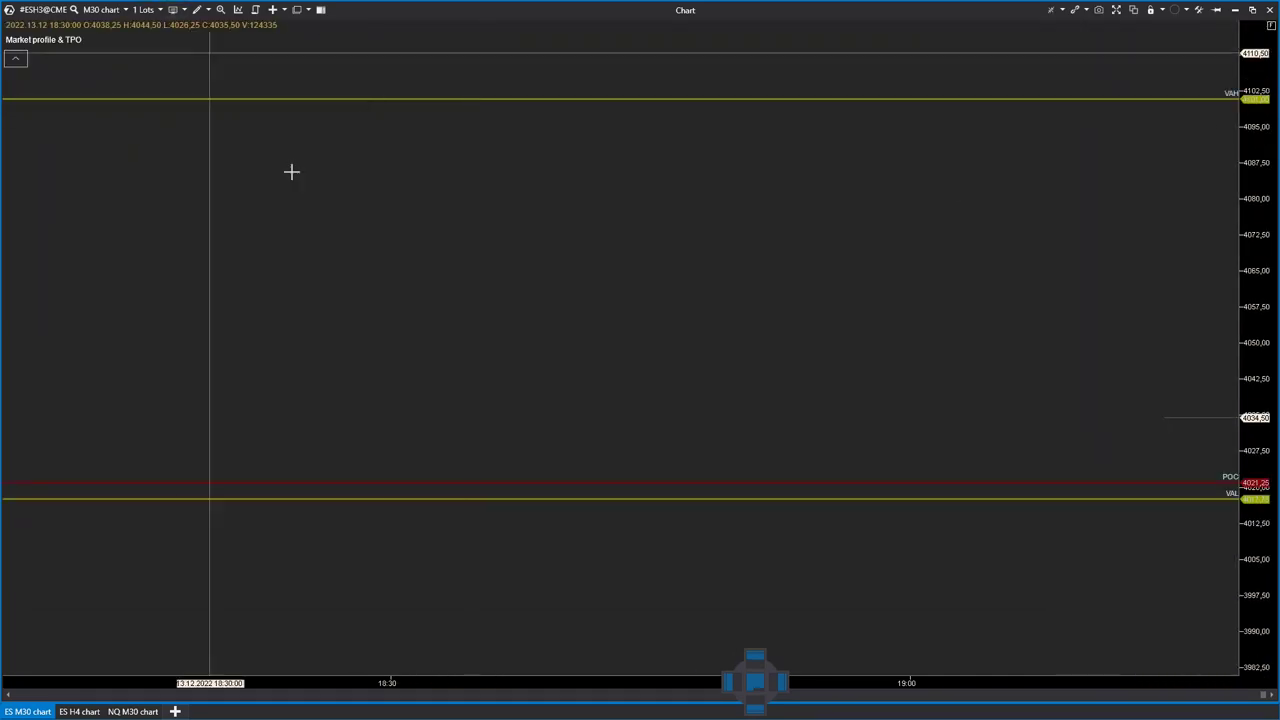
left_click_drag(799, 683, 1011, 683)
left_click_drag(650, 365, 945, 450)
left_click_drag(1250, 268, 1236, 575)
left_click_drag(1246, 157, 1246, 249)
left_click_drag(943, 298, 913, 350)
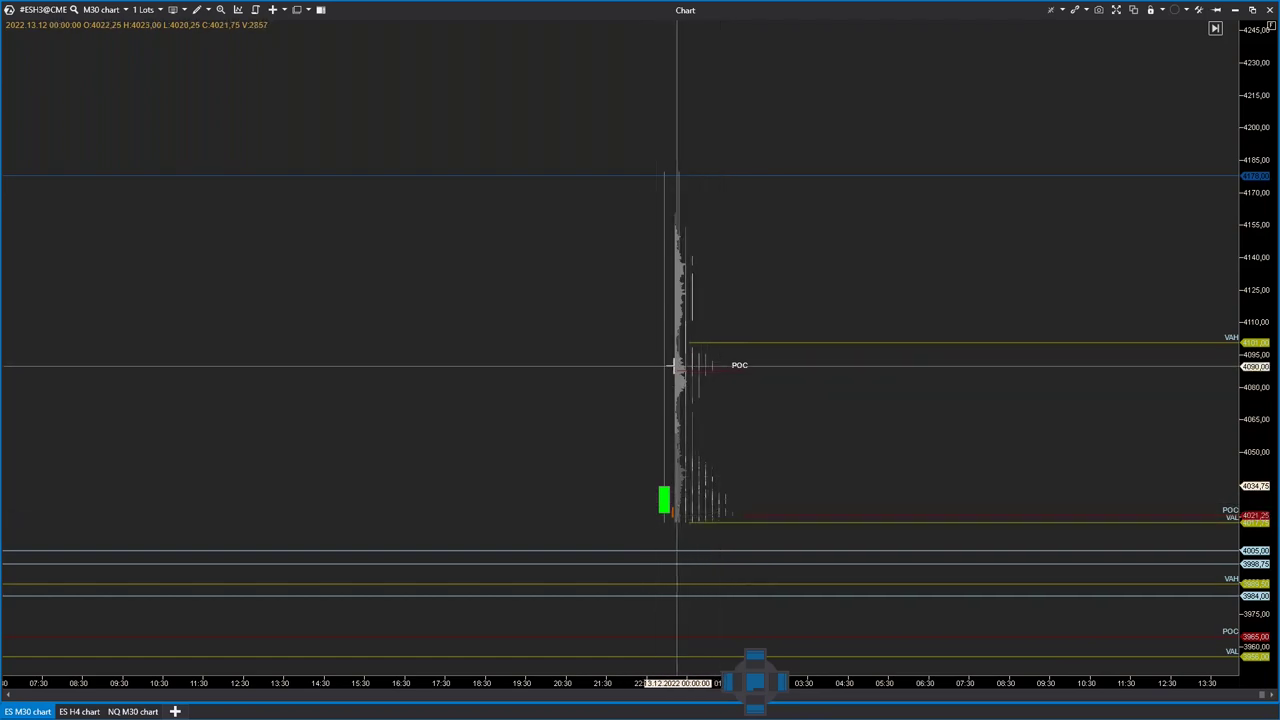
- Set the Market profile & TPO indicator on the ES M30 chart to TPO and Profile mode and centre the 13 December profile
right_click(752, 252)
left_click(823, 324)
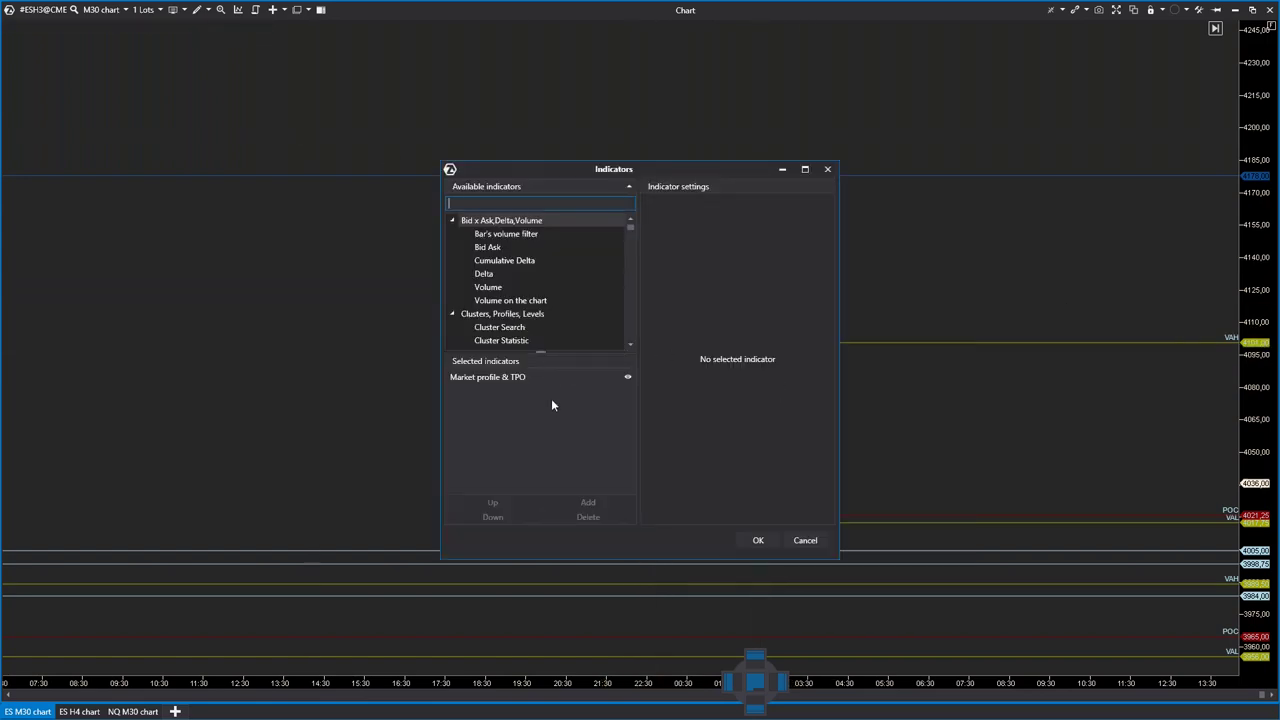
left_click(516, 379)
left_click(786, 236)
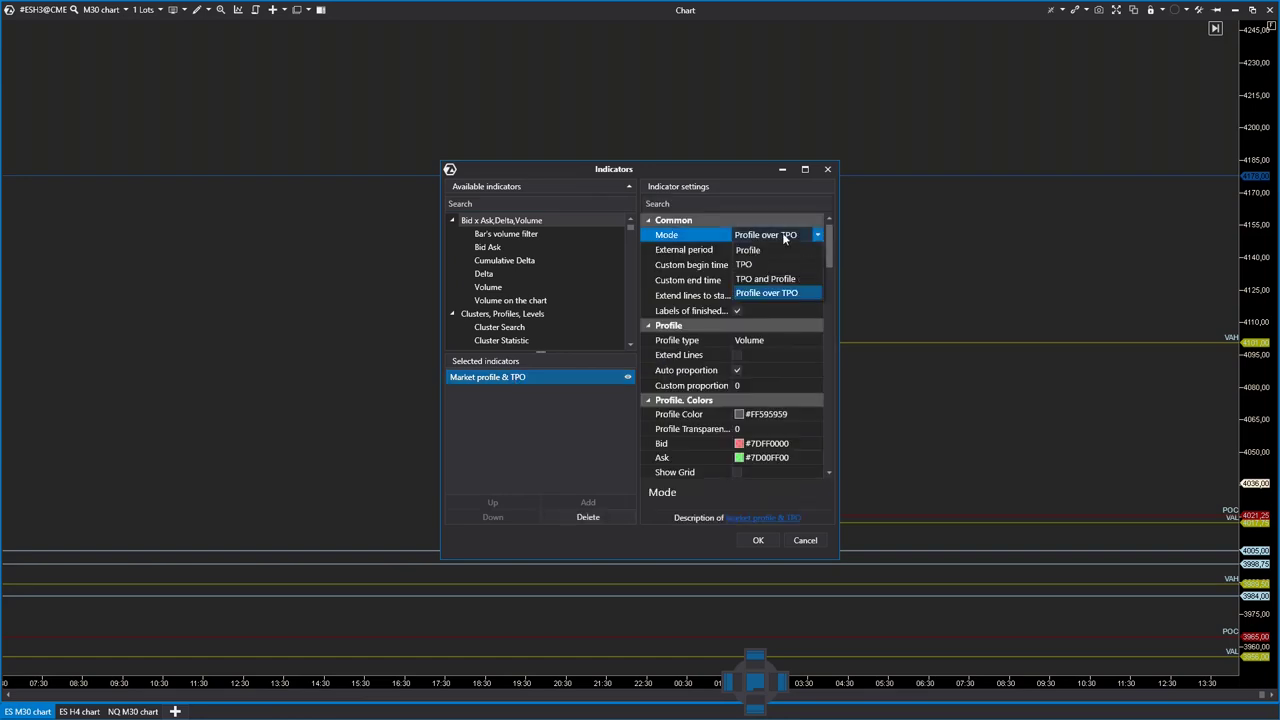
left_click(766, 279)
left_click(758, 540)
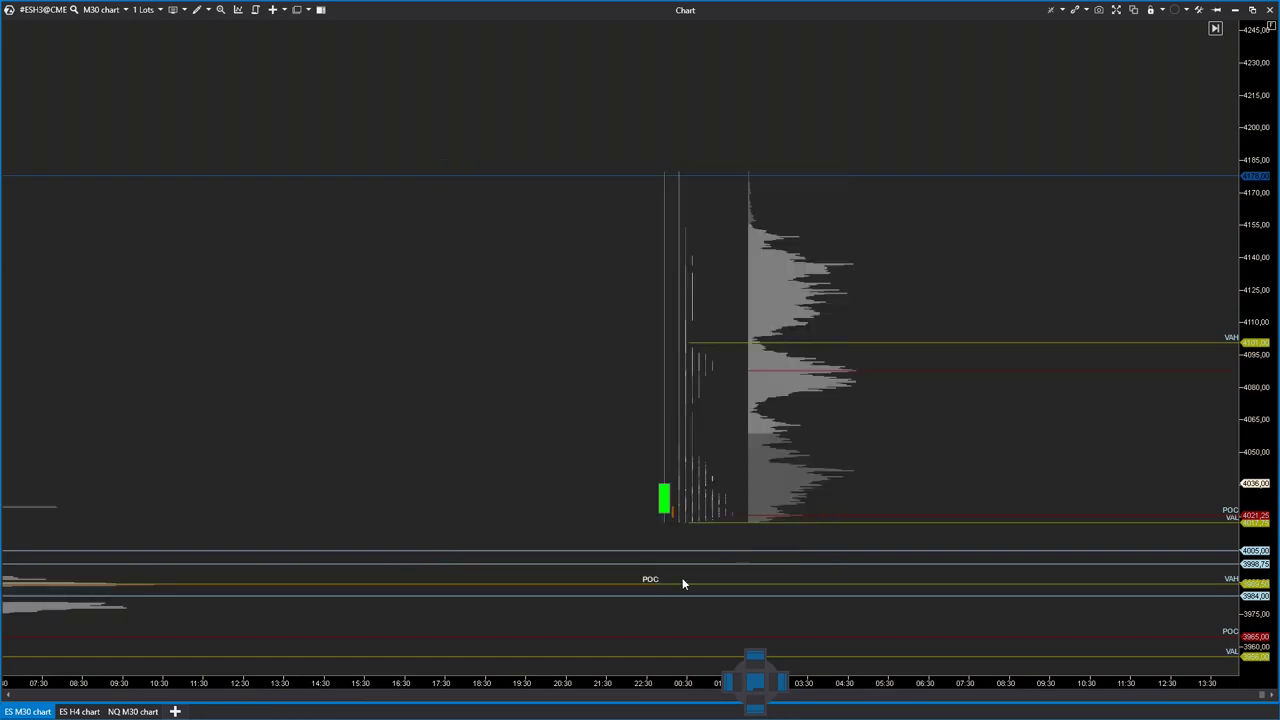
left_click_drag(914, 500, 758, 389)
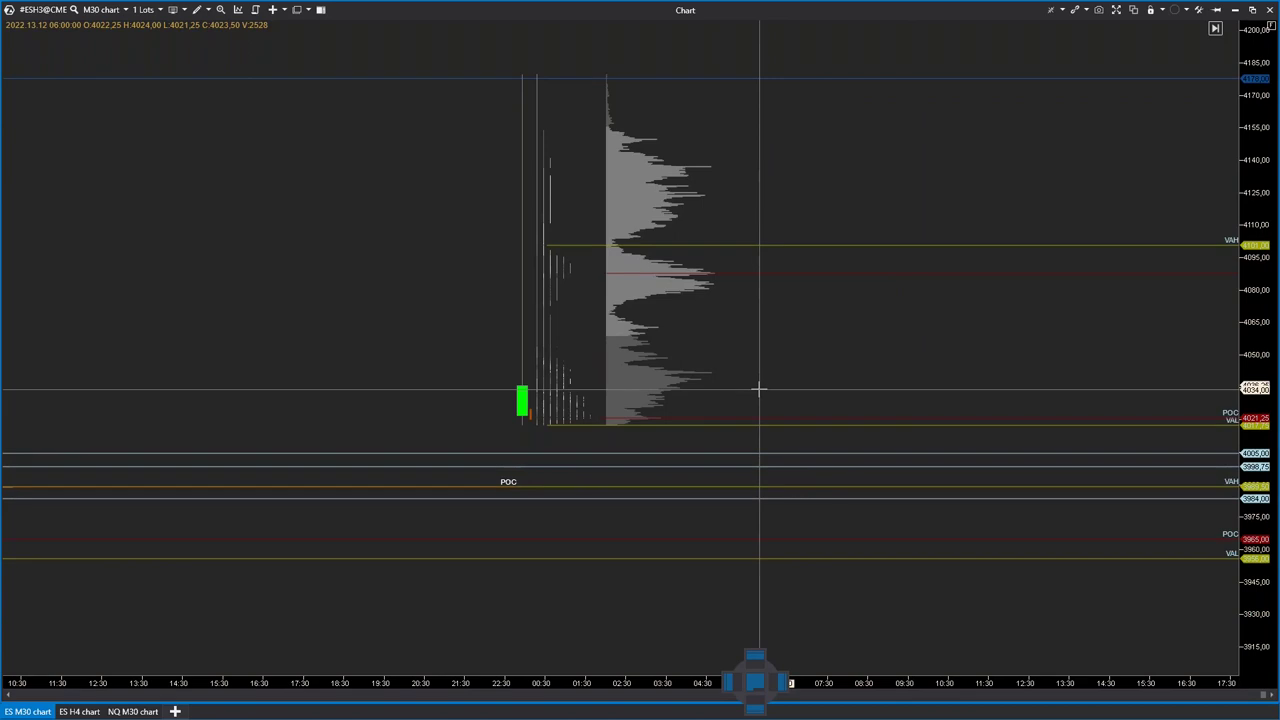